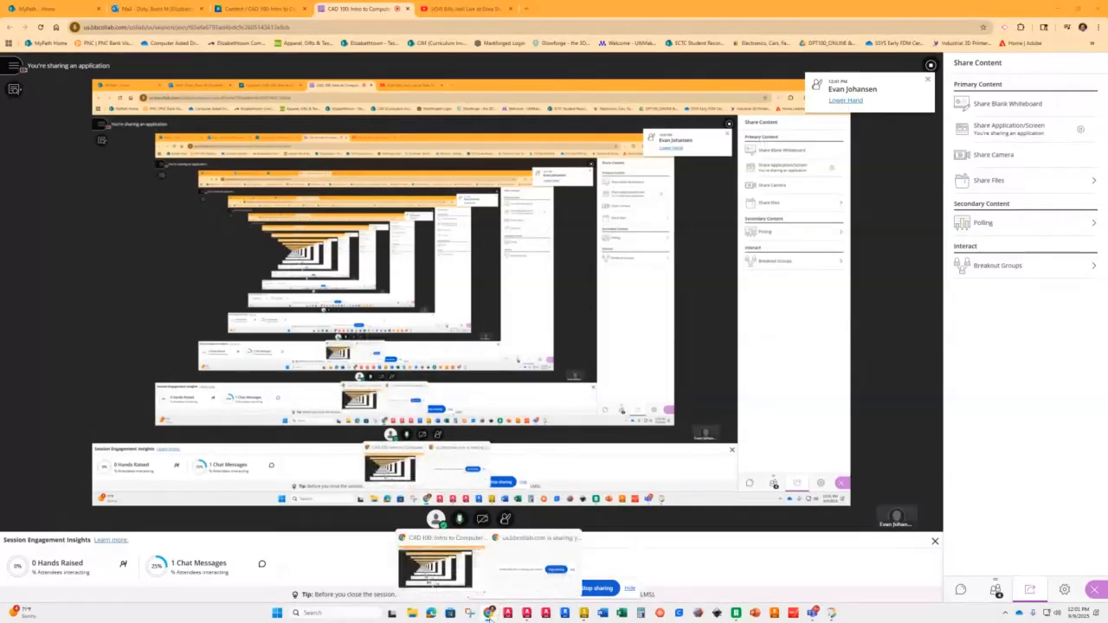
# Step: Switch from the shared-screen session to the AutoCAD drawing
pyautogui.moveTo(526, 612)
pyautogui.click(532, 578)
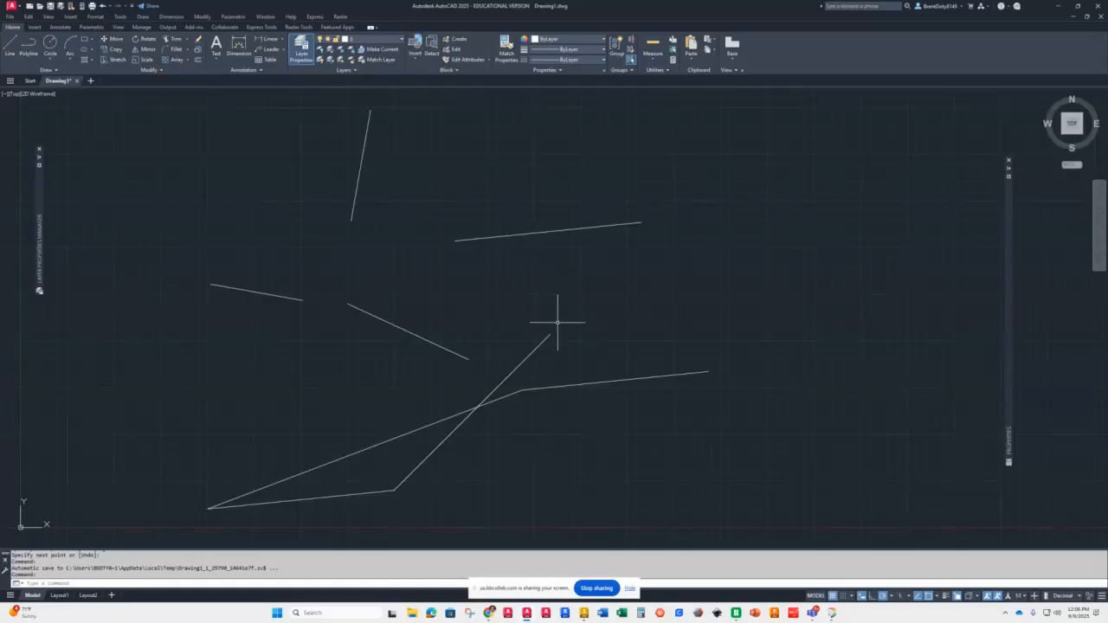
# Step: Select all the existing lines with crossing windows and erase them
pyautogui.click(664, 130)
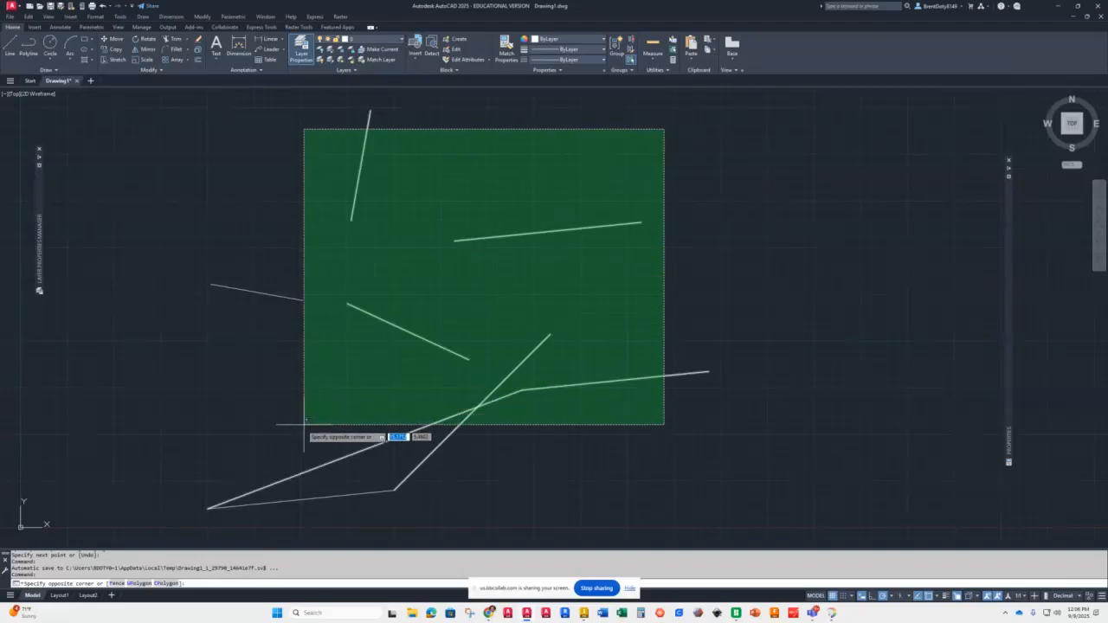
pyautogui.click(133, 512)
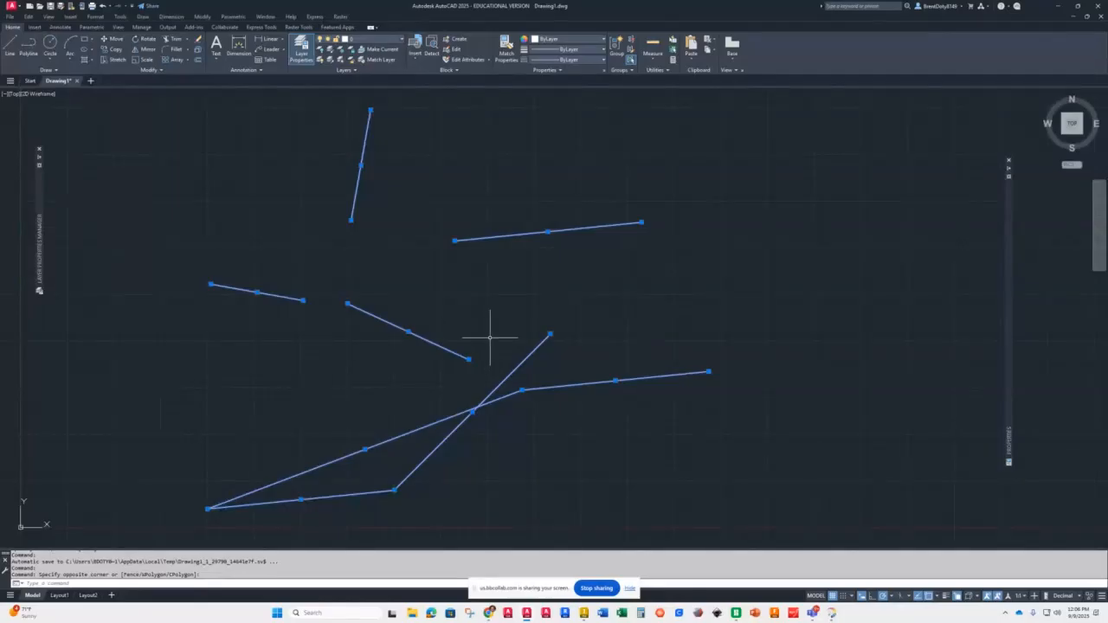
pyautogui.click(725, 185)
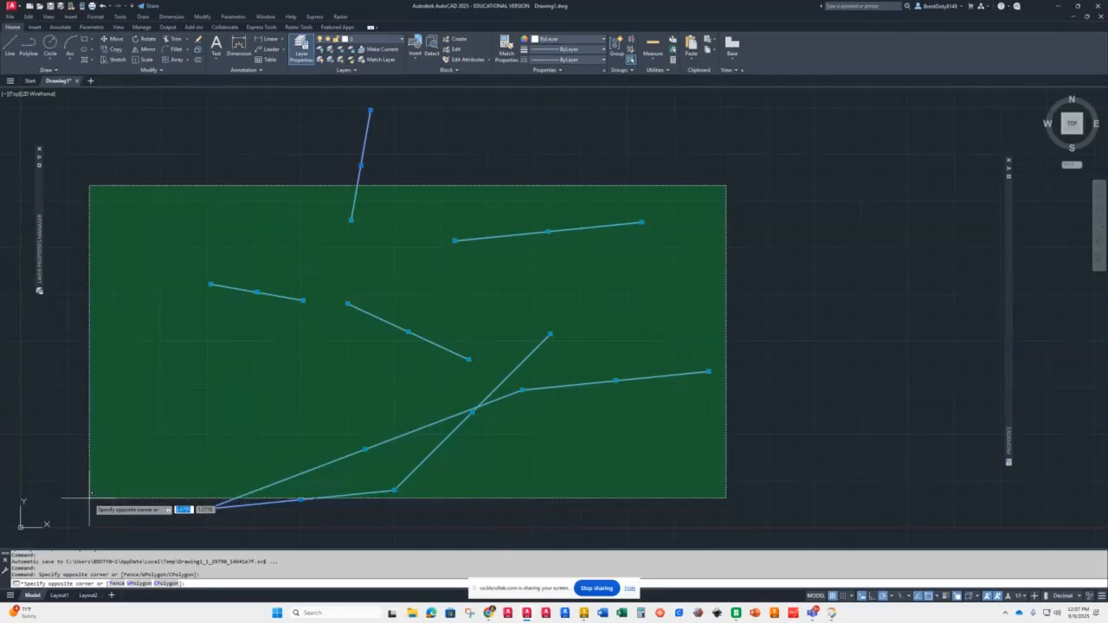
pyautogui.click(89, 498)
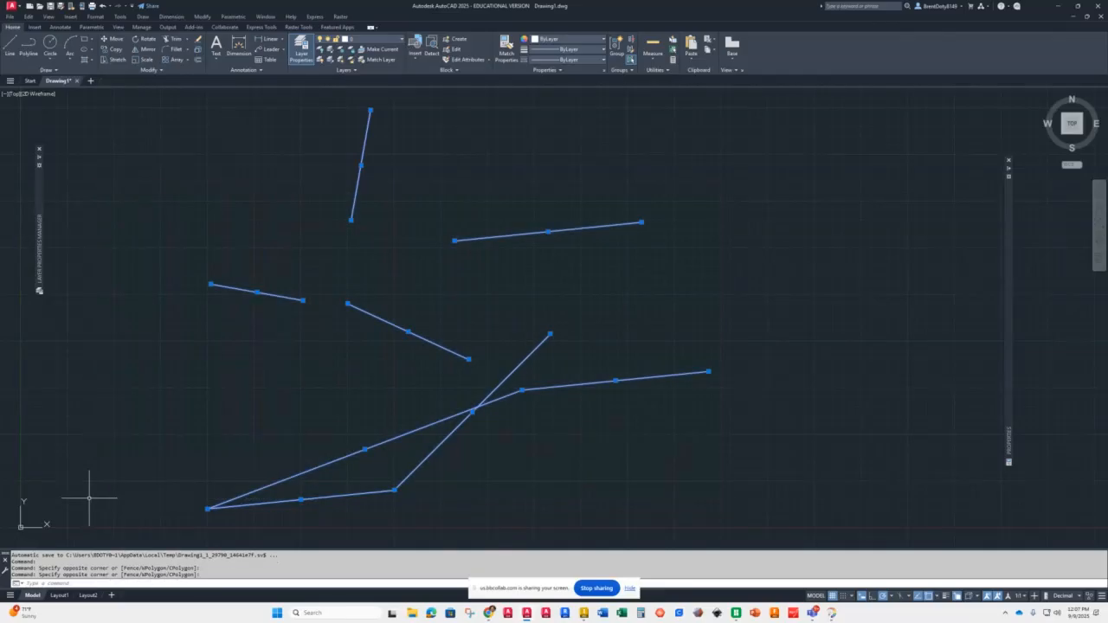
pyautogui.press('Delete')
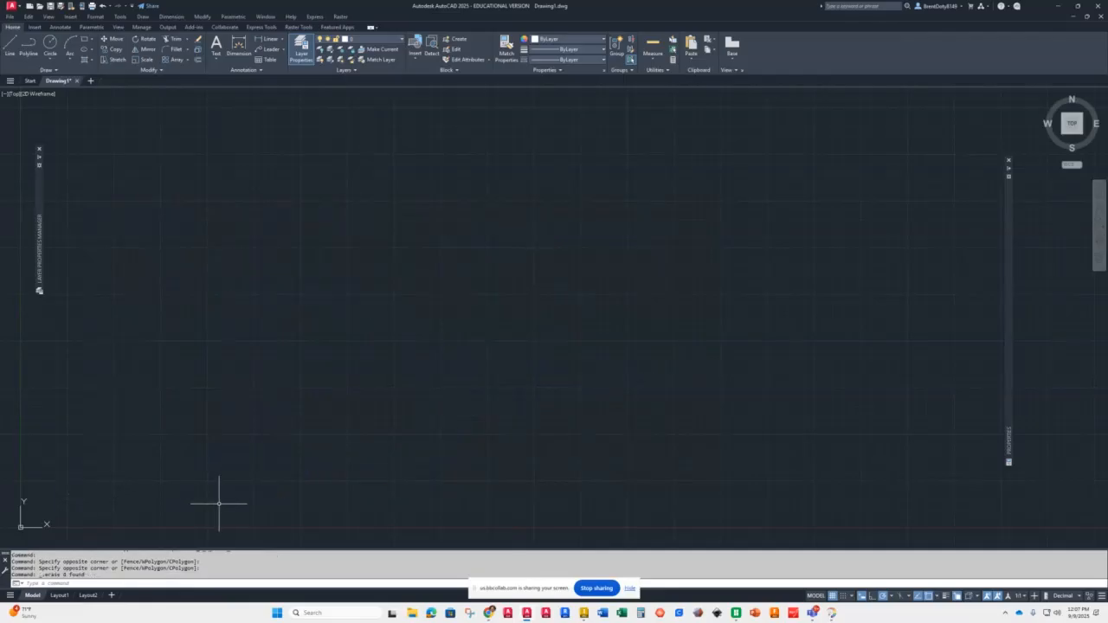
pyautogui.click(243, 147)
pyautogui.moveTo(242, 149)
pyautogui.mouseDown()
pyautogui.moveTo(257, 193)
pyautogui.moveTo(510, 240)
pyautogui.moveTo(756, 154)
pyautogui.moveTo(729, 507)
pyautogui.moveTo(239, 415)
pyautogui.moveTo(139, 298)
pyautogui.moveTo(190, 99)
pyautogui.moveTo(448, 144)
pyautogui.moveTo(492, 306)
pyautogui.moveTo(154, 328)
pyautogui.moveTo(366, 183)
pyautogui.moveTo(564, 440)
pyautogui.moveTo(574, 153)
pyautogui.moveTo(134, 368)
pyautogui.moveTo(557, 383)
pyautogui.moveTo(530, 349)
pyautogui.mouseUp()
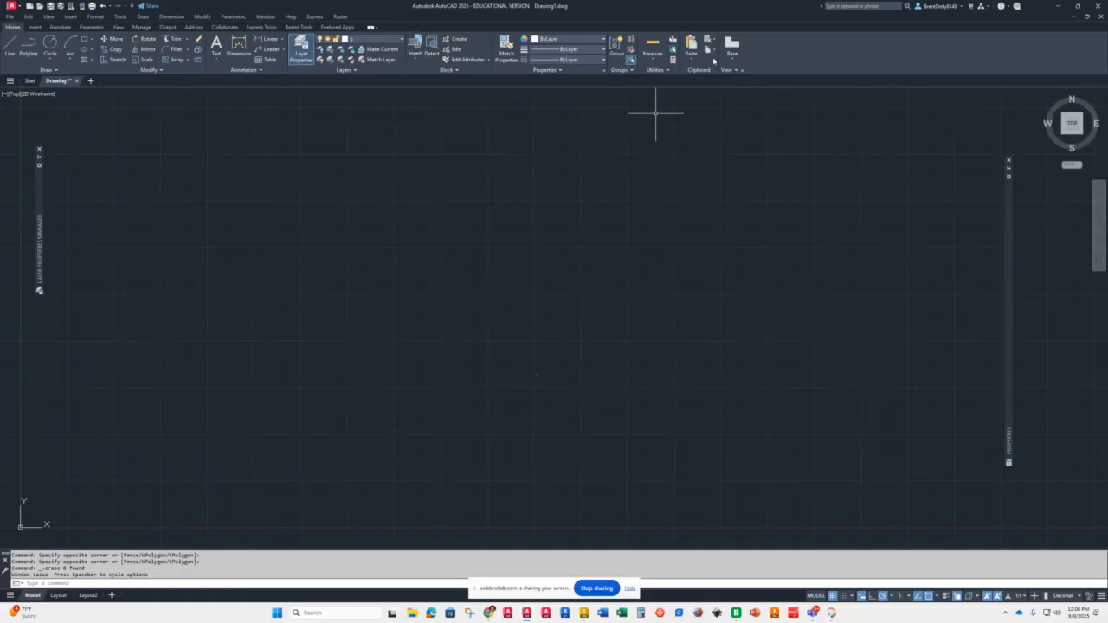
pyautogui.click(716, 158)
pyautogui.moveTo(166, 474); pyautogui.dragTo(154, 465)
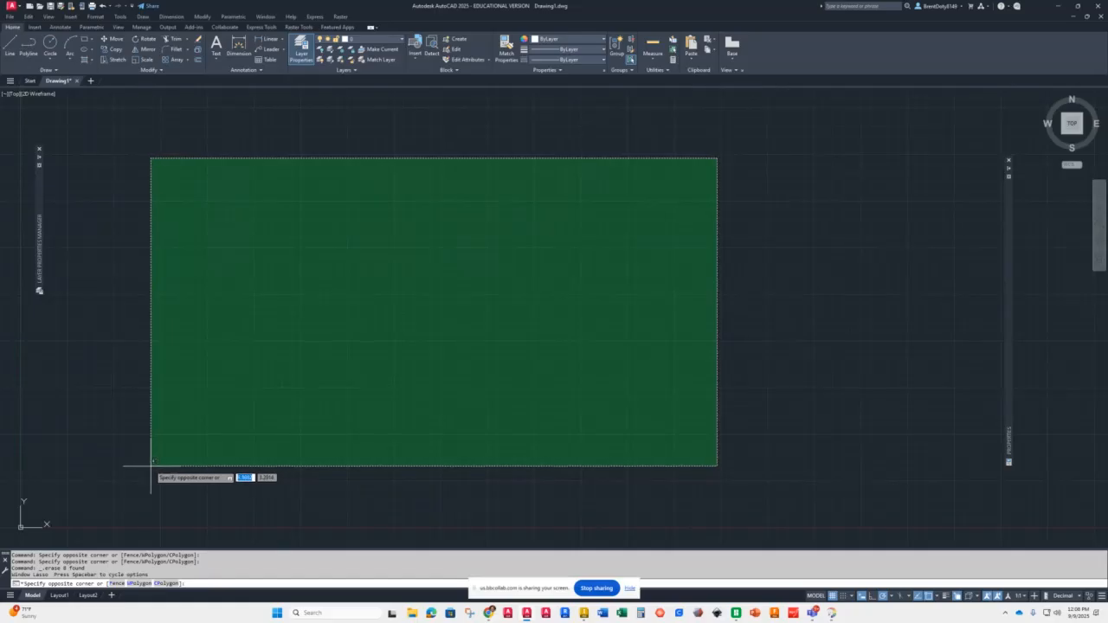
pyautogui.press('Escape')
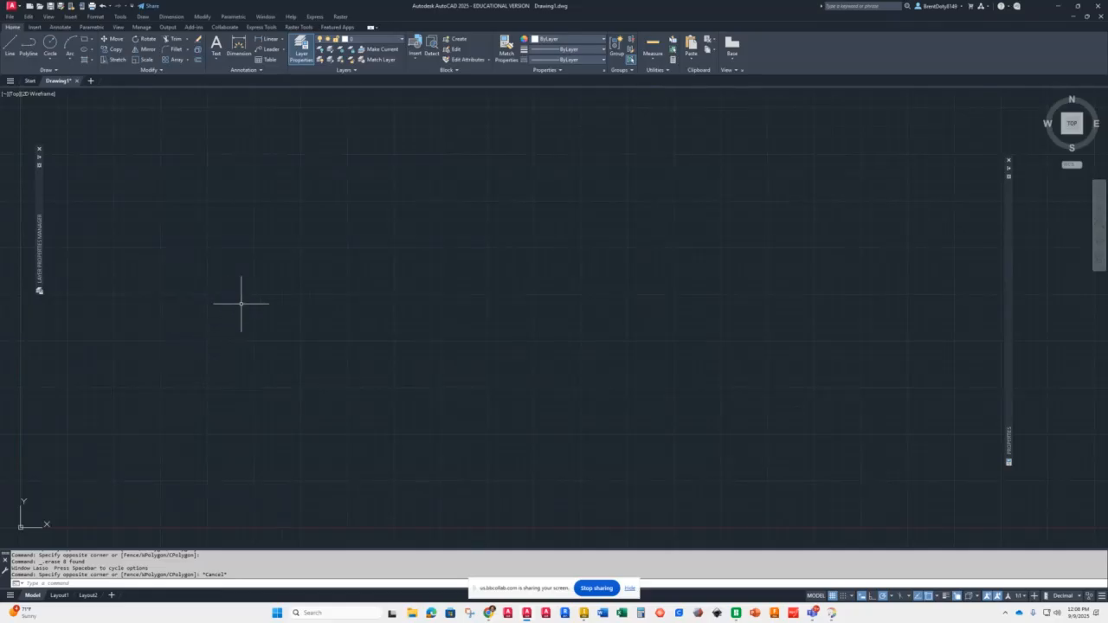
# Step: Start a line at 0,0, draw a 15-unit segment at 32°, then a 10-unit vertical segment
pyautogui.click(9, 52)
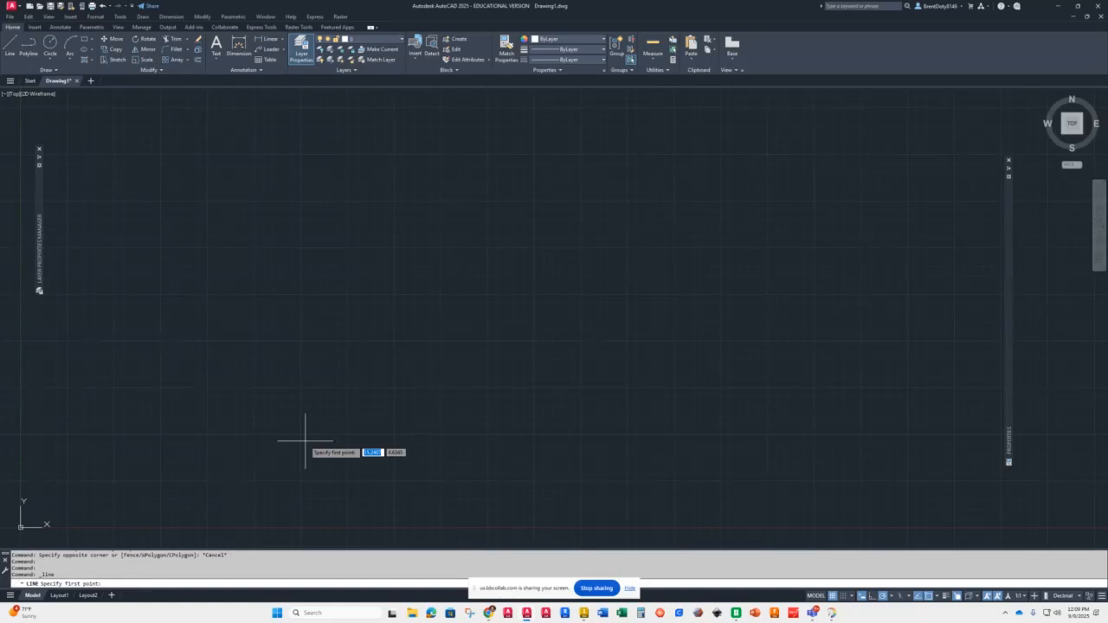
pyautogui.write('0,0')
pyautogui.press('Return')
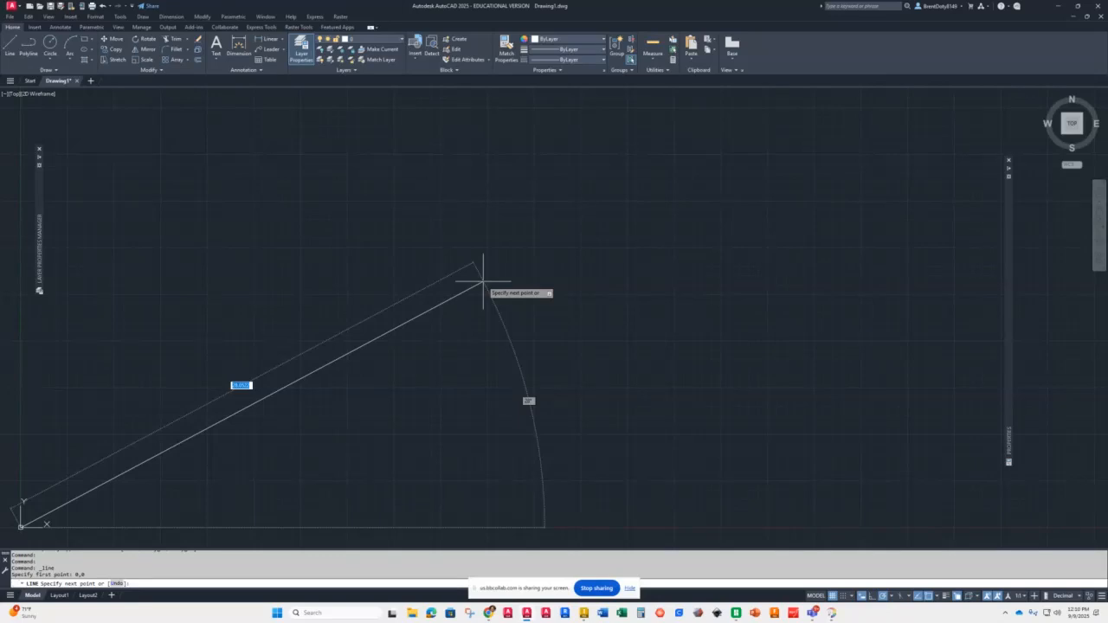
pyautogui.write('15')
pyautogui.press('Tab')
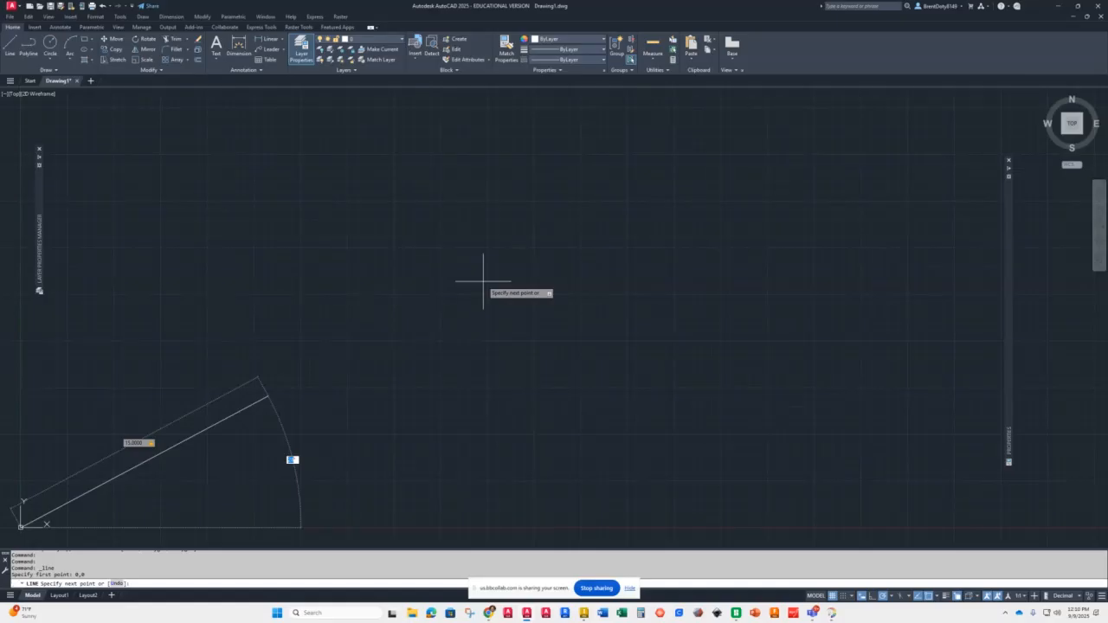
pyautogui.write('32')
pyautogui.press('Return')
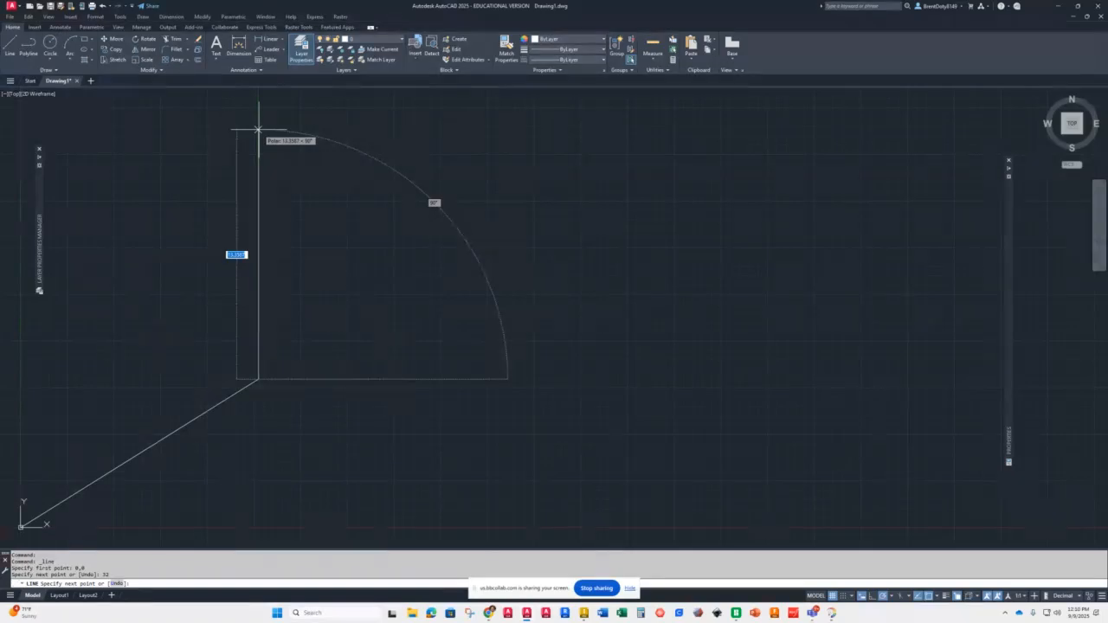
pyautogui.write('8')
pyautogui.press('Return')
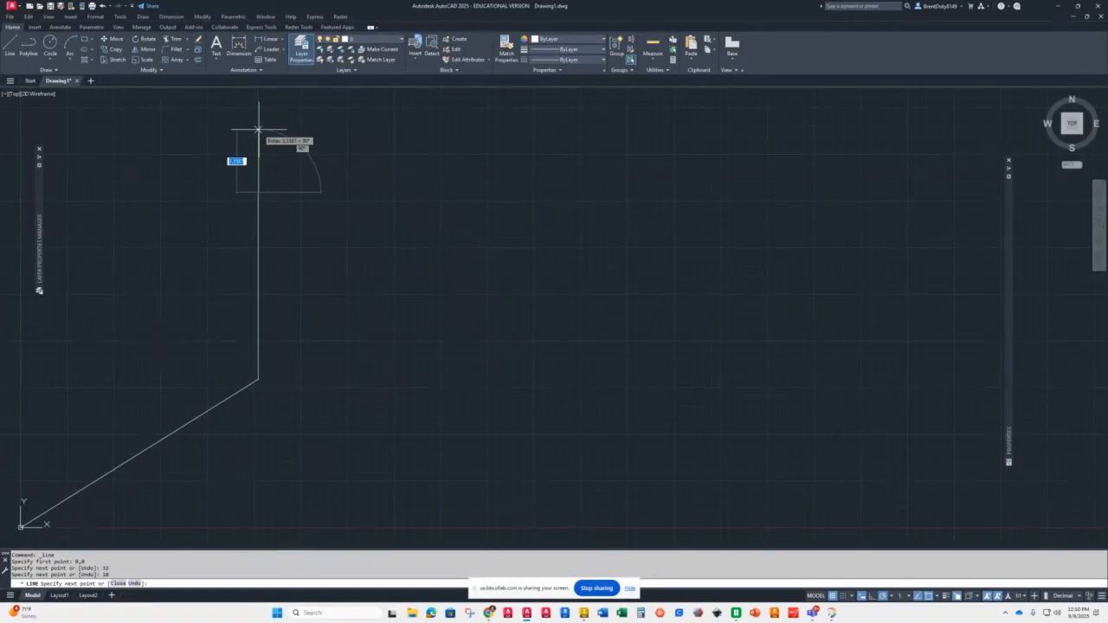
pyautogui.rightClick(318, 185)
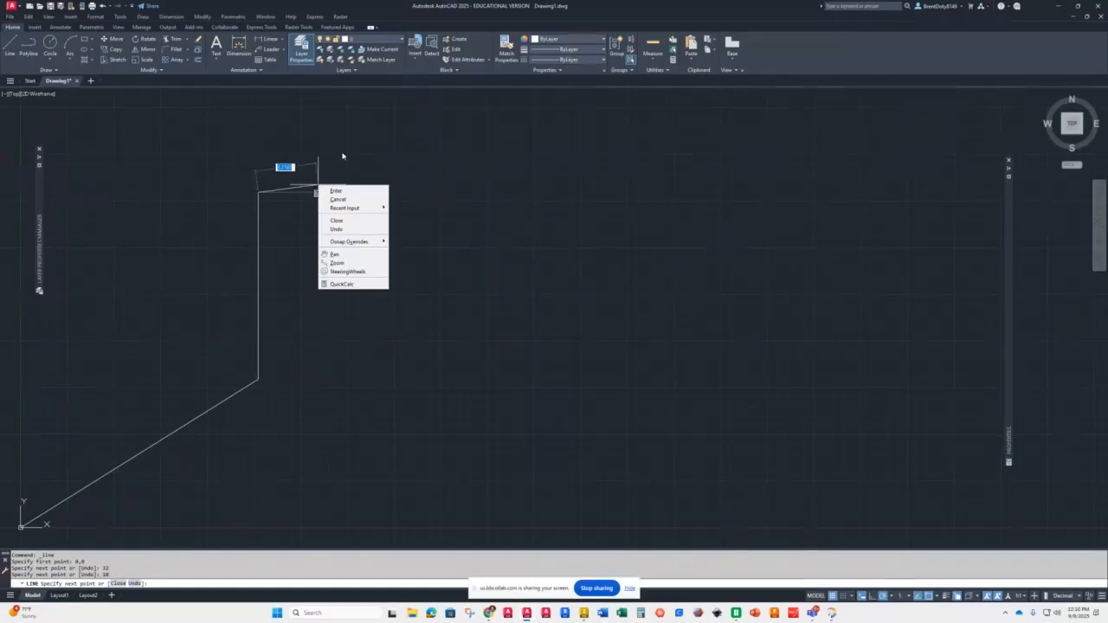
pyautogui.click(342, 154)
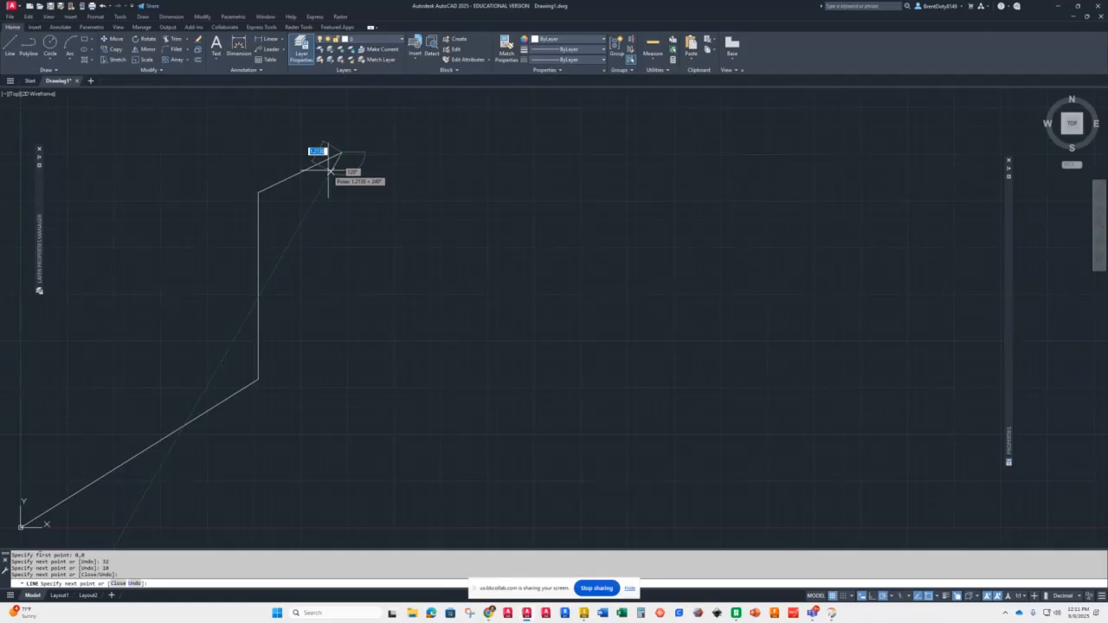
pyautogui.write('u')
pyautogui.press('Return')
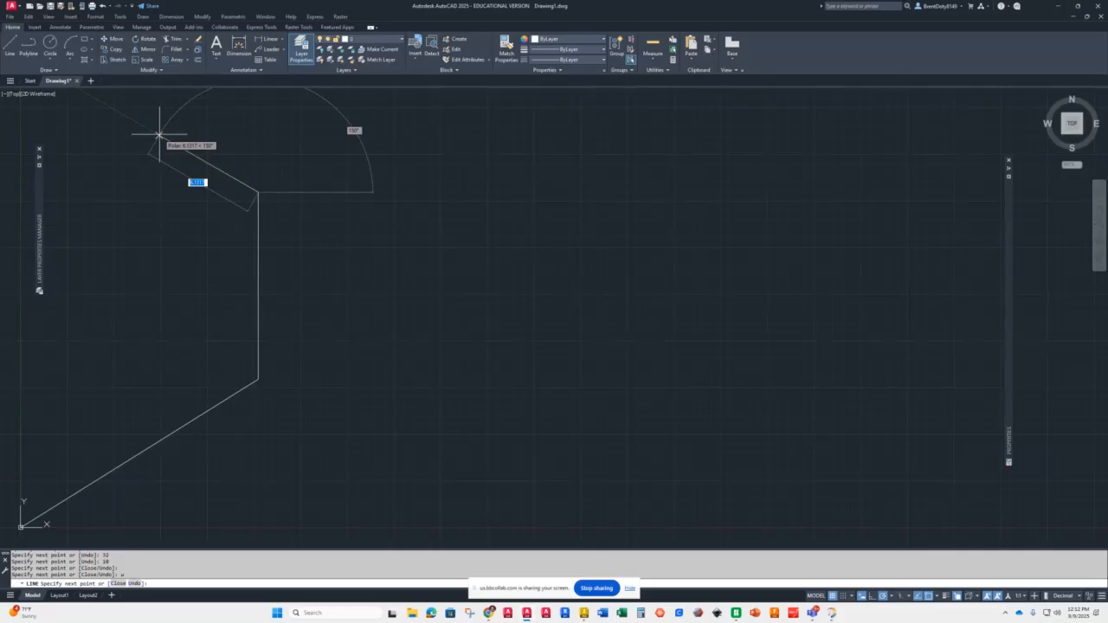
# Step: Add an 8-unit segment at 150° to the line and end the command
pyautogui.write('6')
pyautogui.press('Tab')
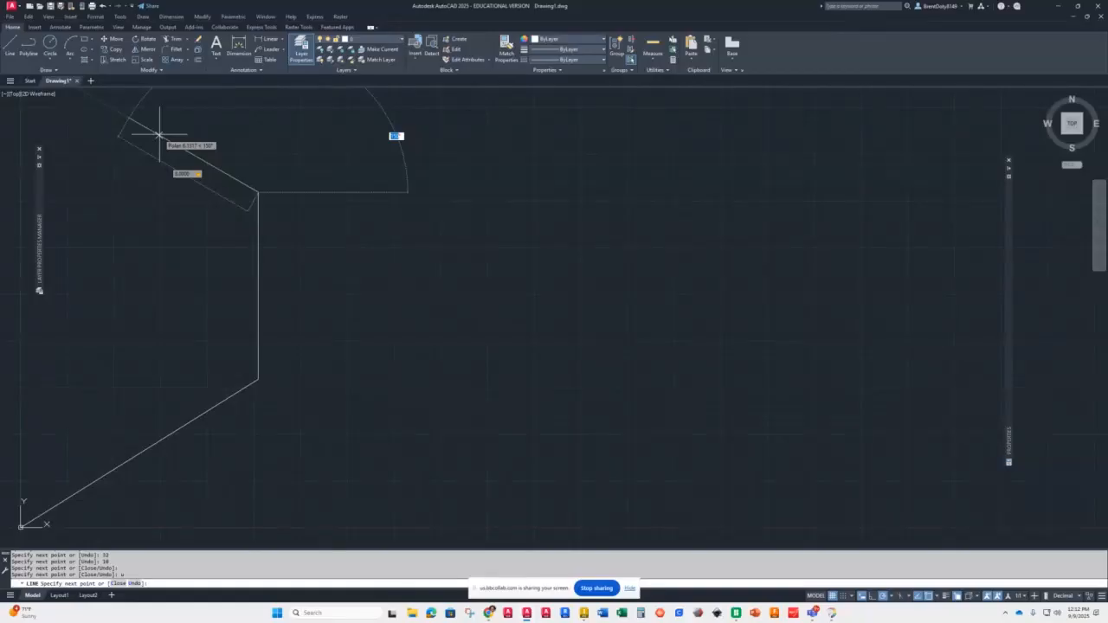
pyautogui.press('Return')
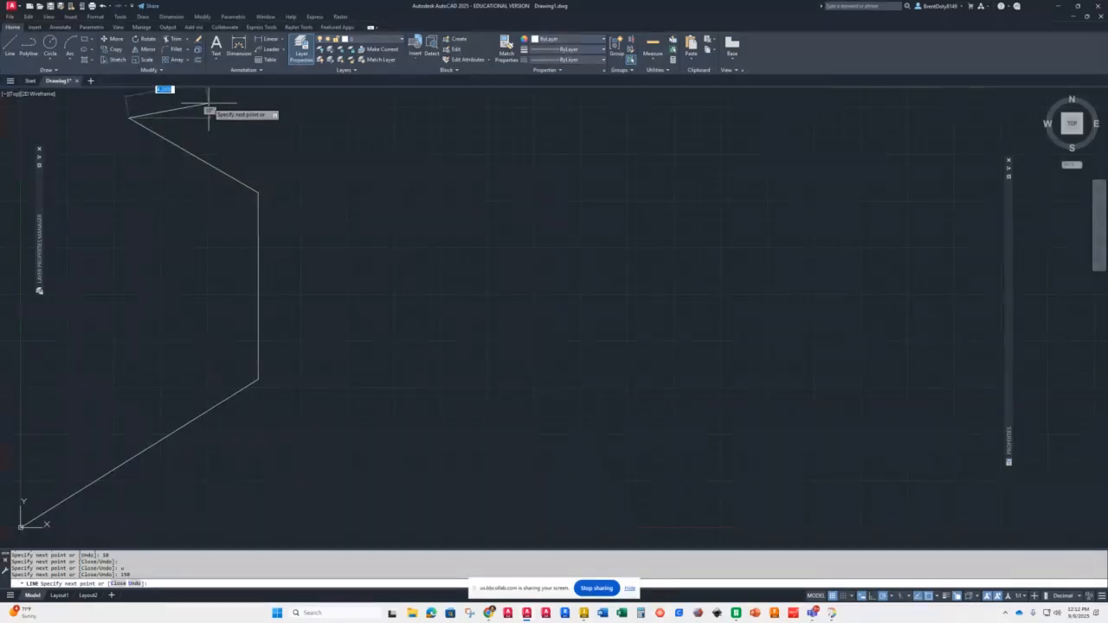
pyautogui.press('Escape')
# Step: Draw a separate line from a picked point using relative polar input @6<150
pyautogui.write('L')
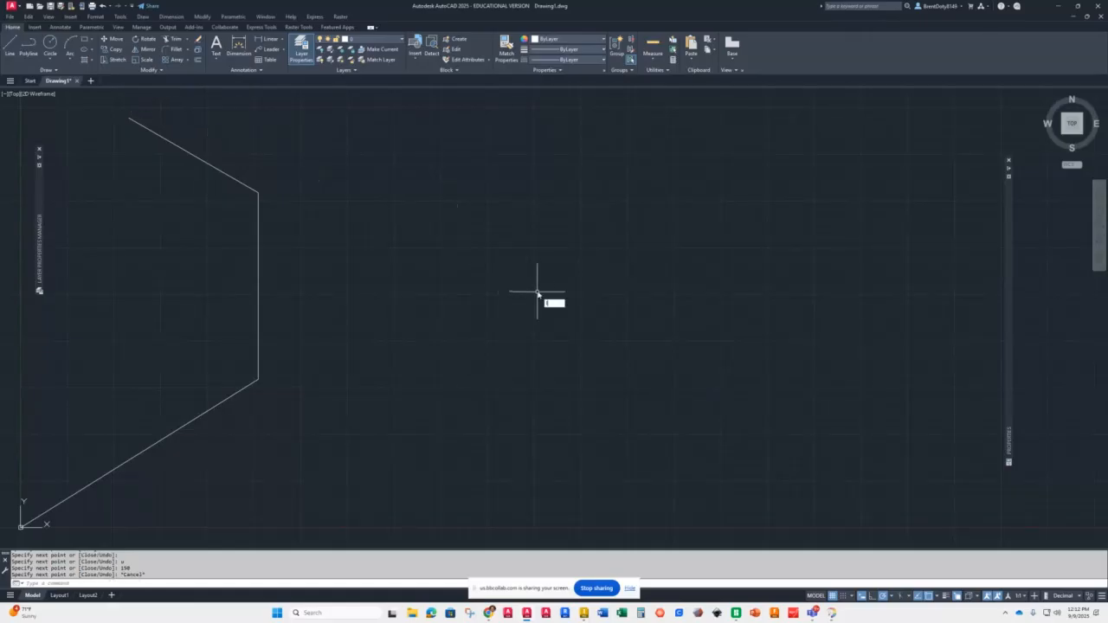
pyautogui.press('Return')
pyautogui.click(717, 292)
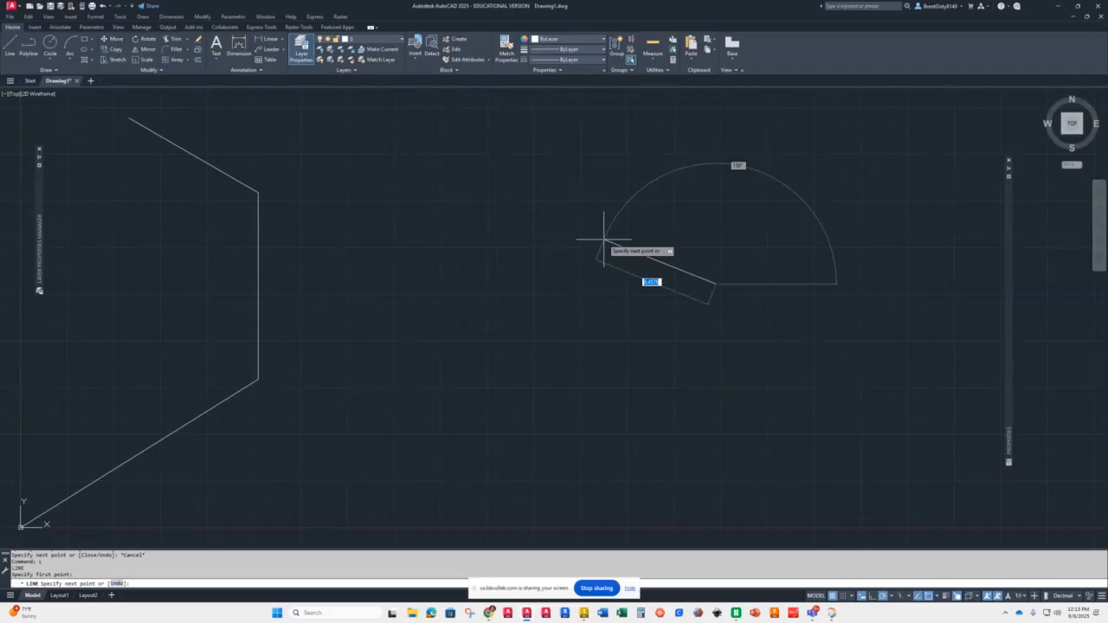
pyautogui.write('@')
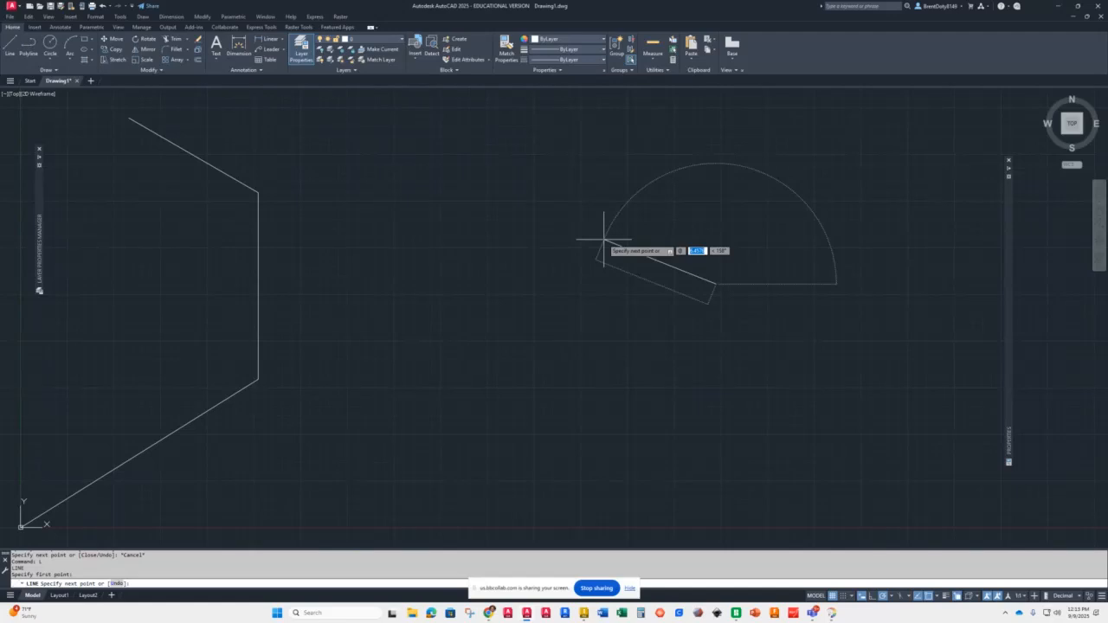
pyautogui.write('4')
pyautogui.press('Tab')
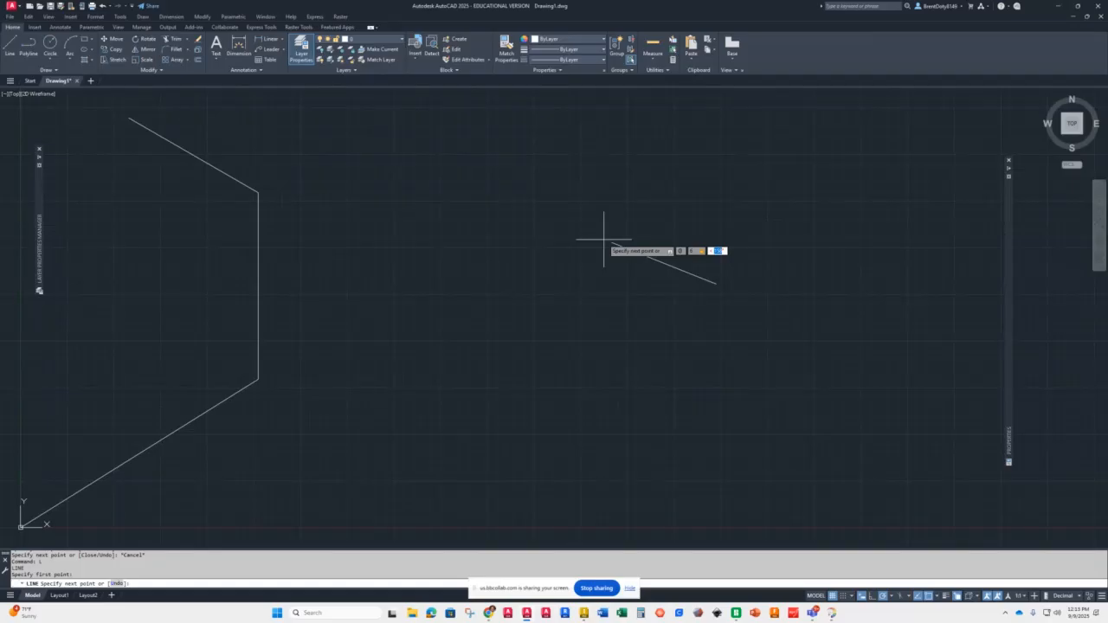
pyautogui.write('150')
pyautogui.press('Return')
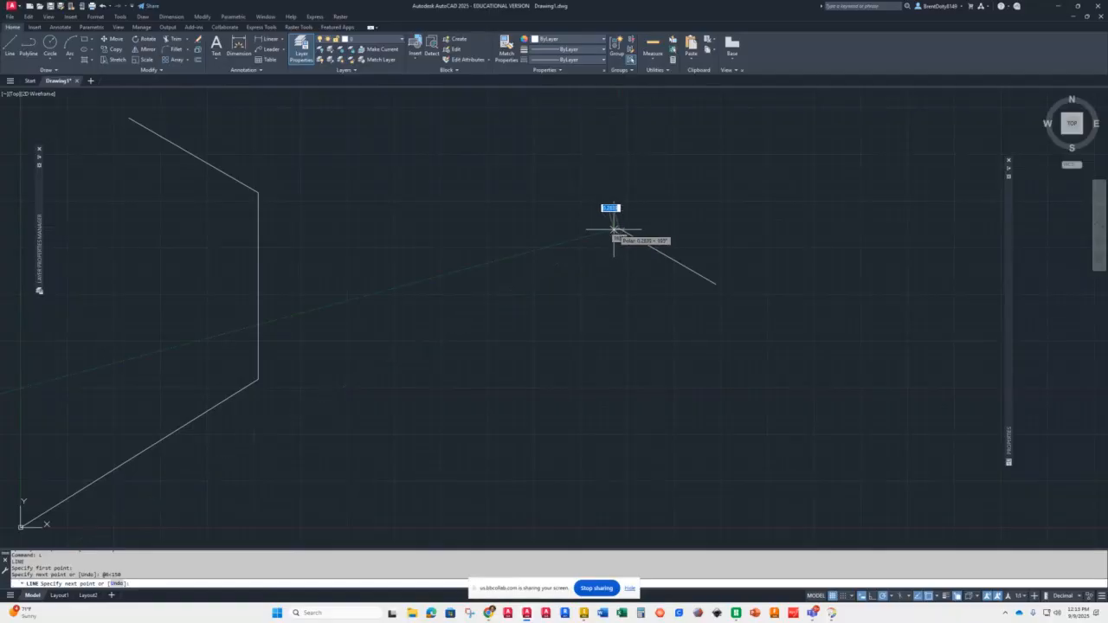
pyautogui.press('Return')
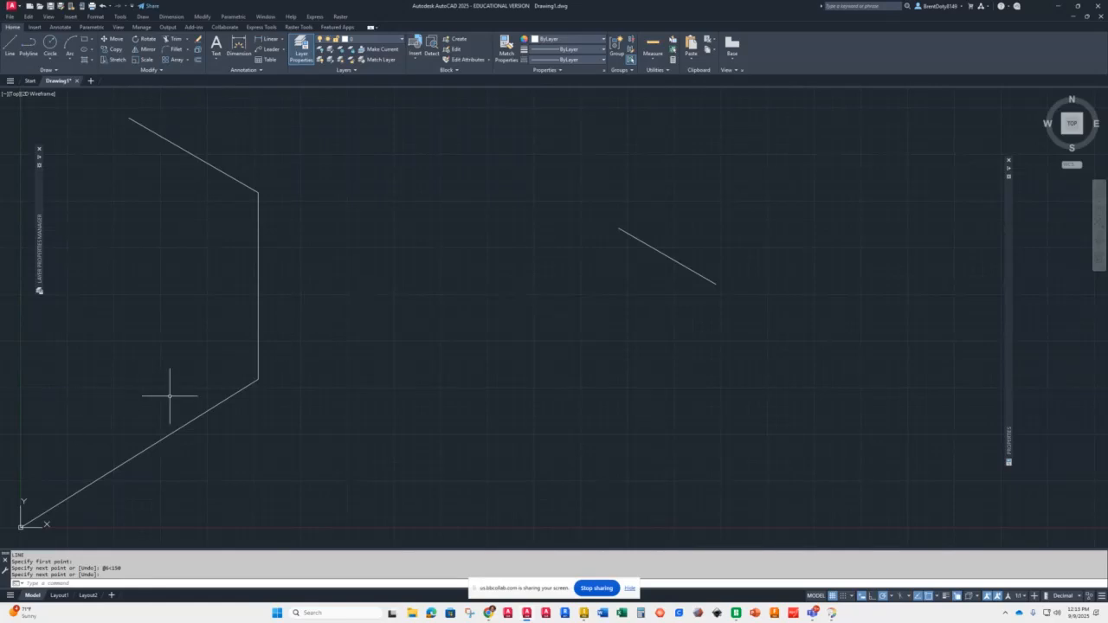
# Step: Draw a closed six-sided polyline about 17 by 14 units by picking its vertices, then select and deselect it
pyautogui.click(31, 53)
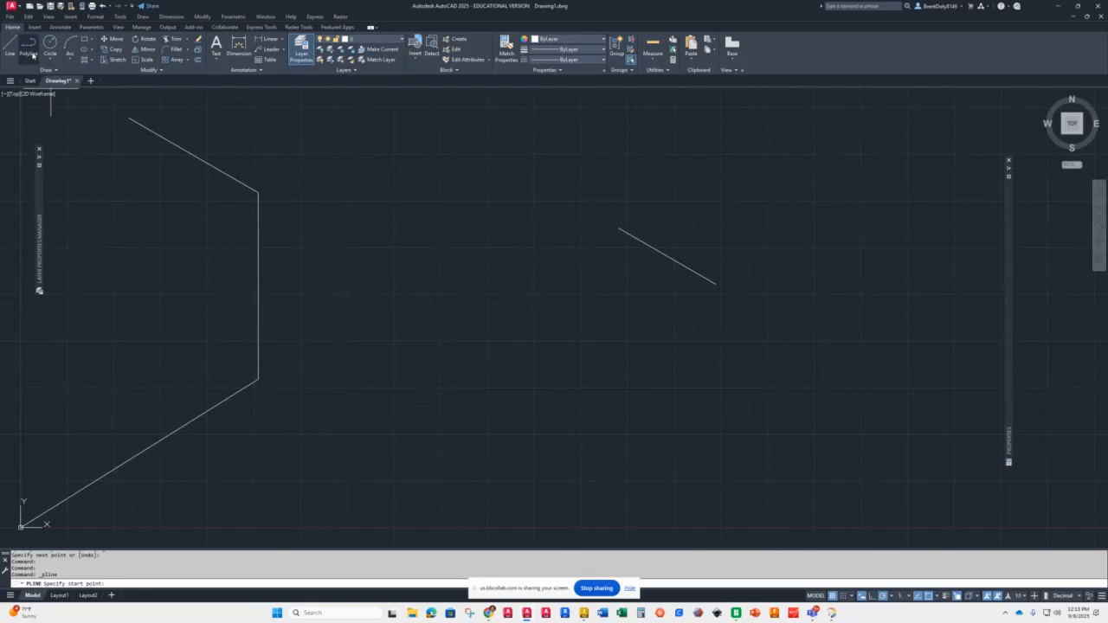
pyautogui.click(362, 200)
pyautogui.click(339, 379)
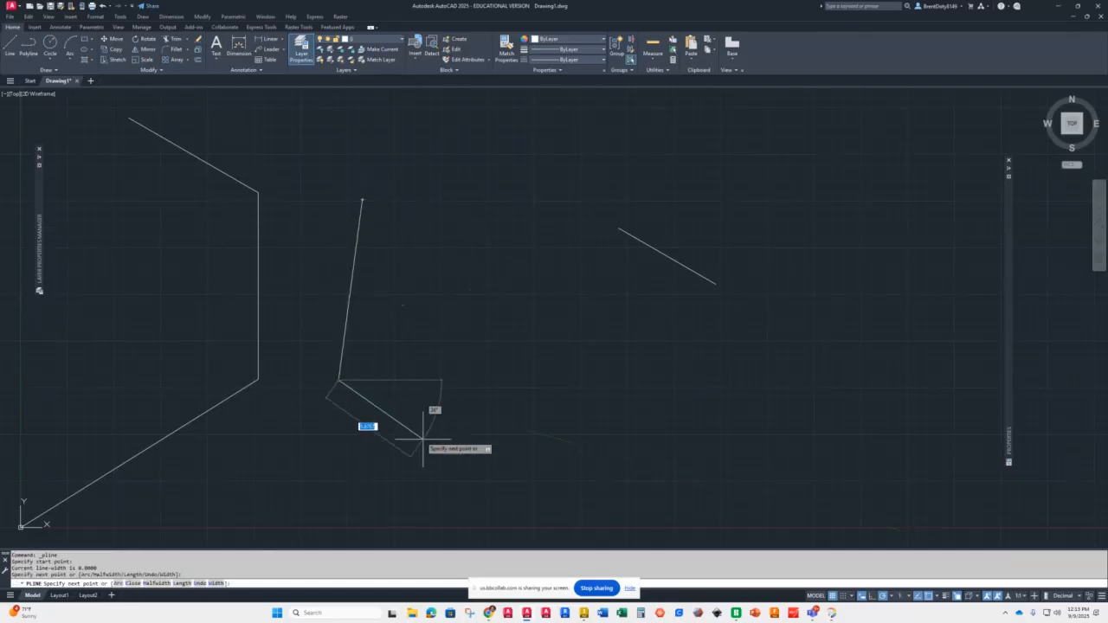
pyautogui.click(443, 456)
pyautogui.click(646, 402)
pyautogui.click(589, 313)
pyautogui.click(479, 204)
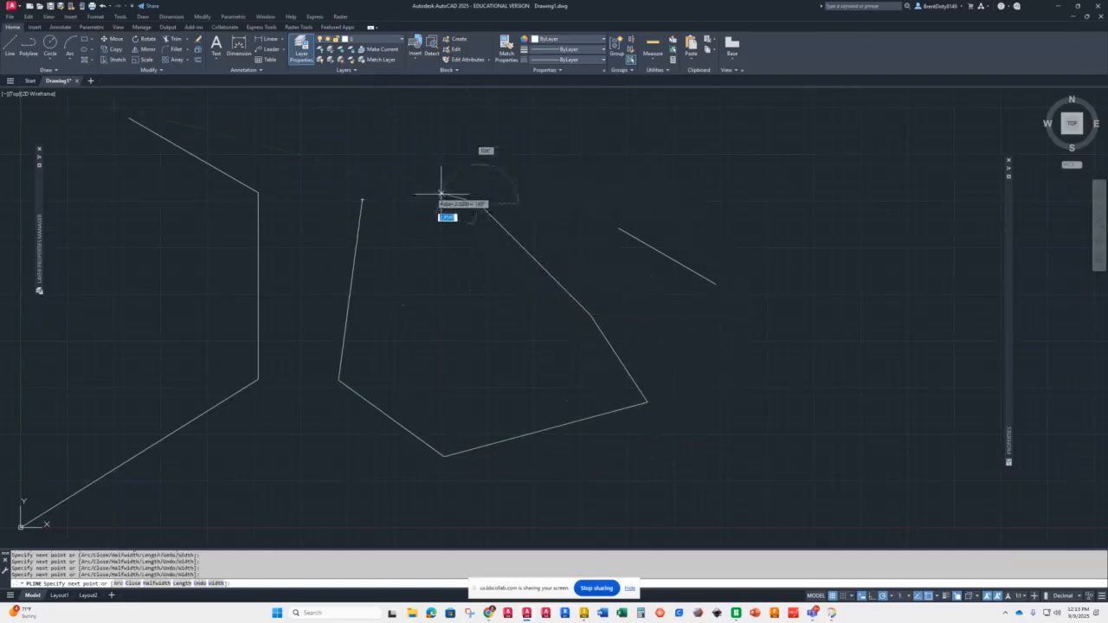
pyautogui.write('c')
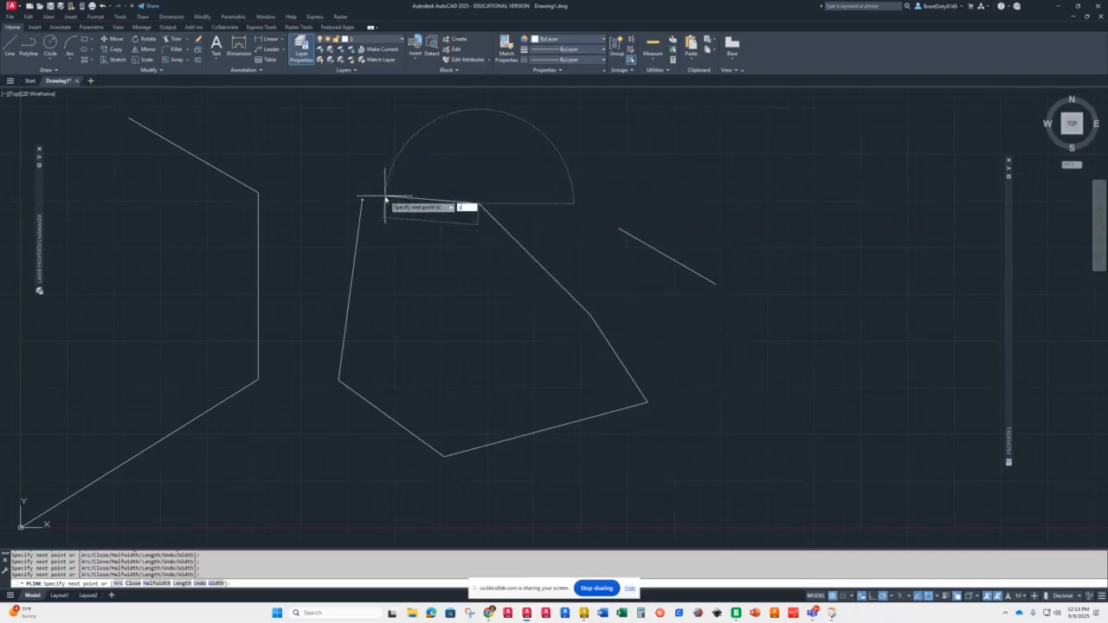
pyautogui.press('Return')
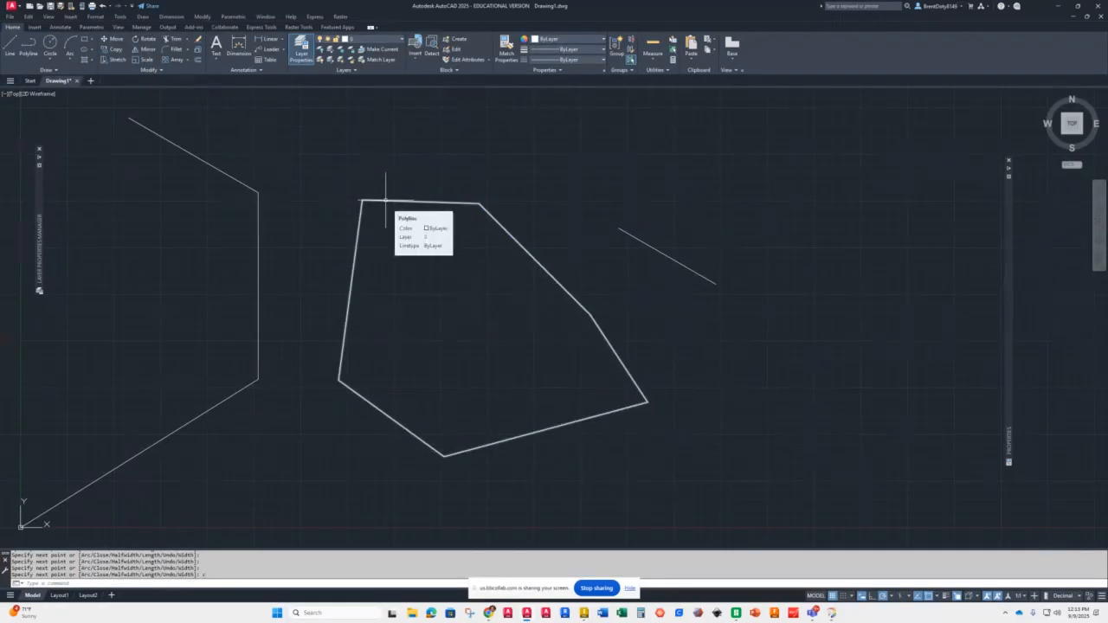
pyautogui.click(386, 201)
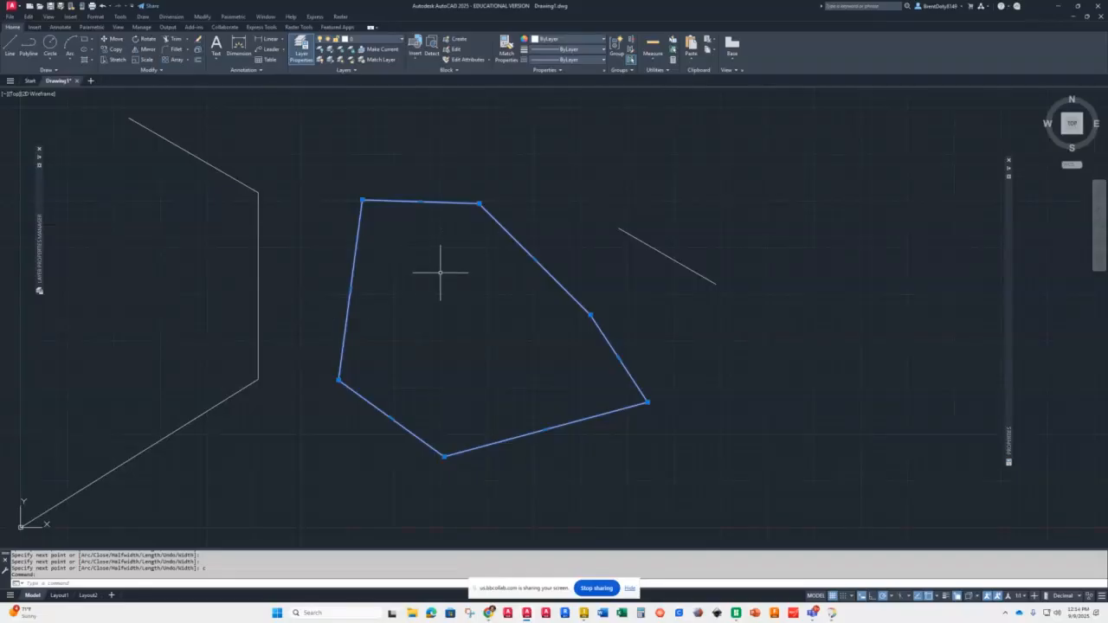
pyautogui.press('Escape')
# Step: Draw a closed four-sided shape with the Line command by picking three corners and closing it
pyautogui.write('l')
pyautogui.press('Return')
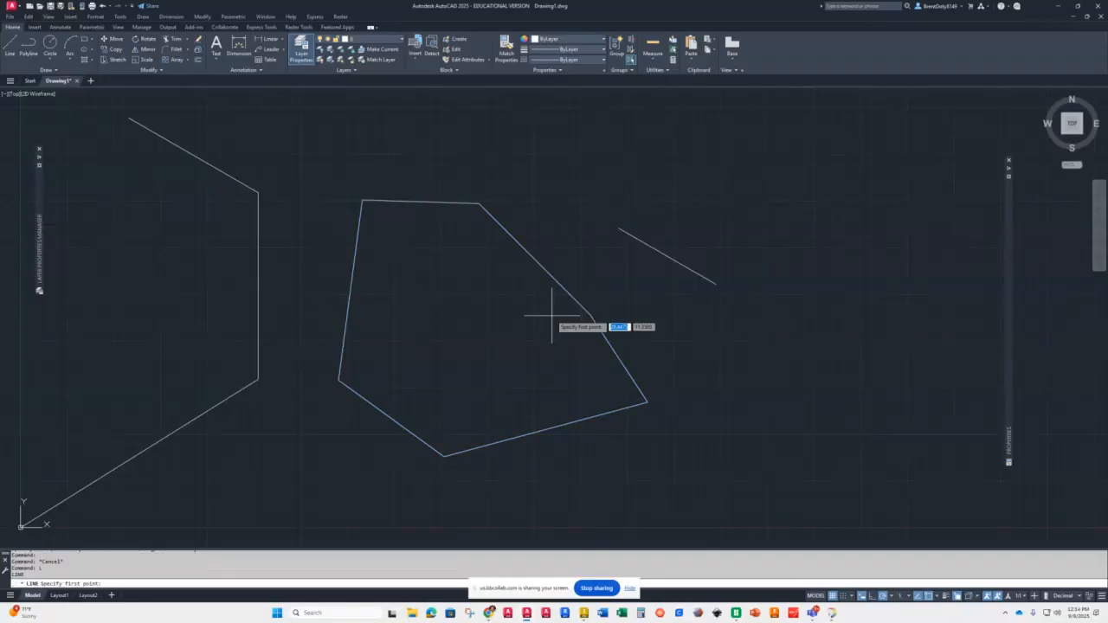
pyautogui.click(838, 378)
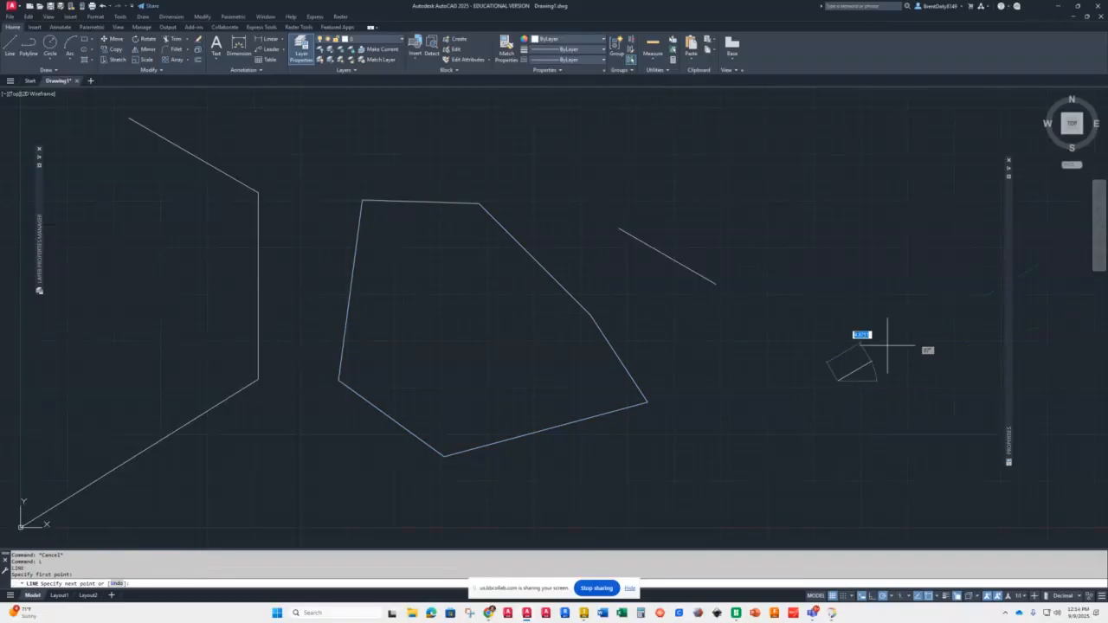
pyautogui.click(975, 271)
pyautogui.click(885, 181)
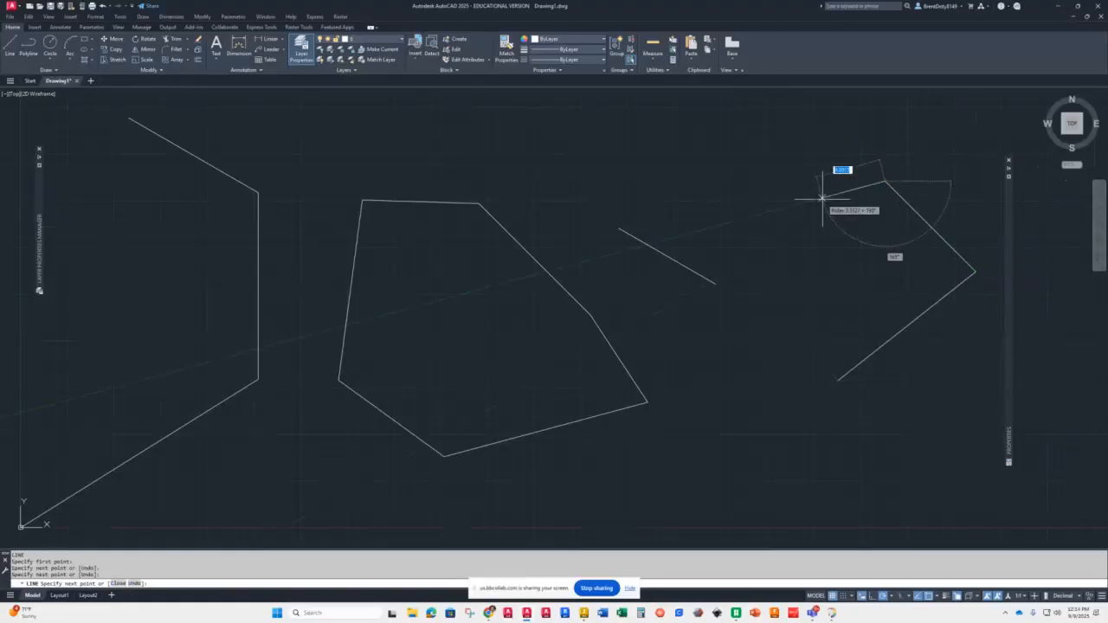
pyautogui.click(717, 237)
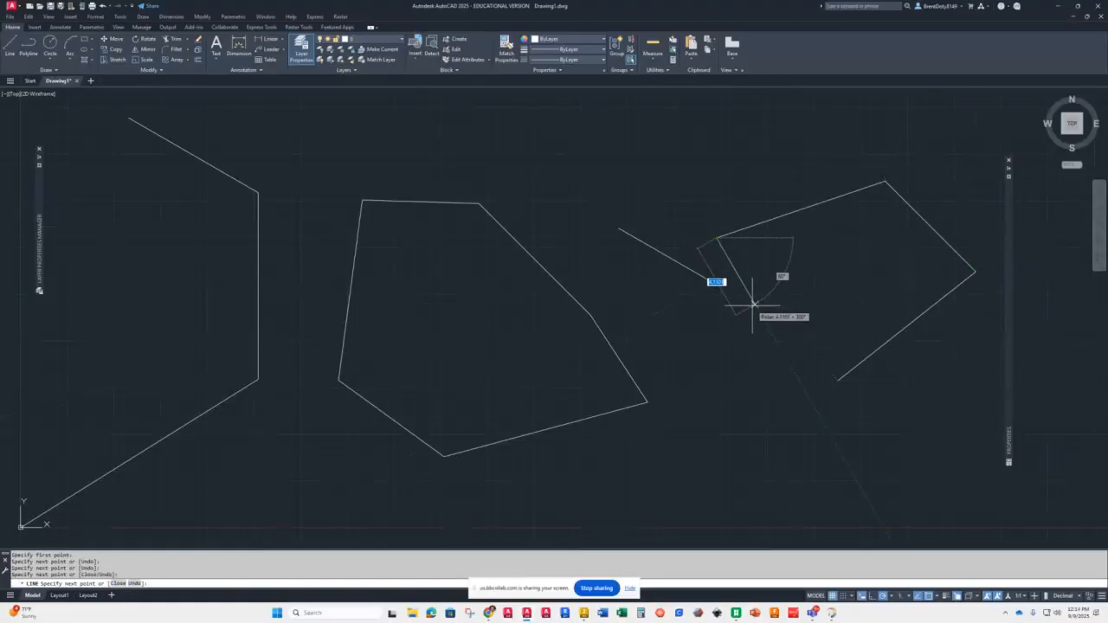
pyautogui.write('c')
pyautogui.press('Return')
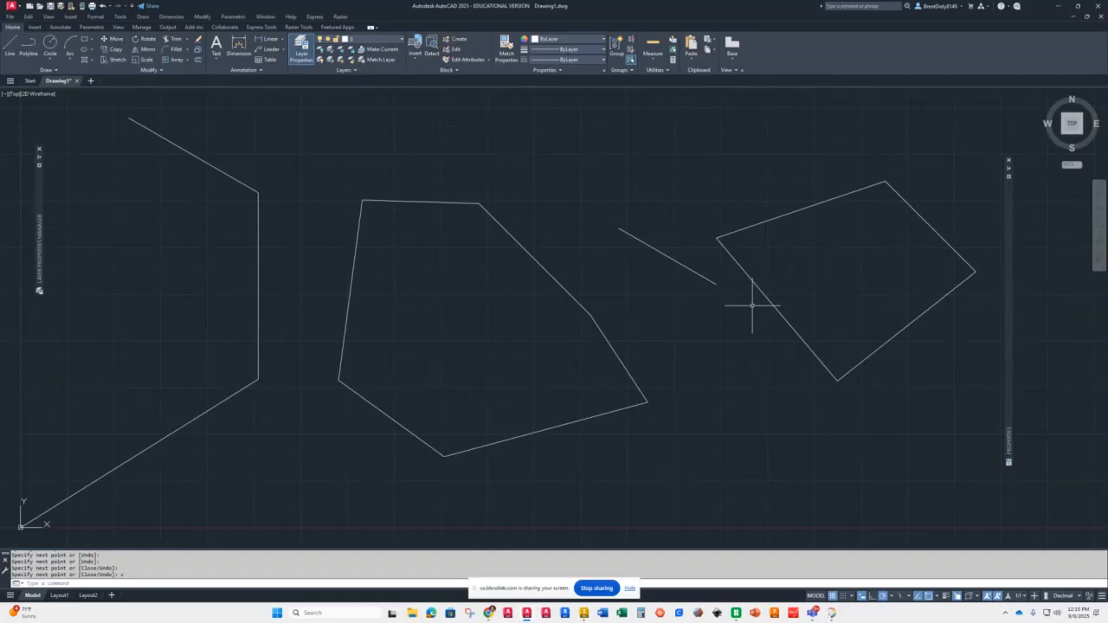
# Step: Draw a two-segment line from picked points below the four-sided shape
pyautogui.write('l')
pyautogui.press('Return')
pyautogui.click(705, 507)
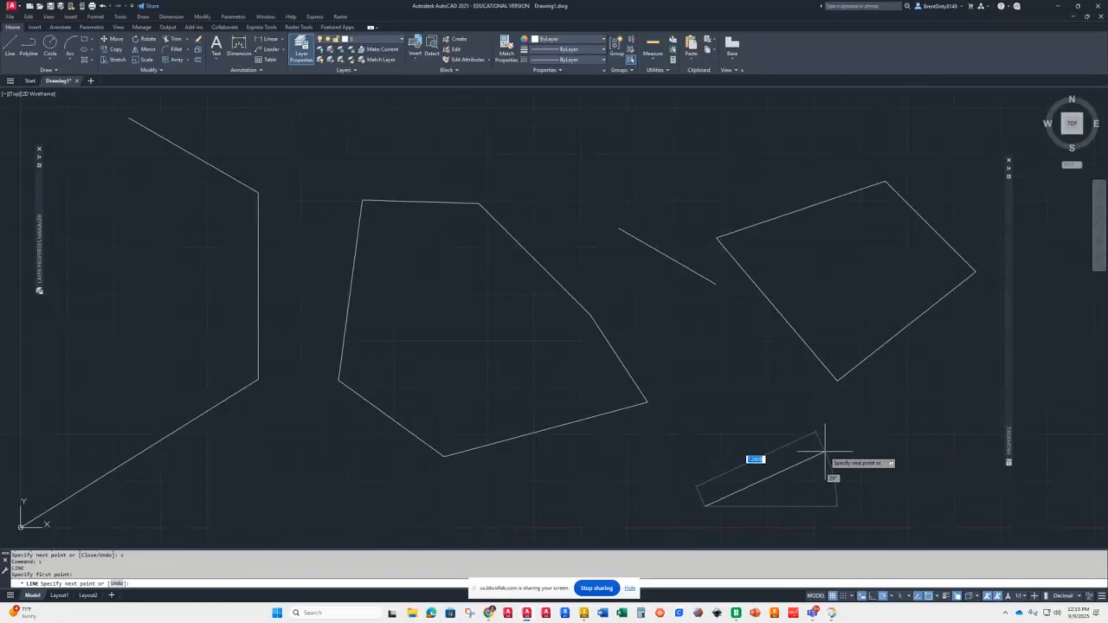
pyautogui.click(827, 447)
pyautogui.click(719, 346)
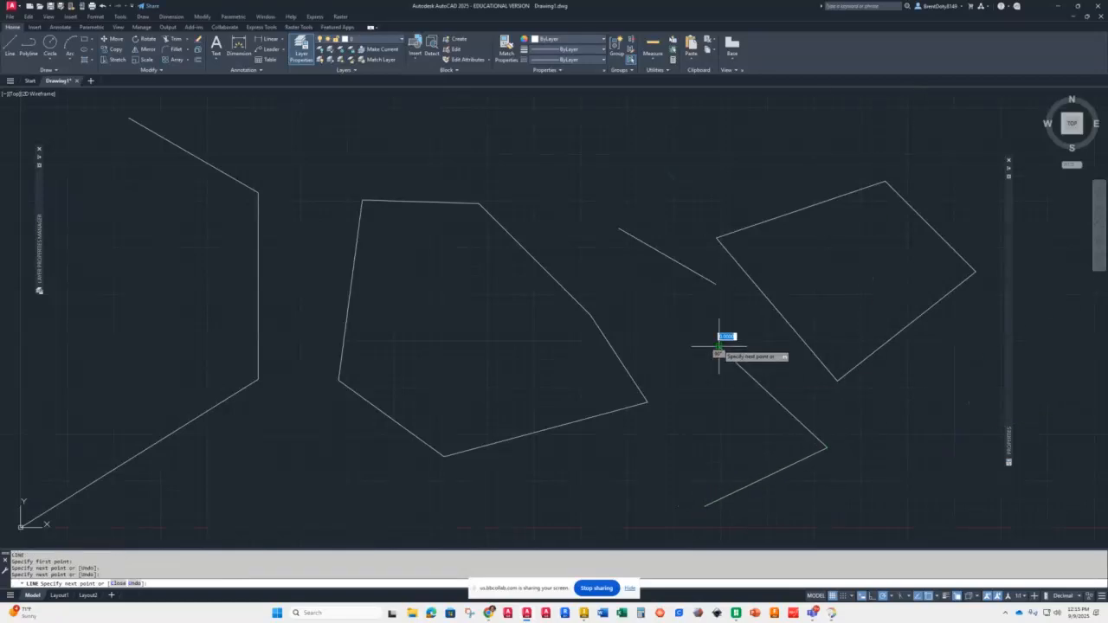
pyautogui.press('Return')
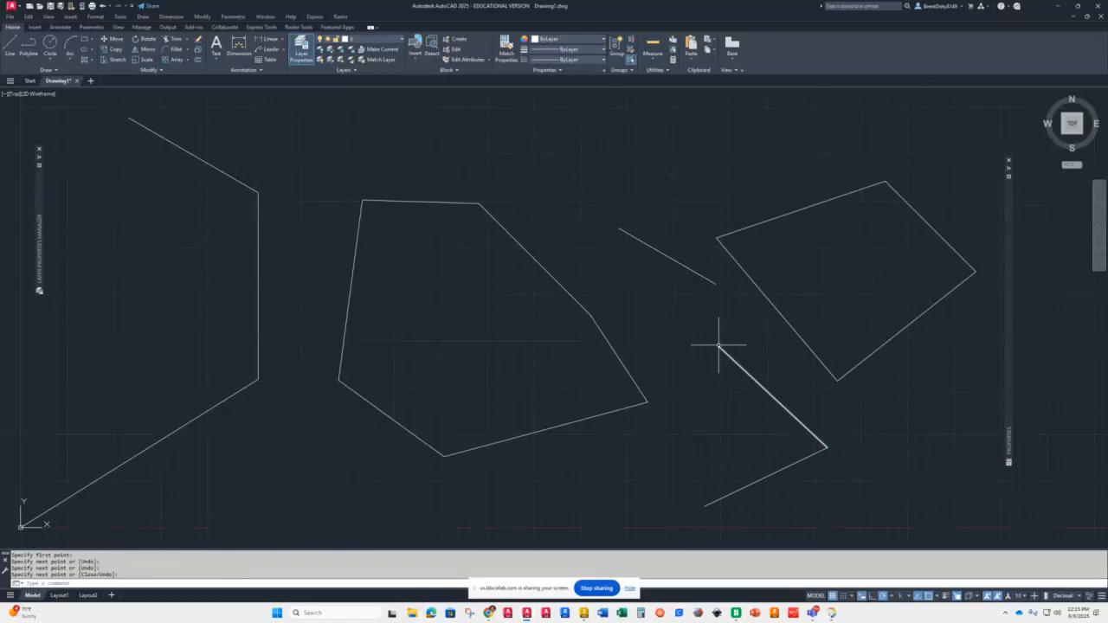
# Step: Draw another line from that line's end through two picked points back to its start, forming a quadrilateral
pyautogui.press('Return')
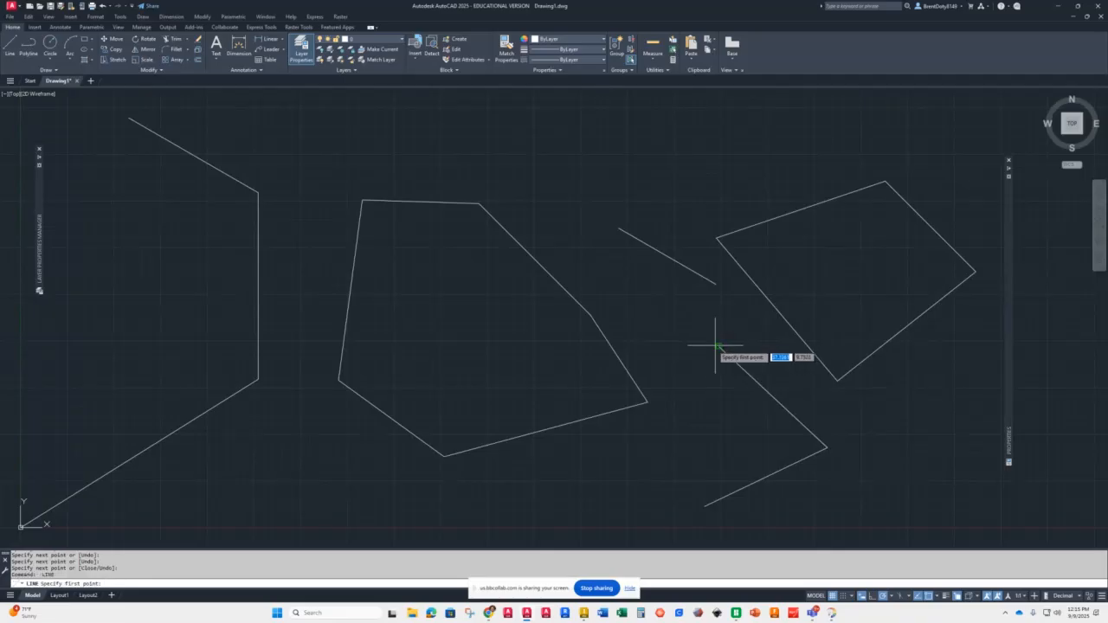
pyautogui.click(719, 347)
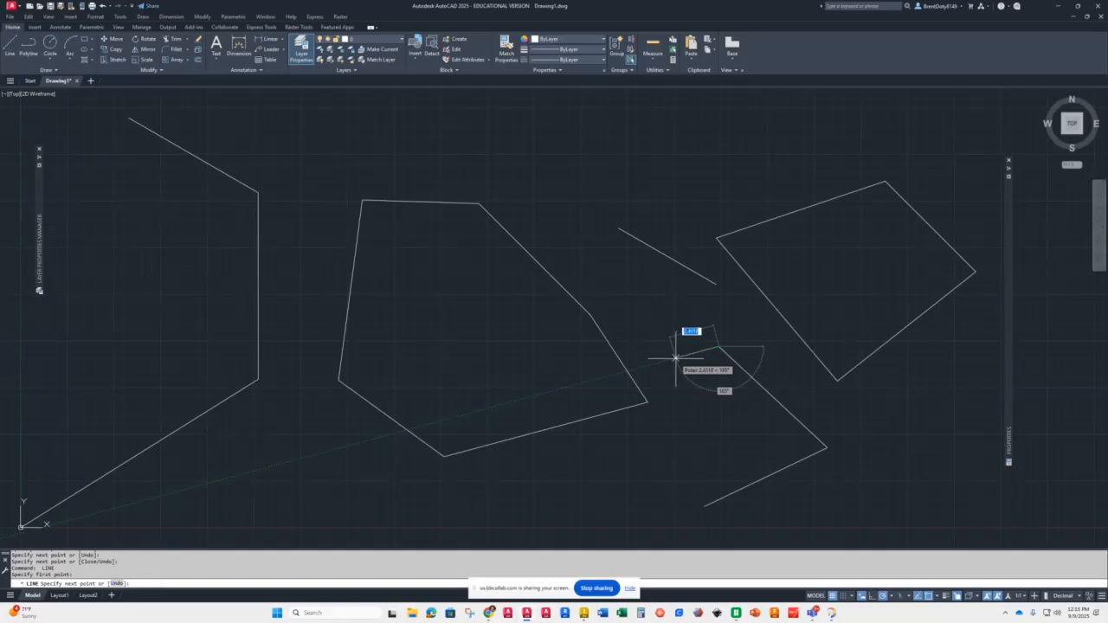
pyautogui.click(637, 439)
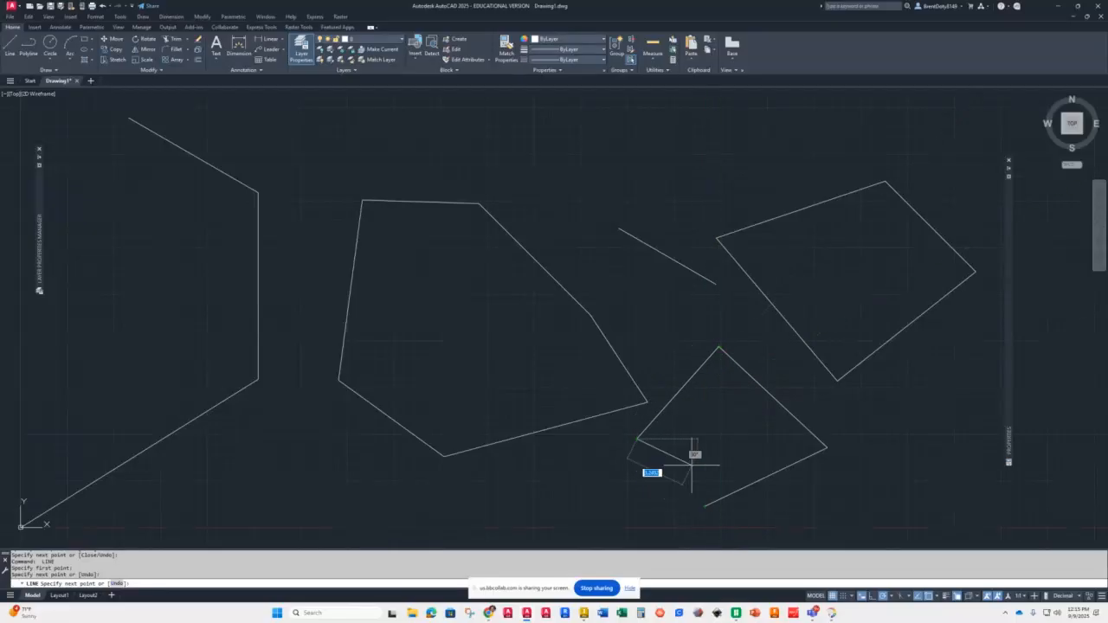
pyautogui.write('8')
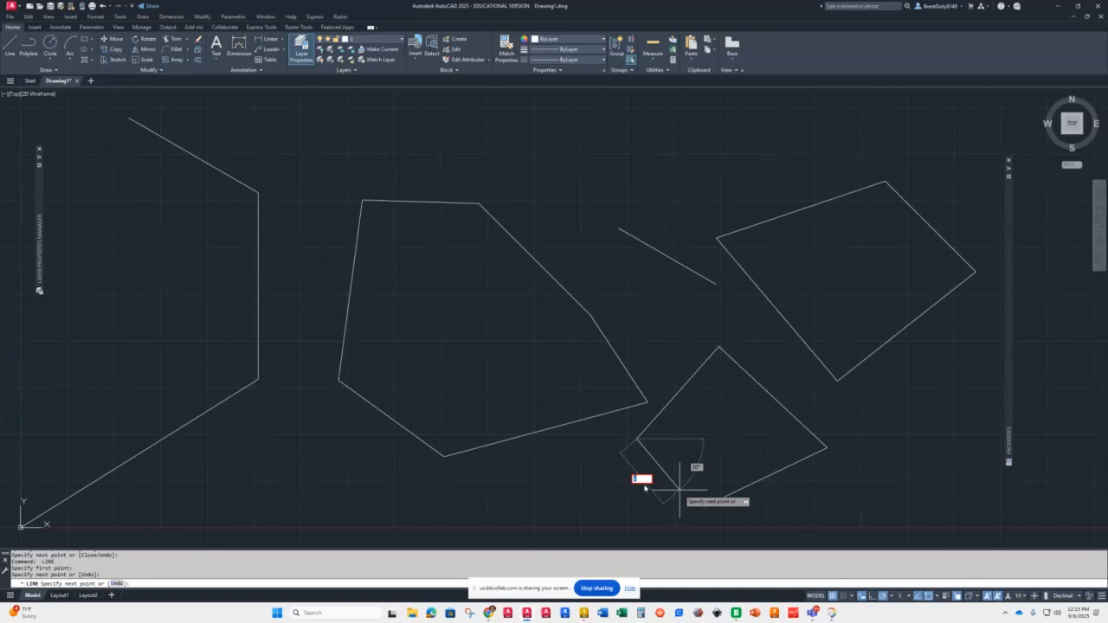
pyautogui.press('Escape')
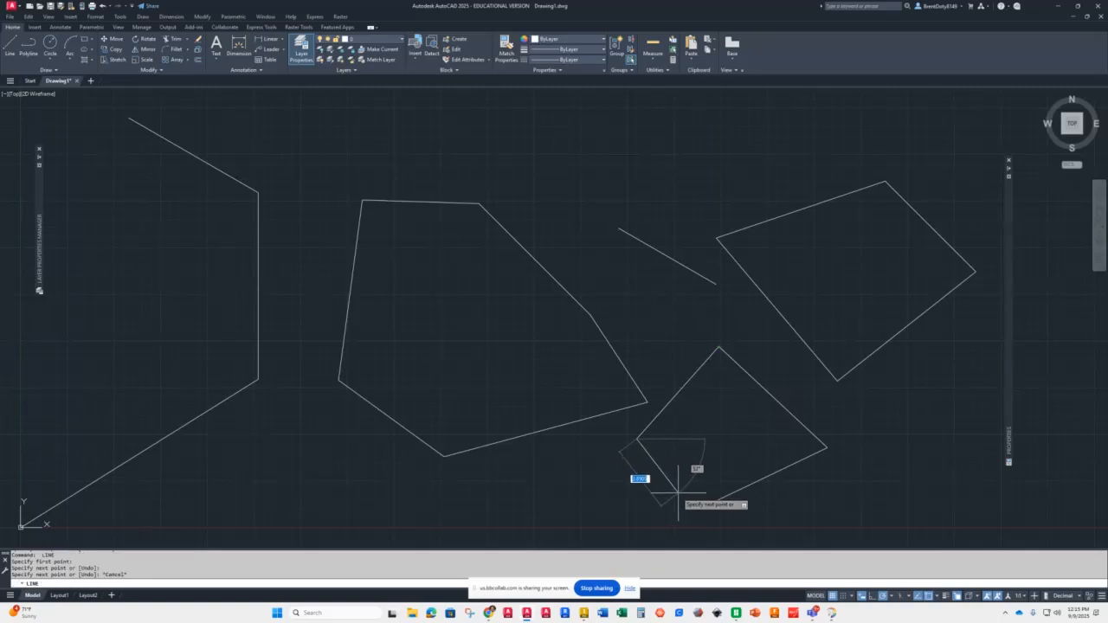
pyautogui.click(704, 505)
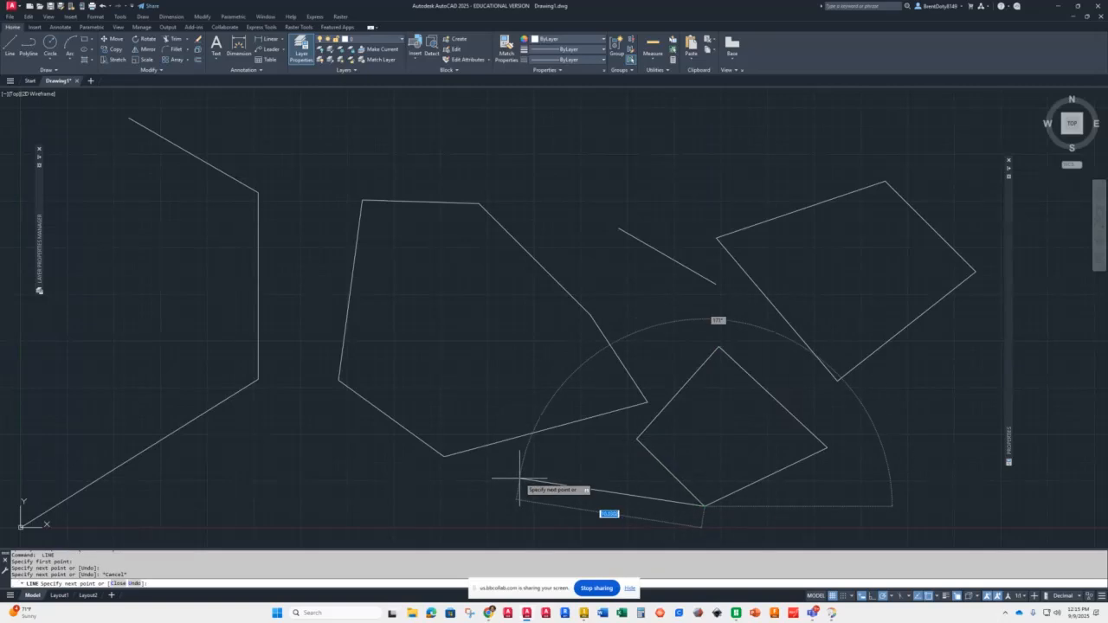
pyautogui.press('Return')
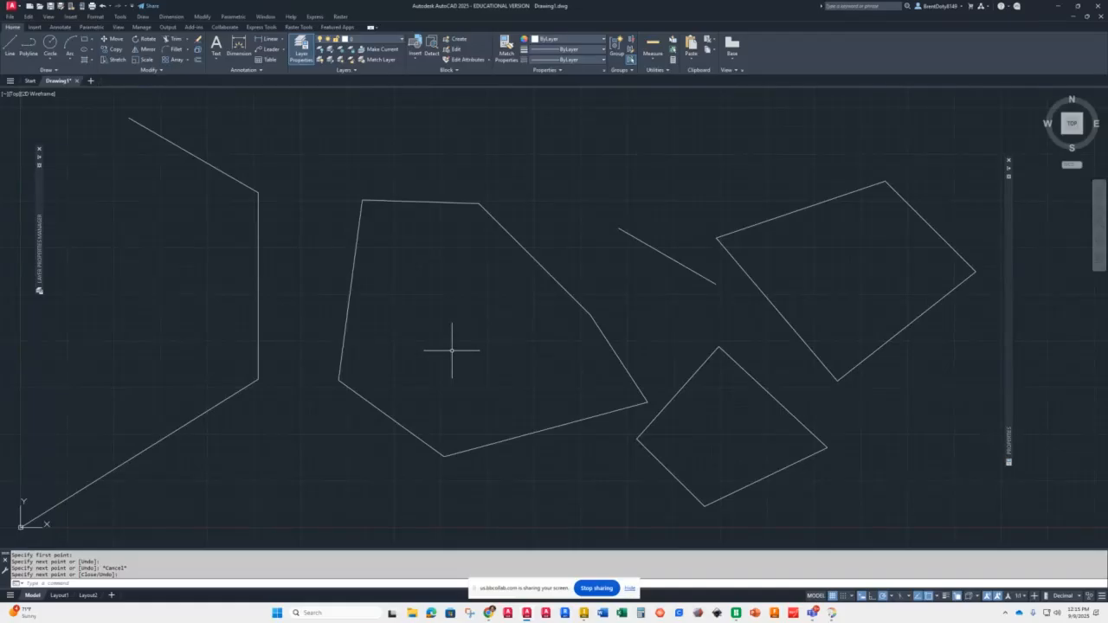
# Step: Use PEDIT on the six-sided polyline to set the width of all segments to .1
pyautogui.write('ped')
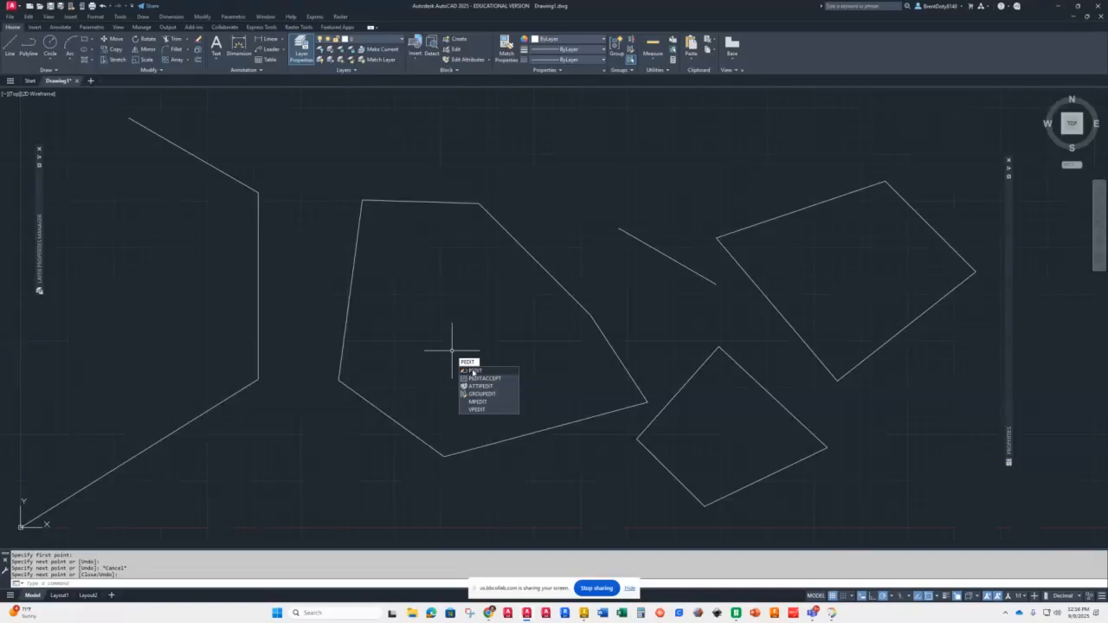
pyautogui.click(473, 371)
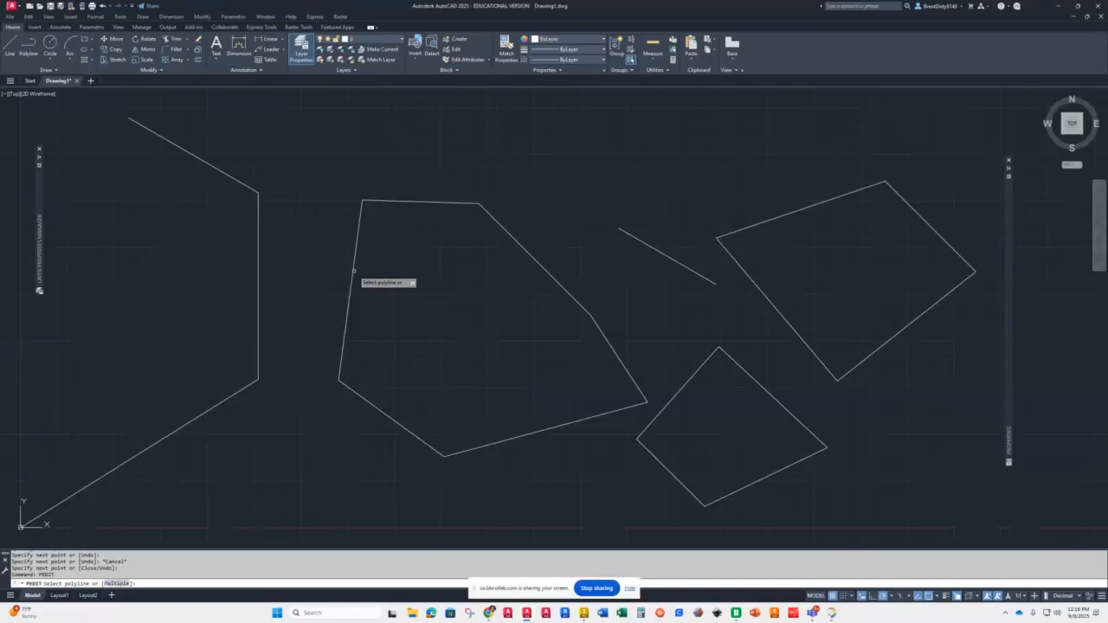
pyautogui.click(352, 265)
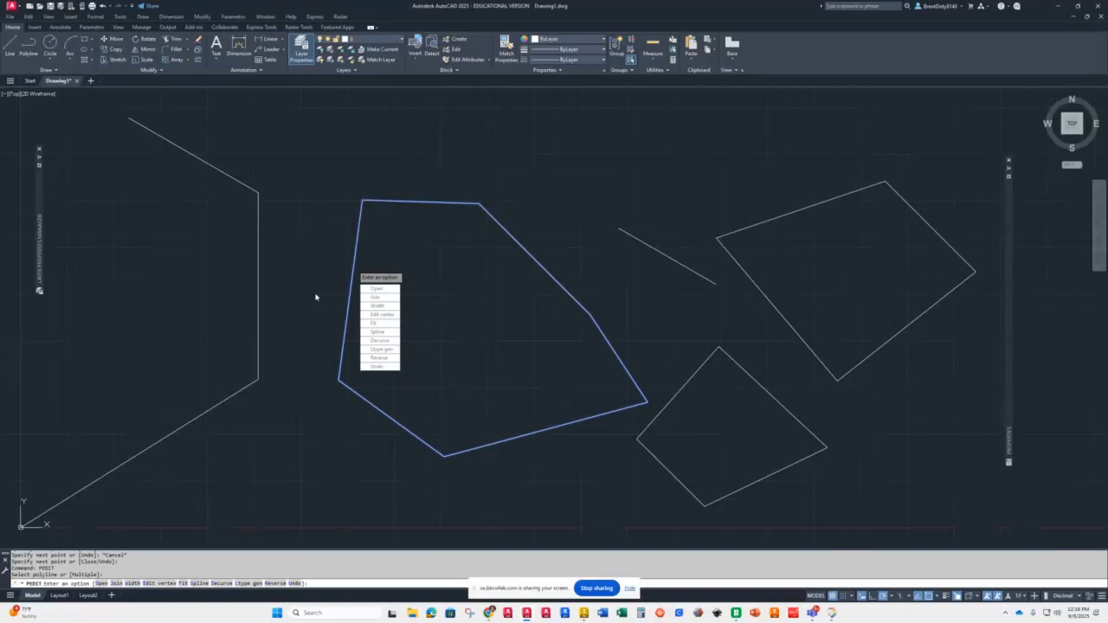
pyautogui.click(379, 307)
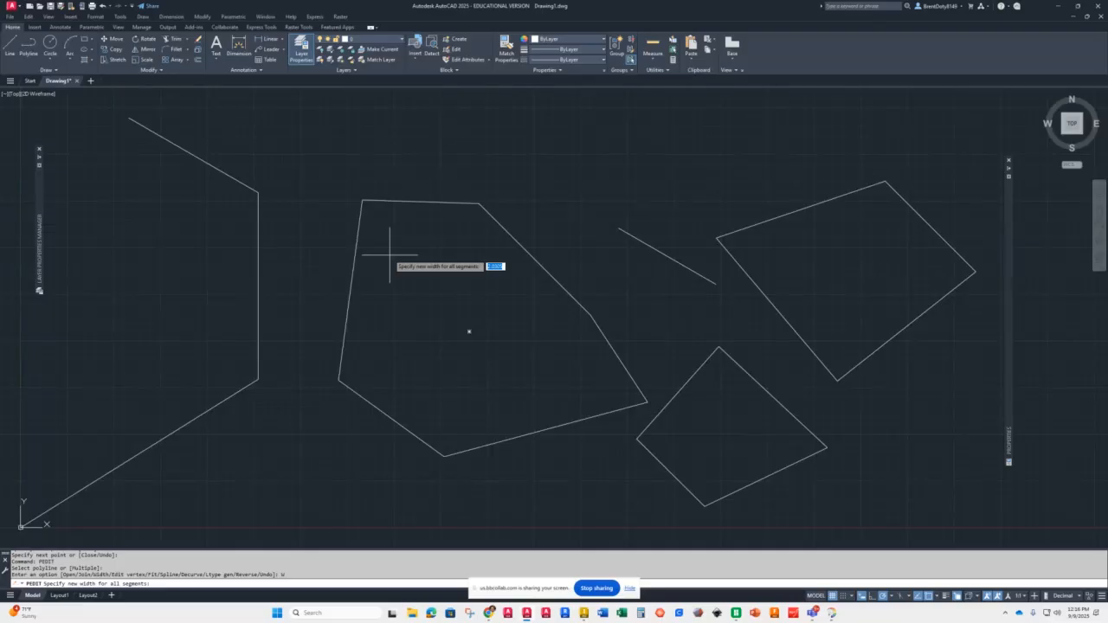
pyautogui.write('.1')
pyautogui.press('Return')
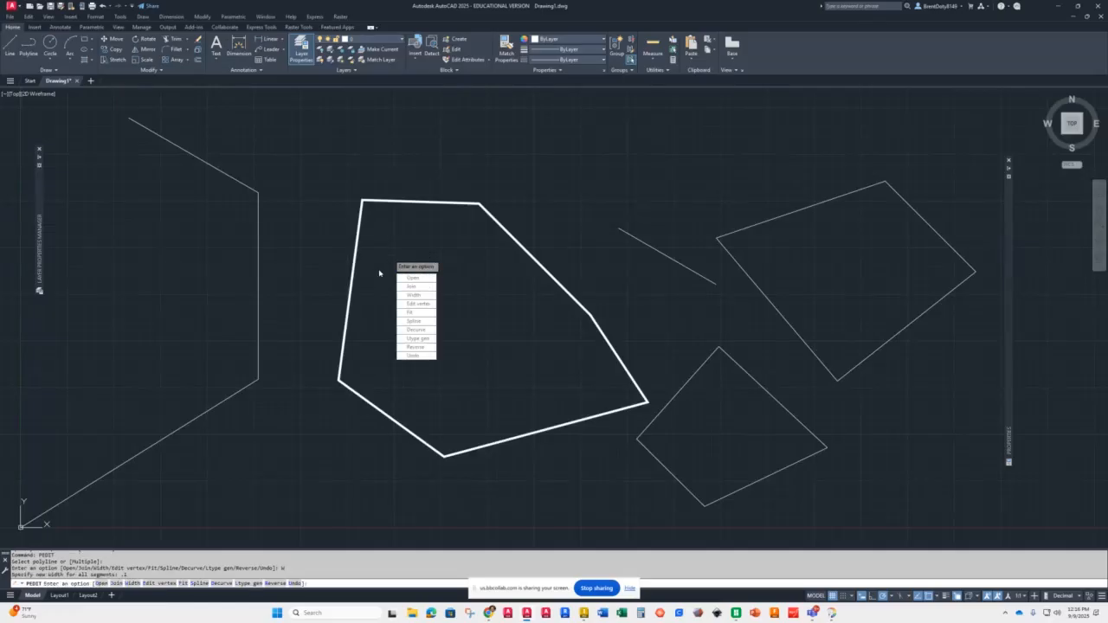
pyautogui.press('Return')
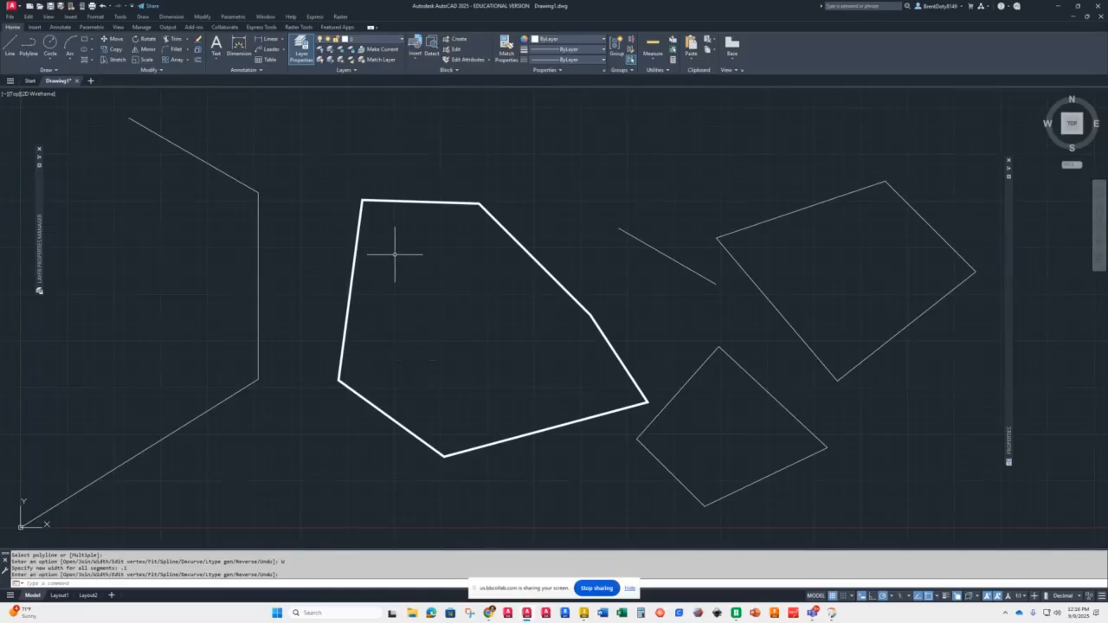
# Step: Start a polyline at a picked point above the six-sided shape with starting width 0 and ending width .06
pyautogui.scroll(5, 396, 248)
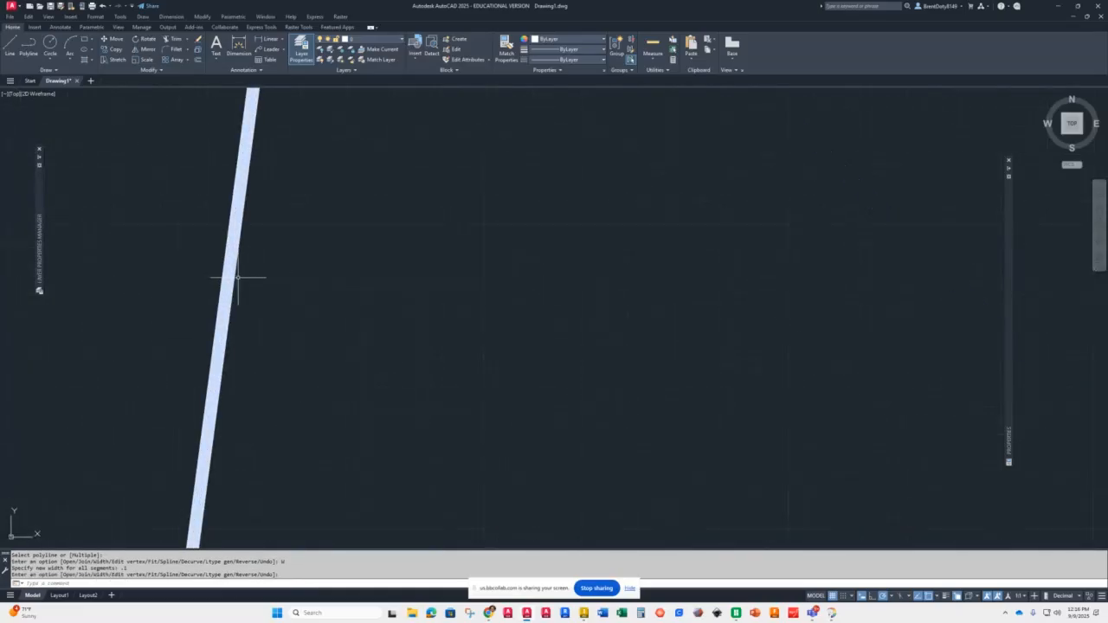
pyautogui.scroll(-5, 372, 277)
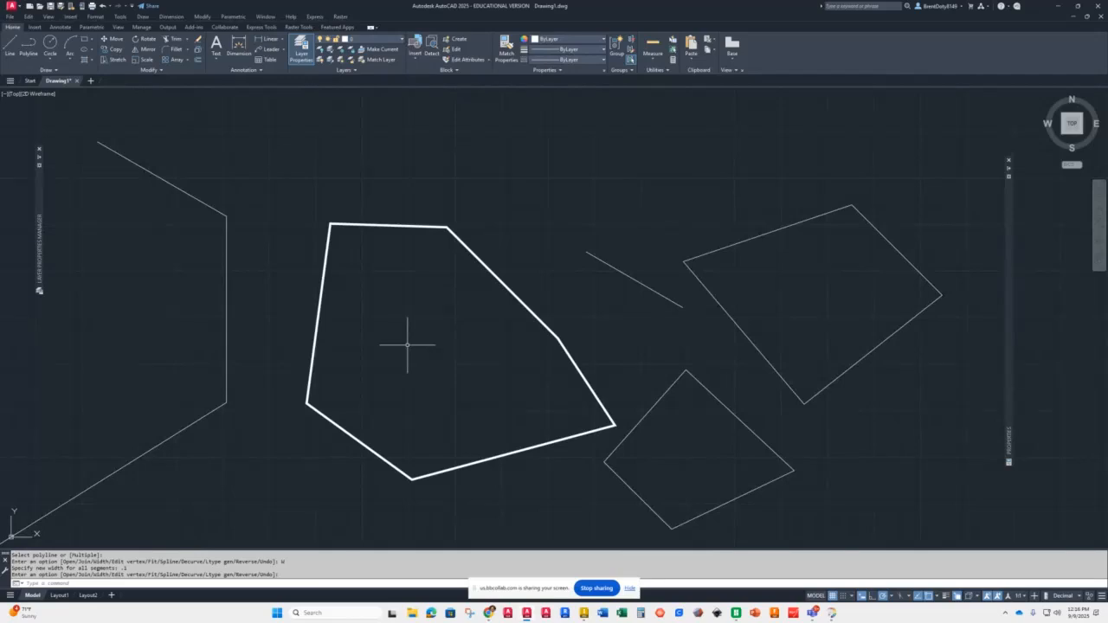
pyautogui.scroll(-4, 499, 146)
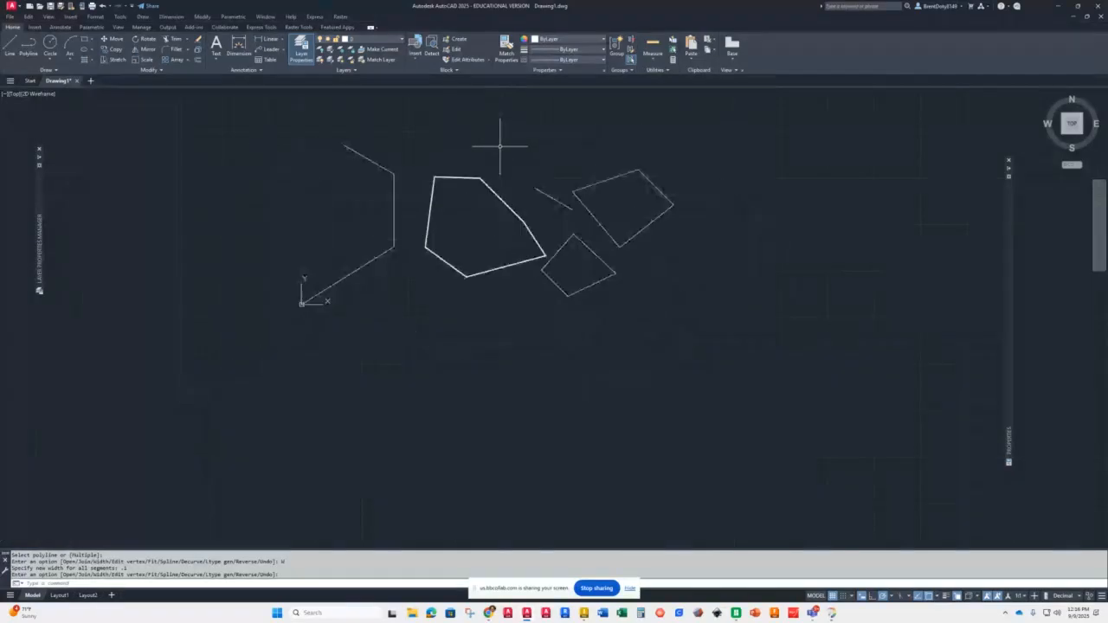
pyautogui.scroll(5, 495, 146)
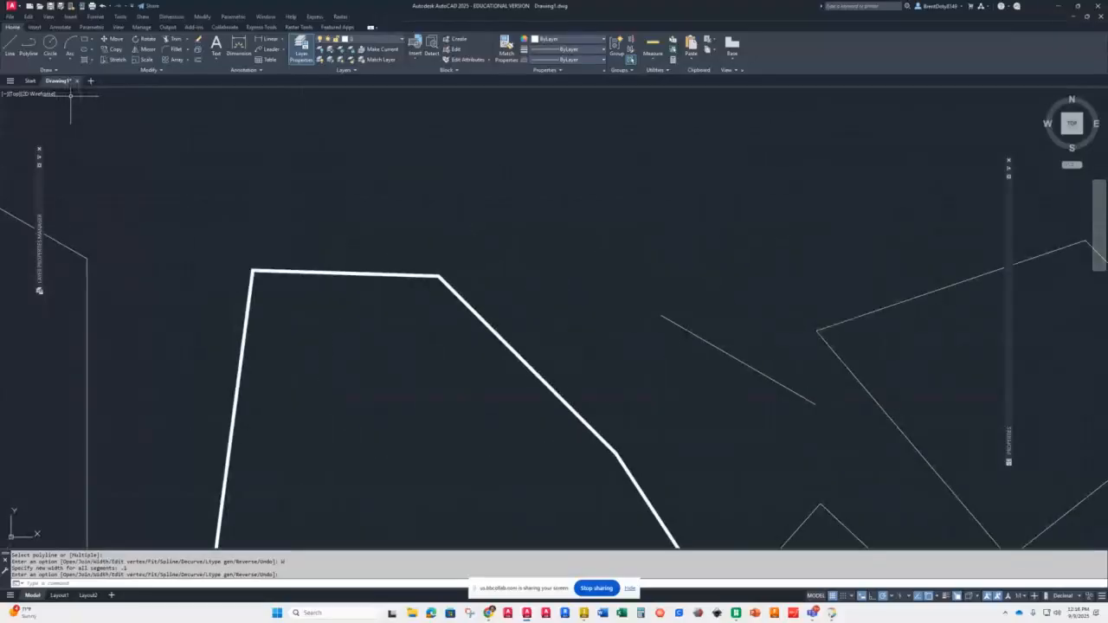
pyautogui.click(29, 47)
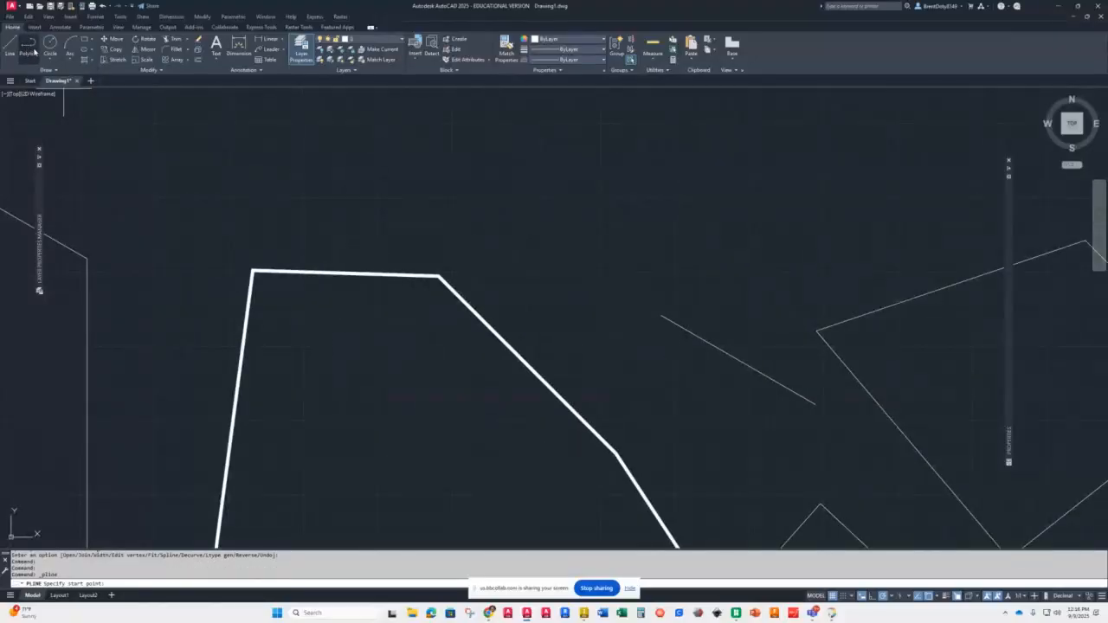
pyautogui.click(431, 183)
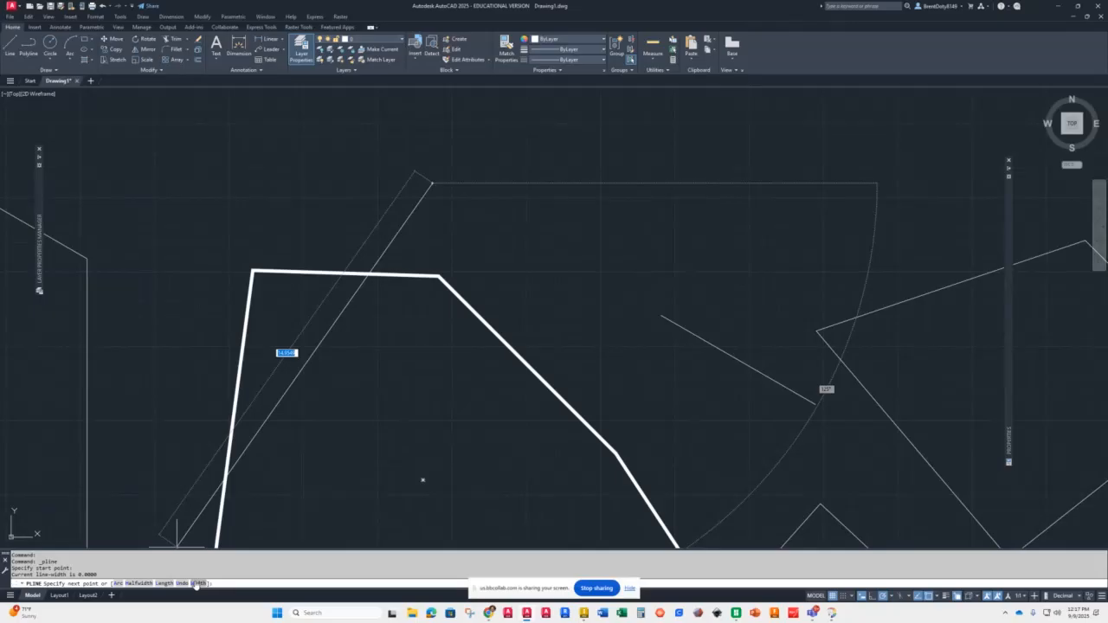
pyautogui.click(195, 585)
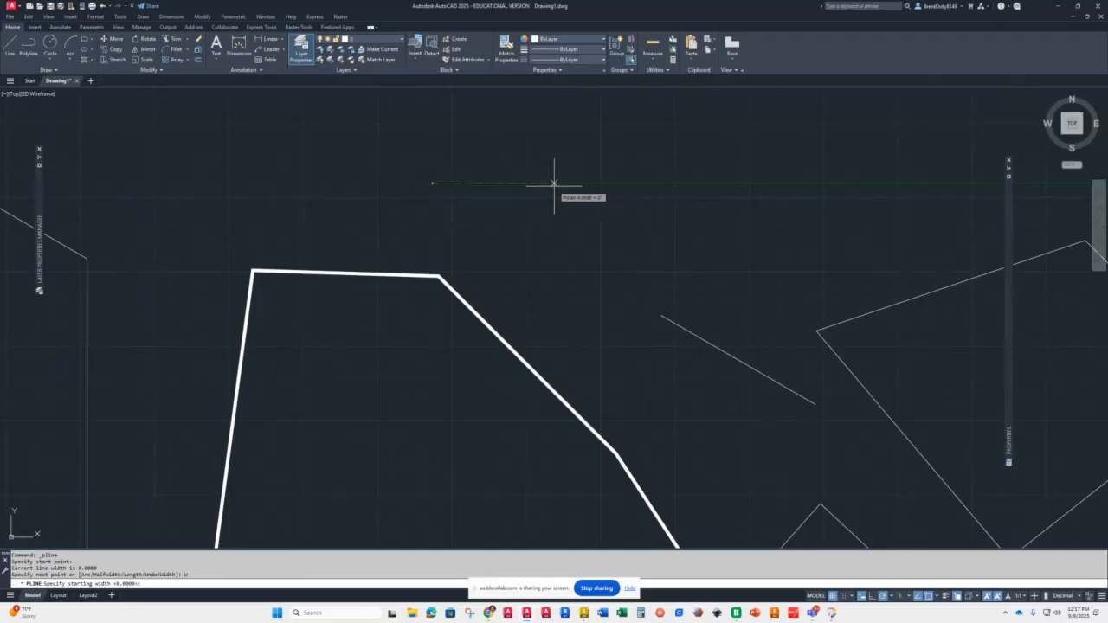
pyautogui.write('0')
pyautogui.press('Return')
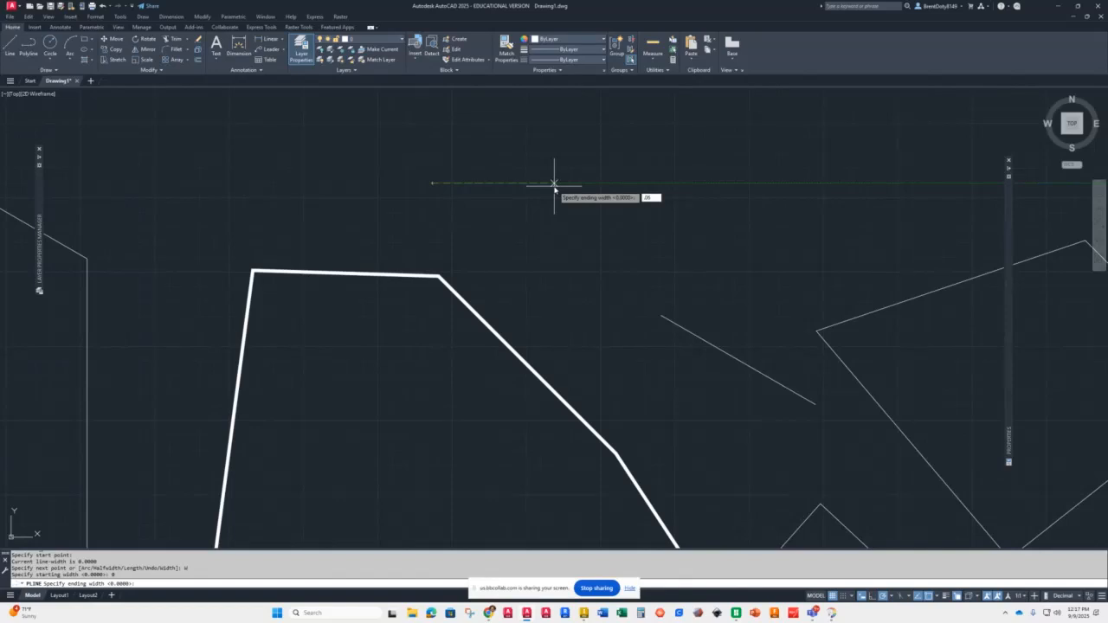
pyautogui.press('Return')
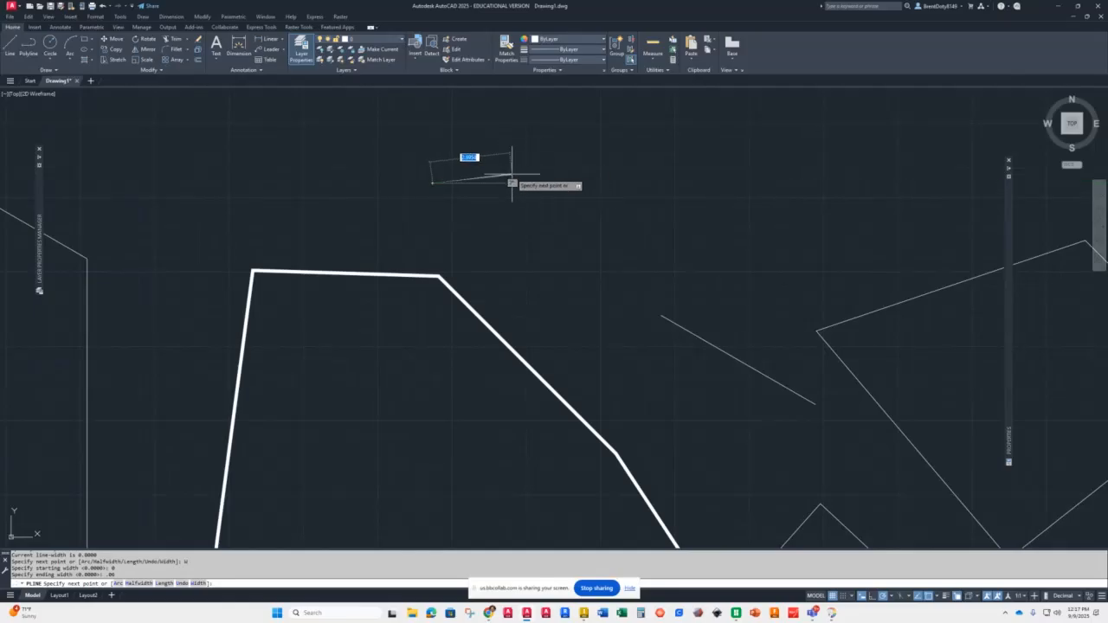
# Step: Change the polyline widths to 0 start and .04 end, draw a horizontal .125-long segment, and end the polyline
pyautogui.scroll(-4, 511, 180)
pyautogui.scroll(8, 507, 171)
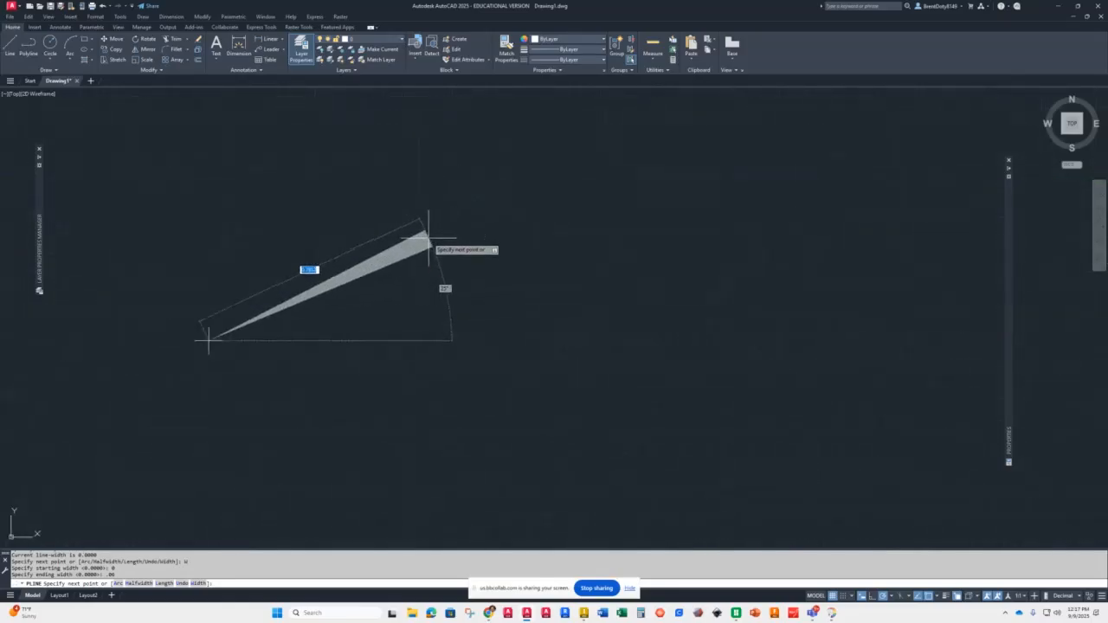
pyautogui.scroll(-5, 416, 294)
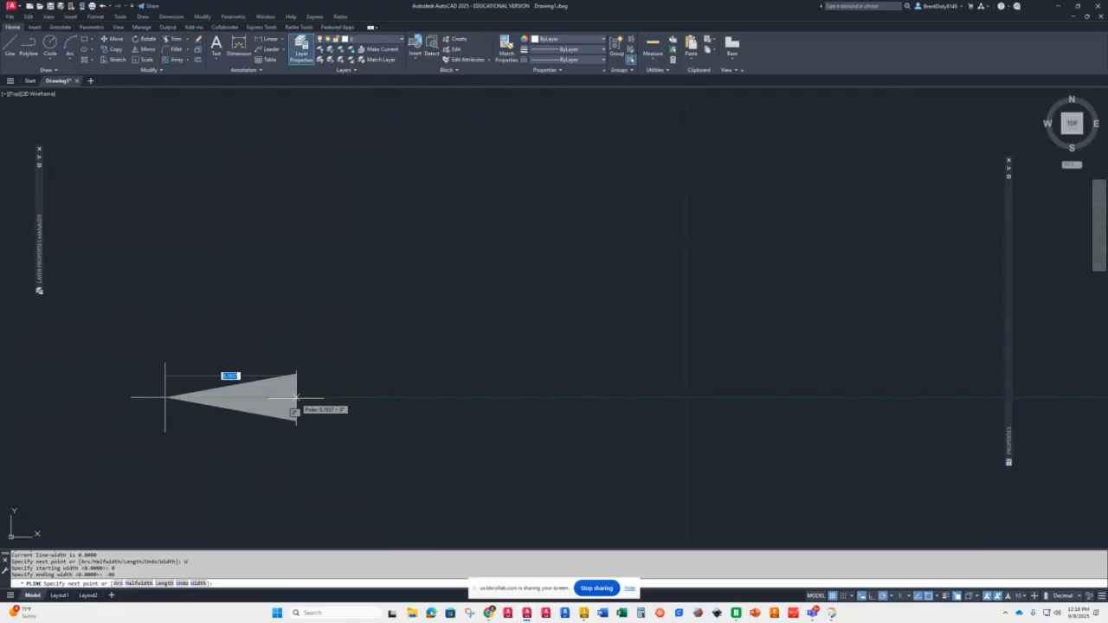
pyautogui.write('w')
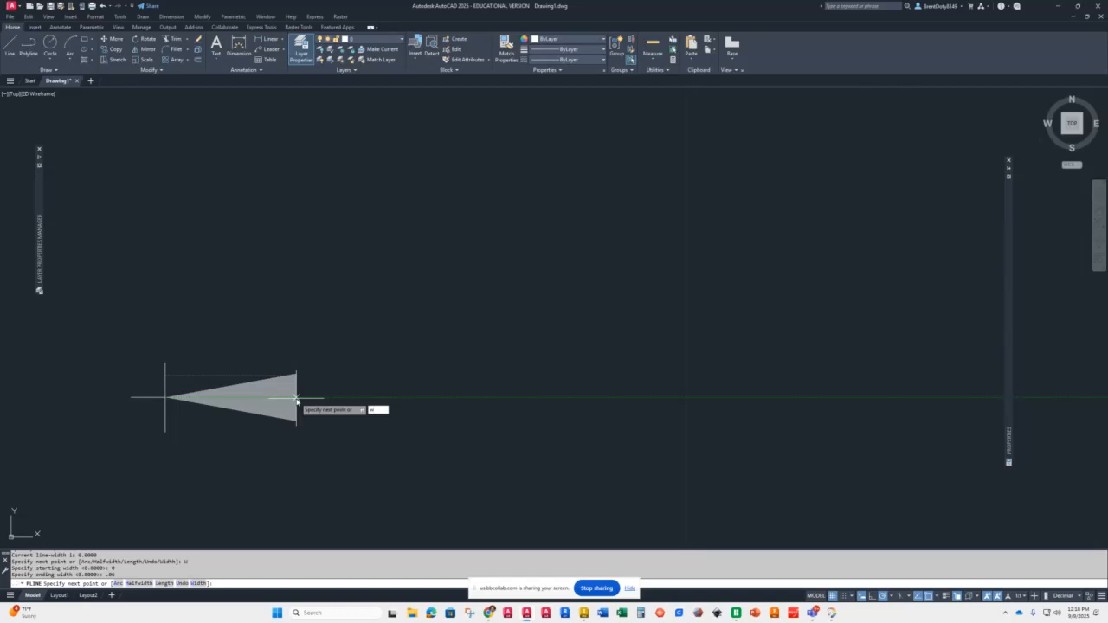
pyautogui.press('Return')
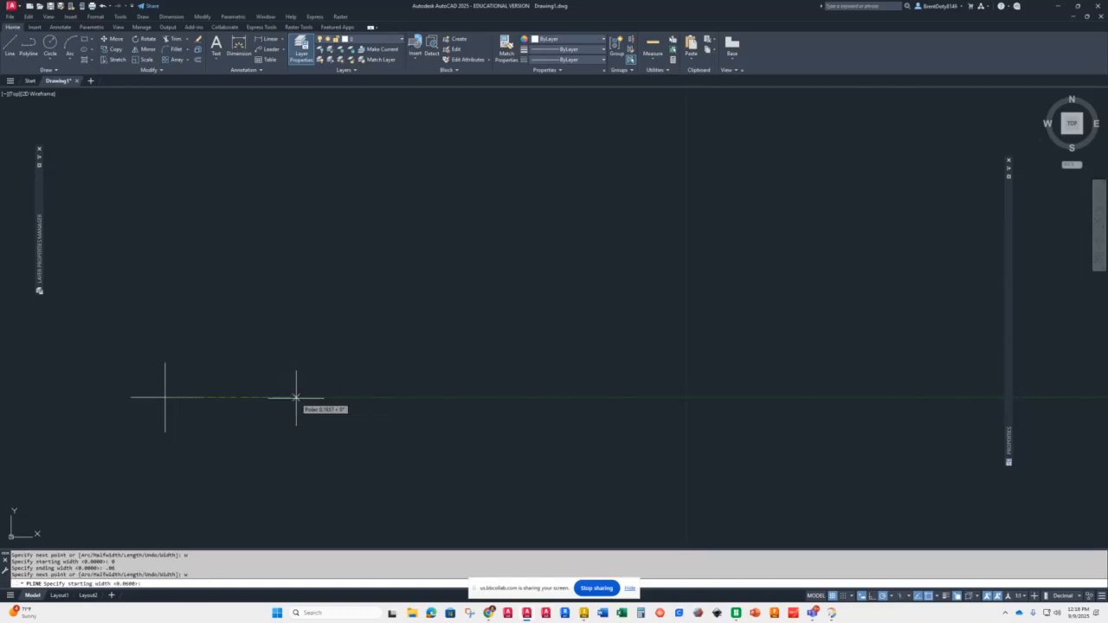
pyautogui.write('0')
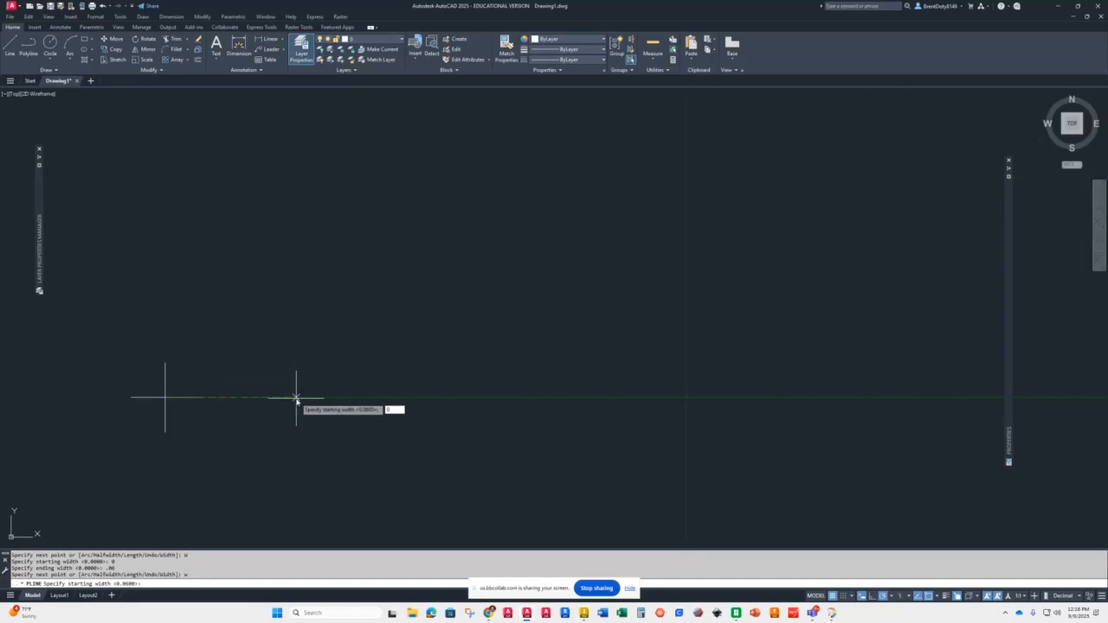
pyautogui.press('Return')
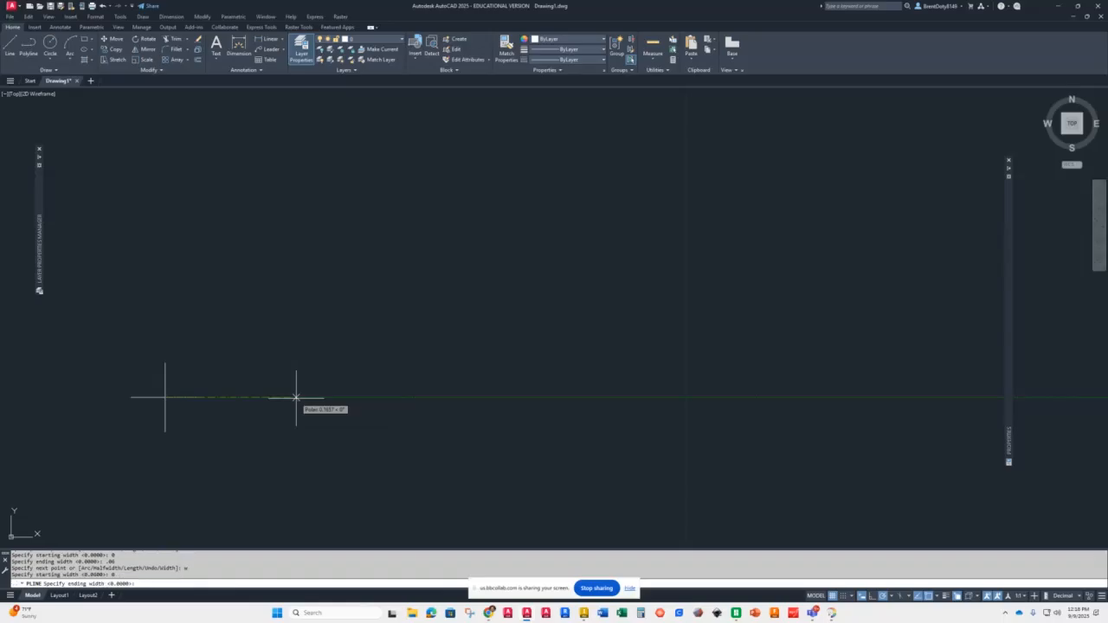
pyautogui.write('0')
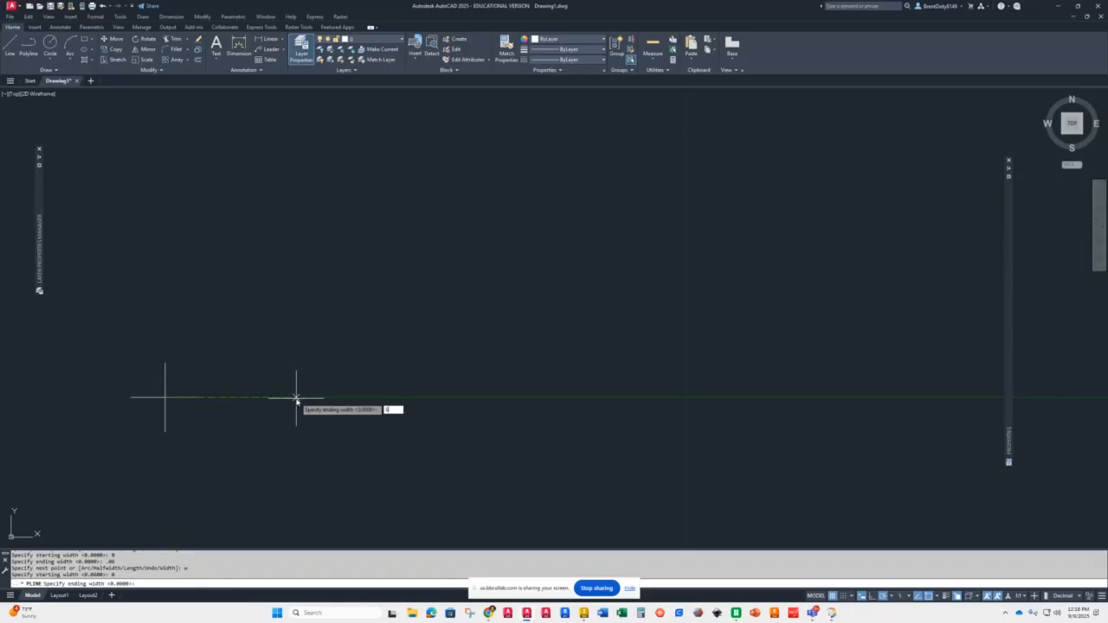
pyautogui.press('BackSpace')
pyautogui.write('04')
pyautogui.press('Return')
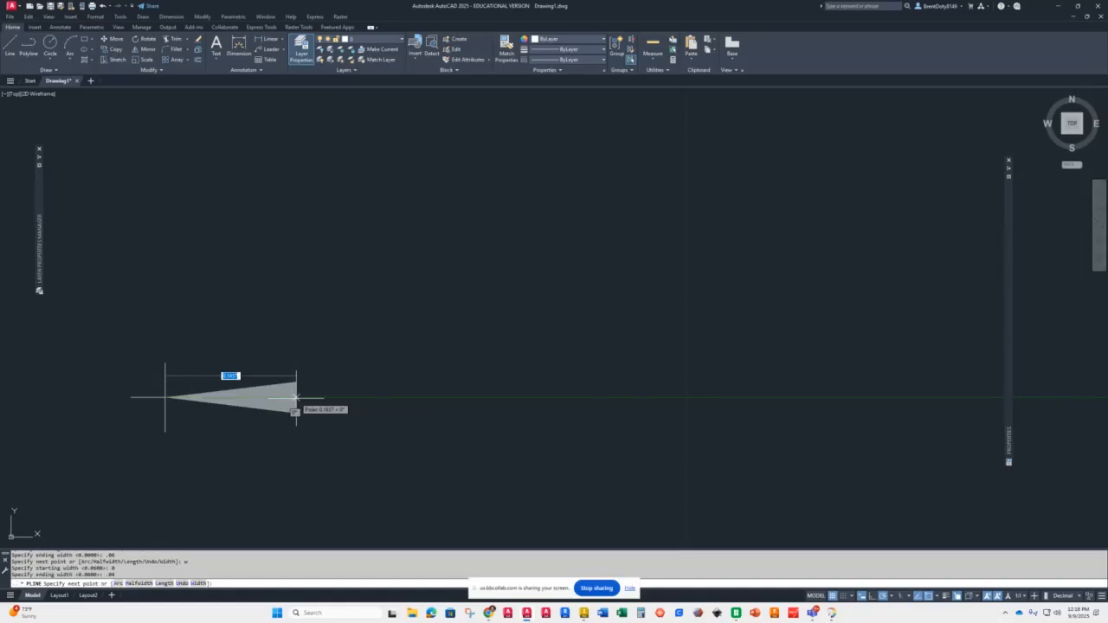
pyautogui.write('125')
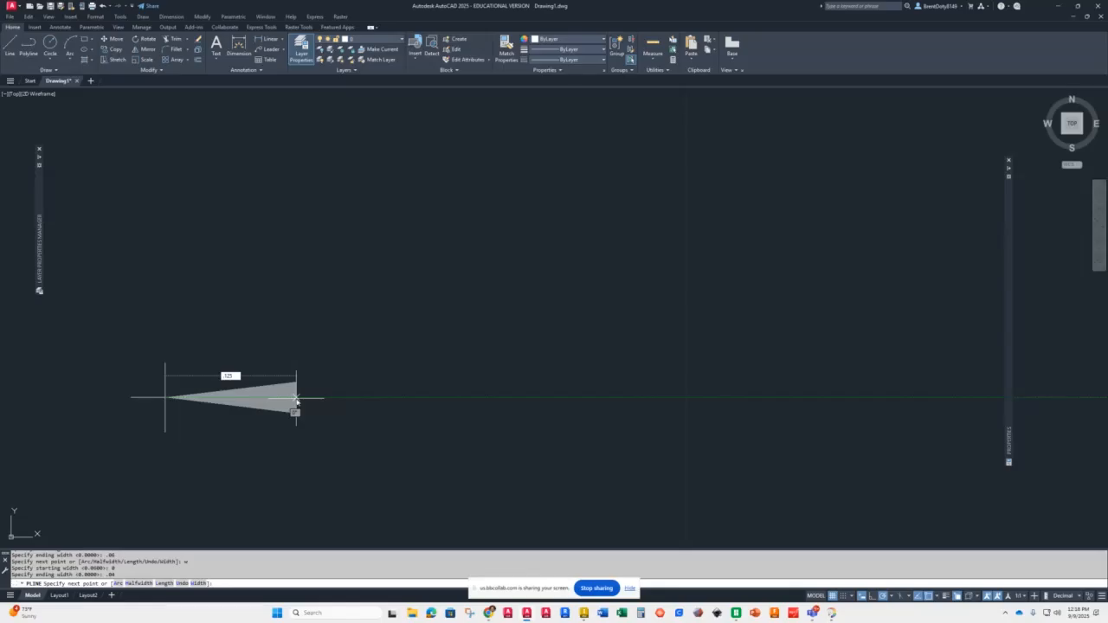
pyautogui.press('Return')
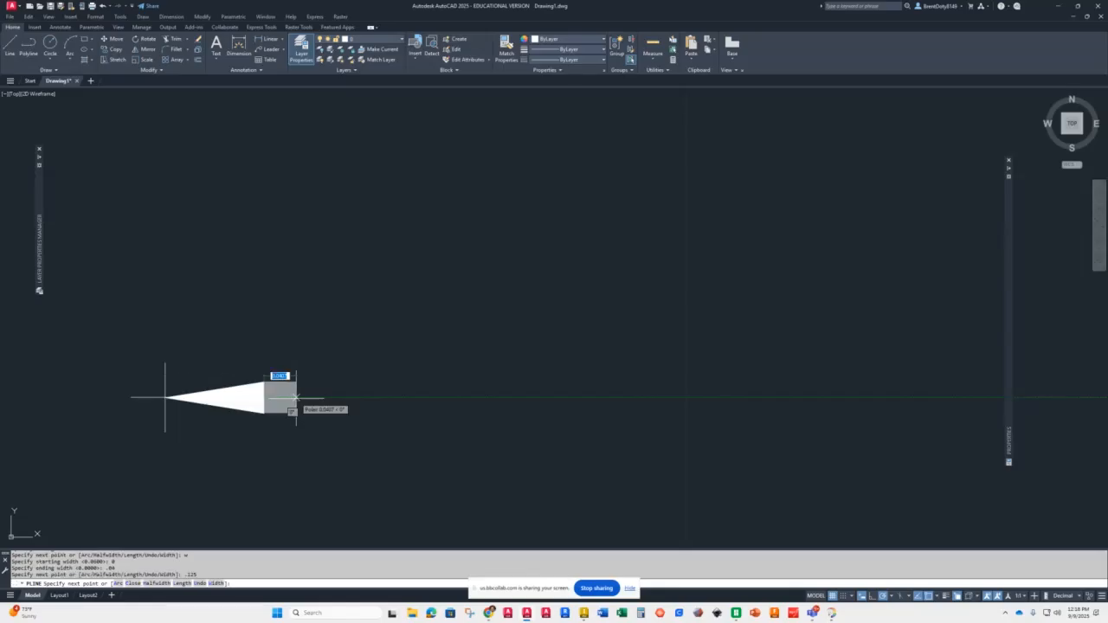
pyautogui.press('Return')
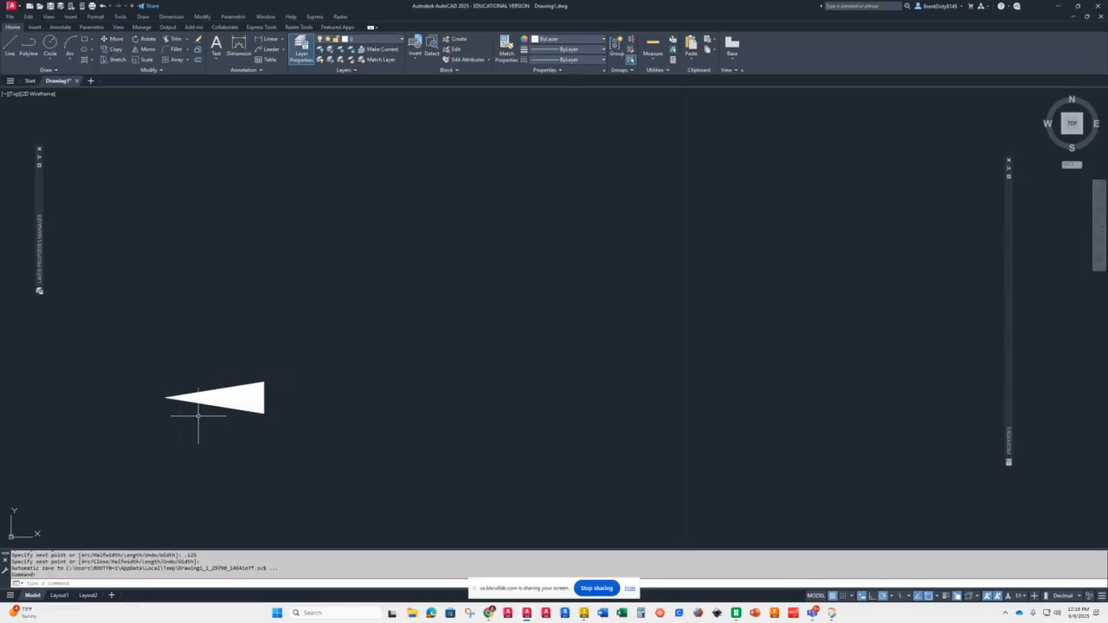
# Step: Scale the arrowhead polyline by a factor of 2 about the endpoint at its wide end
pyautogui.scroll(2, 194, 397)
pyautogui.scroll(4, 193, 393)
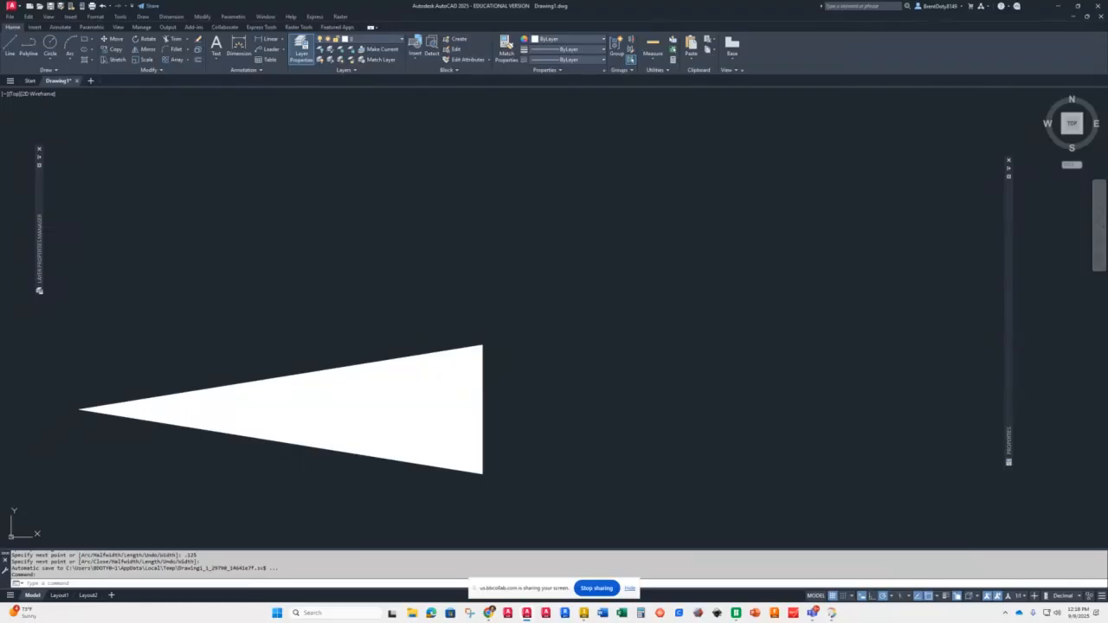
pyautogui.scroll(-4, 425, 366)
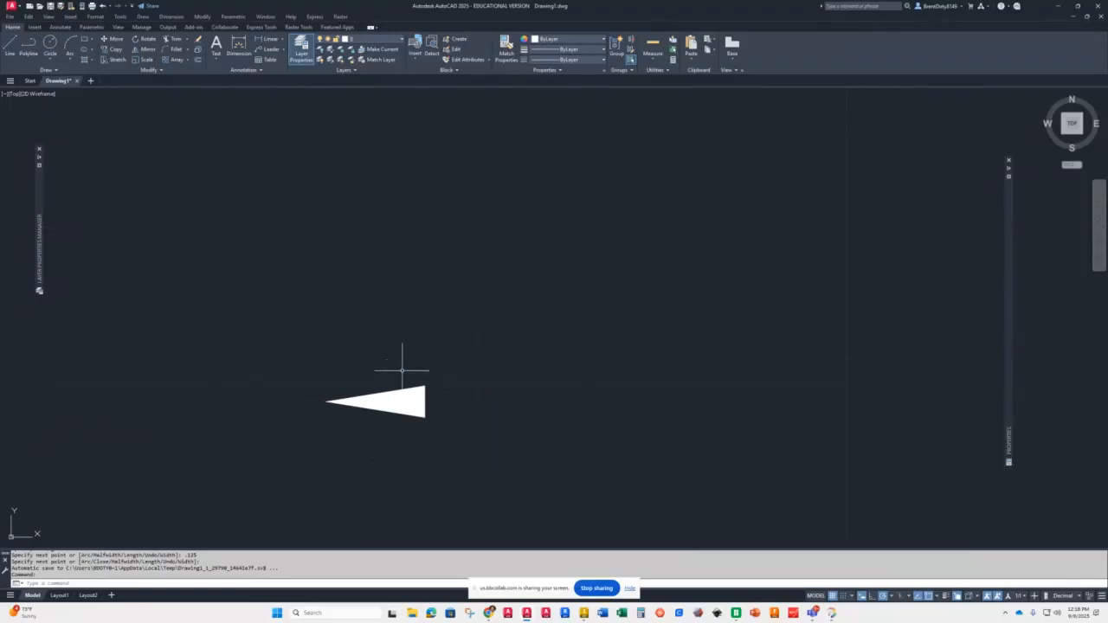
pyautogui.click(385, 400)
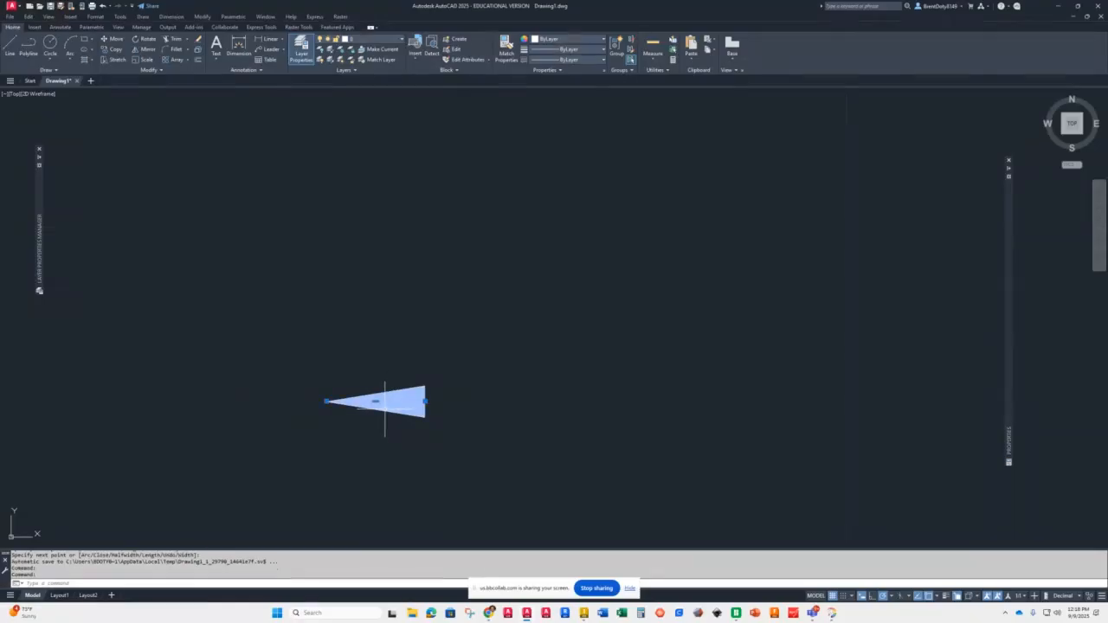
pyautogui.write('SC')
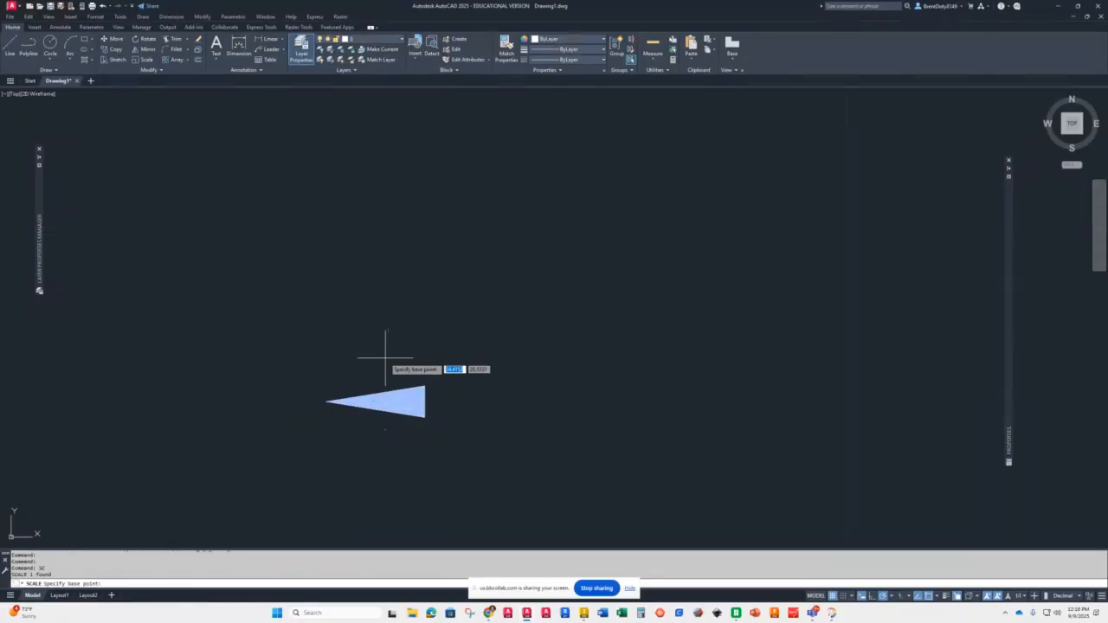
pyautogui.press('Return')
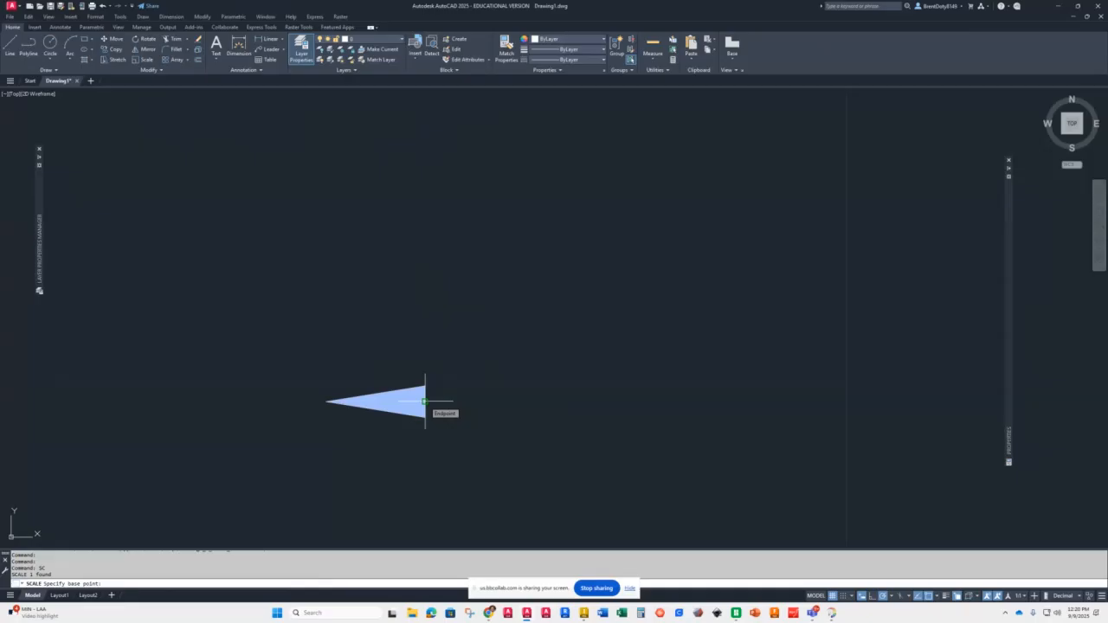
pyautogui.click(424, 401)
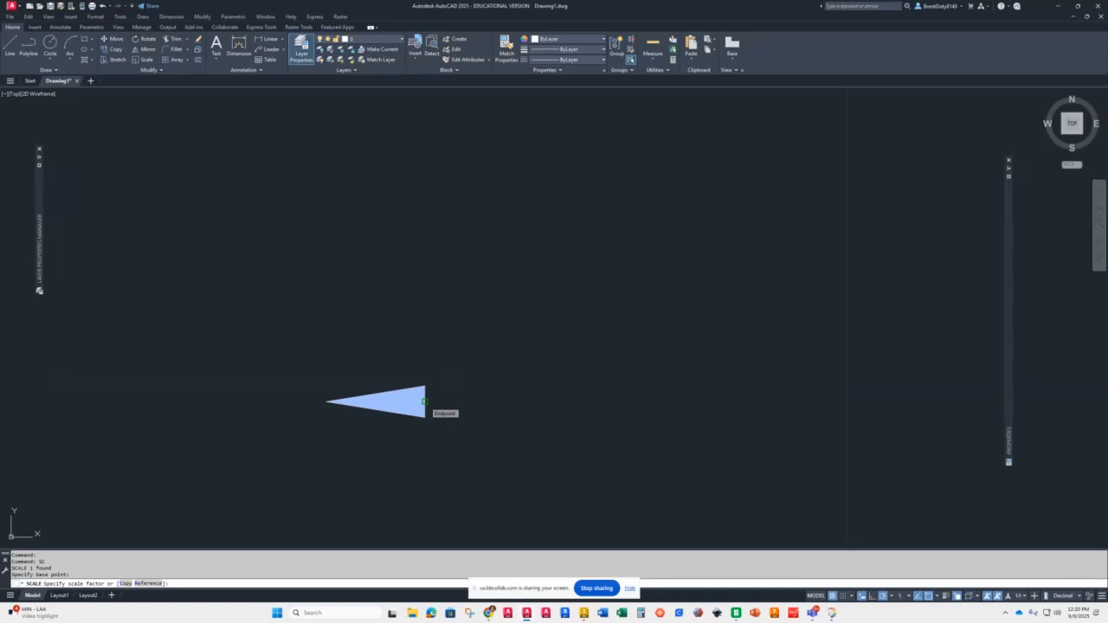
pyautogui.write('2')
pyautogui.press('Return')
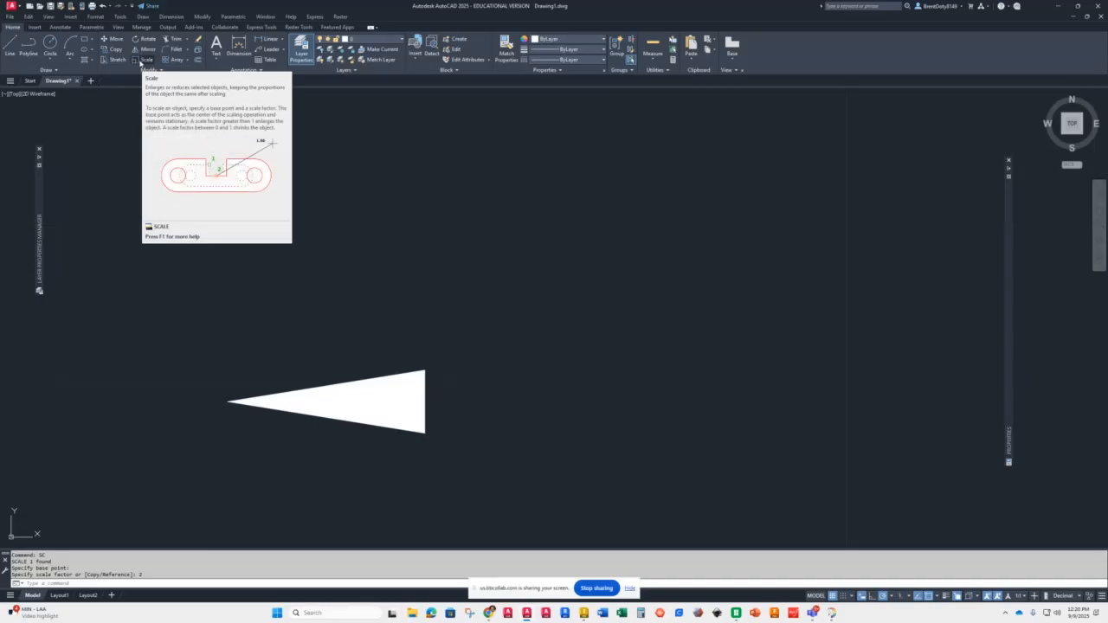
# Step: Scale the arrowhead polyline by .25 about the same wide-end endpoint
pyautogui.click(140, 61)
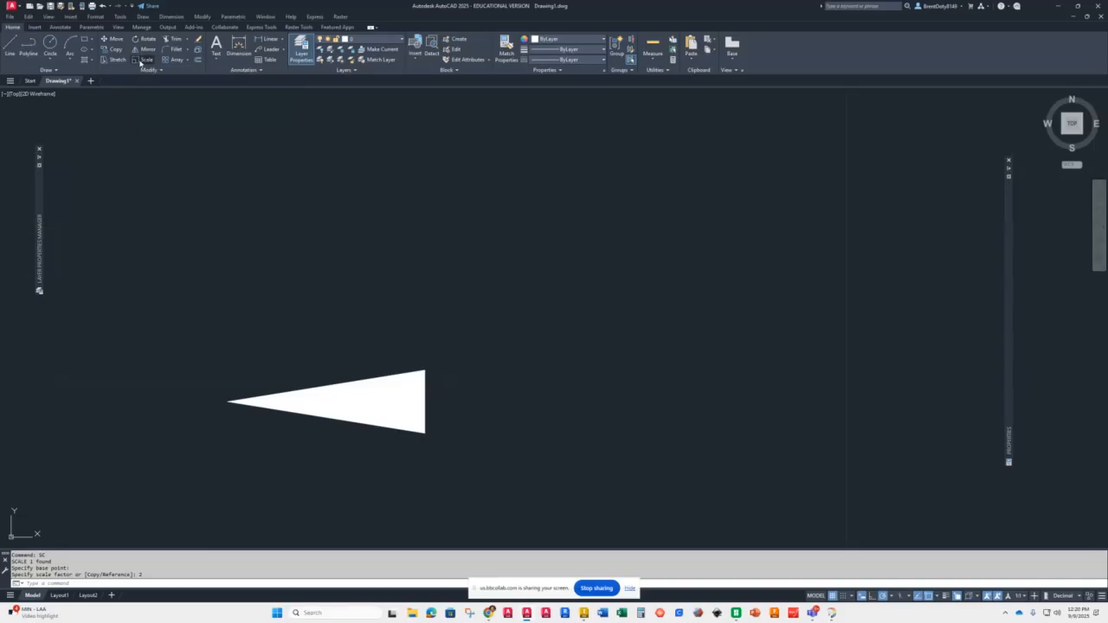
pyautogui.click(345, 380)
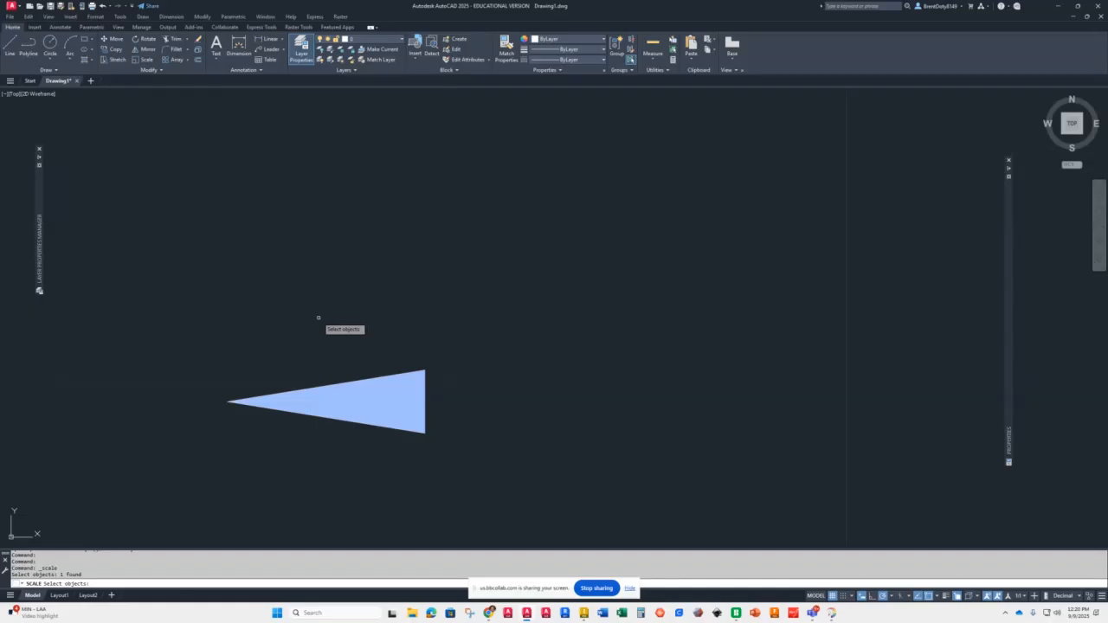
pyautogui.press('Return')
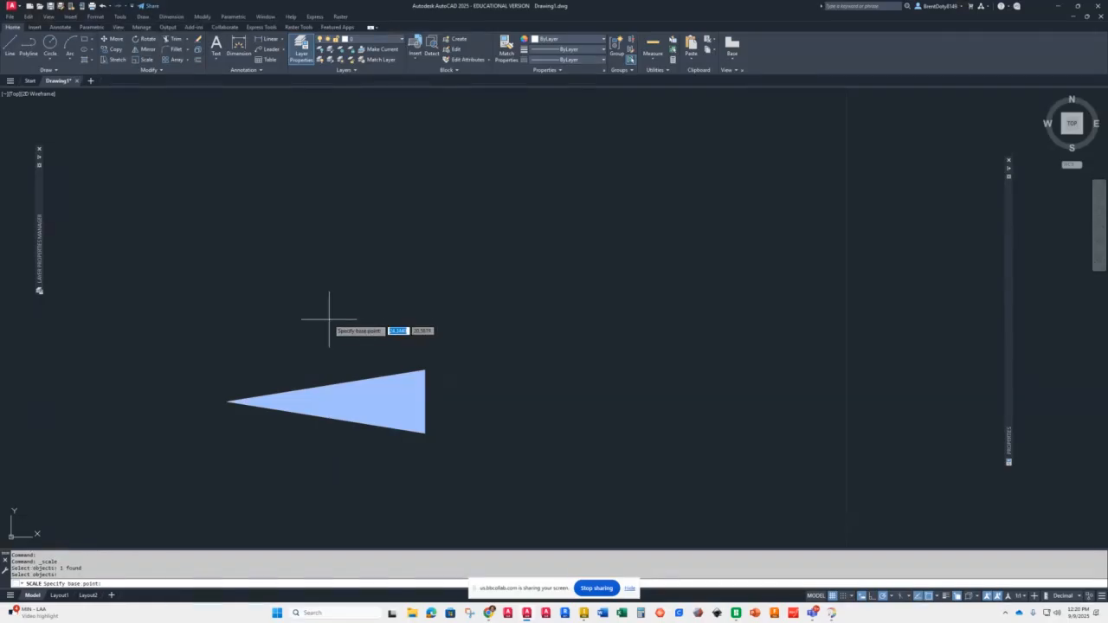
pyautogui.click(424, 401)
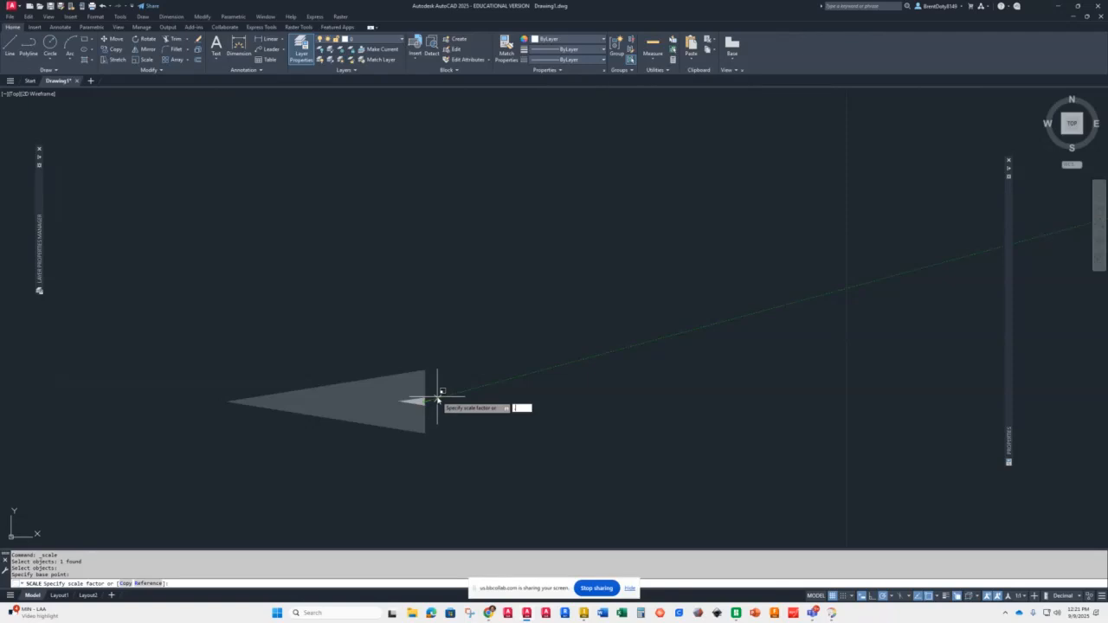
pyautogui.write('25')
pyautogui.press('Return')
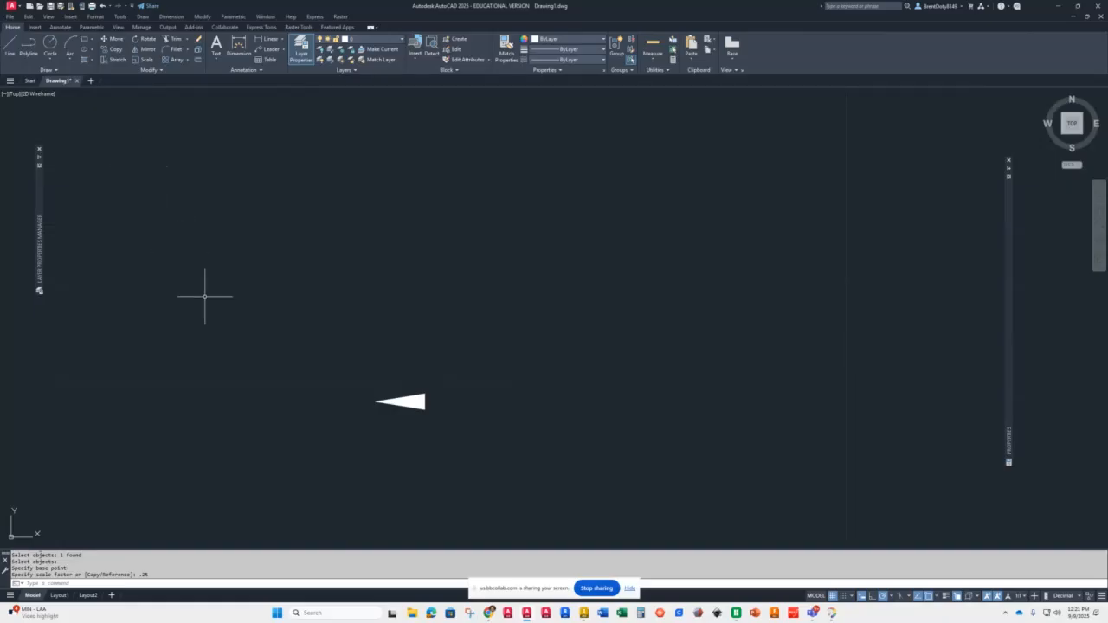
pyautogui.scroll(-5, 208, 304)
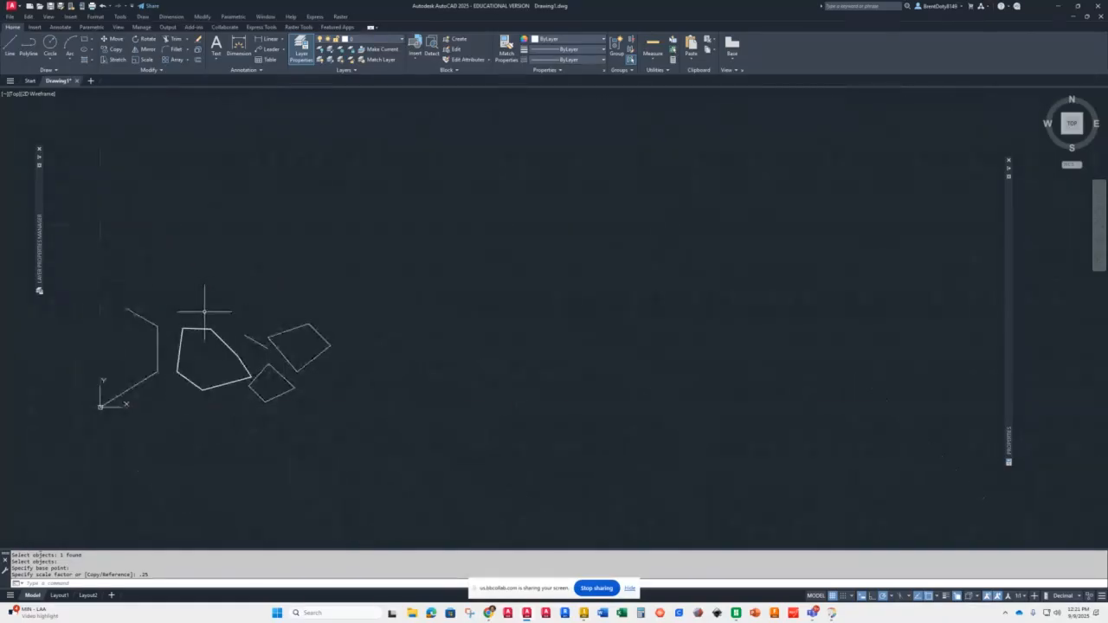
pyautogui.scroll(8, 170, 310)
pyautogui.scroll(-5, 249, 321)
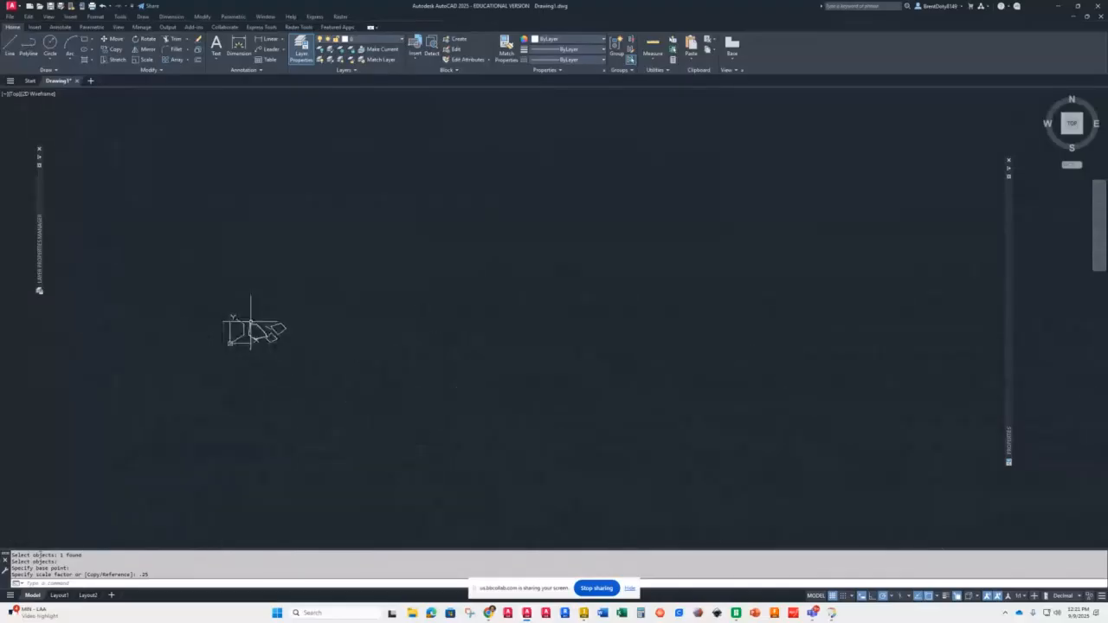
pyautogui.scroll(6, 250, 321)
pyautogui.scroll(-6, 249, 321)
pyautogui.scroll(10, 249, 322)
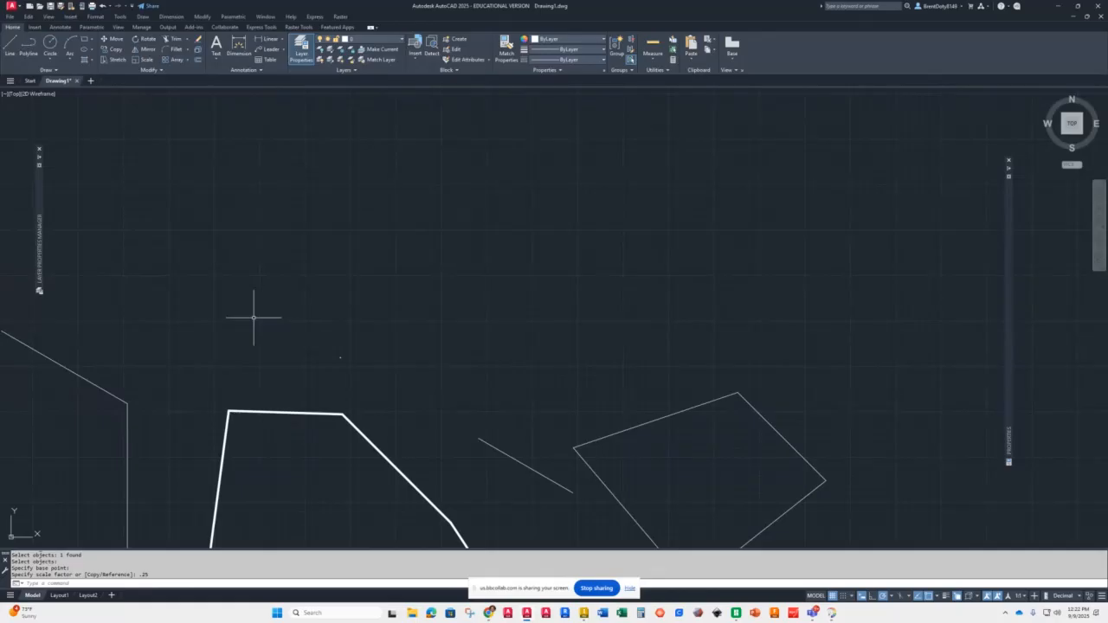
pyautogui.press('Escape')
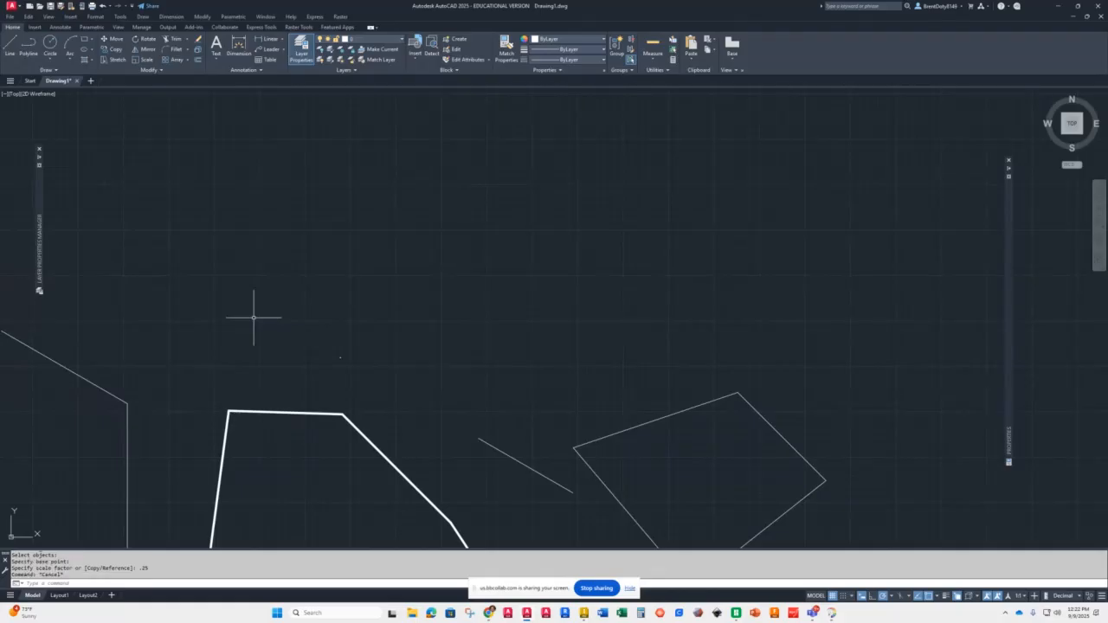
# Step: Set the drawing limits with lower-left corner 0,0 and upper-right corner 25,20
pyautogui.write('linits')
pyautogui.press('Return')
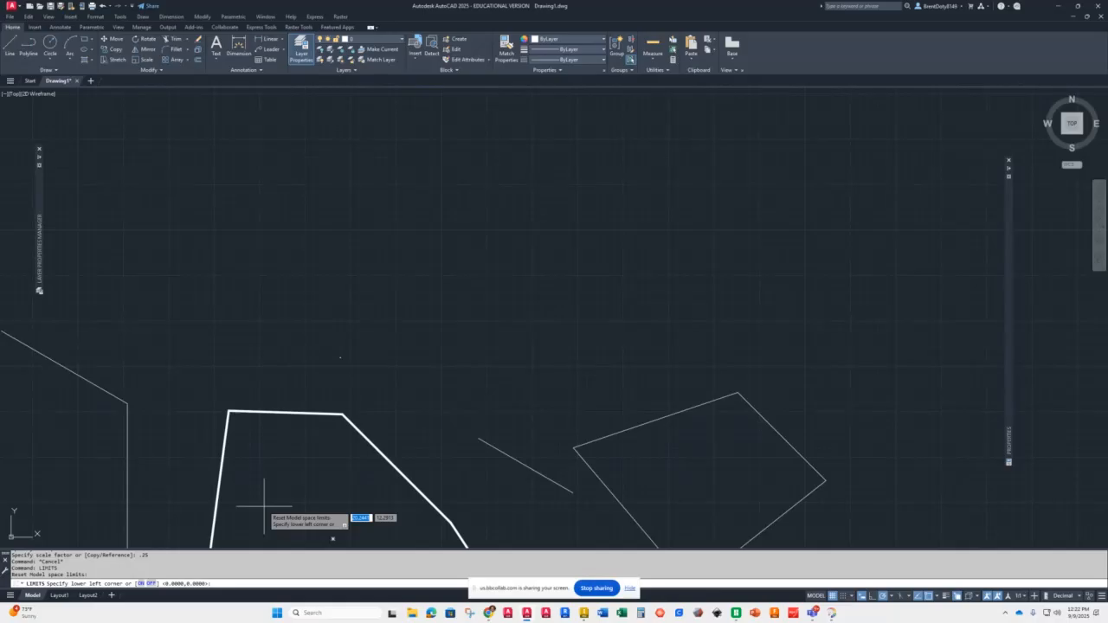
pyautogui.press('Return')
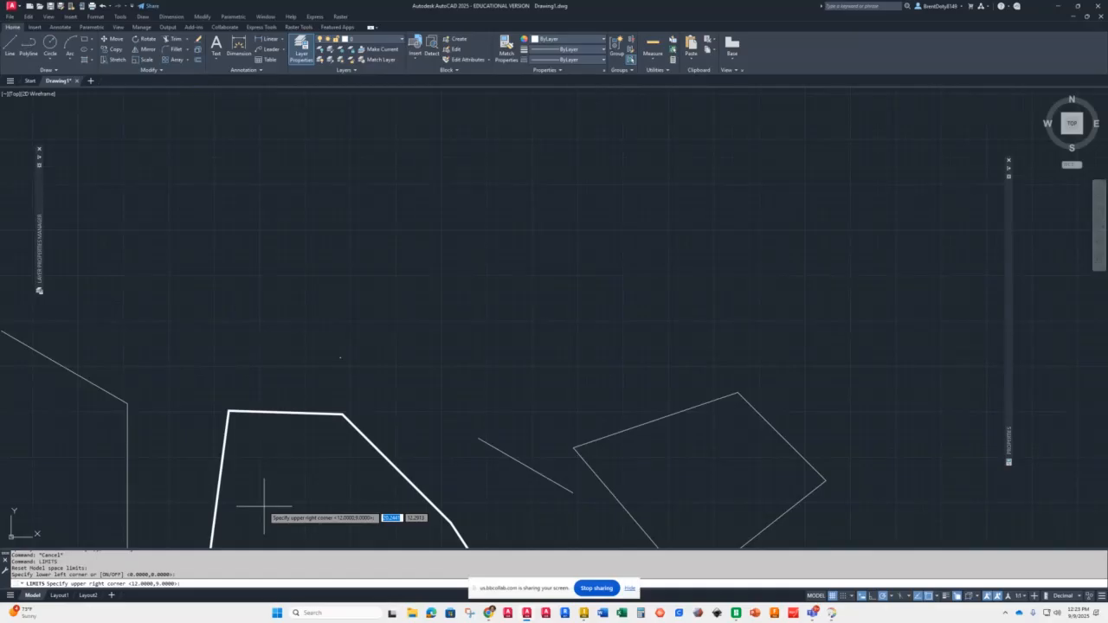
pyautogui.write('25')
pyautogui.press('Tab')
pyautogui.write('20')
pyautogui.press('Return')
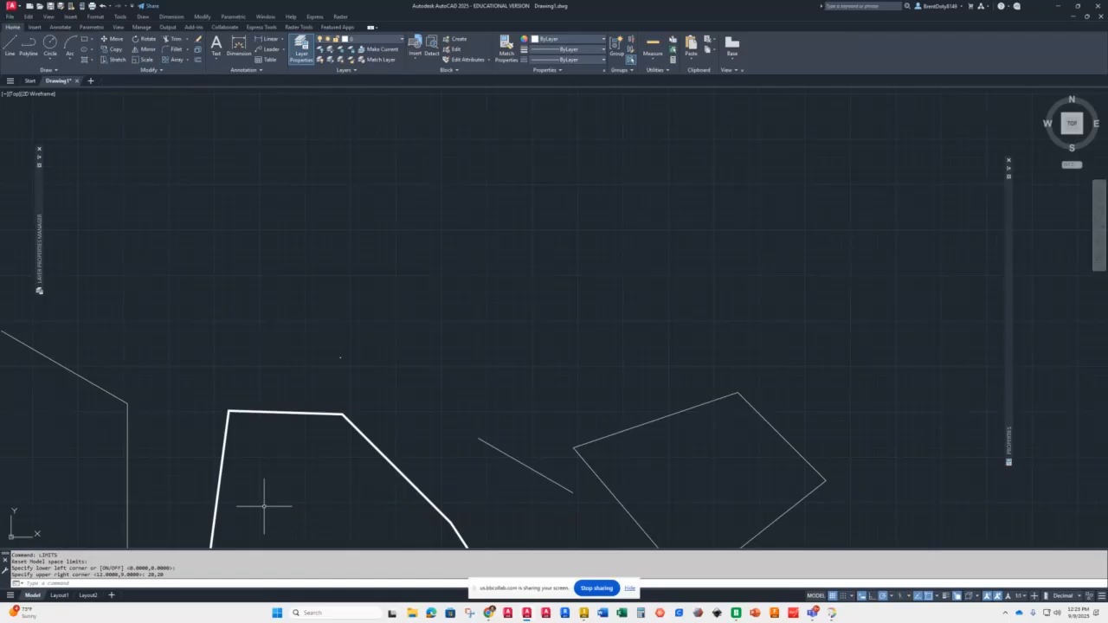
# Step: Zoom out to display the whole drawing
pyautogui.write('z')
pyautogui.press('Return')
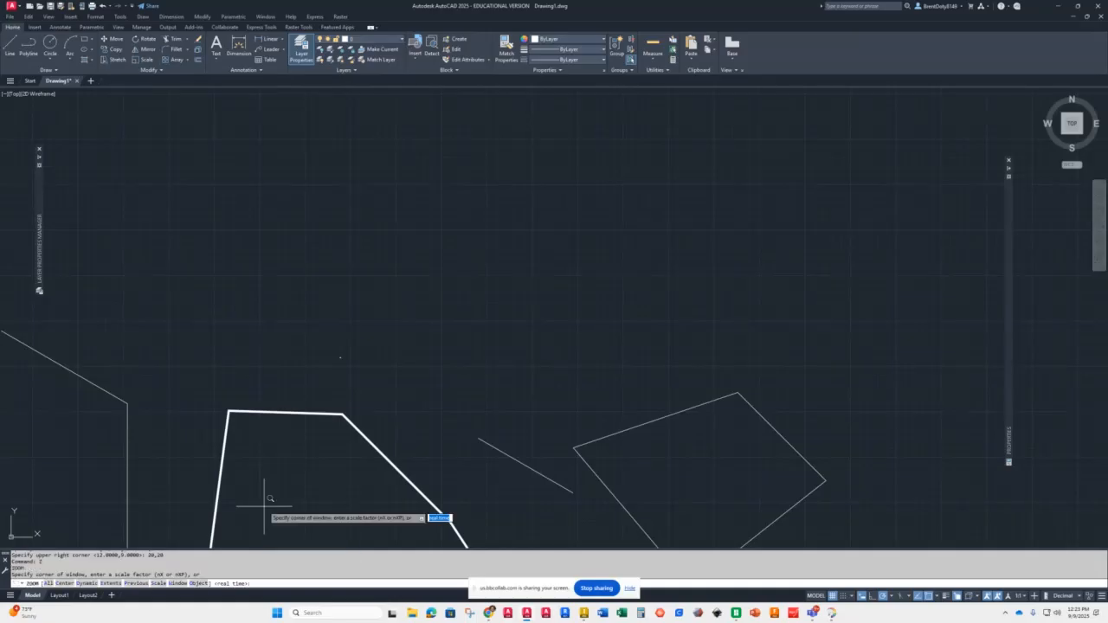
pyautogui.write('a')
pyautogui.press('Return')
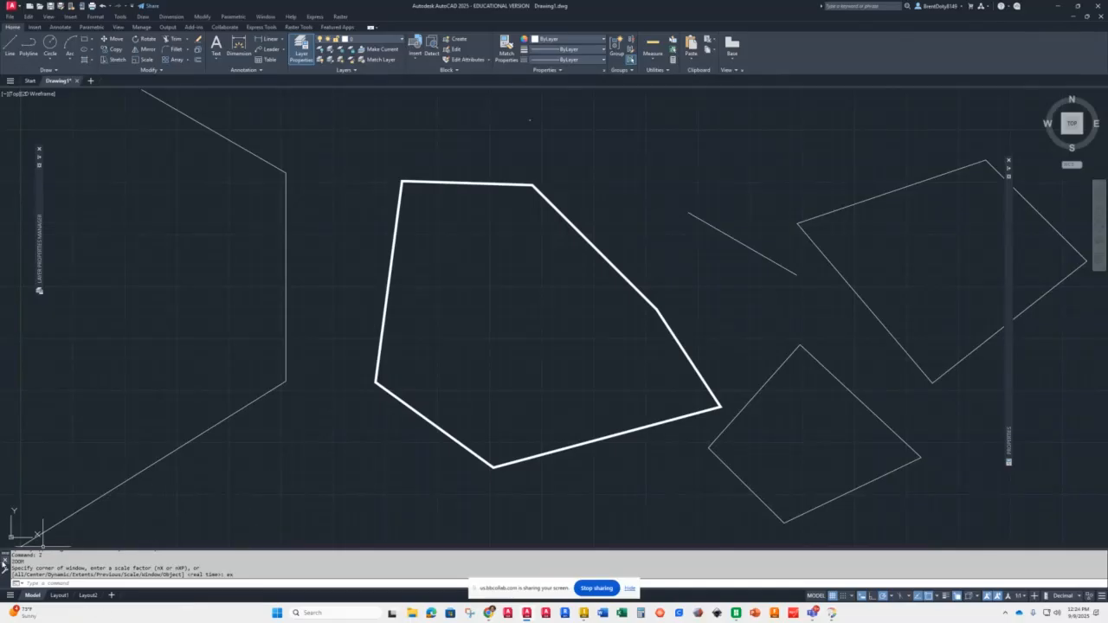
pyautogui.moveTo(9, 560)
pyautogui.mouseDown()
pyautogui.moveTo(191, 552)
pyautogui.moveTo(218, 569)
pyautogui.mouseUp()
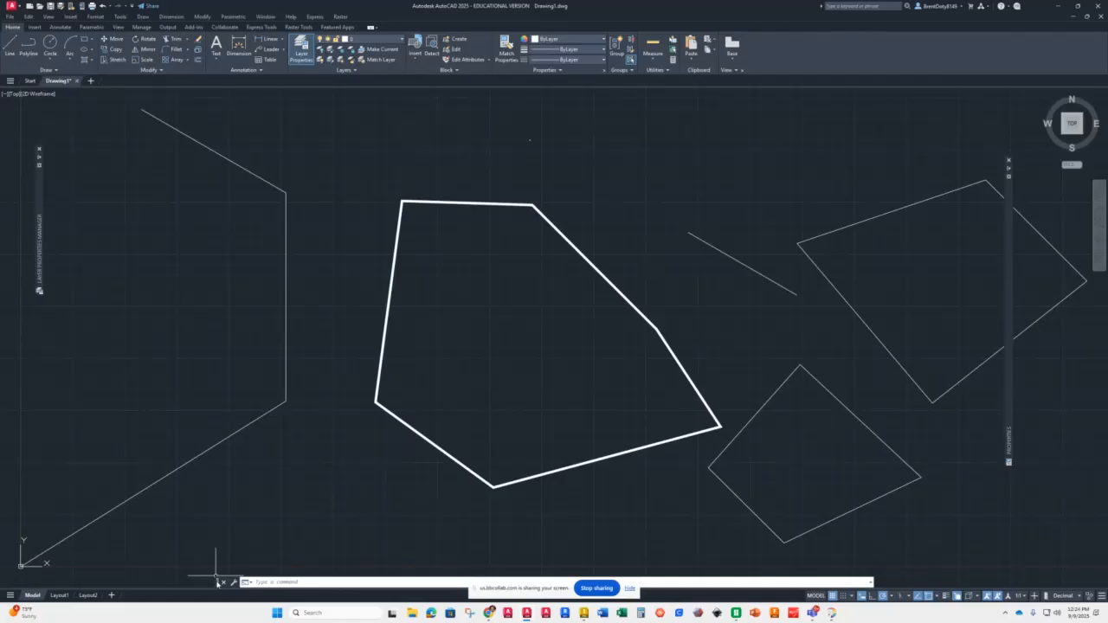
pyautogui.write('z')
pyautogui.press('Return')
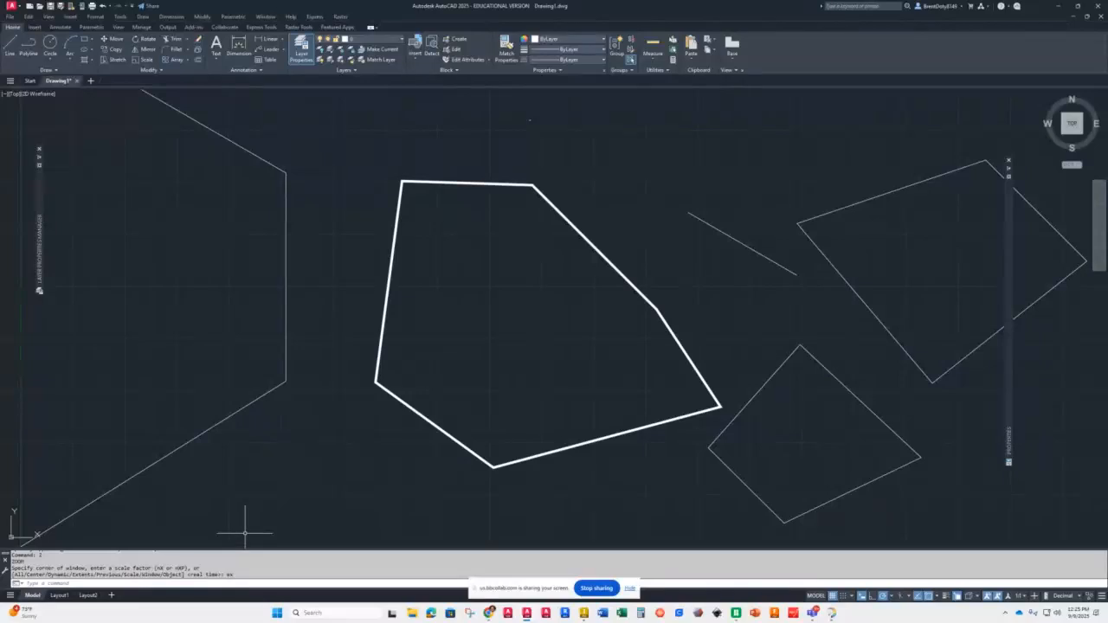
pyautogui.moveTo(270, 547)
pyautogui.mouseDown()
pyautogui.moveTo(274, 511)
pyautogui.moveTo(278, 539)
pyautogui.mouseUp()
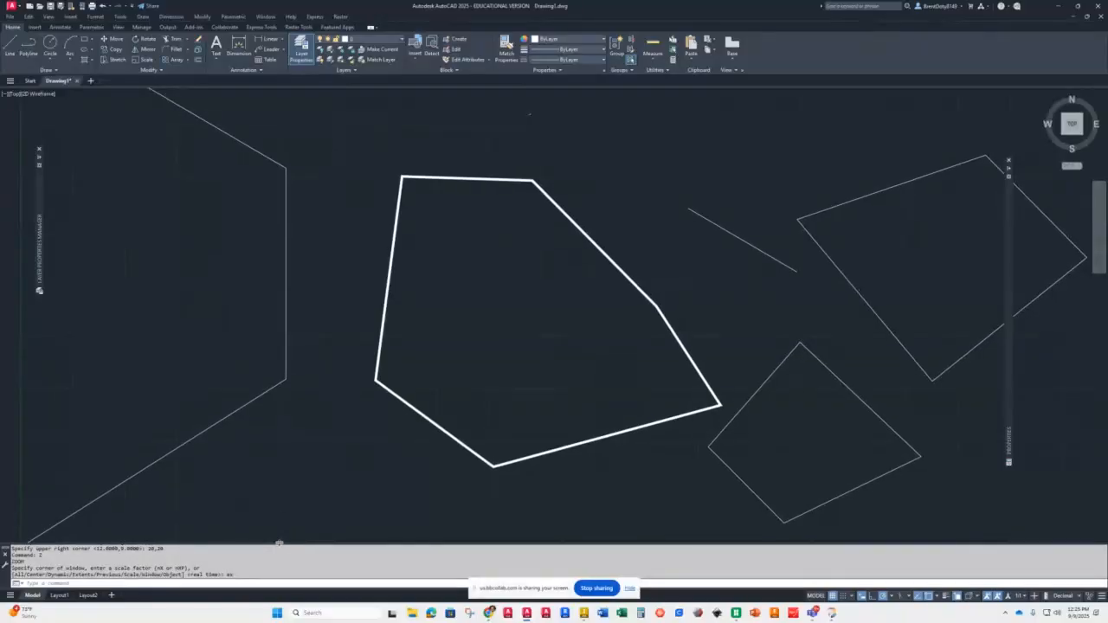
pyautogui.click(282, 492)
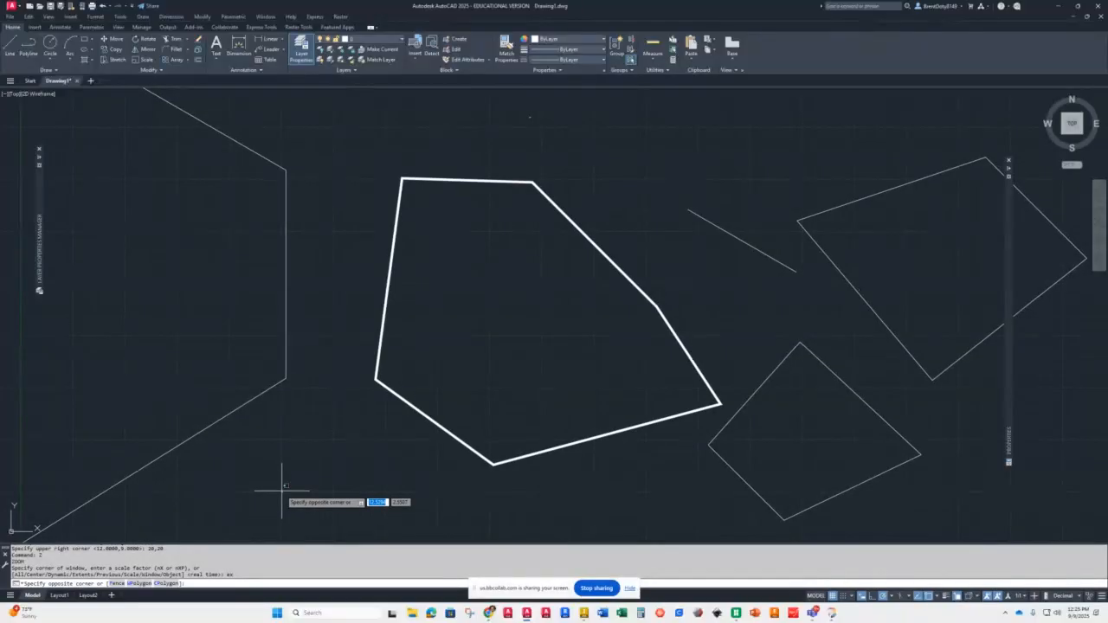
pyautogui.press('Escape')
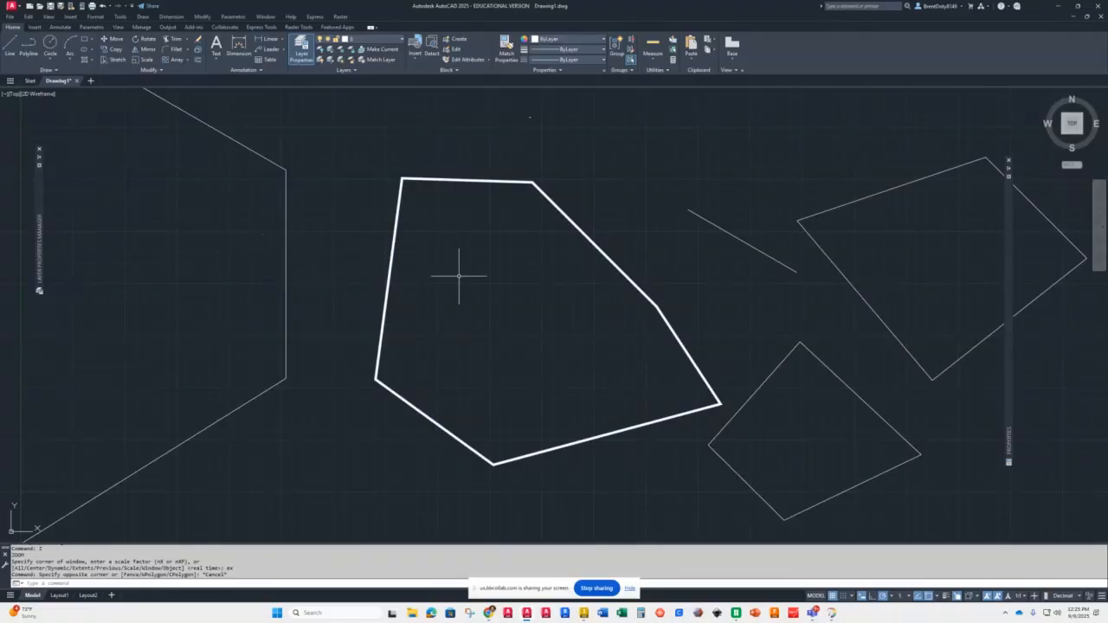
pyautogui.scroll(-4, 453, 264)
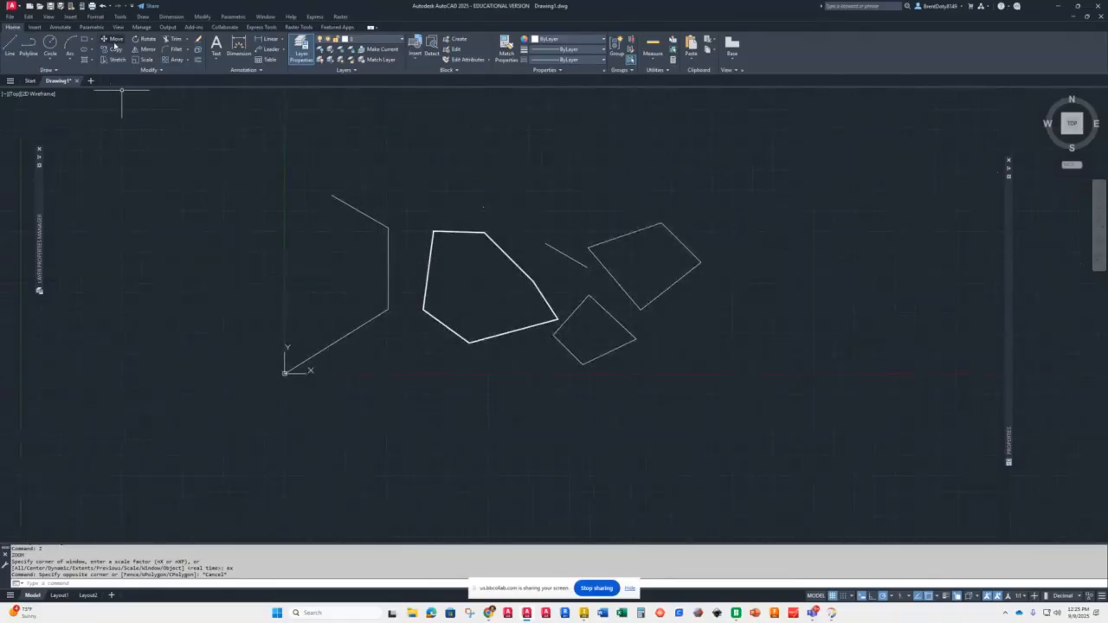
# Step: Move all the drawn objects 20 units to the right, using the origin as the base point
pyautogui.click(111, 41)
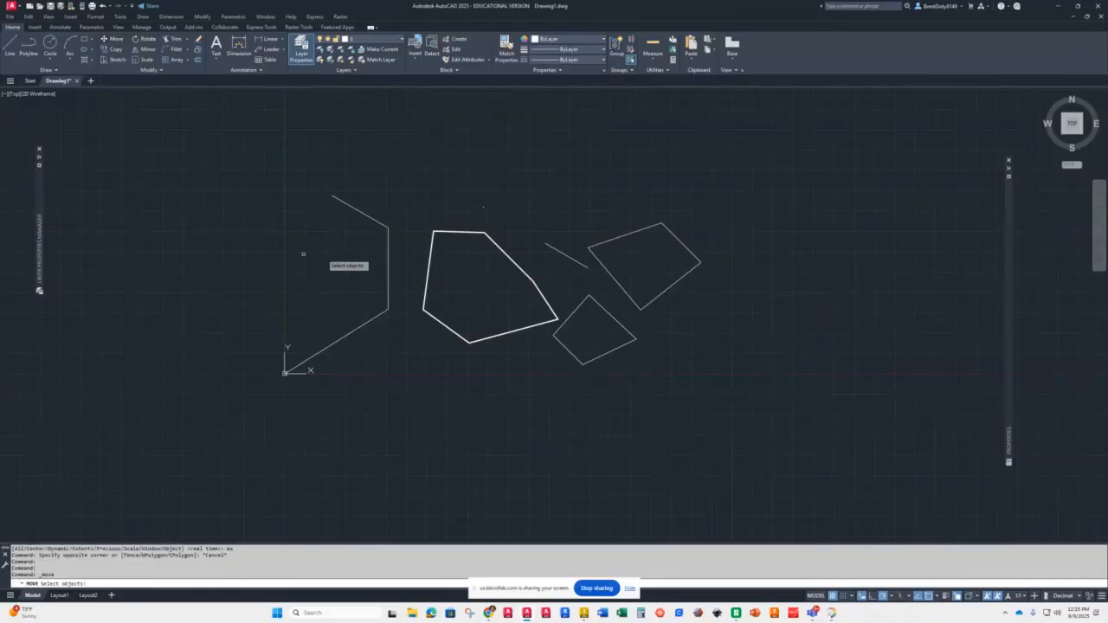
pyautogui.click(432, 245)
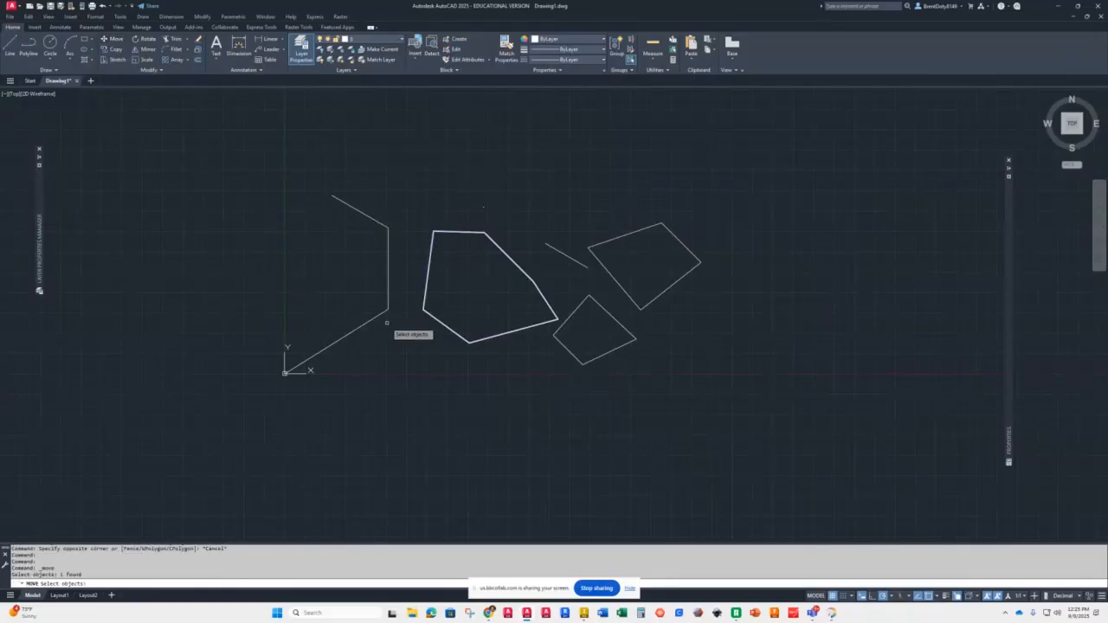
pyautogui.click(216, 154)
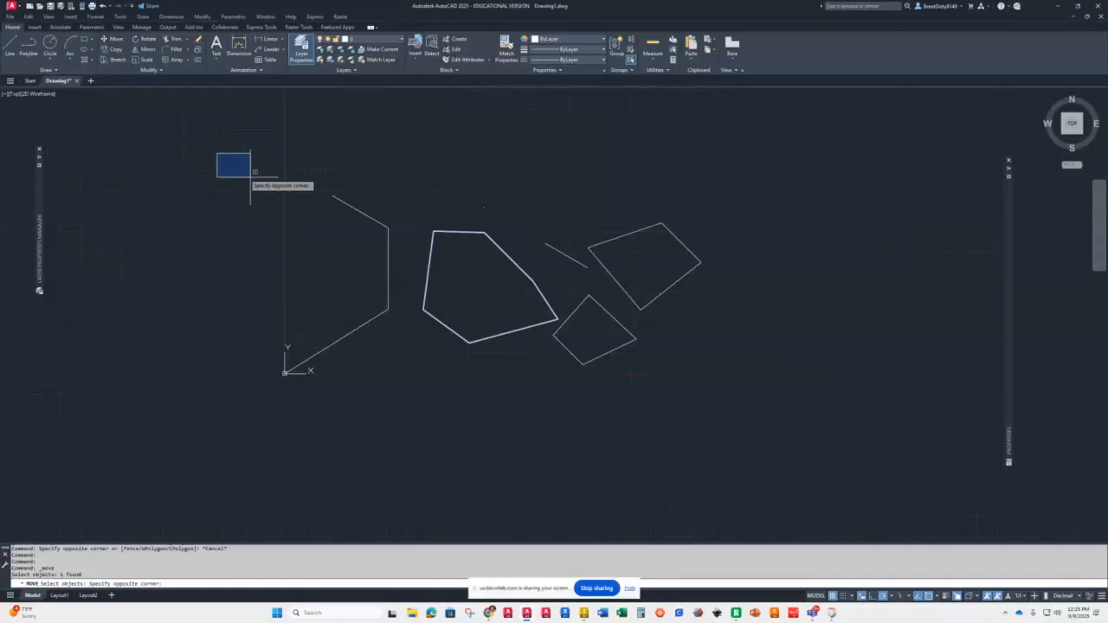
pyautogui.click(753, 427)
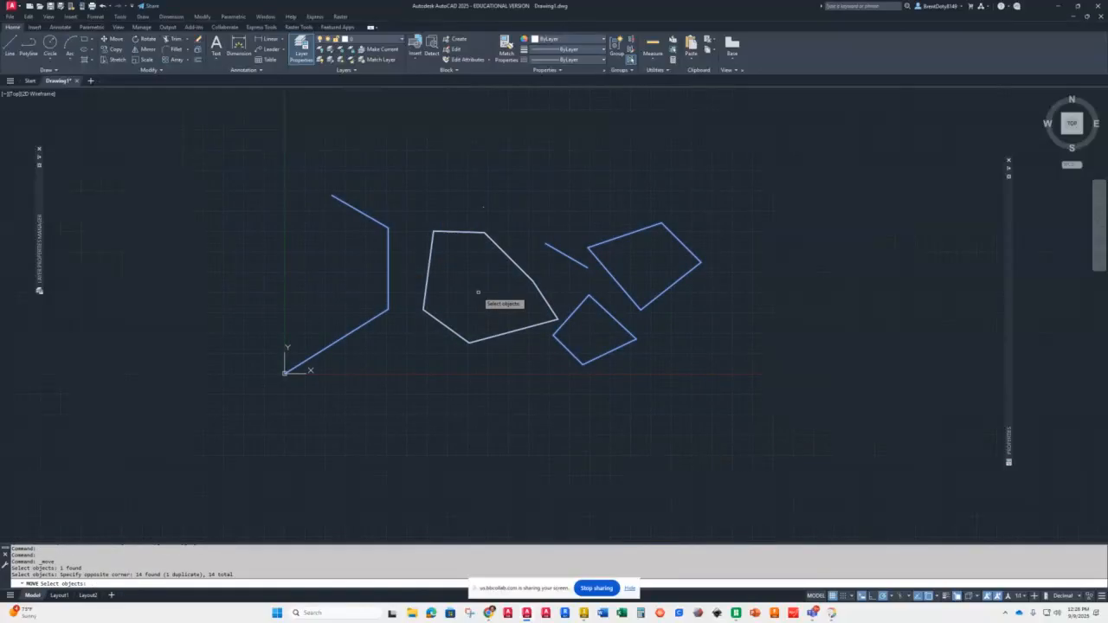
pyautogui.press('Return')
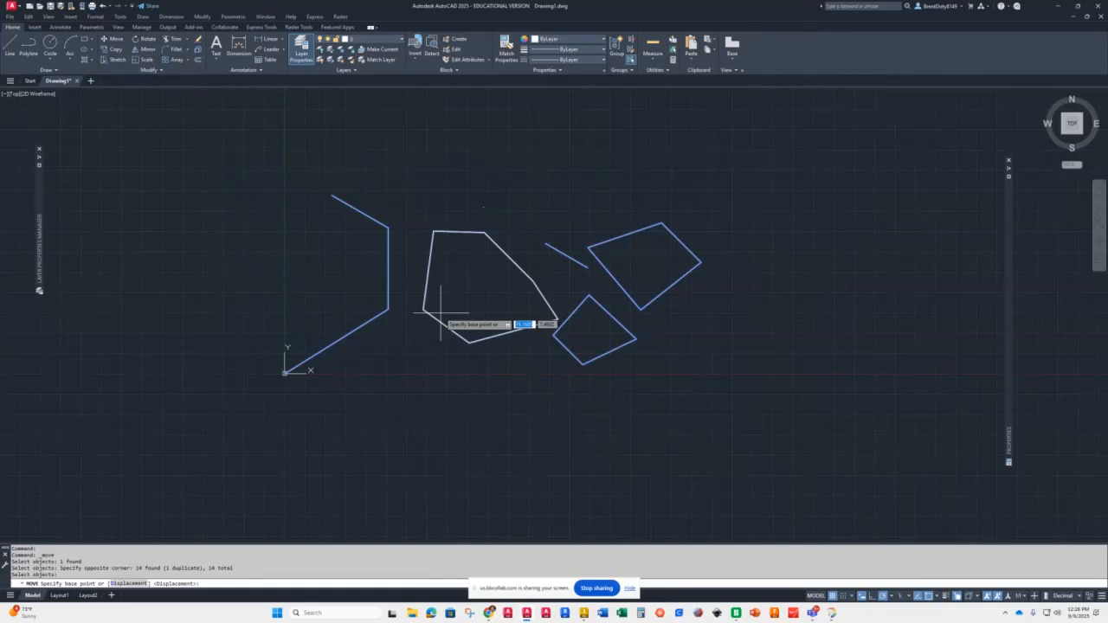
pyautogui.click(285, 373)
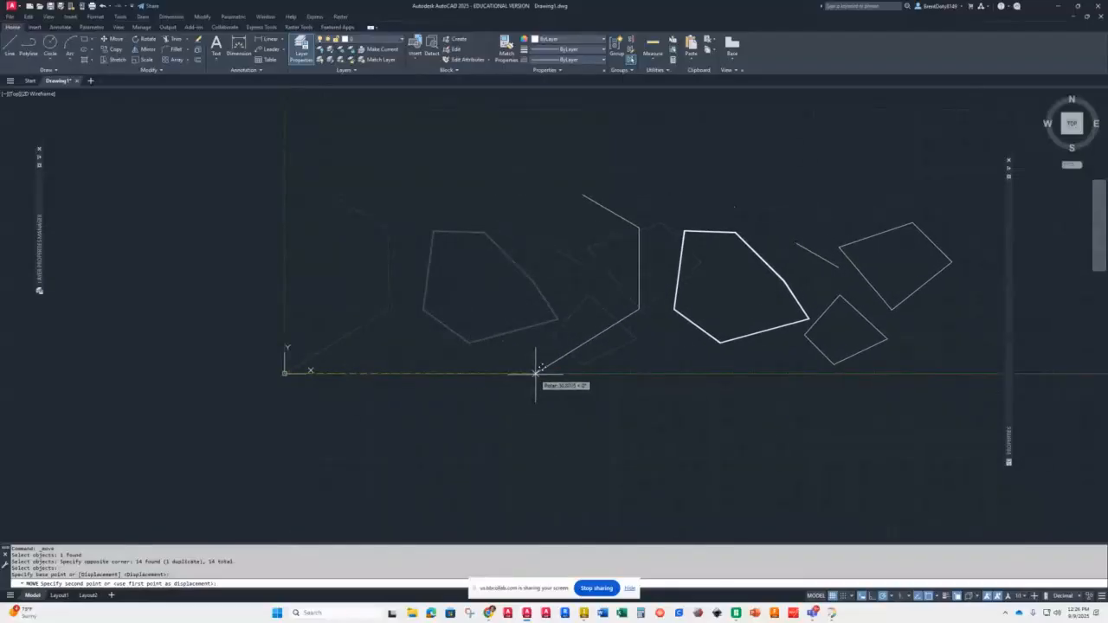
pyautogui.write('20')
pyautogui.press('Return')
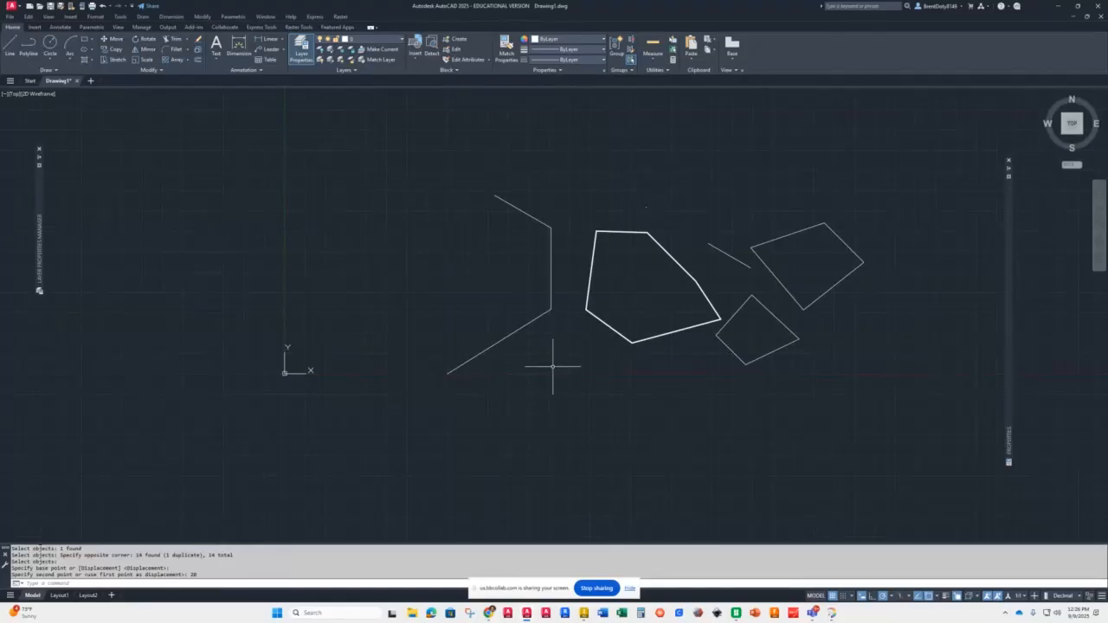
# Step: Move the thick pentagon so its bottom vertex lands on the lower endpoint of the bracket-shaped polyline
pyautogui.click(605, 323)
pyautogui.write('m')
pyautogui.press('Return')
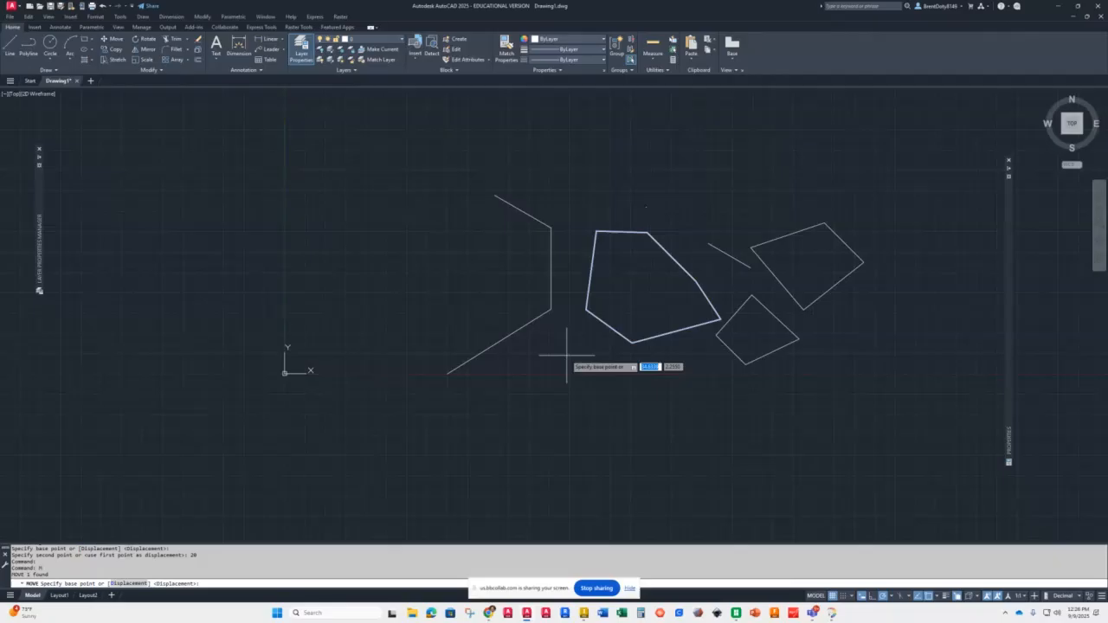
pyautogui.click(631, 342)
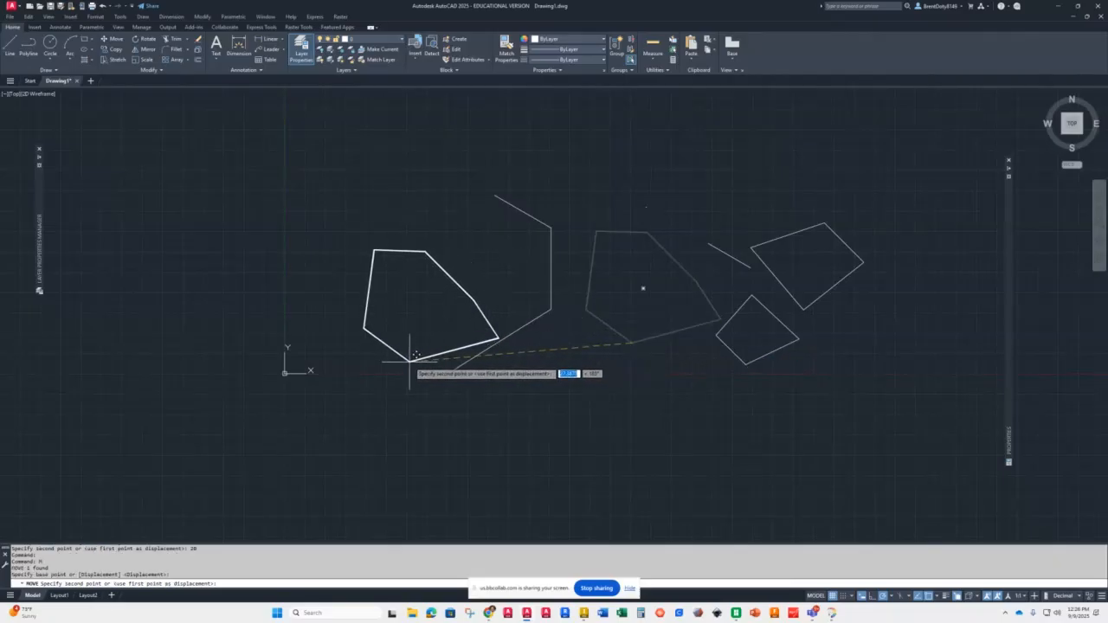
pyautogui.click(447, 374)
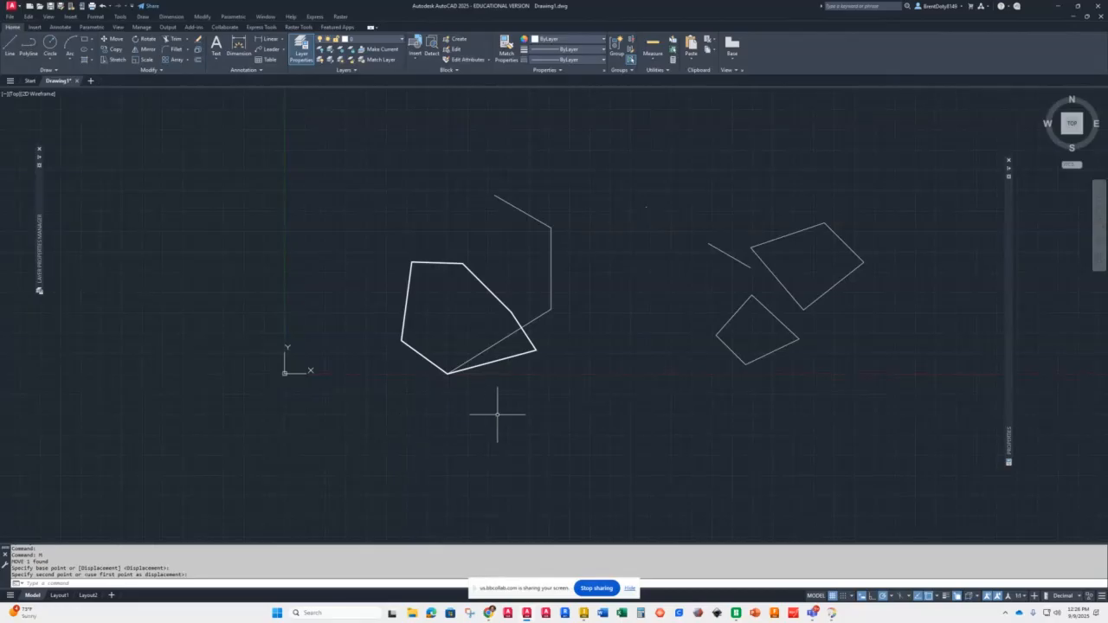
# Step: Move the small four-sided shape so its bottom corner lands on the upper corner of the bracket polyline
pyautogui.click(690, 397)
pyautogui.click(831, 284)
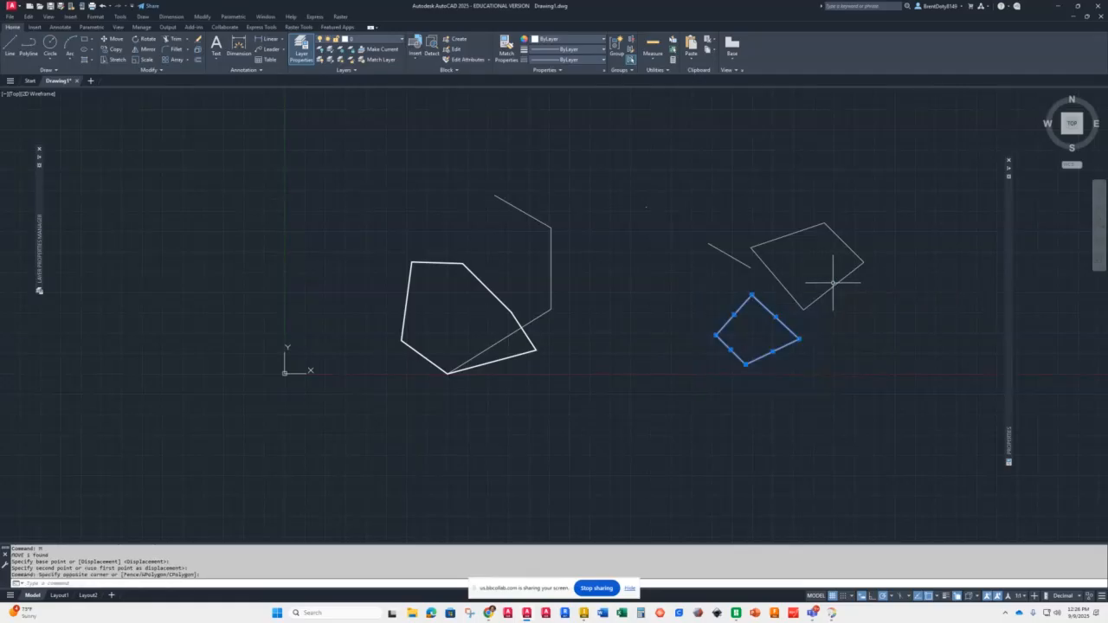
pyautogui.click(111, 38)
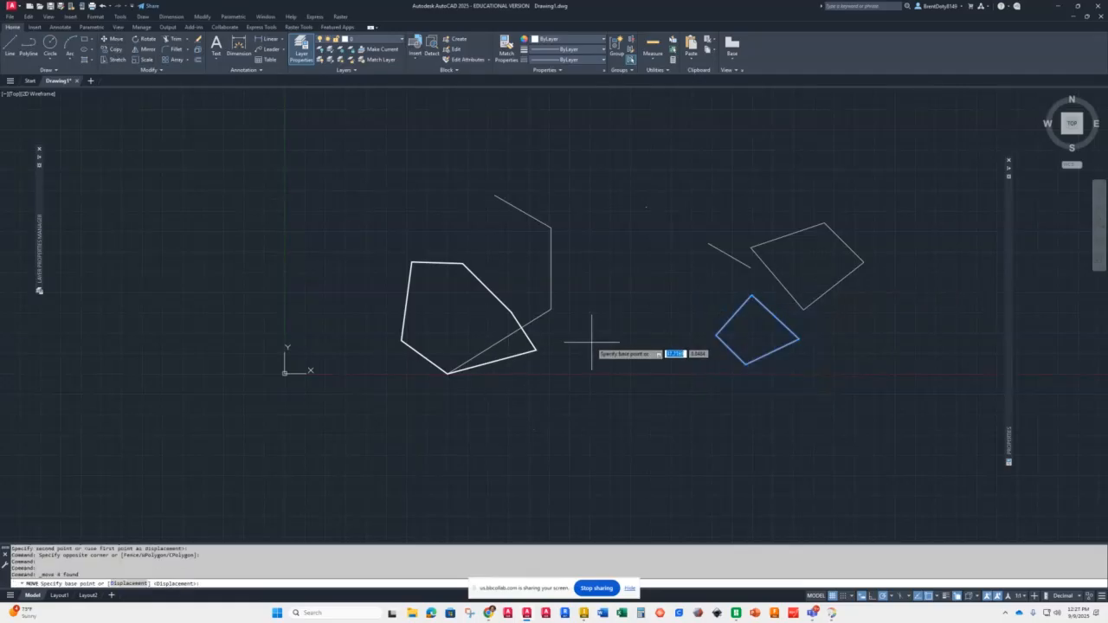
pyautogui.click(746, 364)
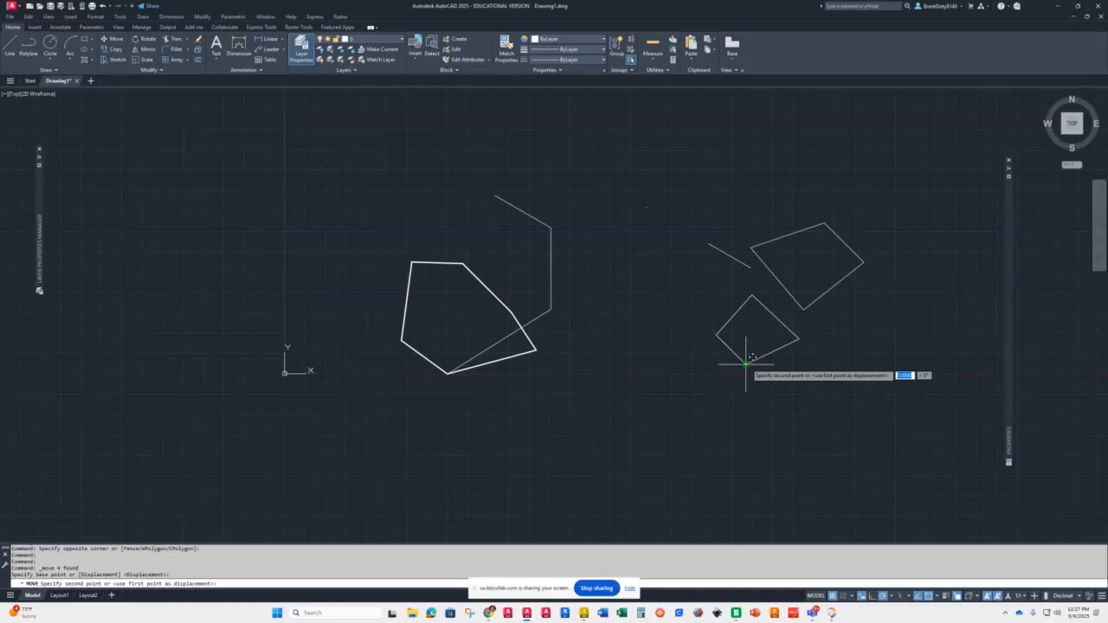
pyautogui.click(551, 227)
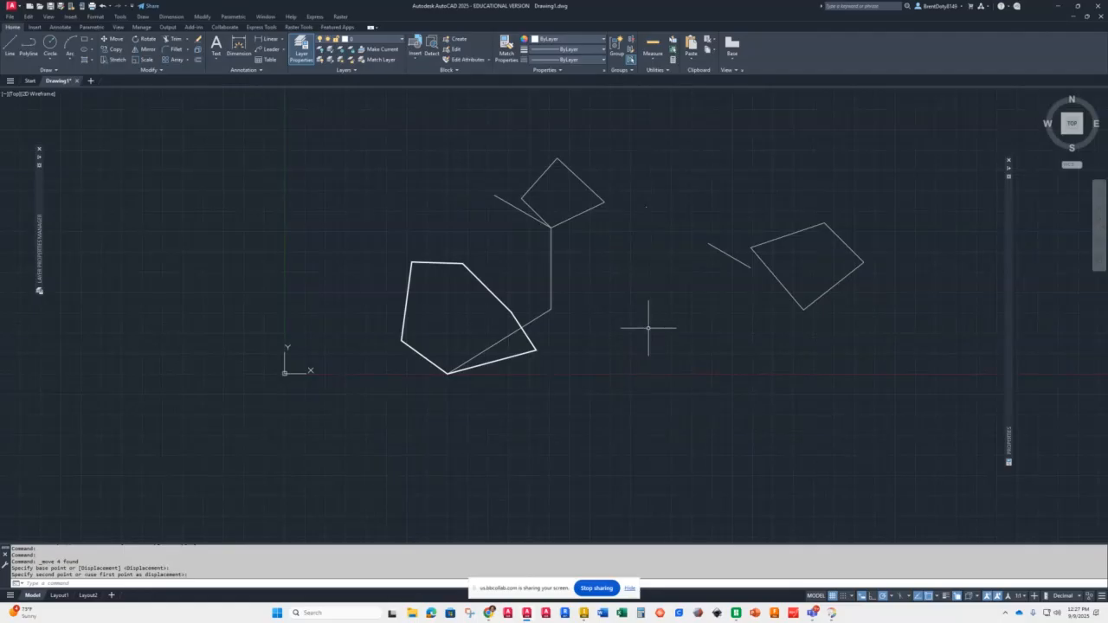
# Step: Move the short diagonal line 15 units down and to the left from its right endpoint
pyautogui.click(713, 246)
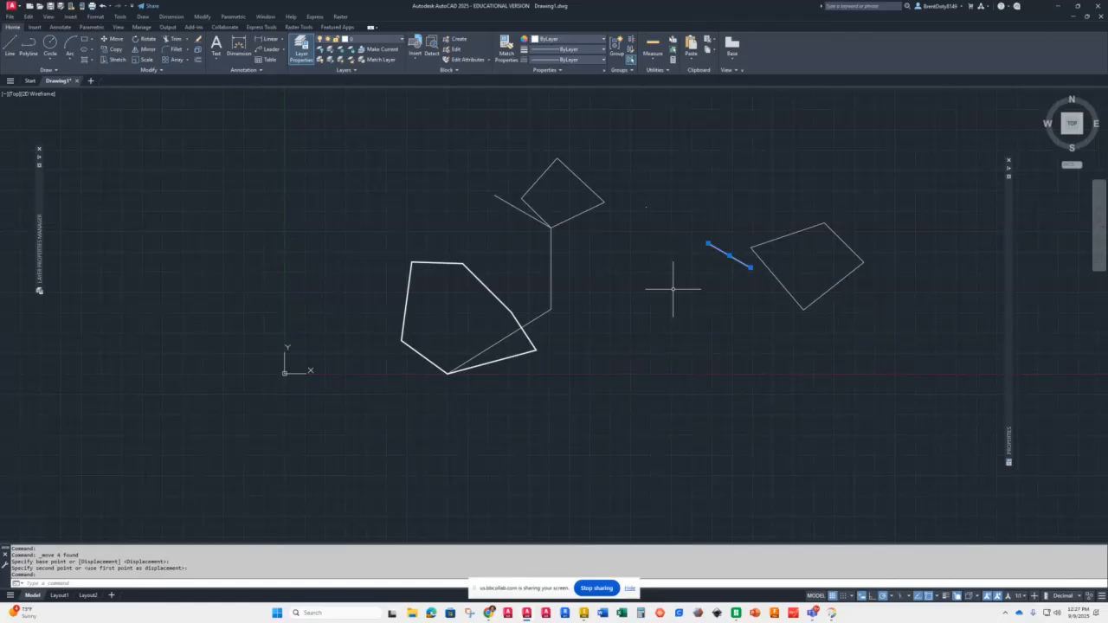
pyautogui.write('m')
pyautogui.press('Return')
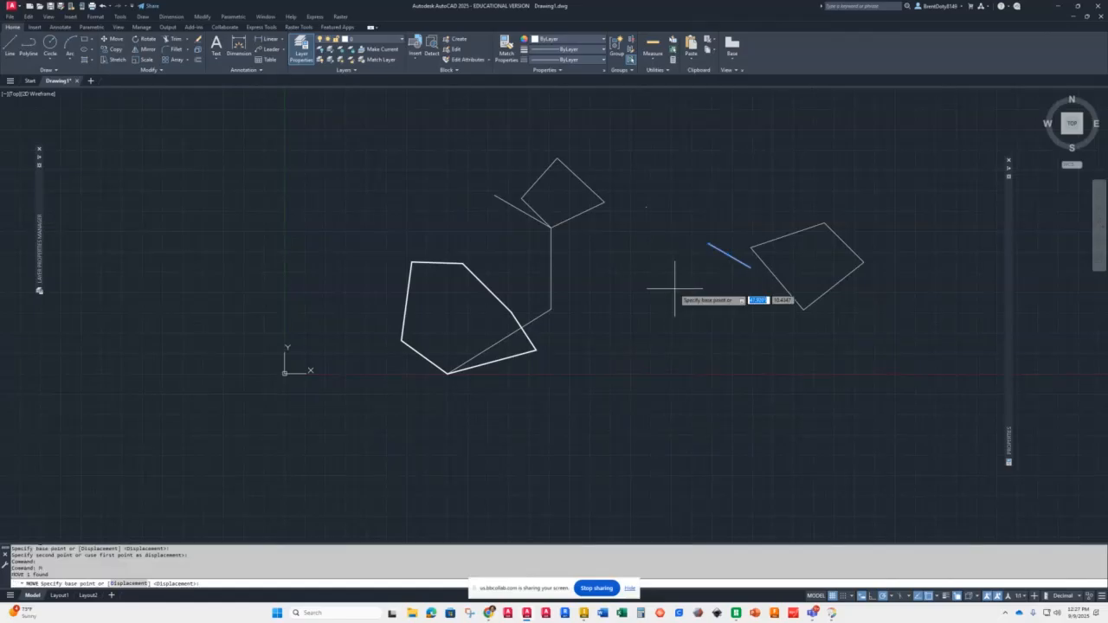
pyautogui.click(750, 268)
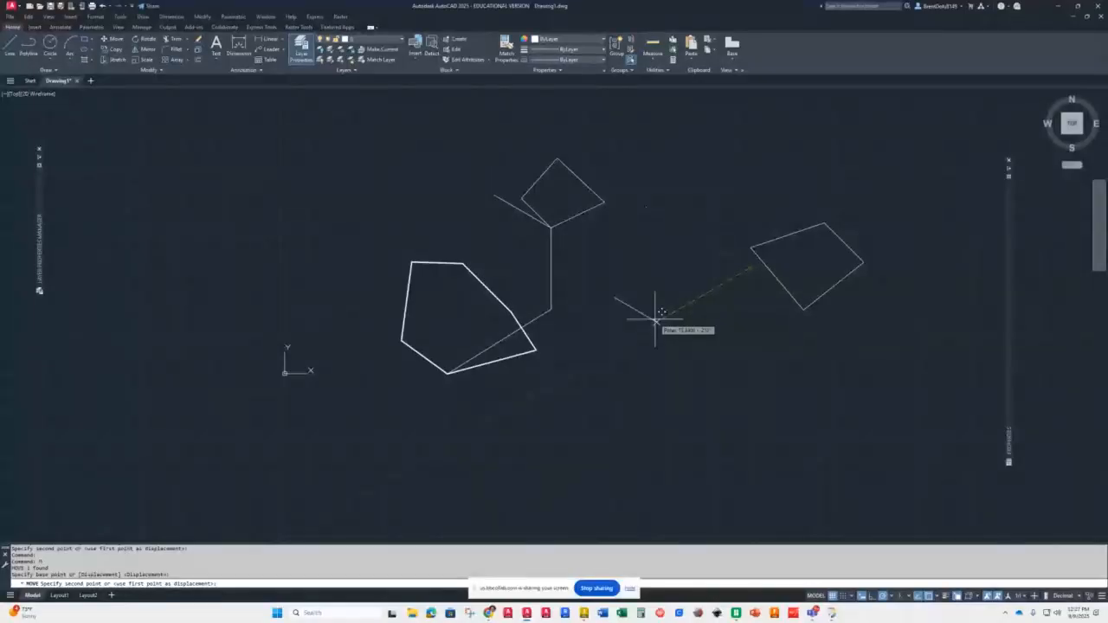
pyautogui.write('15')
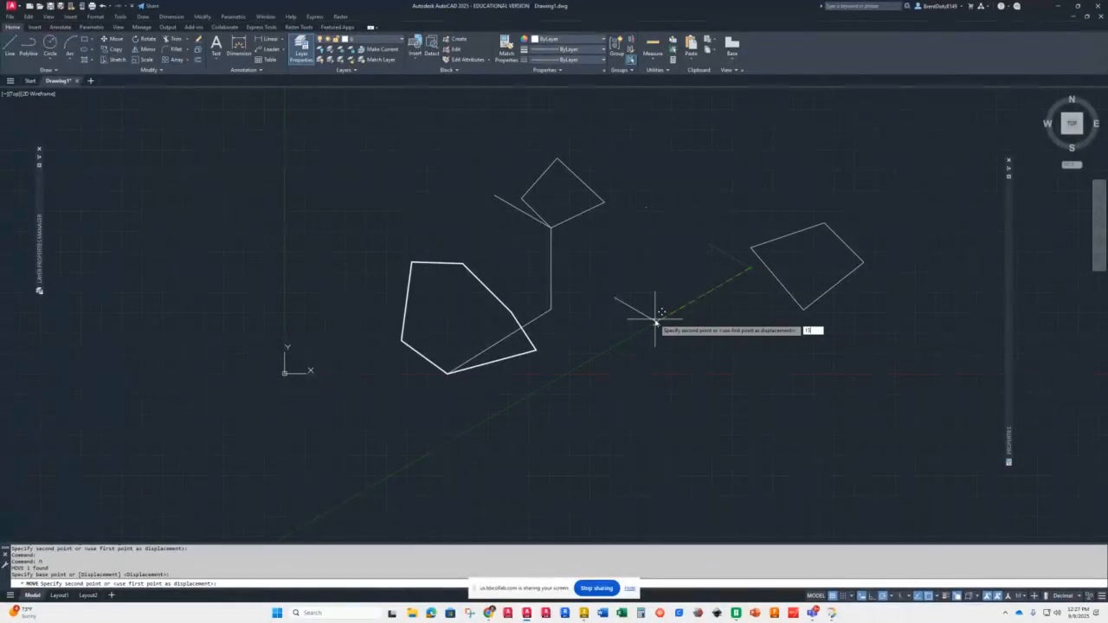
pyautogui.press('Return')
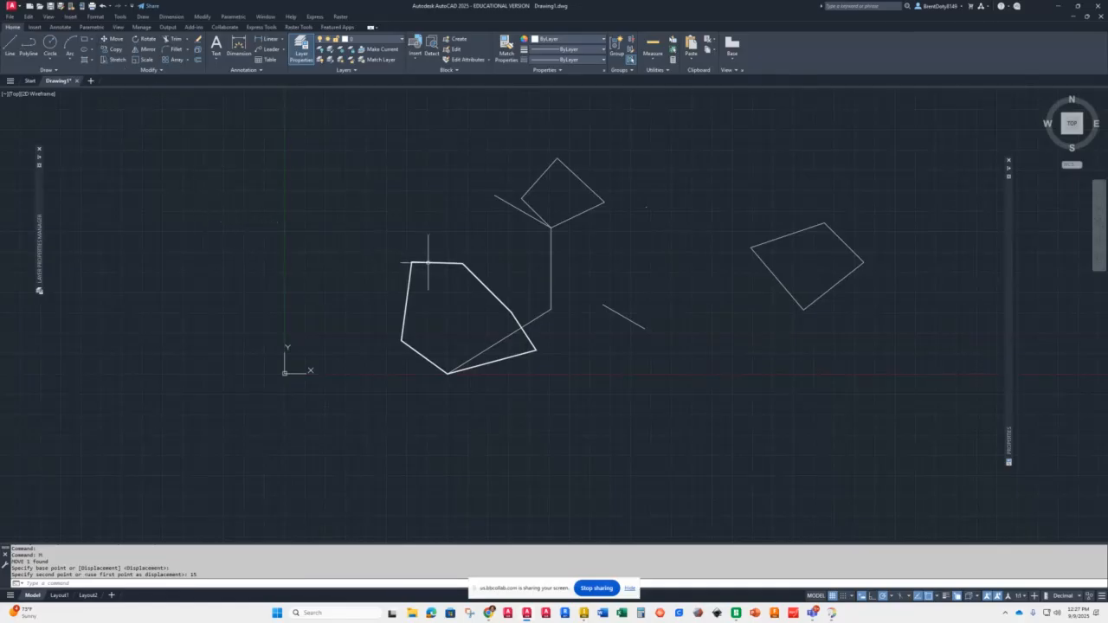
# Step: Copy the thick pentagon to four new positions: below, to the right, lower right and upper left
pyautogui.click(111, 50)
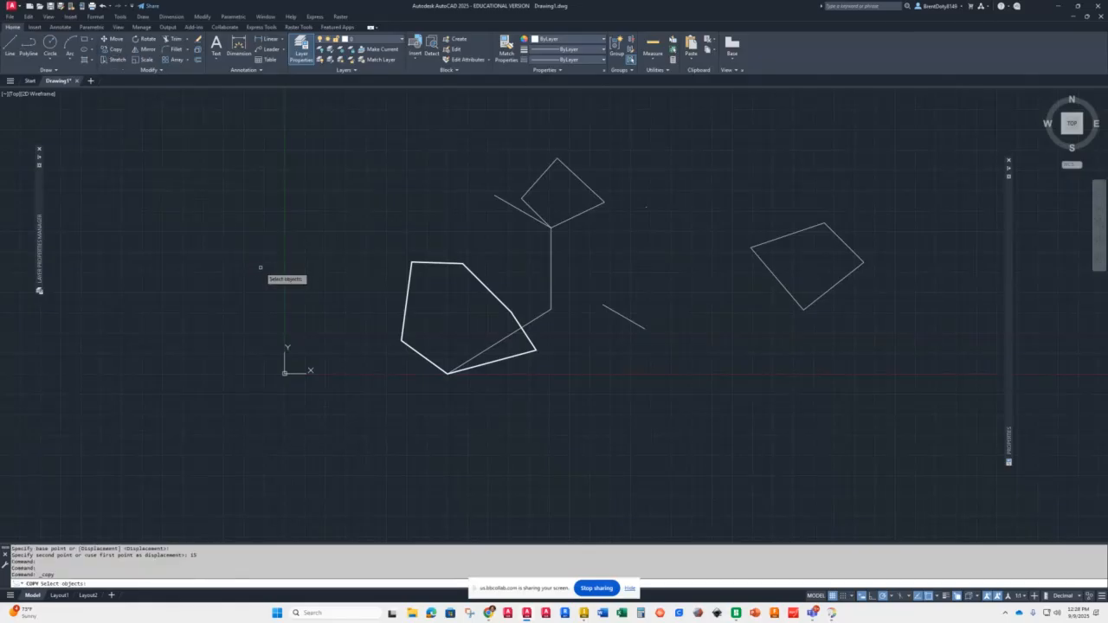
pyautogui.click(412, 262)
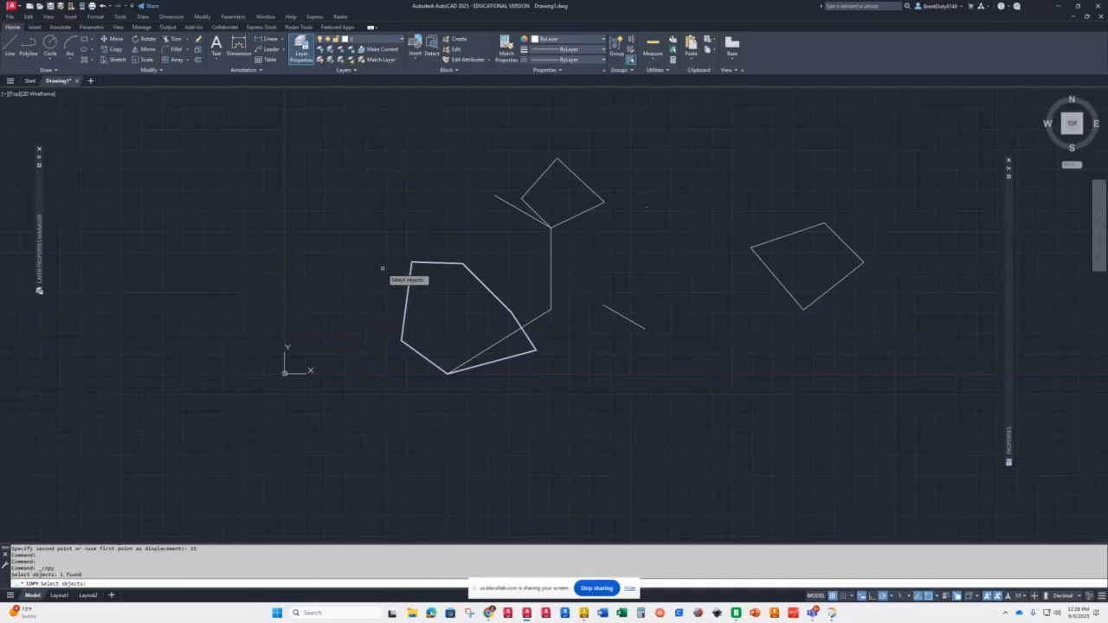
pyautogui.press('Return')
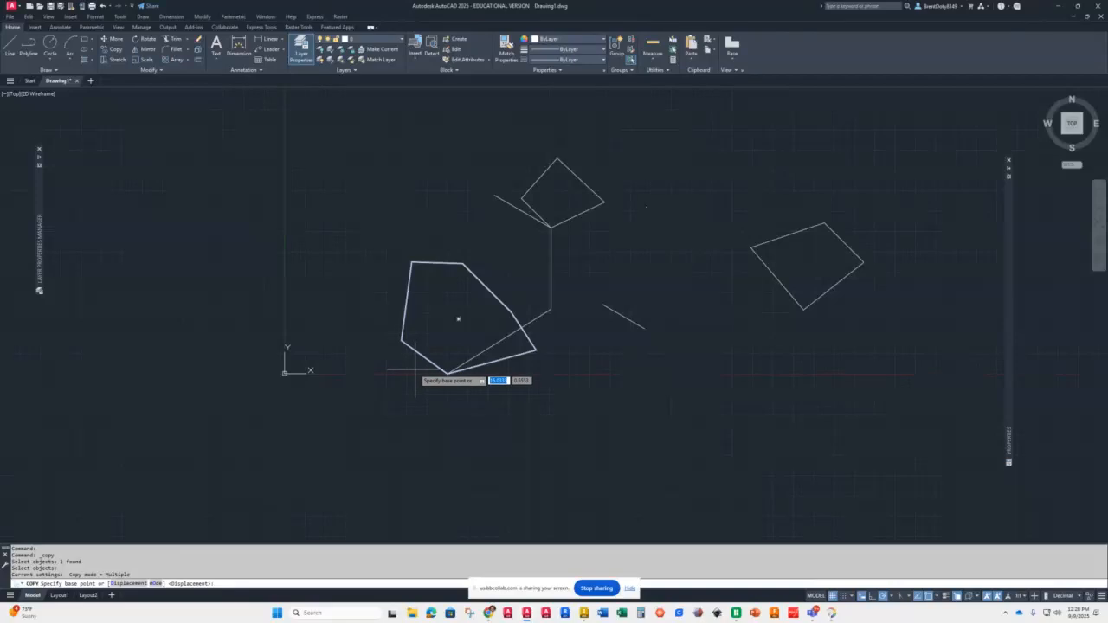
pyautogui.click(457, 319)
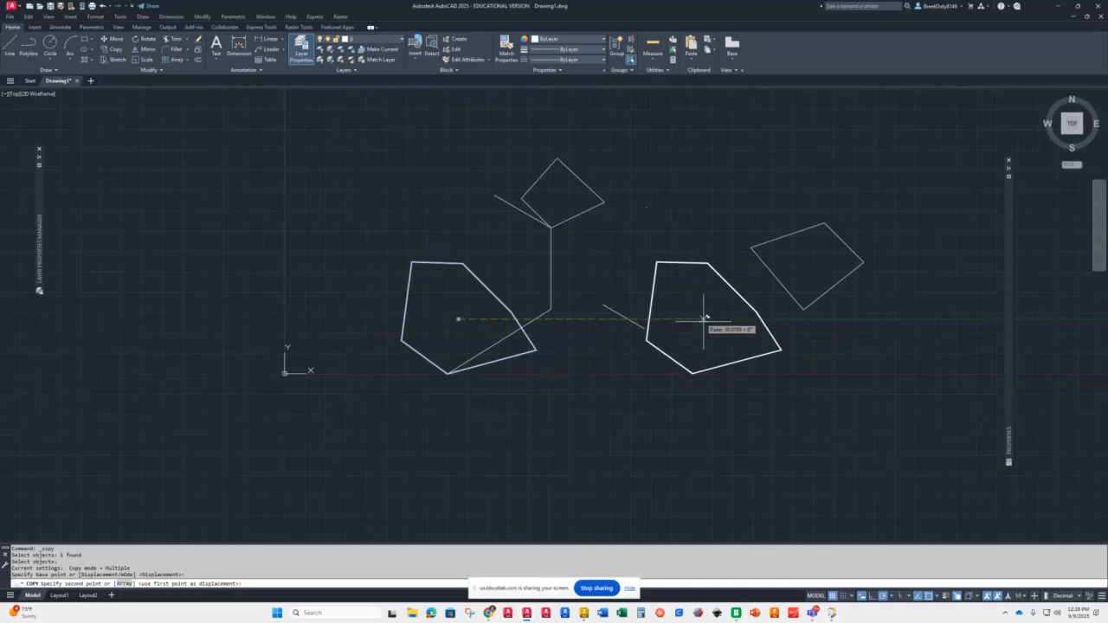
pyautogui.click(458, 482)
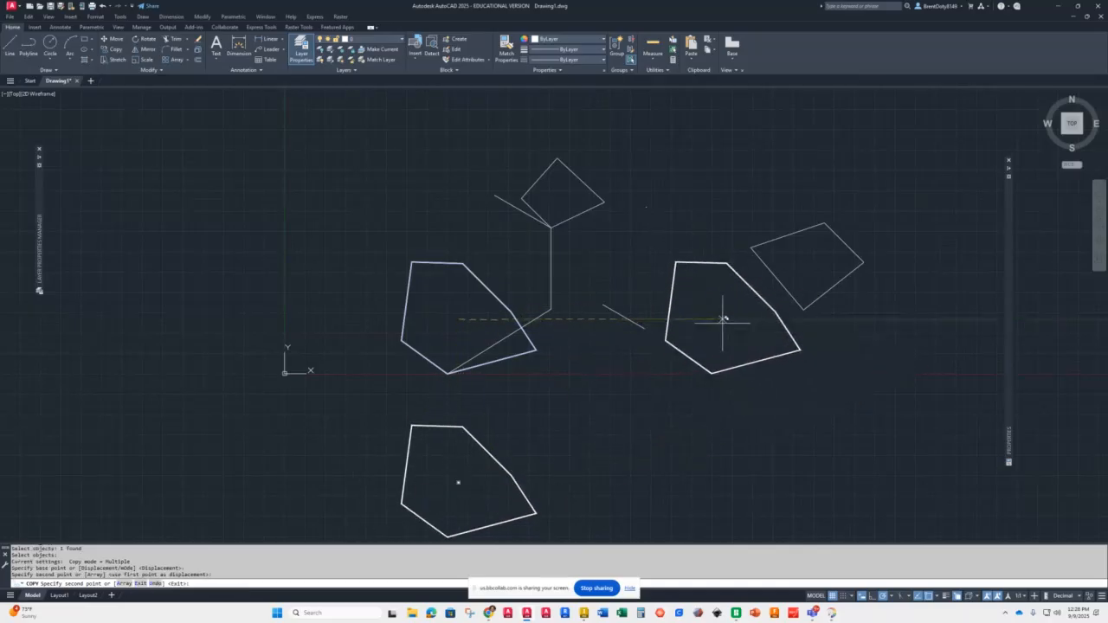
pyautogui.click(718, 318)
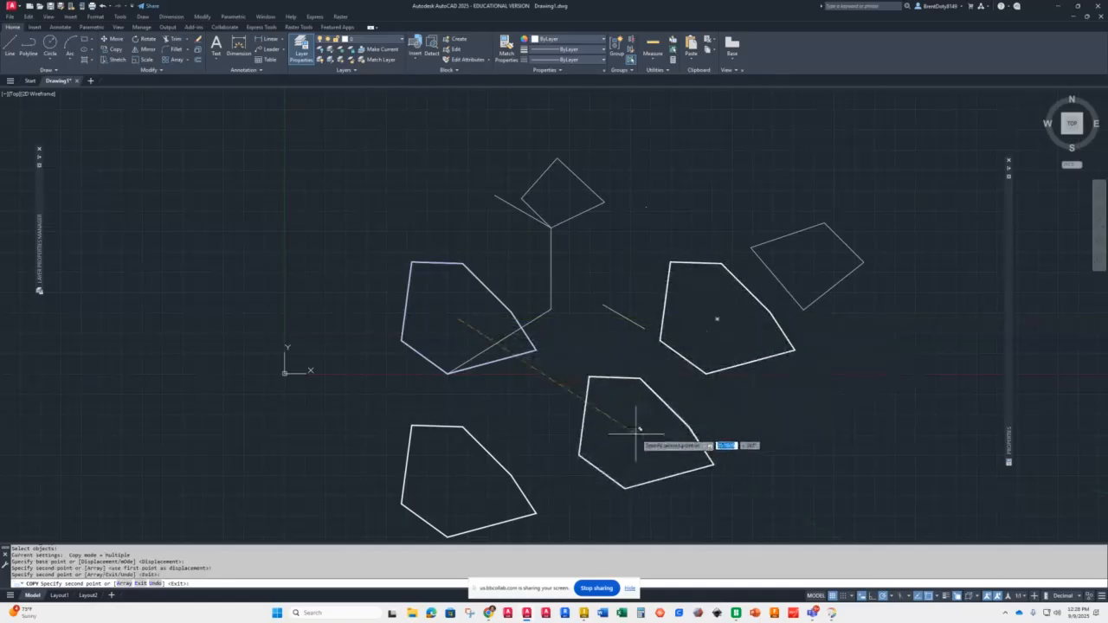
pyautogui.click(614, 408)
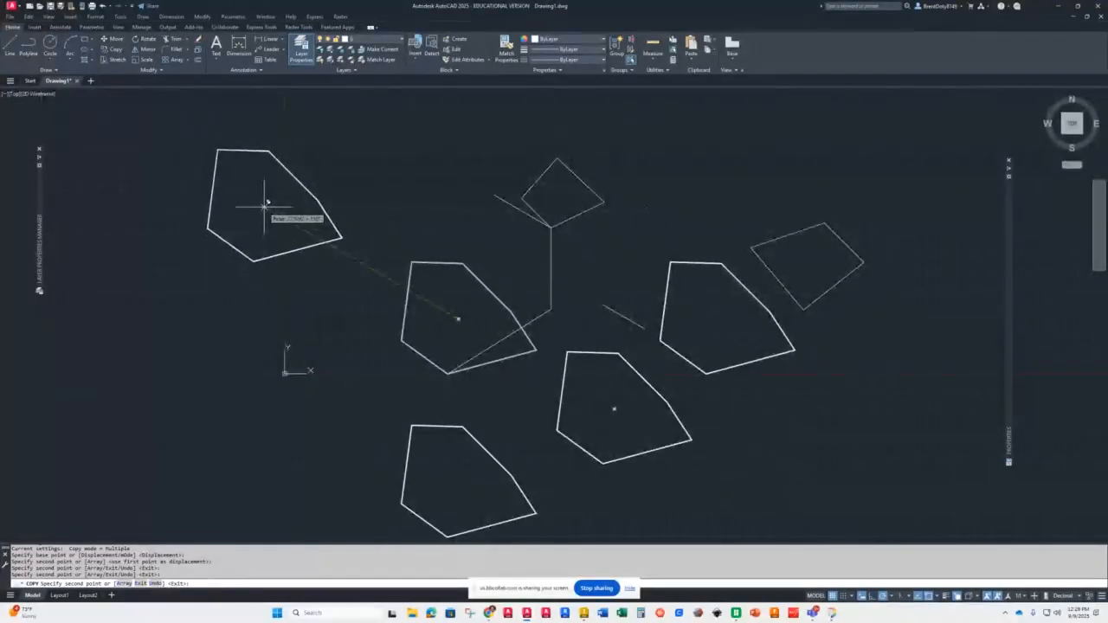
pyautogui.click(269, 201)
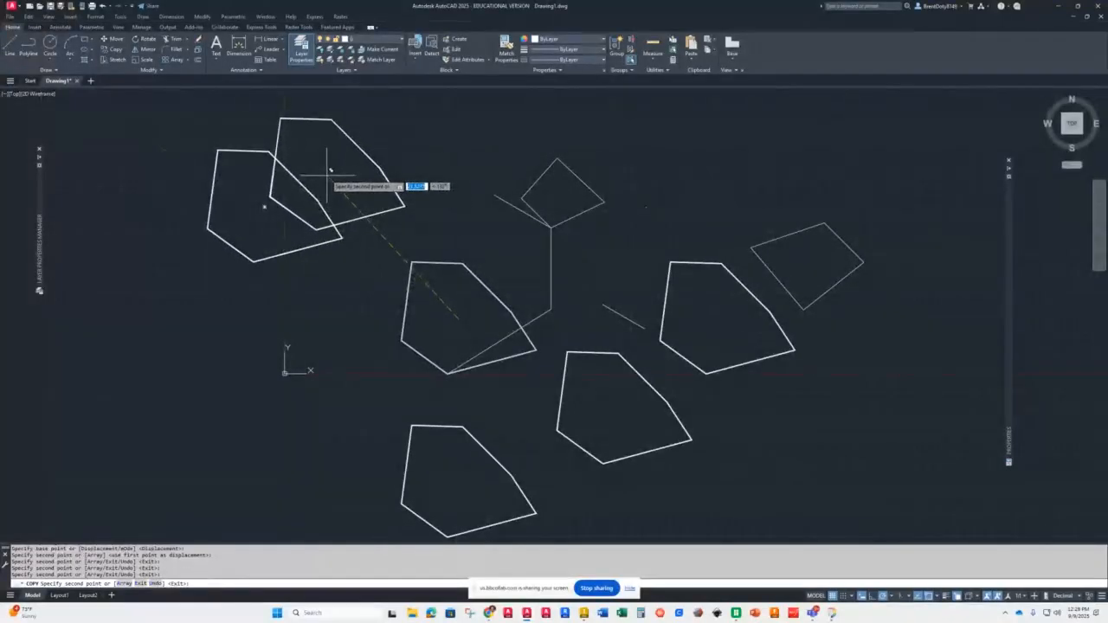
pyautogui.press('Return')
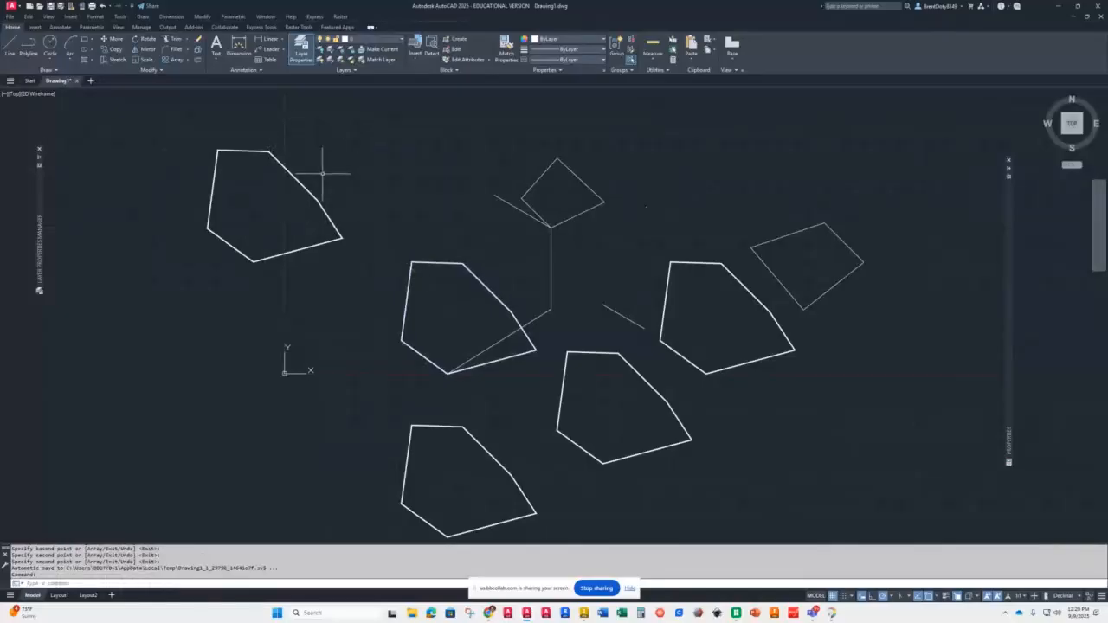
# Step: Copy the upper-left pentagon as an array of 5 items spaced 20 units straight up from its bottom vertex
pyautogui.scroll(-3, 320, 161)
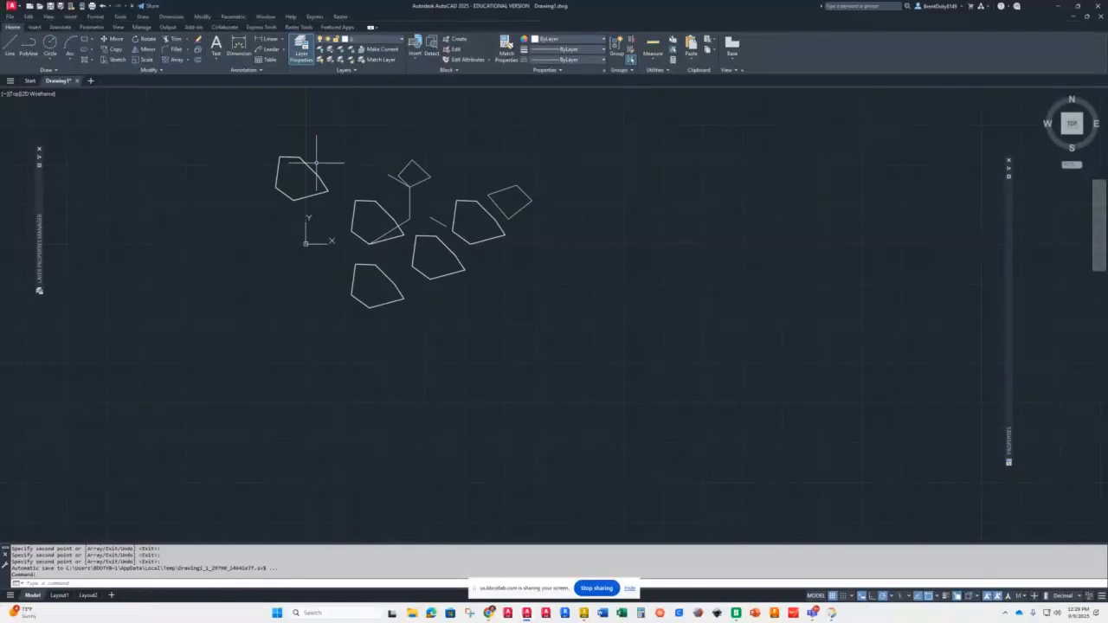
pyautogui.scroll(4, 341, 132)
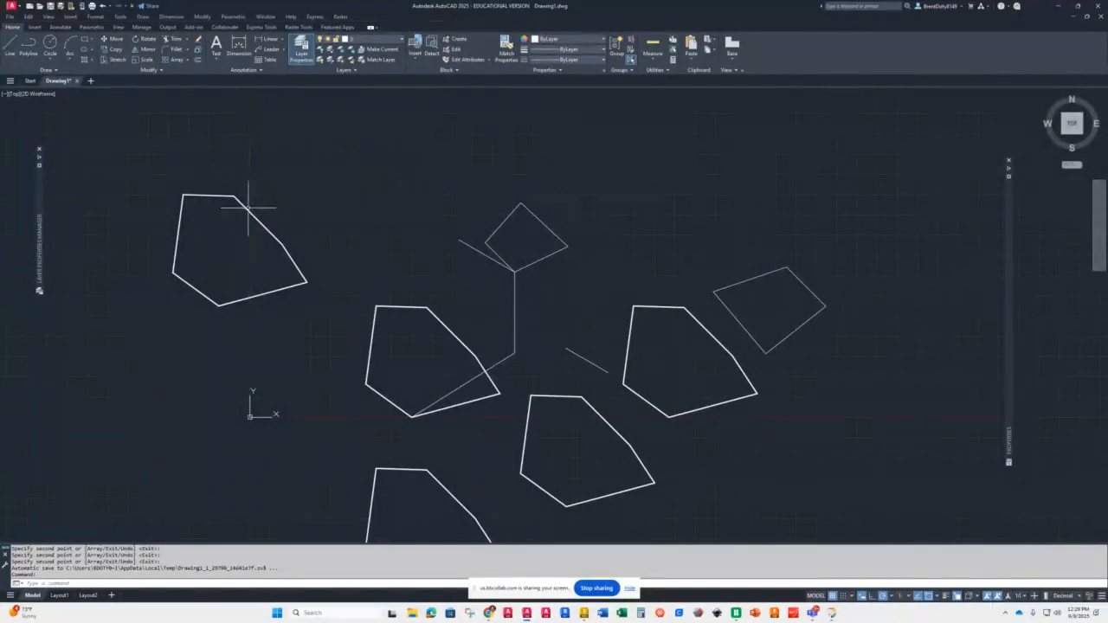
pyautogui.click(109, 49)
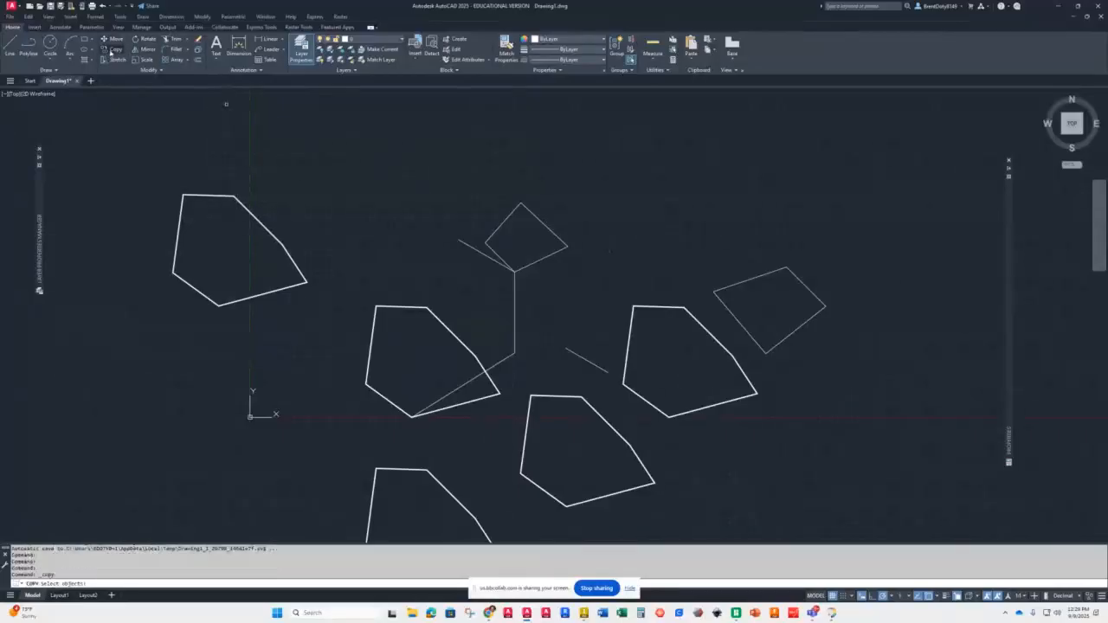
pyautogui.click(199, 196)
pyautogui.press('Return')
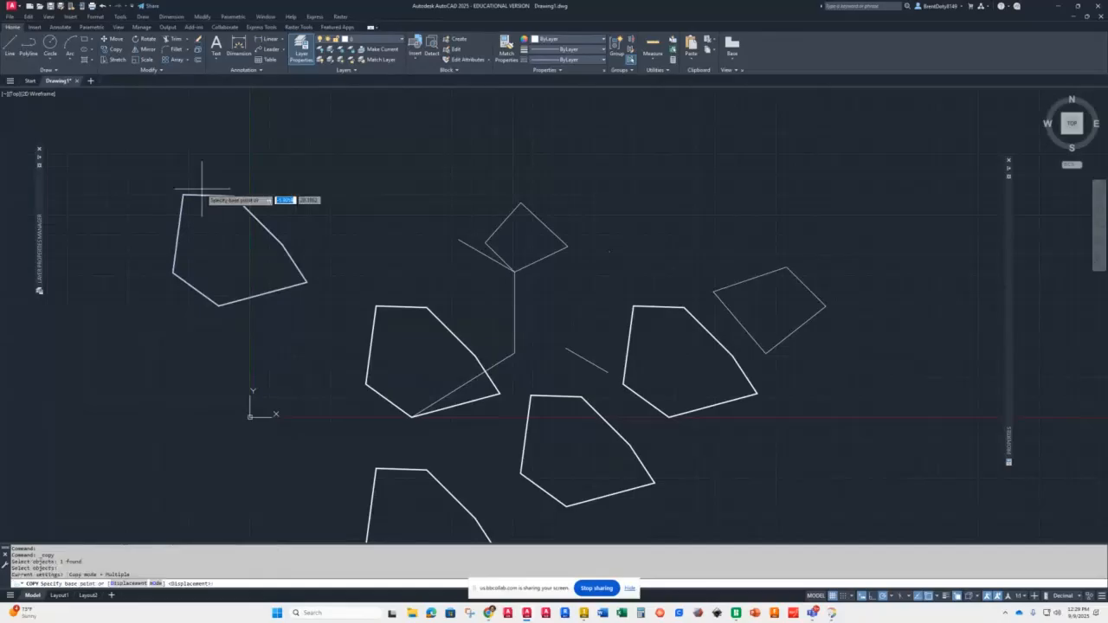
pyautogui.click(219, 305)
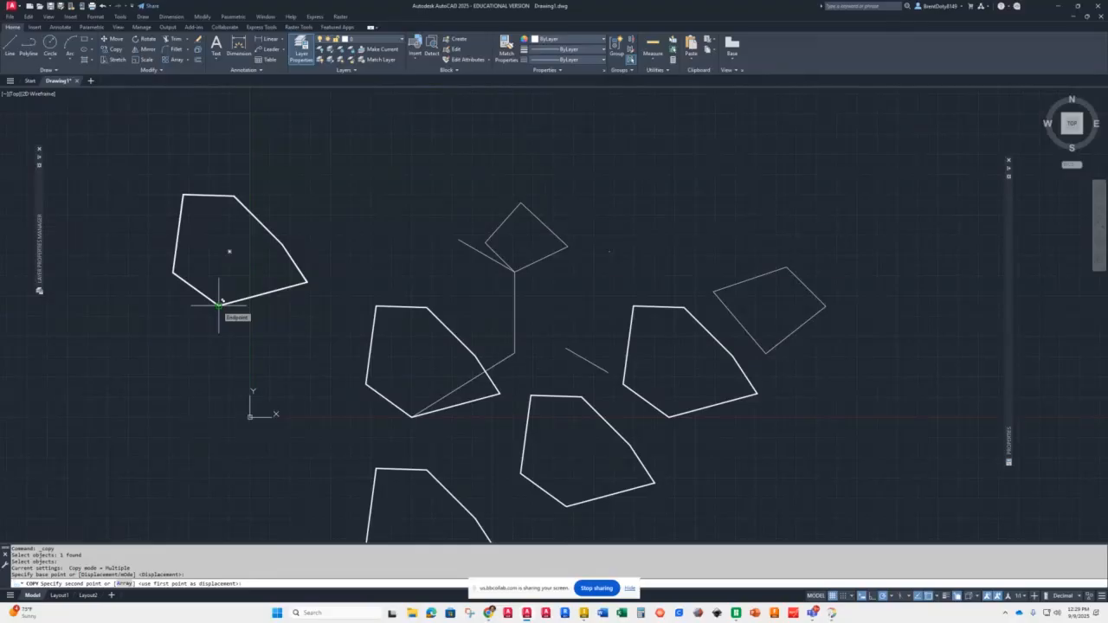
pyautogui.click(126, 585)
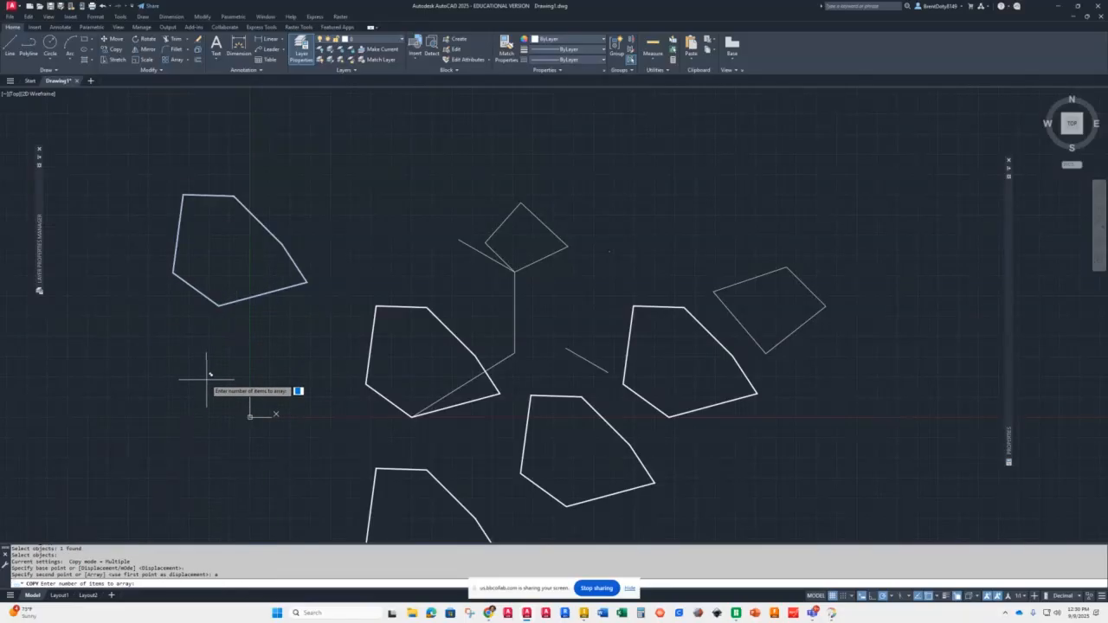
pyautogui.write('5')
pyautogui.press('Return')
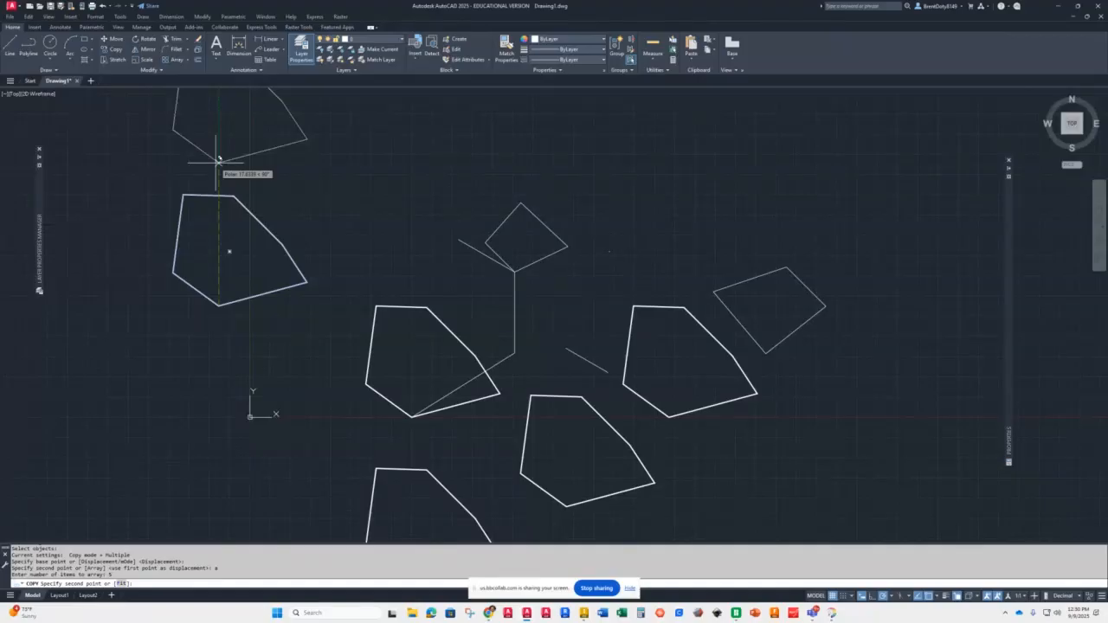
pyautogui.write('20')
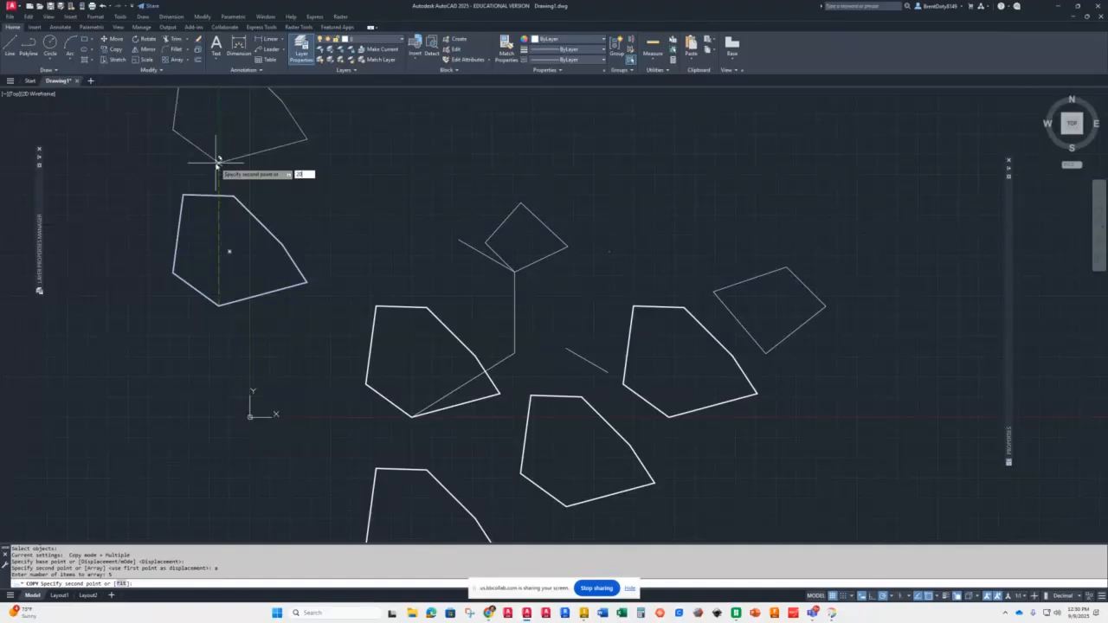
pyautogui.press('Return')
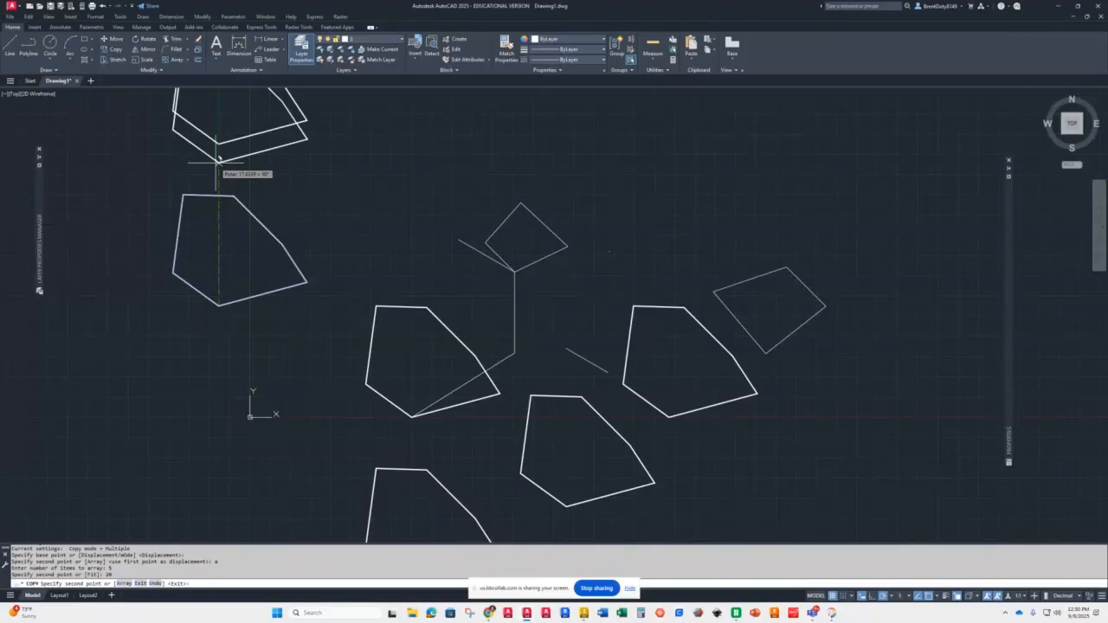
pyautogui.scroll(-5, 218, 161)
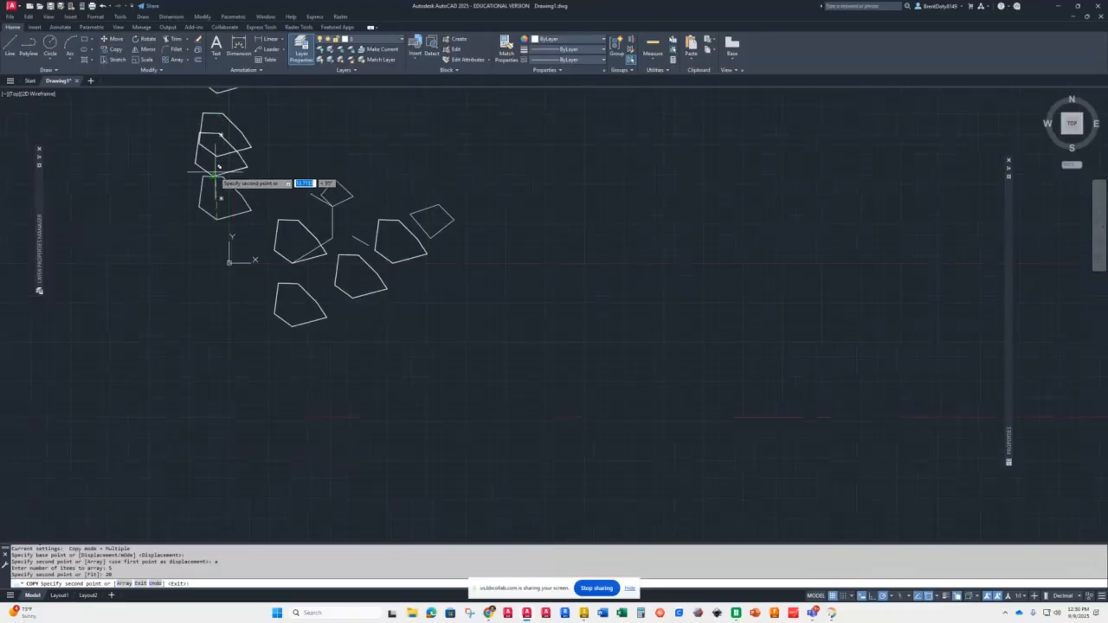
pyautogui.scroll(-1, 218, 171)
pyautogui.scroll(3, 245, 248)
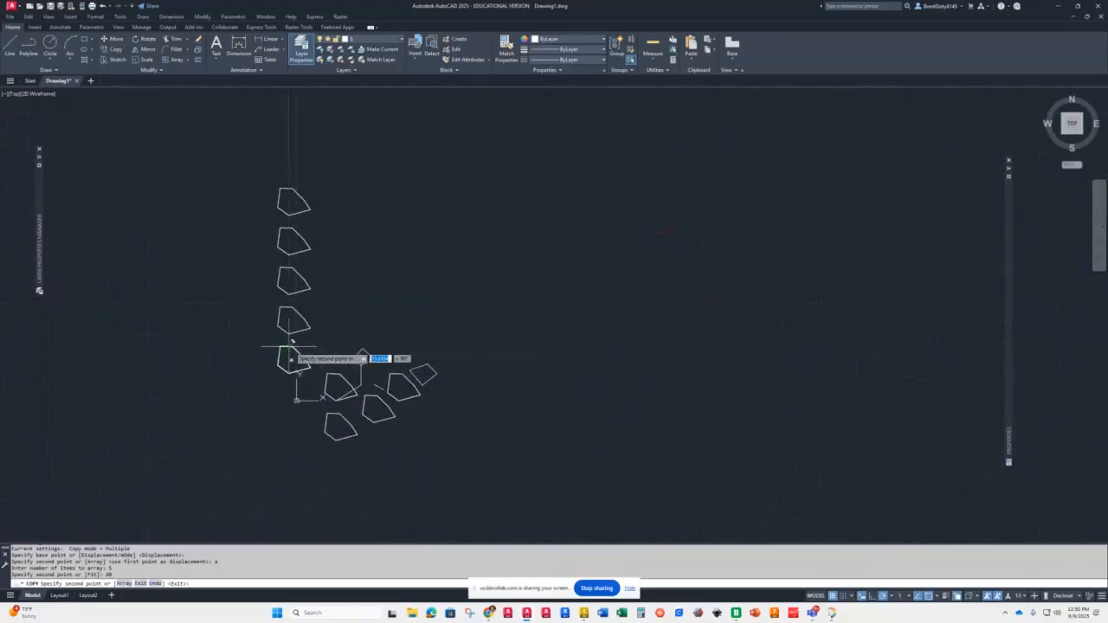
pyautogui.scroll(2, 251, 235)
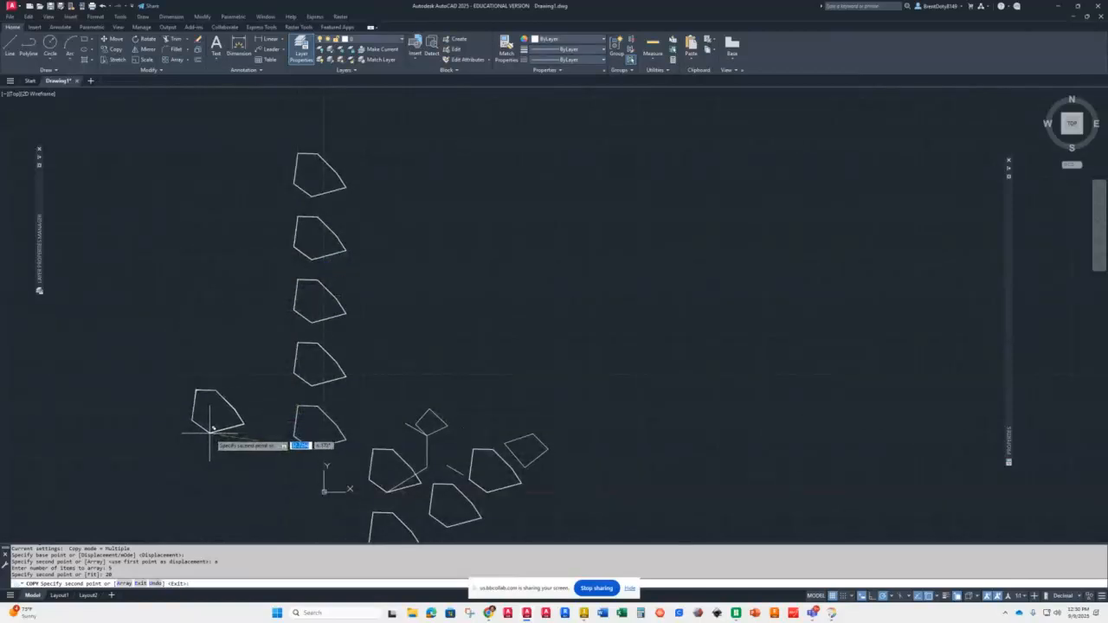
pyautogui.click(293, 234)
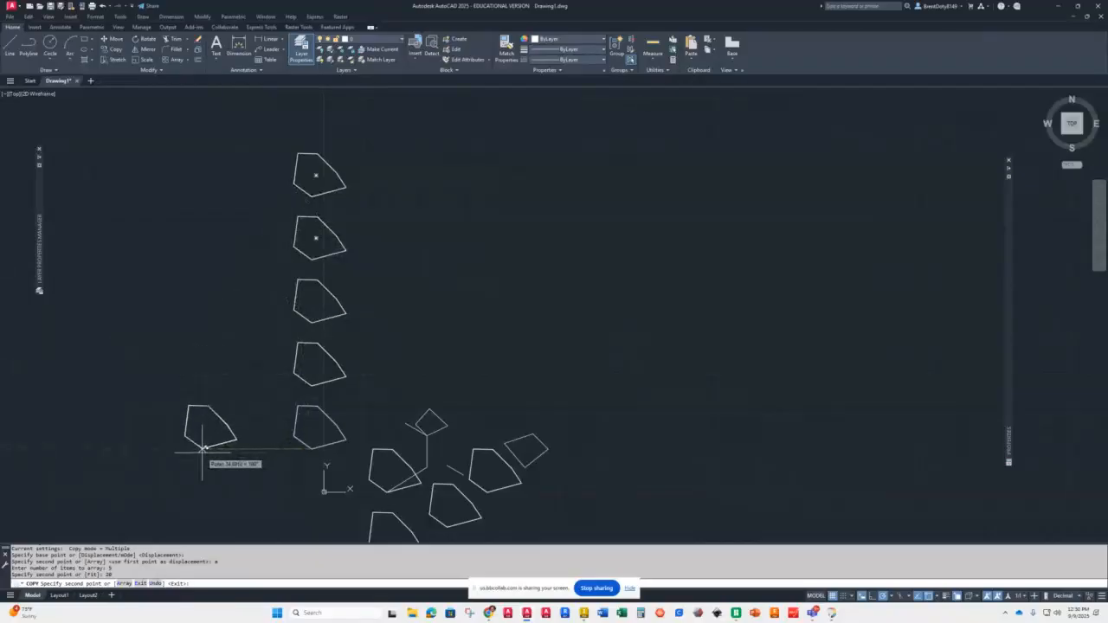
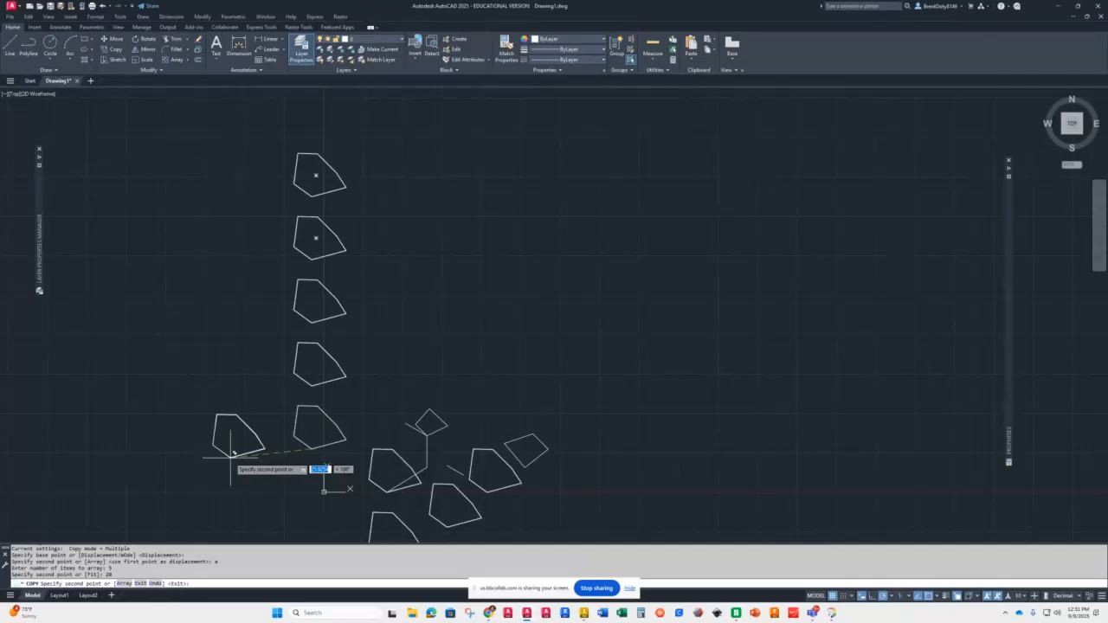
# Step: Draw a small circle by center and radius in the empty area to the right of the pentagon column
pyautogui.press('Return')
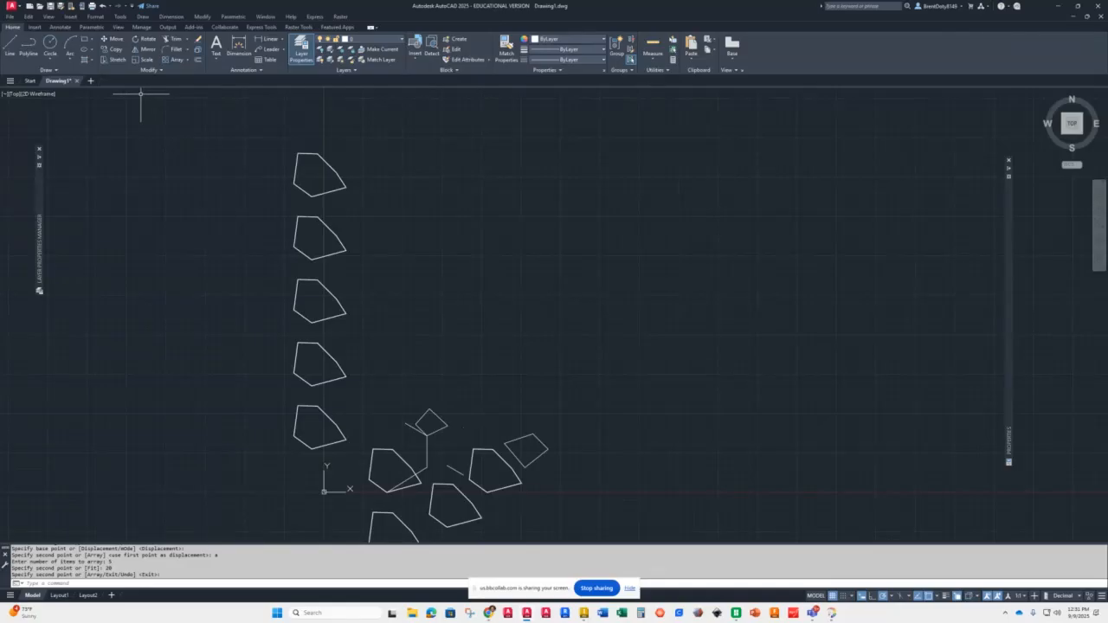
pyautogui.click(49, 59)
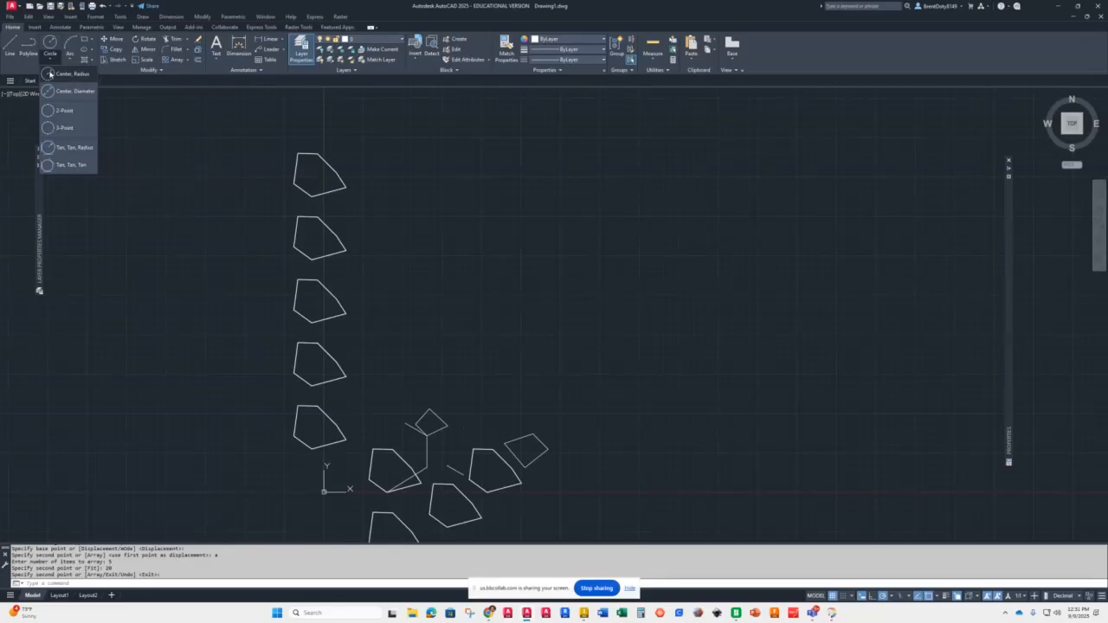
pyautogui.click(49, 75)
pyautogui.click(571, 252)
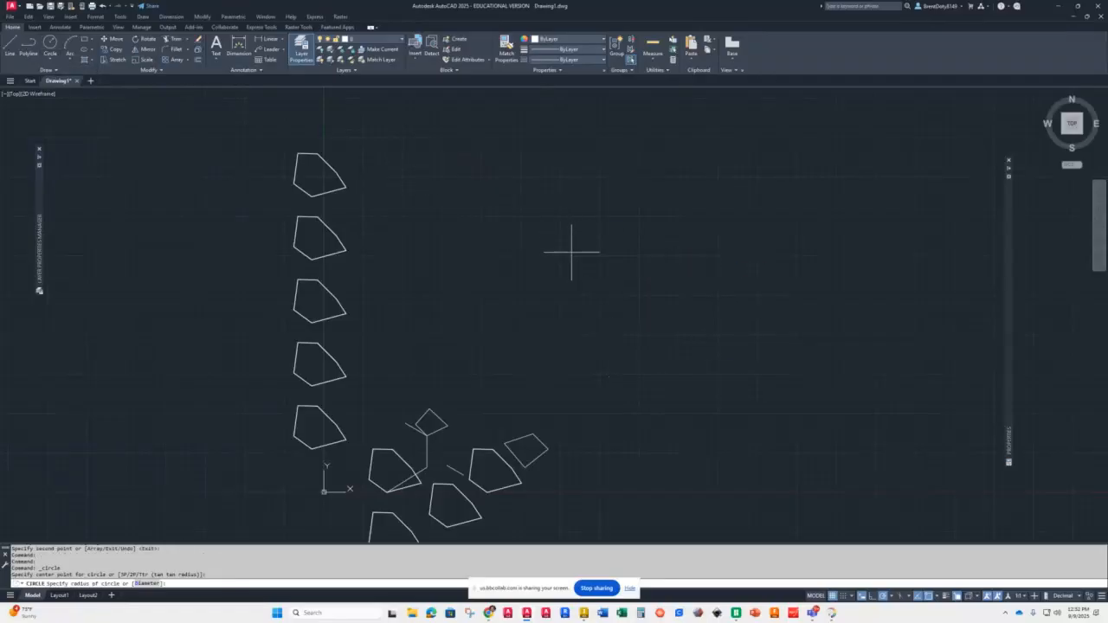
pyautogui.click(573, 230)
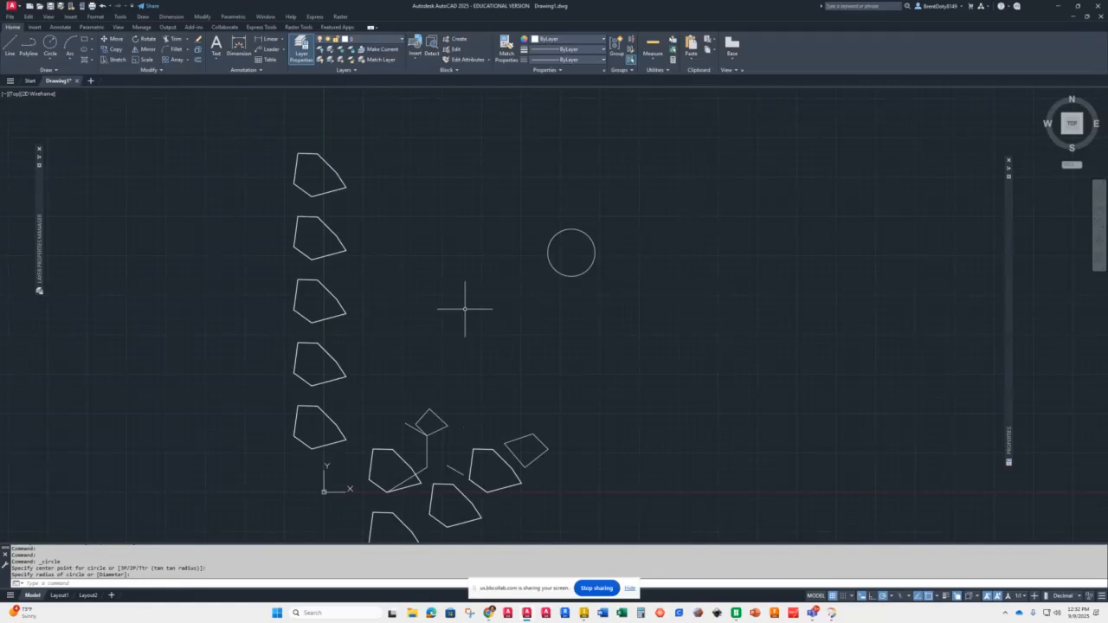
# Step: Select the circle and resize it with its quadrant grip, setting the radius to 12
pyautogui.click(555, 274)
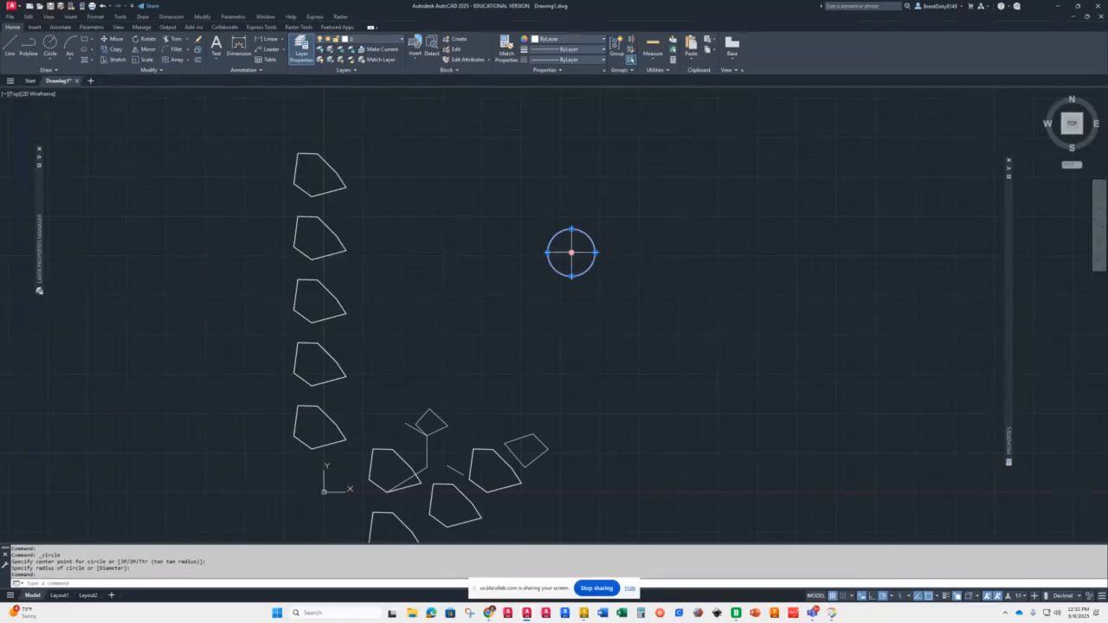
pyautogui.rightClick(571, 253)
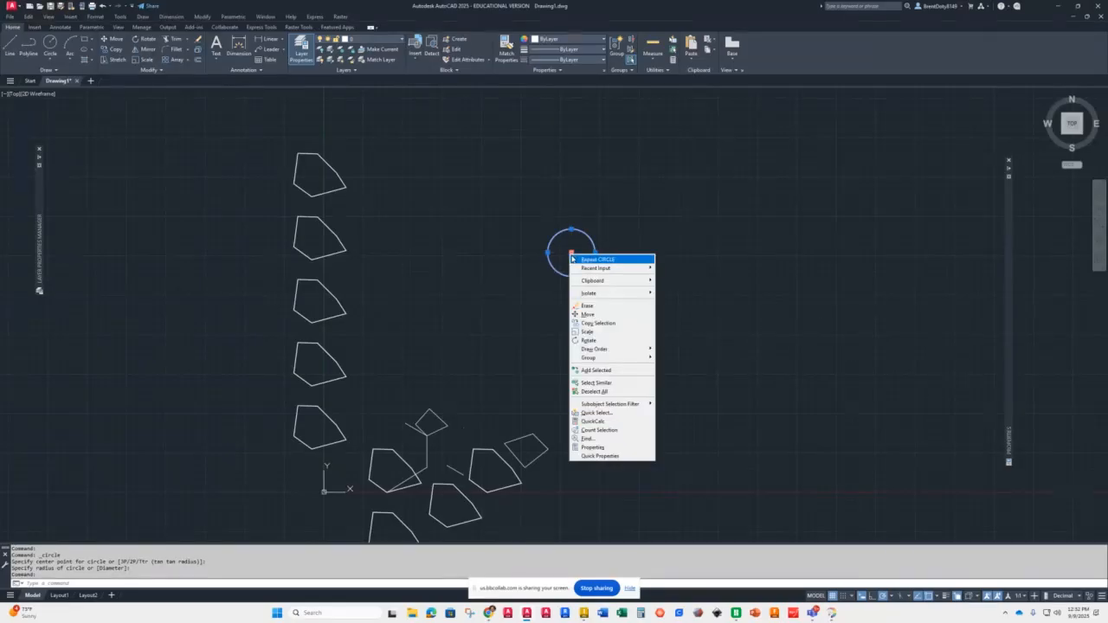
pyautogui.click(590, 447)
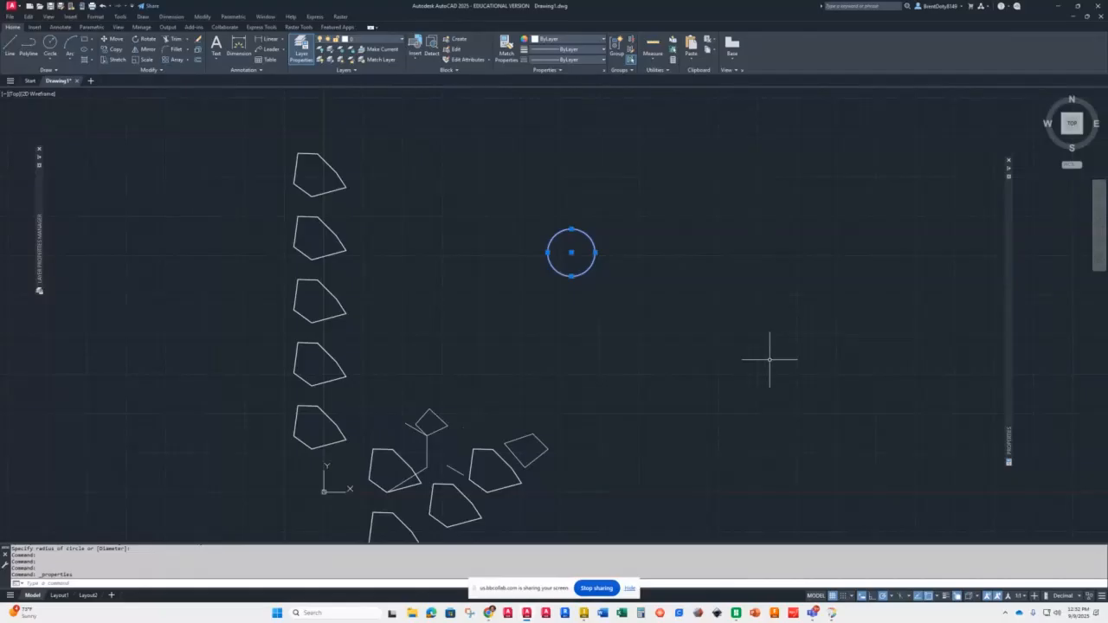
pyautogui.scroll(4, 567, 240)
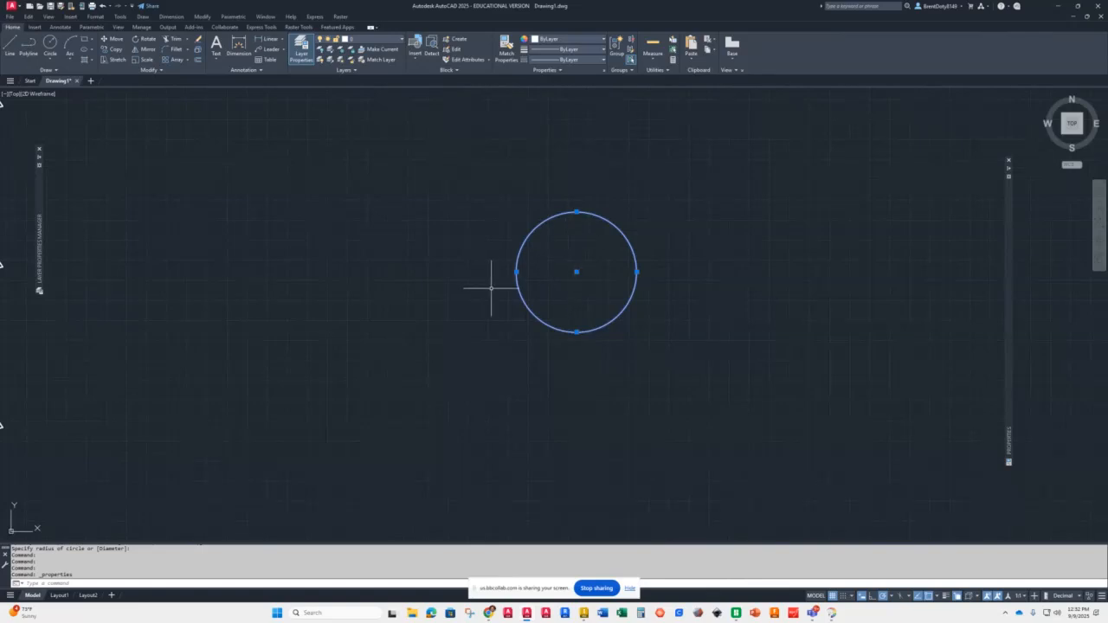
pyautogui.click(516, 272)
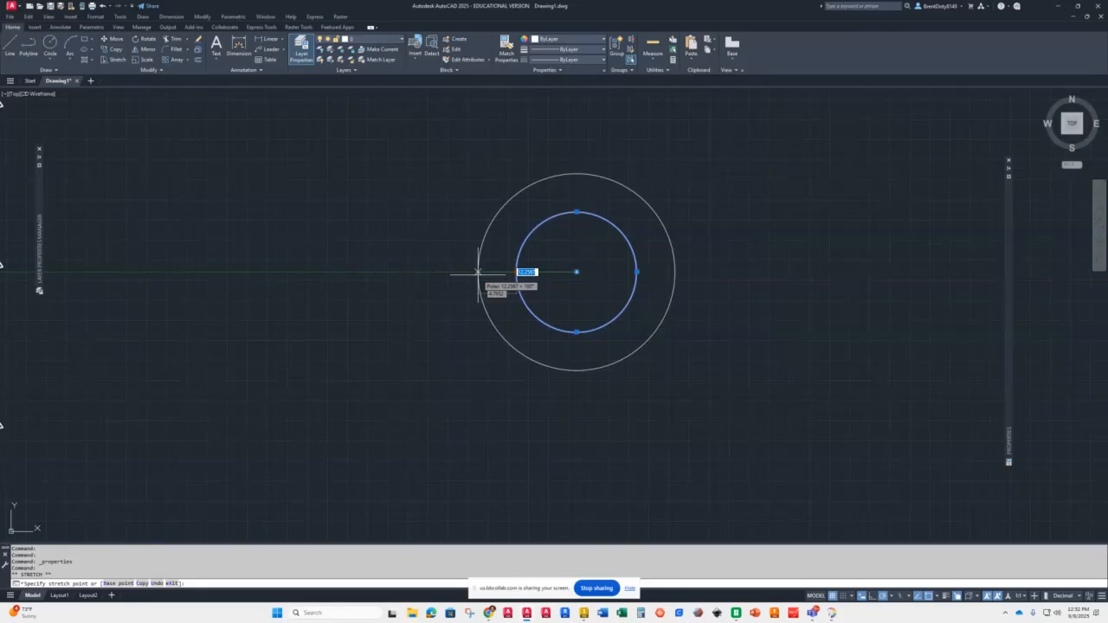
pyautogui.click(477, 272)
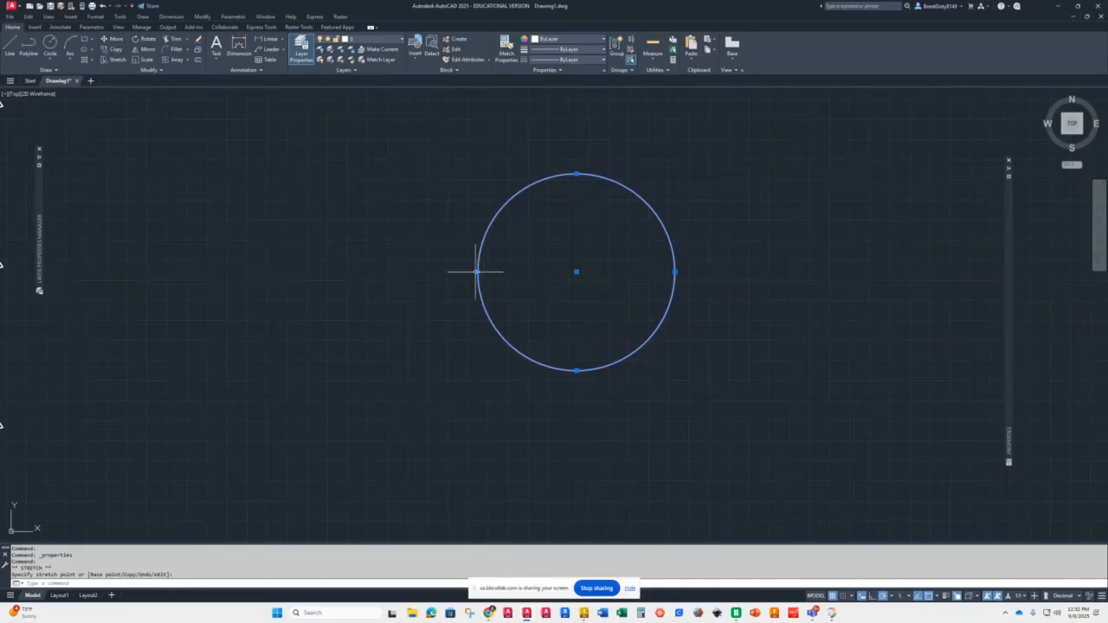
pyautogui.click(477, 272)
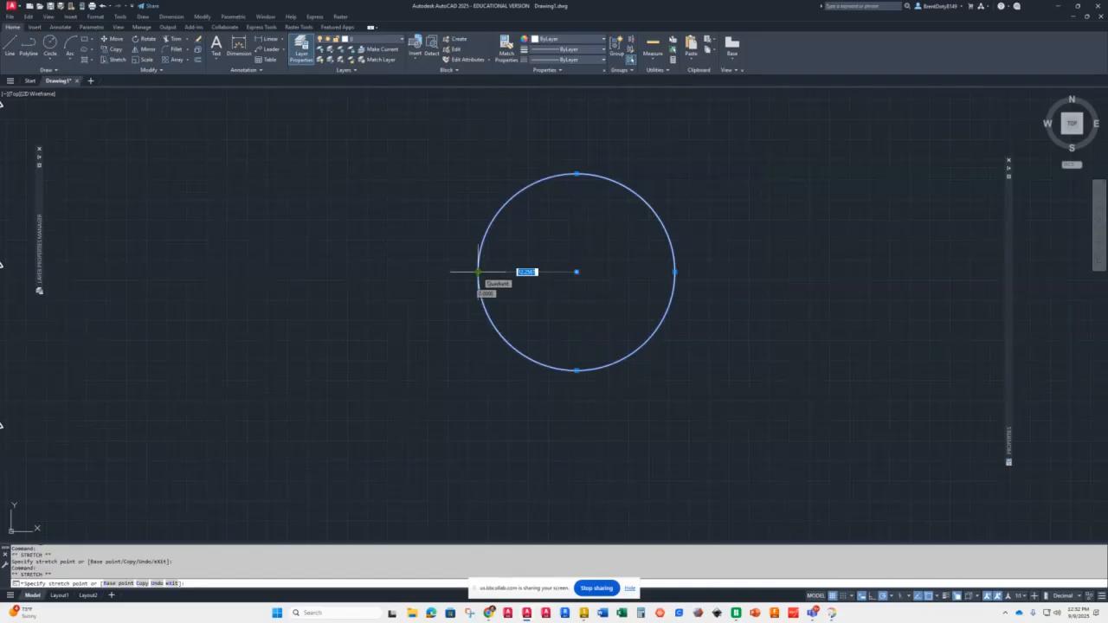
pyautogui.write('12')
pyautogui.press('Return')
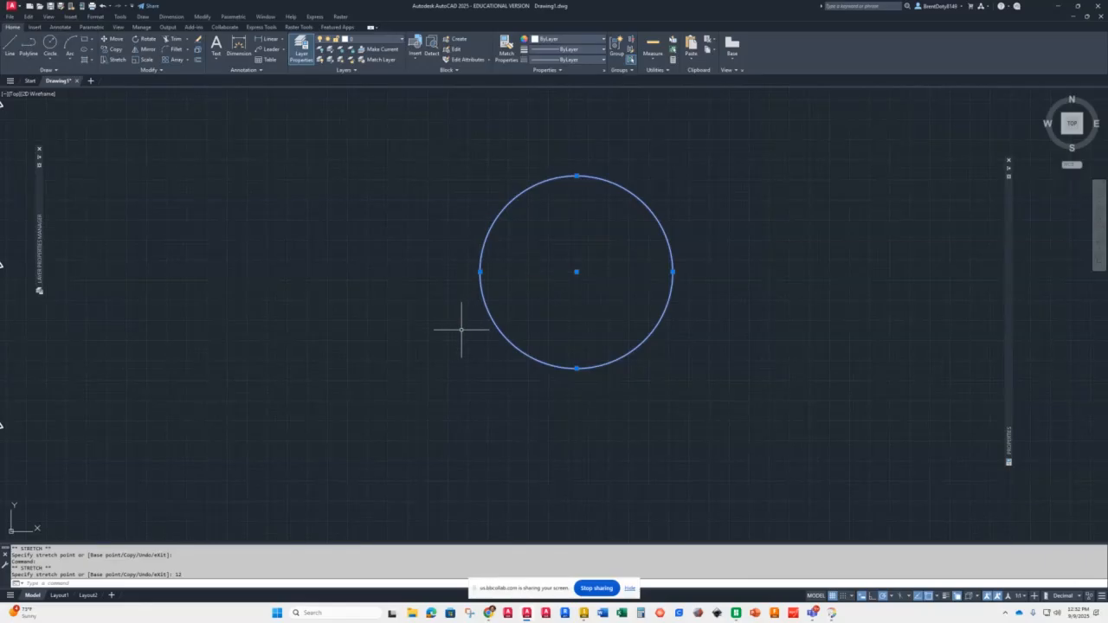
pyautogui.scroll(-4, 467, 335)
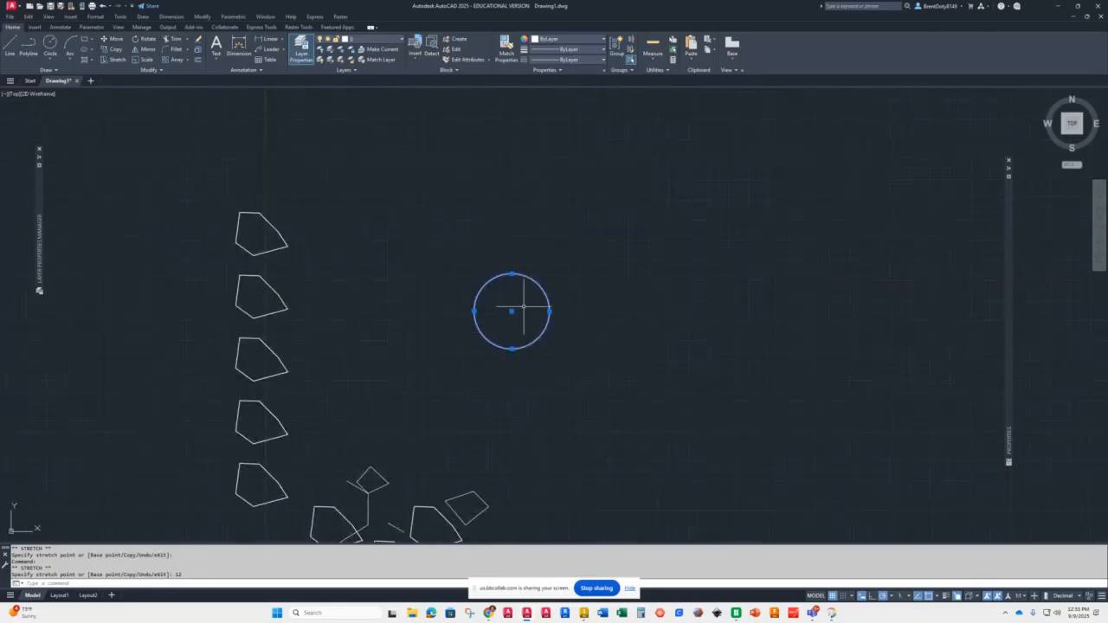
pyautogui.press('Escape')
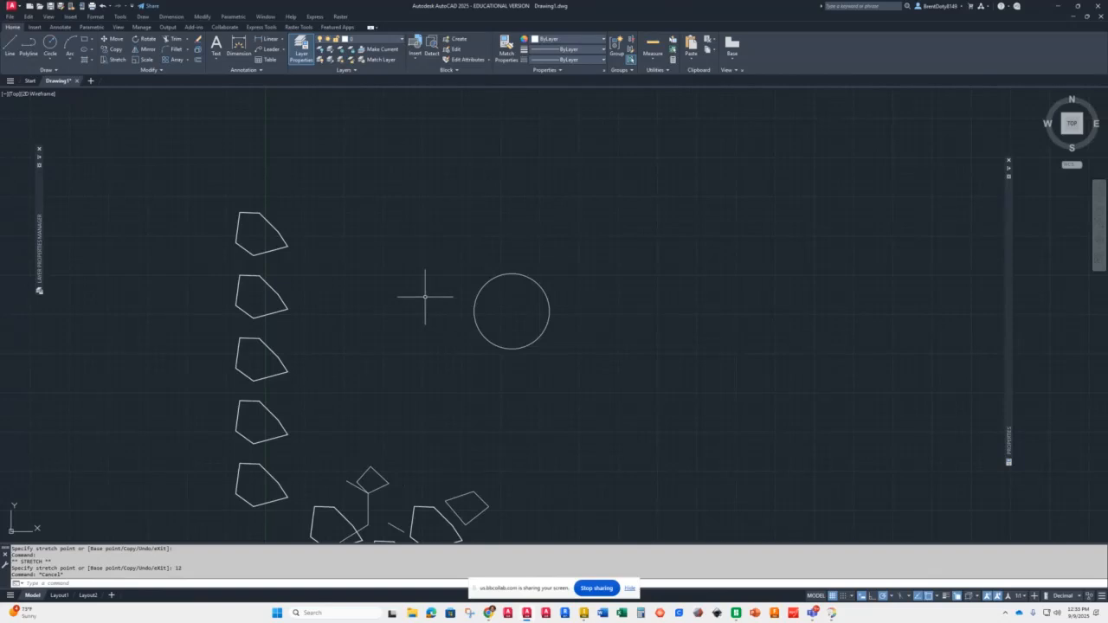
# Step: Draw a circle by center and diameter 12 above and to the right of the radius-12 circle
pyautogui.scroll(-3, 404, 297)
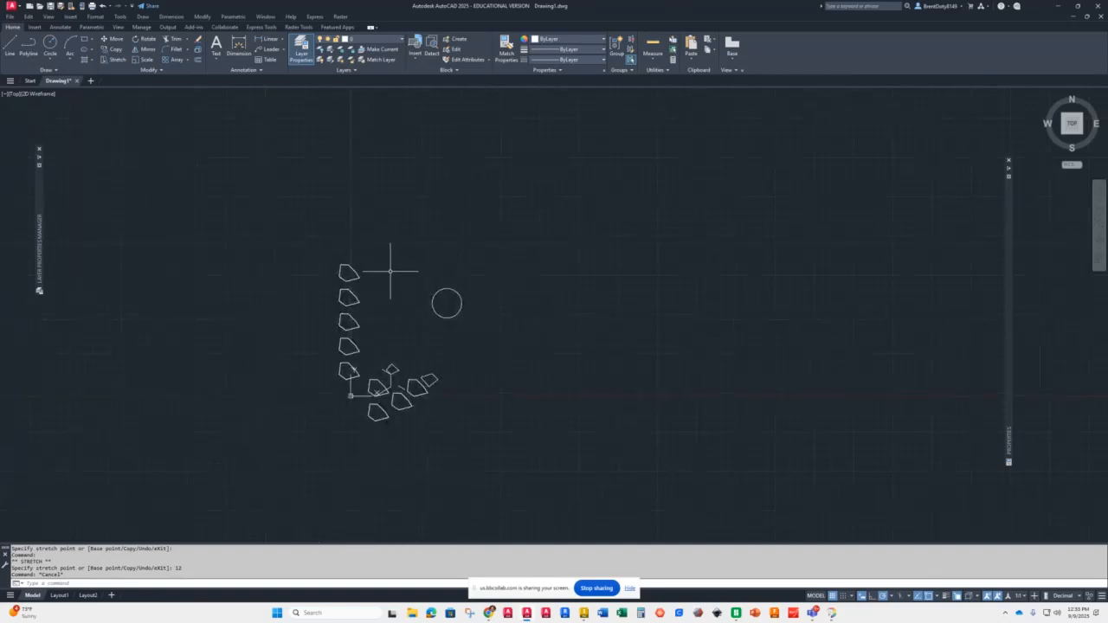
pyautogui.scroll(3, 399, 286)
pyautogui.scroll(-2, 395, 281)
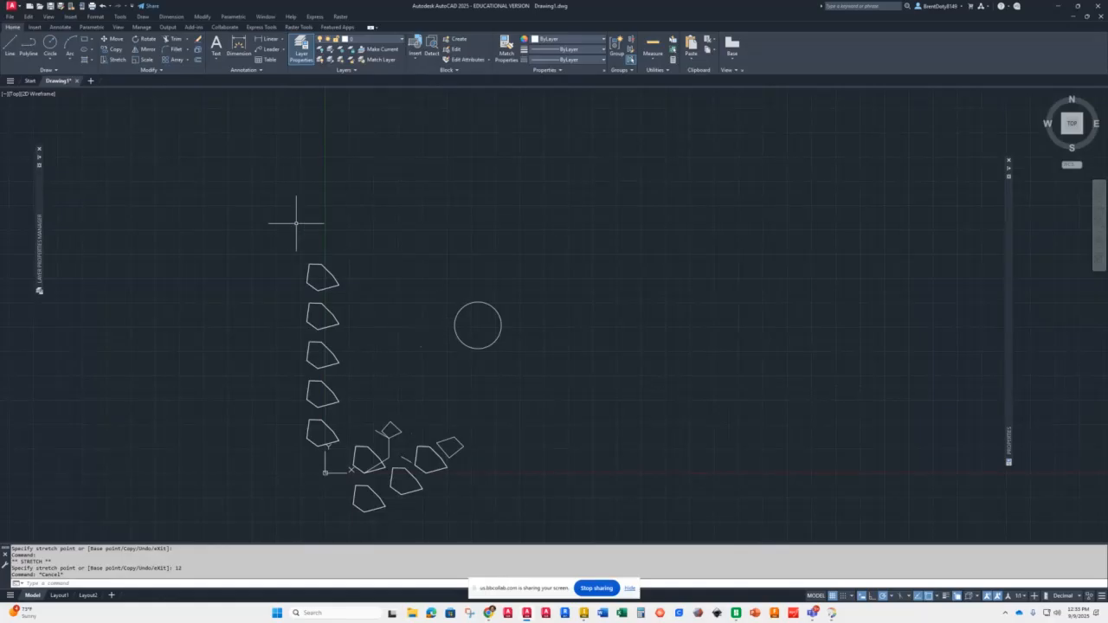
pyautogui.click(47, 59)
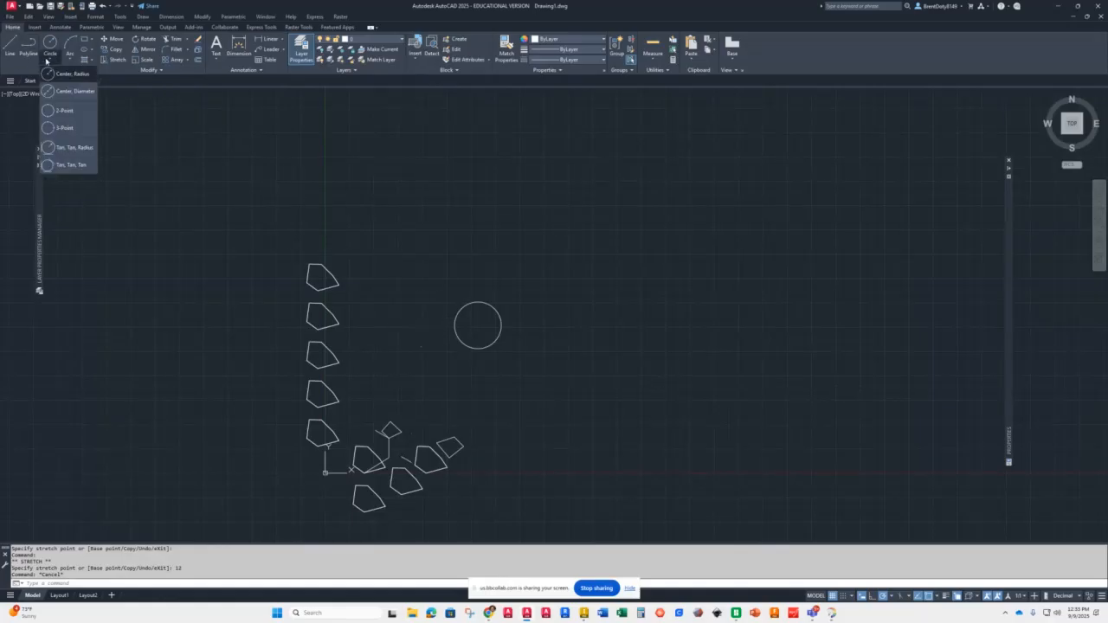
pyautogui.click(65, 94)
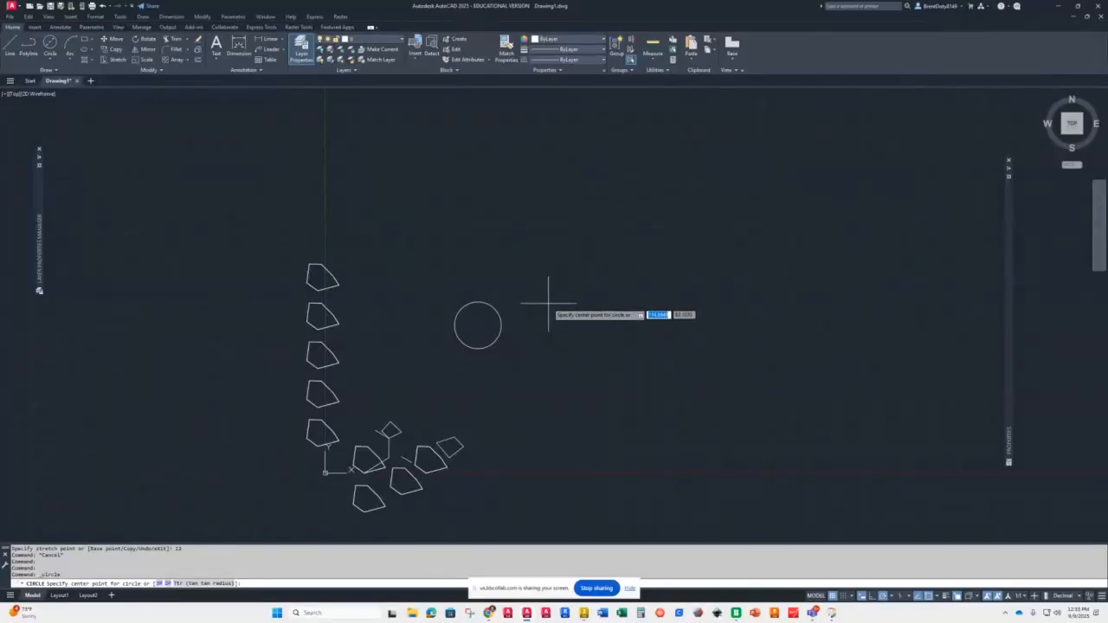
pyautogui.click(564, 236)
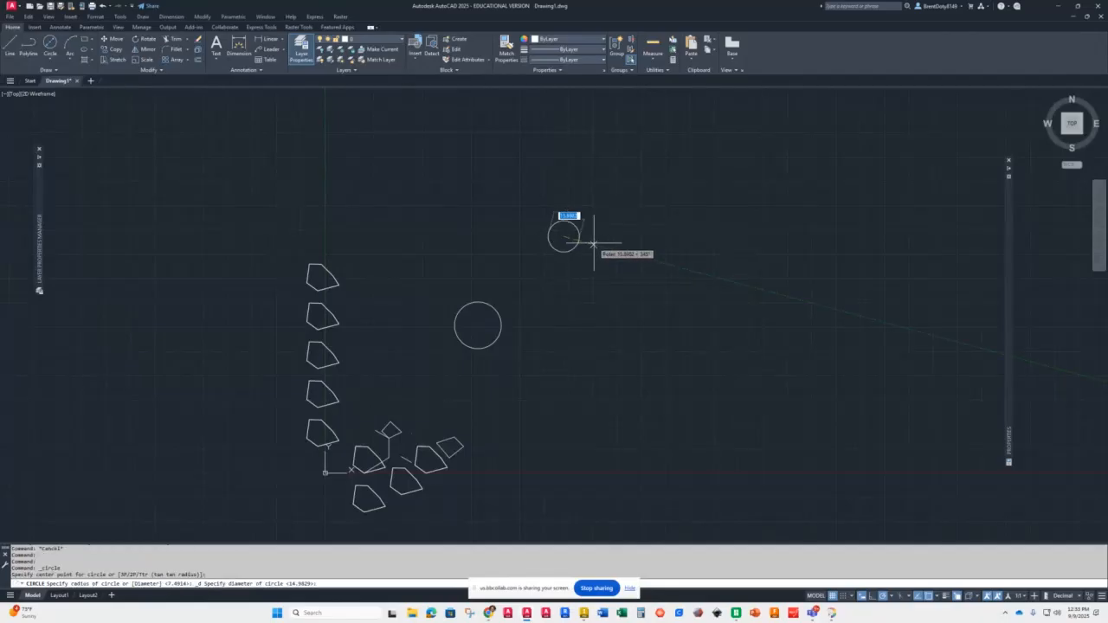
pyautogui.write('12')
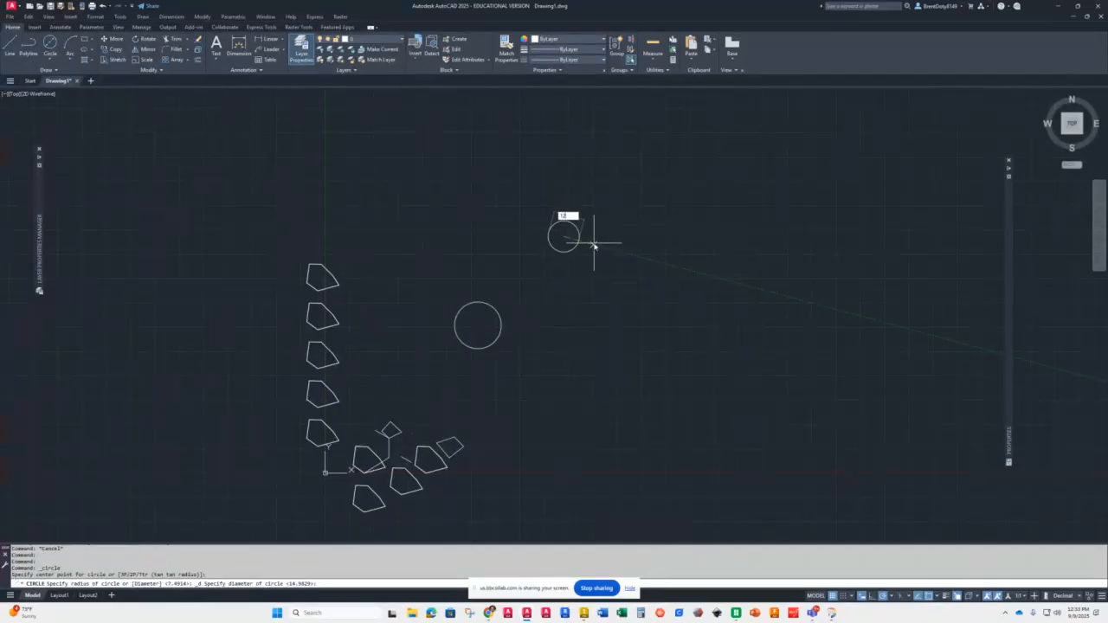
pyautogui.press('Return')
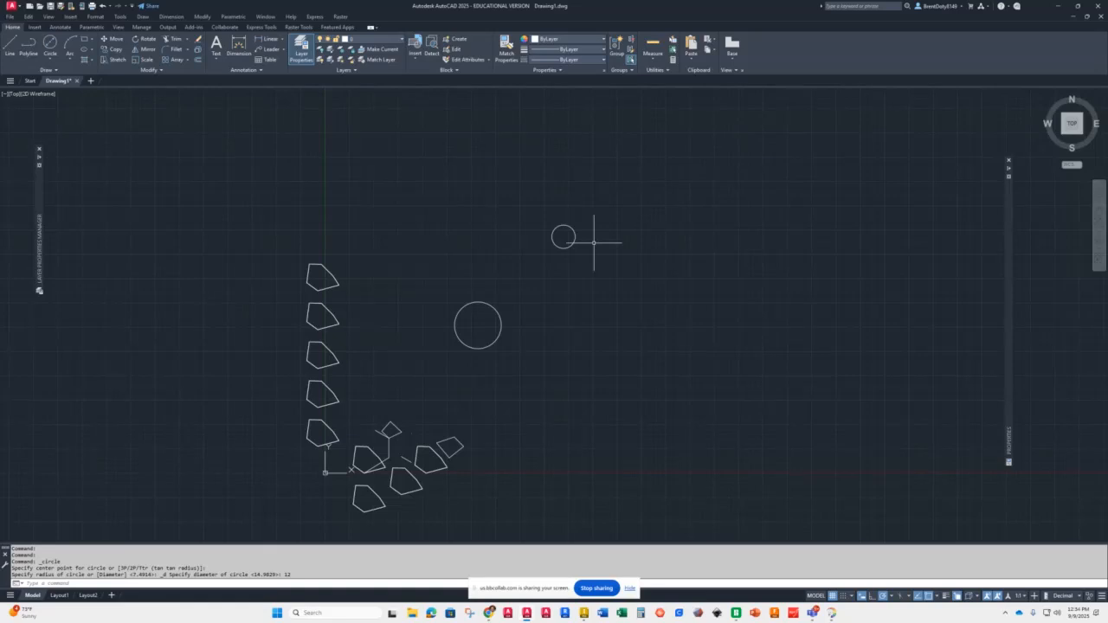
# Step: Draw another center-diameter circle, picking its diameter freehand, further to the right
pyautogui.click(50, 42)
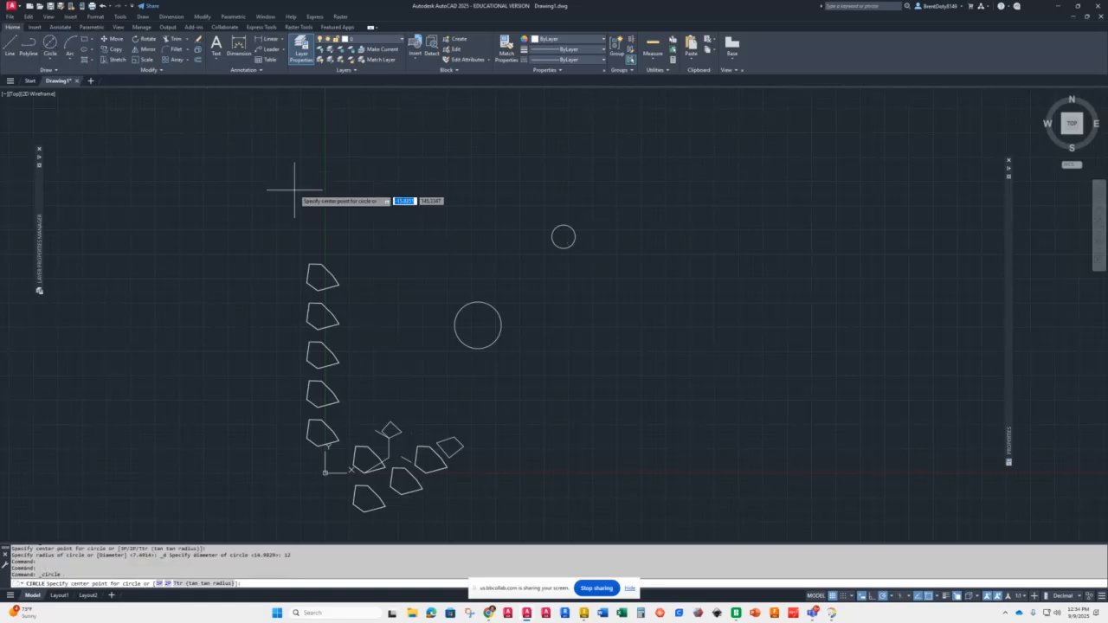
pyautogui.click(704, 292)
pyautogui.click(746, 294)
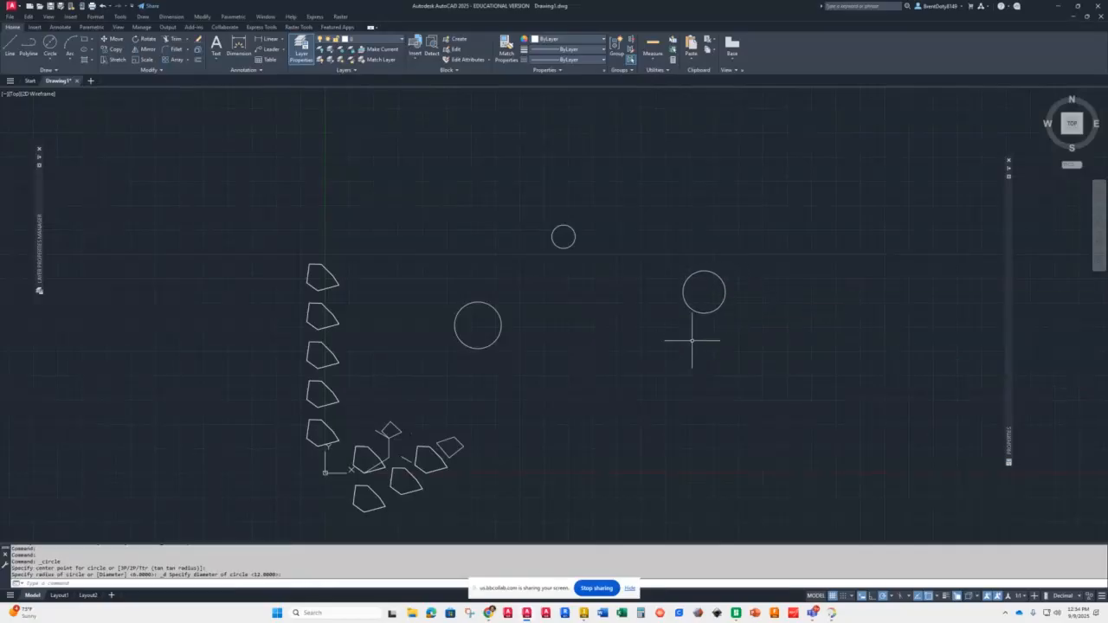
# Step: Draw a circle of diameter 25 centered to the right of the radius-12 circle
pyautogui.press('Return')
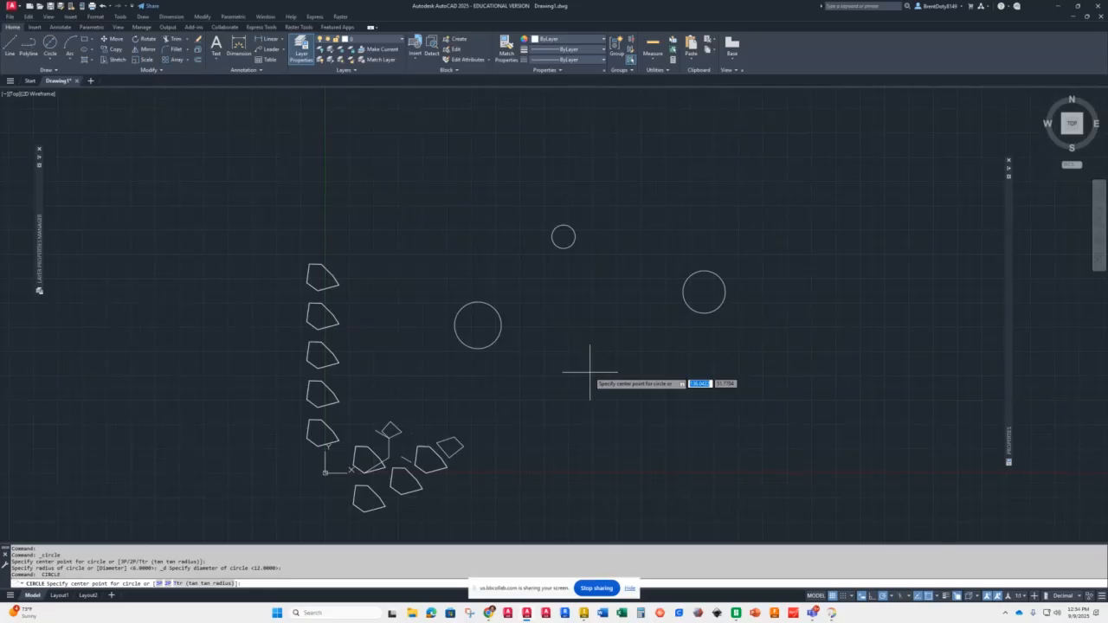
pyautogui.click(598, 326)
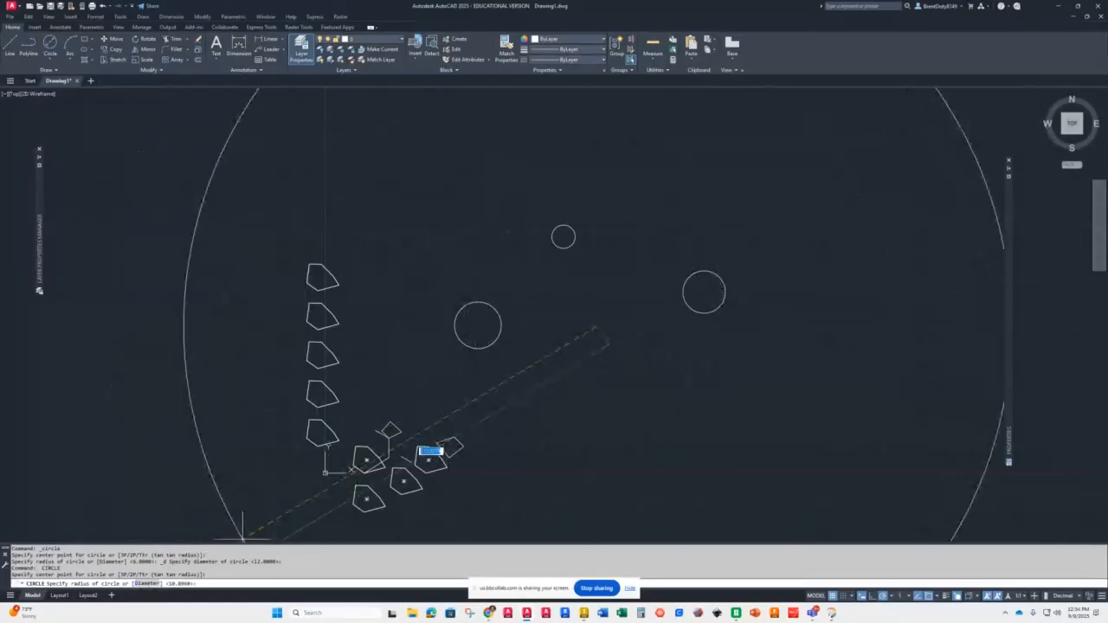
pyautogui.click(143, 584)
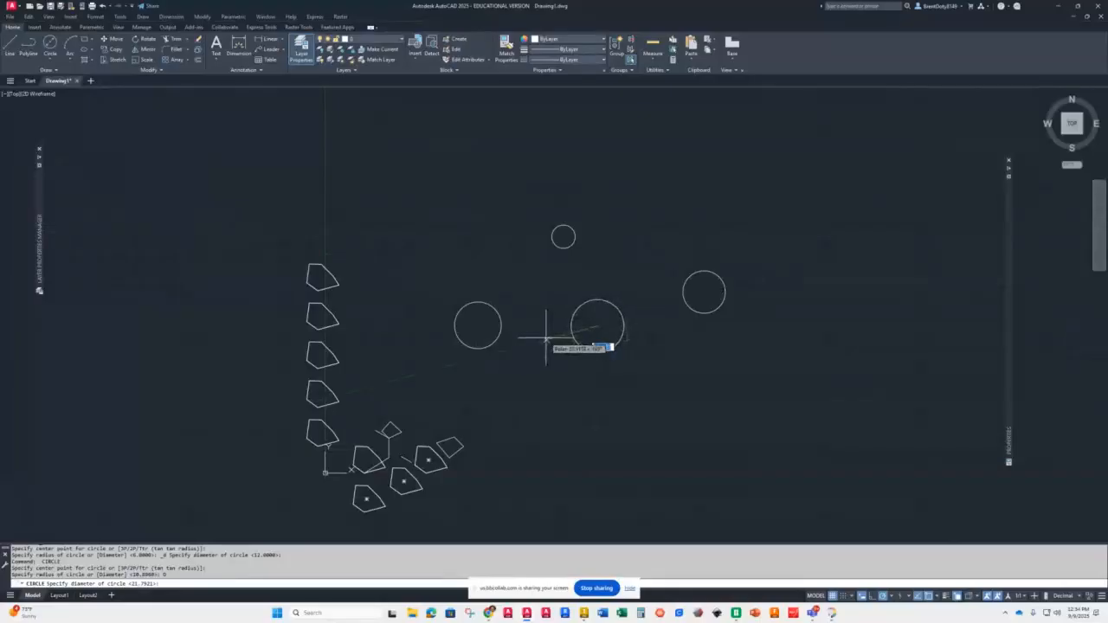
pyautogui.write('20')
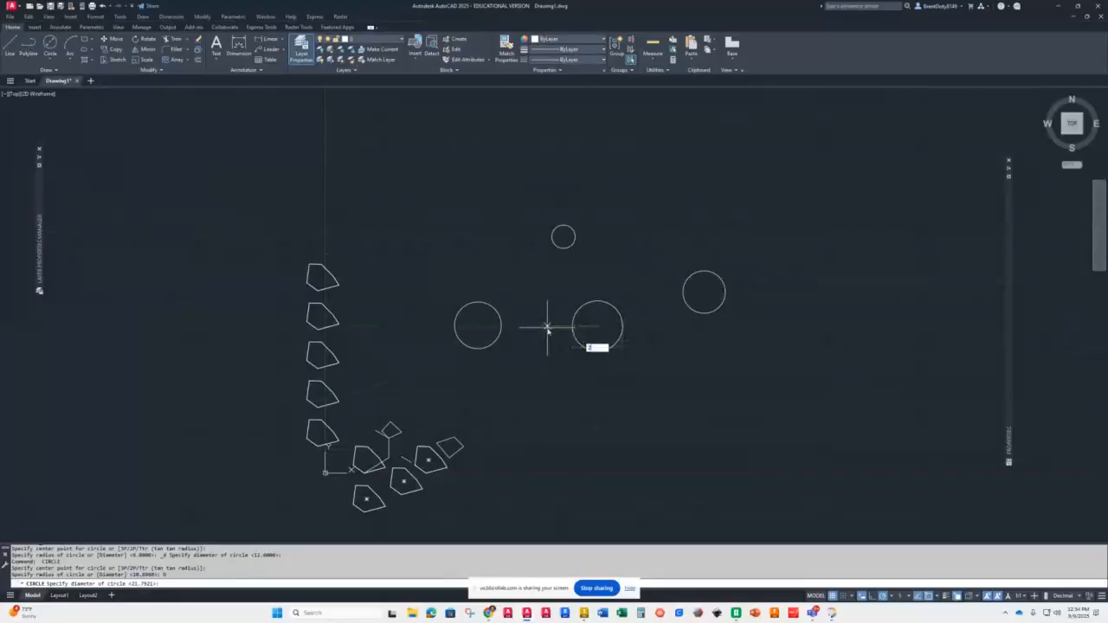
pyautogui.press('Return')
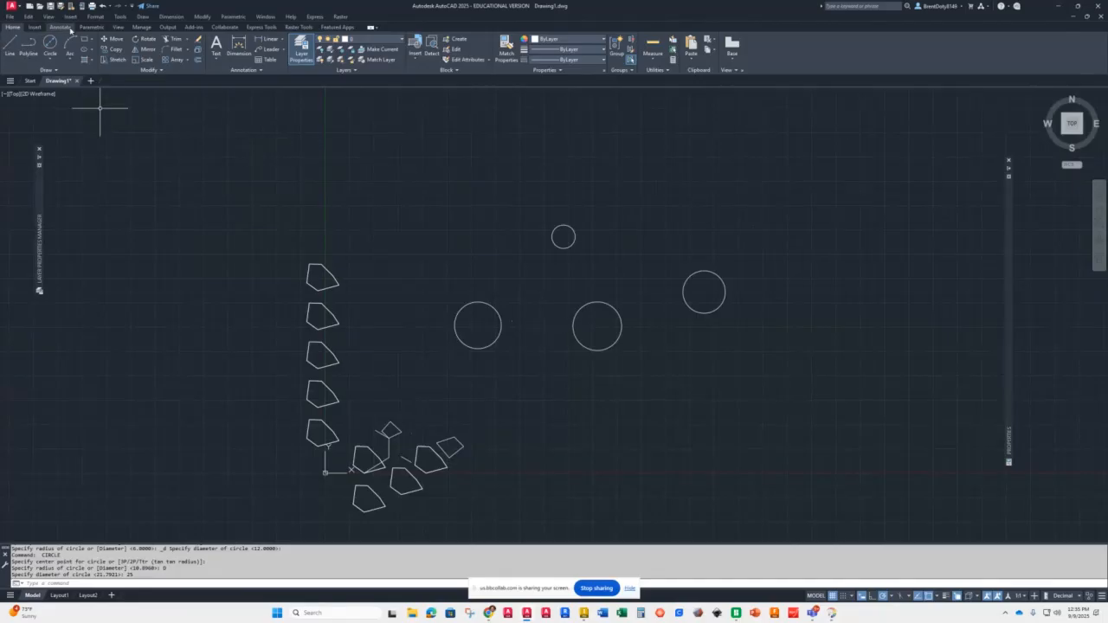
# Step: Draw a 2-Point circle spanning the gap between the radius-12 circle and the diameter-25 circle, touching both
pyautogui.click(51, 62)
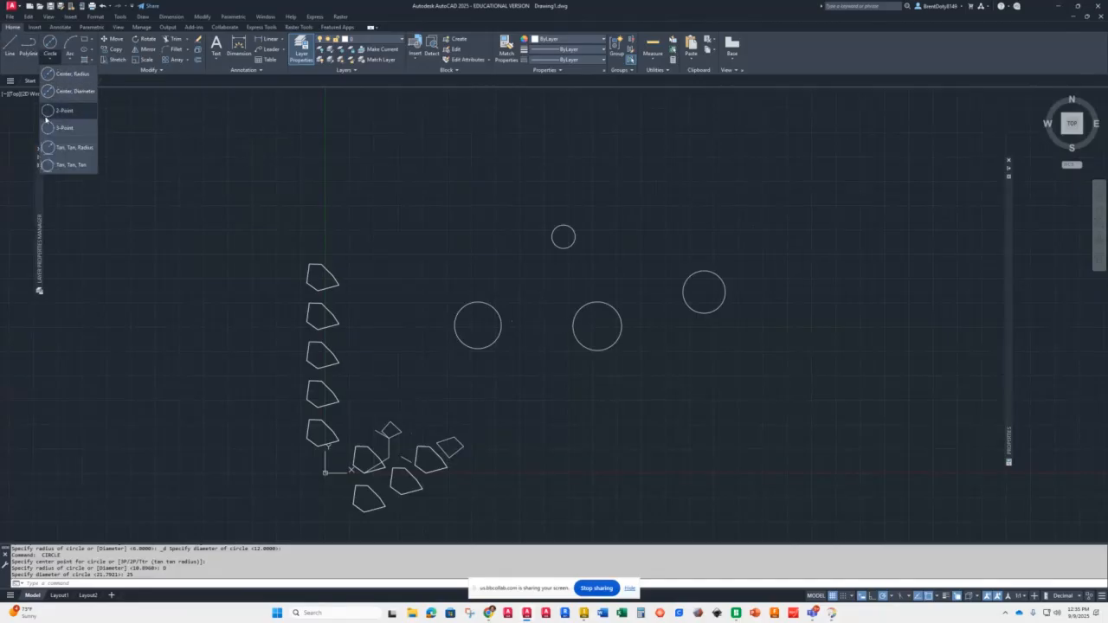
pyautogui.click(52, 111)
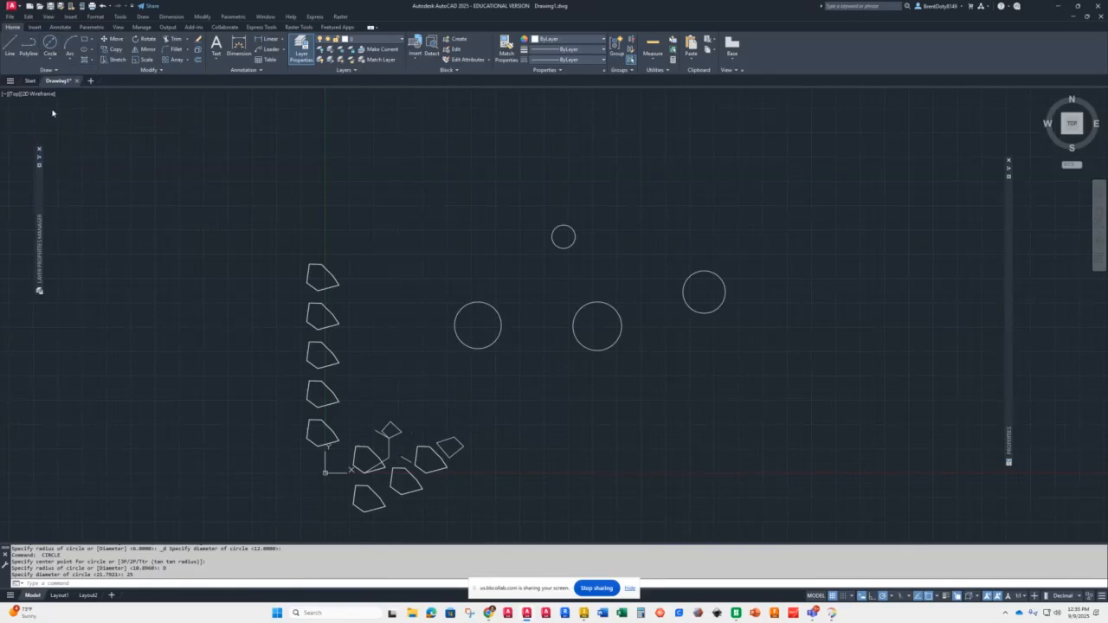
pyautogui.click(501, 325)
pyautogui.click(573, 326)
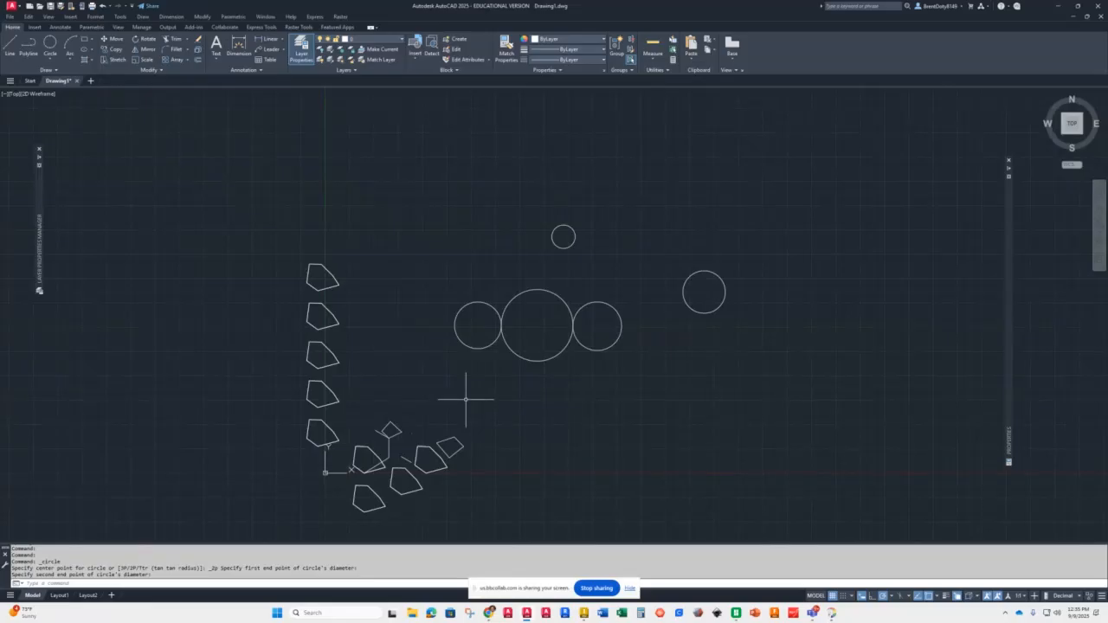
# Step: Draw a 3-Point circle through two pentagon corners and the left quadrant of the radius-12 circle
pyautogui.click(50, 59)
pyautogui.click(54, 128)
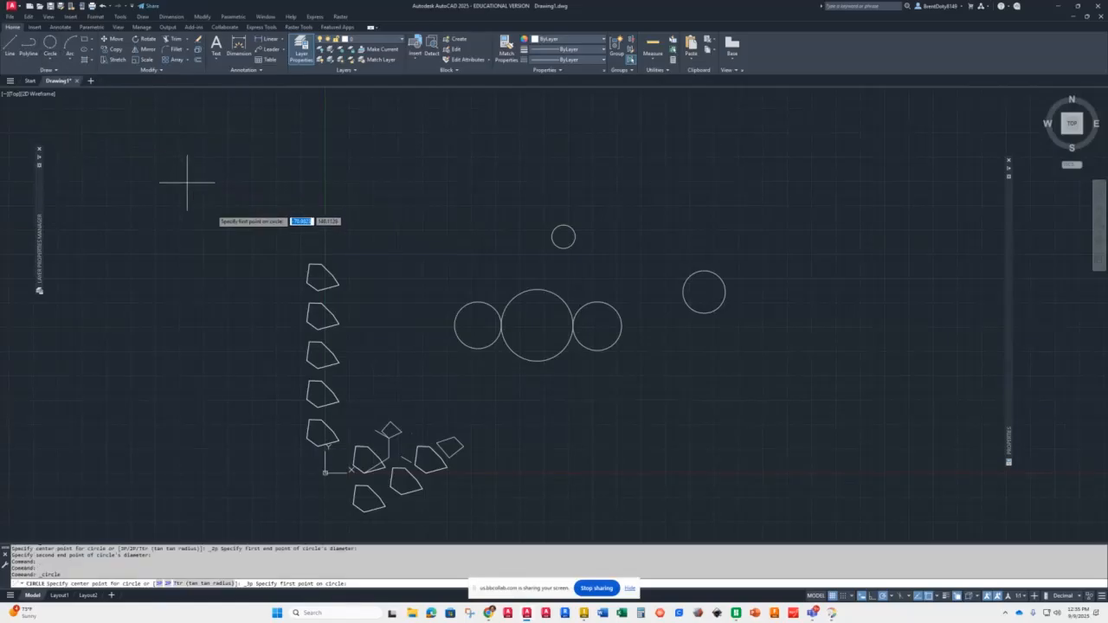
pyautogui.click(338, 284)
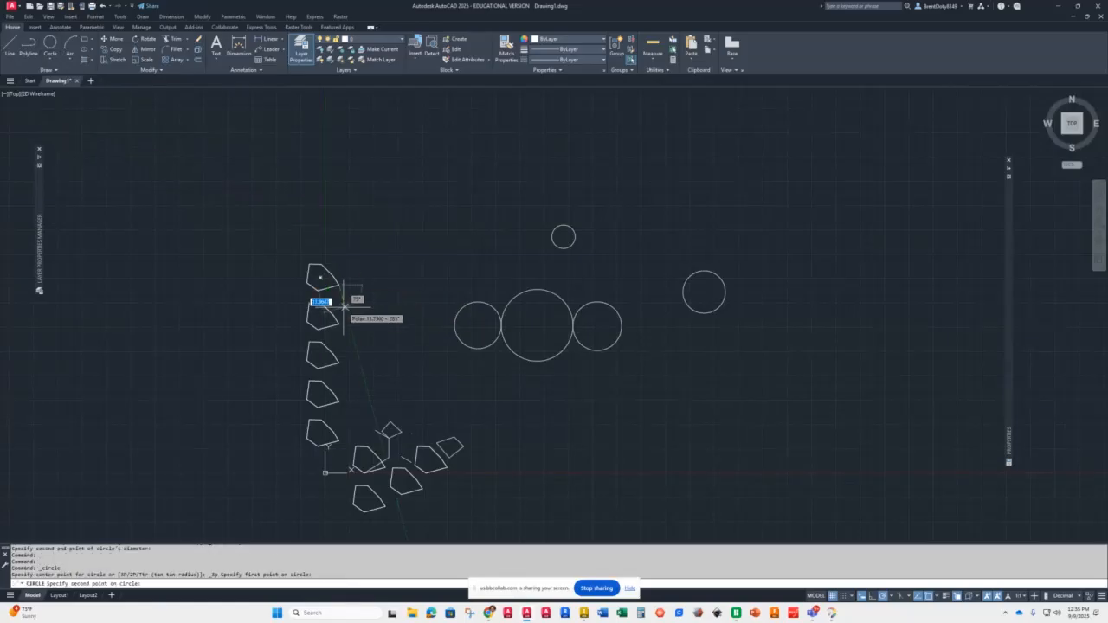
pyautogui.click(337, 316)
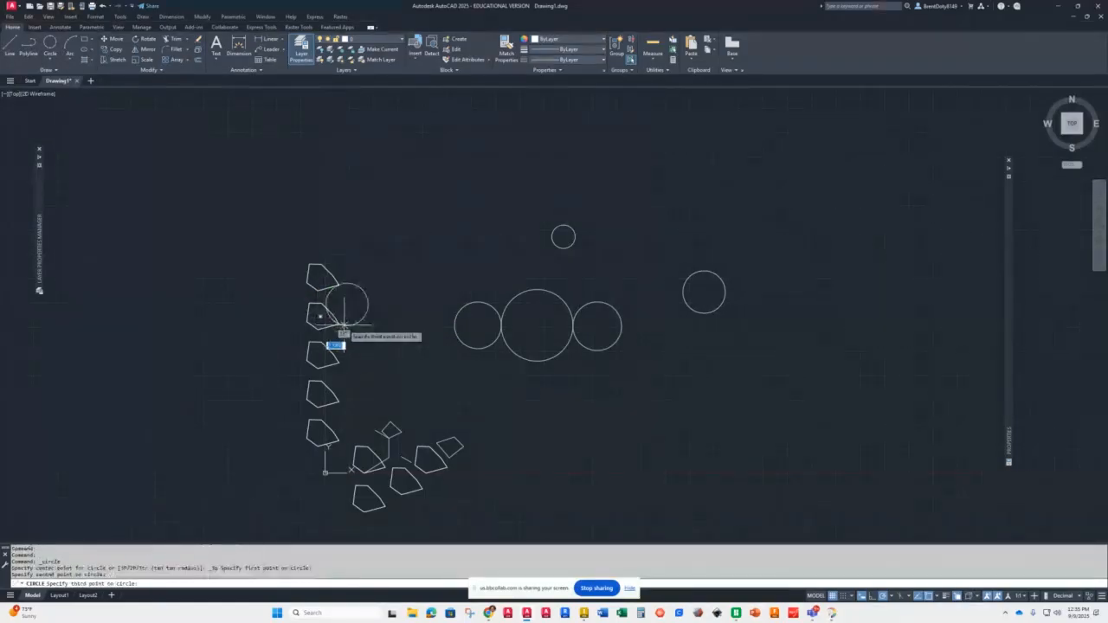
pyautogui.click(455, 322)
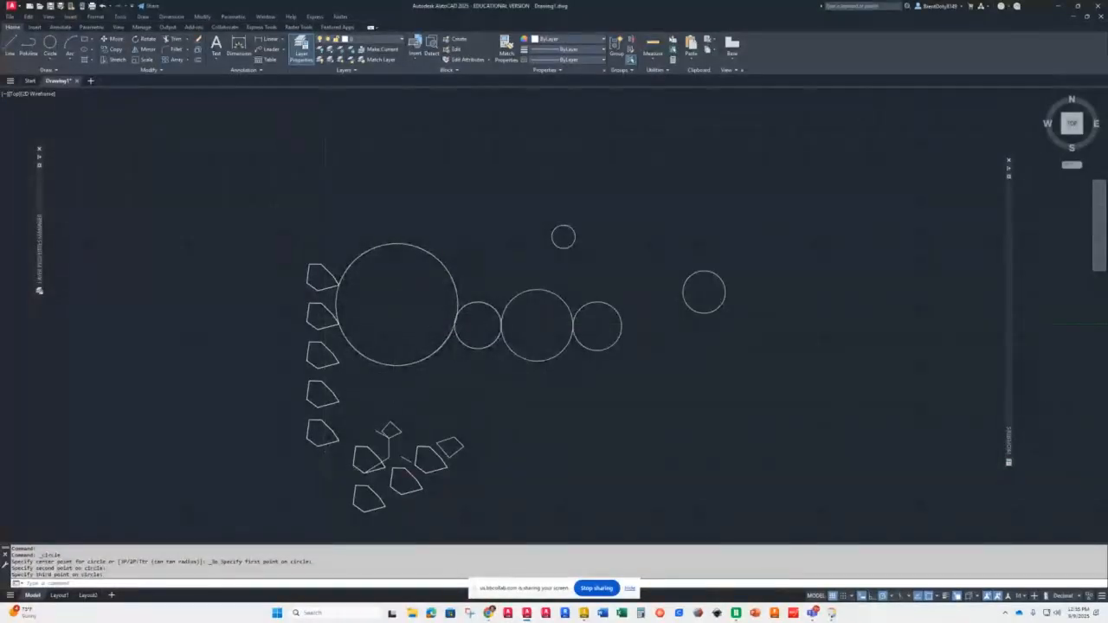
# Step: Draw a Tan-Tan-Radius circle of radius 20 tangent to the large circle and the middle circle of the row
pyautogui.scroll(-5, 470, 322)
pyautogui.scroll(9, 459, 322)
pyautogui.scroll(6, 454, 322)
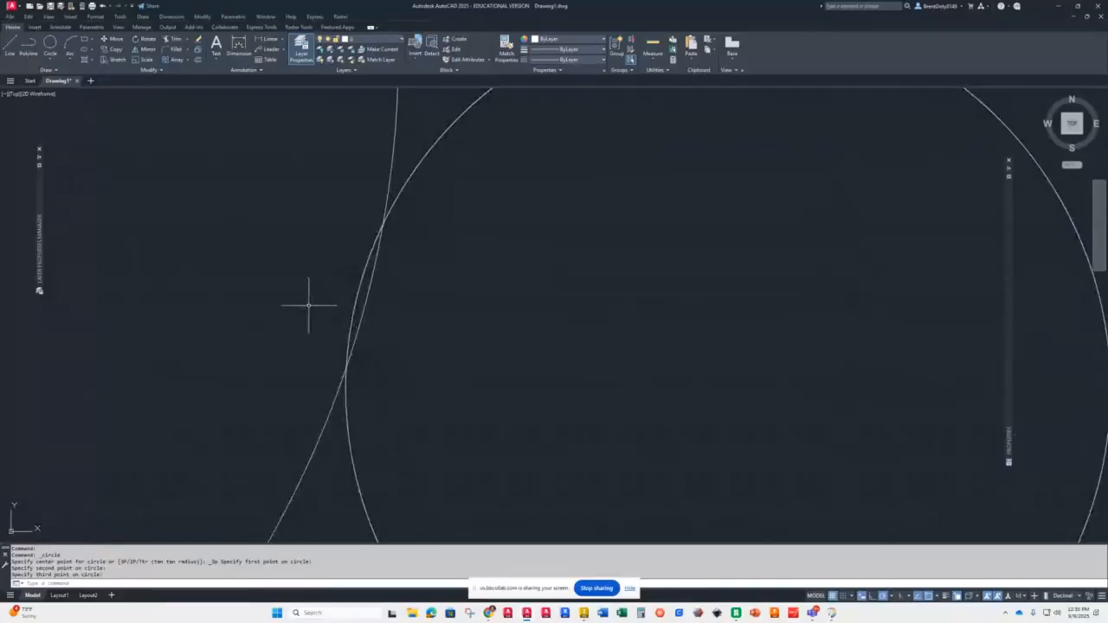
pyautogui.scroll(-6, 308, 305)
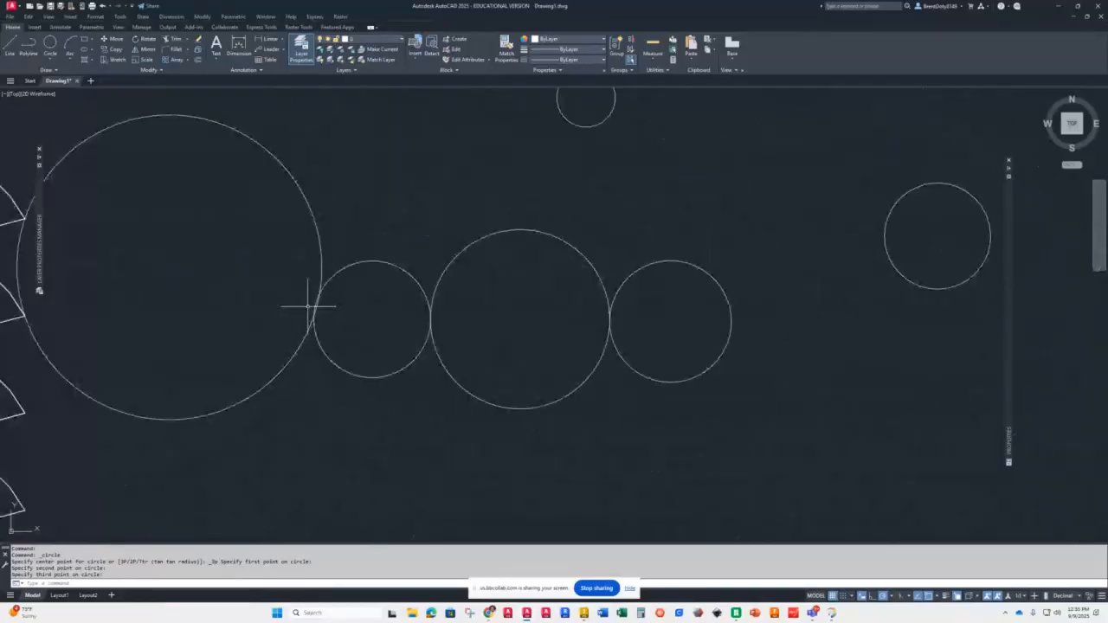
pyautogui.scroll(-2, 307, 305)
pyautogui.scroll(-2, 307, 306)
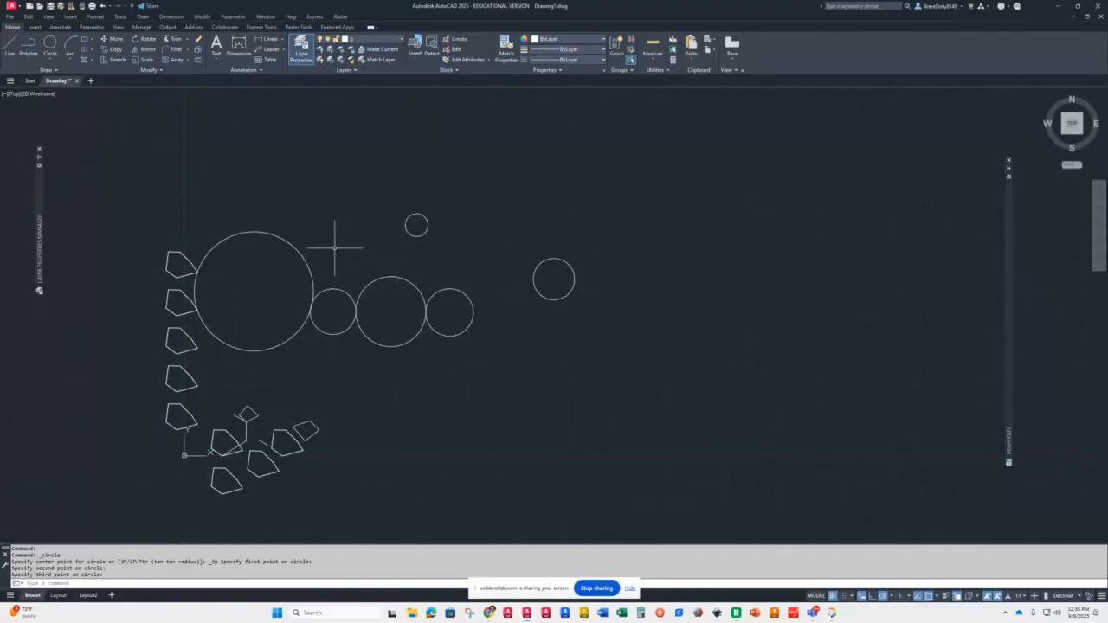
pyautogui.click(49, 58)
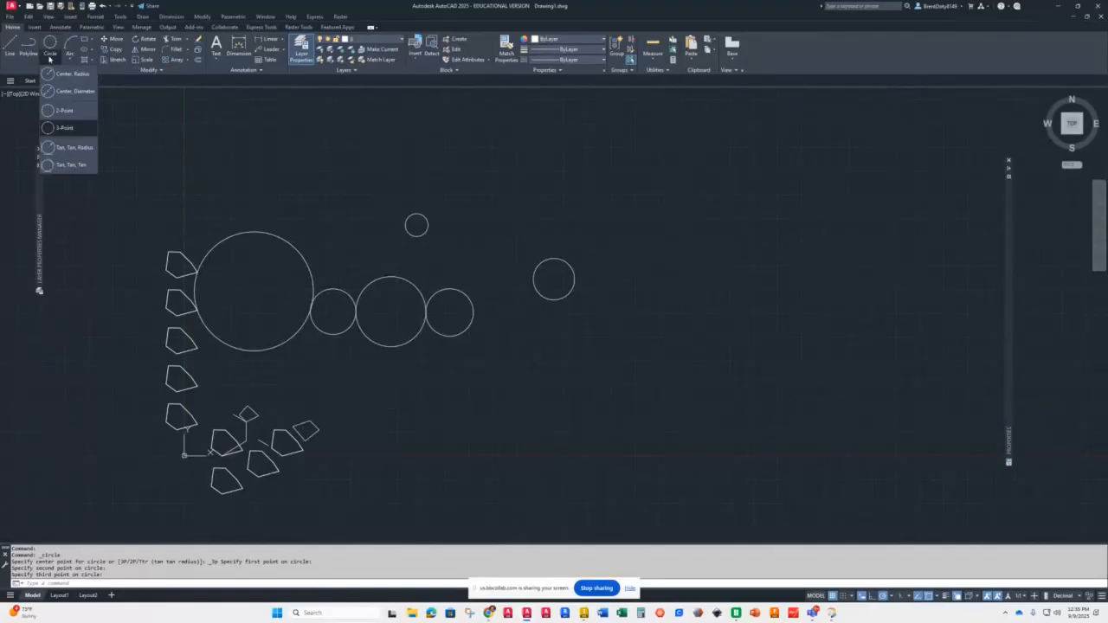
pyautogui.click(55, 147)
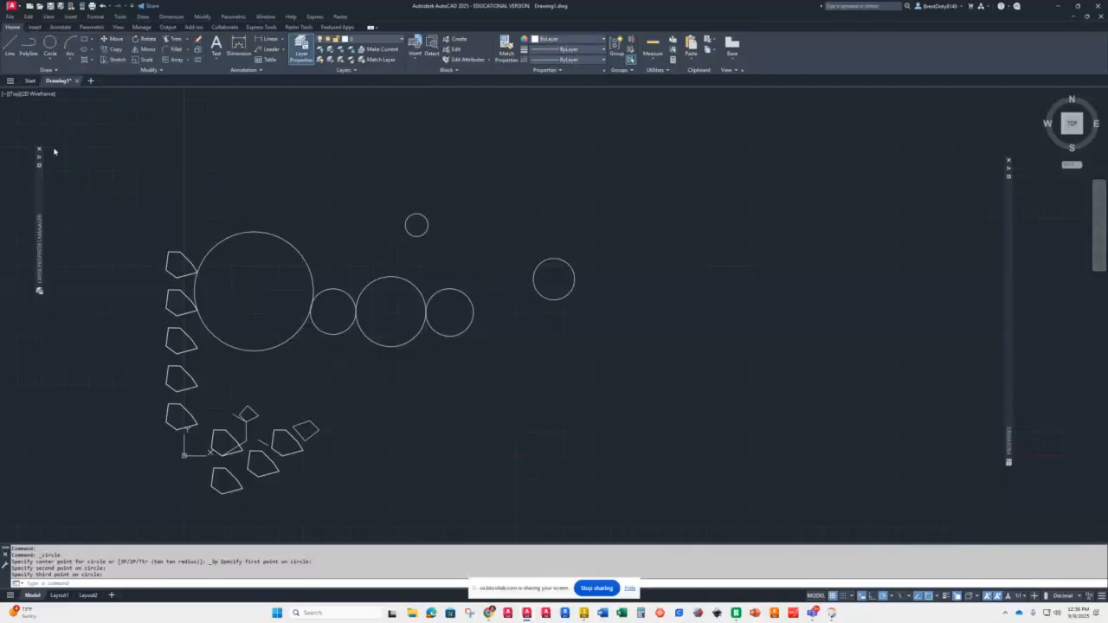
pyautogui.click(302, 247)
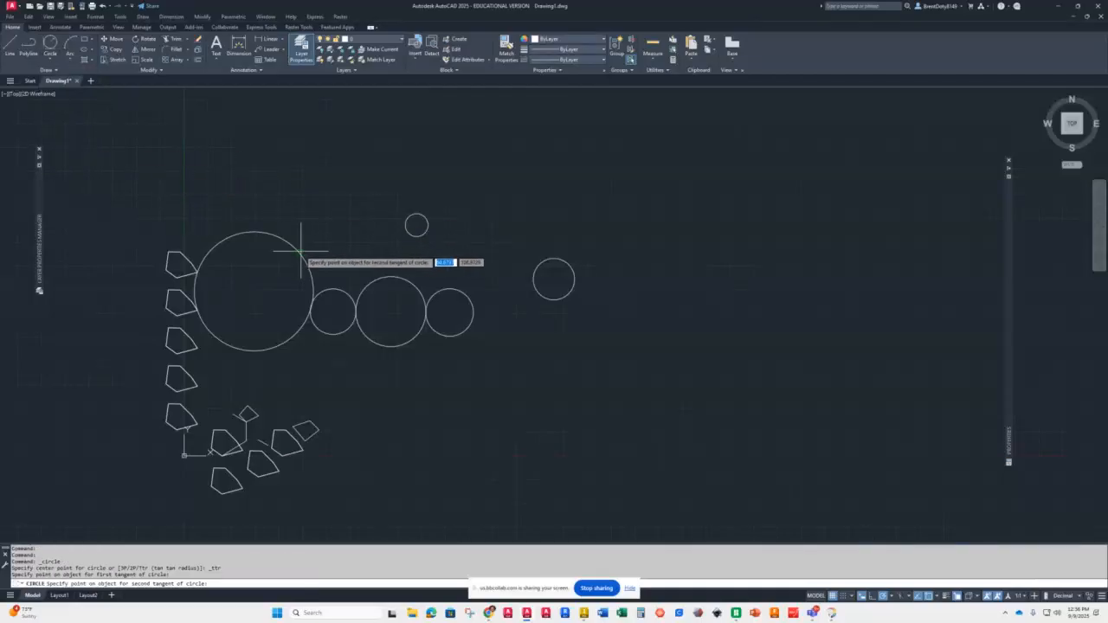
pyautogui.click(367, 279)
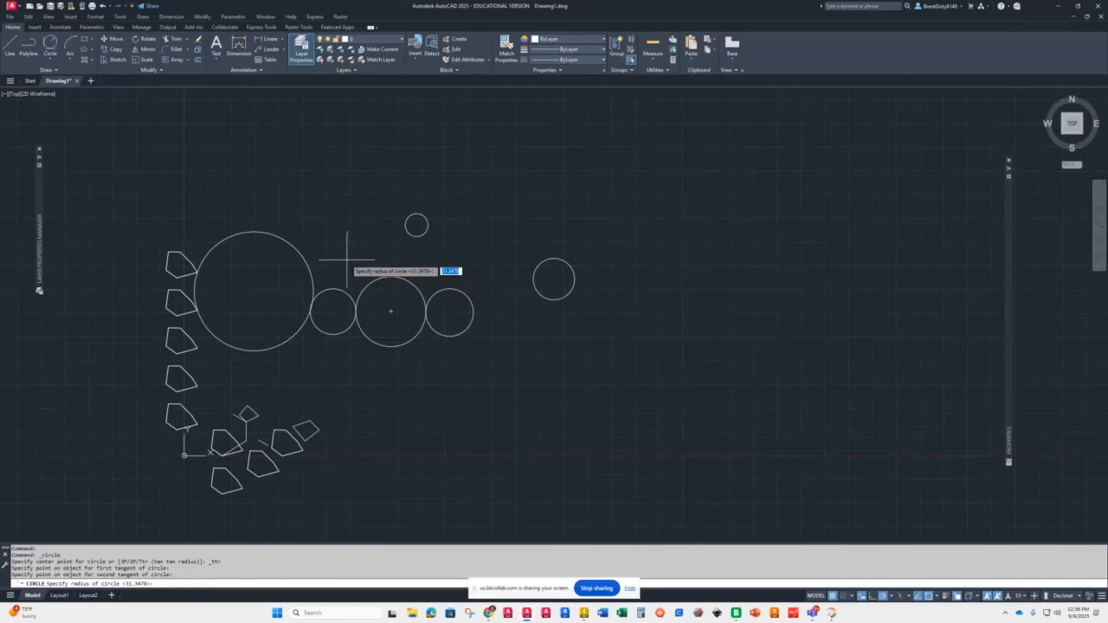
pyautogui.write('20')
pyautogui.press('Return')
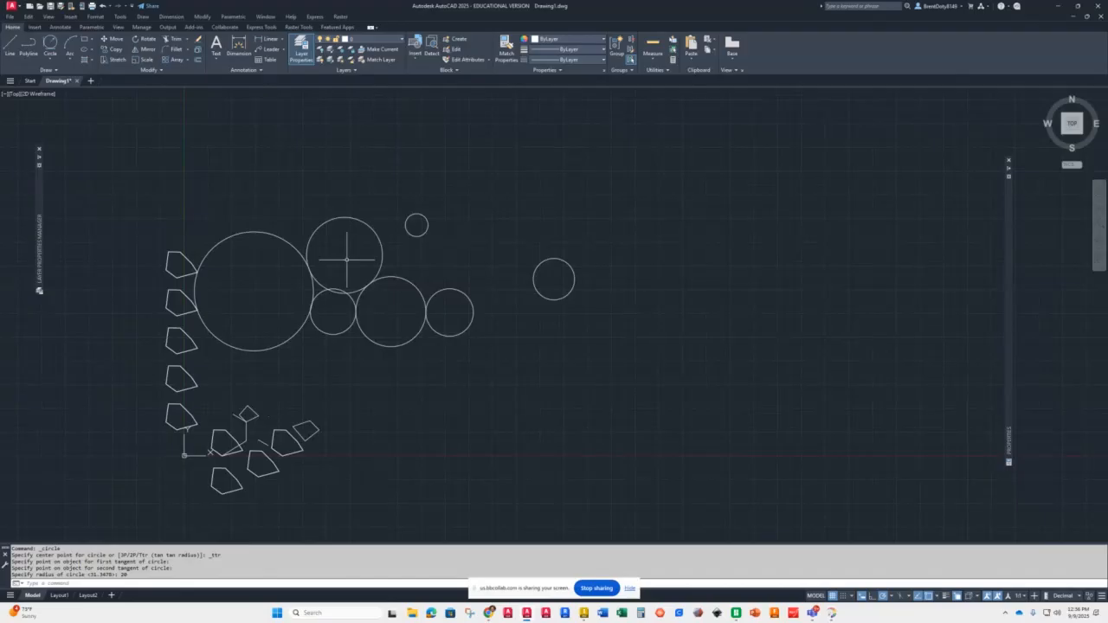
pyautogui.scroll(-5, 336, 244)
pyautogui.scroll(2, 333, 248)
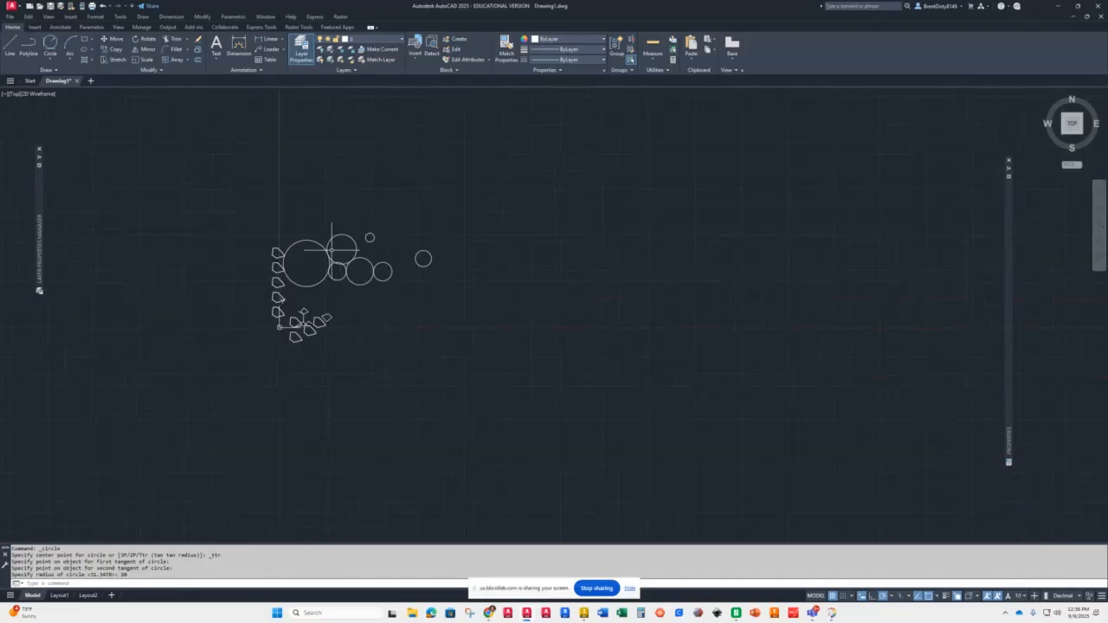
pyautogui.scroll(8, 332, 250)
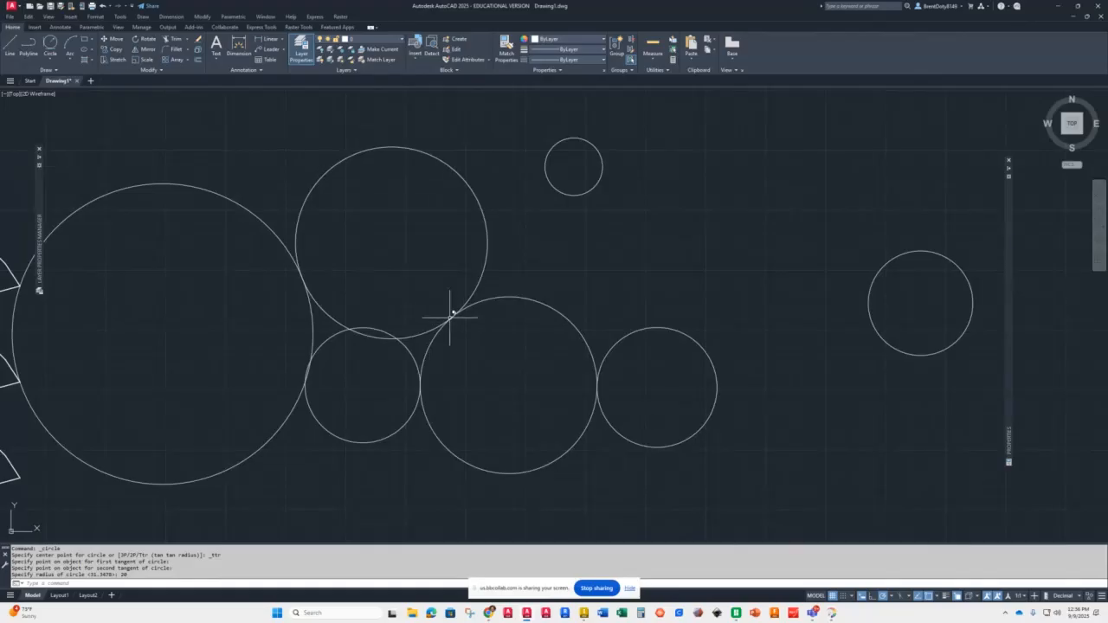
pyautogui.scroll(-2, 449, 317)
pyautogui.scroll(4, 383, 317)
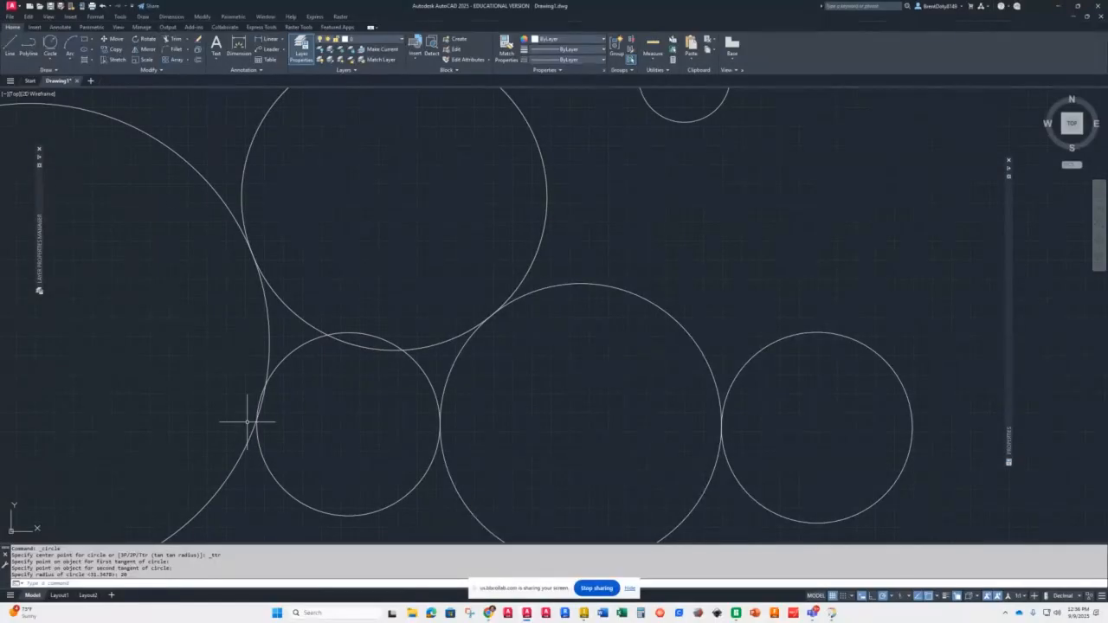
pyautogui.click(291, 358)
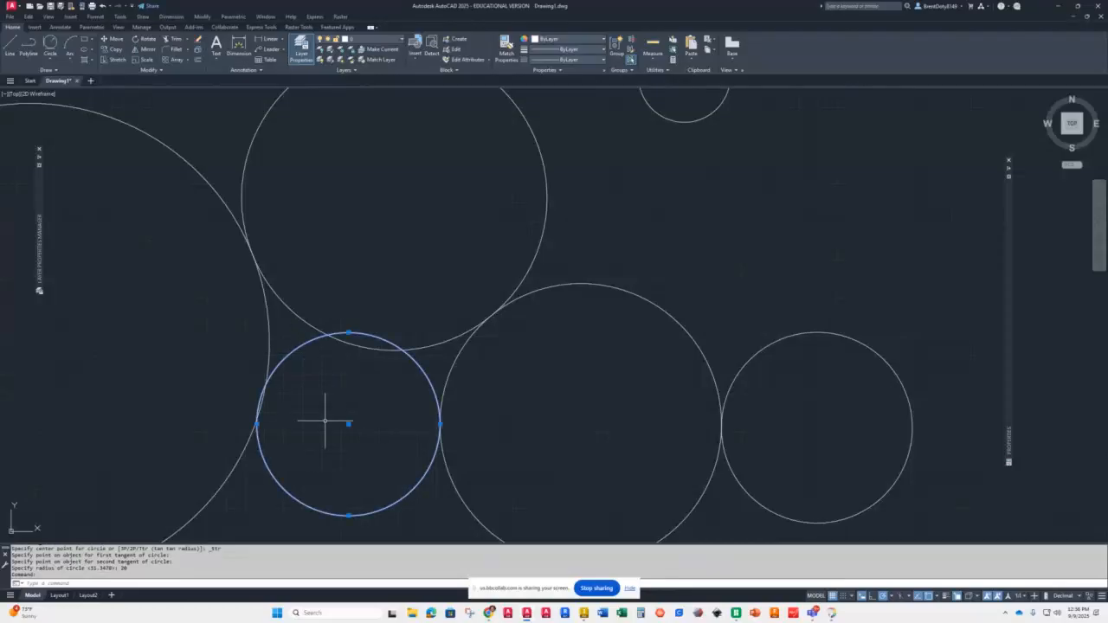
pyautogui.press('Delete')
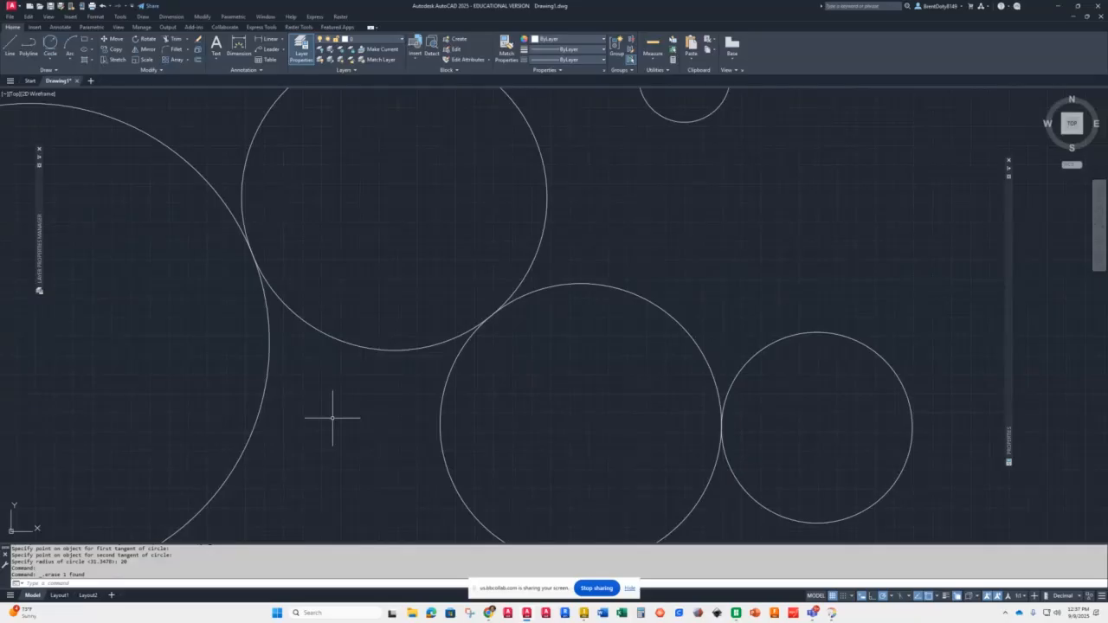
pyautogui.write('c')
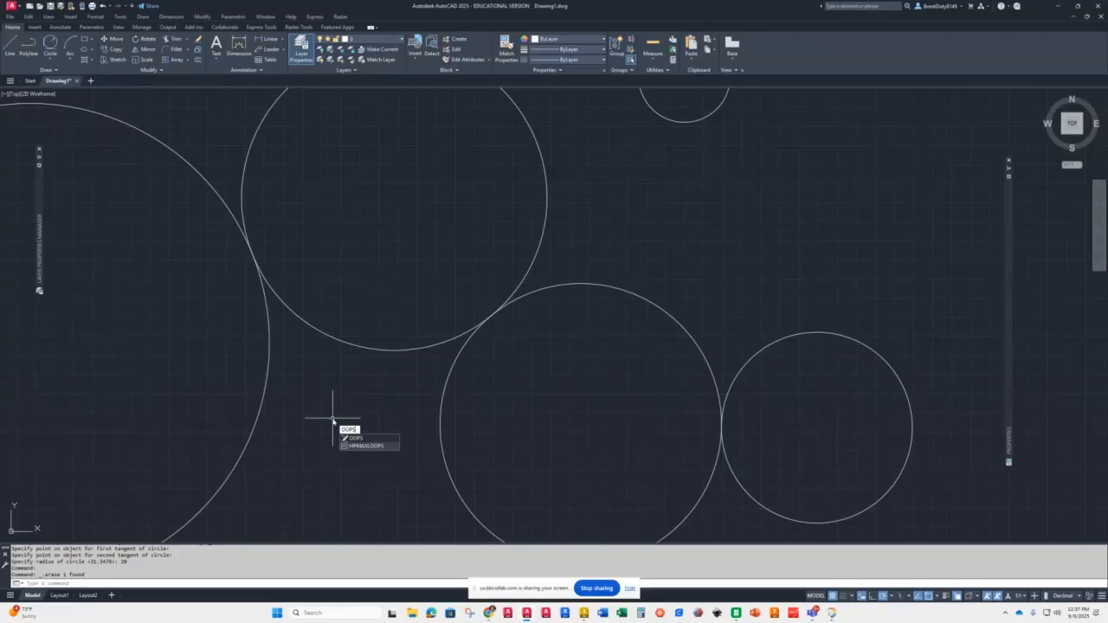
pyautogui.press('Return')
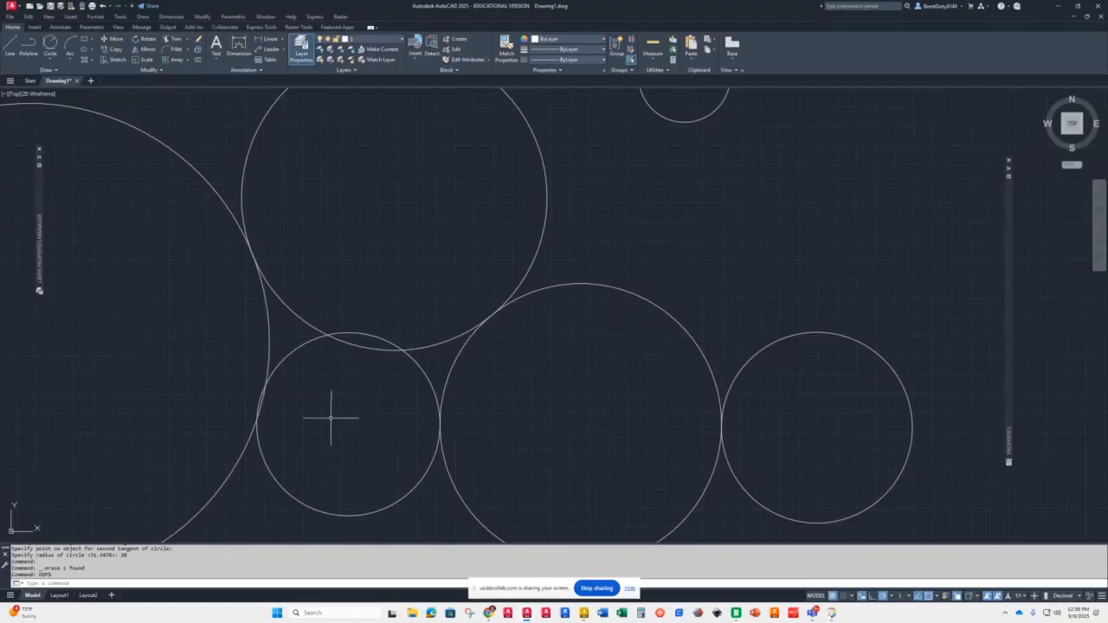
# Step: Replace the small 2-Point circle with a Tan-Tan-Tan circle tangent to the large circle, the radius-20 circle and the middle circle
pyautogui.click(288, 493)
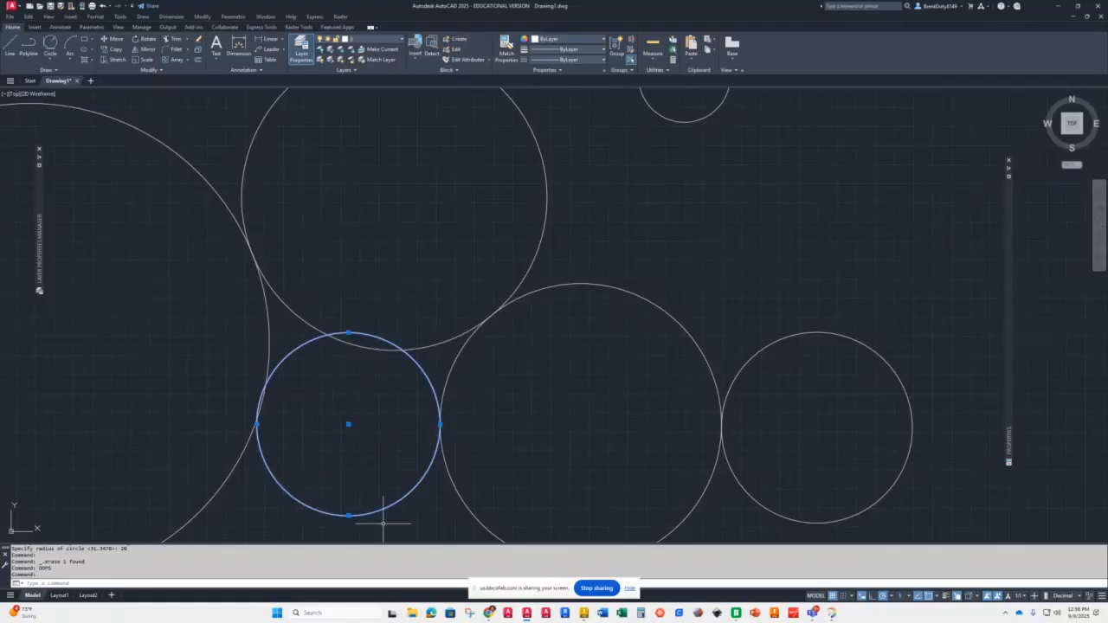
pyautogui.press('Delete')
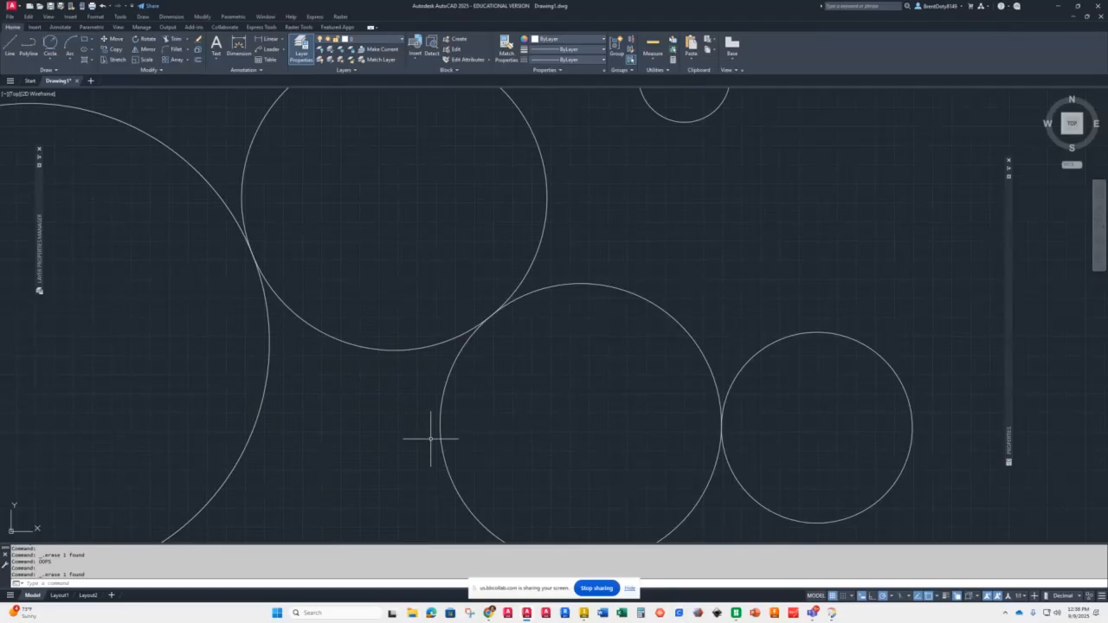
pyautogui.click(50, 59)
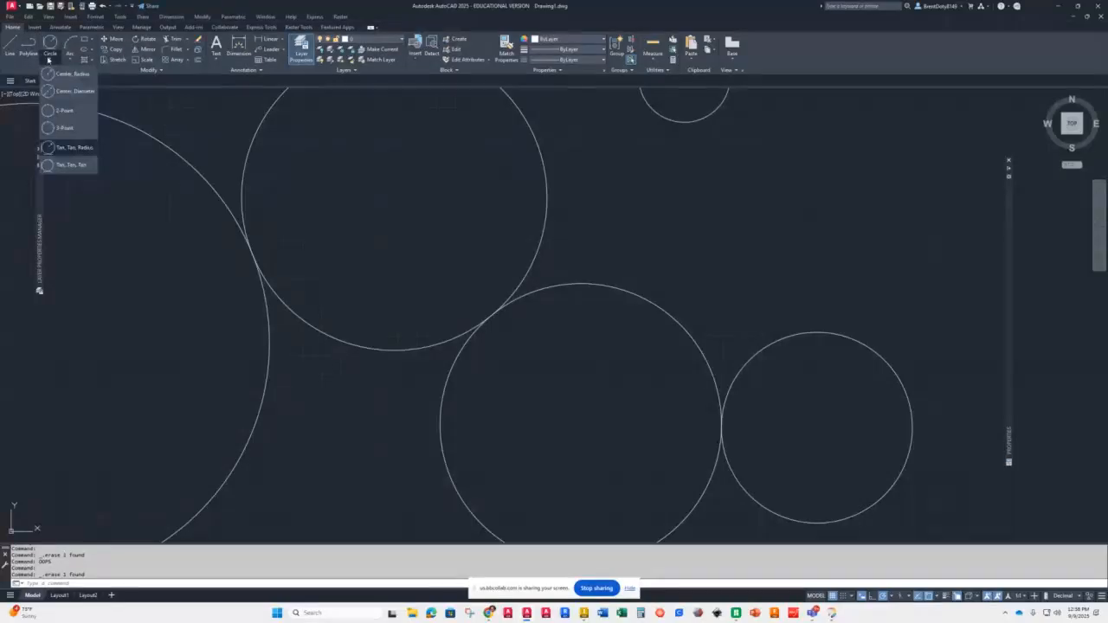
pyautogui.click(55, 166)
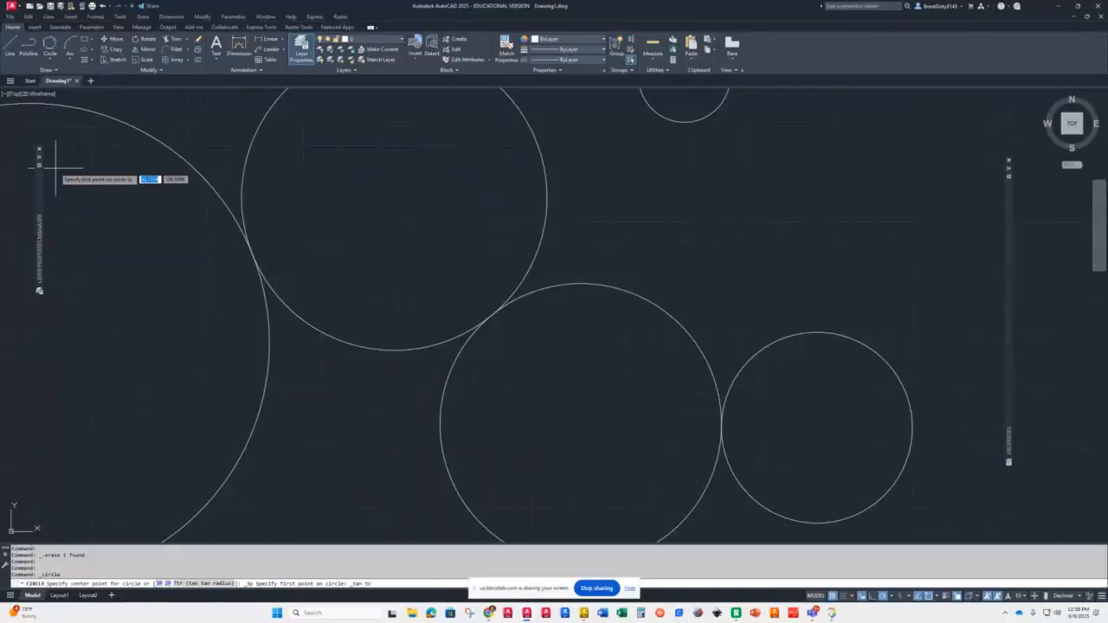
pyautogui.click(263, 396)
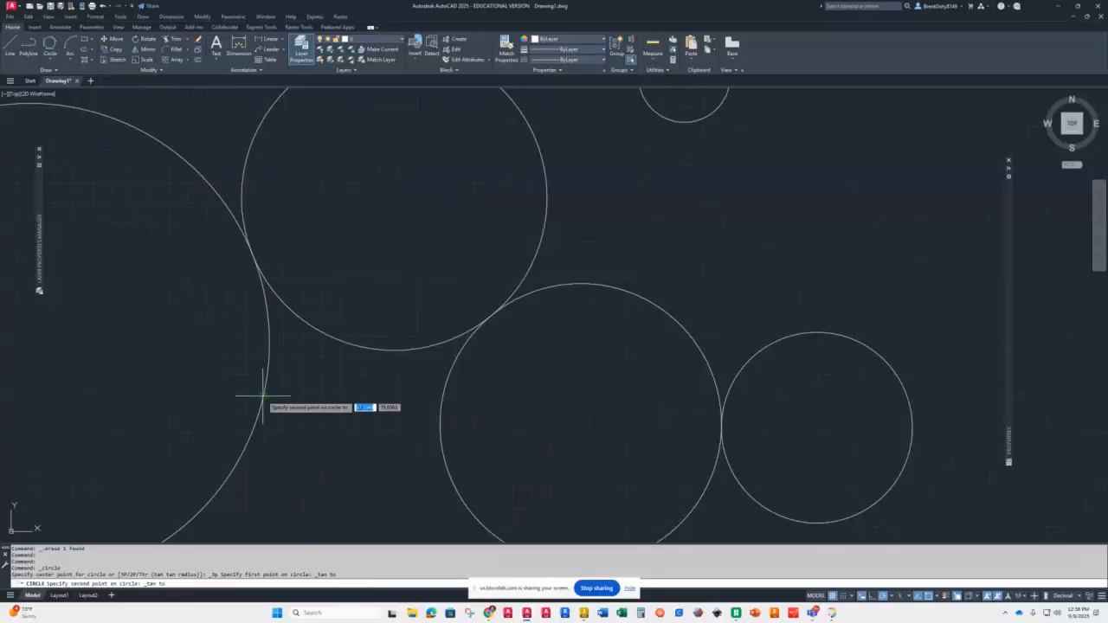
pyautogui.click(362, 350)
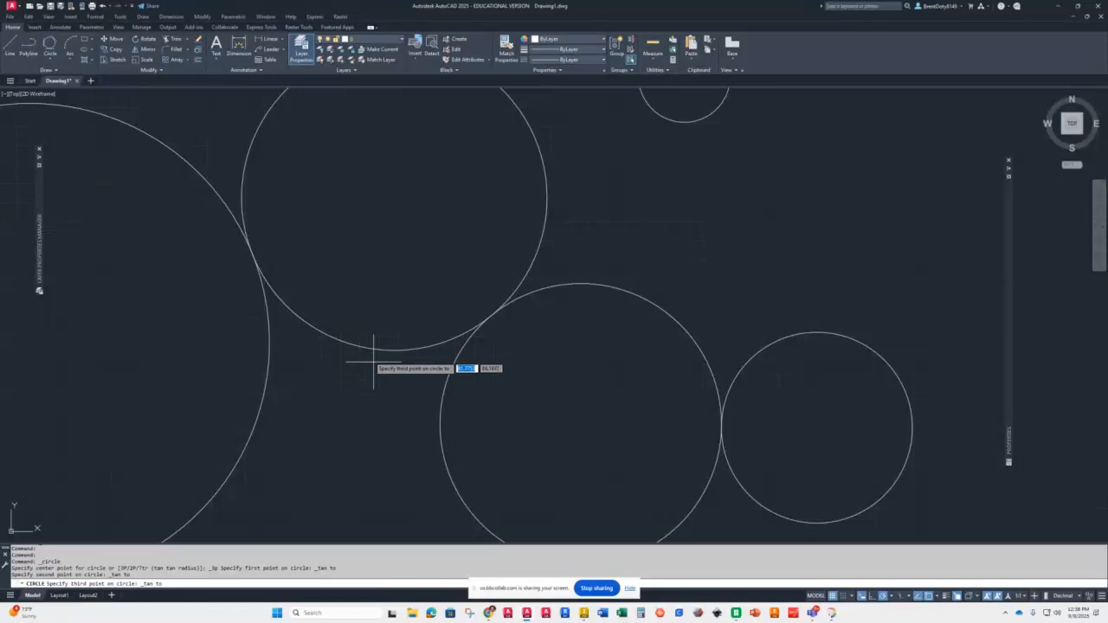
pyautogui.click(436, 430)
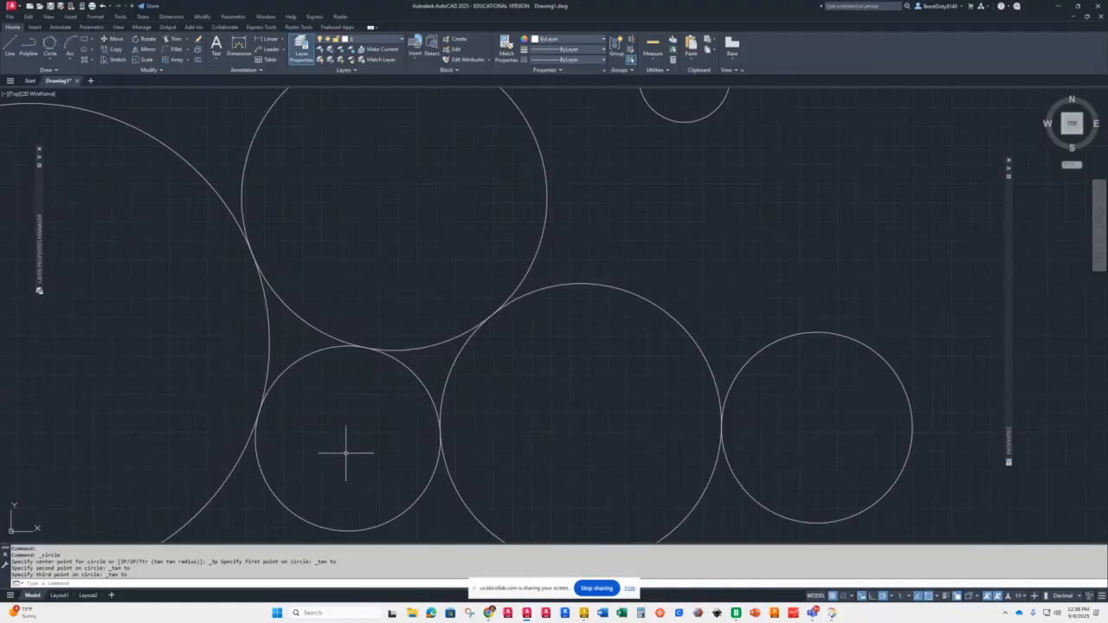
# Step: Trim away the small top circle and the overlapping arcs between the large, radius-20 and middle circles
pyautogui.scroll(-4, 395, 416)
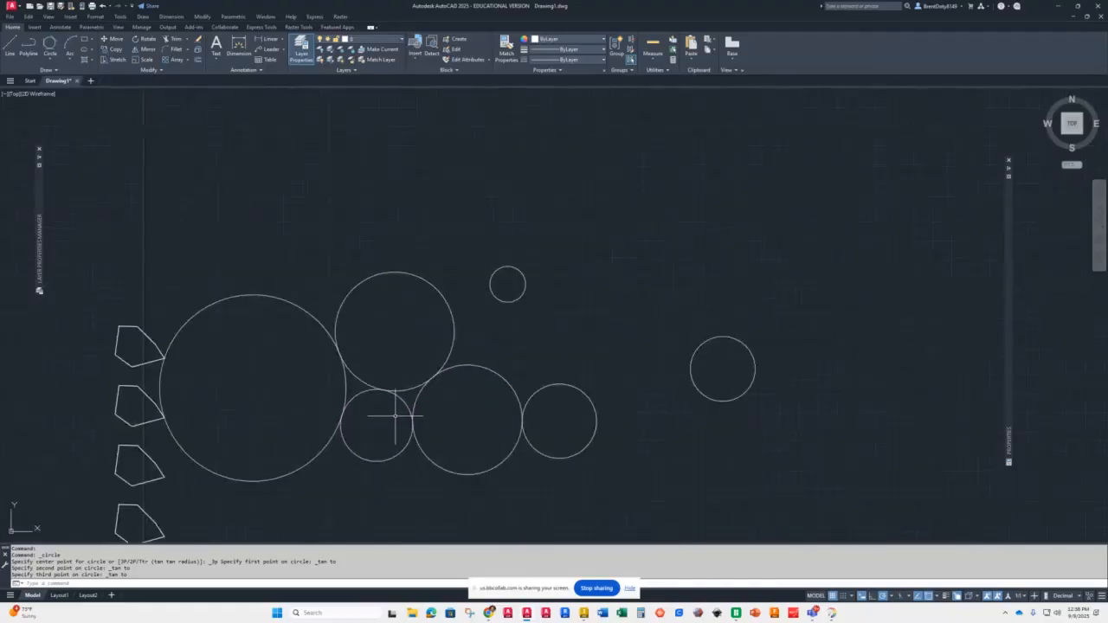
pyautogui.scroll(-3, 395, 416)
pyautogui.scroll(3, 381, 419)
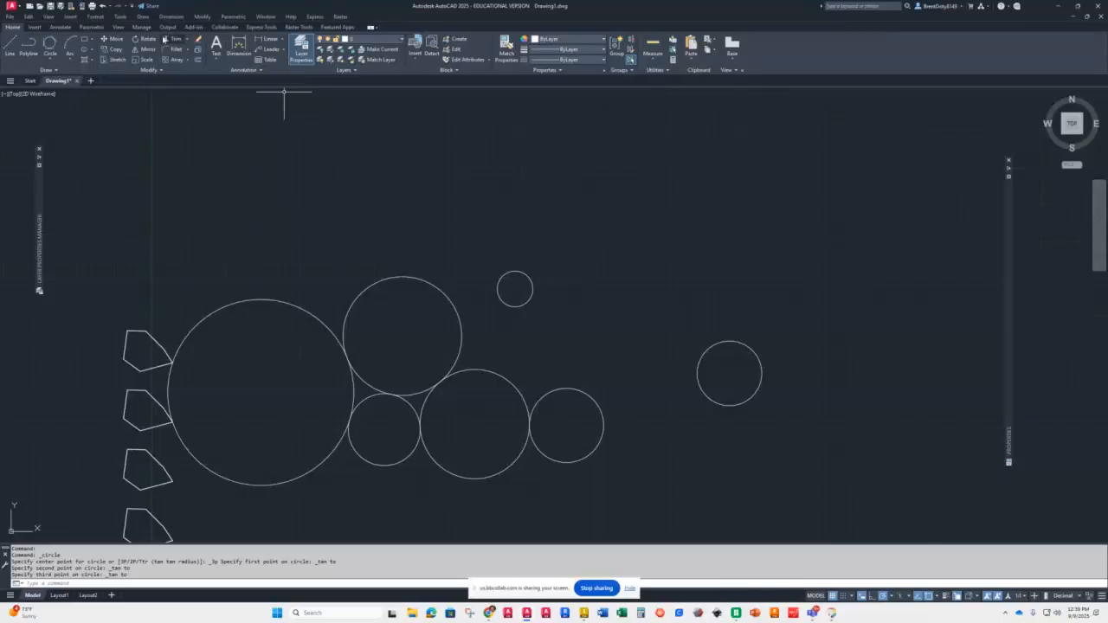
pyautogui.click(187, 39)
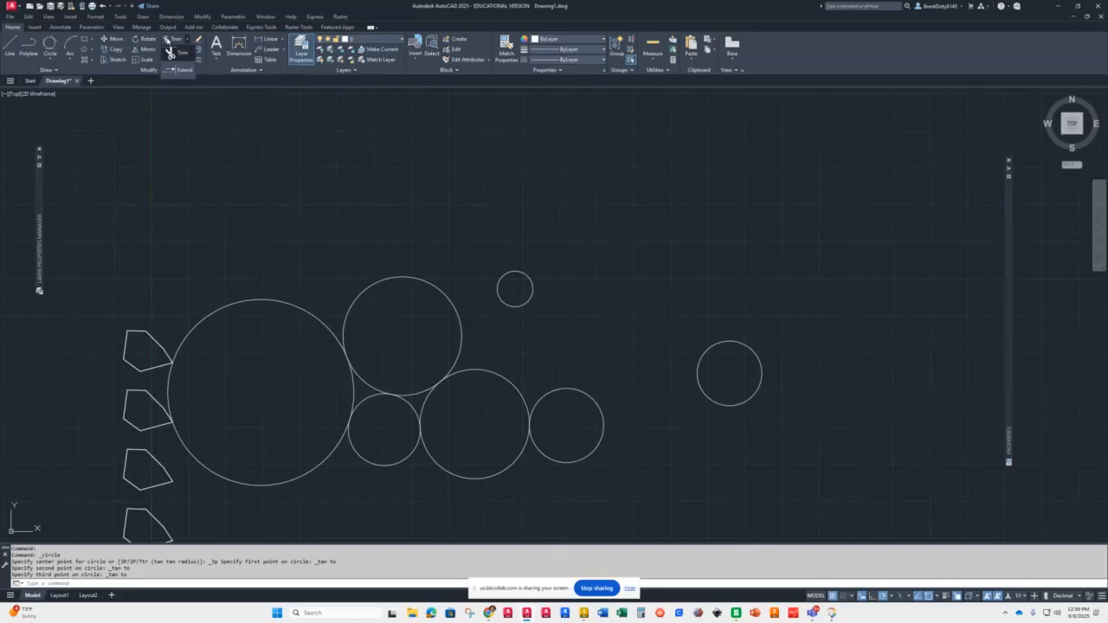
pyautogui.click(171, 53)
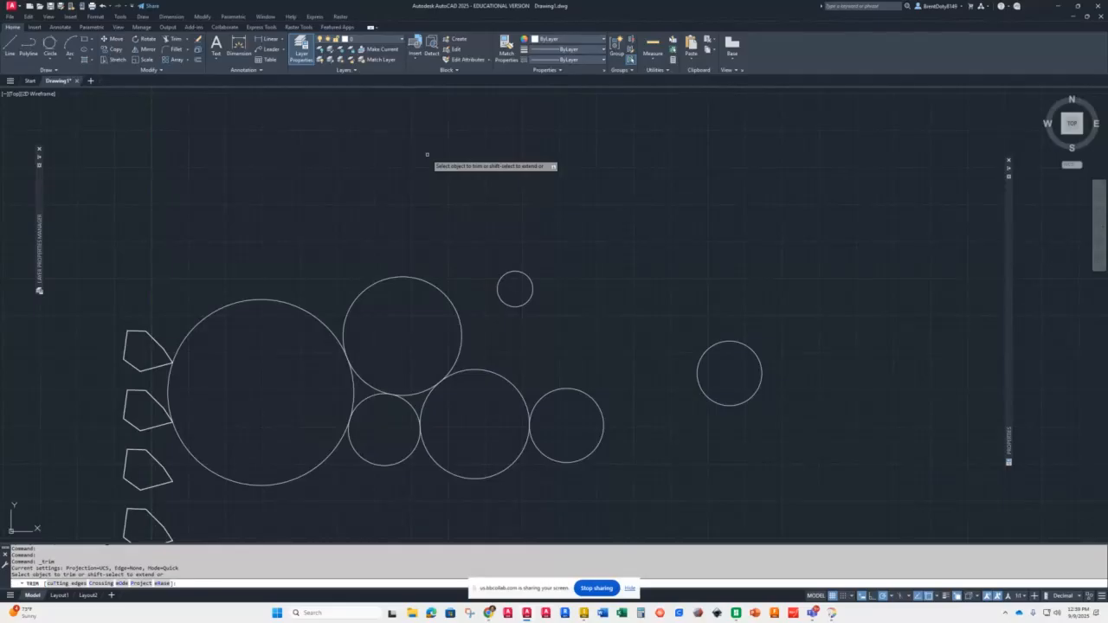
pyautogui.click(509, 274)
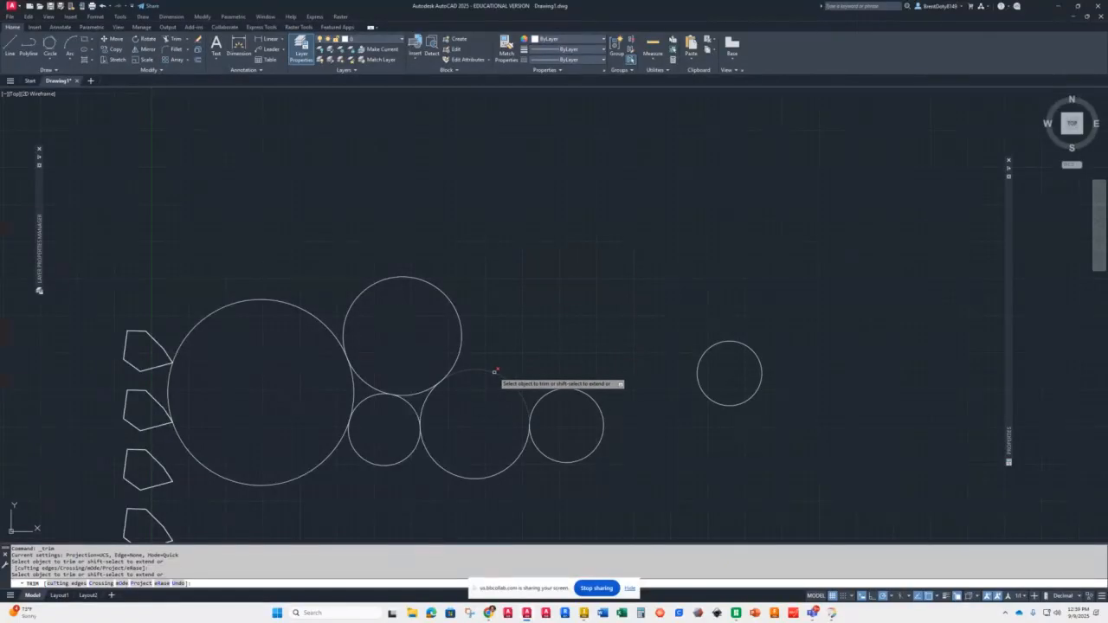
pyautogui.click(494, 371)
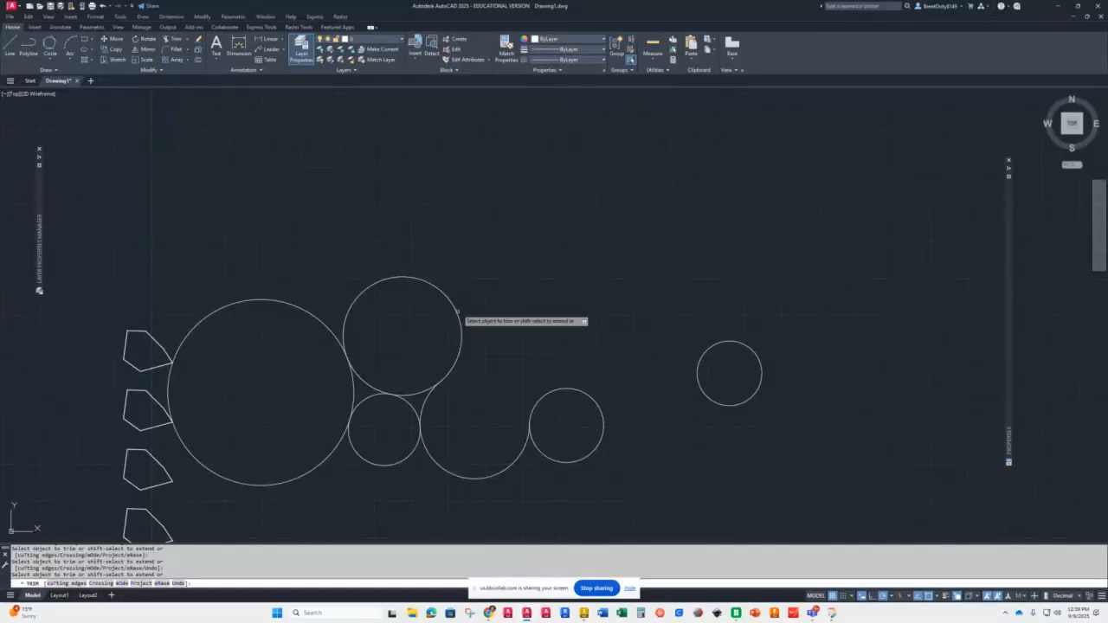
pyautogui.click(415, 392)
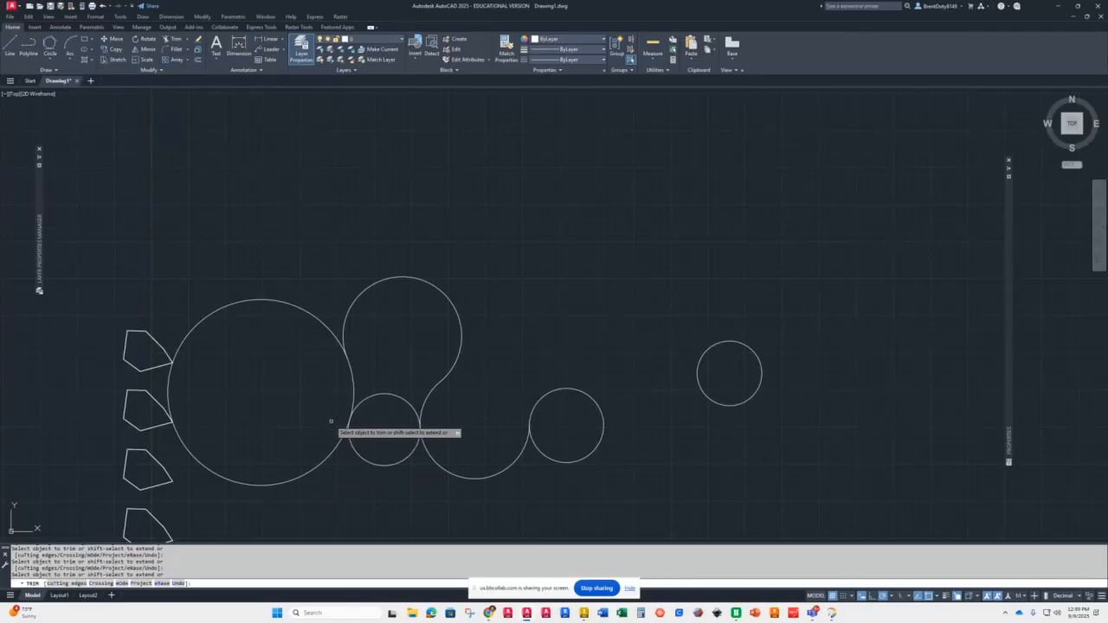
pyautogui.click(316, 315)
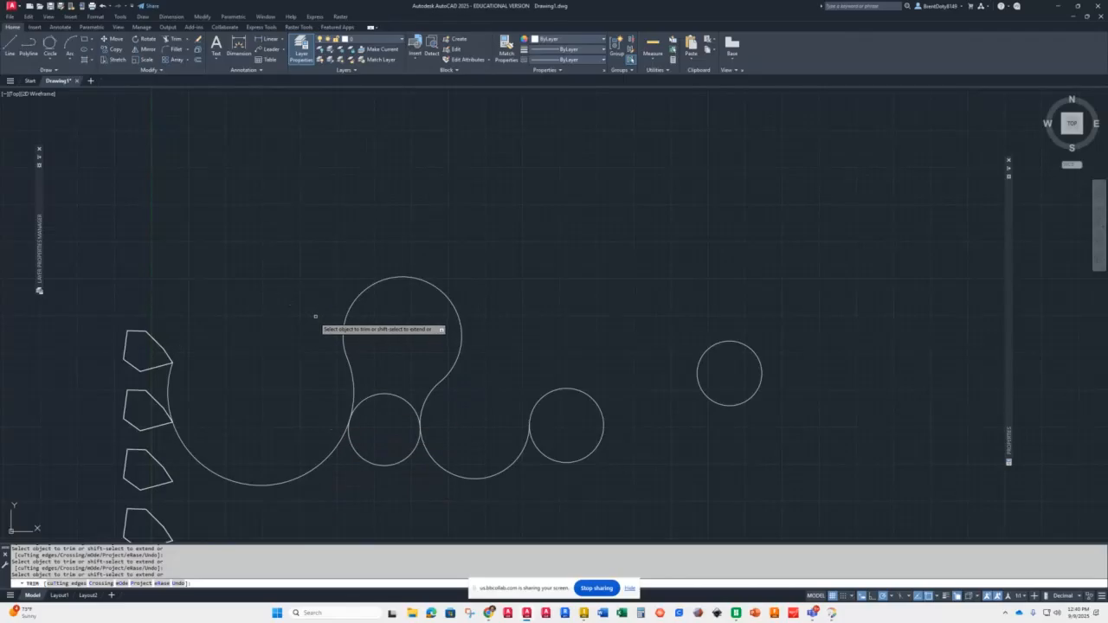
# Step: Trim away the rest of the large and middle circles, leaving a peanut-shaped outline from the radius-20 and tangent circles
pyautogui.moveTo(167, 377); pyautogui.dragTo(185, 396)
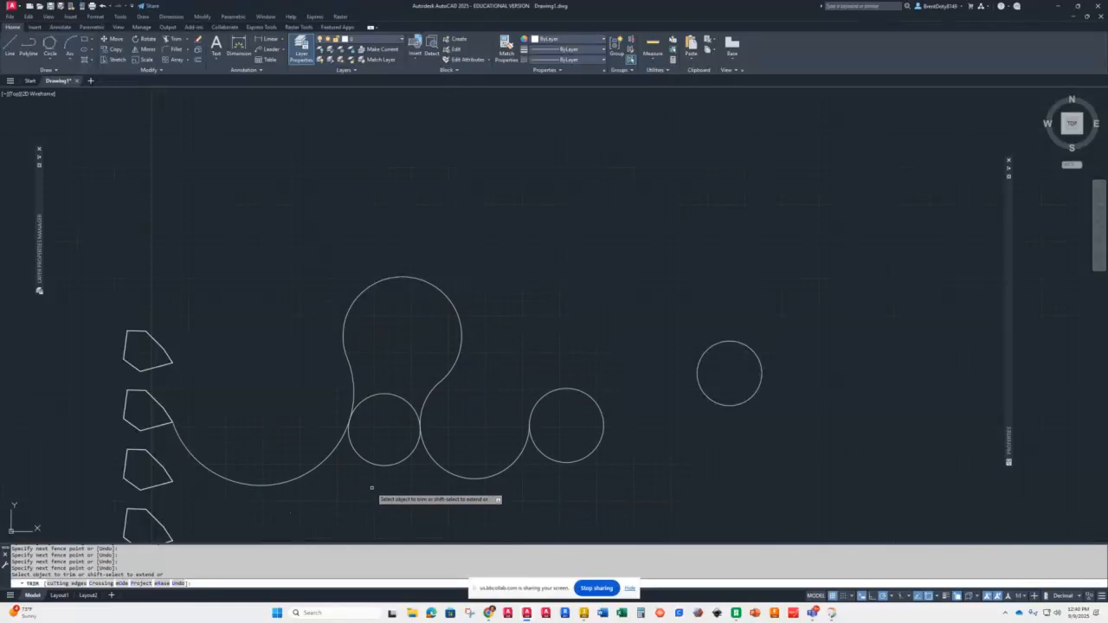
pyautogui.click(386, 395)
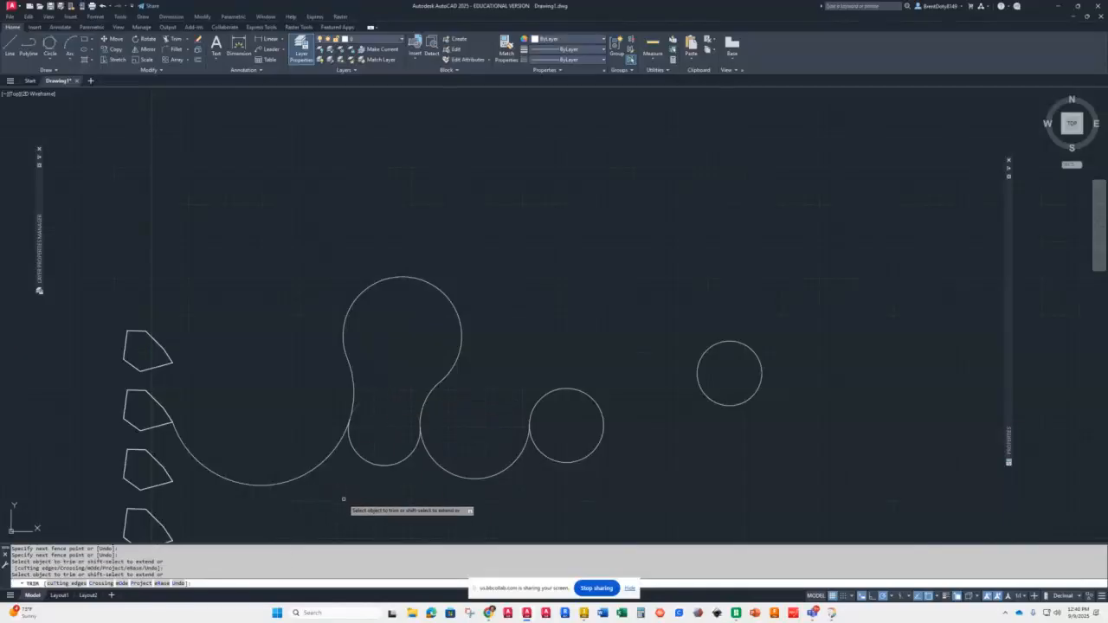
pyautogui.click(486, 477)
pyautogui.click(314, 469)
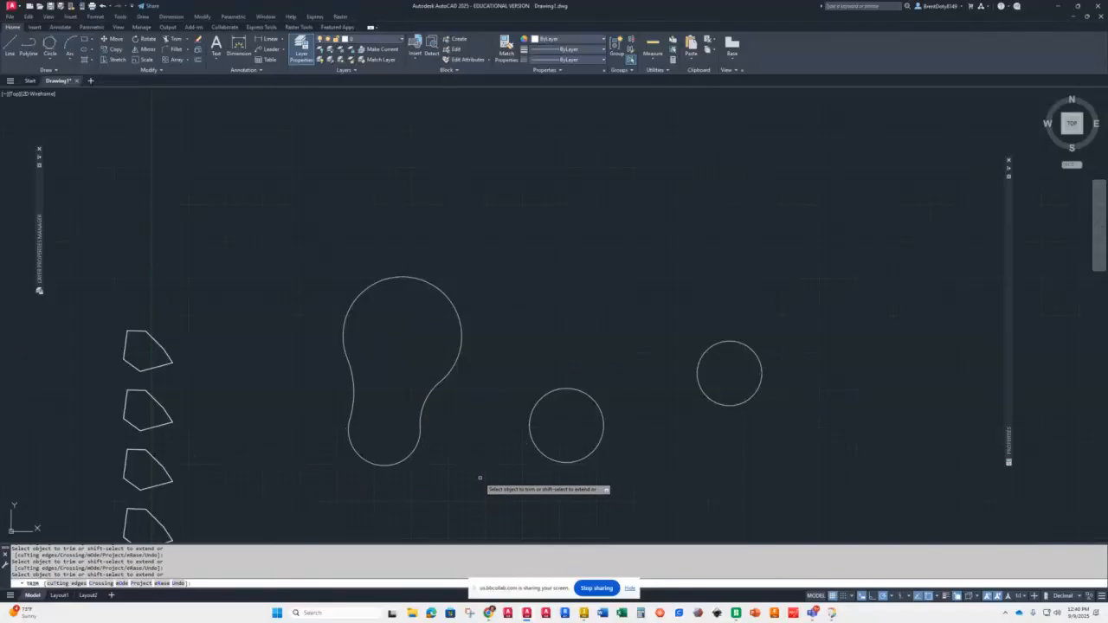
pyautogui.press('Return')
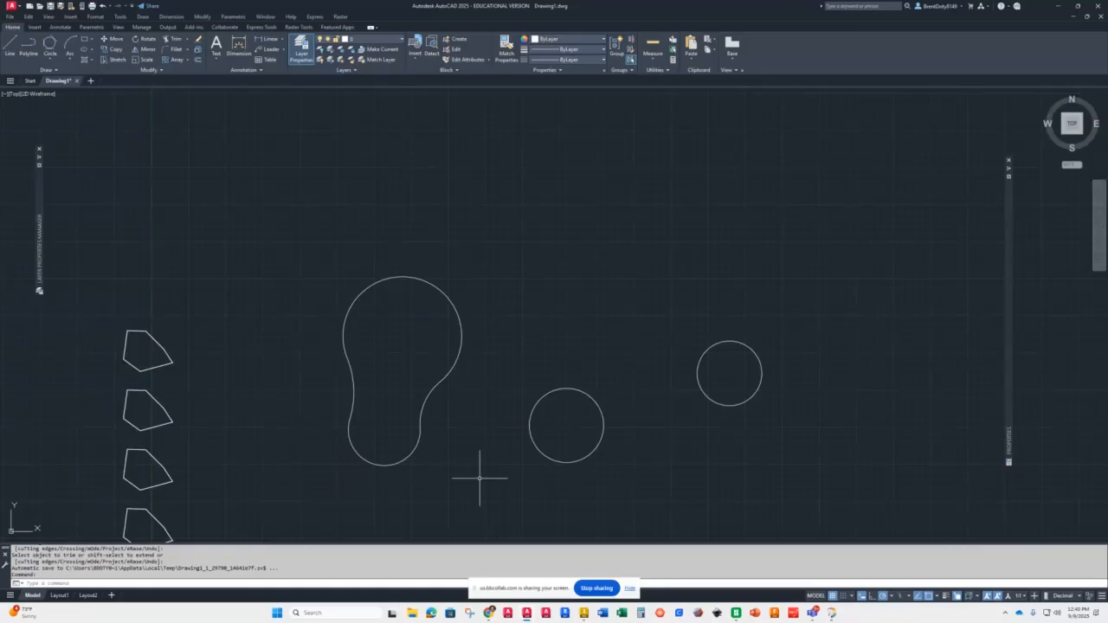
# Step: Restore the last erased circle with the OOPS command
pyautogui.write('oops')
pyautogui.press('Return')
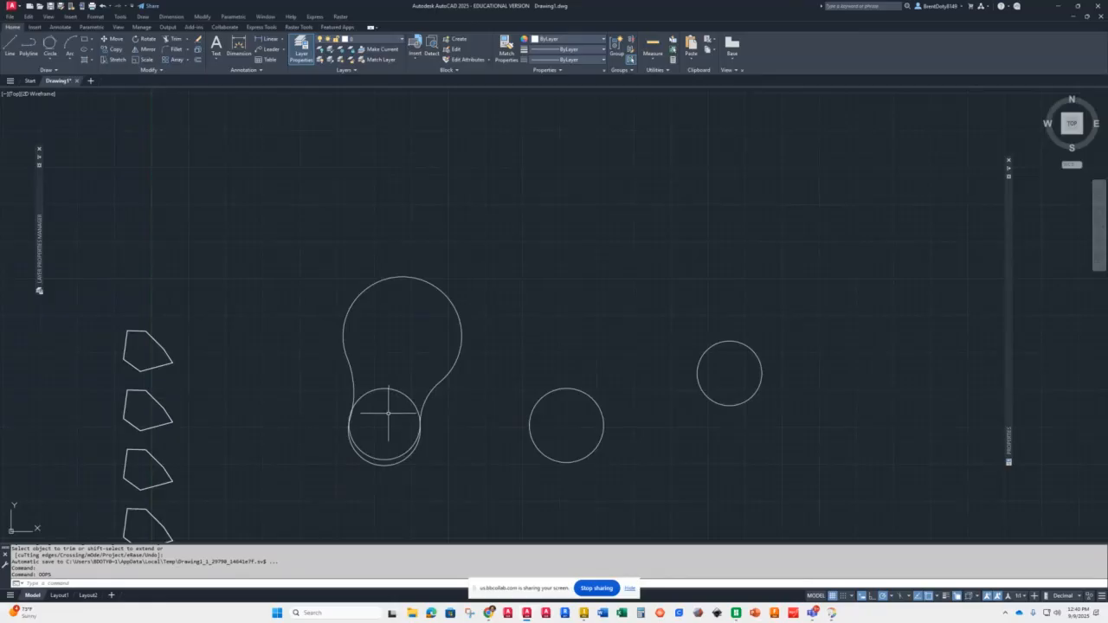
# Step: Undo the OOPS restore and the earlier trims, bringing back the full set of circles
pyautogui.hotkey('ctrl', 'z')
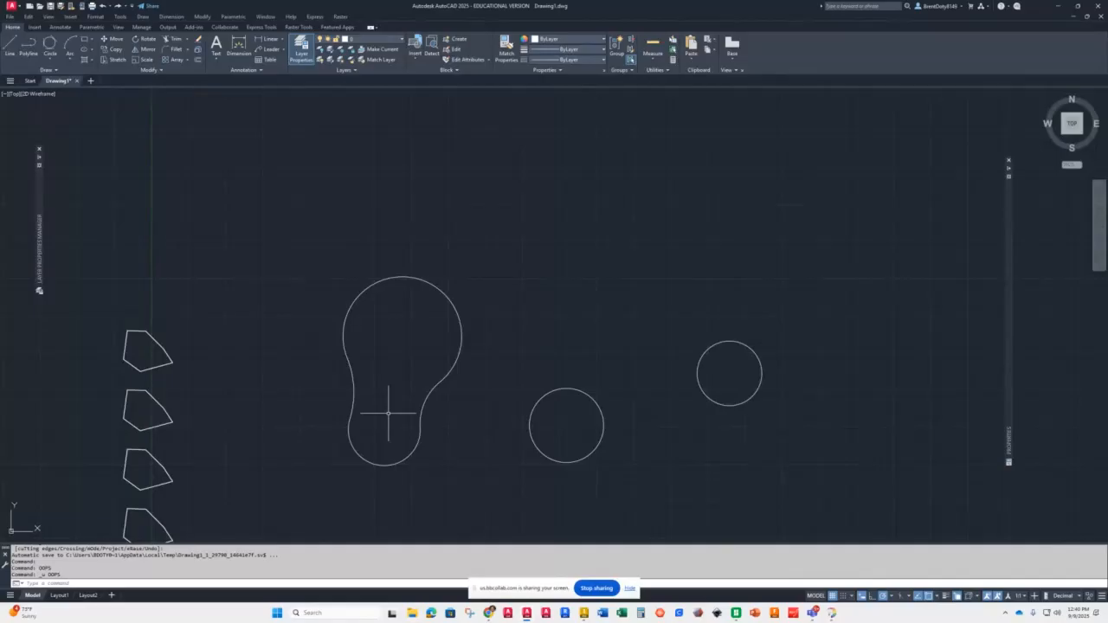
pyautogui.write('u')
pyautogui.press('Return')
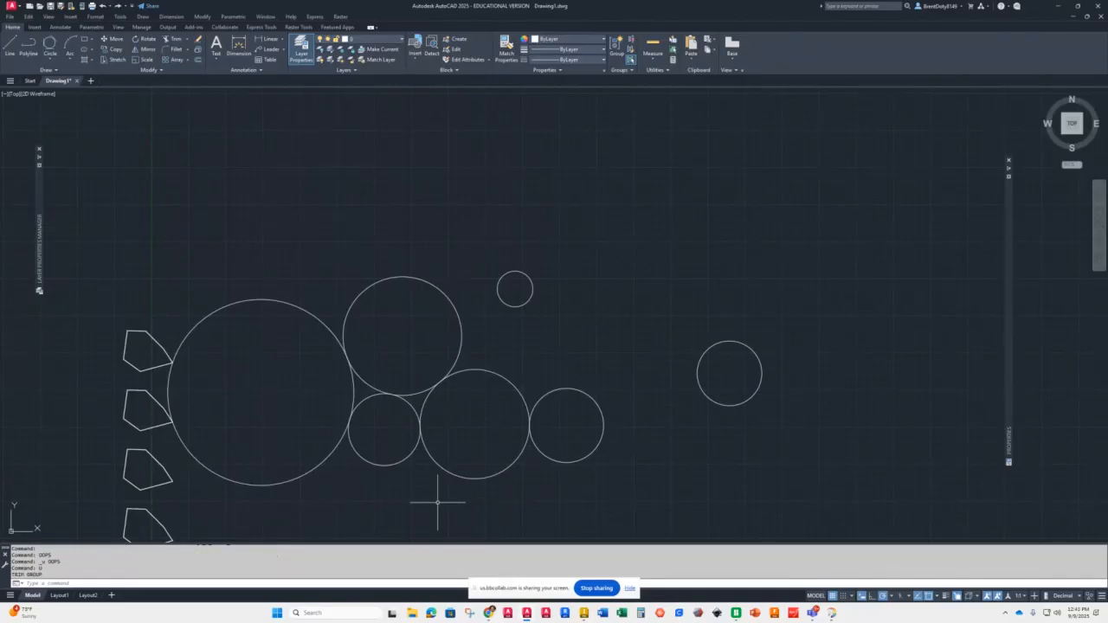
# Step: Trim away the lower arc of the middle circle using the radius-20 circle and the right-hand circle as cutting edges
pyautogui.click(378, 465)
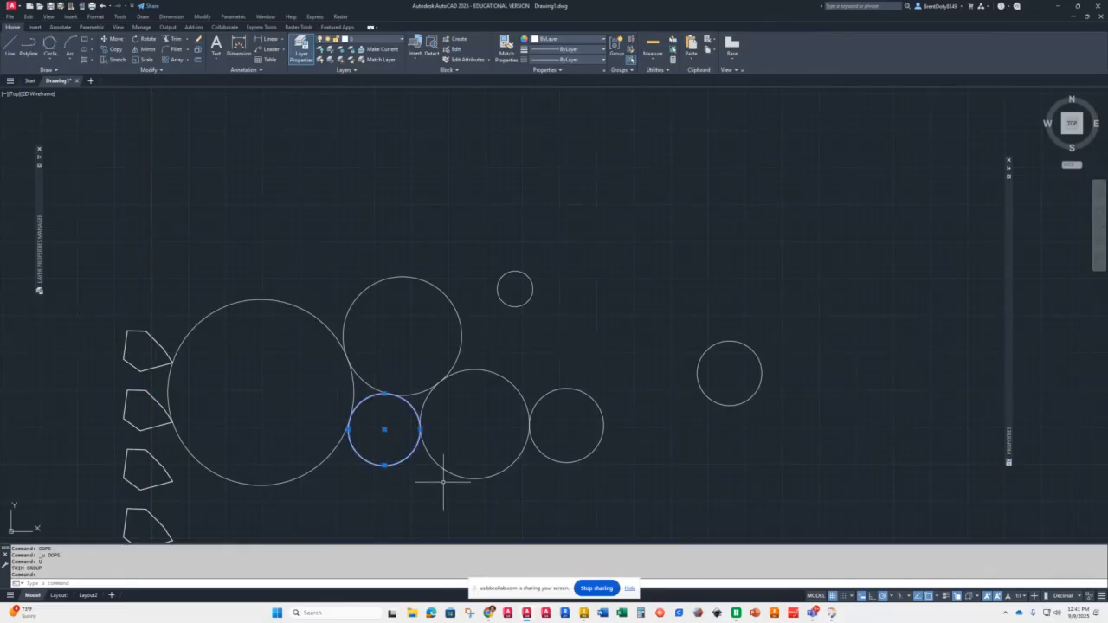
pyautogui.click(543, 451)
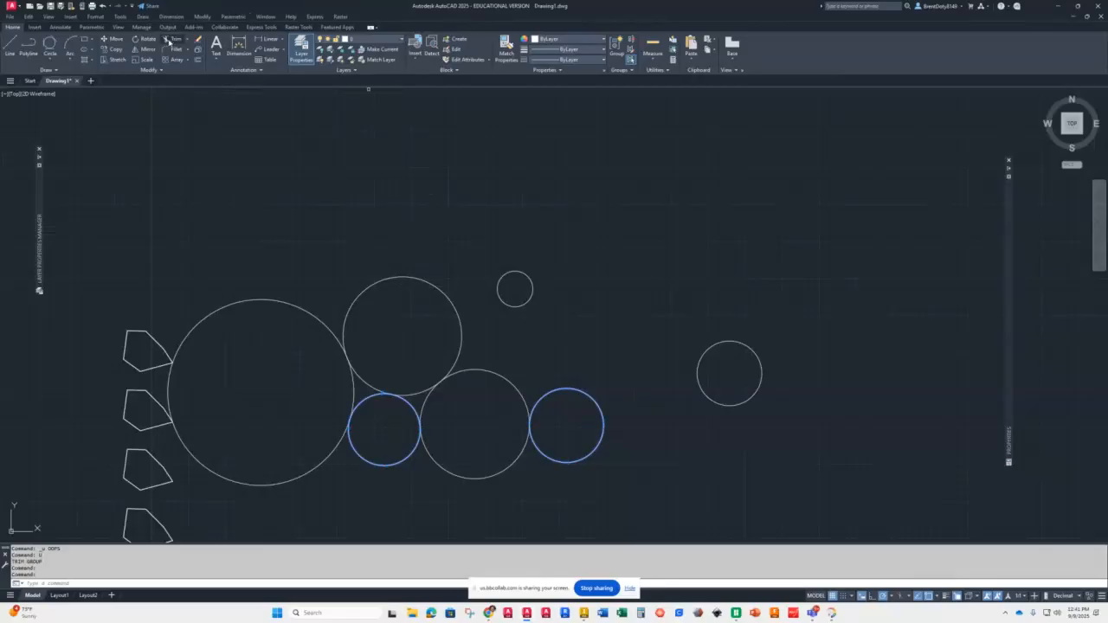
pyautogui.click(172, 39)
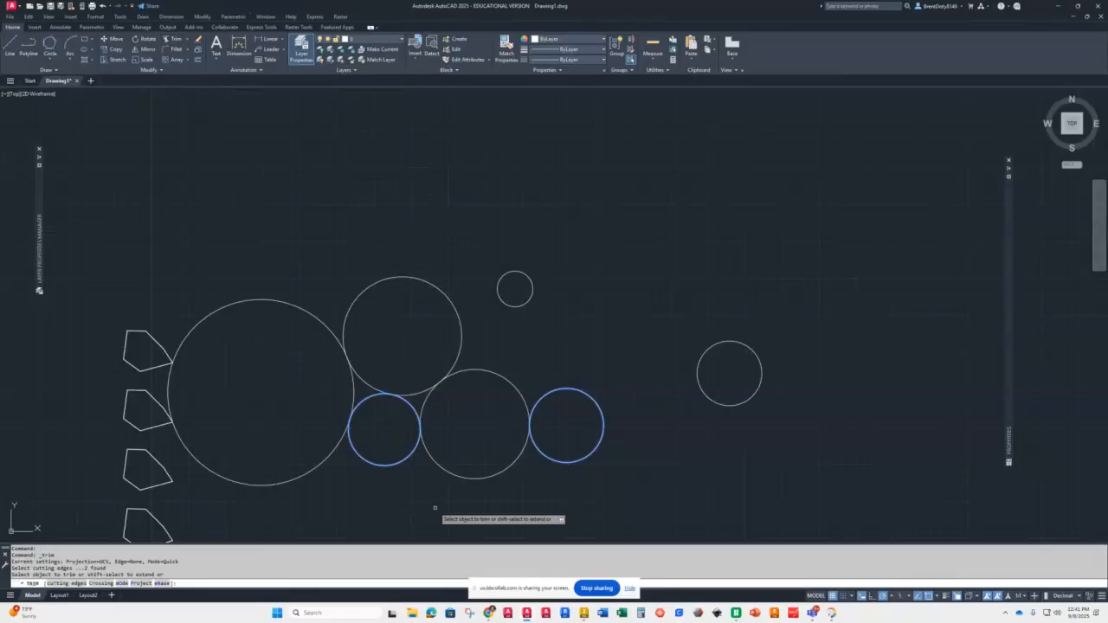
pyautogui.click(470, 477)
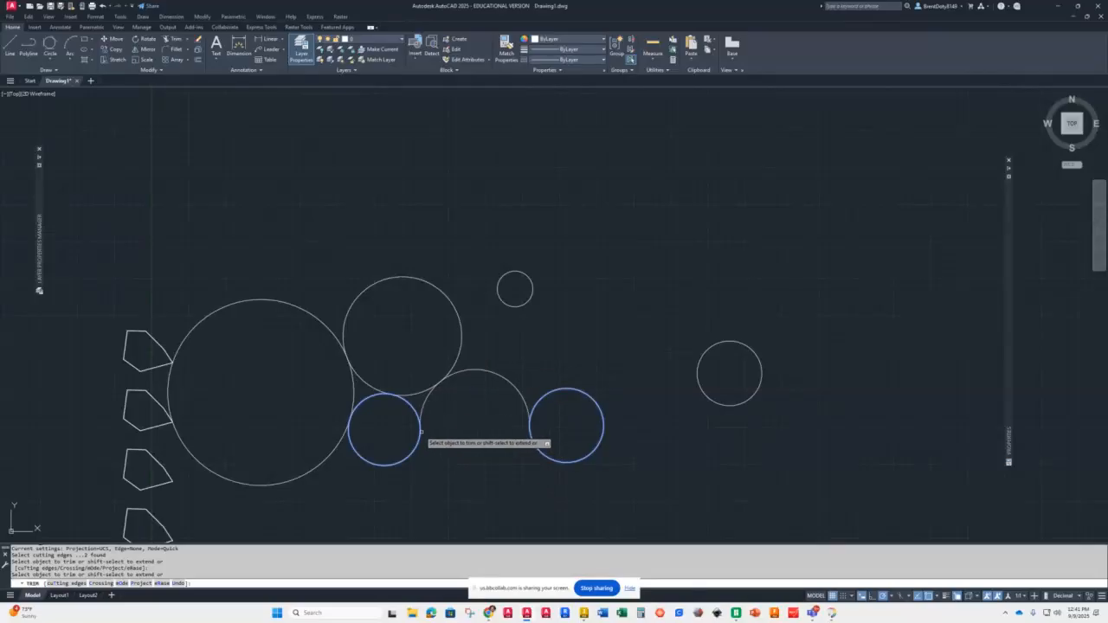
pyautogui.scroll(-2, 429, 442)
pyautogui.scroll(6, 459, 459)
pyautogui.scroll(-4, 450, 484)
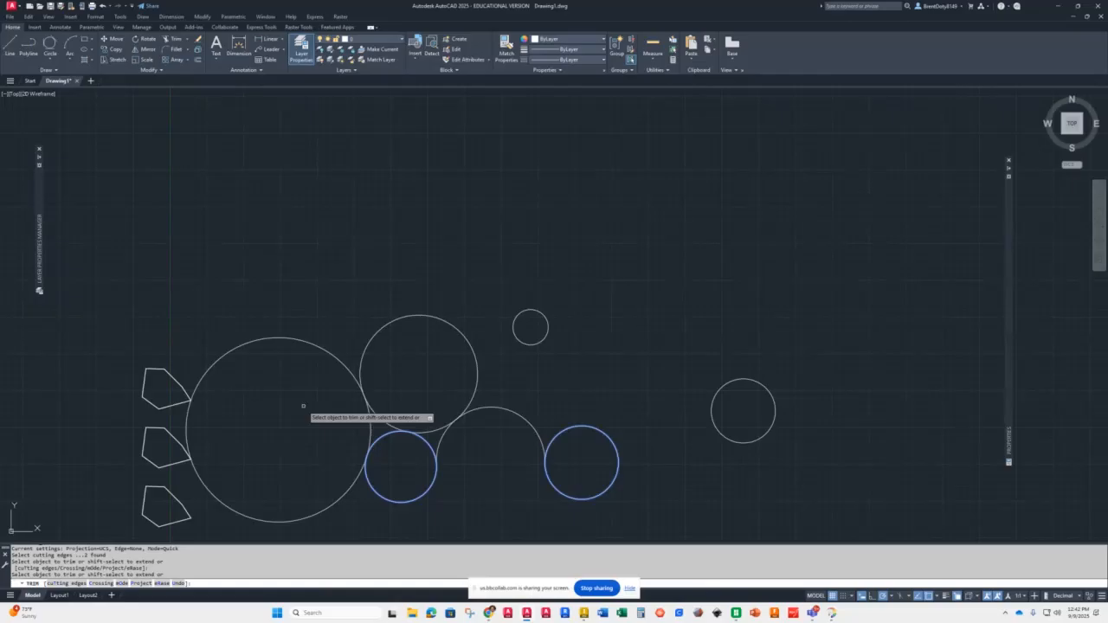
pyautogui.press('Return')
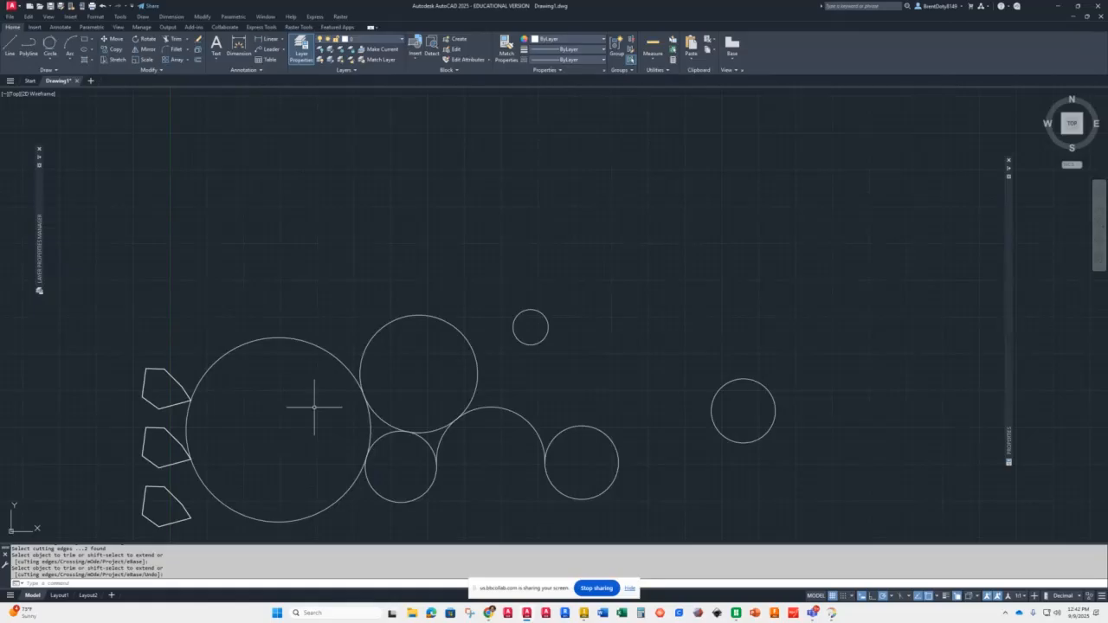
# Step: Trim the overlapping arcs between the top, radius-20 and middle circles into a continuous curved outline
pyautogui.write('tr')
pyautogui.press('Return')
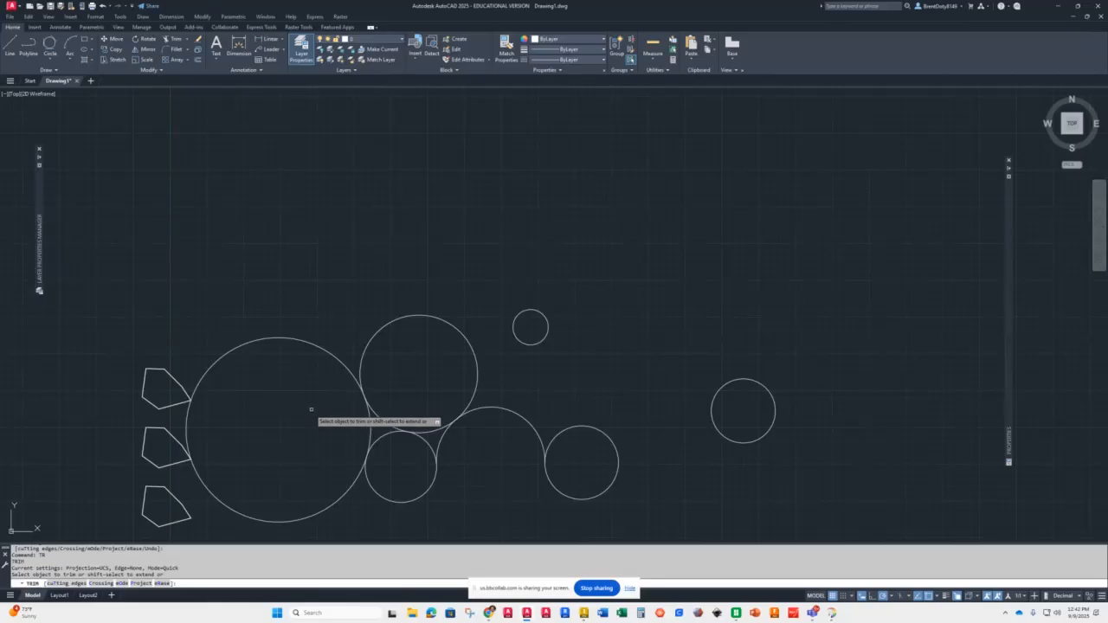
pyautogui.click(330, 353)
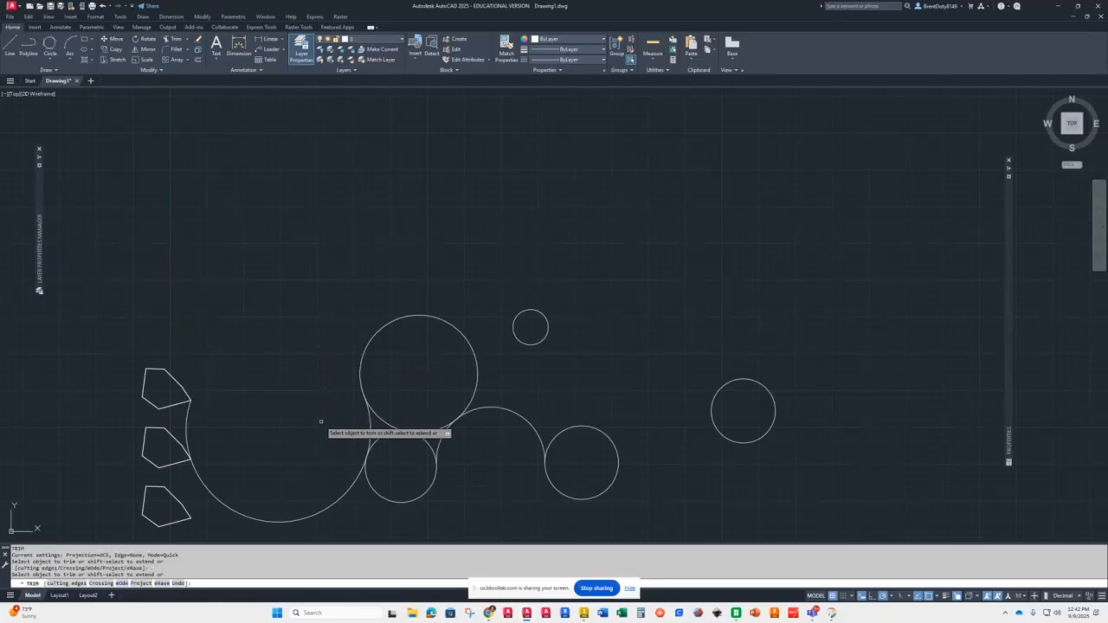
pyautogui.click(377, 426)
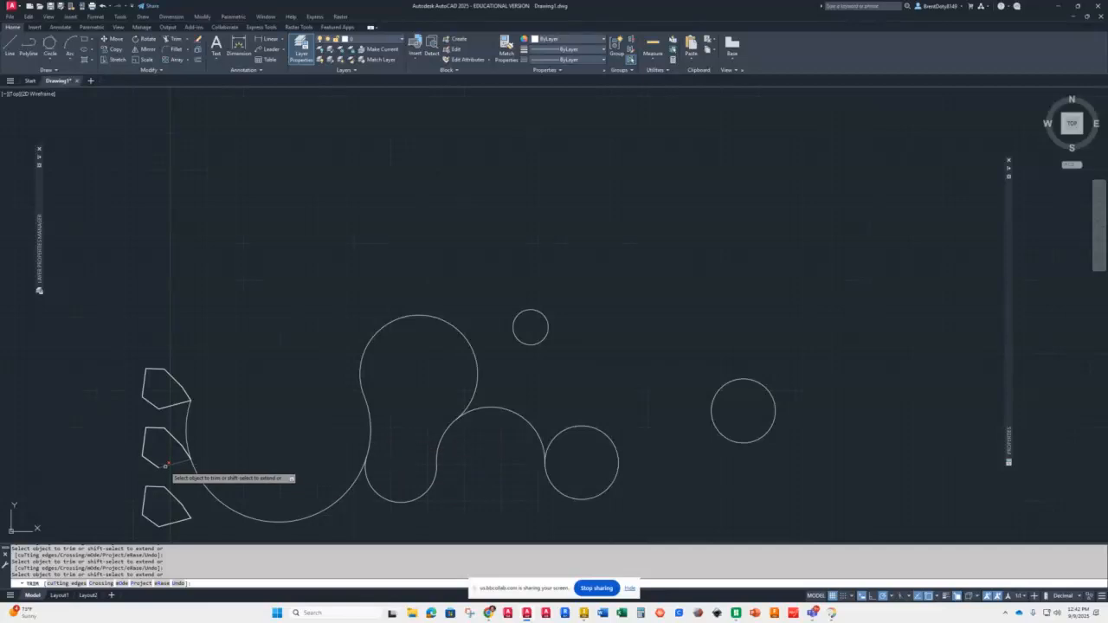
pyautogui.click(202, 489)
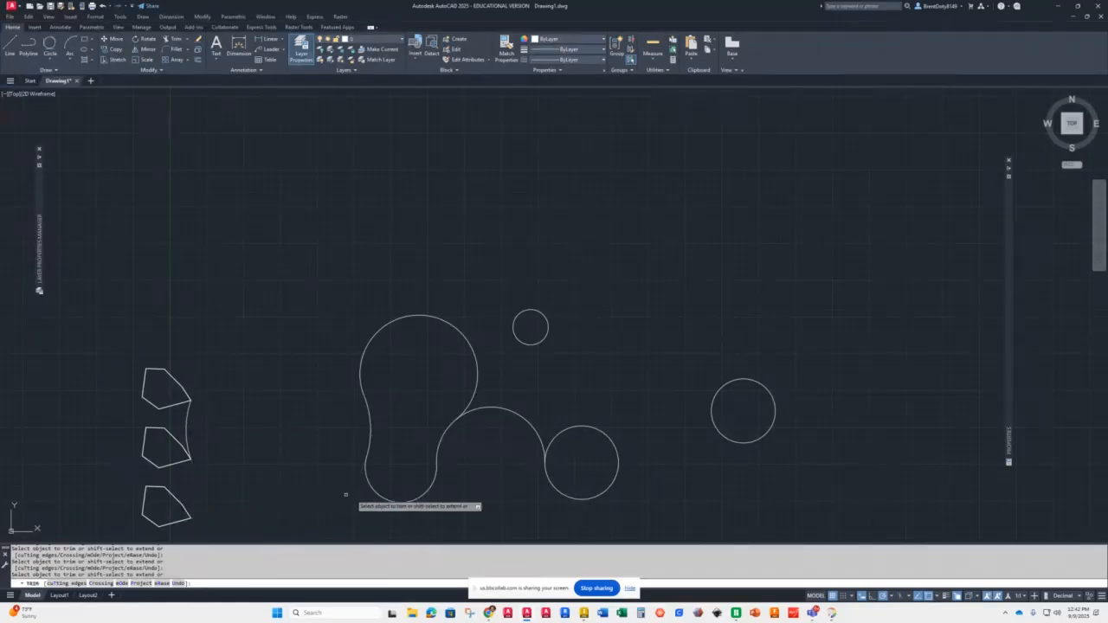
pyautogui.click(524, 418)
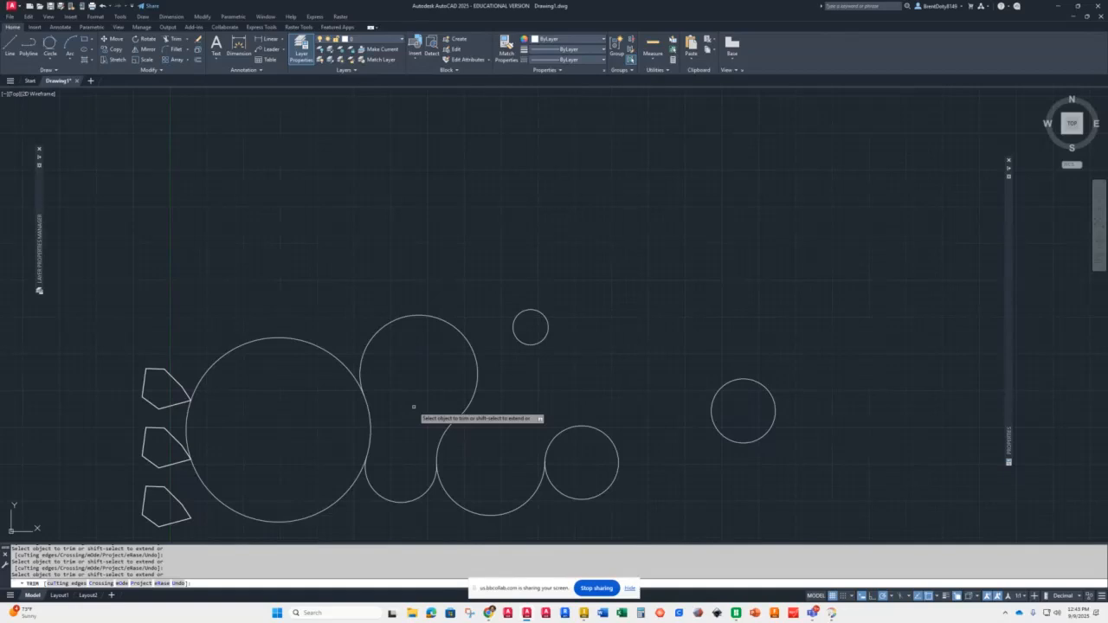
pyautogui.press('Return')
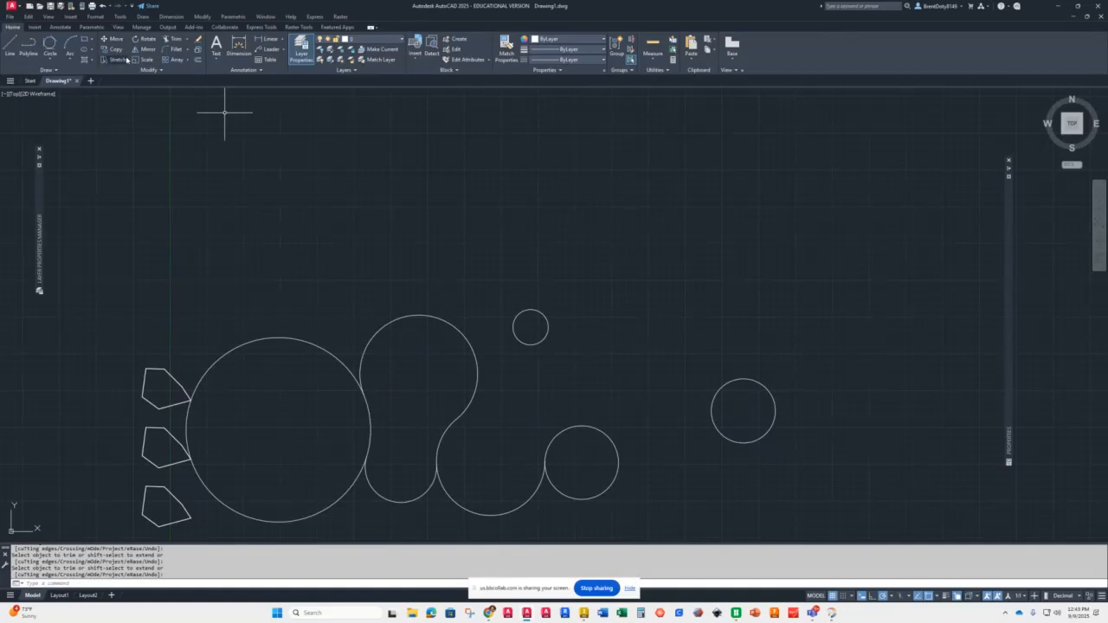
pyautogui.click(186, 39)
pyautogui.click(169, 69)
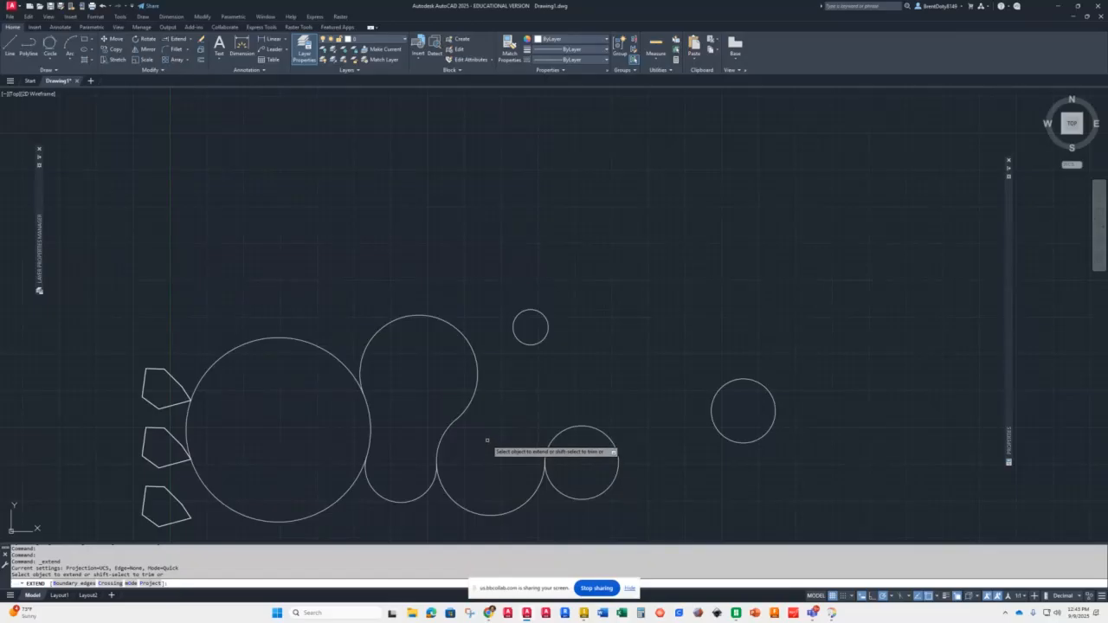
pyautogui.press('Escape')
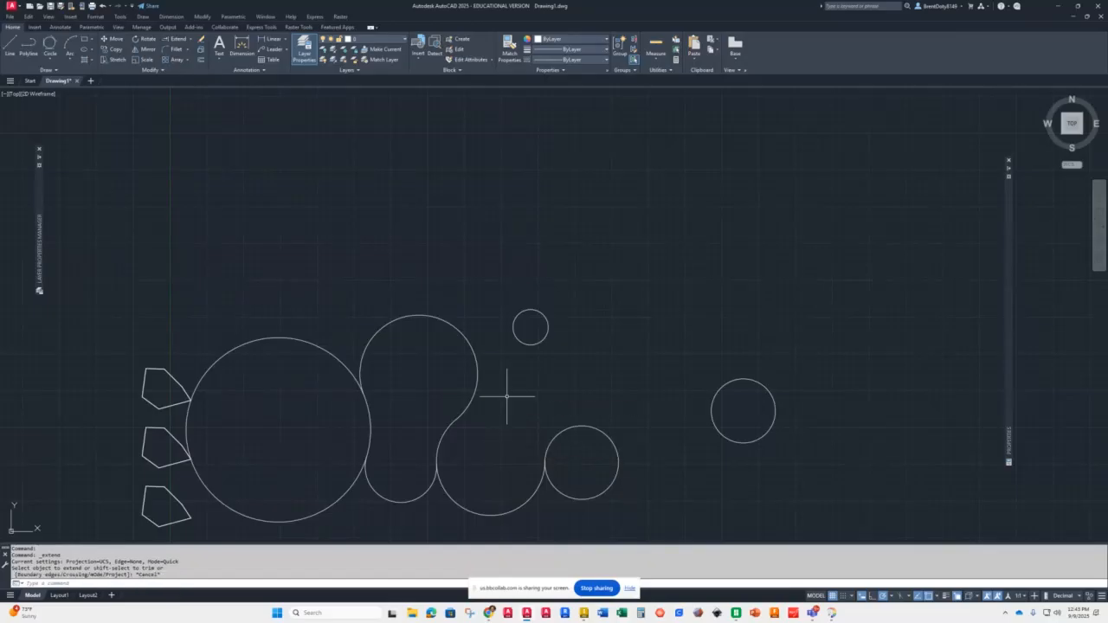
# Step: Draw a diagonal line rising to the right above the right-hand circles
pyautogui.write('l')
pyautogui.press('Return')
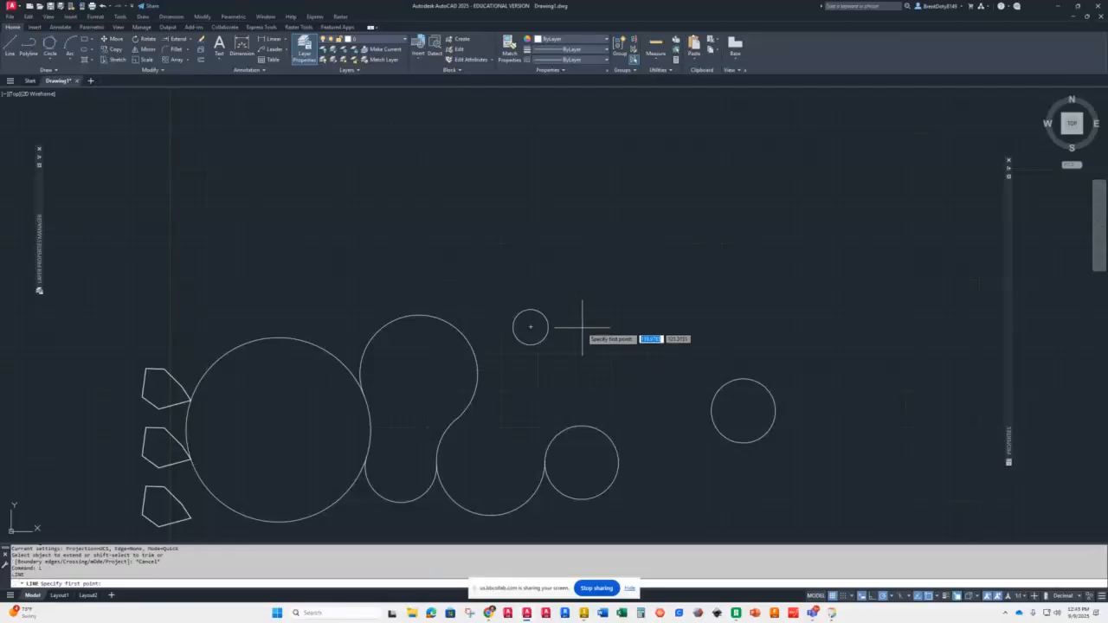
pyautogui.click(622, 351)
pyautogui.click(770, 225)
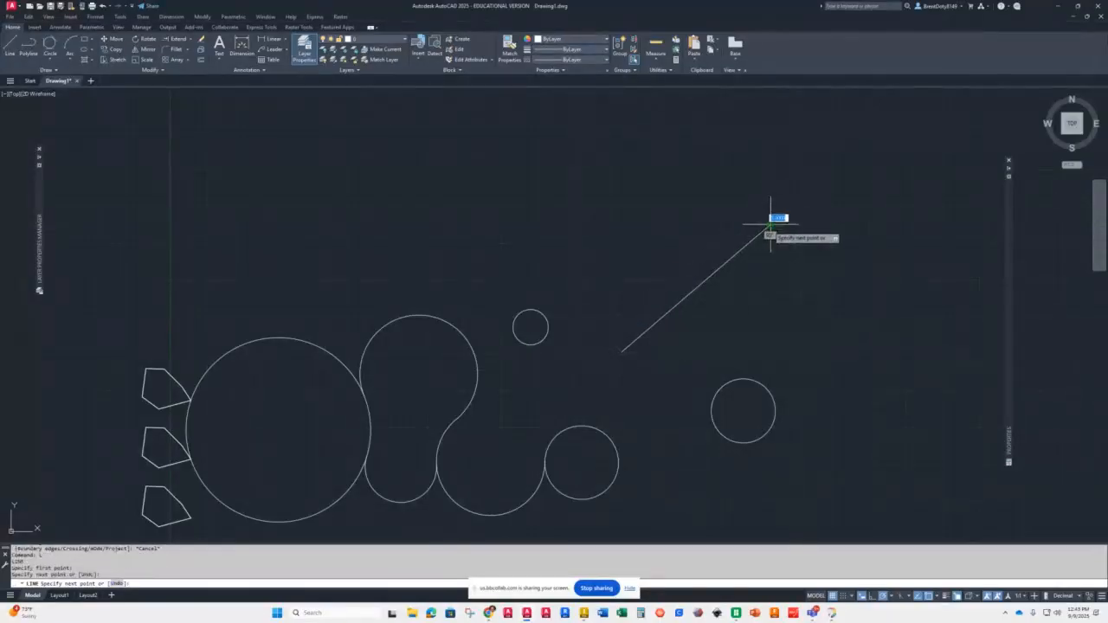
pyautogui.press('Return')
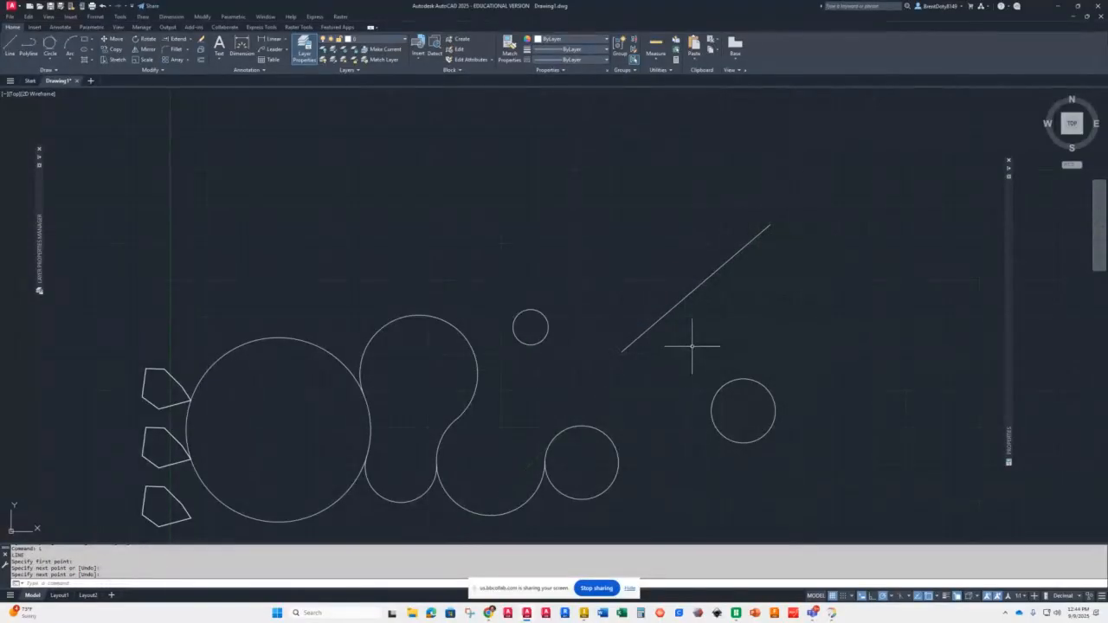
# Step: Extend the diagonal line down until it meets the middle circle's arc
pyautogui.write('ex')
pyautogui.press('Return')
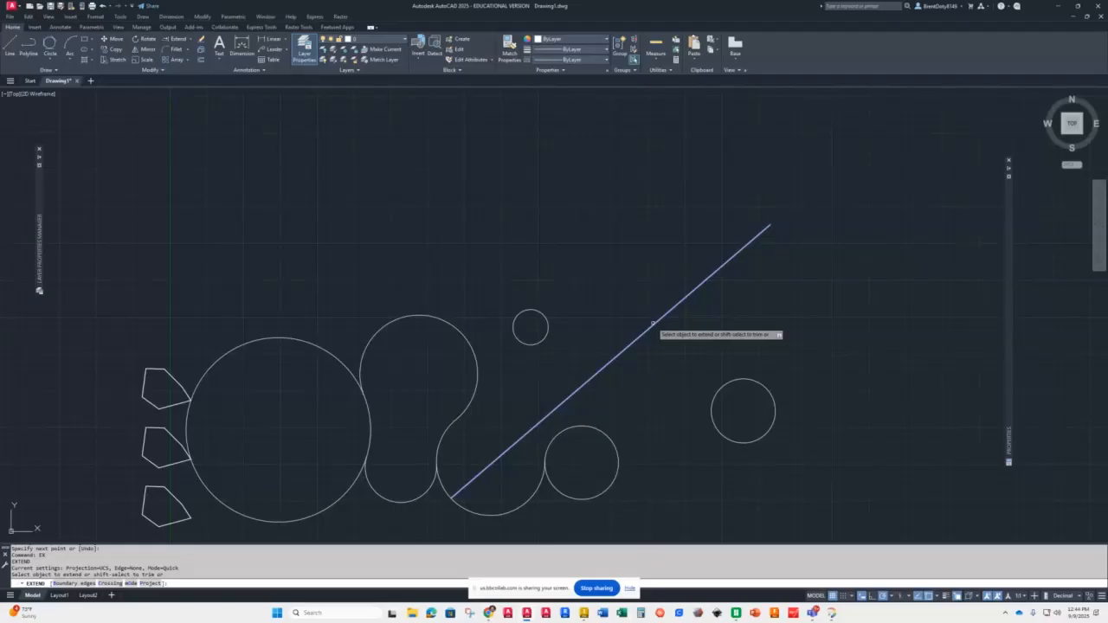
pyautogui.click(653, 324)
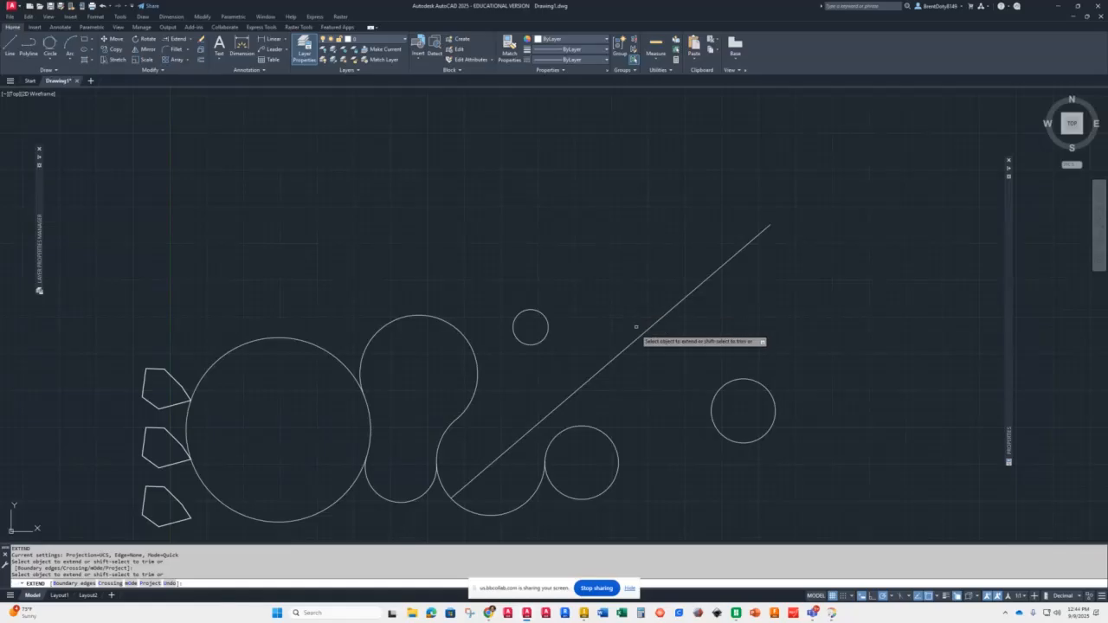
pyautogui.press('Return')
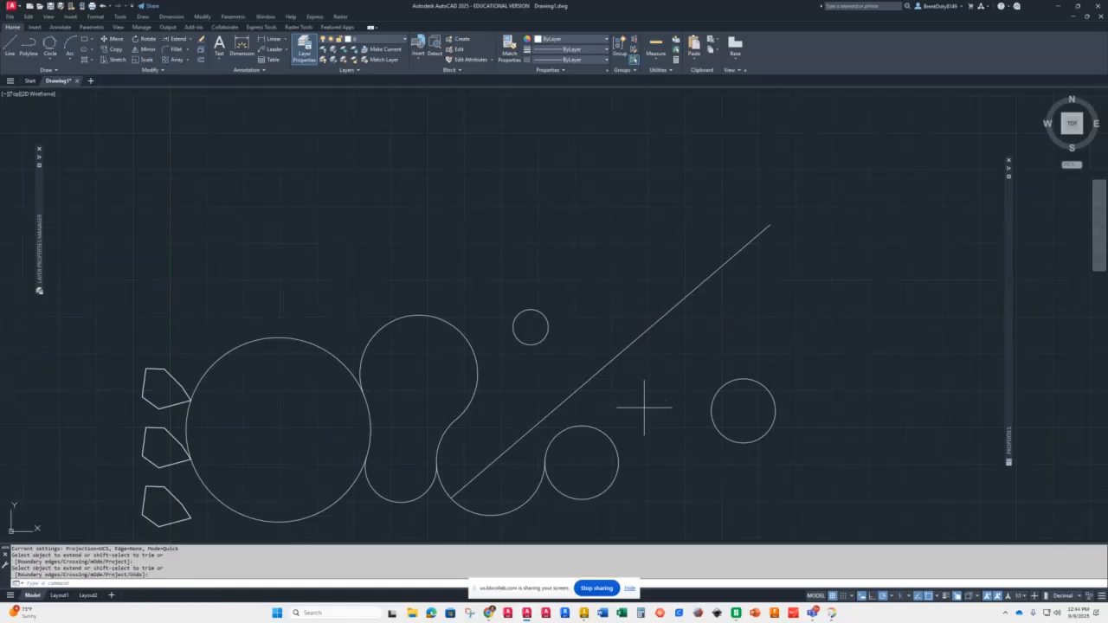
# Step: Draw a short horizontal line to the right of the far-right circle
pyautogui.write('l')
pyautogui.press('Return')
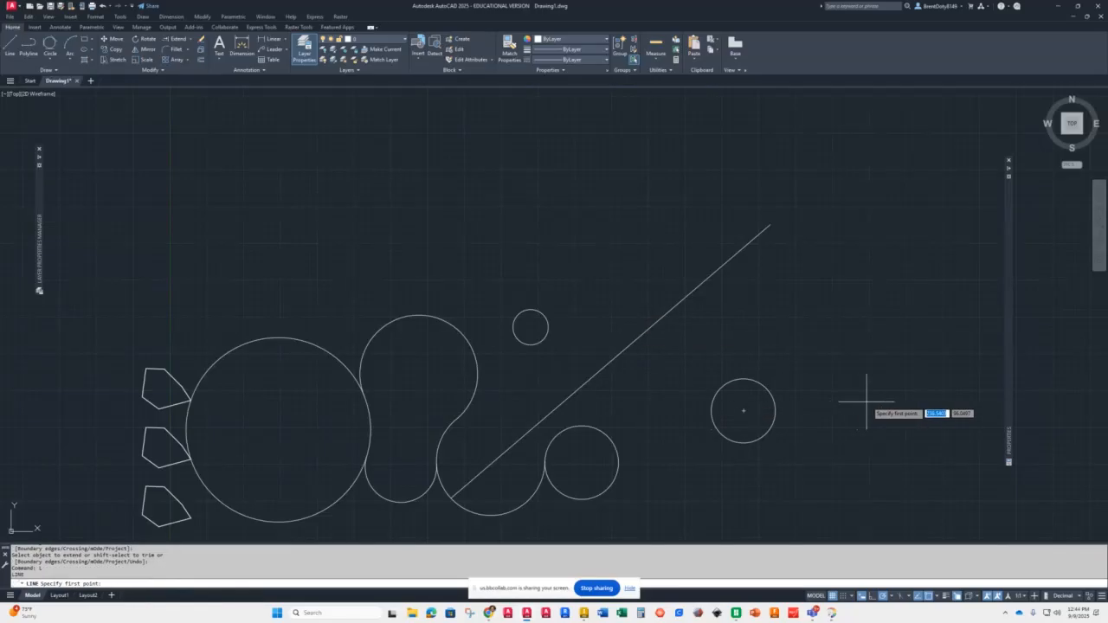
pyautogui.click(976, 408)
pyautogui.click(872, 408)
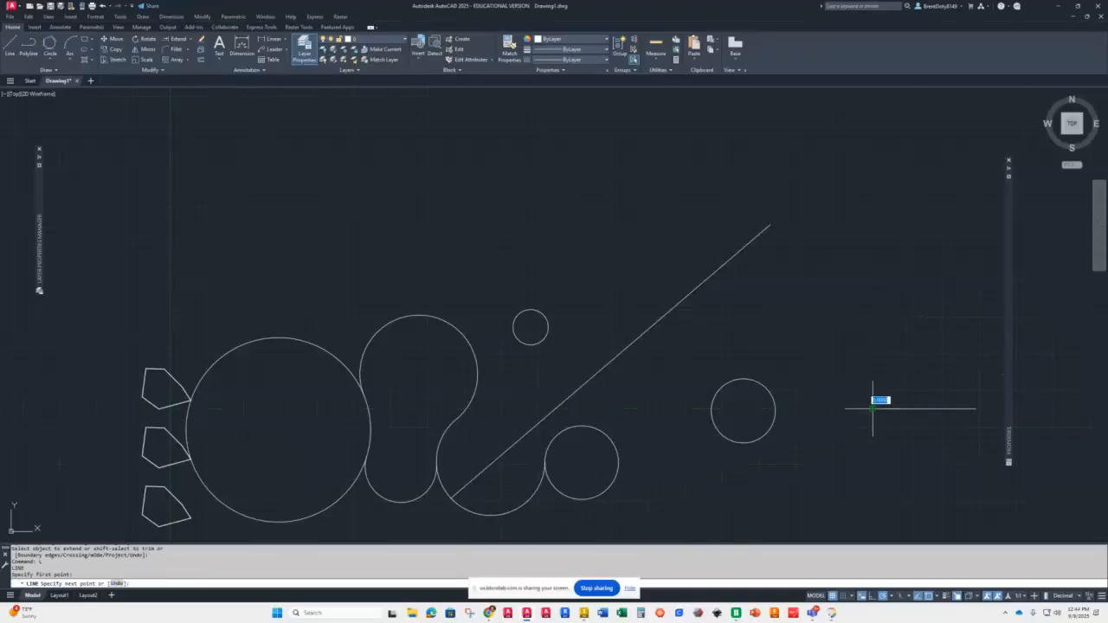
pyautogui.press('Return')
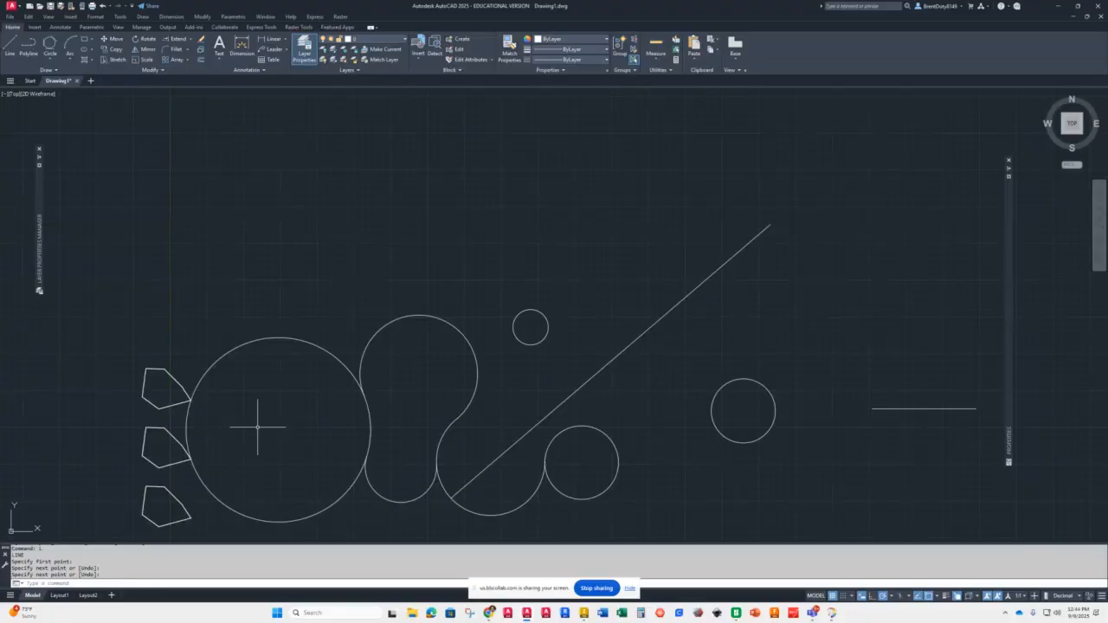
# Step: Extend the horizontal line leftward in three stages across the circles, then undo the extension
pyautogui.write('ex')
pyautogui.press('Return')
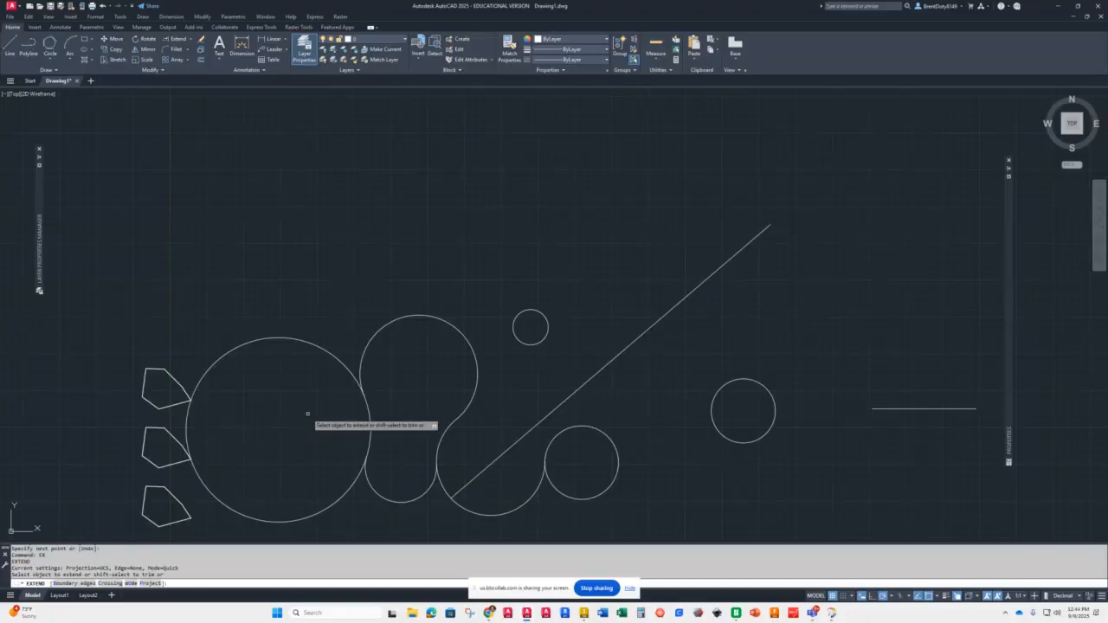
pyautogui.click(882, 408)
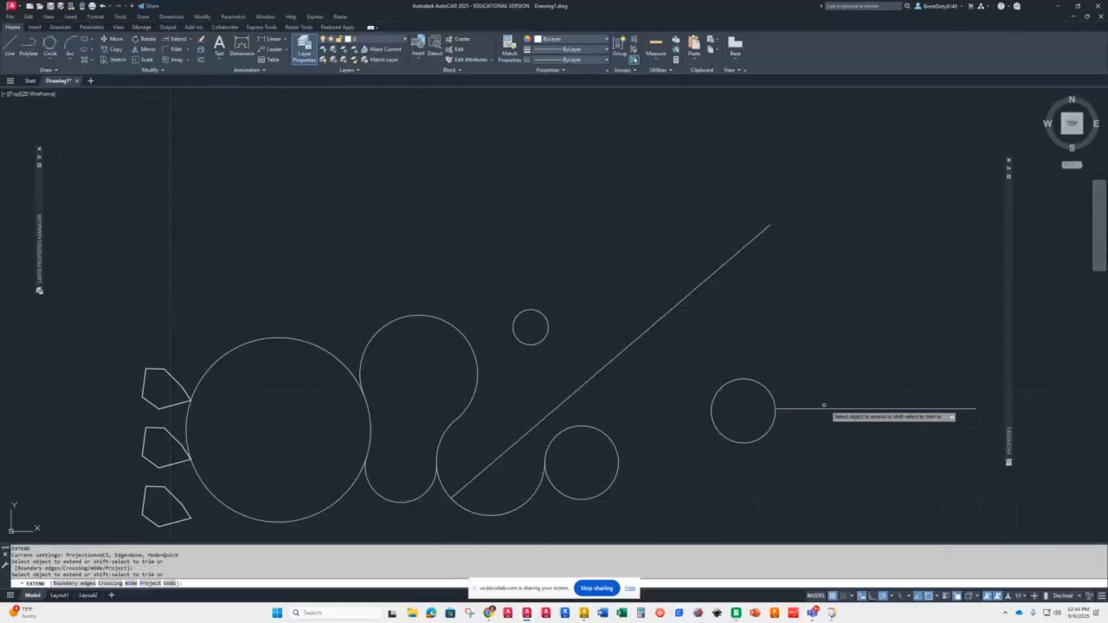
pyautogui.click(793, 409)
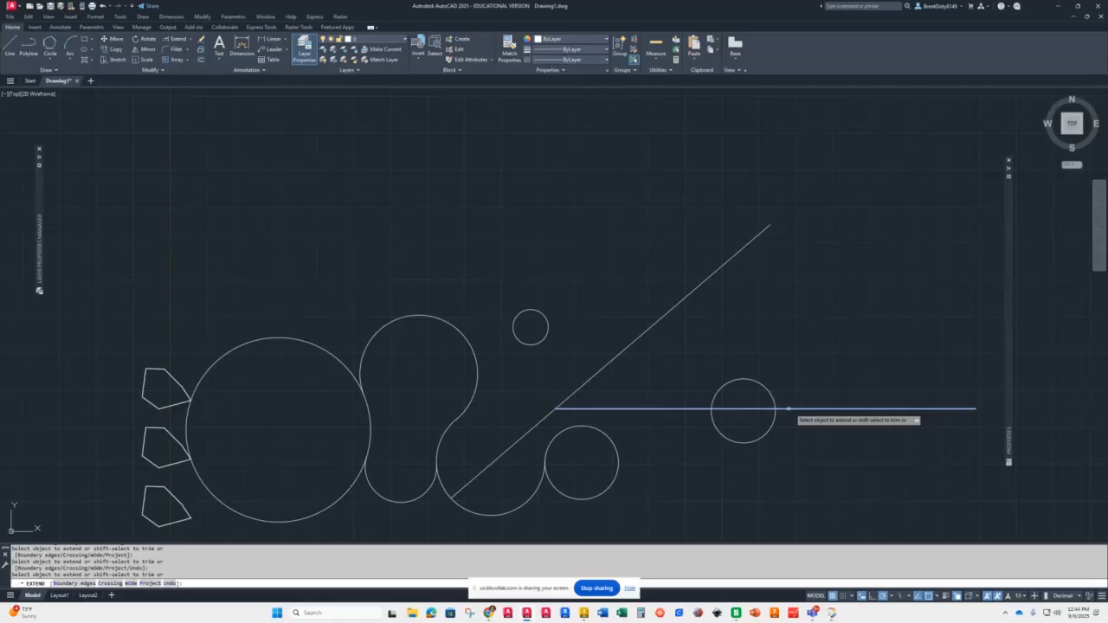
pyautogui.click(705, 409)
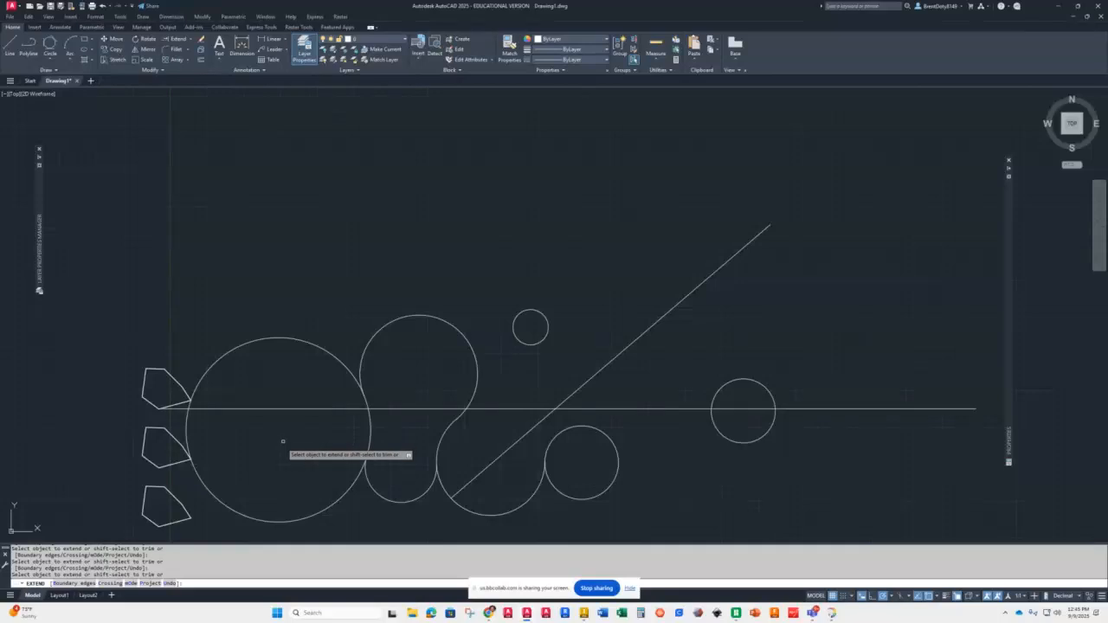
pyautogui.press('Return')
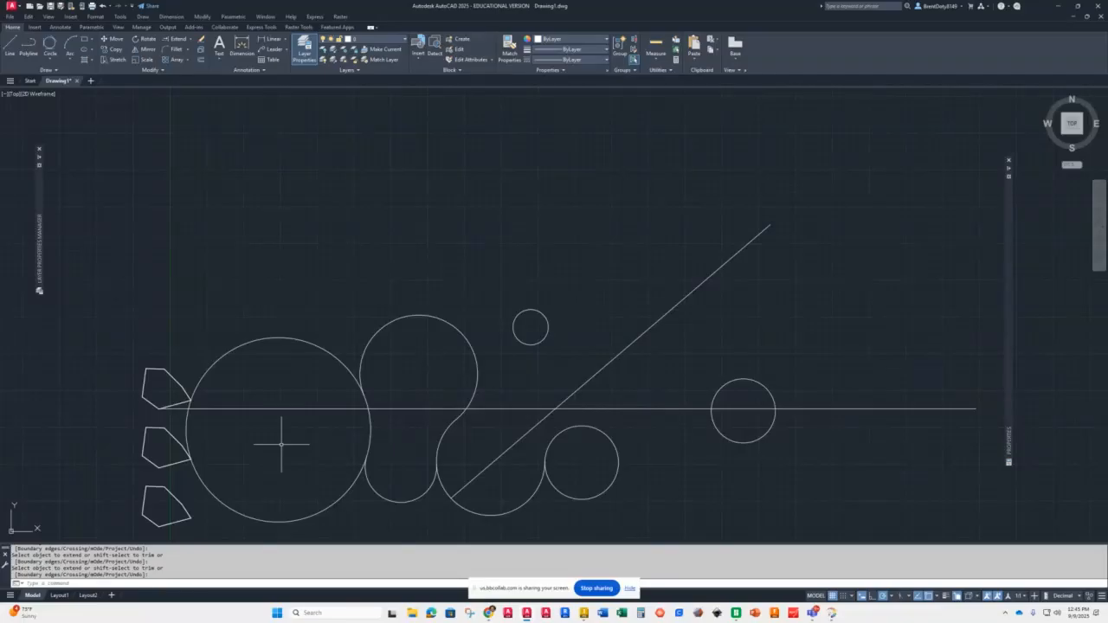
pyautogui.write('u')
pyautogui.press('Return')
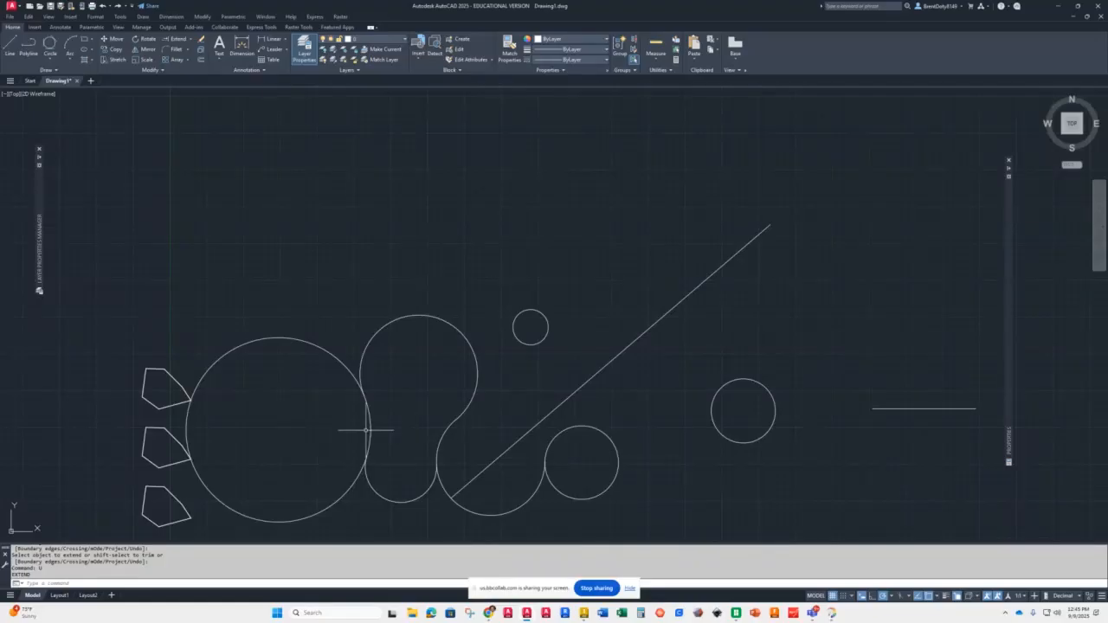
# Step: Extend the horizontal line leftward to the top left-hand shape, using that shape as the boundary edge
pyautogui.click(160, 407)
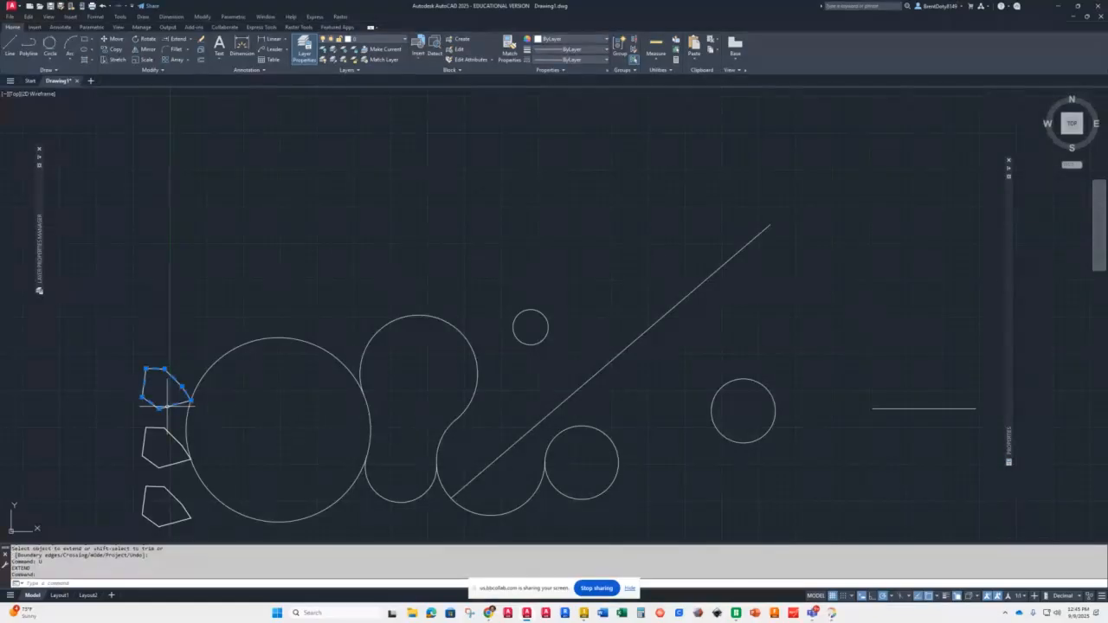
pyautogui.click(178, 39)
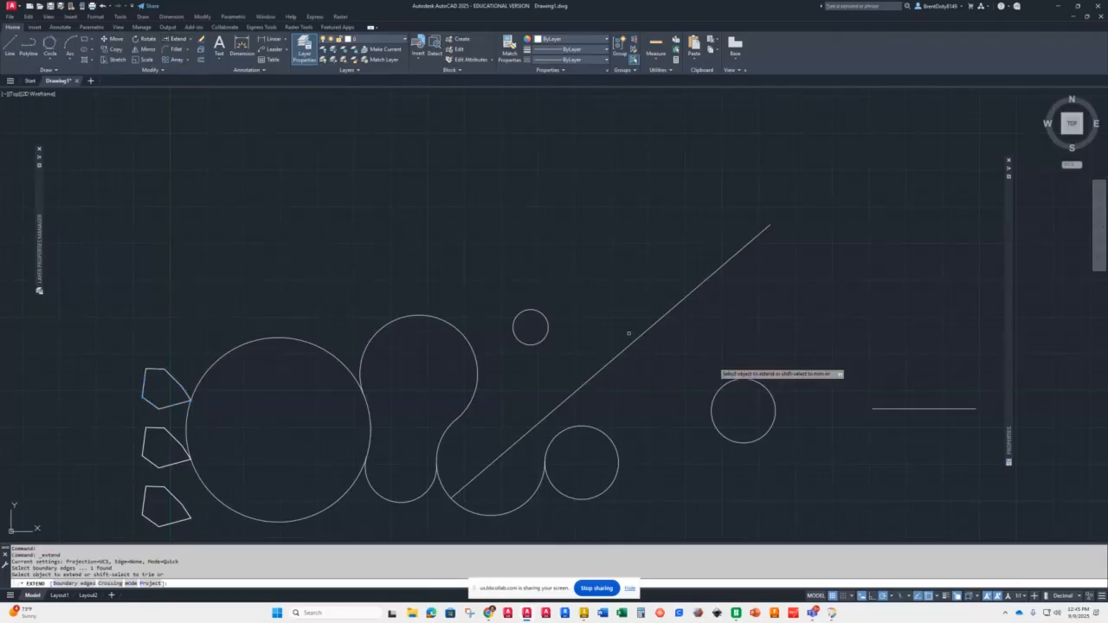
pyautogui.click(886, 408)
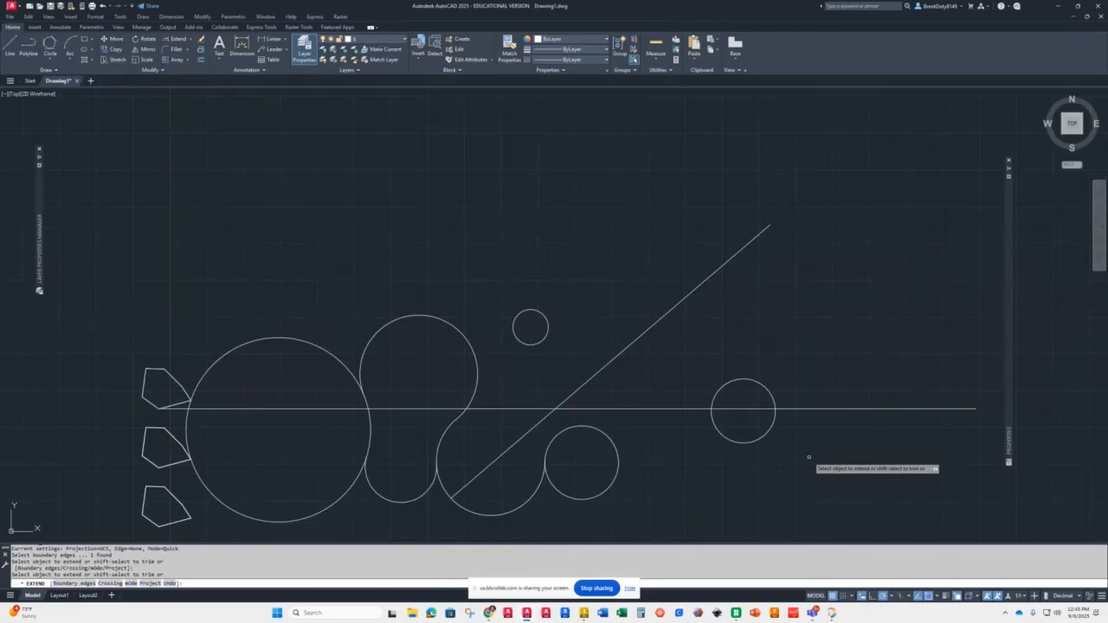
pyautogui.press('Return')
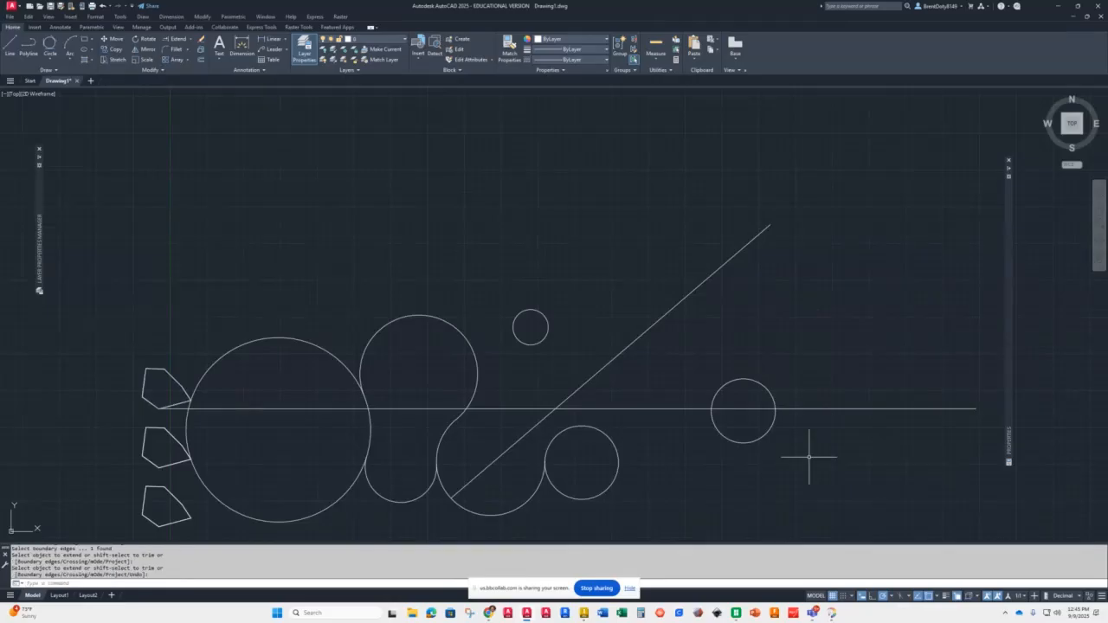
pyautogui.rightClick(800, 457)
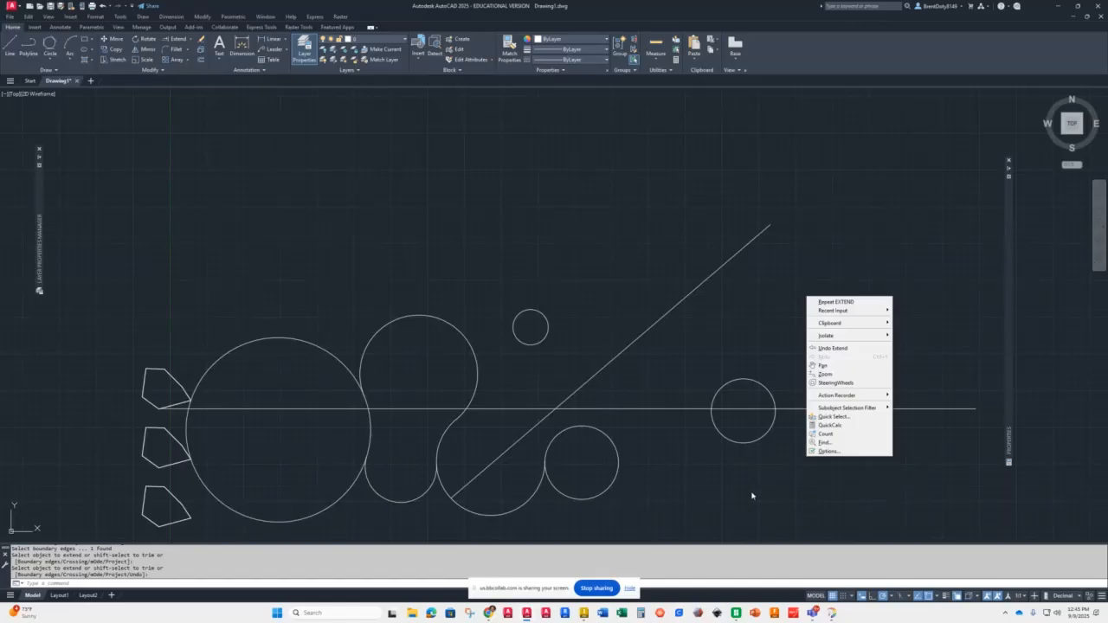
pyautogui.click(784, 474)
pyautogui.click(787, 472)
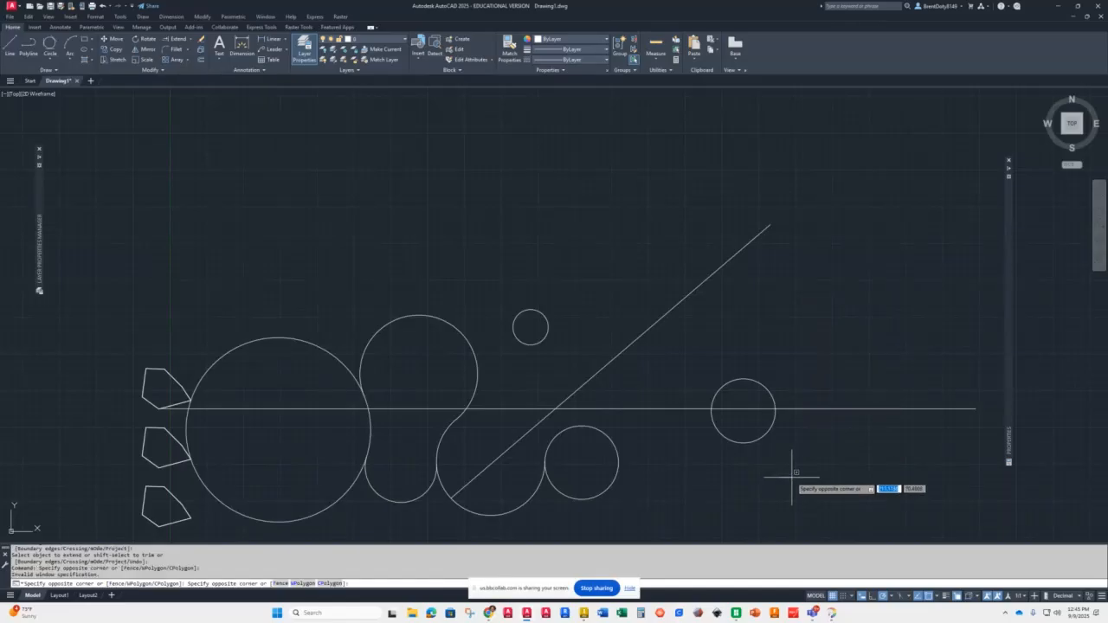
pyautogui.press('Escape')
# Step: Trim away the far-right circle's lower half and the diagonal line's part above the horizontal line
pyautogui.press('Return')
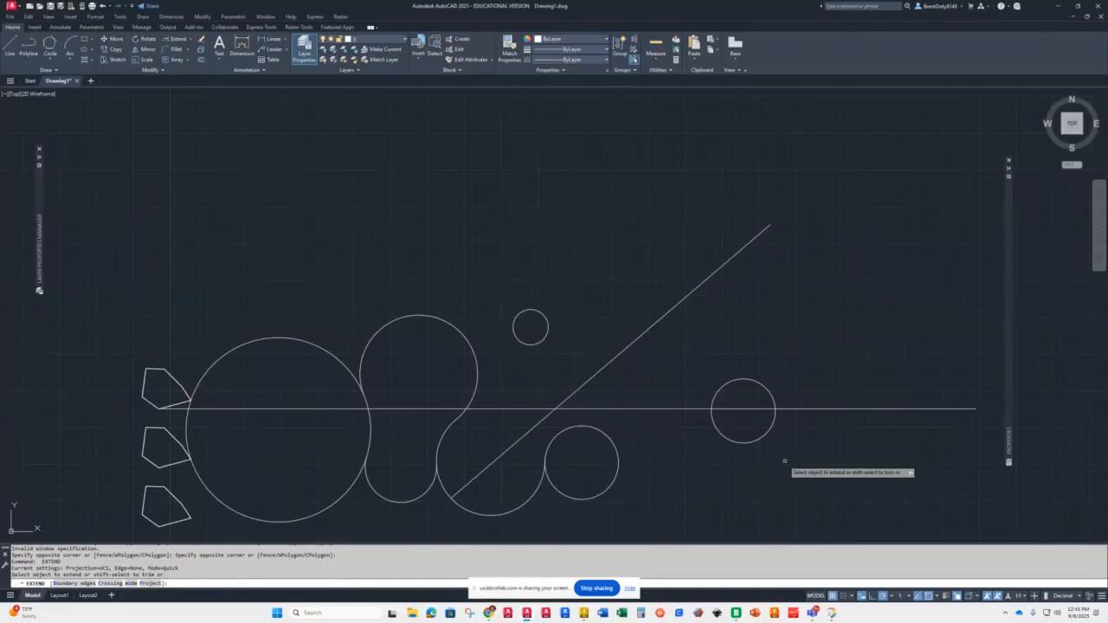
pyautogui.keyDown('shift'); pyautogui.click(754, 439); pyautogui.keyUp('shift')
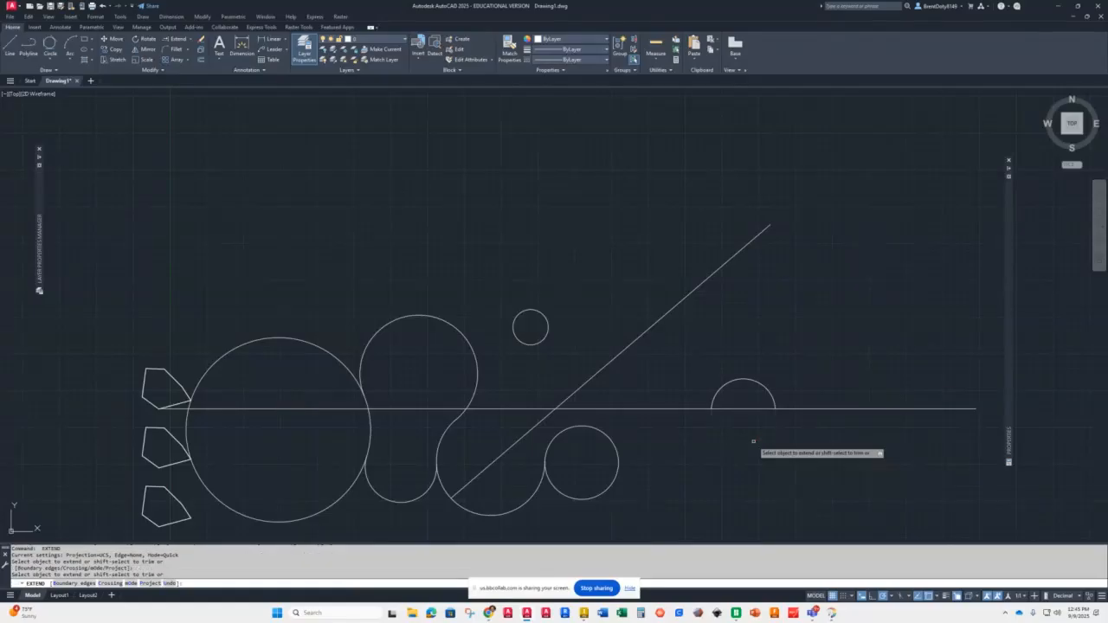
pyautogui.keyDown('shift'); pyautogui.click(633, 347); pyautogui.keyUp('shift')
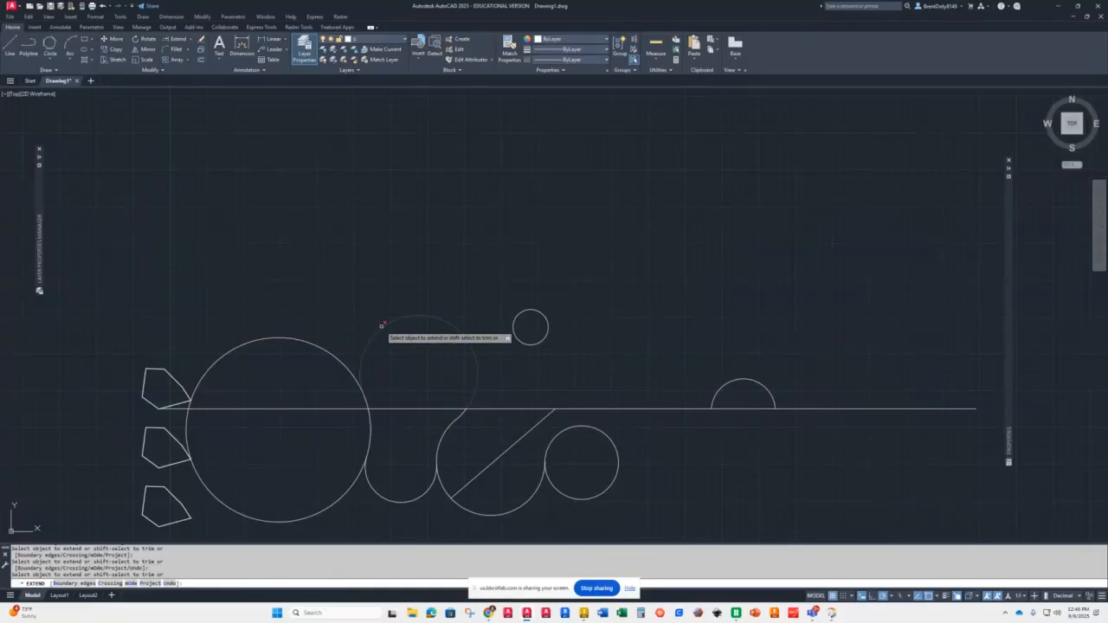
# Step: Trim arcs off the large left, top and lower-middle circles, then undo those trims
pyautogui.keyDown('shift'); pyautogui.click(309, 342); pyautogui.keyUp('shift')
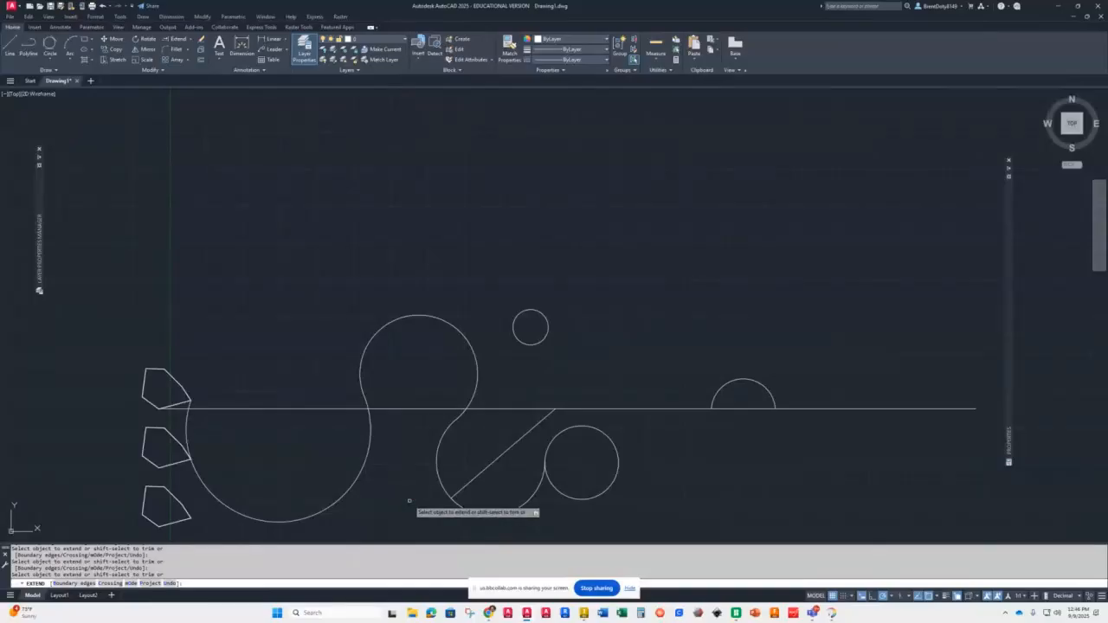
pyautogui.keyDown('shift'); pyautogui.click(443, 319); pyautogui.keyUp('shift')
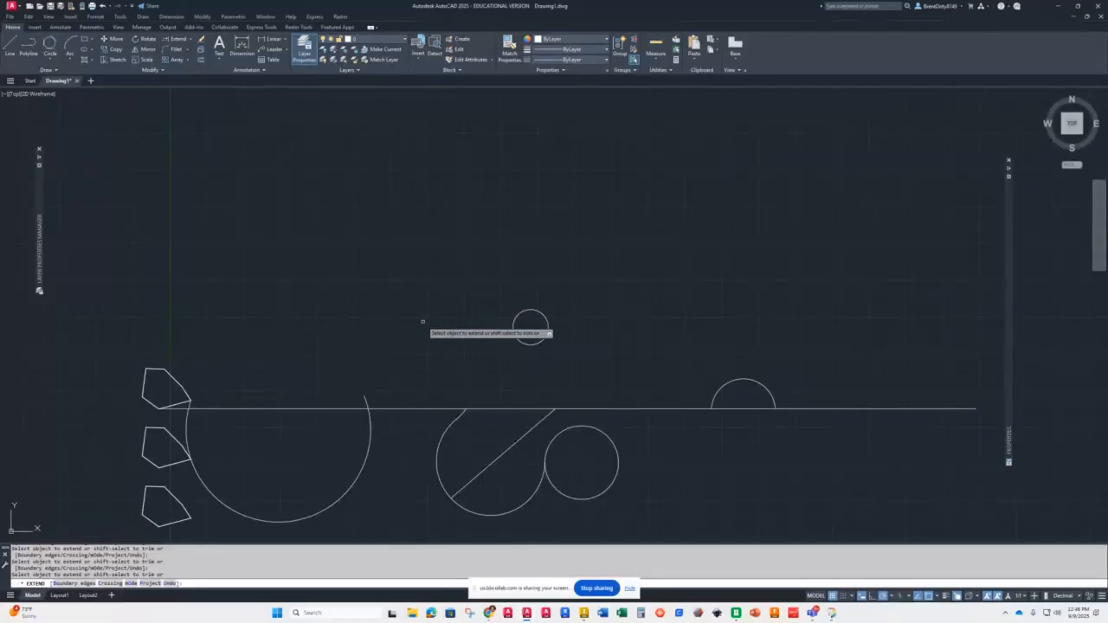
pyautogui.click(364, 401)
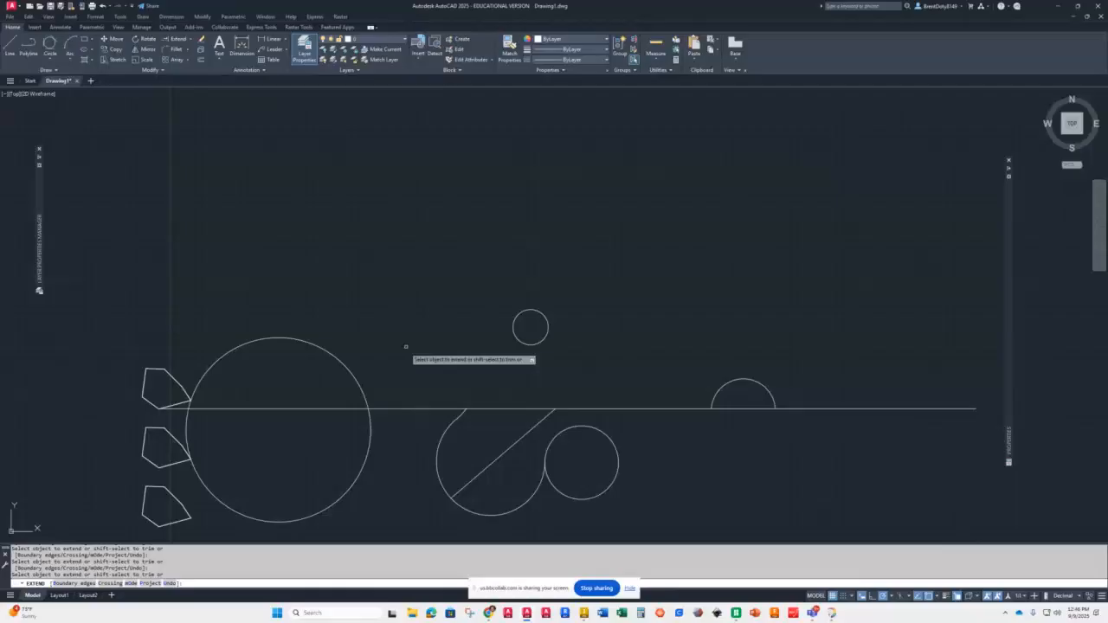
pyautogui.click(472, 419)
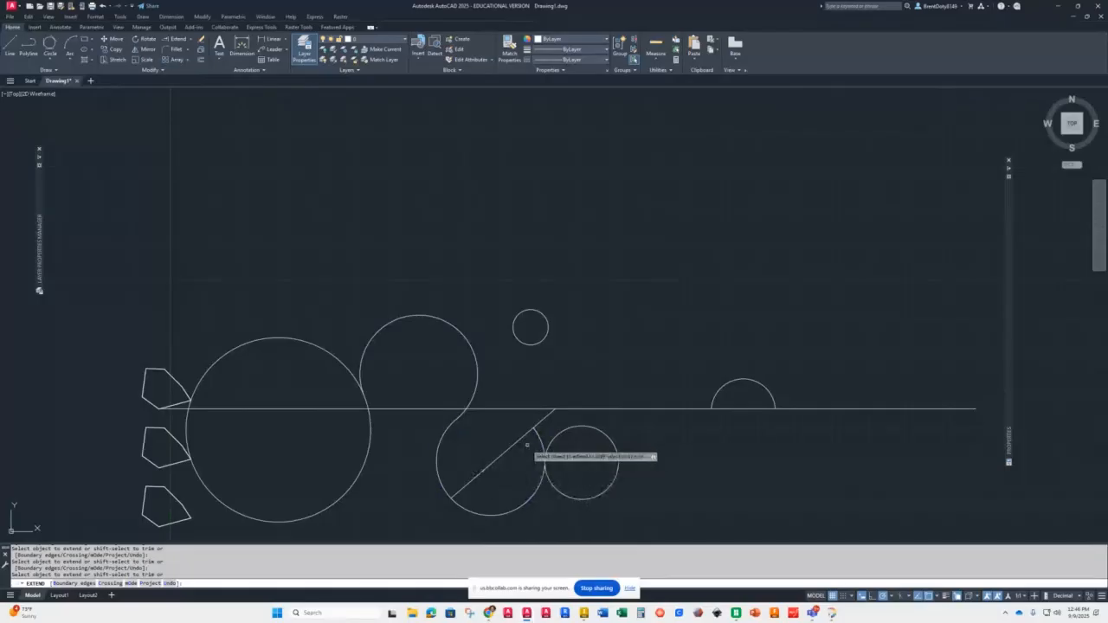
pyautogui.click(537, 432)
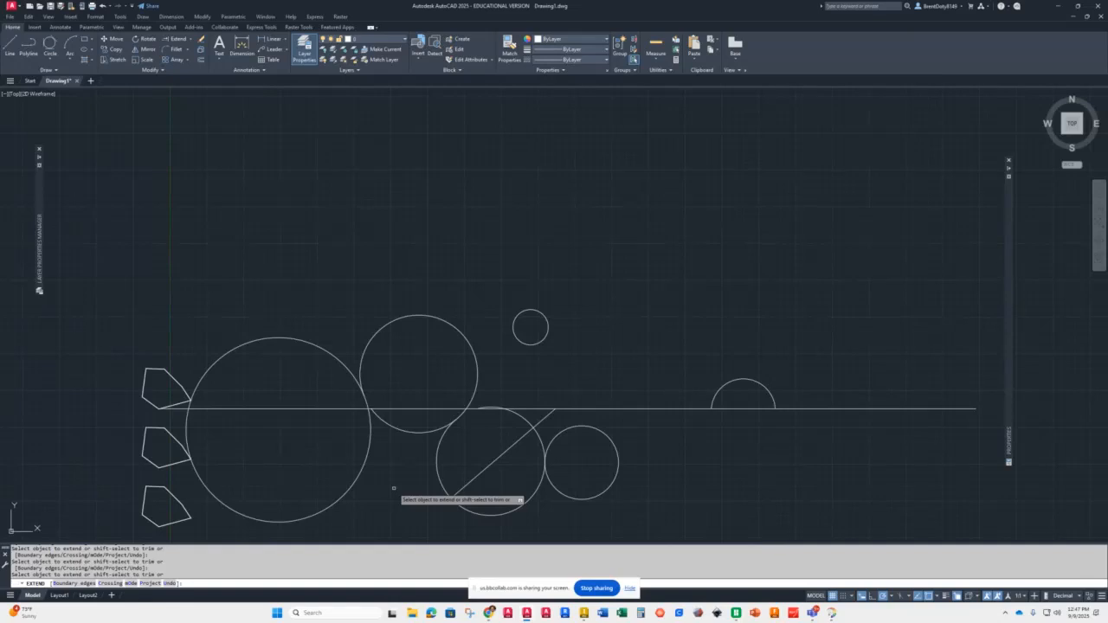
# Step: Open the properties of the top circle to inspect it
pyautogui.click(52, 62)
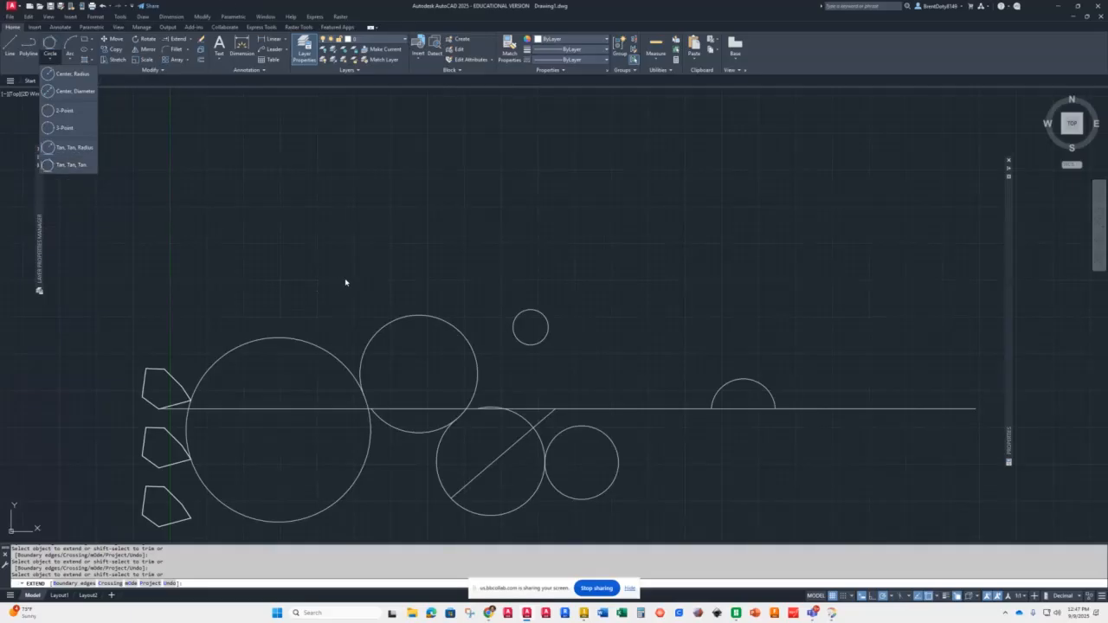
pyautogui.press('Escape')
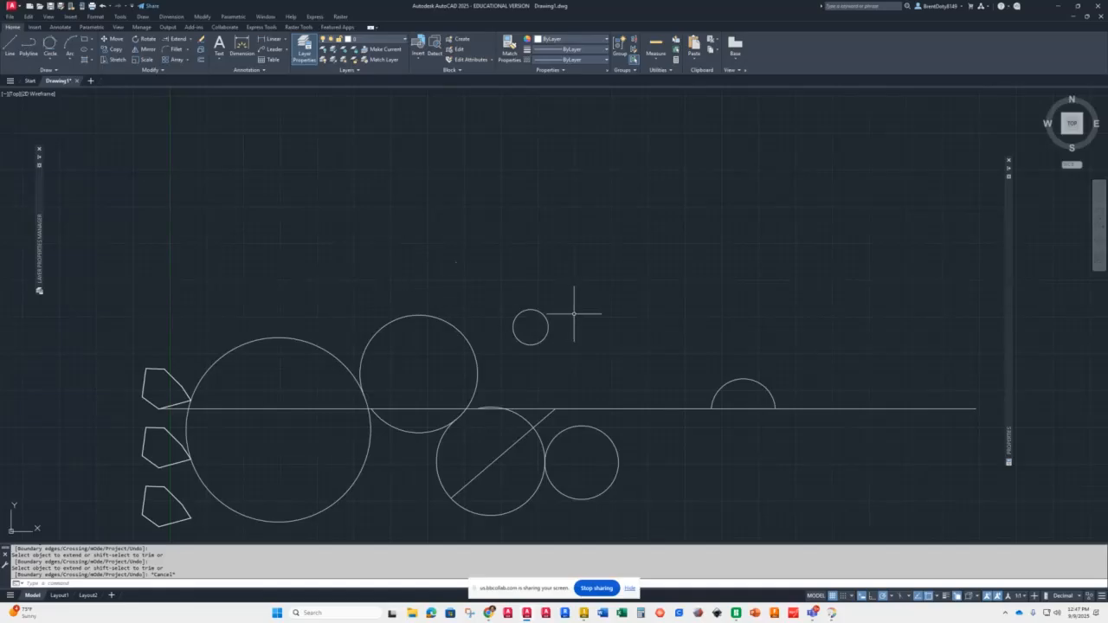
pyautogui.click(449, 323)
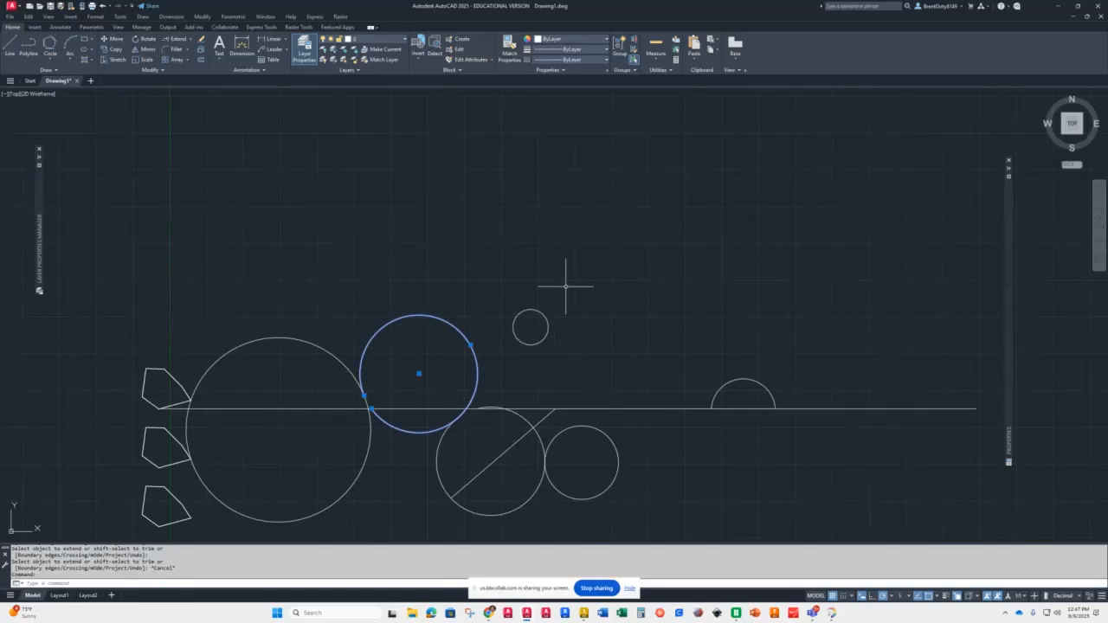
pyautogui.rightClick(472, 346)
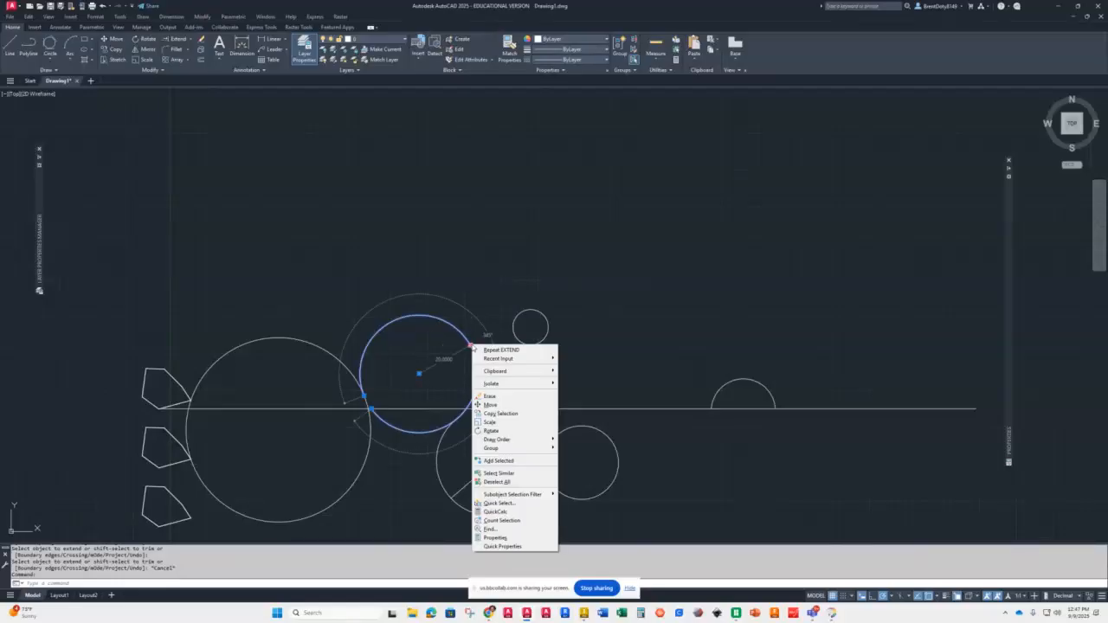
pyautogui.click(489, 539)
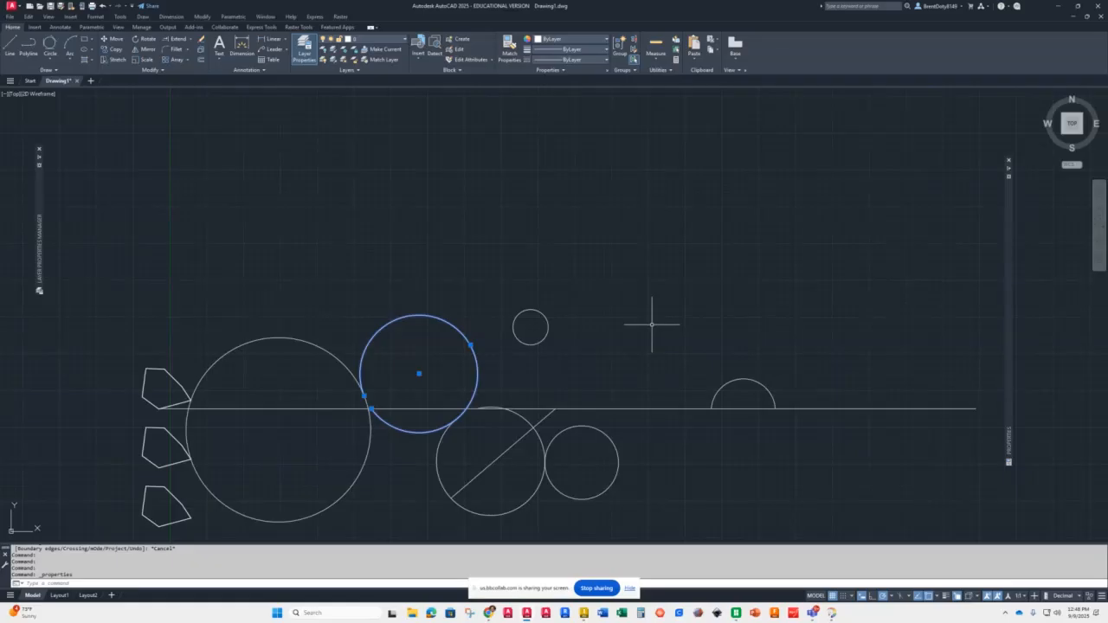
pyautogui.press('Escape')
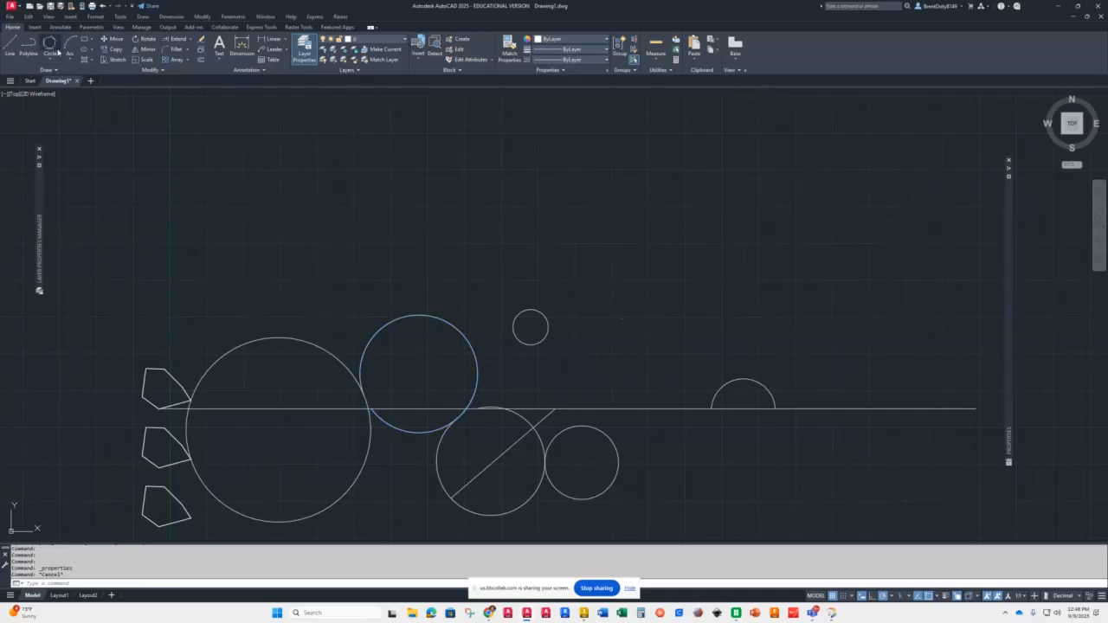
# Step: Draw a three-point arc from the diagonal line's end through the far-right arc's centre, curving up above it
pyautogui.click(51, 62)
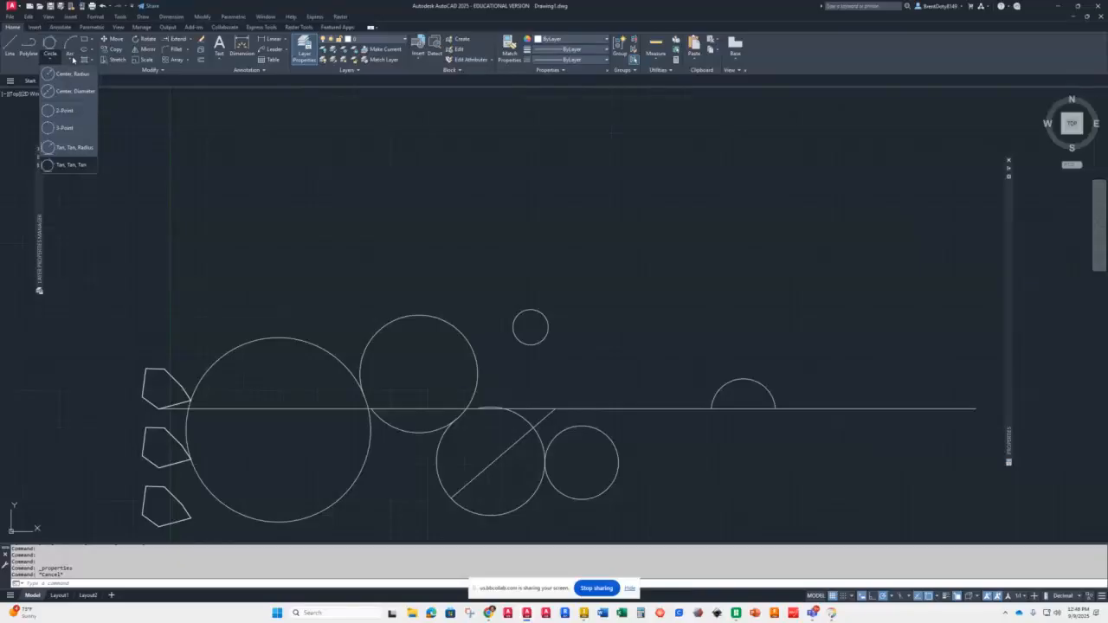
pyautogui.click(70, 59)
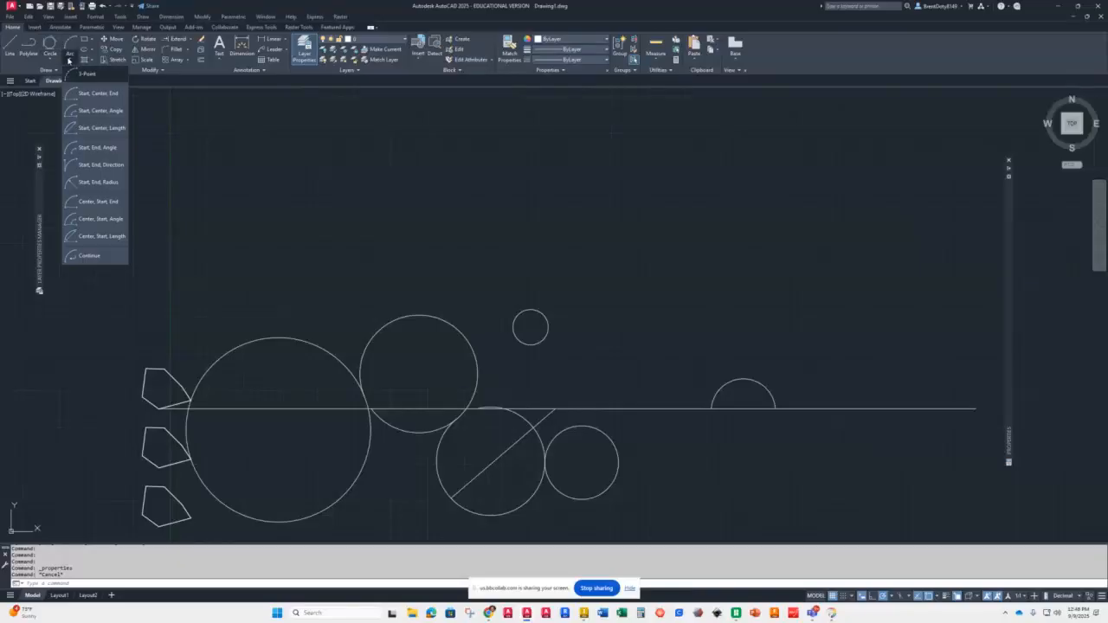
pyautogui.click(80, 74)
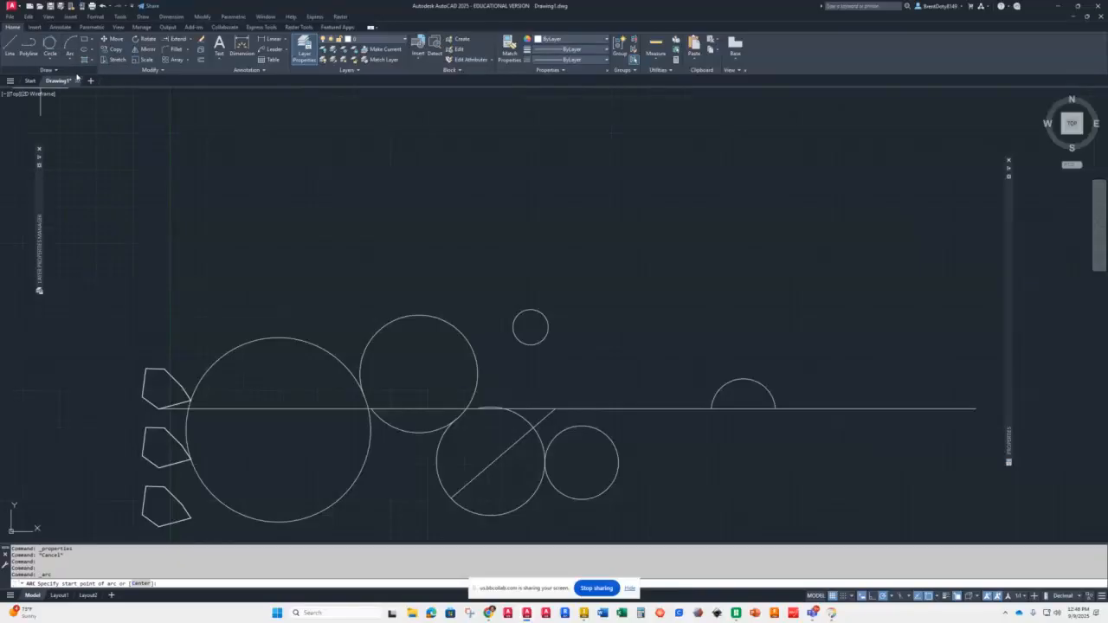
pyautogui.click(555, 407)
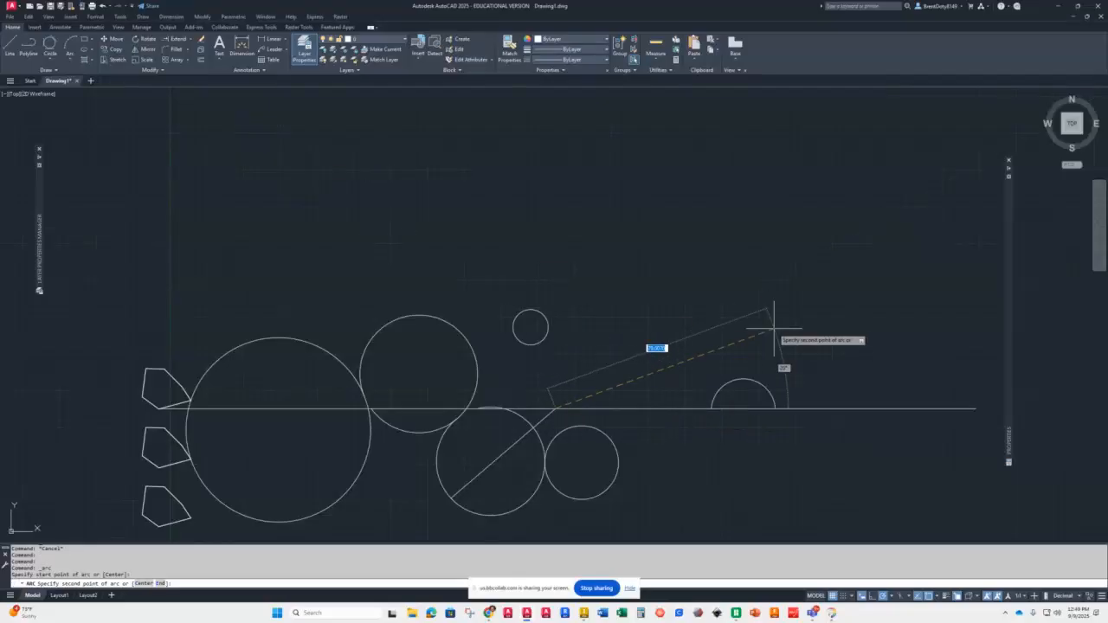
pyautogui.click(743, 409)
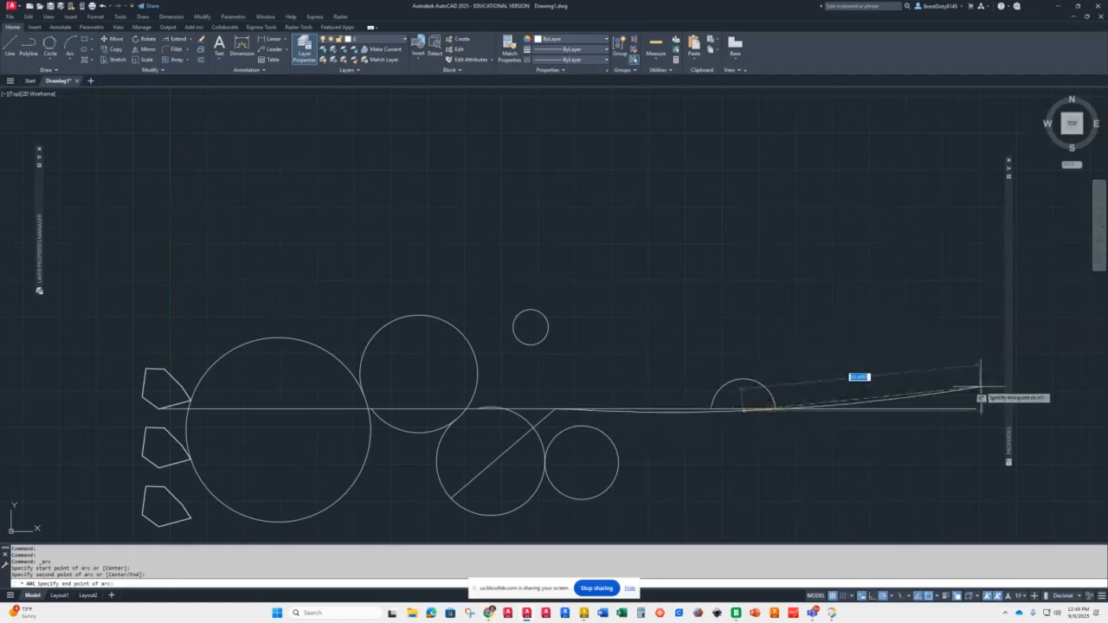
pyautogui.click(704, 223)
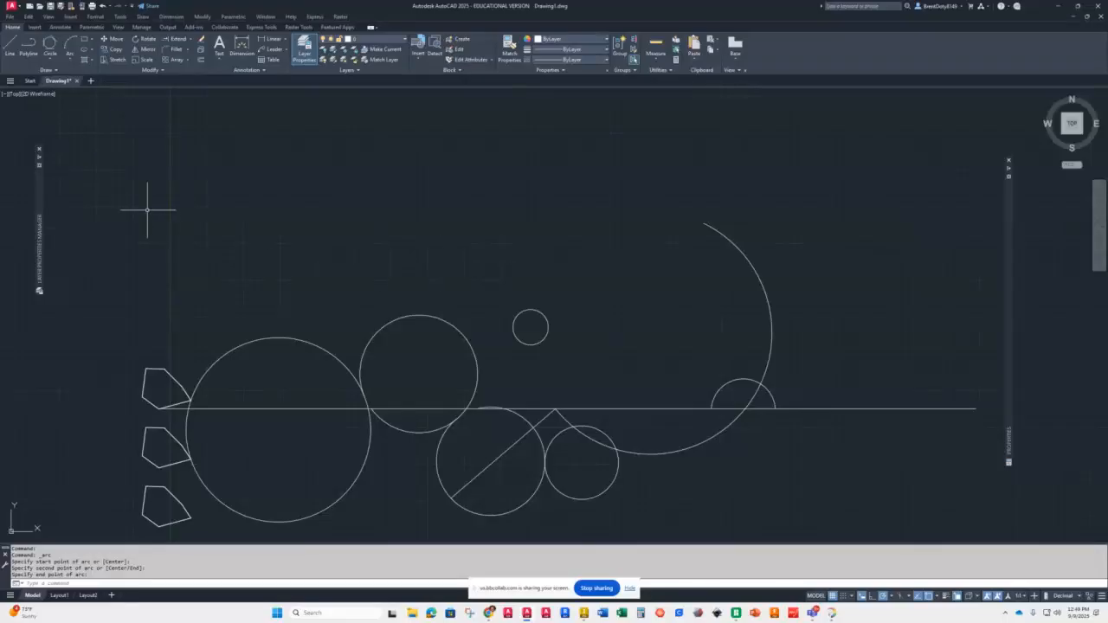
# Step: Draw a three-point arc tangent to the large left circle, the top circle and the new large arc
pyautogui.write('A')
pyautogui.press('Return')
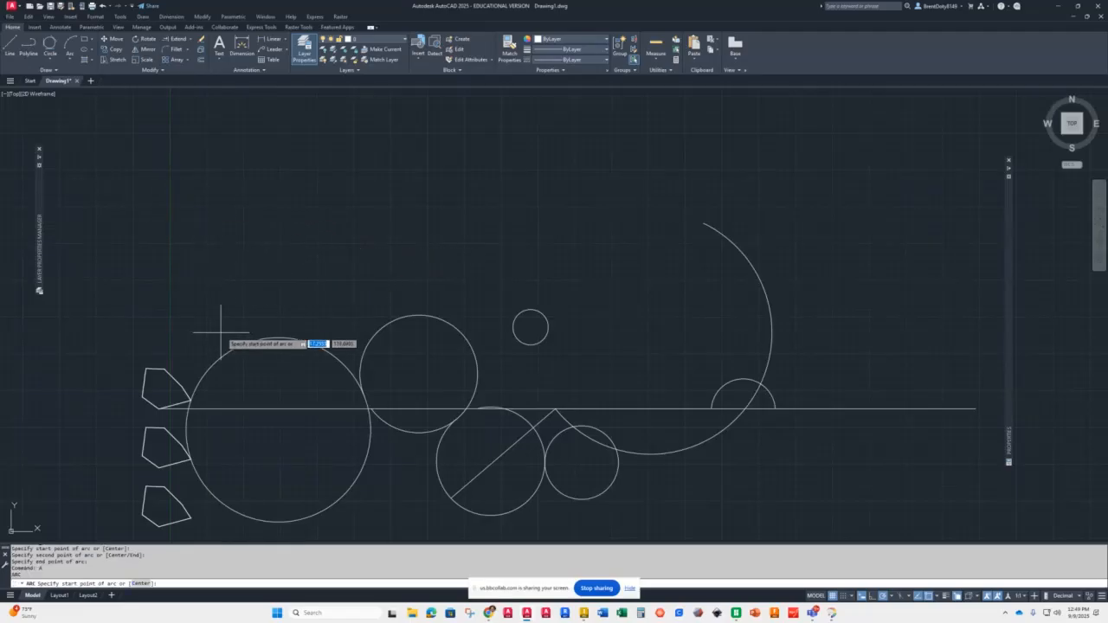
pyautogui.write('tan')
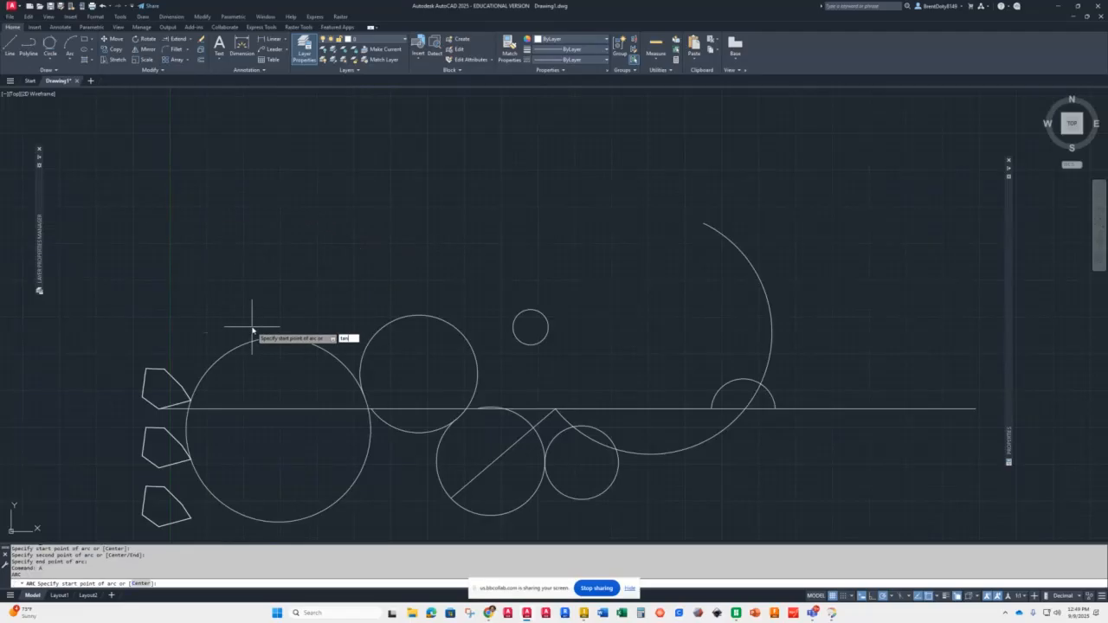
pyautogui.press('Return')
pyautogui.click(260, 338)
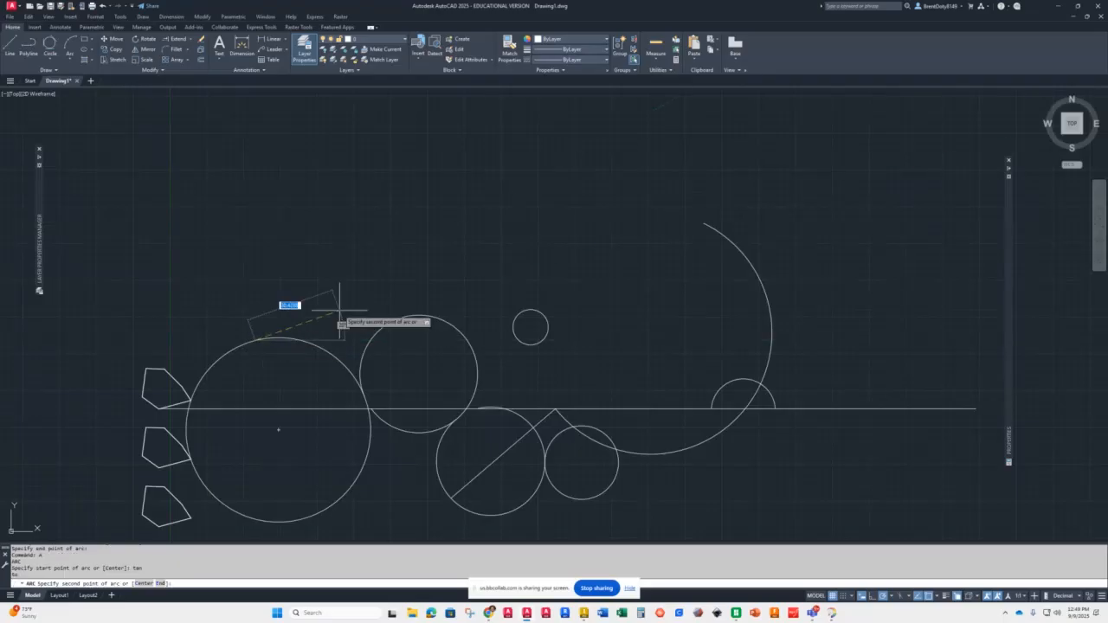
pyautogui.write('tan')
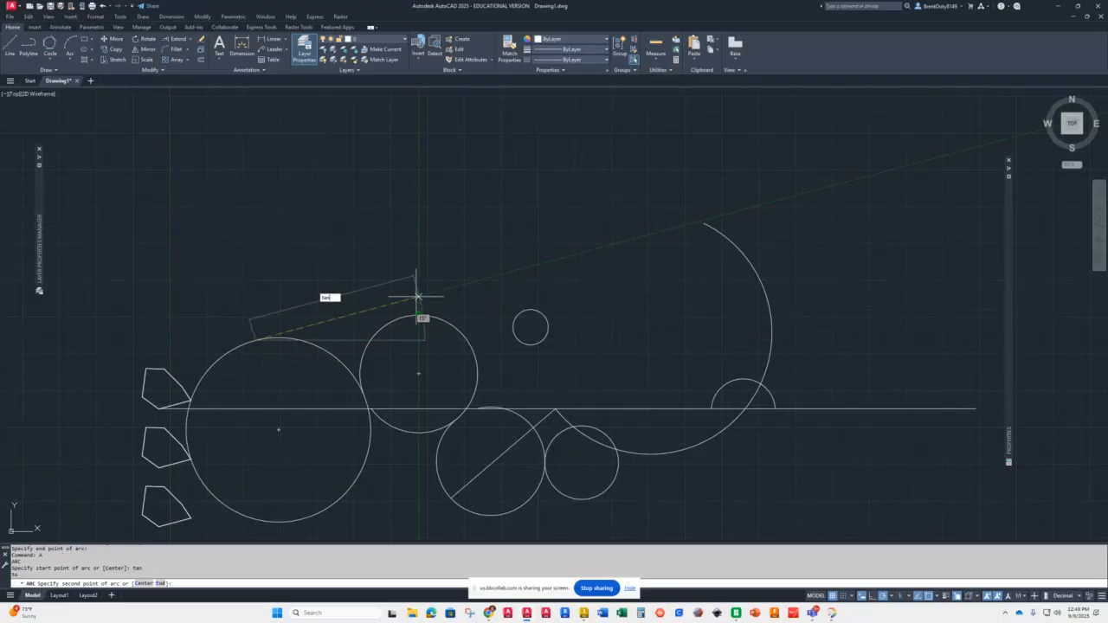
pyautogui.press('Return')
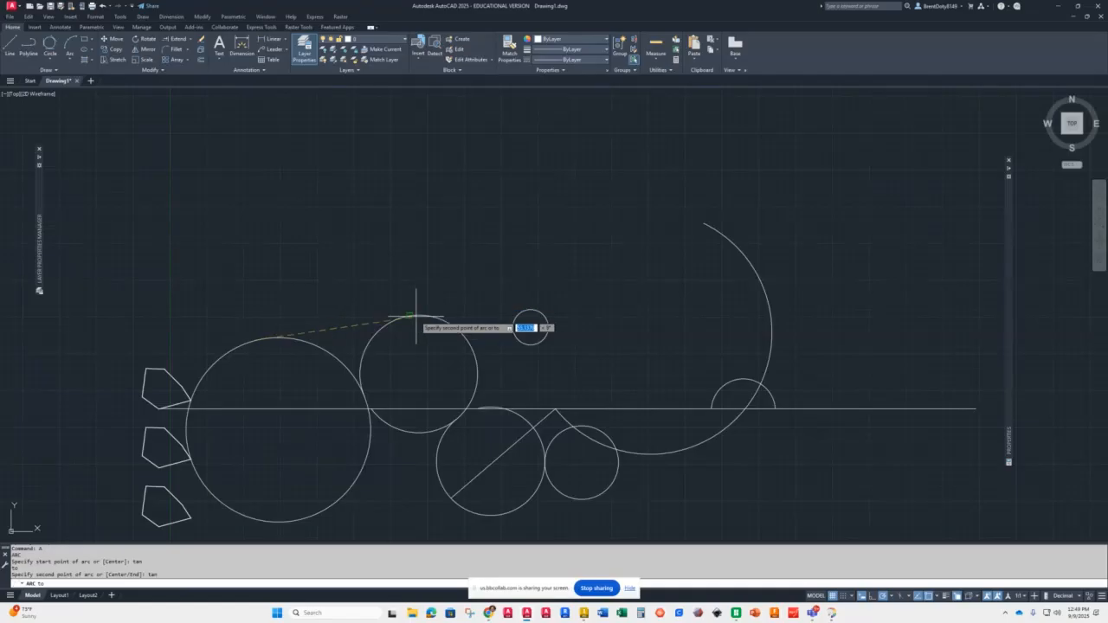
pyautogui.click(418, 315)
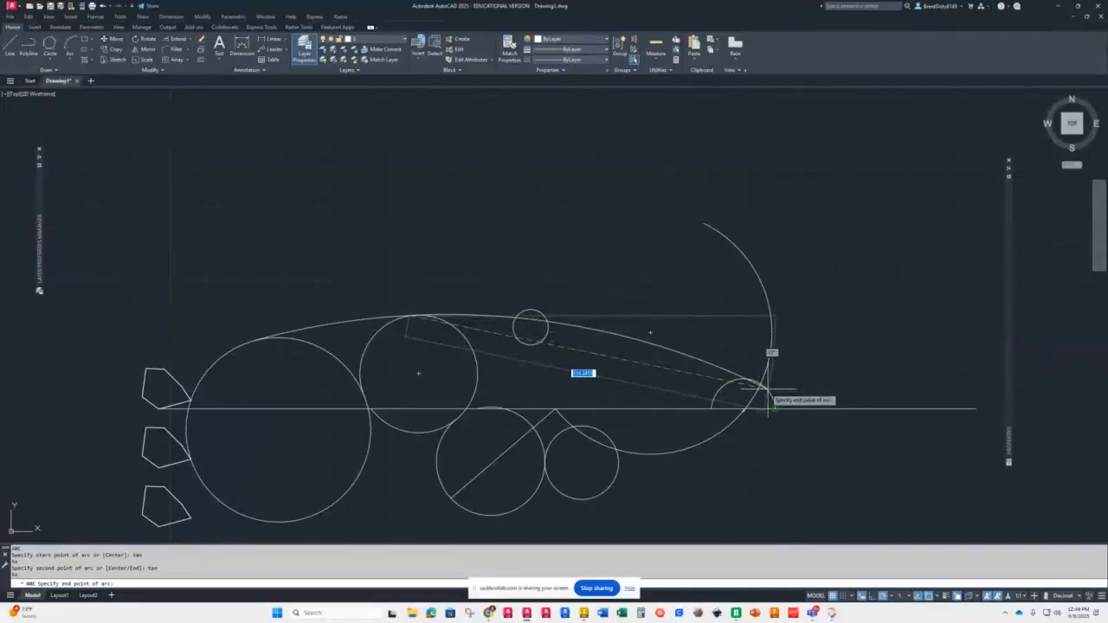
pyautogui.write('tan')
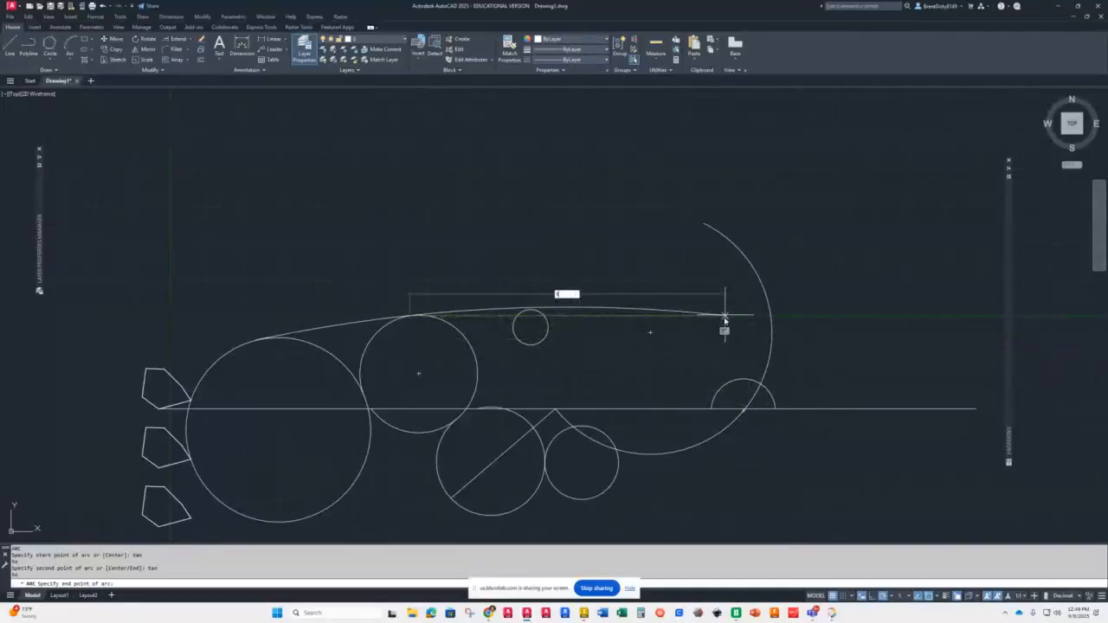
pyautogui.press('Return')
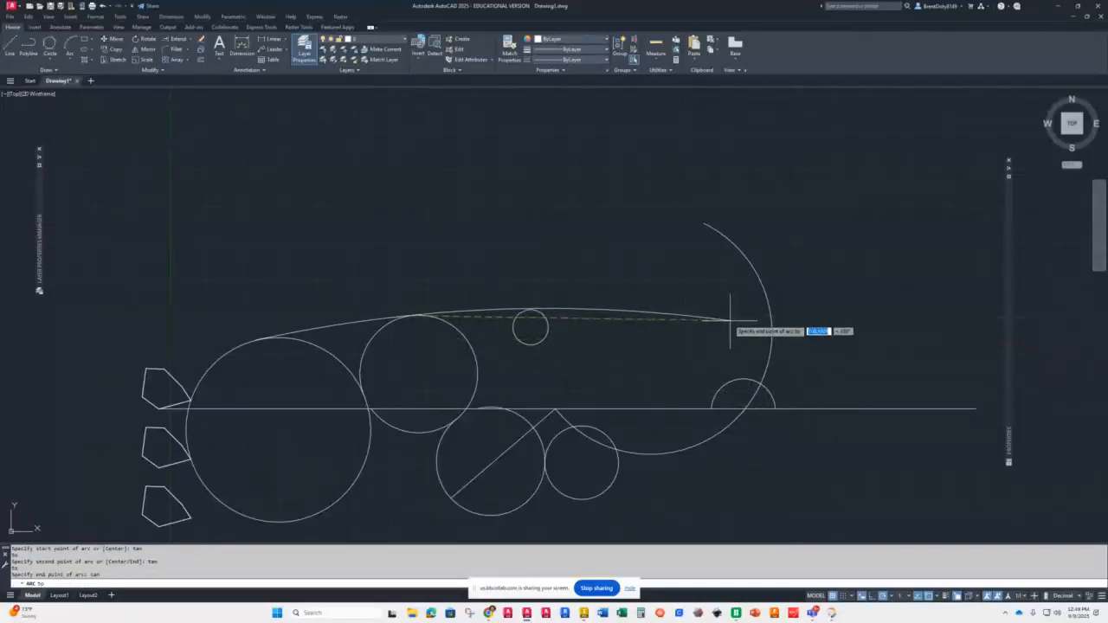
pyautogui.click(748, 381)
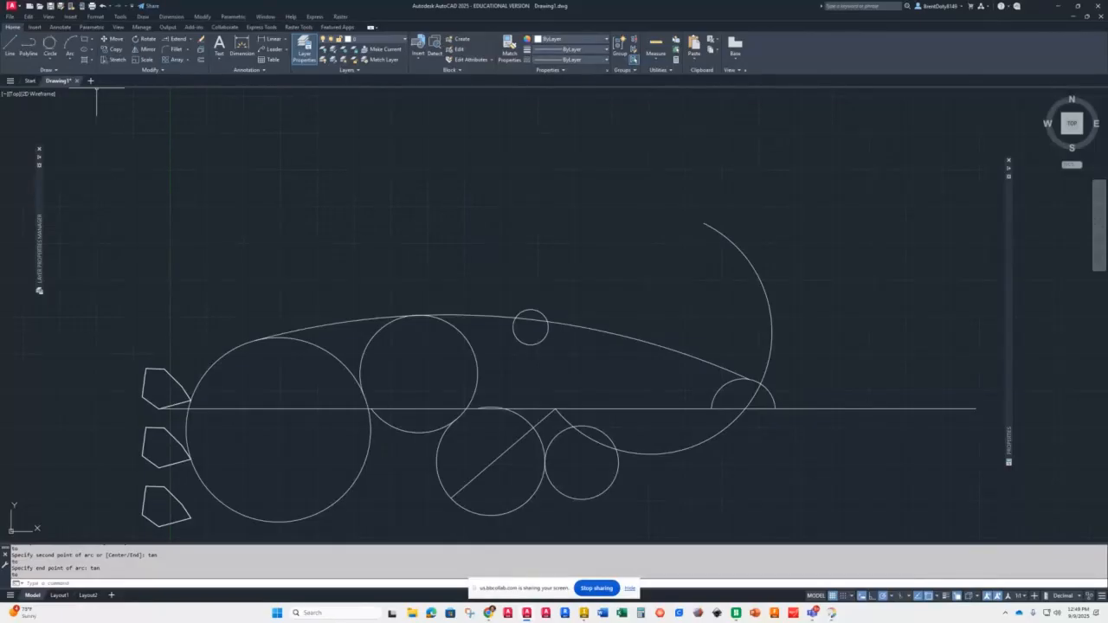
# Step: Draw a three-point arc tangent to the large left circle, passing below the top circle, ending at the small circle's quadrant
pyautogui.click(70, 57)
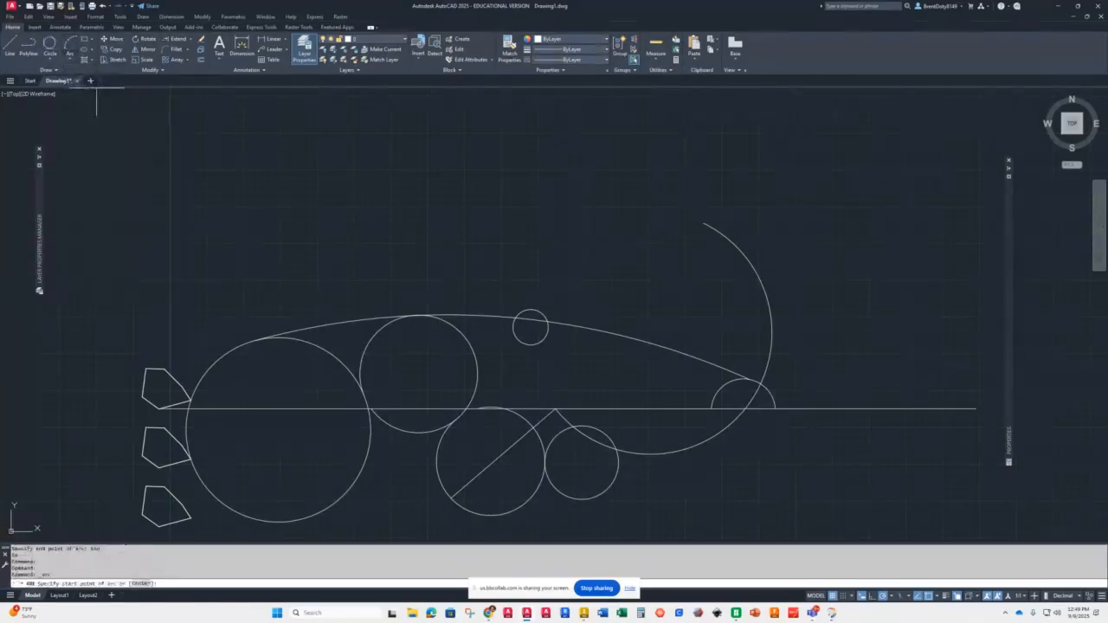
pyautogui.keyDown('shift'); pyautogui.rightClick(272, 266); pyautogui.keyUp('shift')
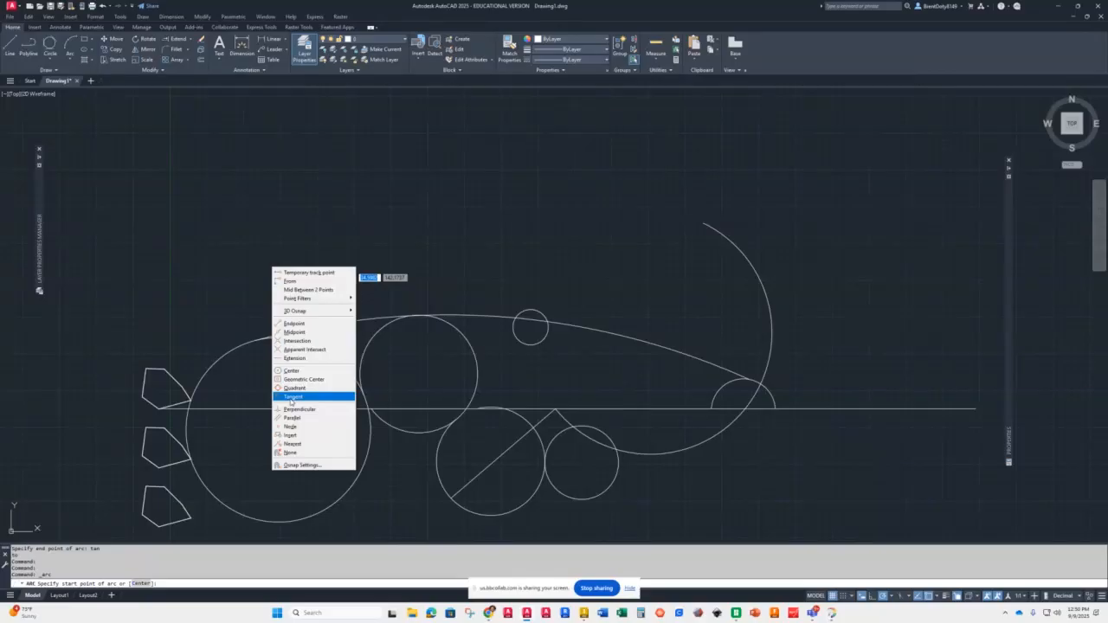
pyautogui.click(291, 396)
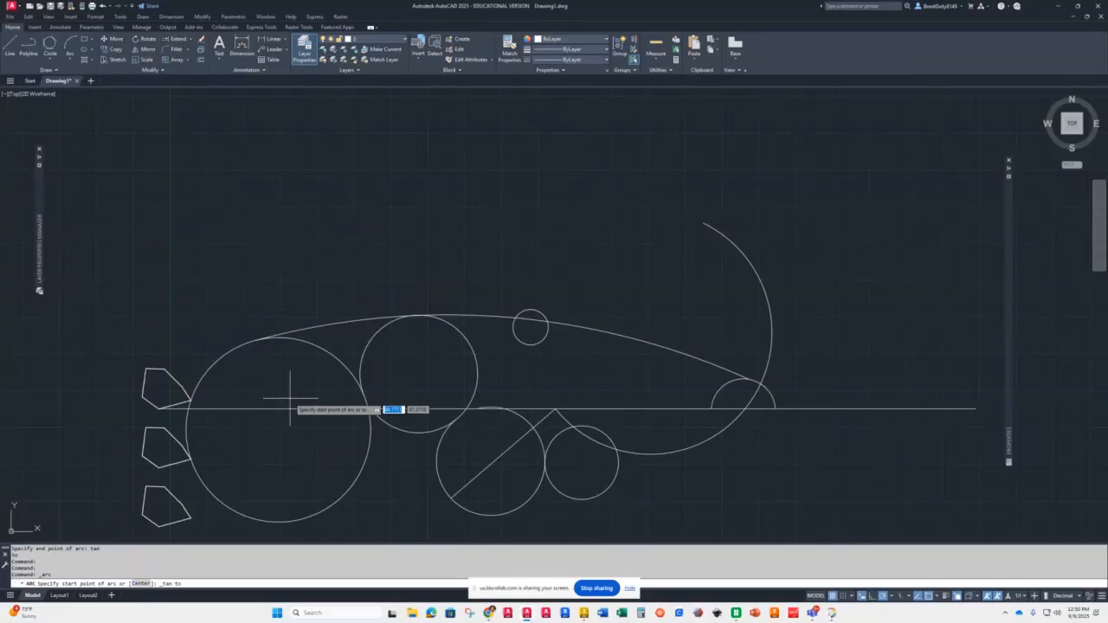
pyautogui.click(226, 364)
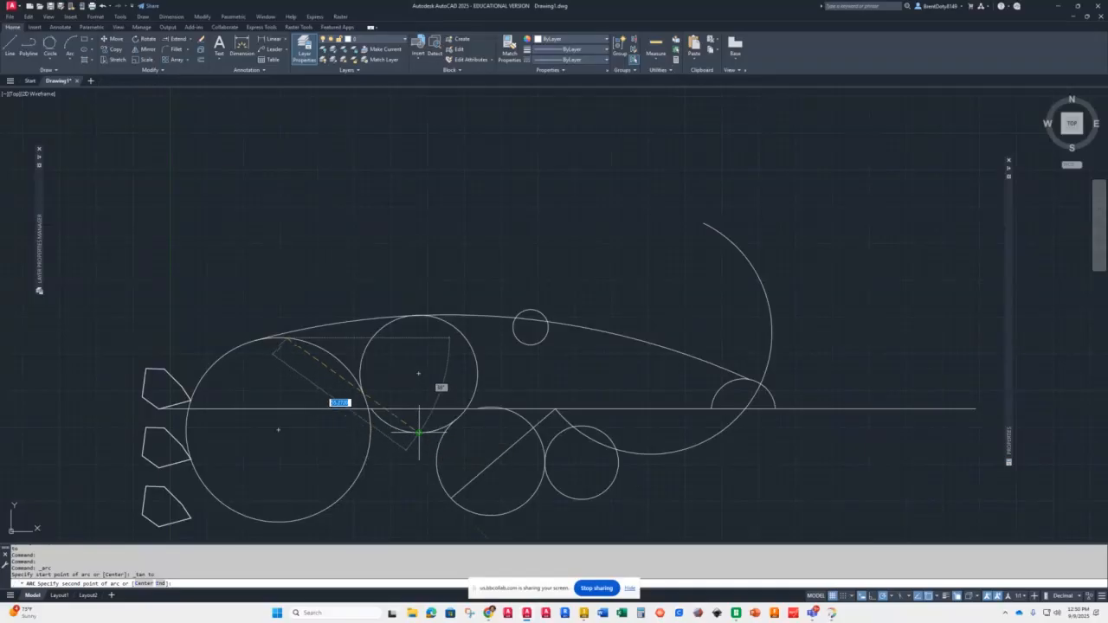
pyautogui.click(417, 374)
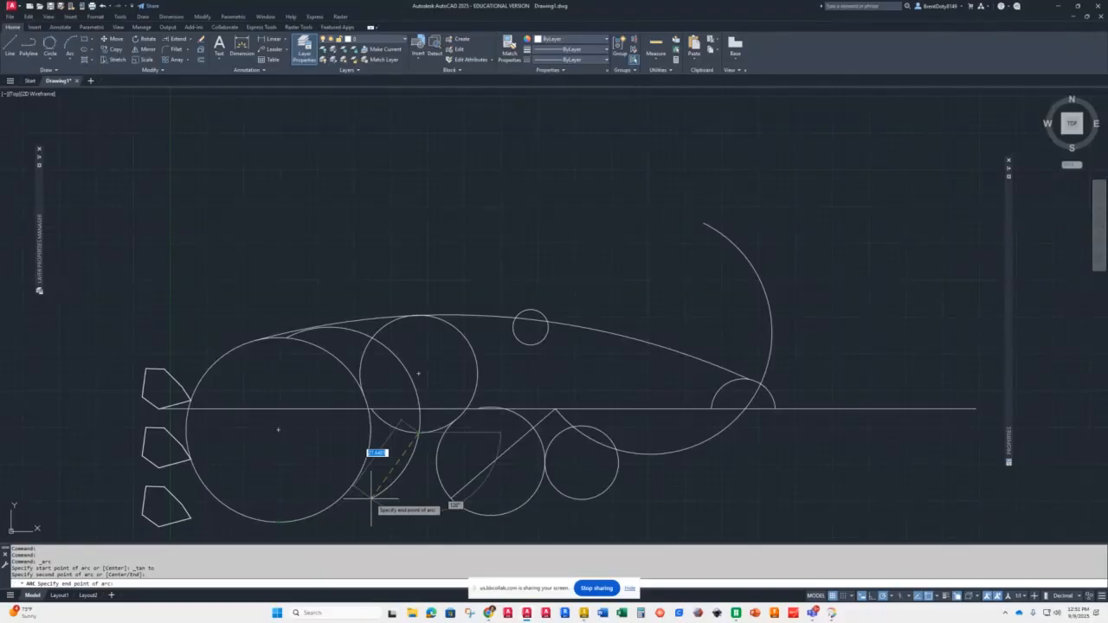
pyautogui.write('quad')
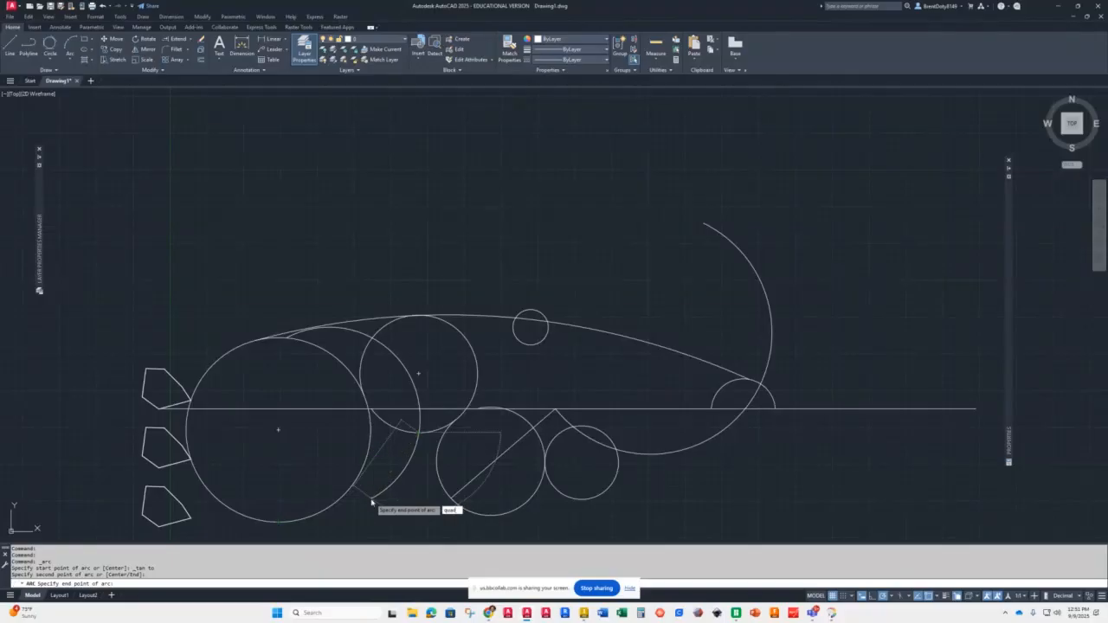
pyautogui.press('Return')
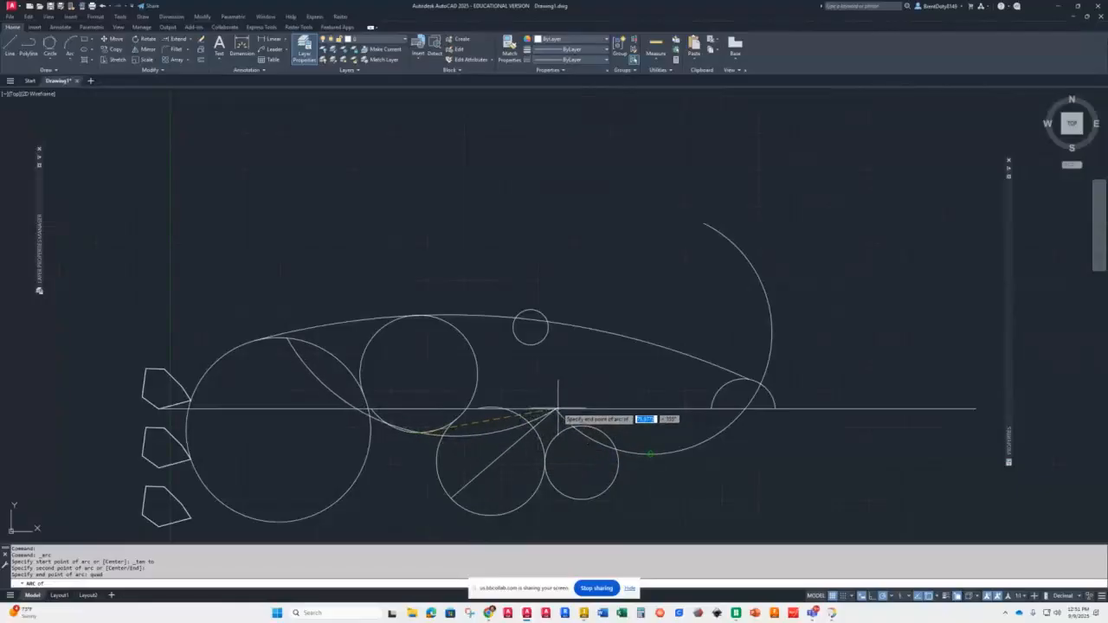
pyautogui.click(548, 328)
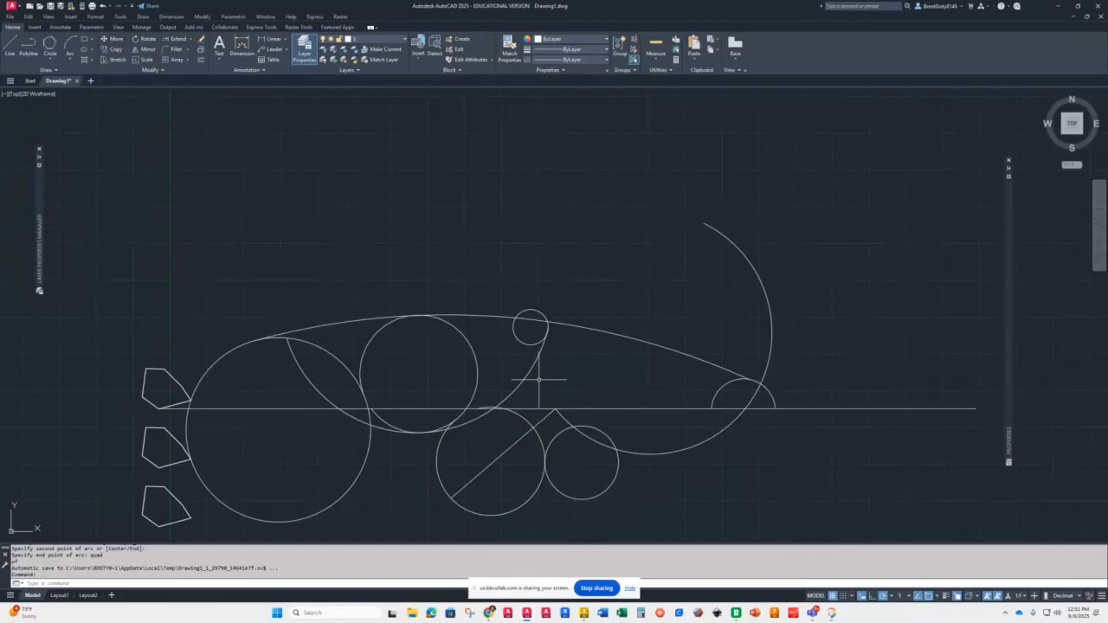
# Step: Draw a line starting midway between the small circle and the far-right arc's end, running diagonally up-left
pyautogui.keyDown('shift'); pyautogui.rightClick(320, 245); pyautogui.keyUp('shift')
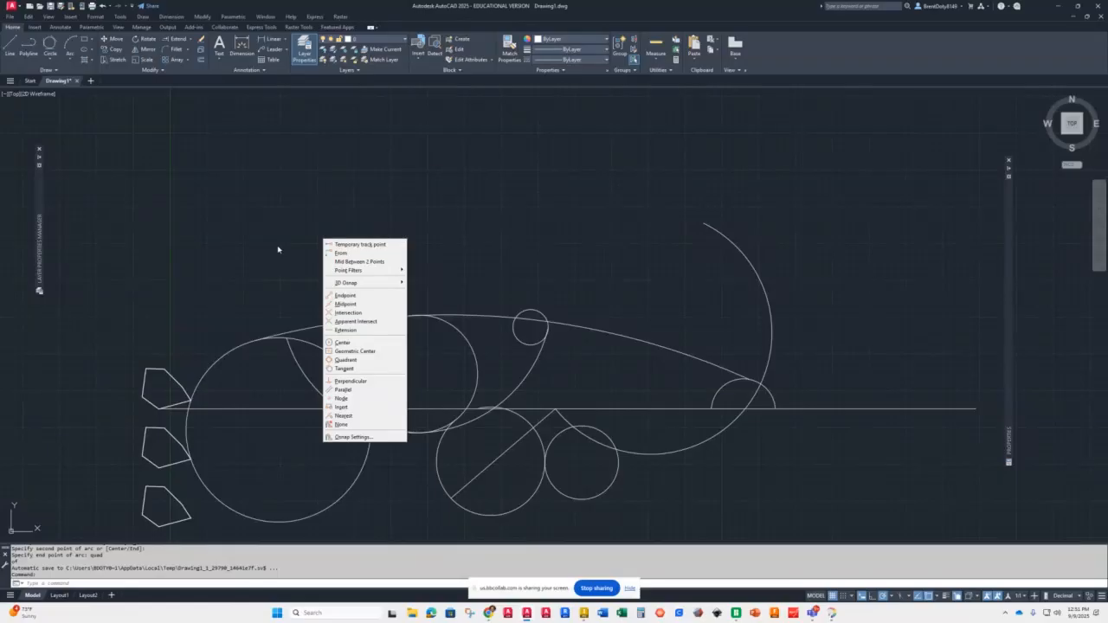
pyautogui.click(278, 249)
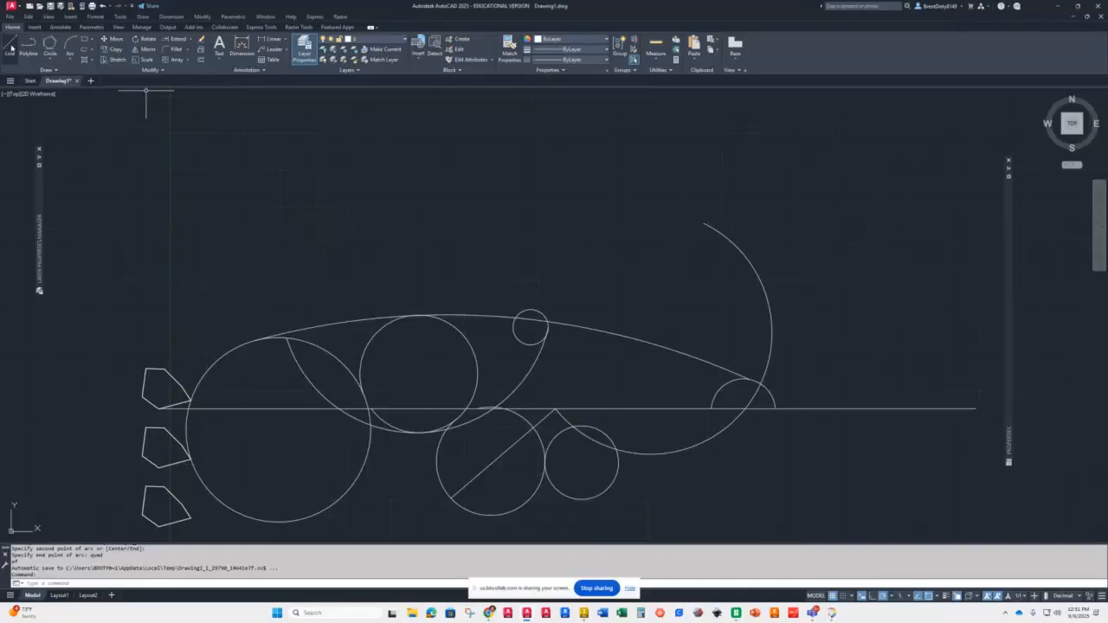
pyautogui.click(7, 47)
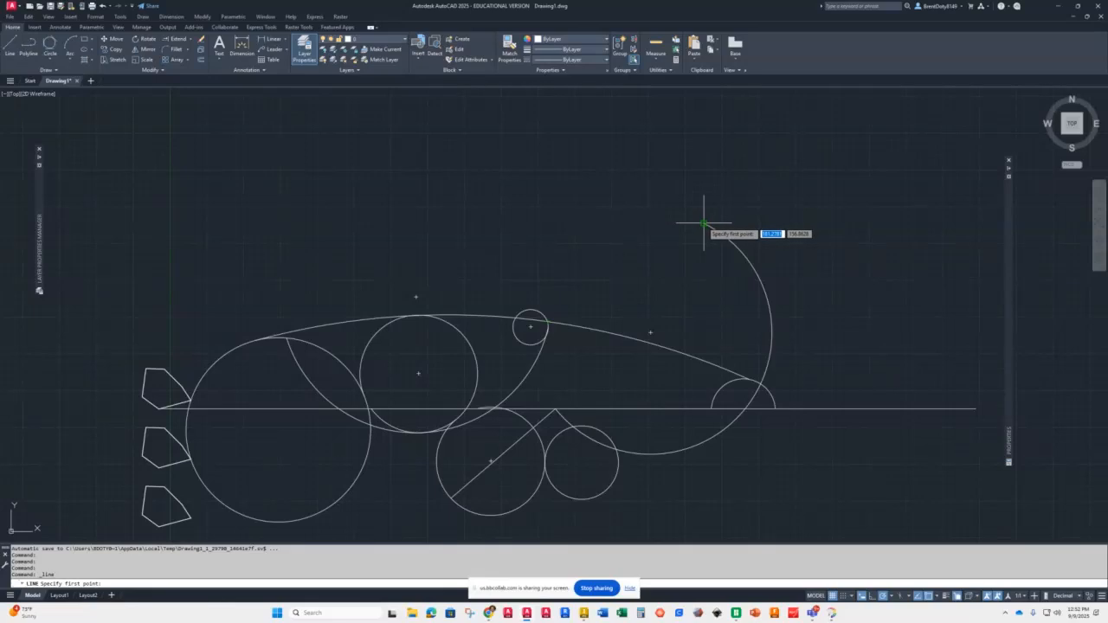
pyautogui.keyDown('shift'); pyautogui.rightClick(467, 235); pyautogui.keyUp('shift')
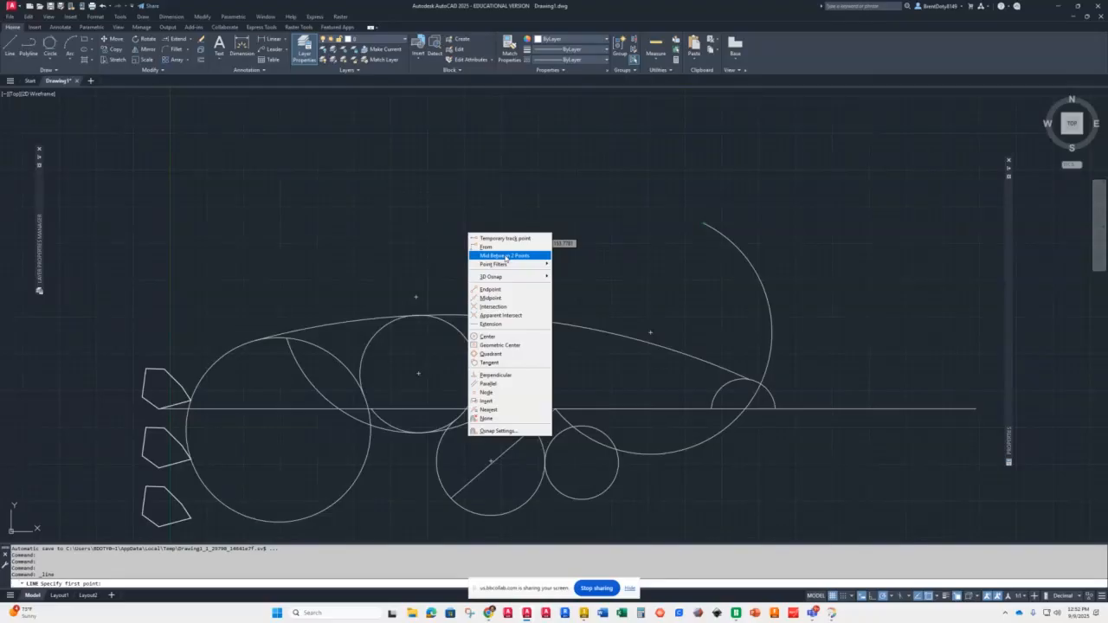
pyautogui.click(505, 255)
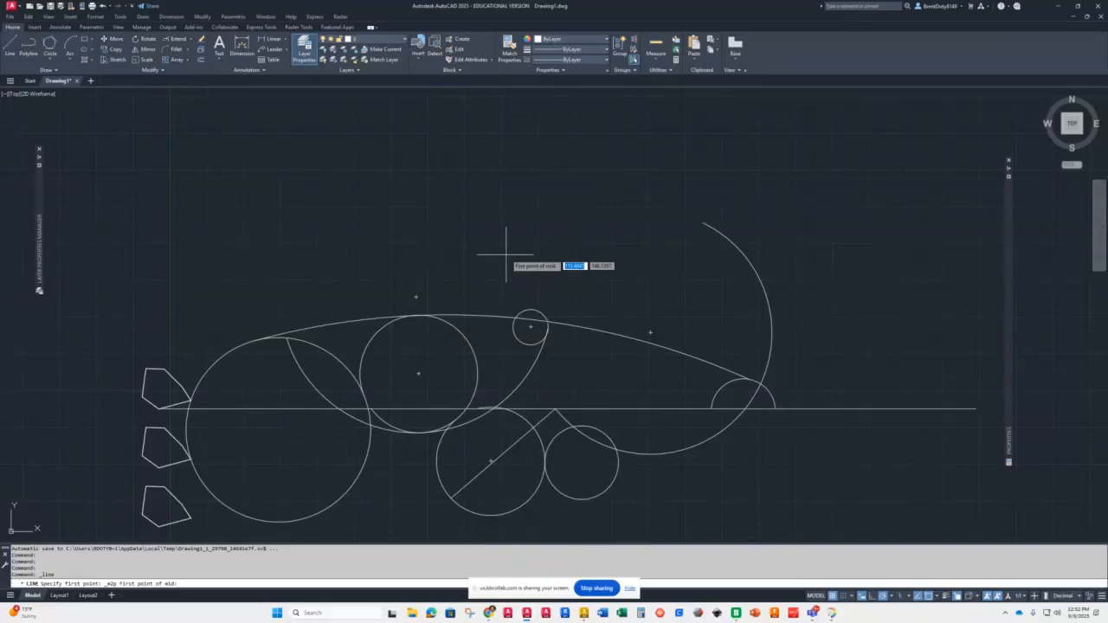
pyautogui.click(543, 318)
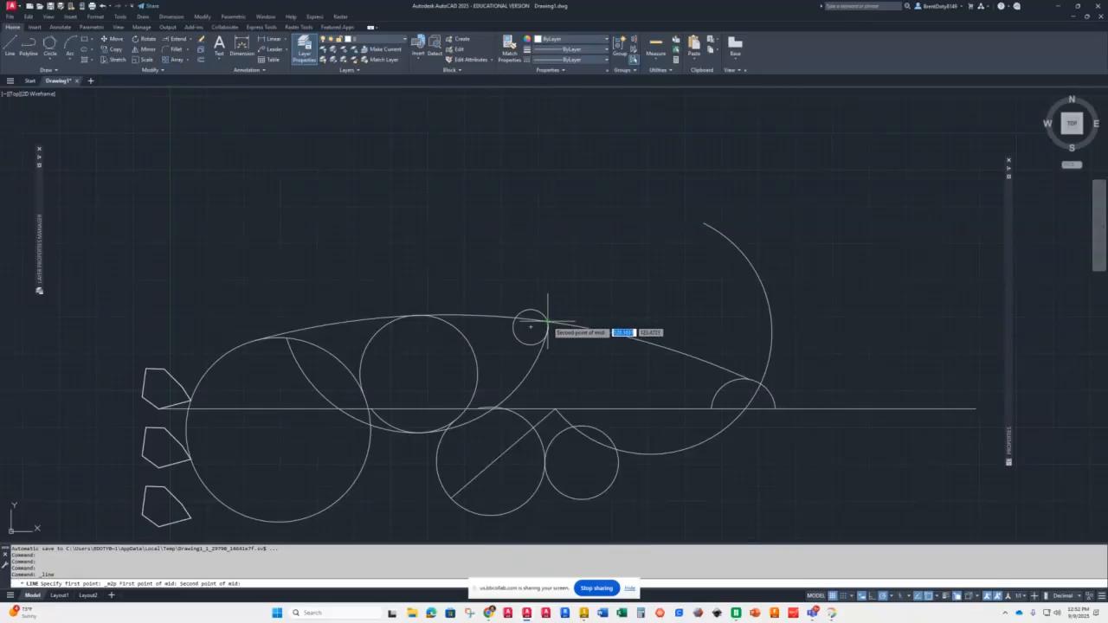
pyautogui.click(703, 223)
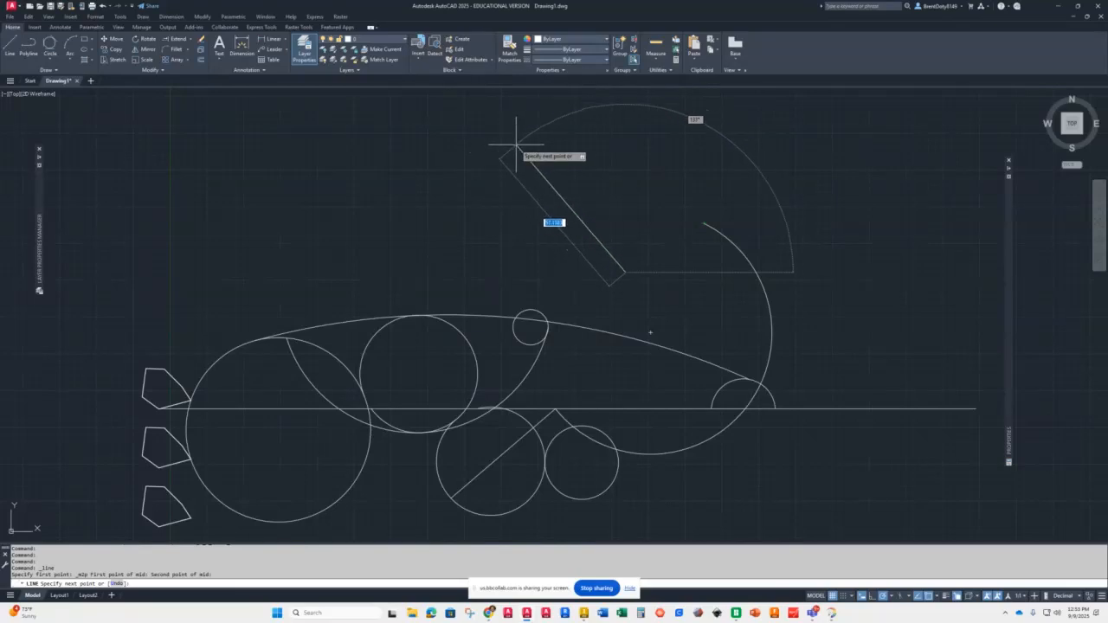
pyautogui.click(505, 153)
pyautogui.press('Return')
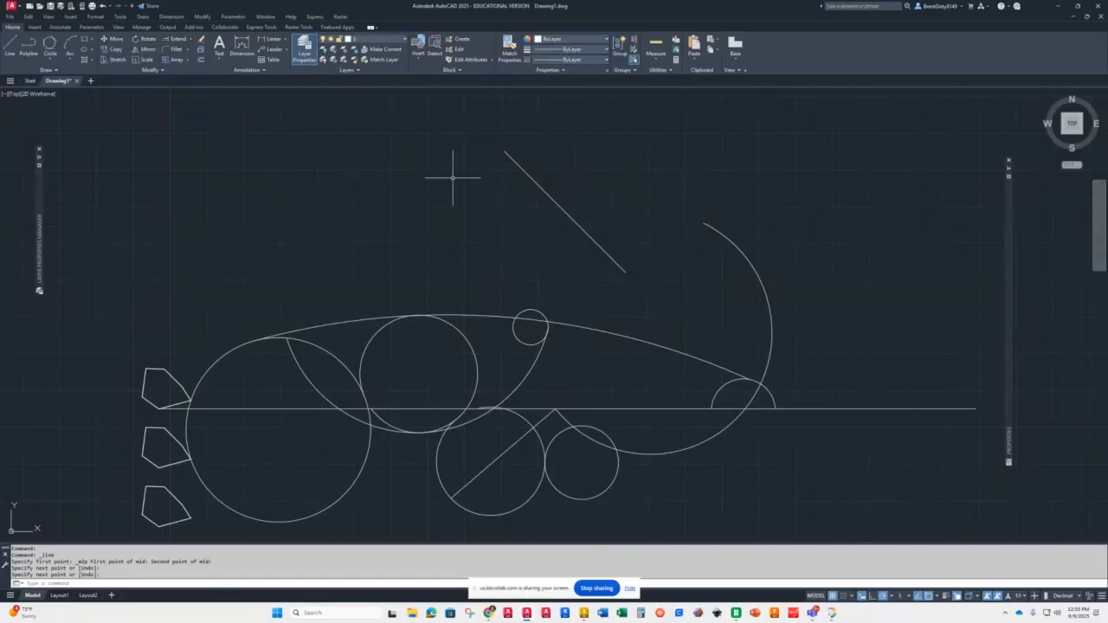
# Step: Draw a Start, End, Direction arc forming a semicircle on the horizontal line right of the far-right arc
pyautogui.scroll(-3, 452, 178)
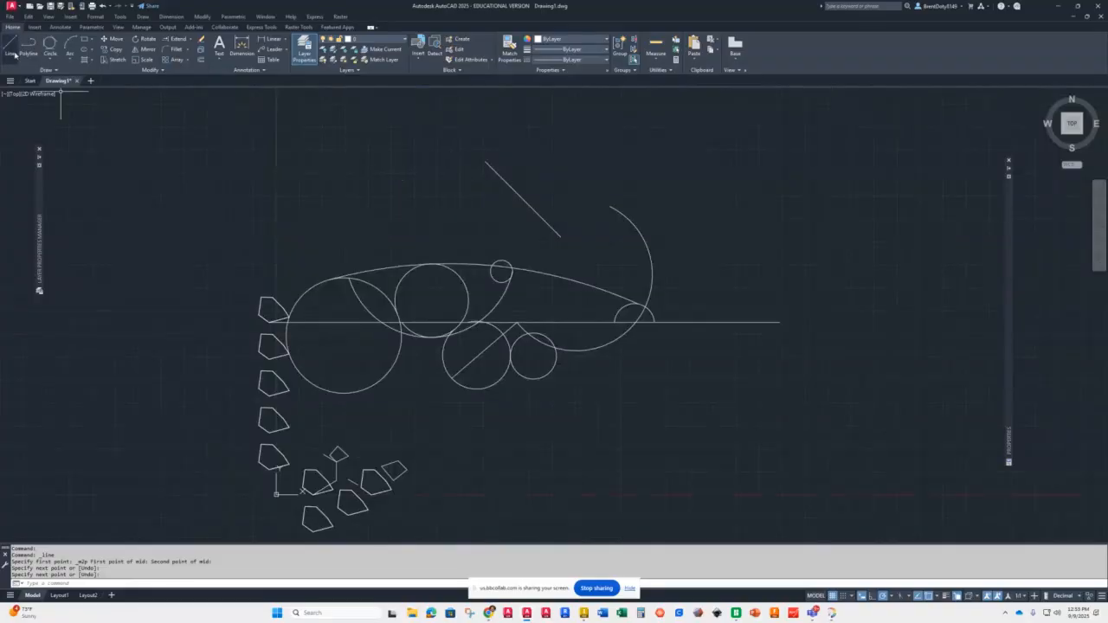
pyautogui.click(72, 58)
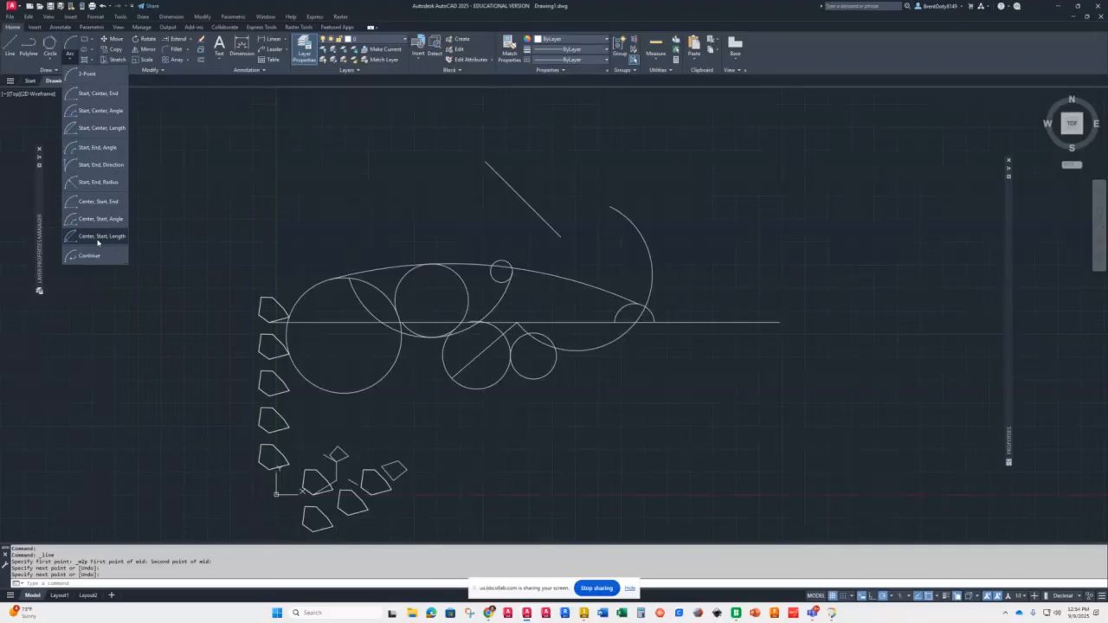
pyautogui.click(85, 170)
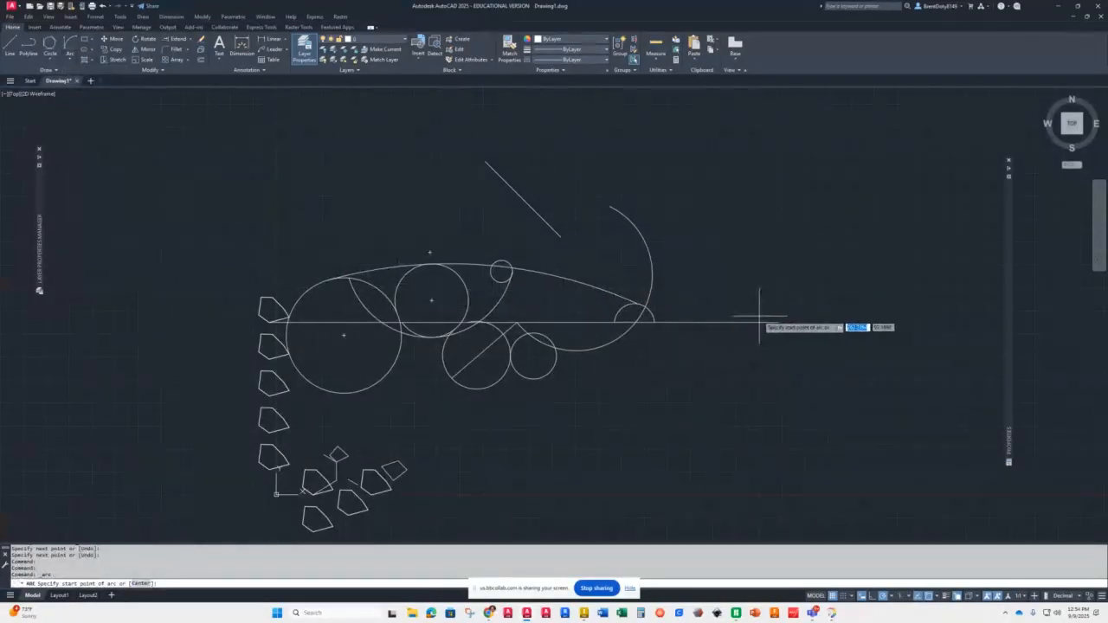
pyautogui.click(654, 322)
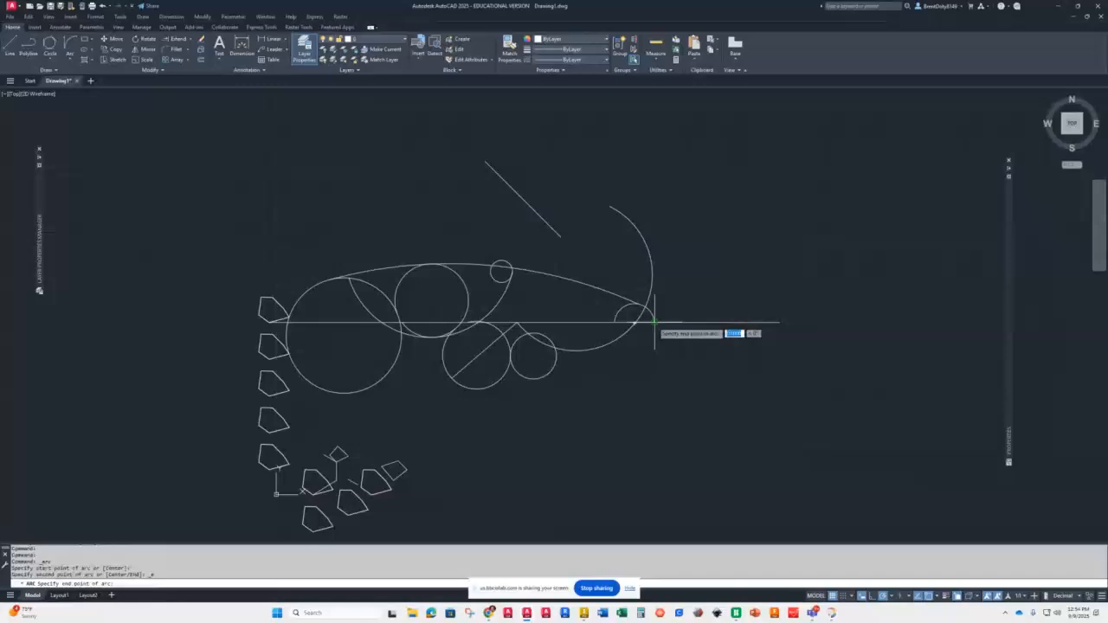
pyautogui.click(782, 322)
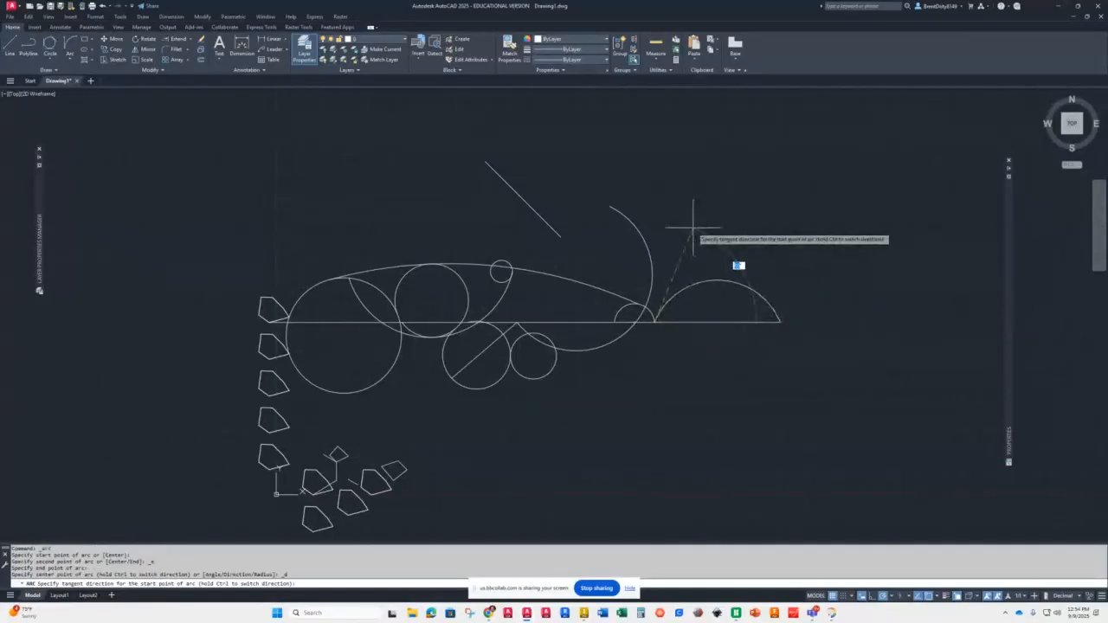
pyautogui.click(654, 210)
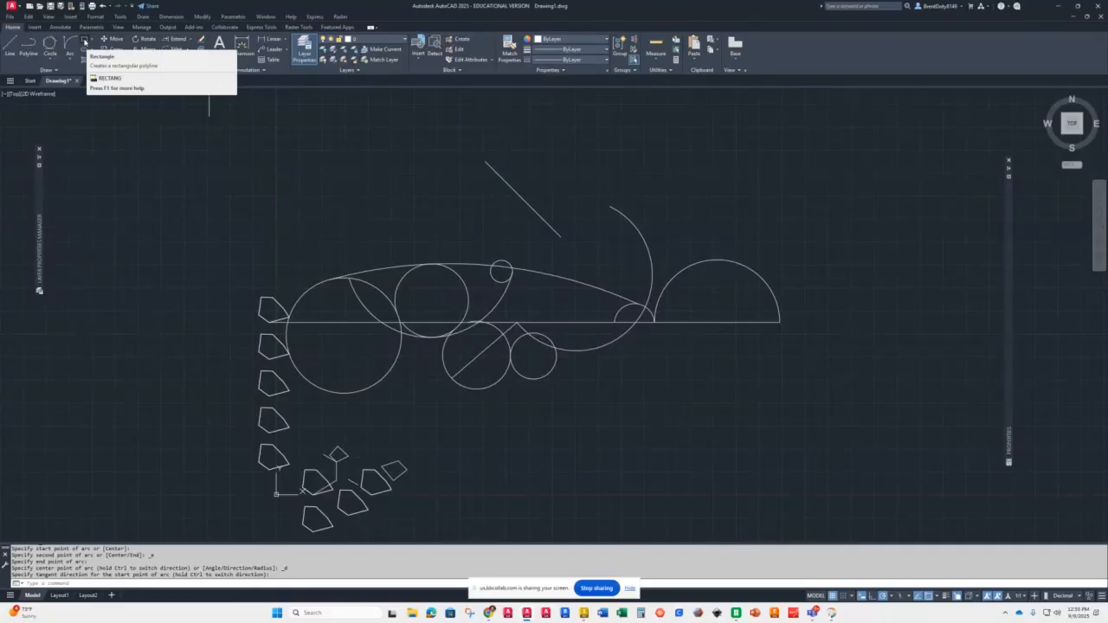
# Step: Draw a rectangle above the large left circle
pyautogui.click(93, 40)
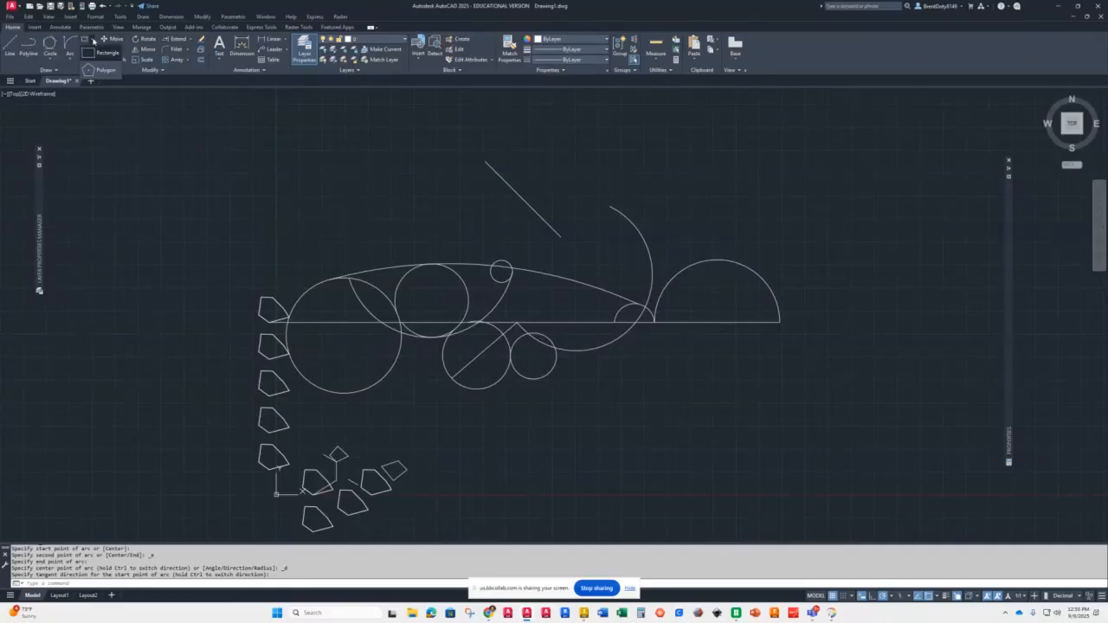
pyautogui.click(104, 53)
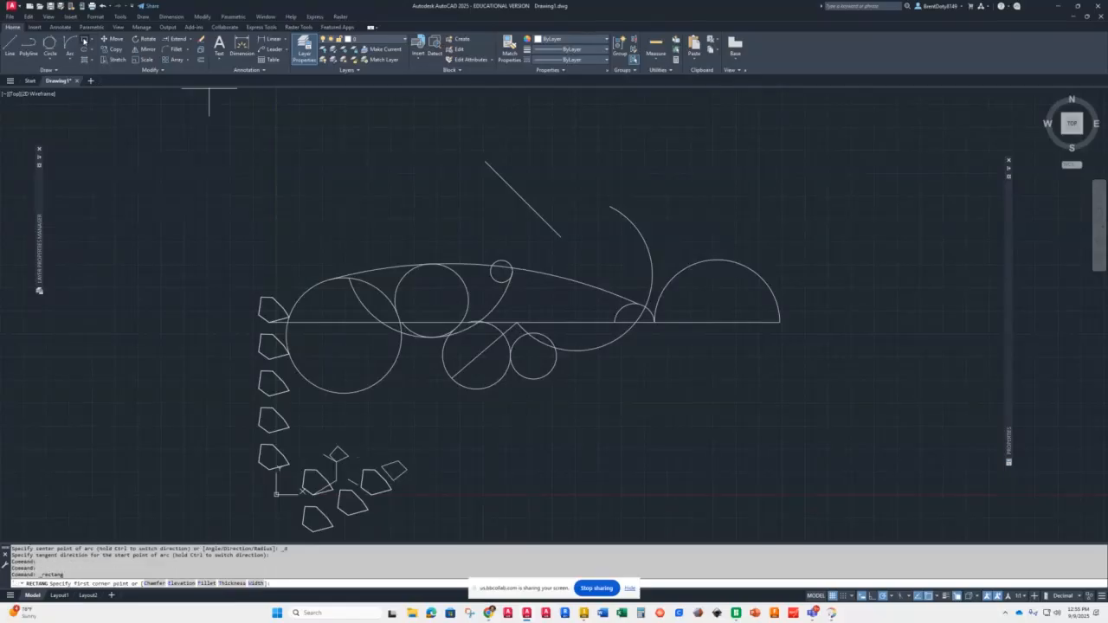
pyautogui.click(259, 141)
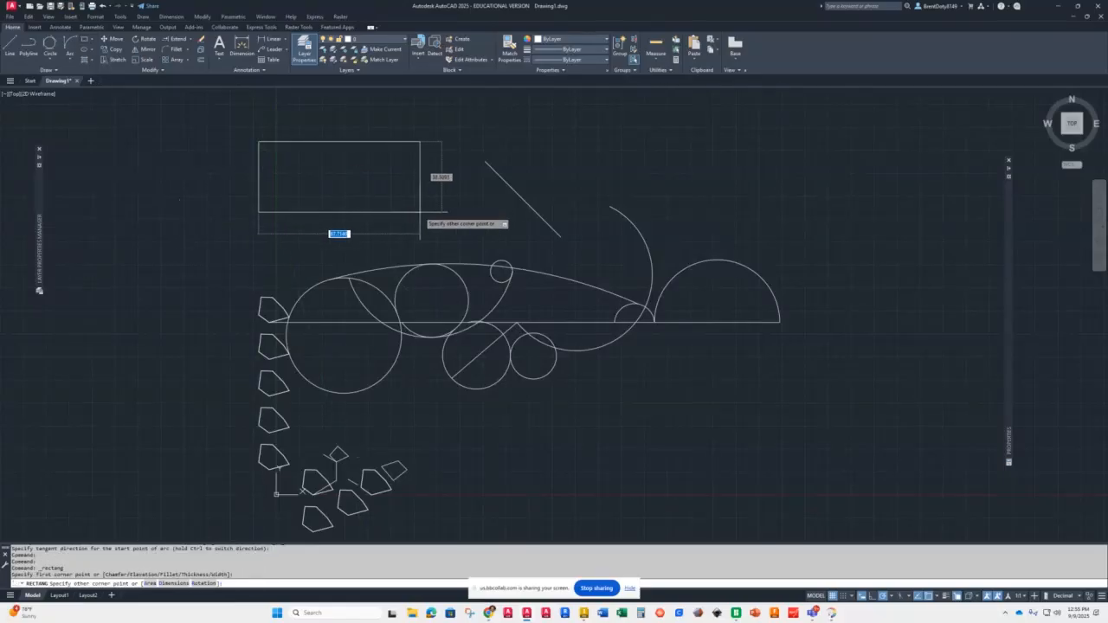
pyautogui.click(439, 204)
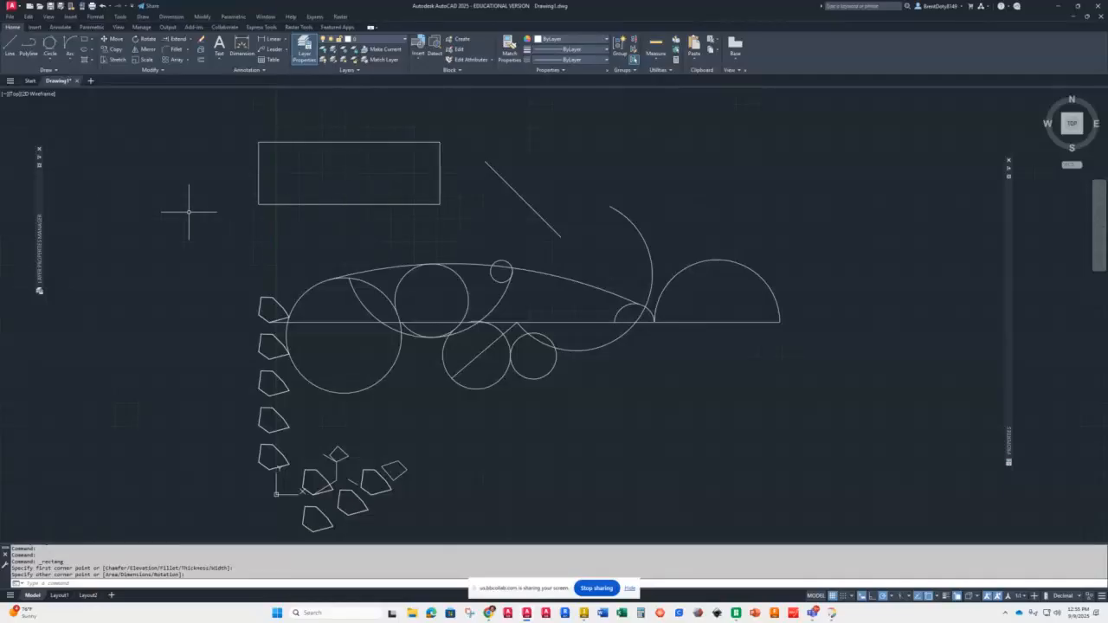
# Step: Draw a three-point arc inside the rectangle from its bottom-left corner through its top midpoint to its bottom-right corner
pyautogui.click(69, 60)
pyautogui.click(87, 74)
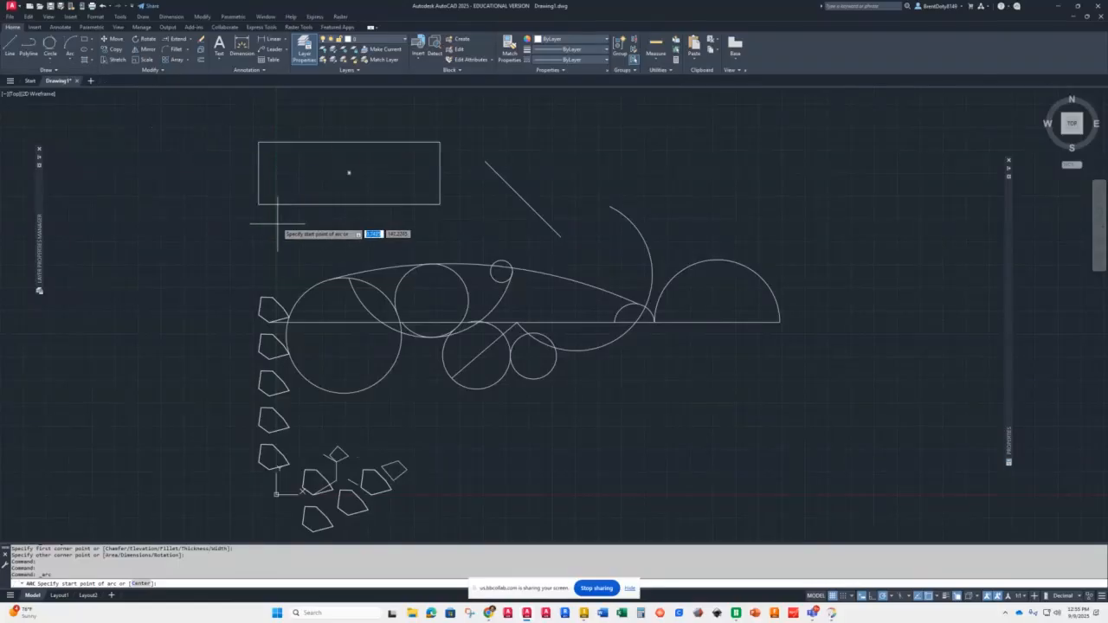
pyautogui.click(259, 205)
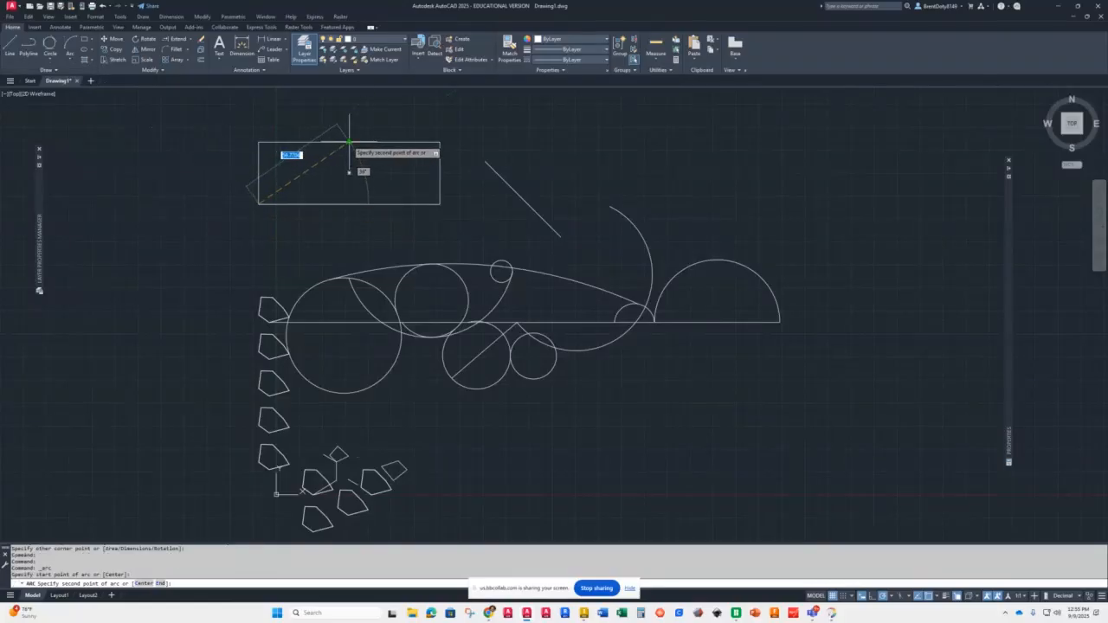
pyautogui.click(349, 142)
pyautogui.click(440, 204)
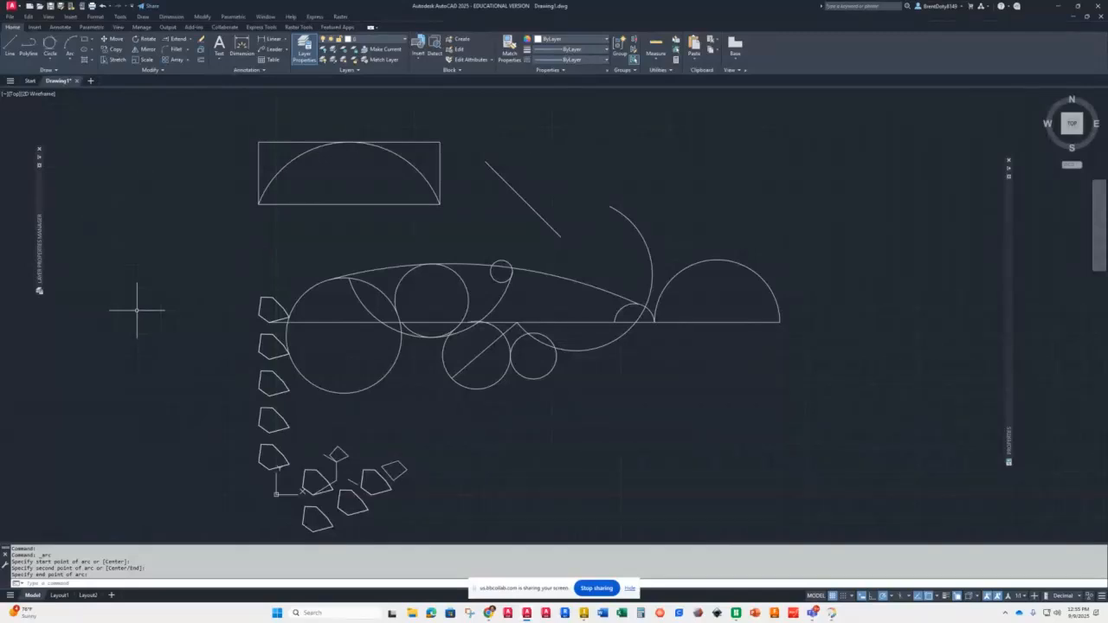
# Step: Draw a 120 by 60 rectangle below the horizontal line's right end
pyautogui.click(67, 58)
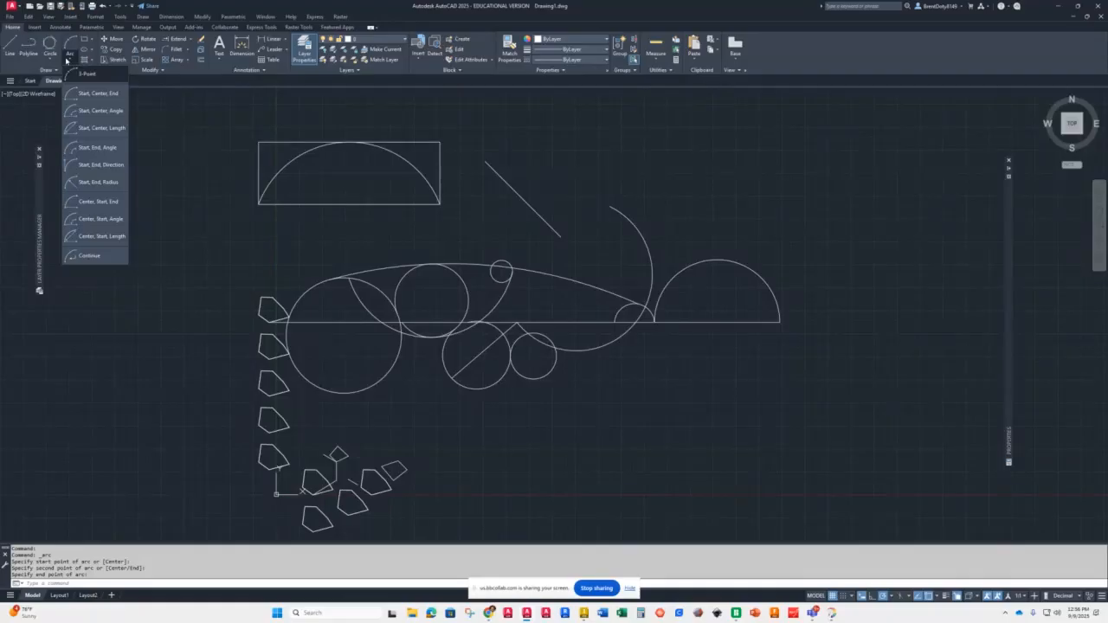
pyautogui.click(83, 41)
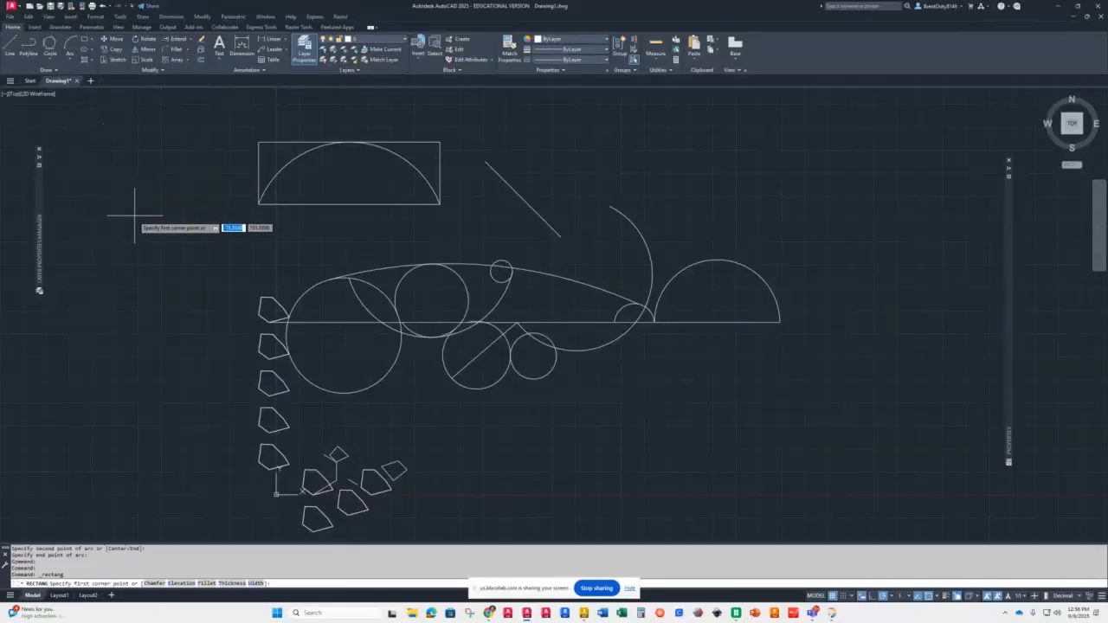
pyautogui.click(575, 500)
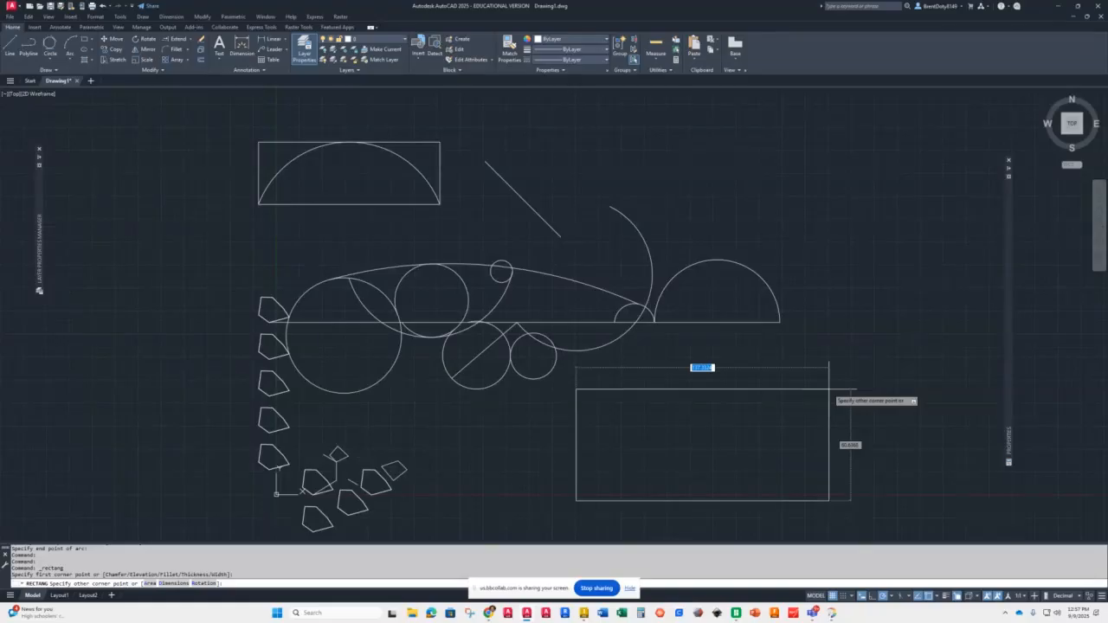
pyautogui.write('120')
pyautogui.press('Tab')
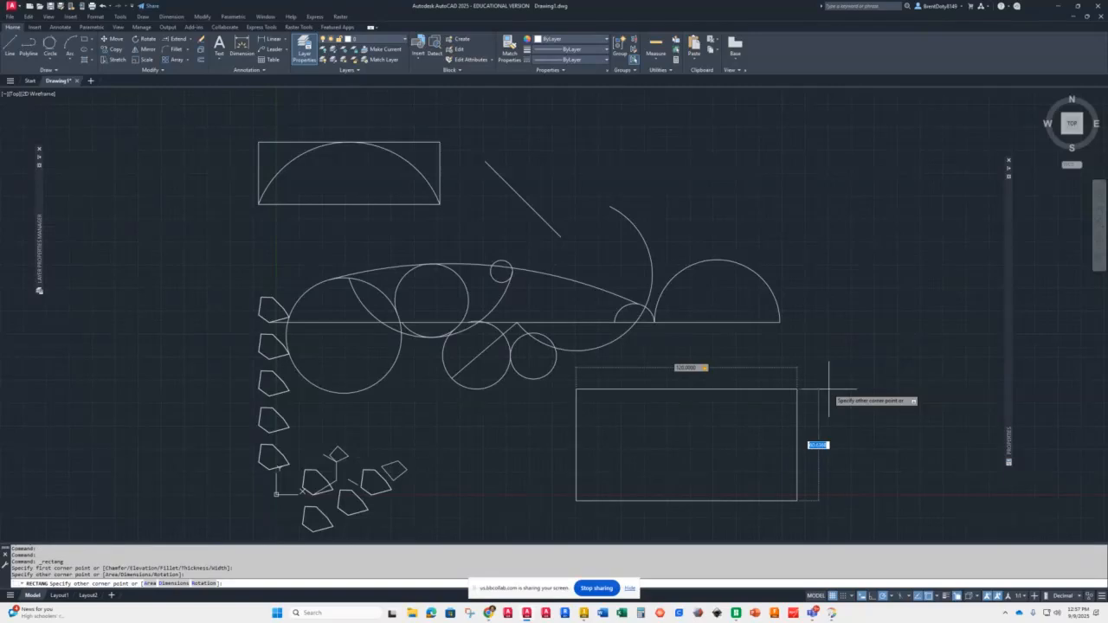
pyautogui.write('60')
pyautogui.press('Return')
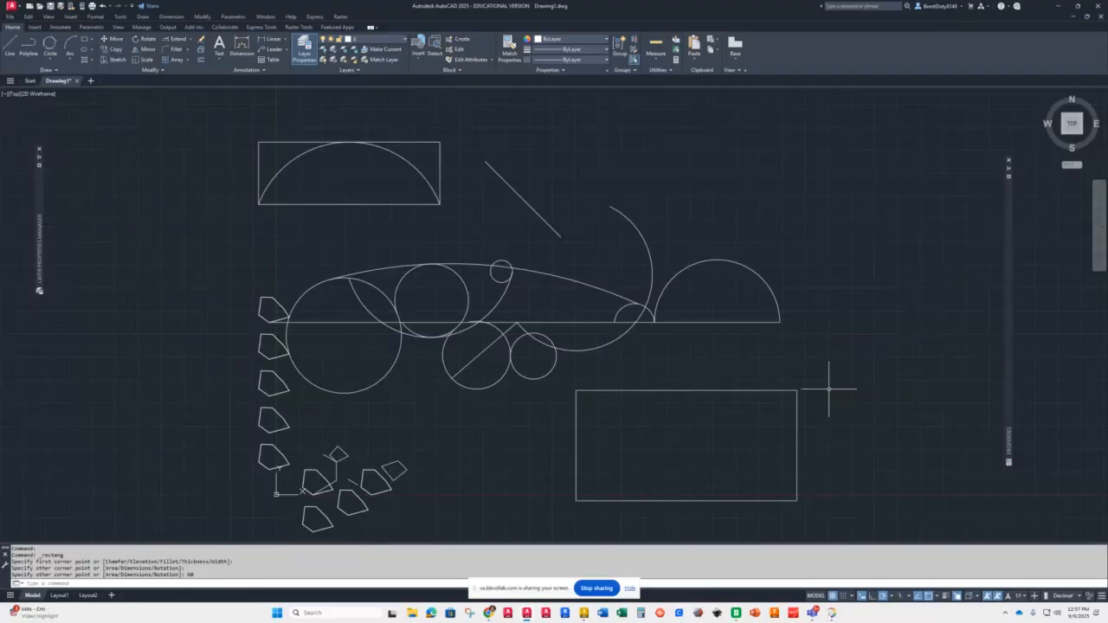
pyautogui.press('Return')
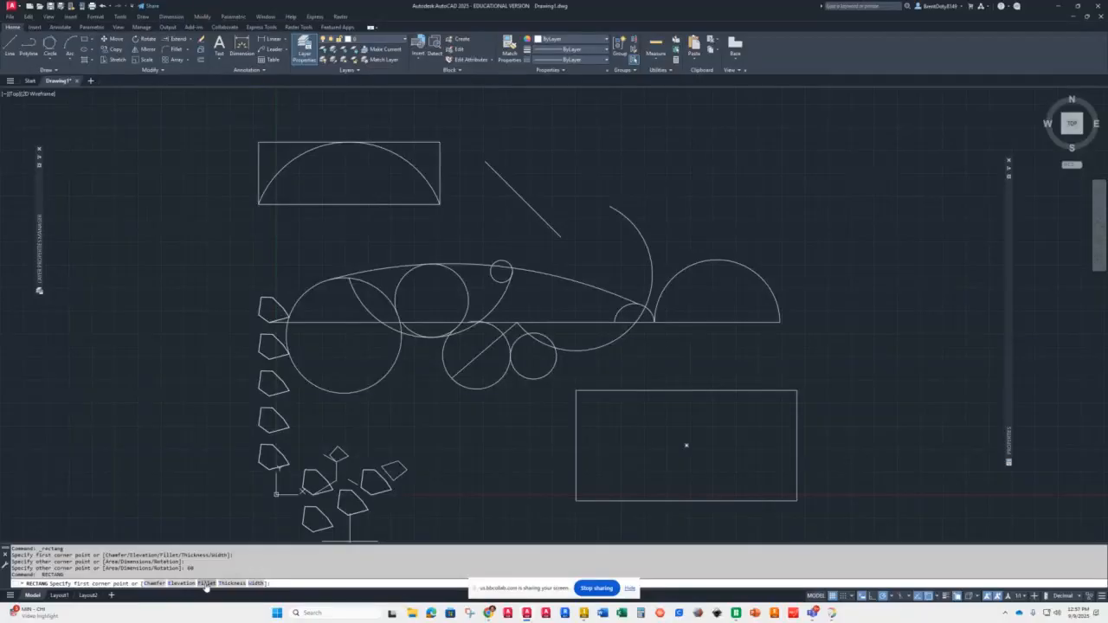
# Step: Draw an 80 by 50 rectangle with corners filleted at radius 5 in the drawing's upper right area
pyautogui.click(206, 584)
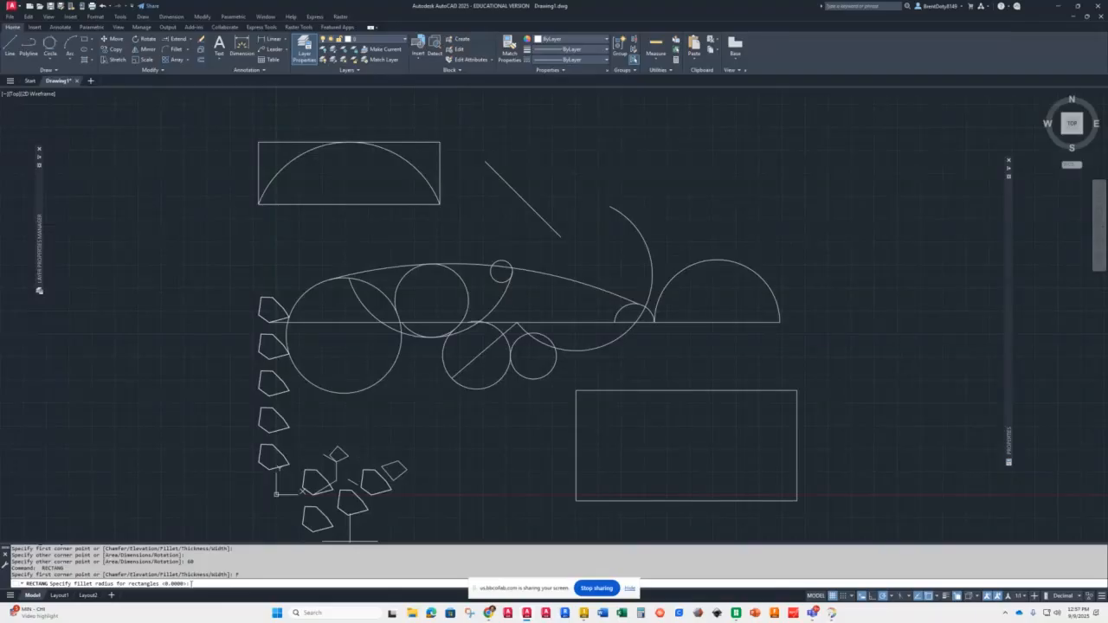
pyautogui.press('Return')
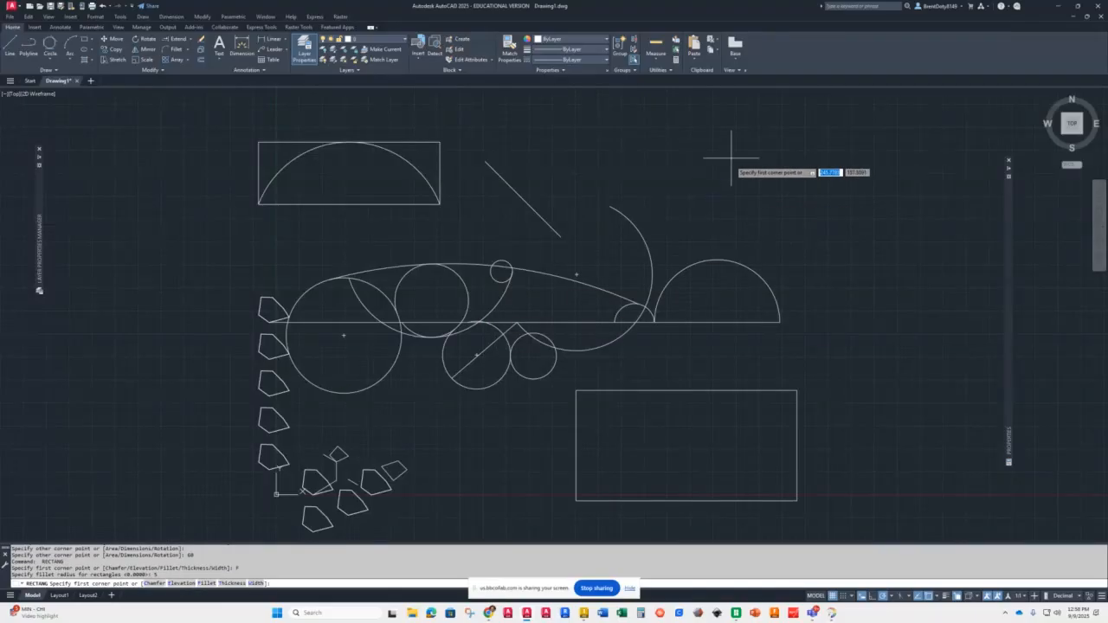
pyautogui.click(679, 123)
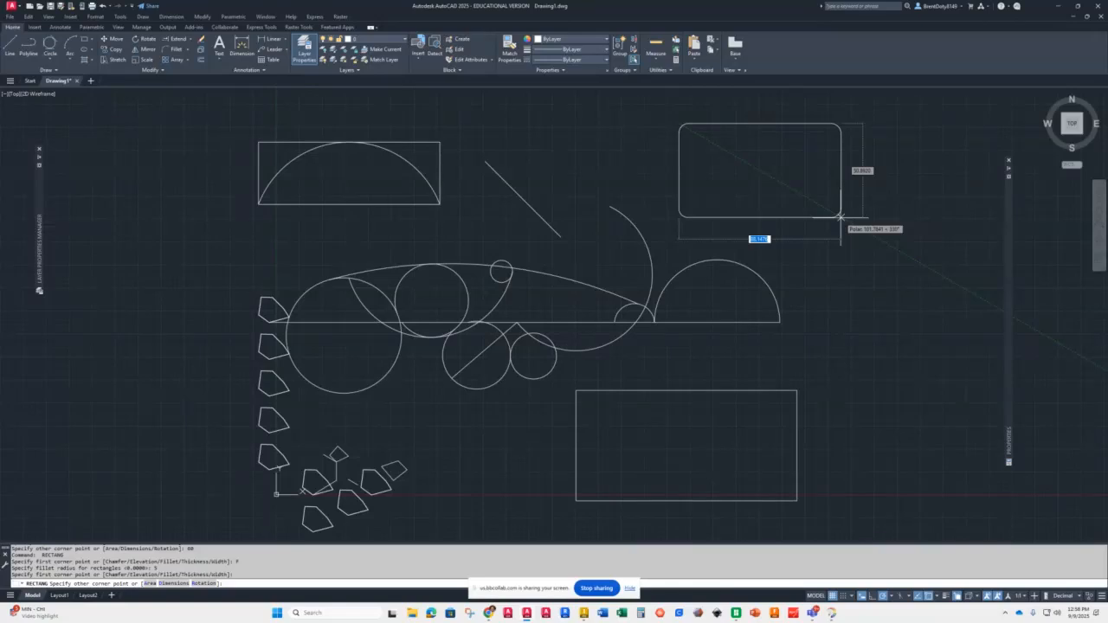
pyautogui.write('80')
pyautogui.press('Tab')
pyautogui.write('50')
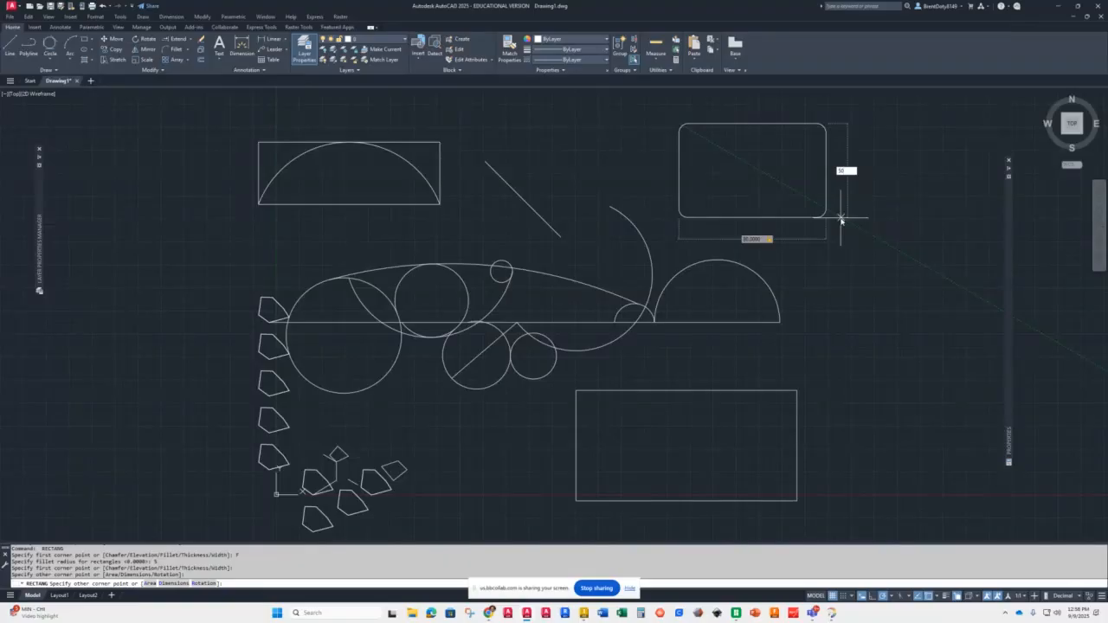
pyautogui.press('Return')
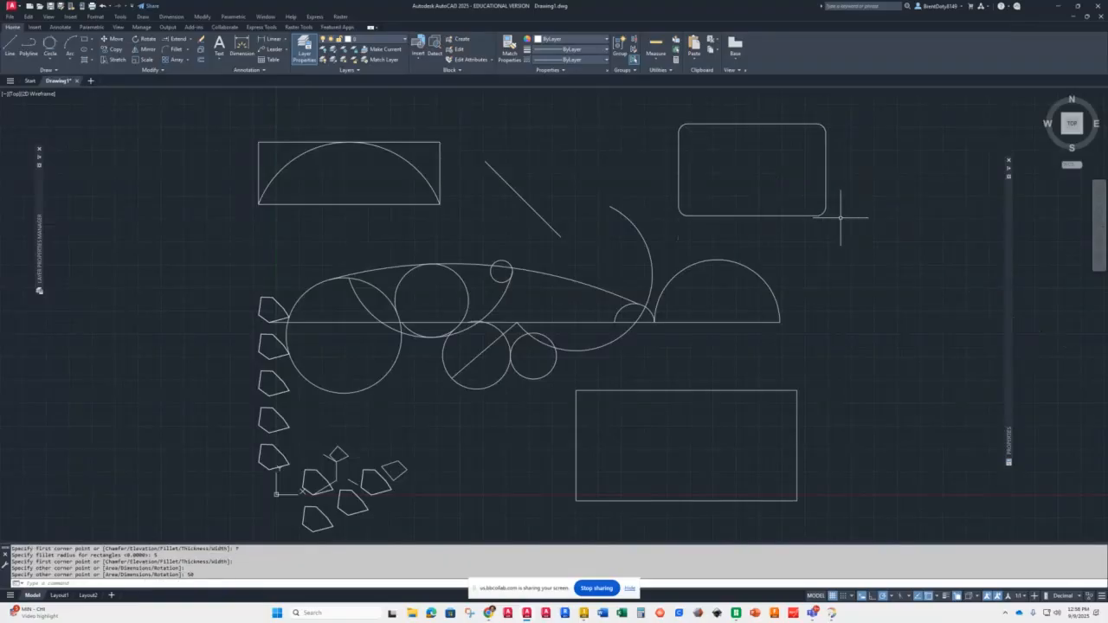
# Step: Draw a 70 by 40 rectangle with 5 by 5 chamfered corners to the right of the right semicircle
pyautogui.press('Return')
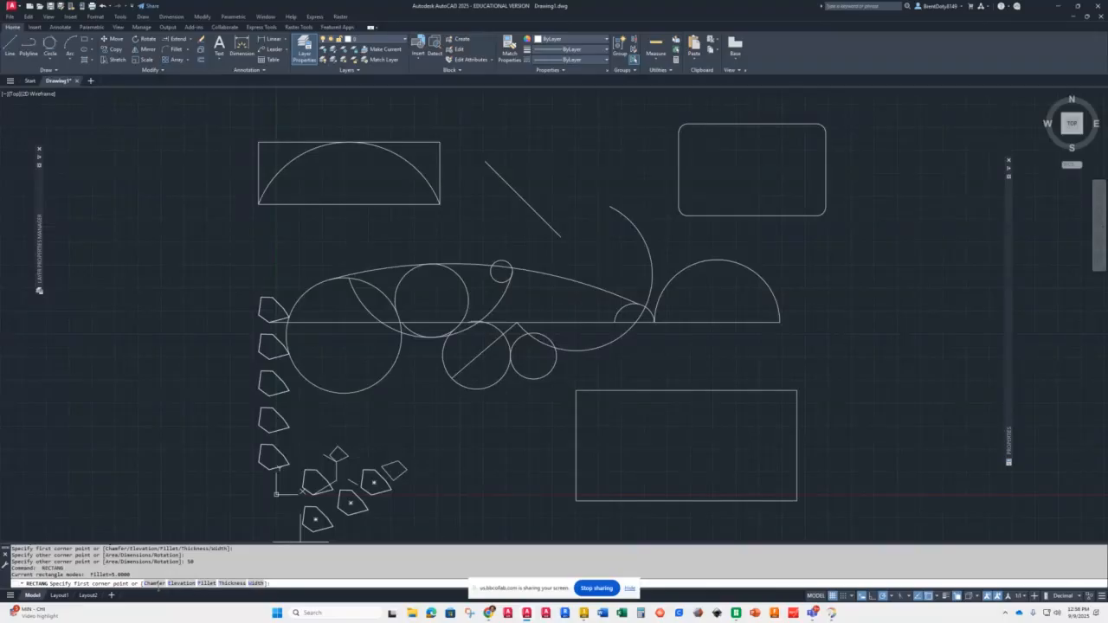
pyautogui.click(154, 584)
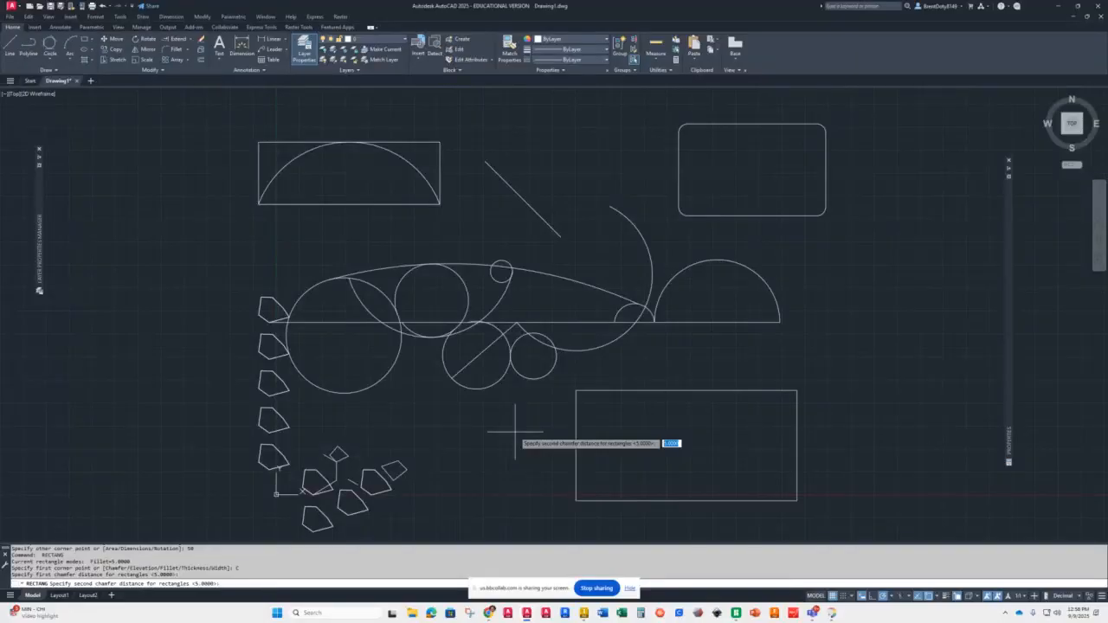
pyautogui.press('Return')
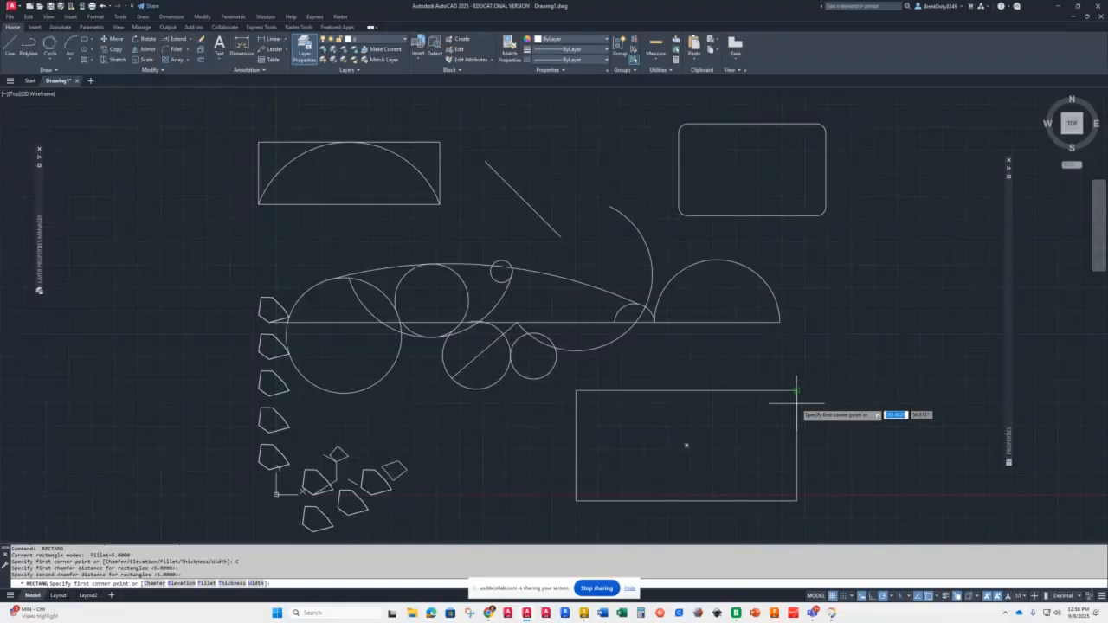
pyautogui.click(825, 344)
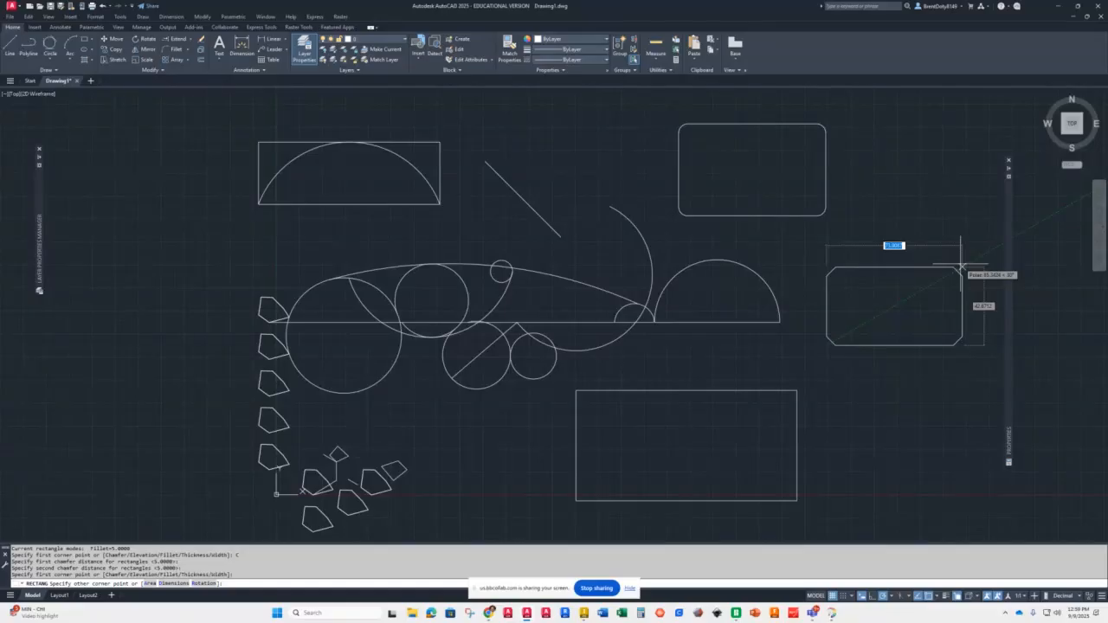
pyautogui.write('70')
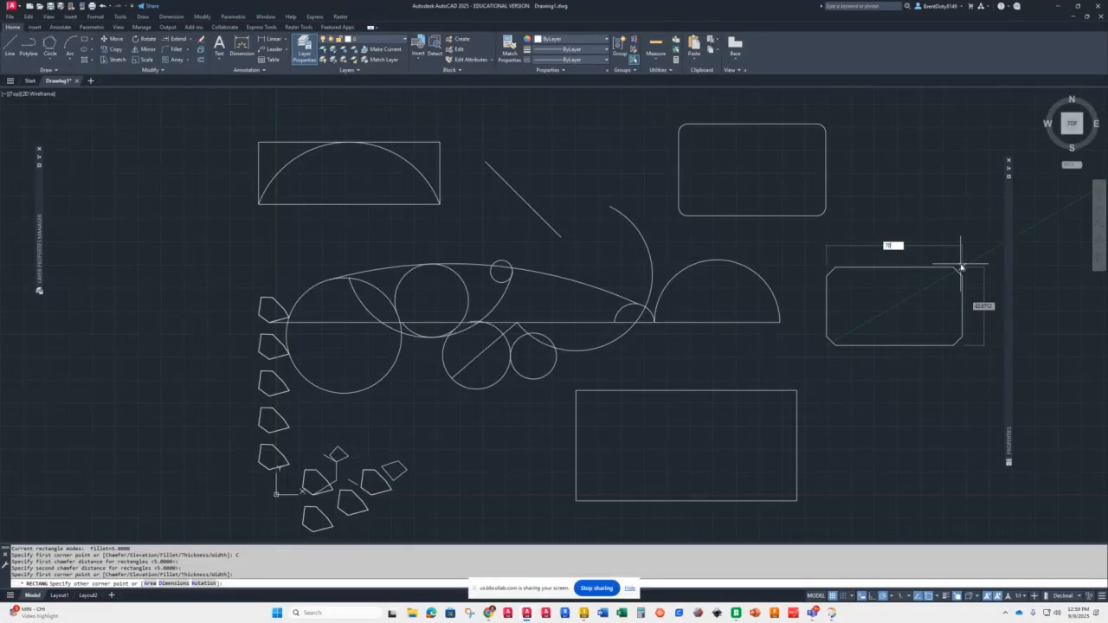
pyautogui.press('Tab')
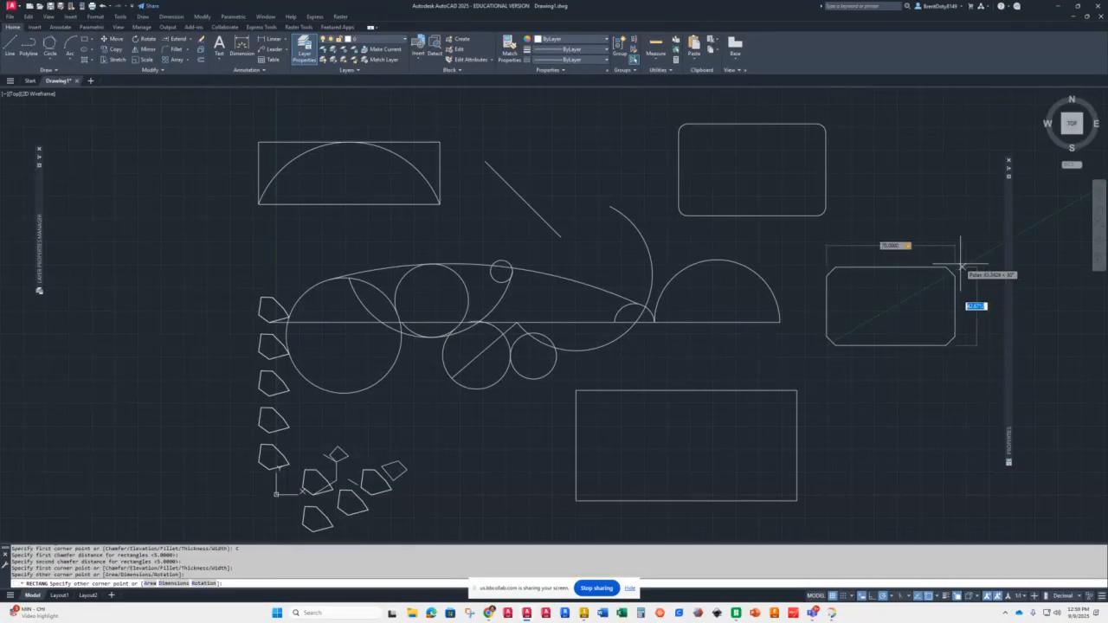
pyautogui.write('40')
pyautogui.press('Return')
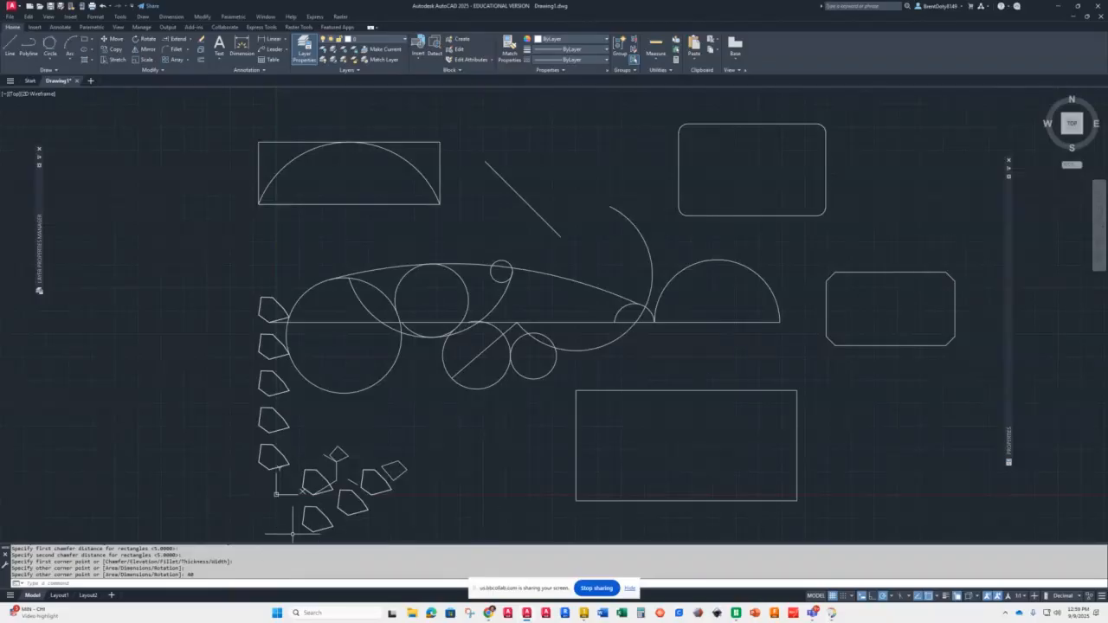
# Step: Reset both rectangle chamfer distances to 0 and draw a plain rectangle left of the 120 by 60 rectangle
pyautogui.press('Return')
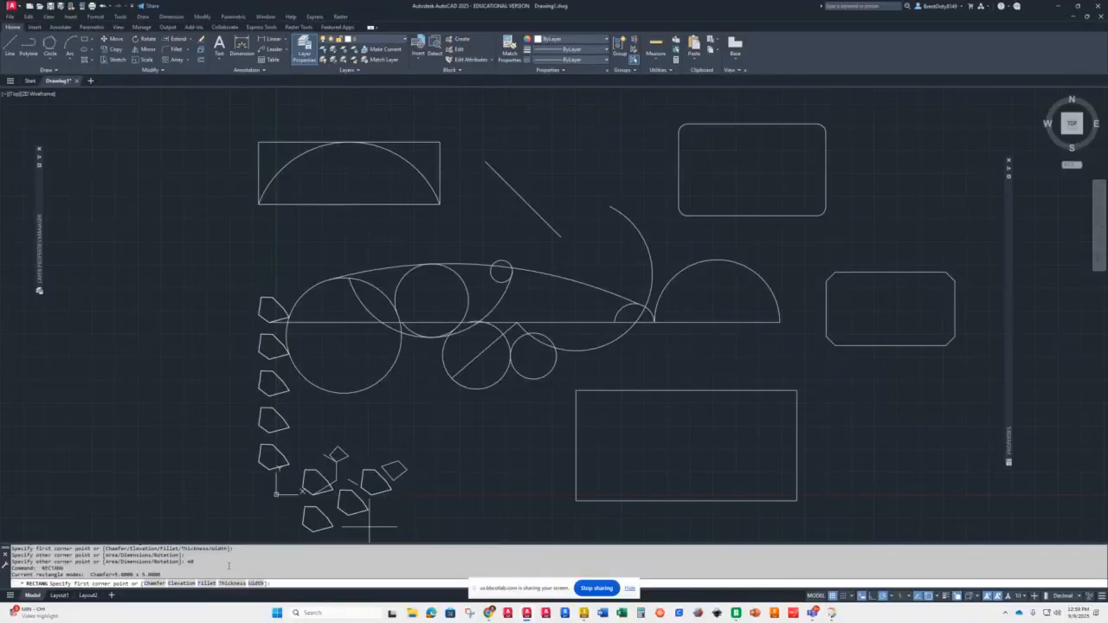
pyautogui.click(155, 584)
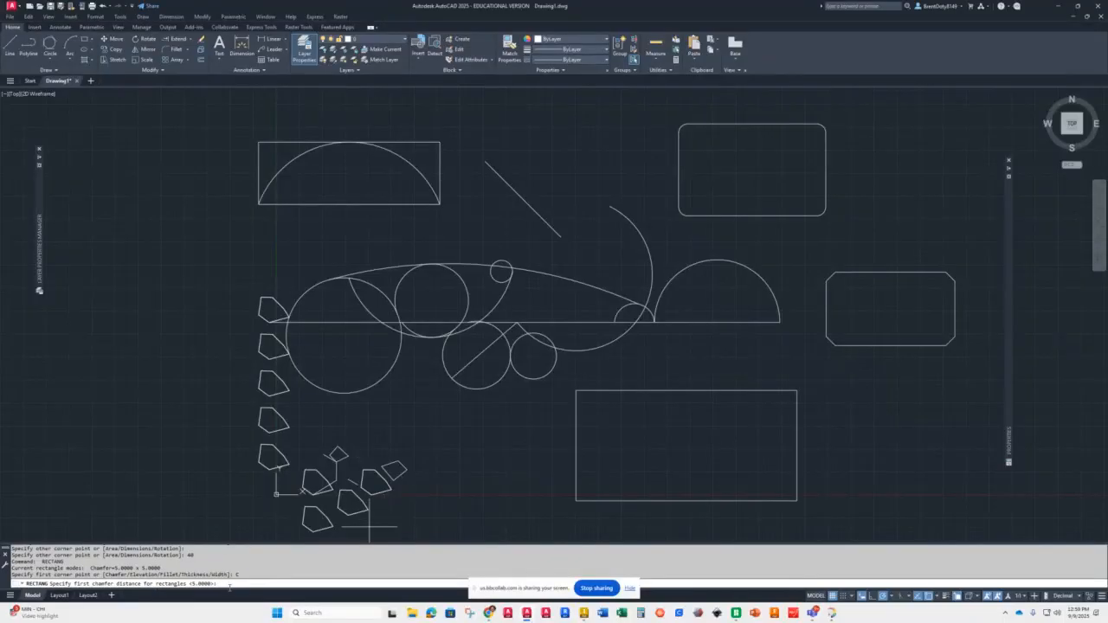
pyautogui.write('0')
pyautogui.press('Return')
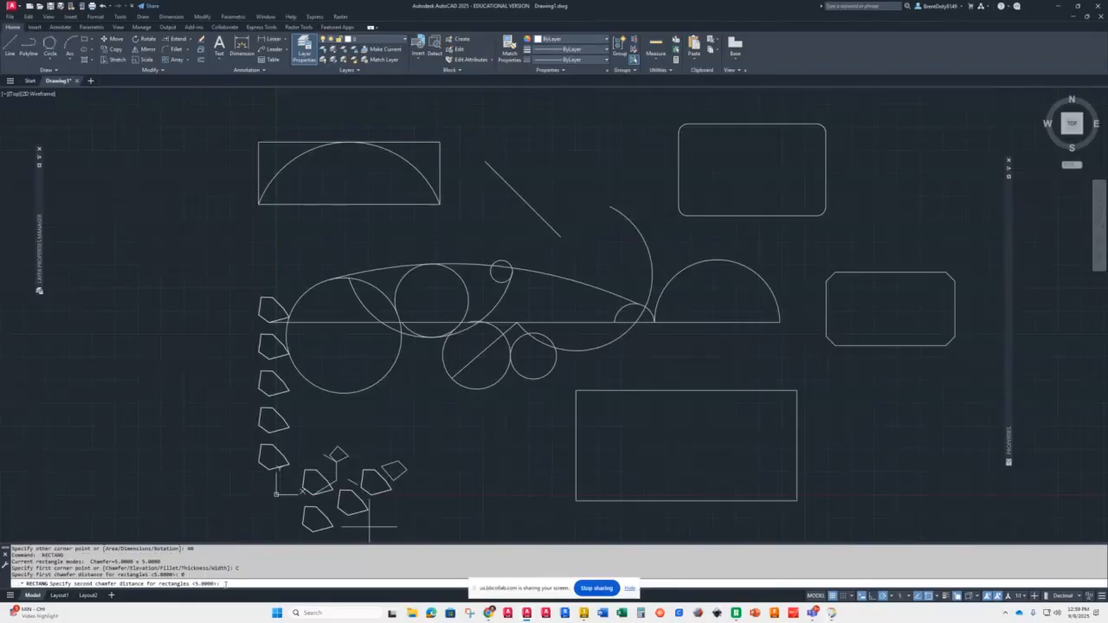
pyautogui.write('0')
pyautogui.press('Return')
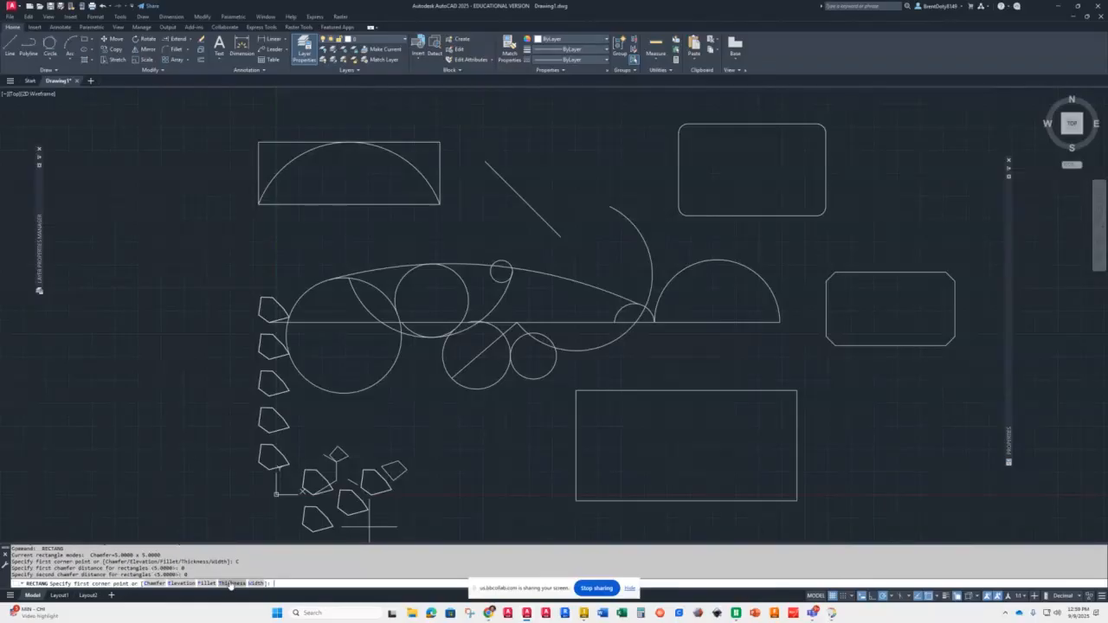
pyautogui.click(454, 421)
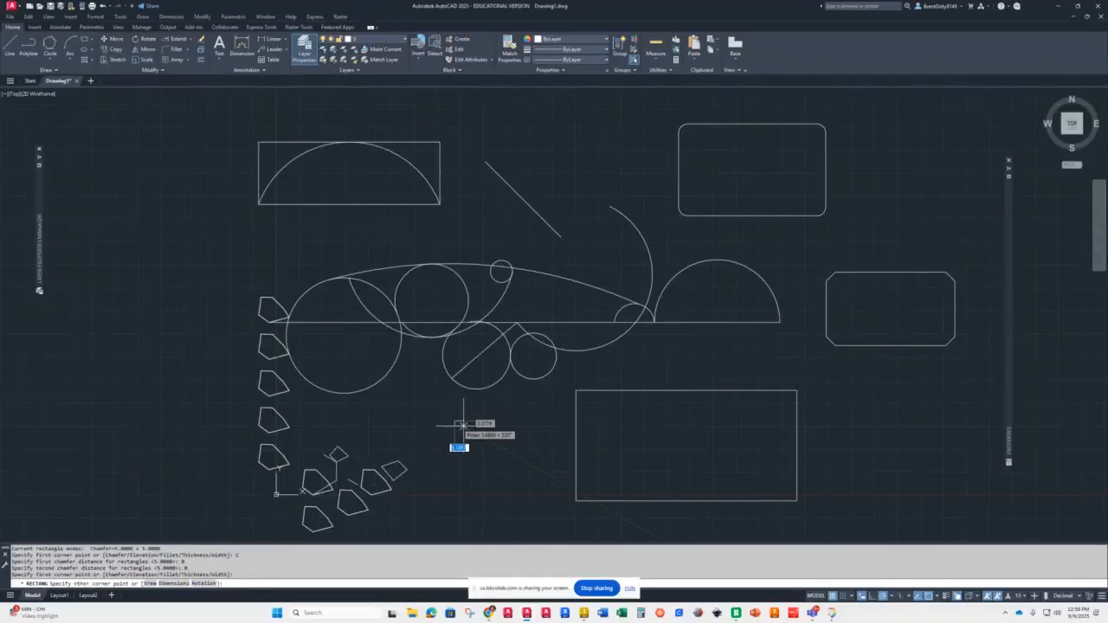
pyautogui.click(537, 468)
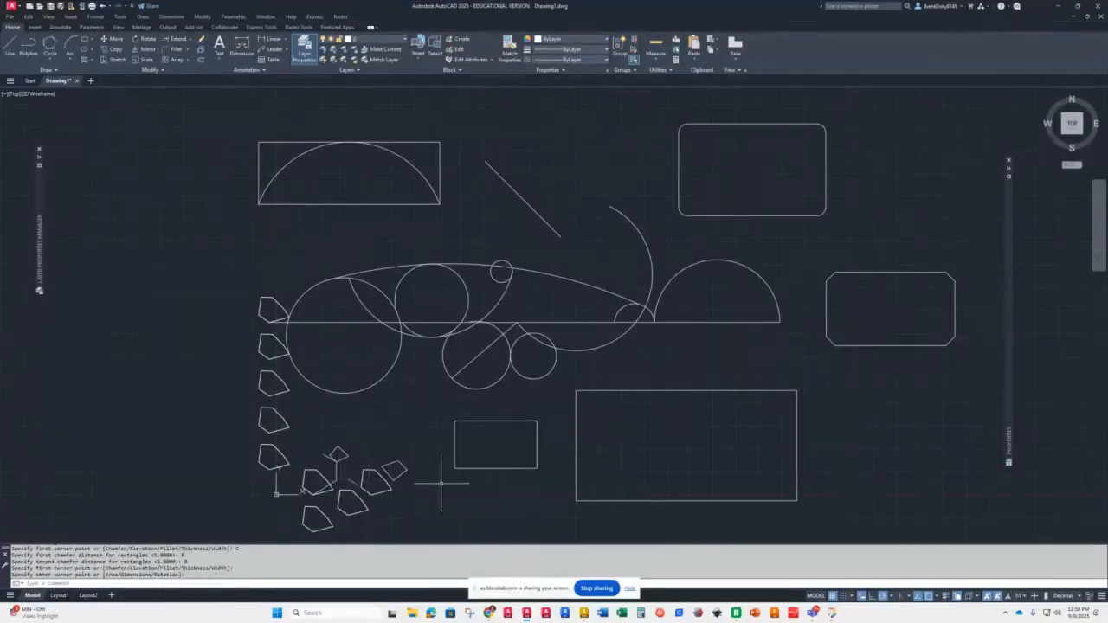
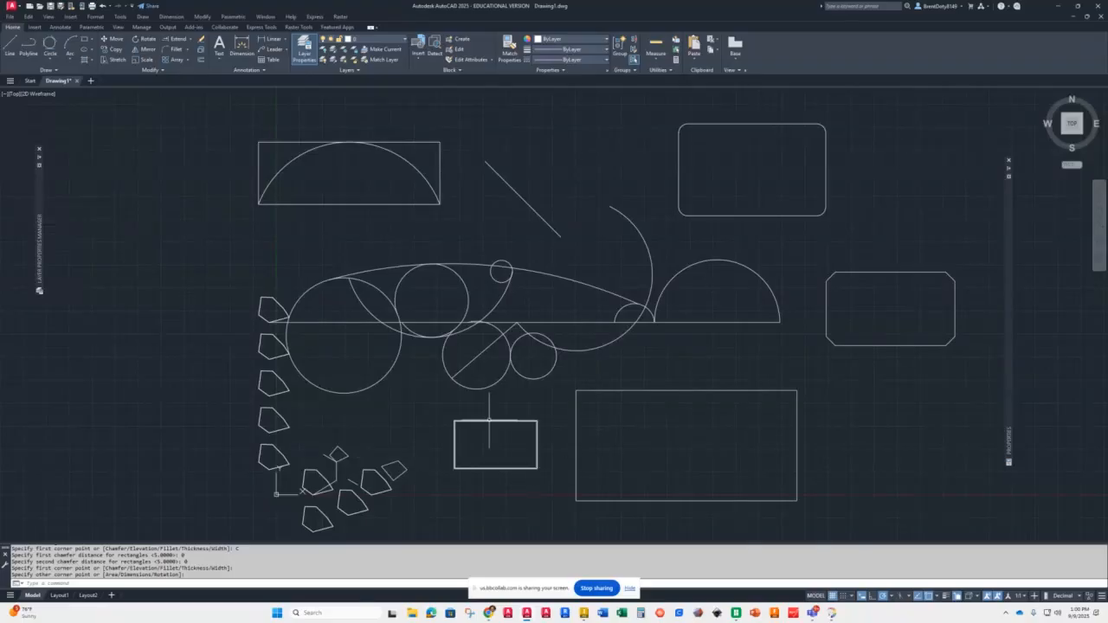
# Step: Select the plain rectangle and inspect its properties
pyautogui.scroll(-2, 485, 457)
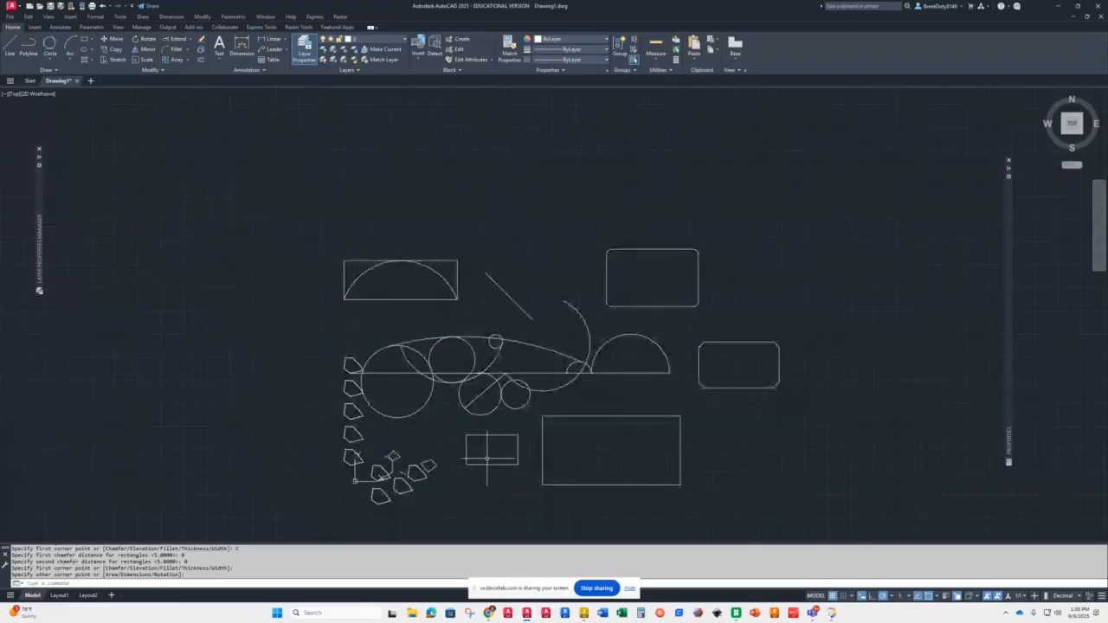
pyautogui.scroll(8, 482, 460)
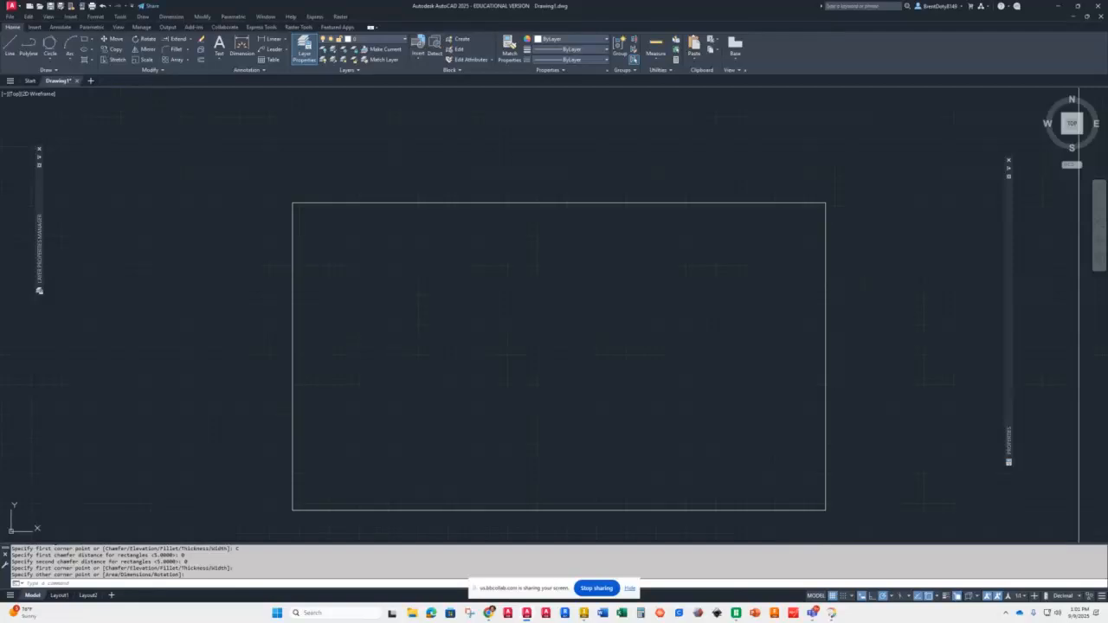
pyautogui.click(294, 266)
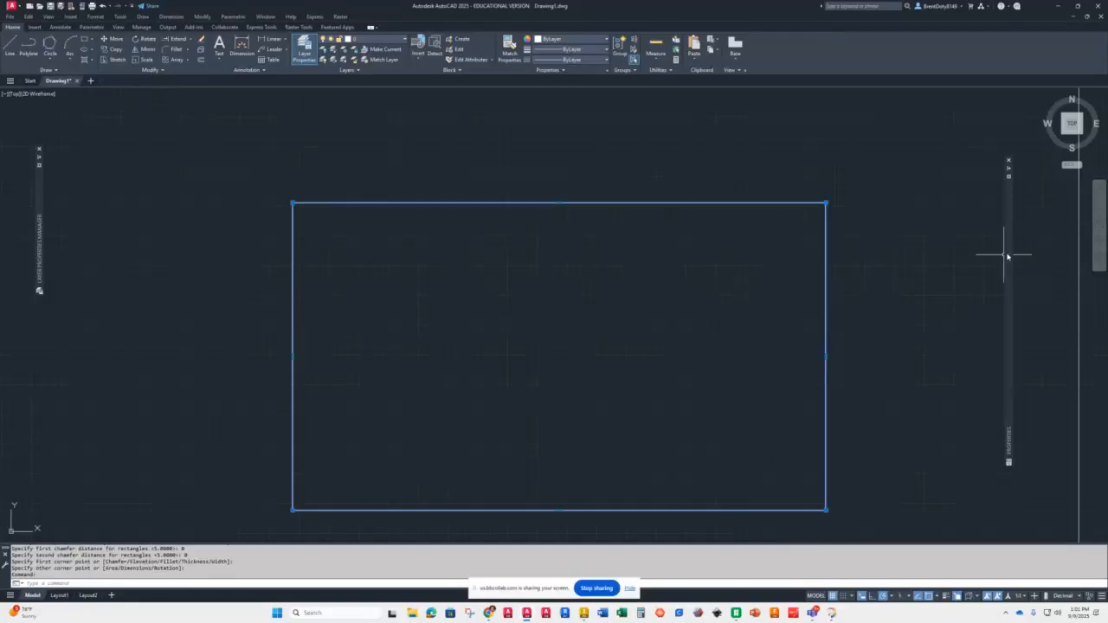
pyautogui.moveTo(1010, 254)
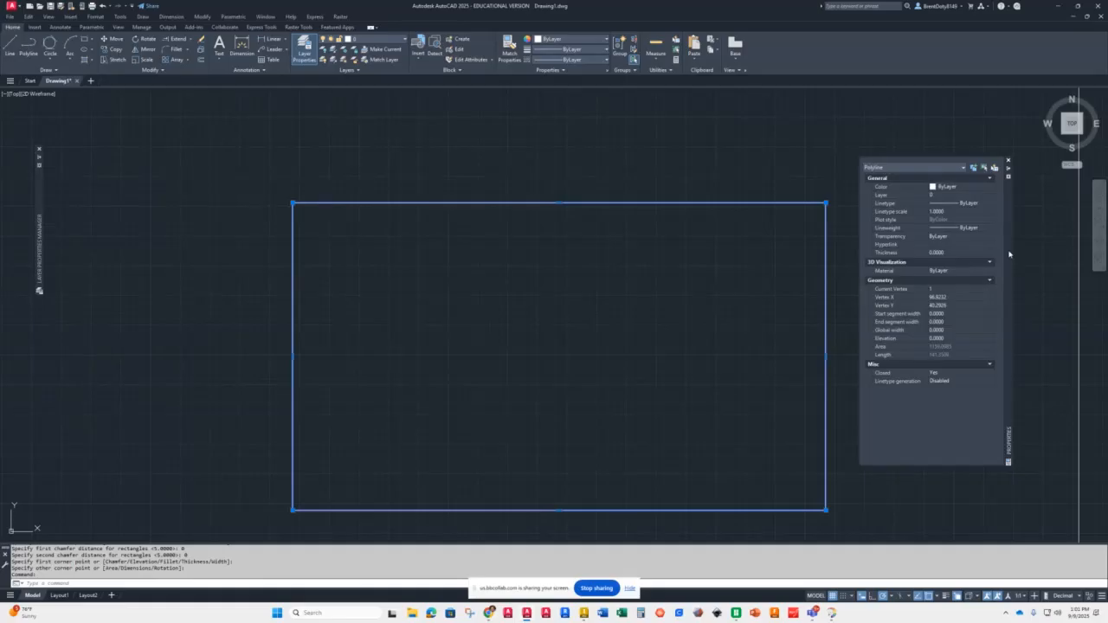
pyautogui.click(612, 354)
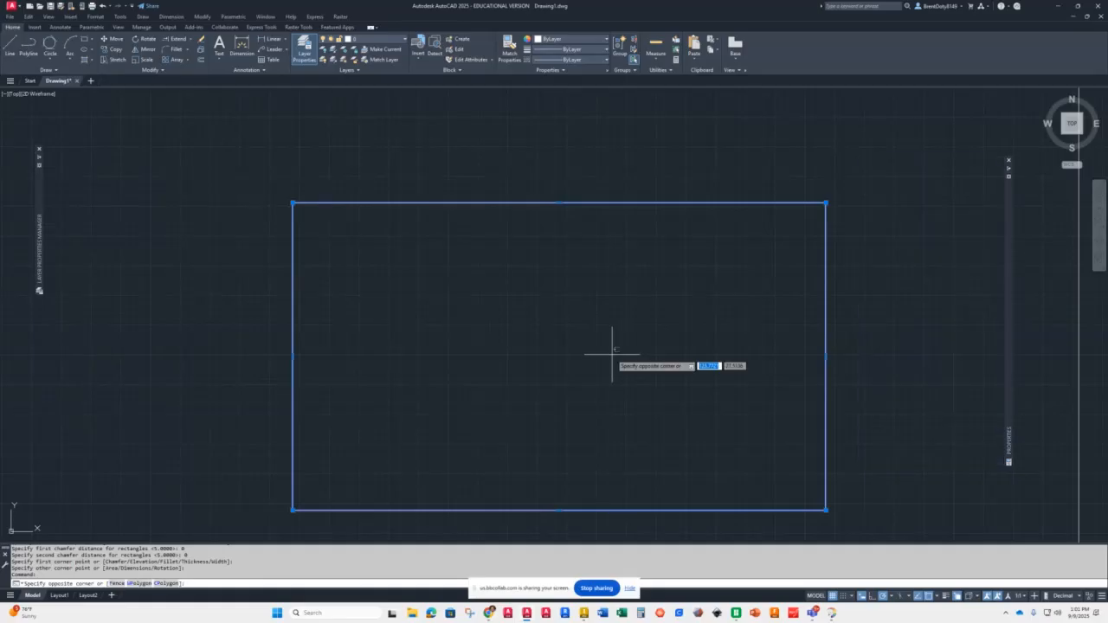
pyautogui.press('Escape')
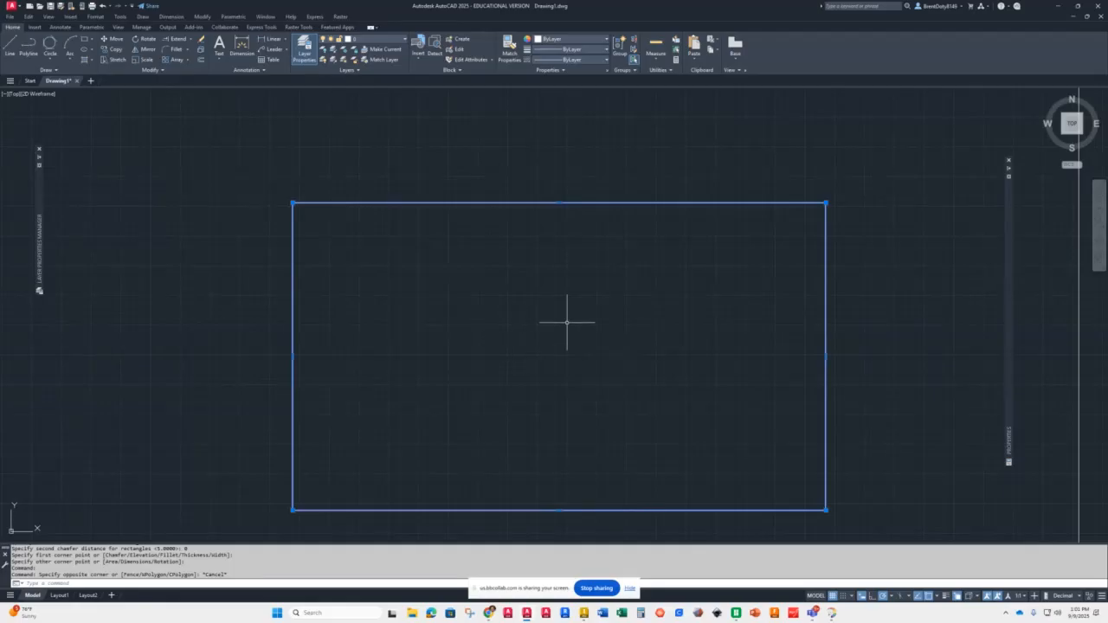
pyautogui.press('Escape')
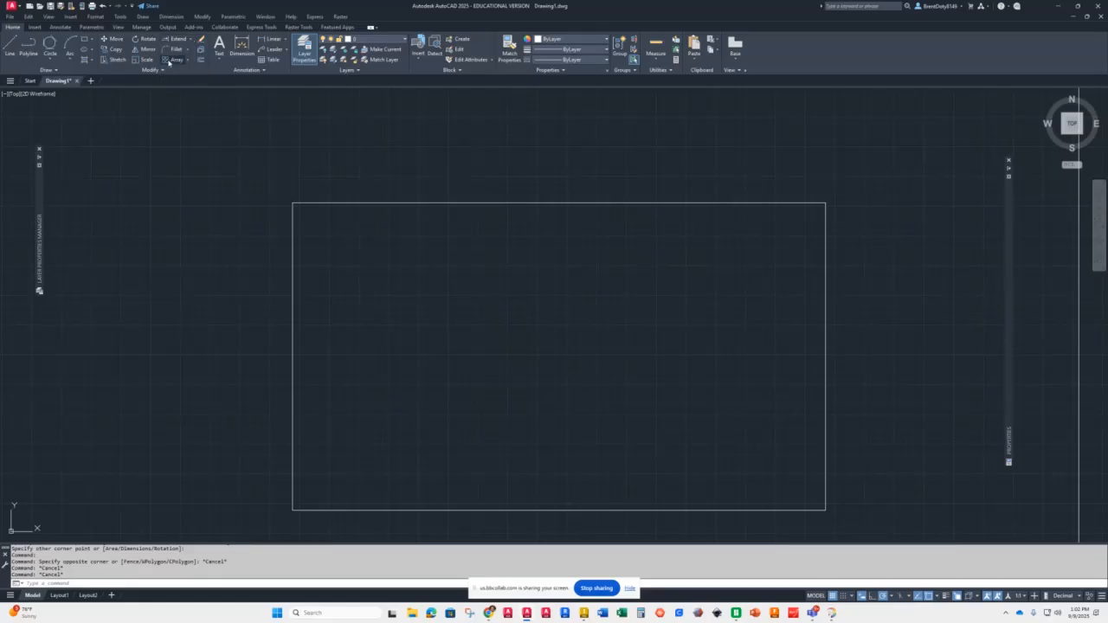
# Step: Fillet the plain rectangle's upper left corner with a radius of 5
pyautogui.click(188, 51)
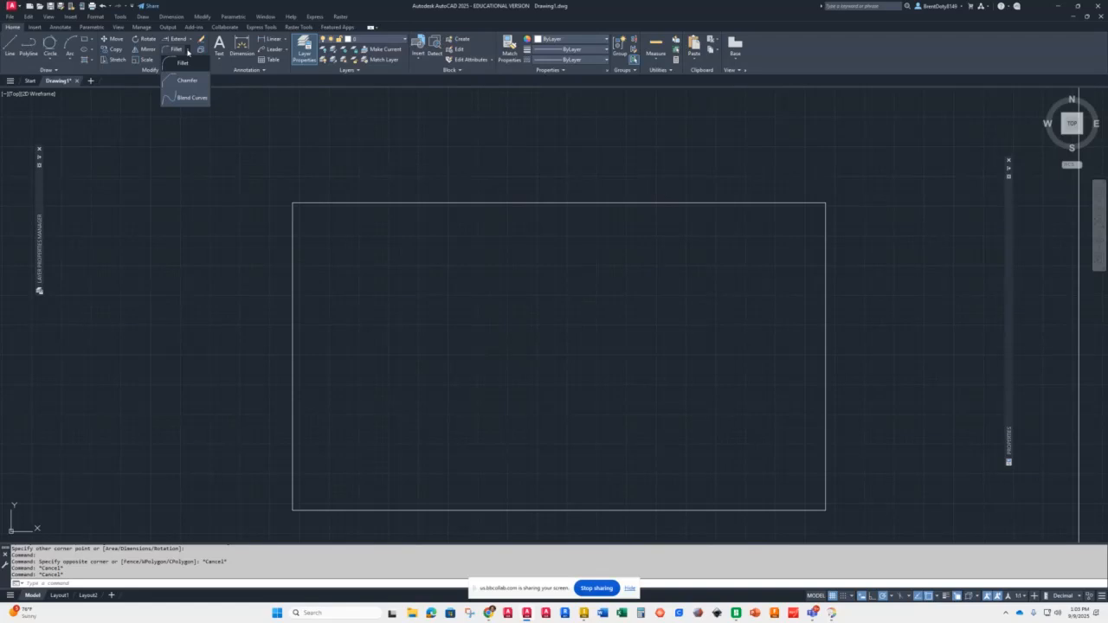
pyautogui.click(182, 63)
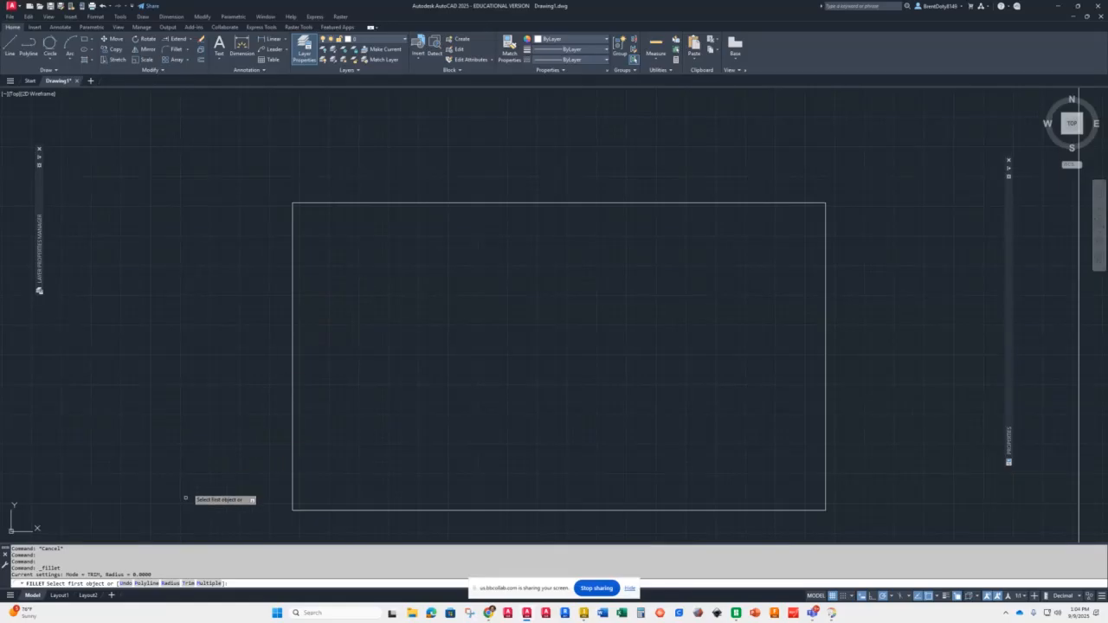
pyautogui.click(170, 583)
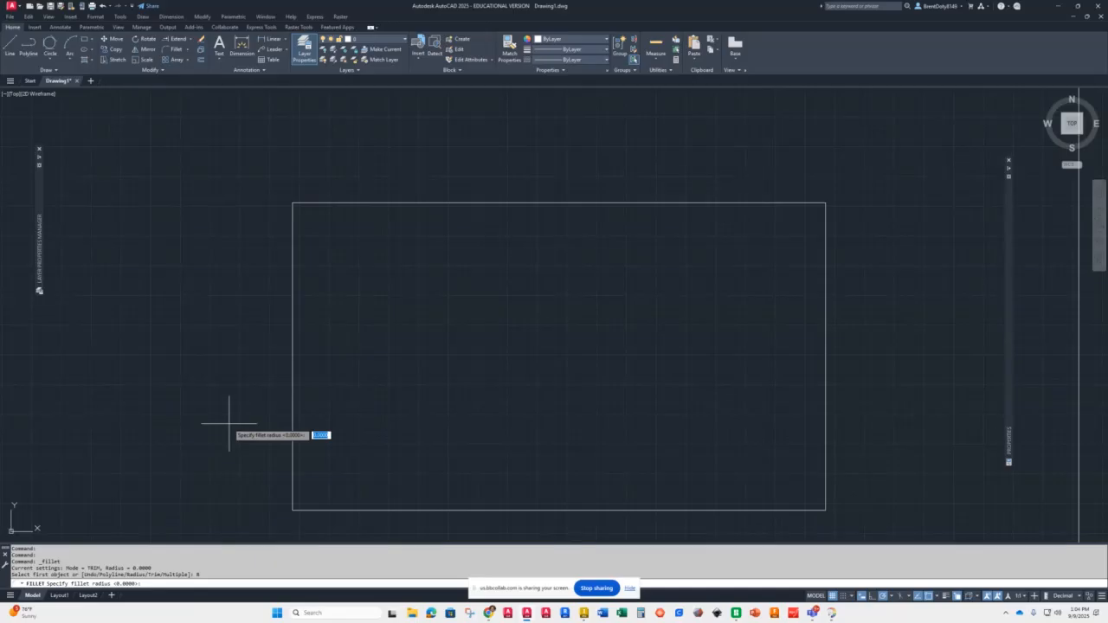
pyautogui.write('5')
pyautogui.press('Return')
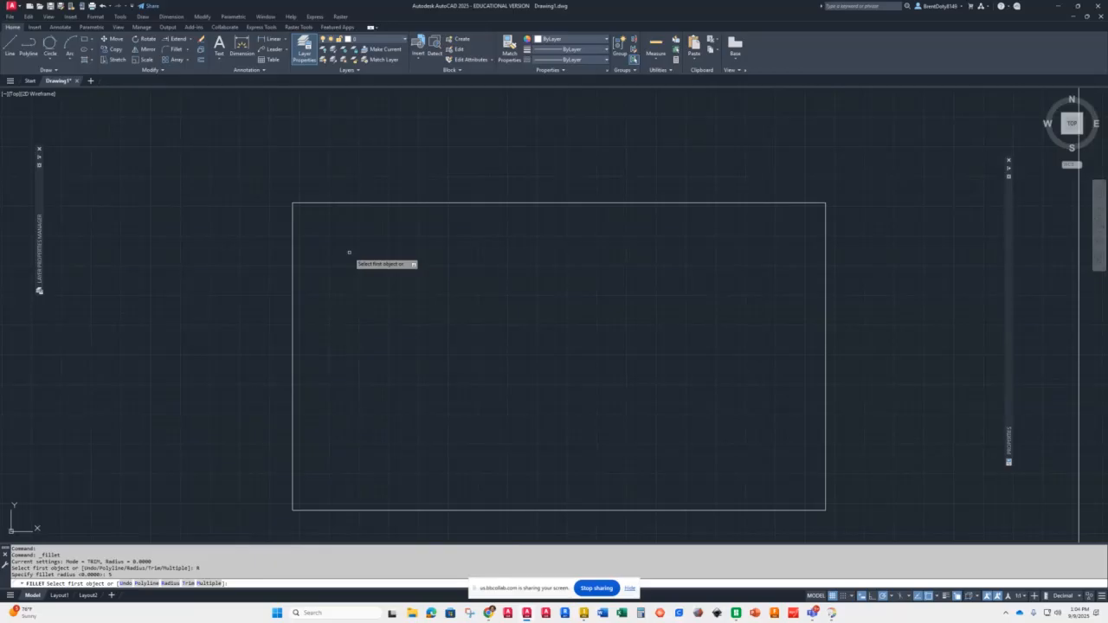
pyautogui.click(293, 224)
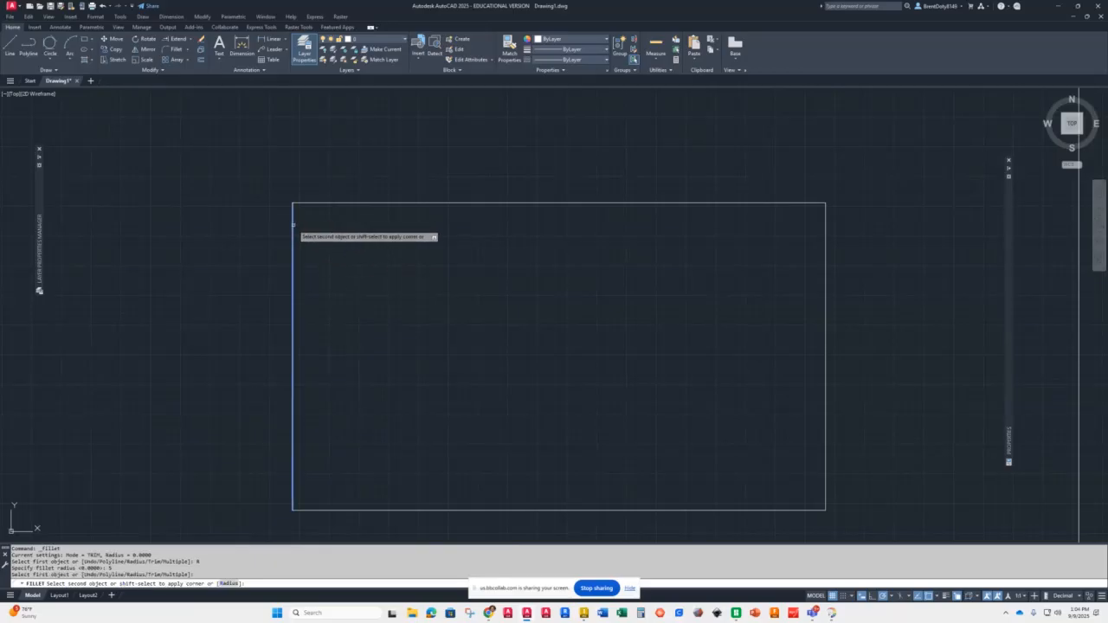
pyautogui.click(349, 203)
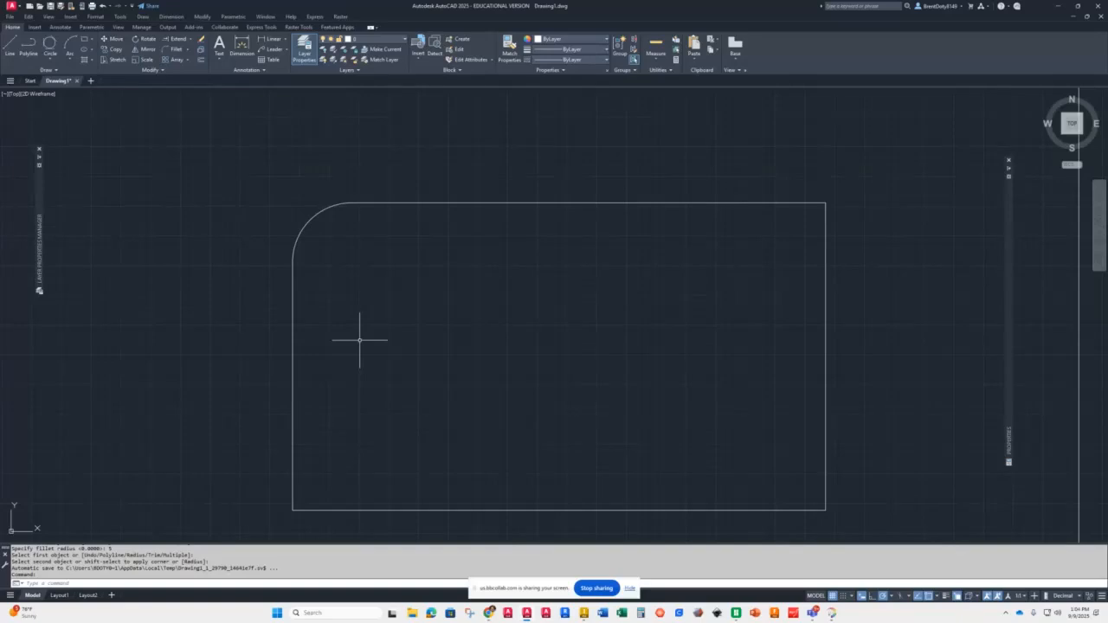
# Step: Fillet the rectangle's upper right corner with the same radius of 5
pyautogui.press('Return')
pyautogui.click(788, 204)
pyautogui.click(821, 262)
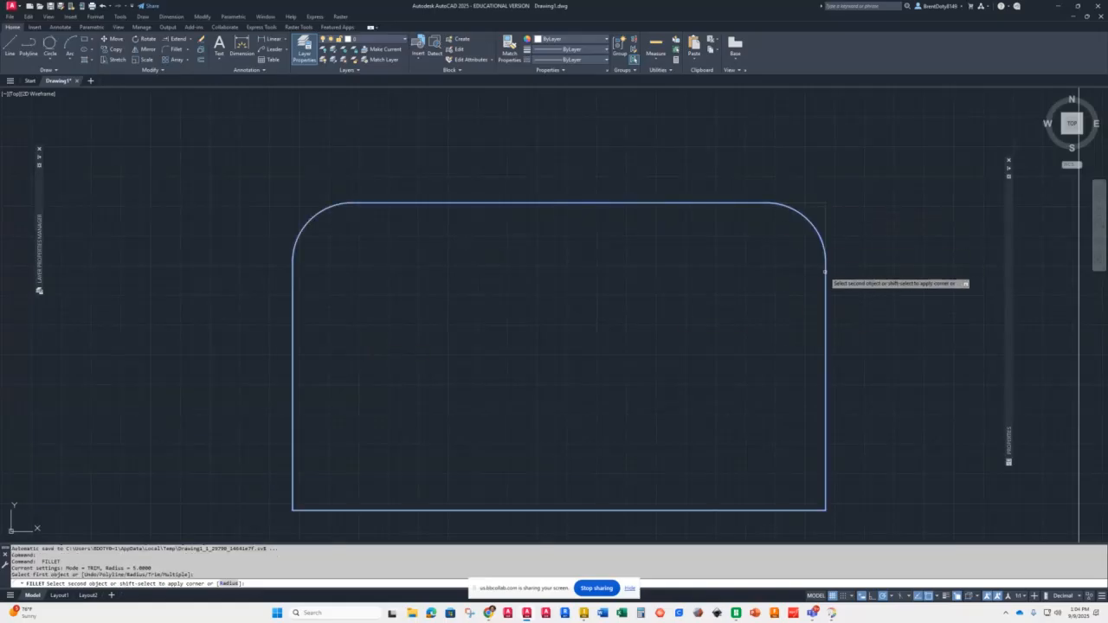
# Step: Fillet the rectangle's two lower corners in multiple mode
pyautogui.press('Return')
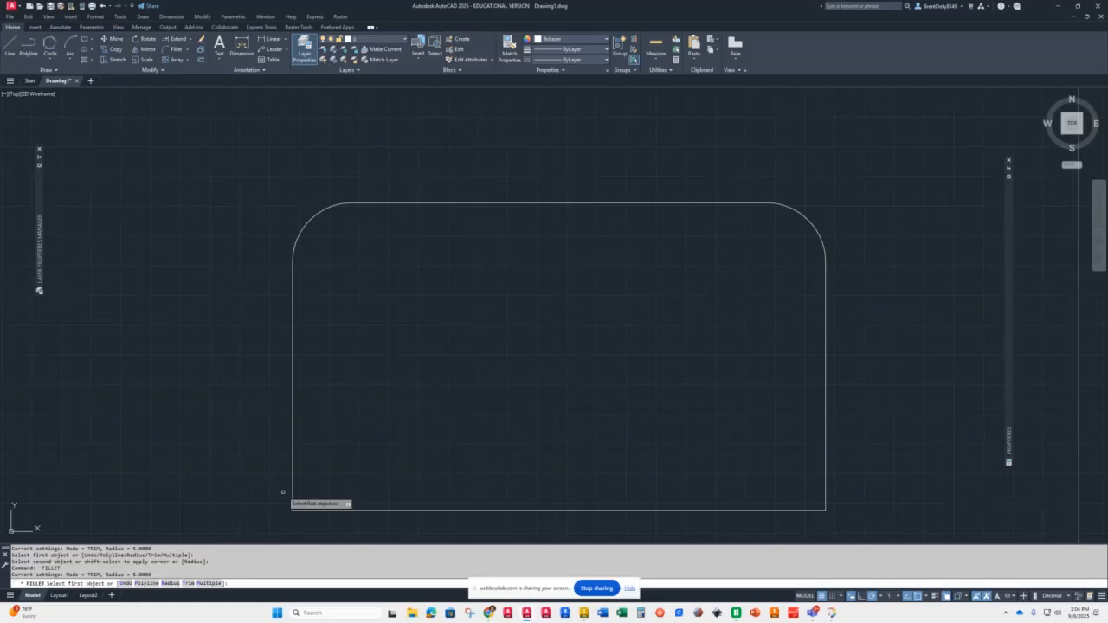
pyautogui.click(208, 584)
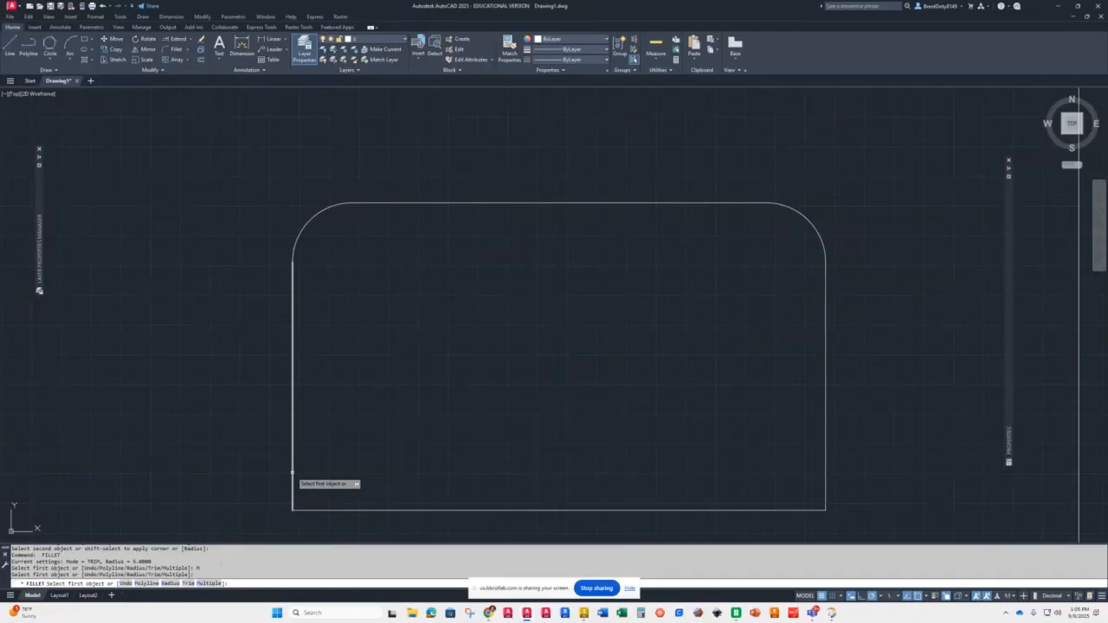
pyautogui.click(293, 480)
pyautogui.click(354, 511)
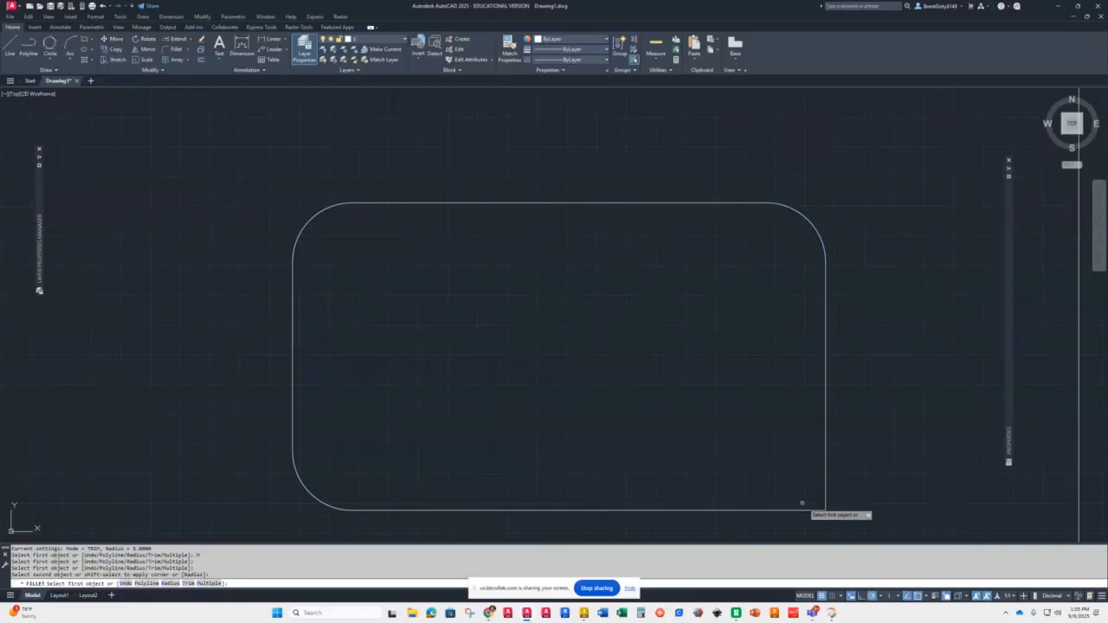
pyautogui.click(776, 510)
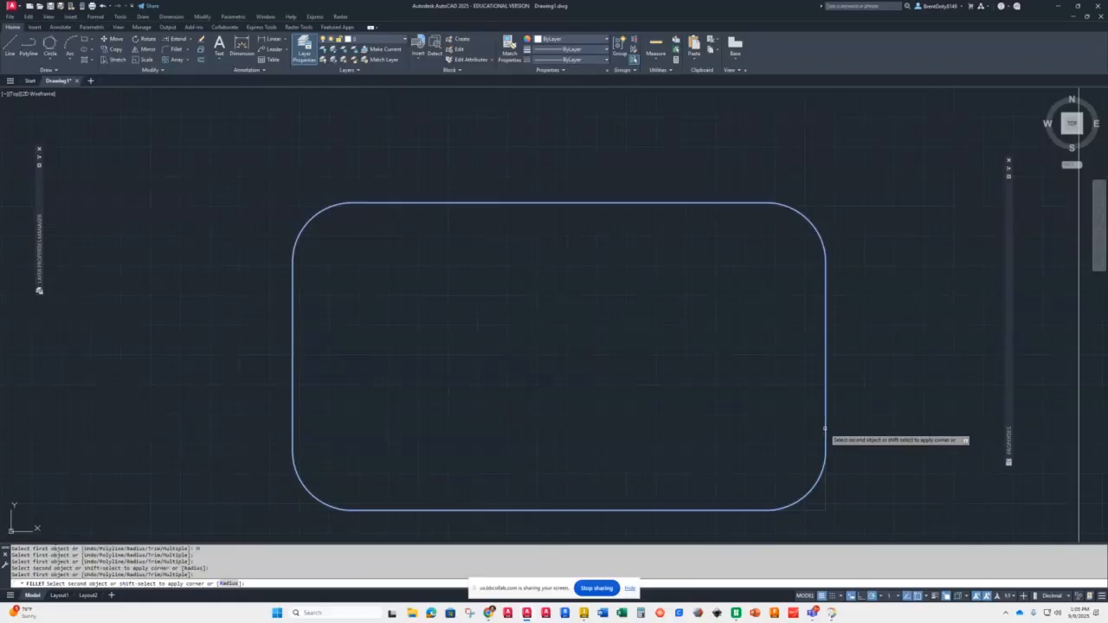
pyautogui.click(825, 428)
# Step: Fillet the diagonal line and the semicircular arc to the neighbouring curves near the small circle
pyautogui.scroll(-6, 656, 432)
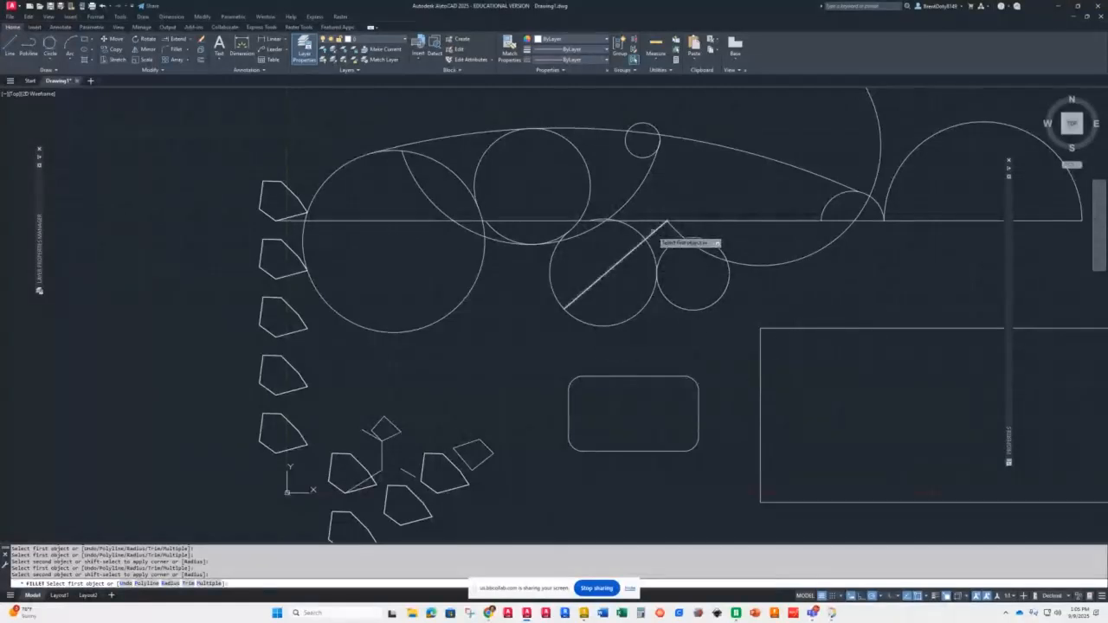
pyautogui.click(660, 229)
pyautogui.click(676, 237)
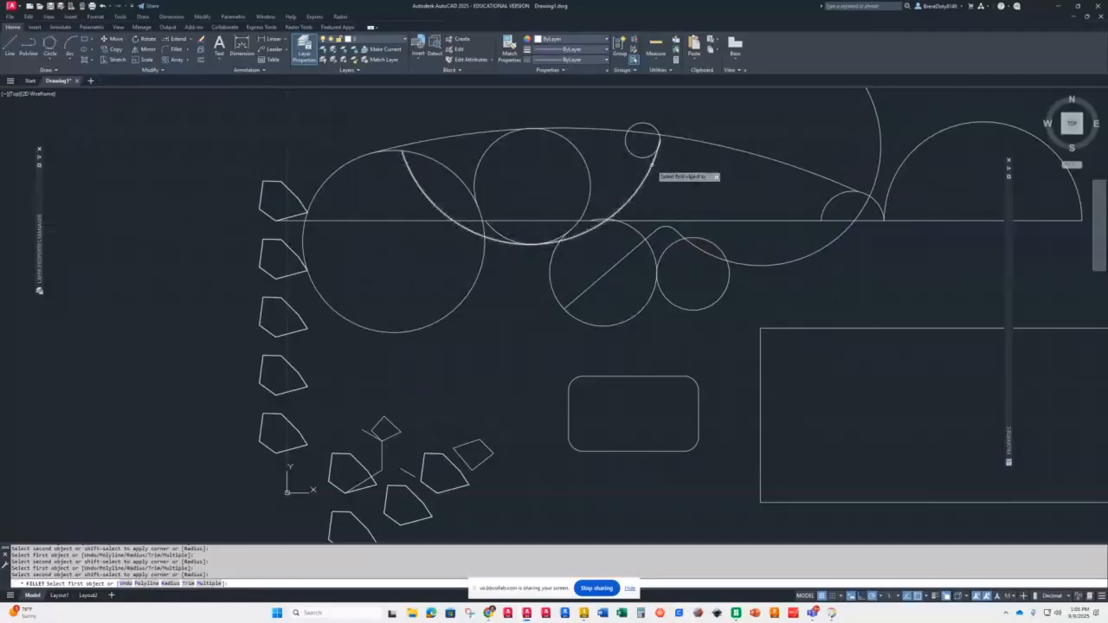
pyautogui.click(653, 166)
pyautogui.click(703, 141)
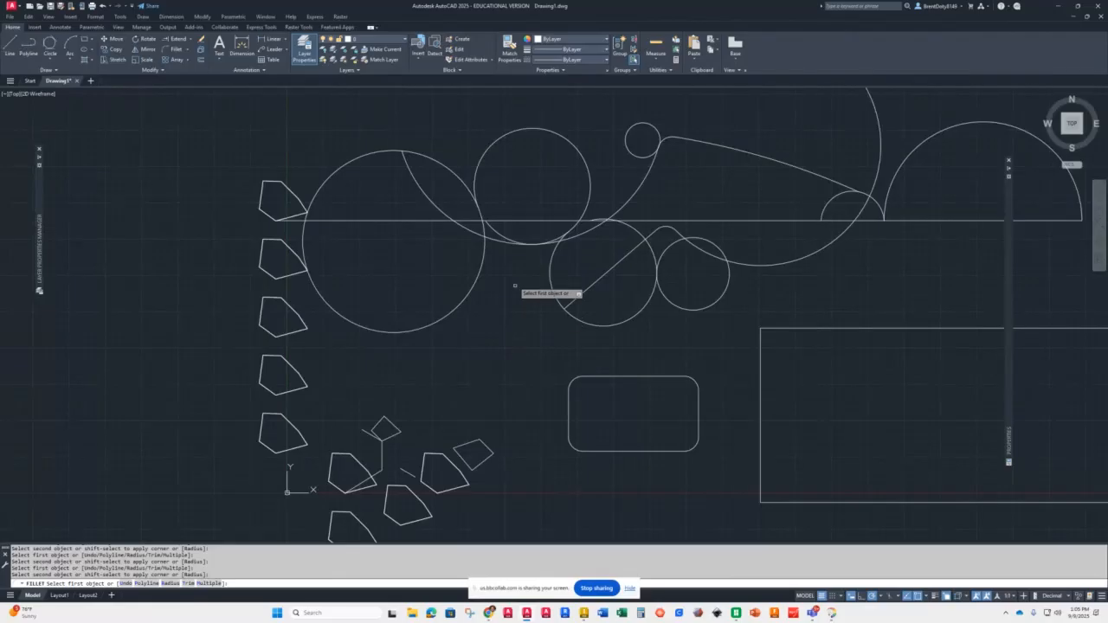
# Step: Fillet the large left circle to the central arc and the two lower-right circles to each other
pyautogui.click(496, 239)
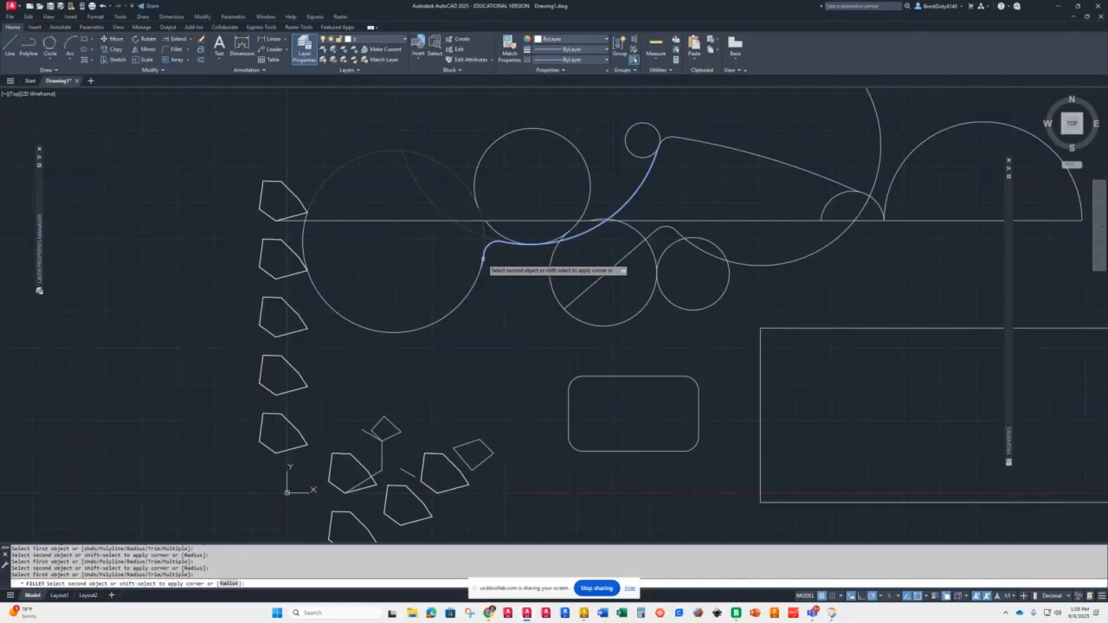
pyautogui.click(482, 258)
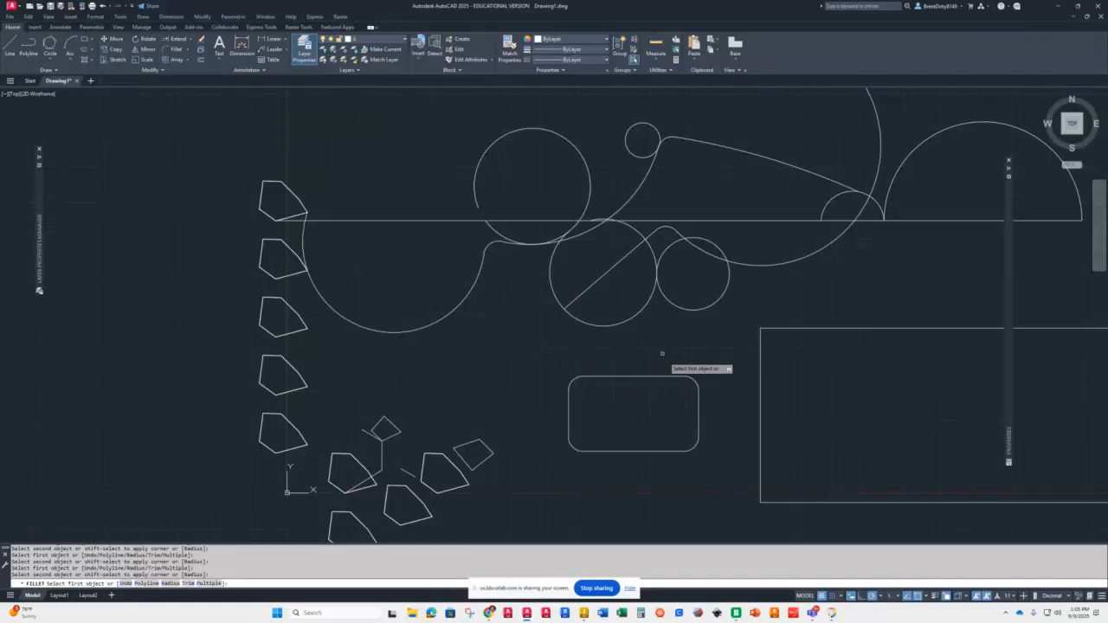
pyautogui.click(648, 303)
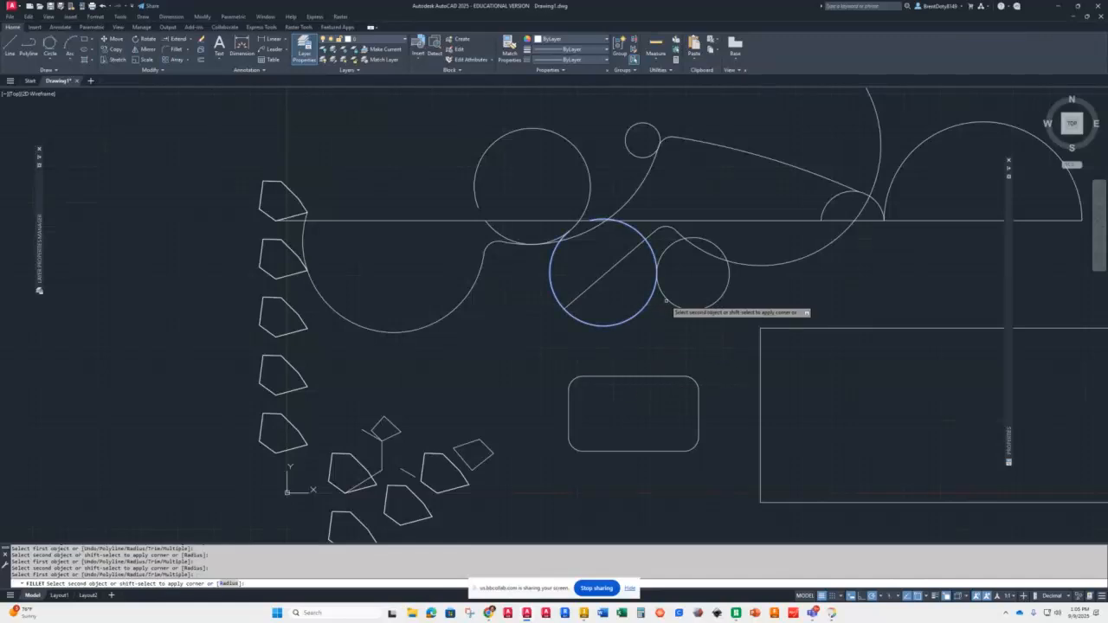
pyautogui.click(667, 302)
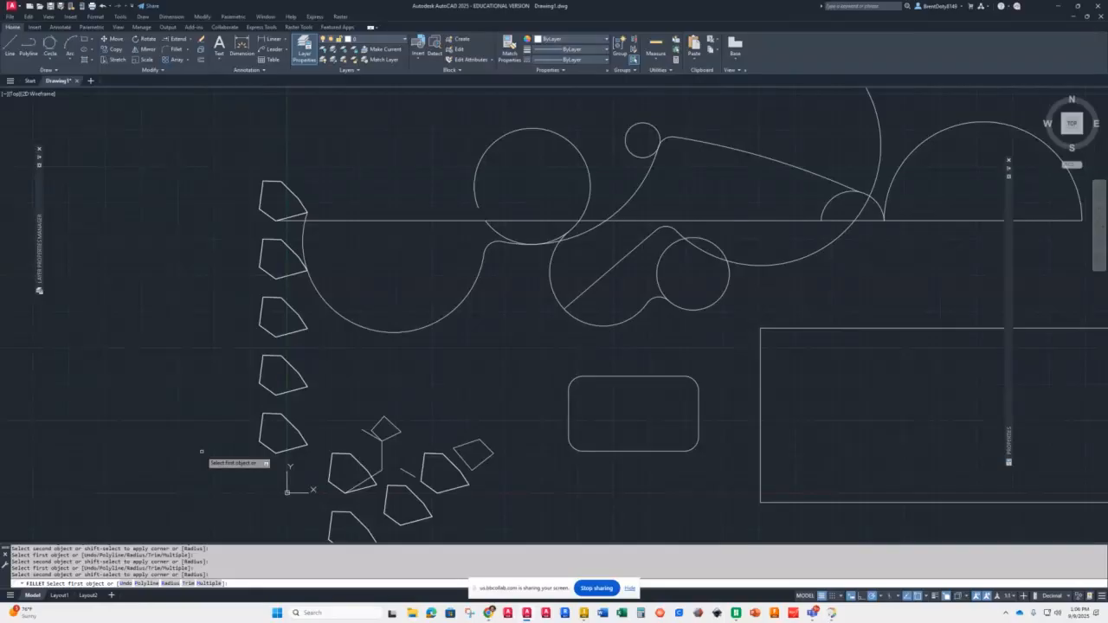
pyautogui.press('Escape')
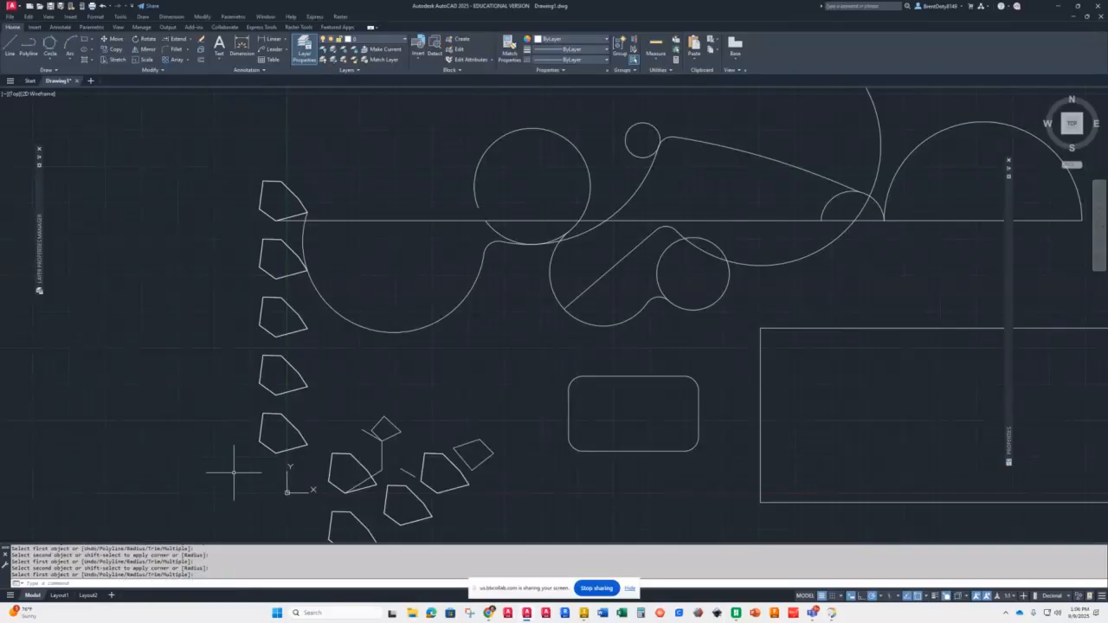
# Step: Chamfer the large rectangle's upper left corner with both chamfer distances set to 5
pyautogui.click(188, 49)
pyautogui.click(180, 86)
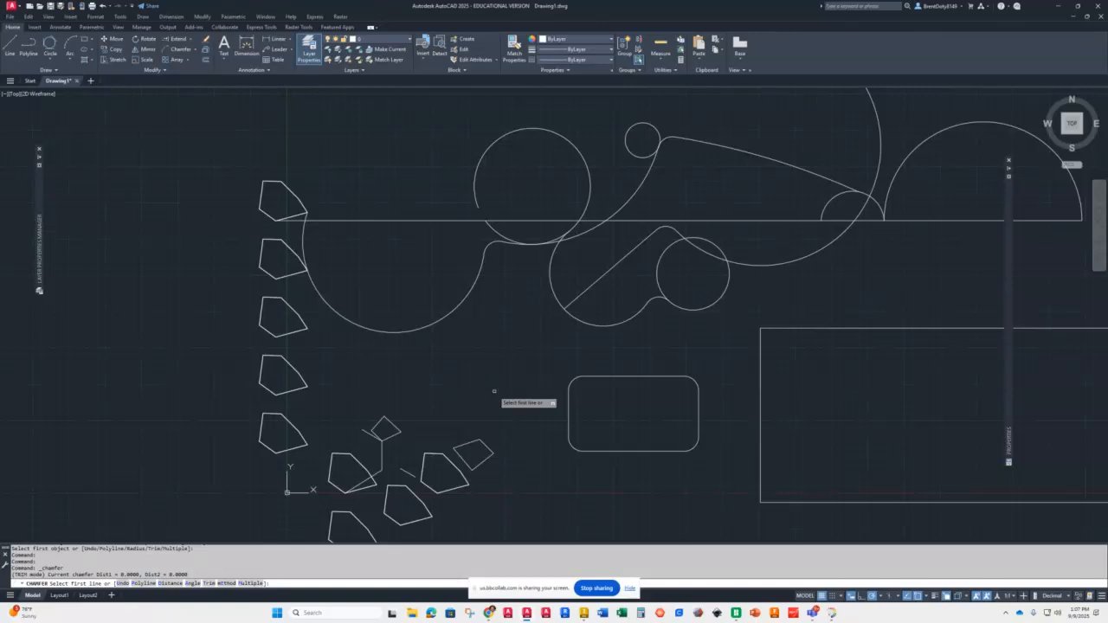
pyautogui.click(171, 584)
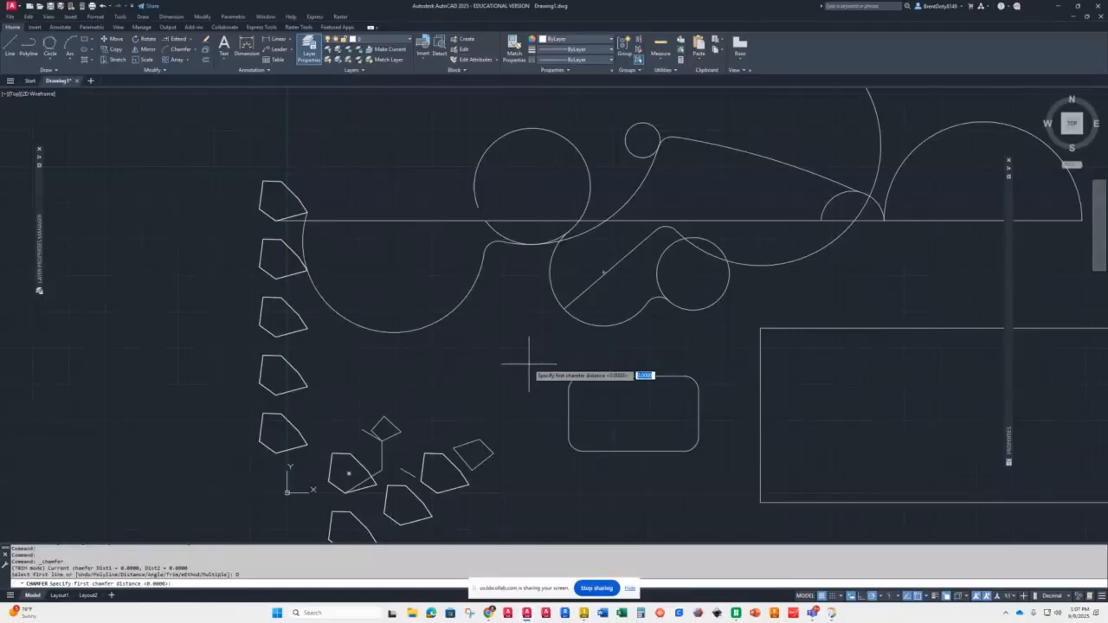
pyautogui.write('5')
pyautogui.press('Return')
pyautogui.press('Return')
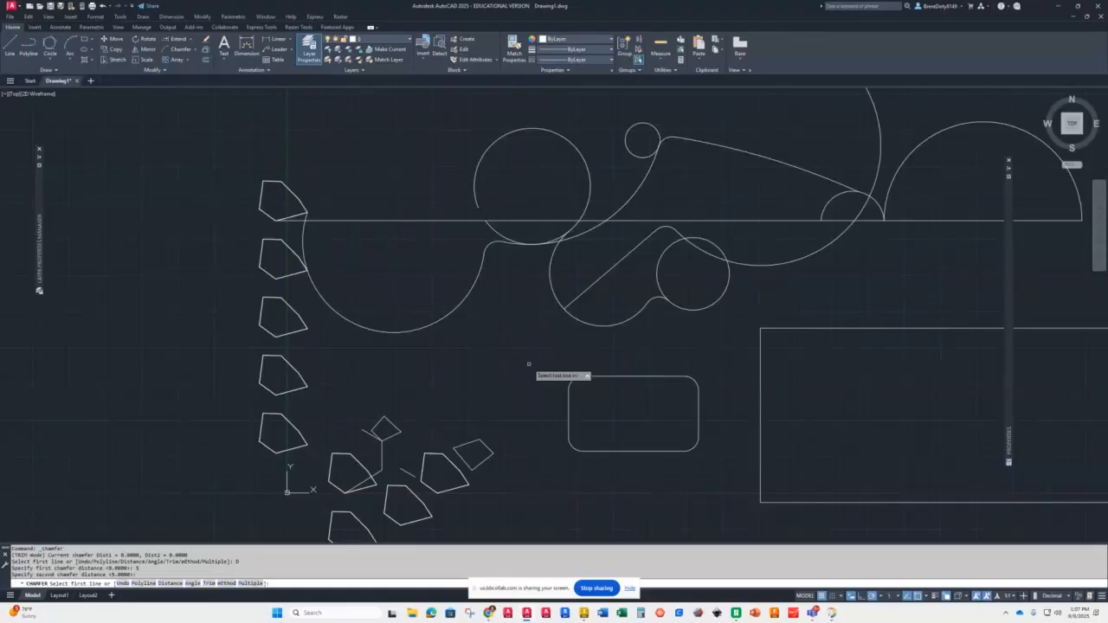
pyautogui.click(804, 328)
pyautogui.click(761, 357)
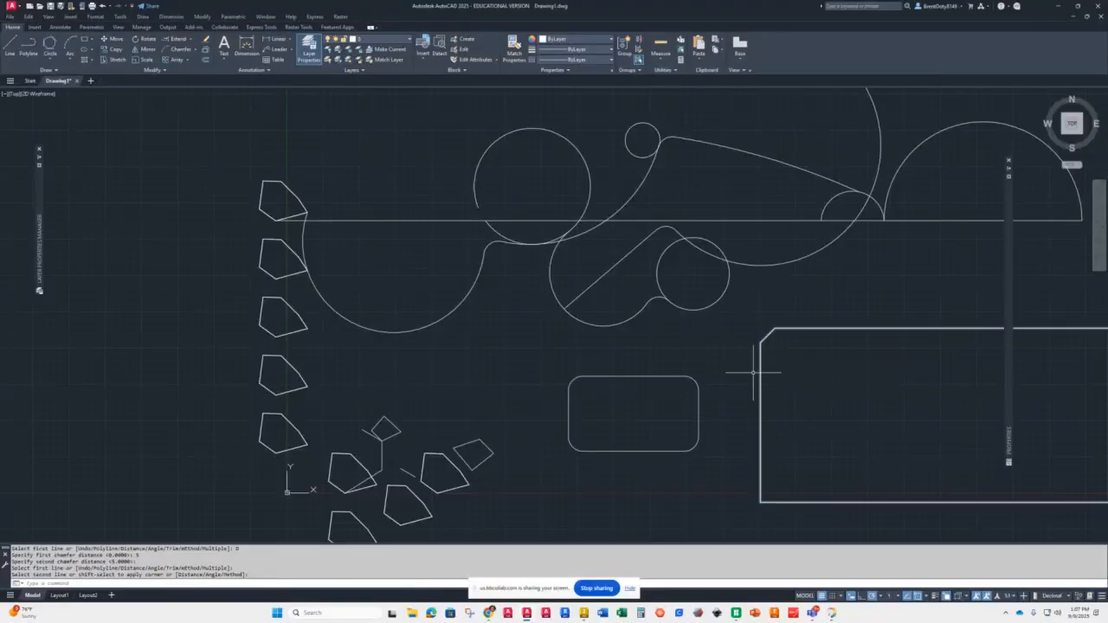
# Step: Chamfer the large rectangle's lower left corner in multiple mode
pyautogui.press('Return')
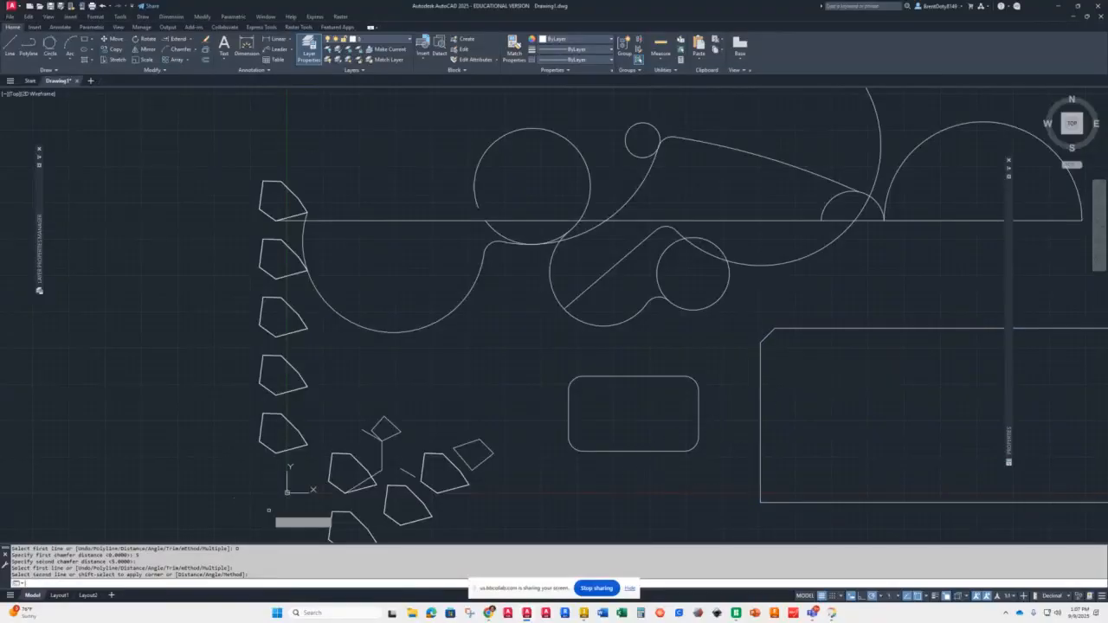
pyautogui.click(251, 583)
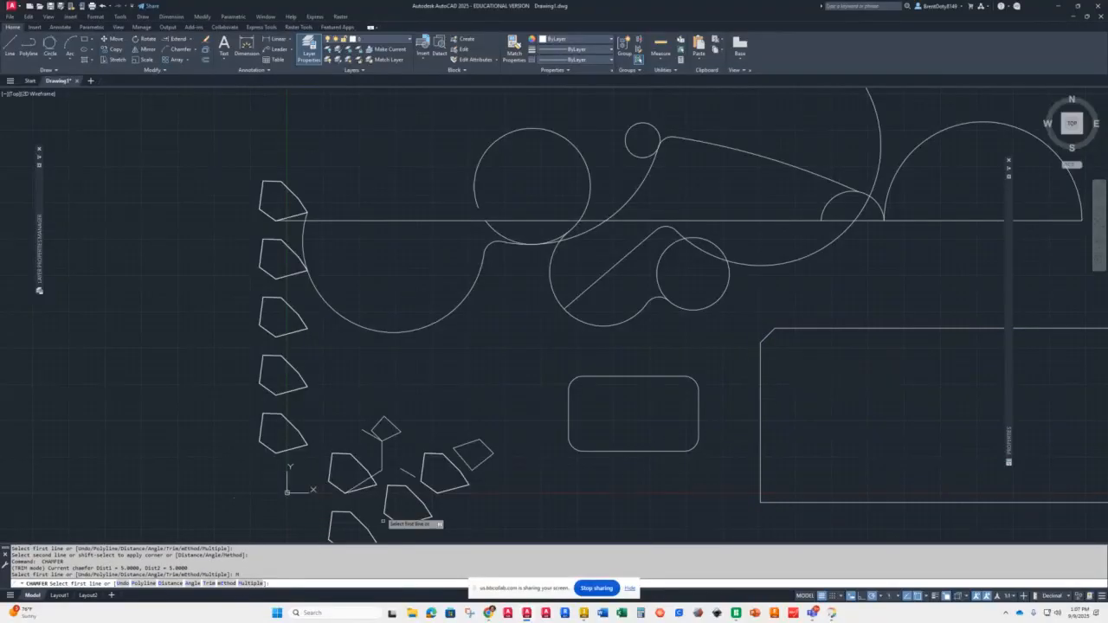
pyautogui.scroll(3, 754, 465)
pyautogui.scroll(-8, 812, 460)
pyautogui.scroll(10, 812, 461)
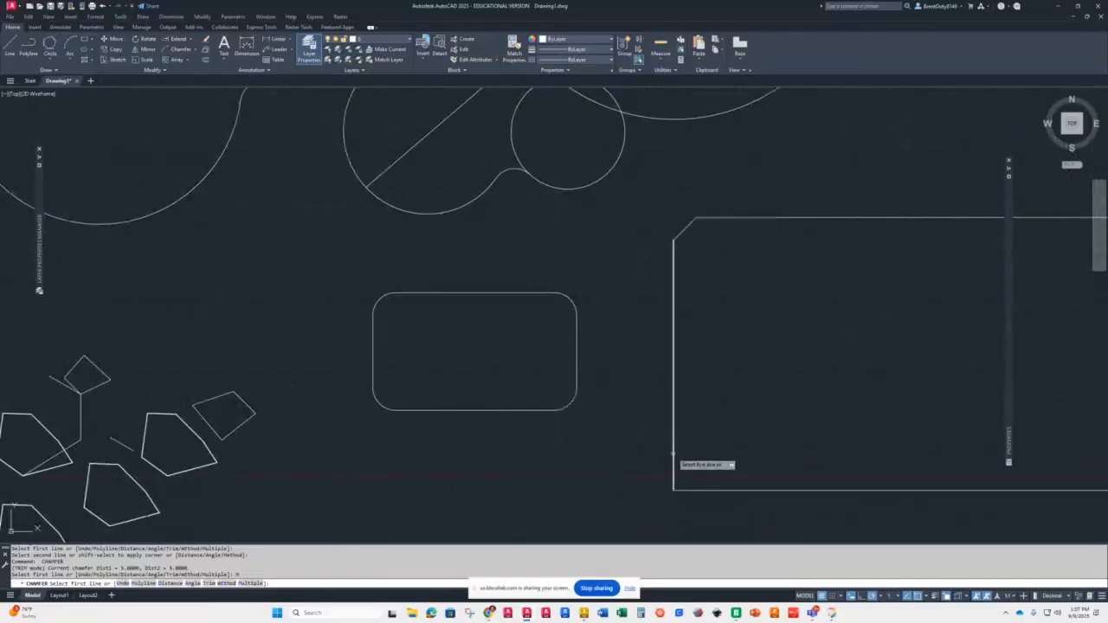
pyautogui.click(674, 452)
pyautogui.click(706, 490)
pyautogui.scroll(2, 711, 491)
pyautogui.scroll(3, 712, 491)
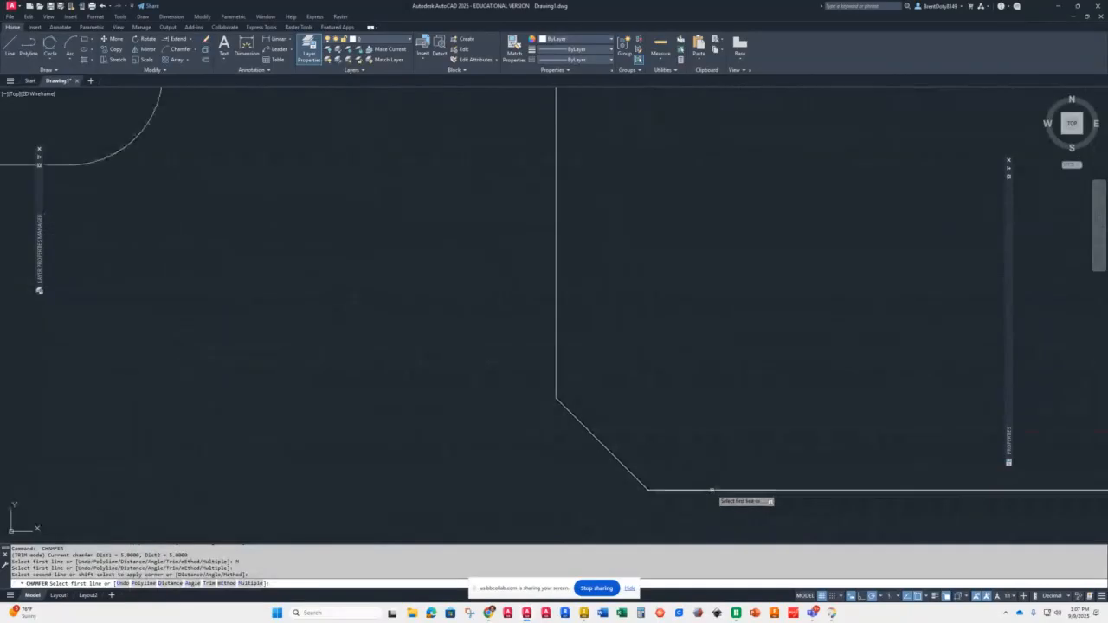
# Step: Chamfer the large lower rectangle's upper right corner
pyautogui.scroll(-8, 712, 491)
pyautogui.scroll(5, 745, 476)
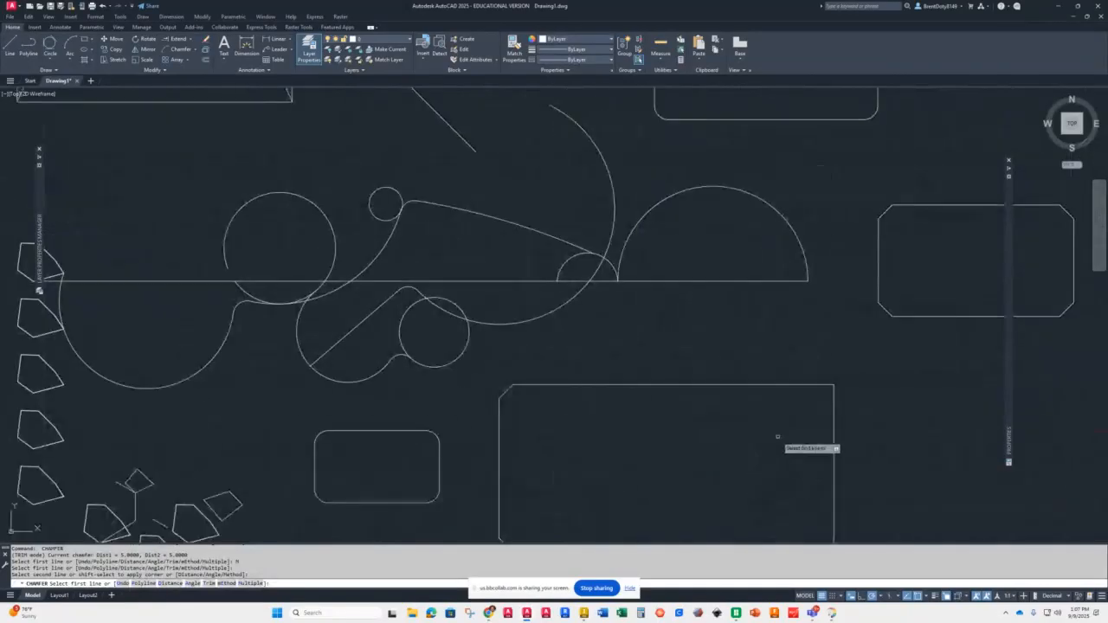
pyautogui.click(809, 385)
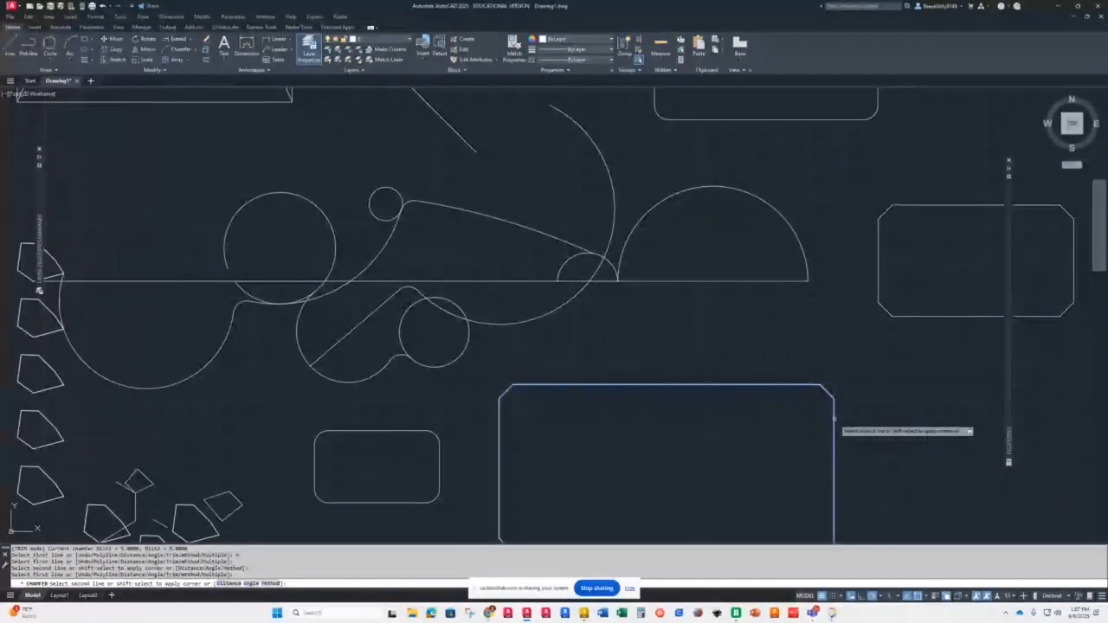
pyautogui.click(832, 414)
# Step: Chamfer the same rectangle's lower right corner and finish the chamfer command
pyautogui.scroll(3, 759, 443)
pyautogui.scroll(-8, 765, 470)
pyautogui.scroll(6, 765, 471)
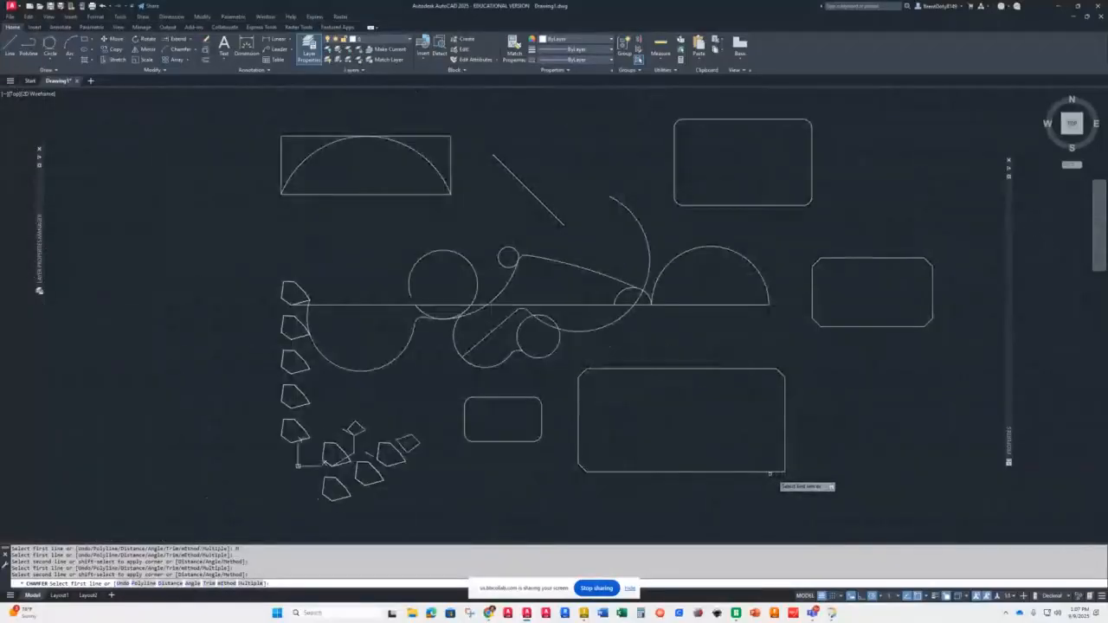
pyautogui.click(779, 470)
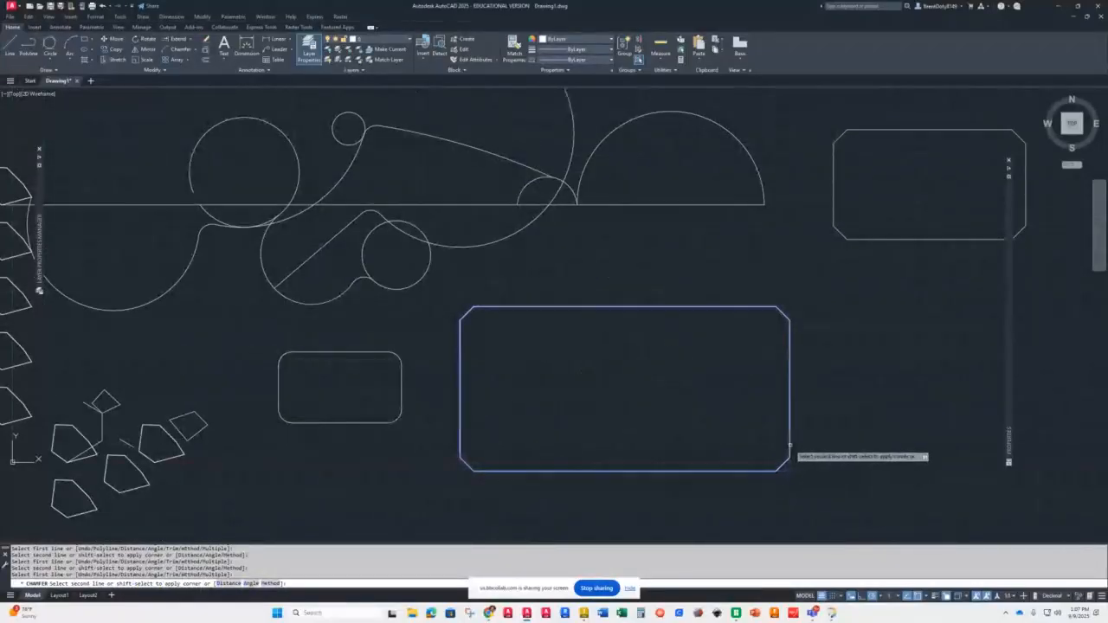
pyautogui.click(788, 447)
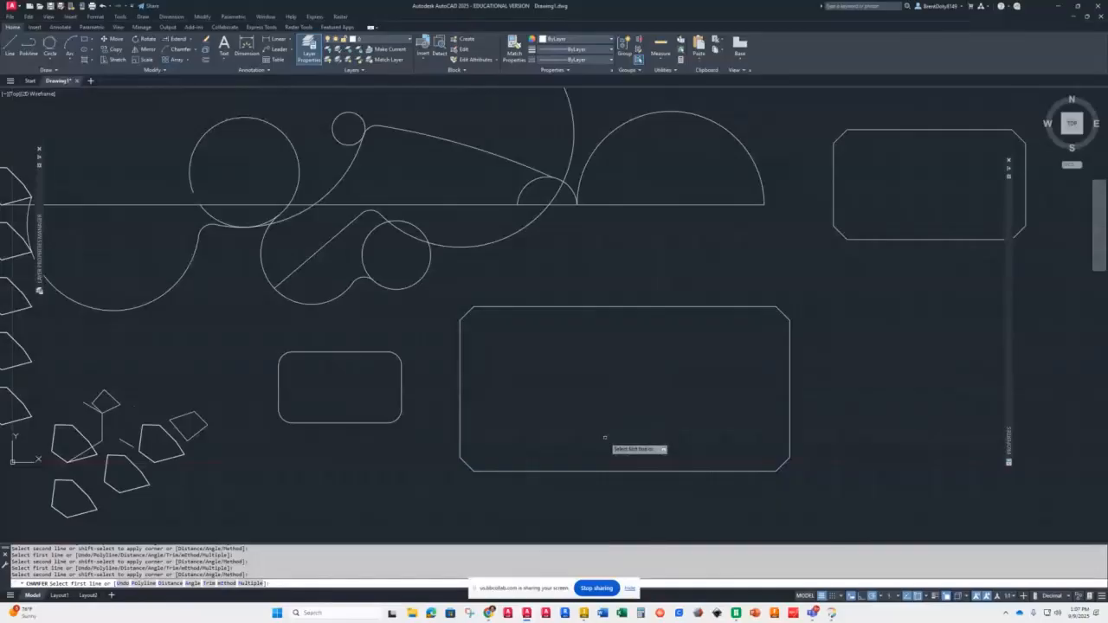
pyautogui.press('Return')
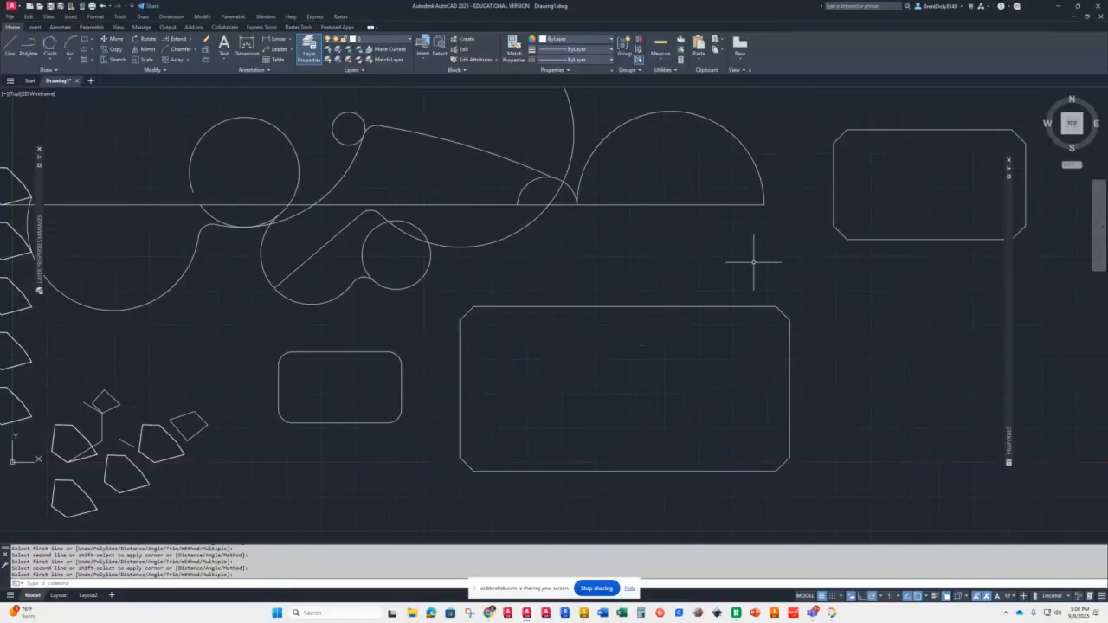
# Step: Chamfer the upper right corner of the rectangle around the semicircle using the angle method with length 5 and angle 30
pyautogui.scroll(-8, 410, 418)
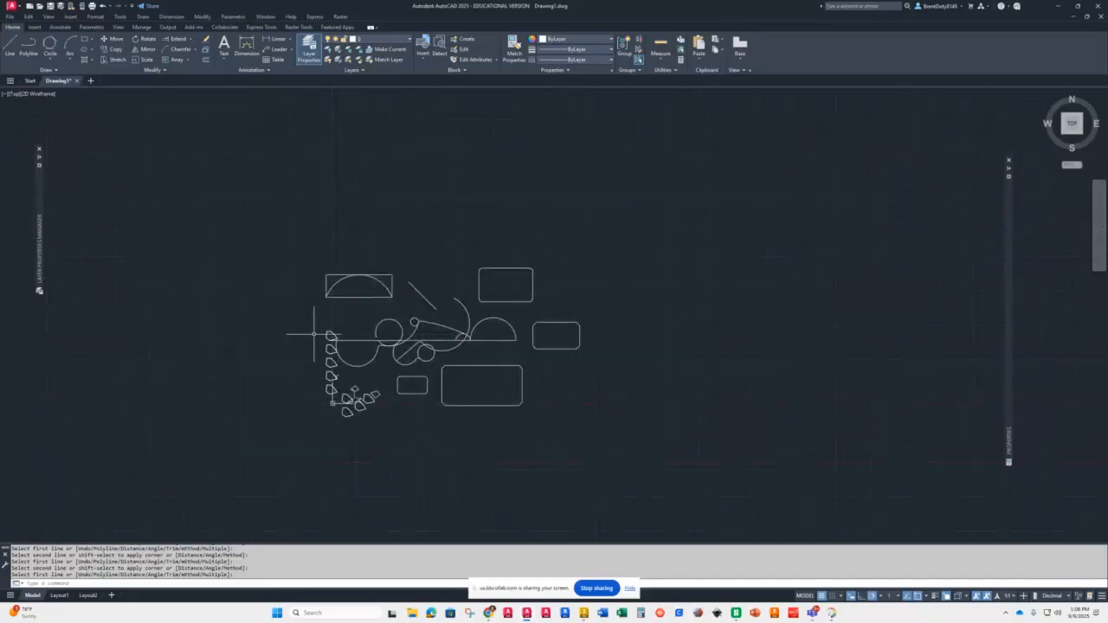
pyautogui.scroll(6, 367, 279)
pyautogui.scroll(4, 373, 277)
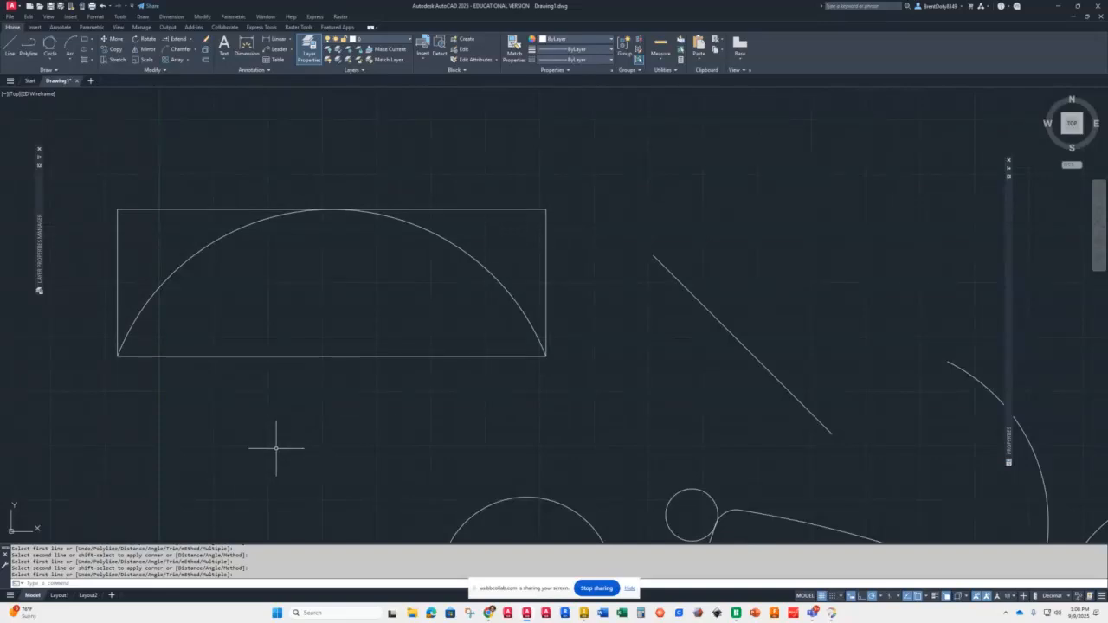
pyautogui.write('g')
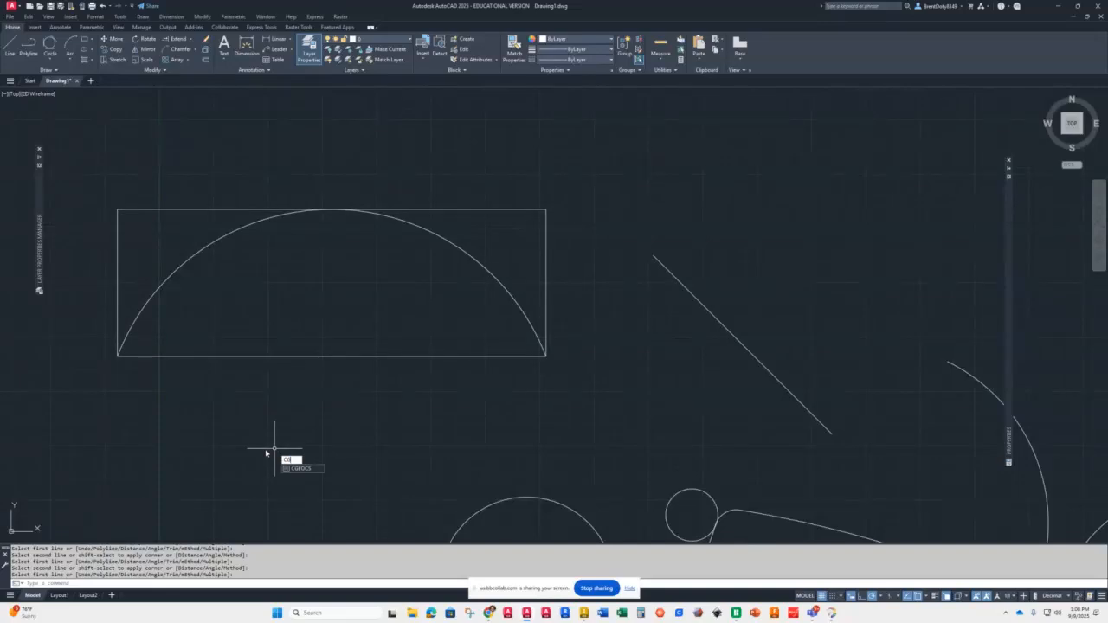
pyautogui.write('h')
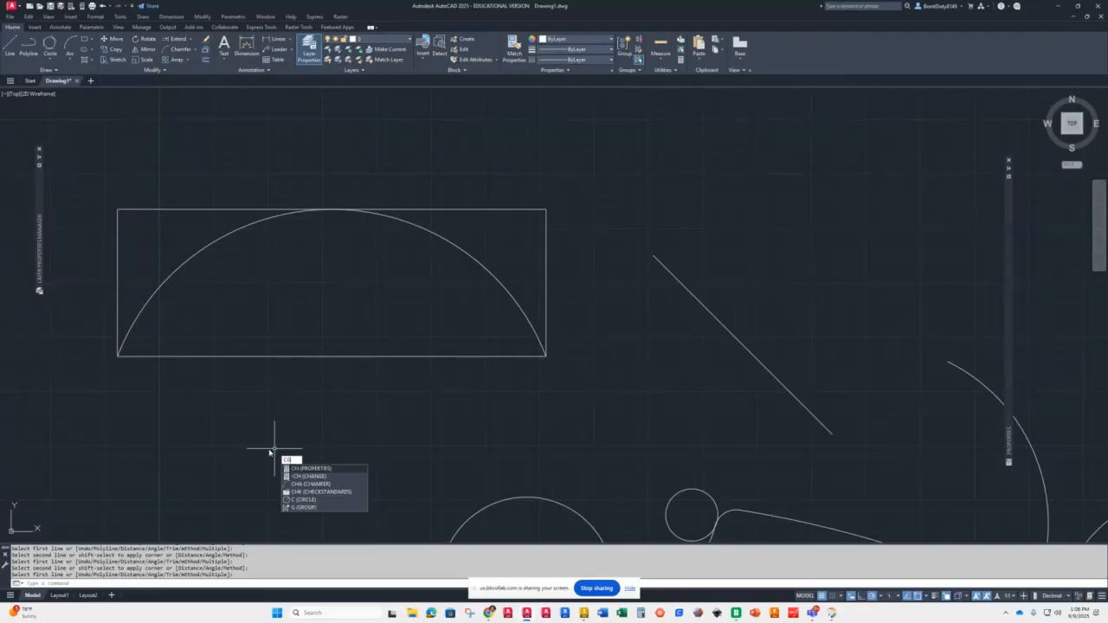
pyautogui.press('BackSpace')
pyautogui.press('BackSpace')
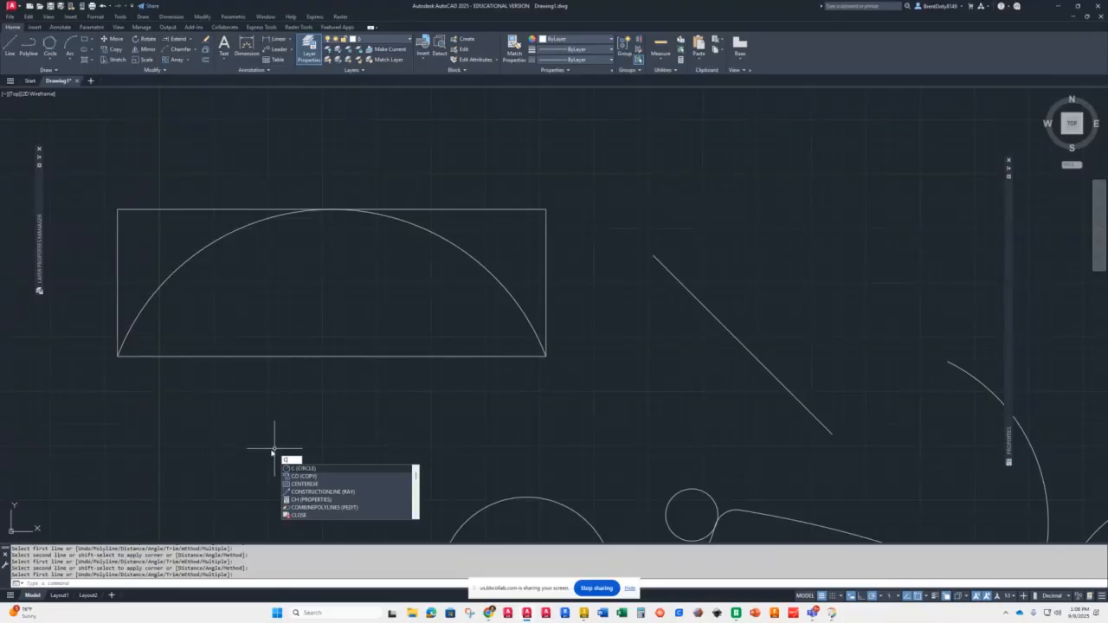
pyautogui.write('H')
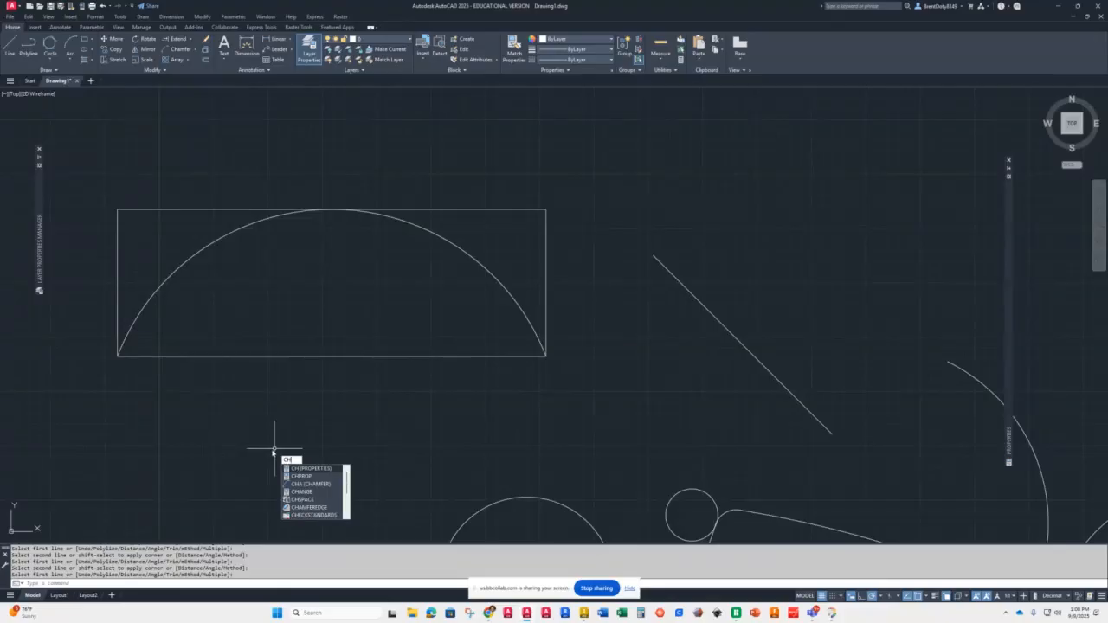
pyautogui.write('A')
pyautogui.press('Return')
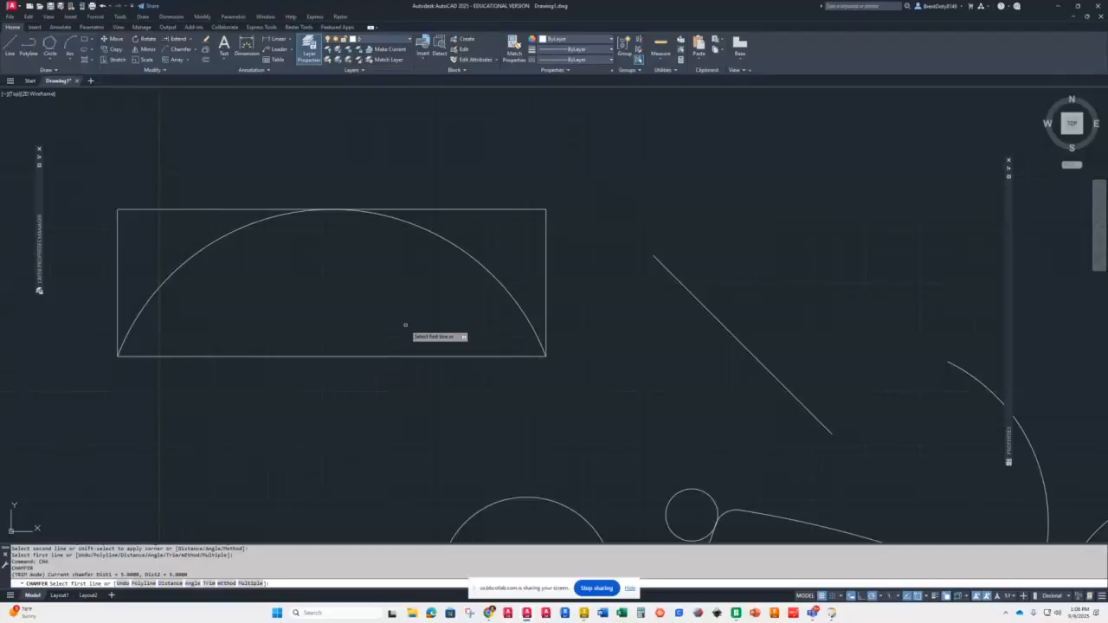
pyautogui.click(192, 583)
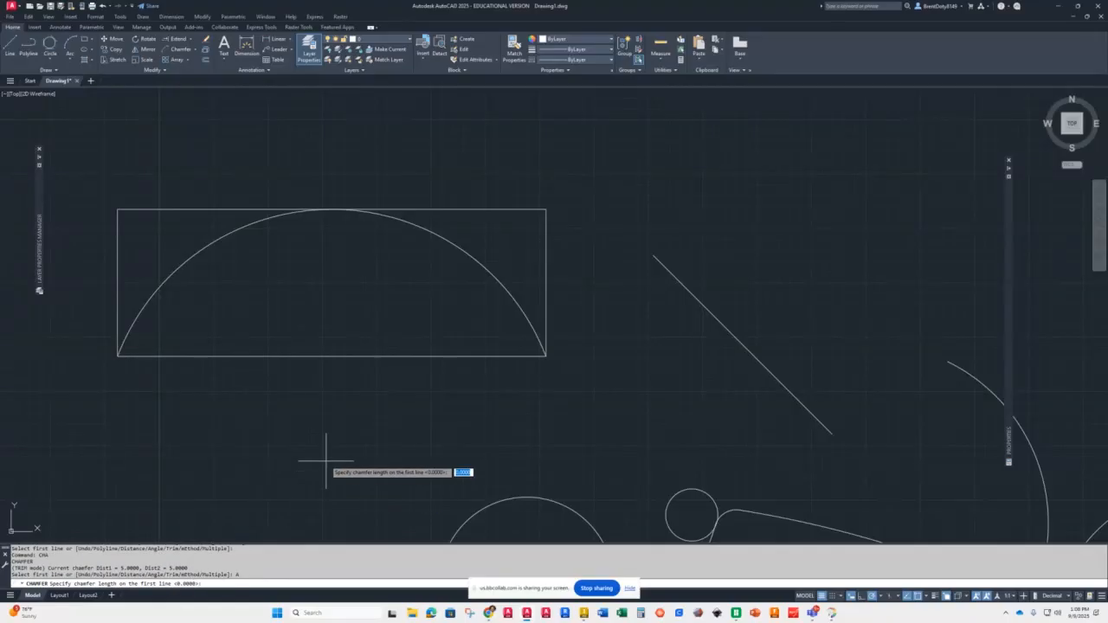
pyautogui.write('5')
pyautogui.press('Return')
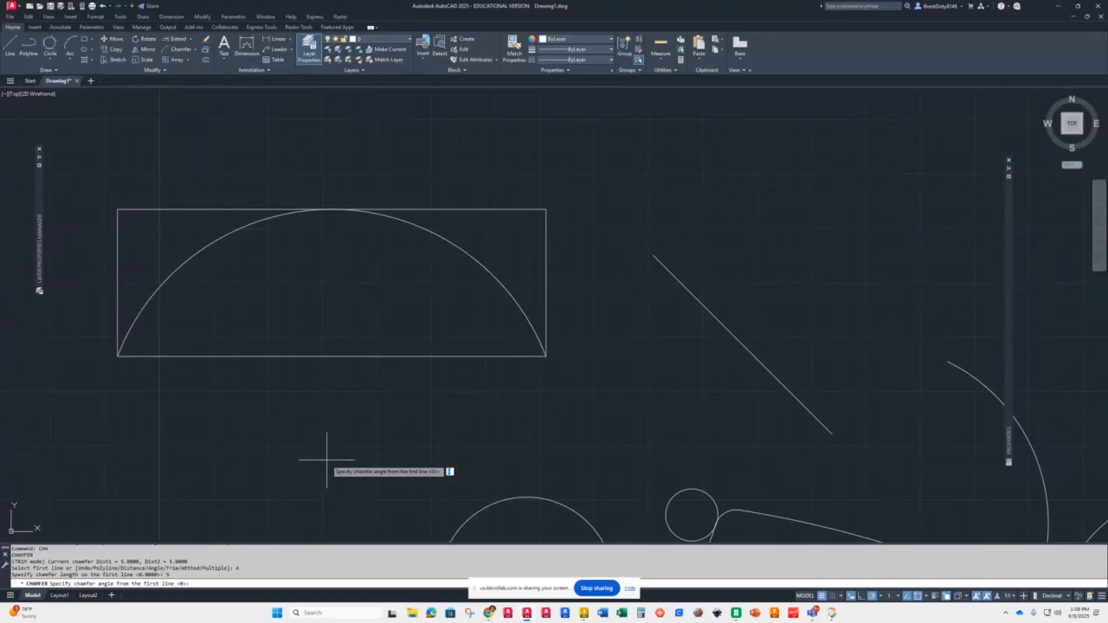
pyautogui.write('30')
pyautogui.press('Return')
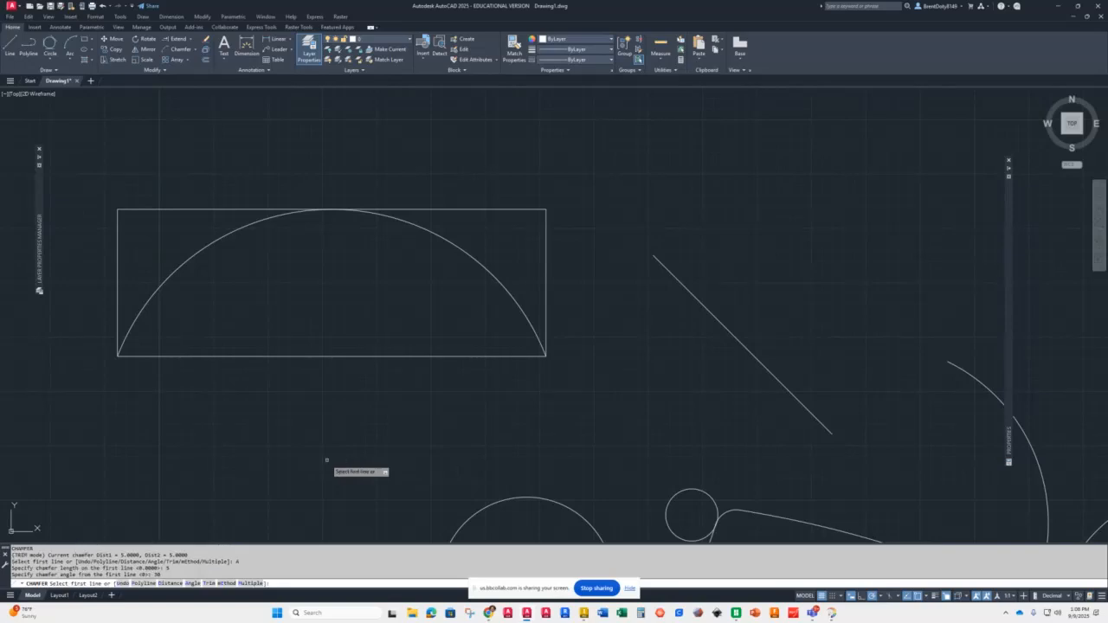
pyautogui.click(540, 221)
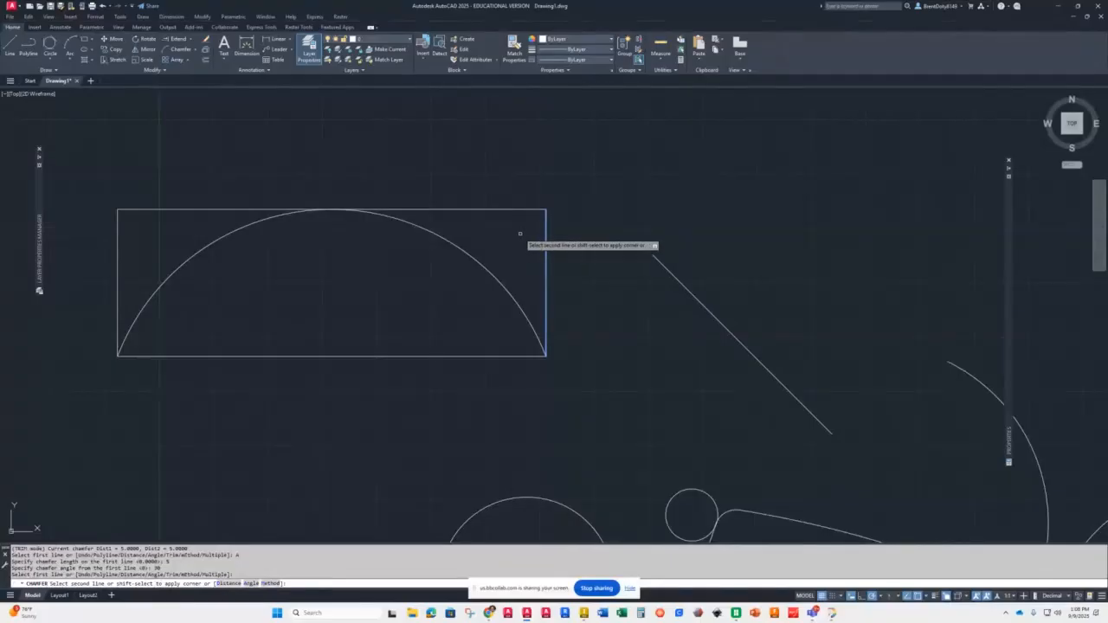
pyautogui.click(519, 210)
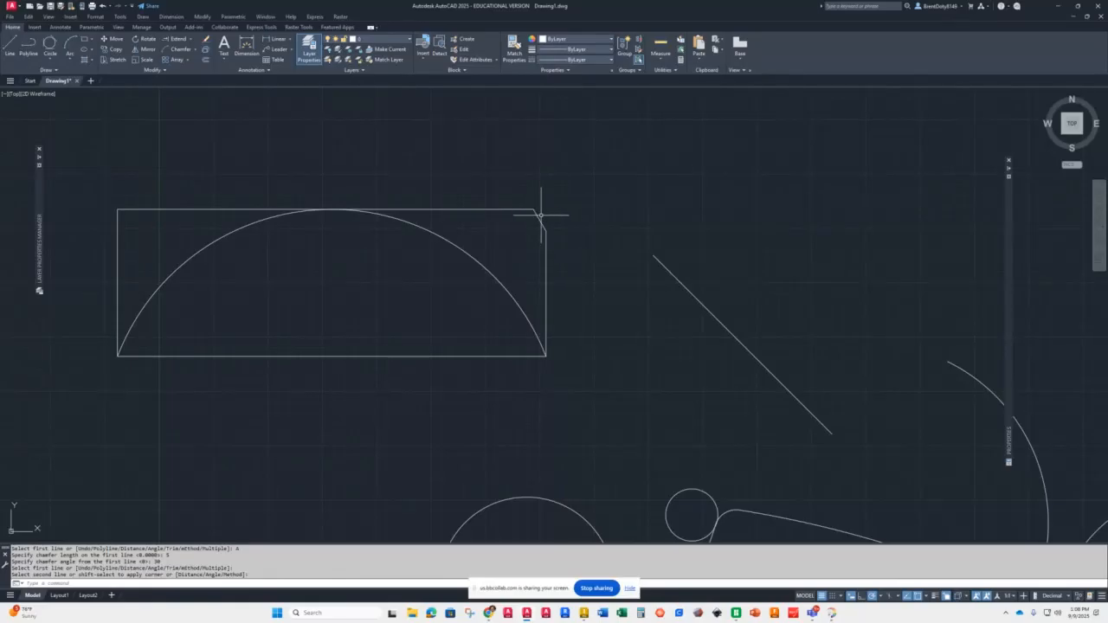
# Step: Repeat the angle chamfer on the upper left corner of the same rectangle
pyautogui.press('Return')
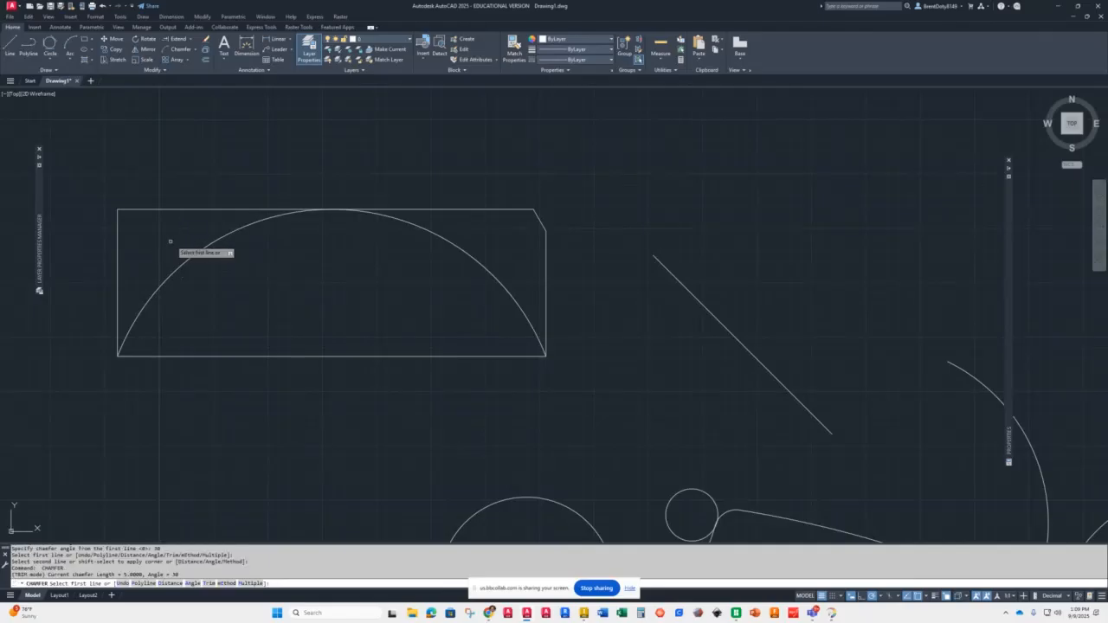
pyautogui.click(136, 209)
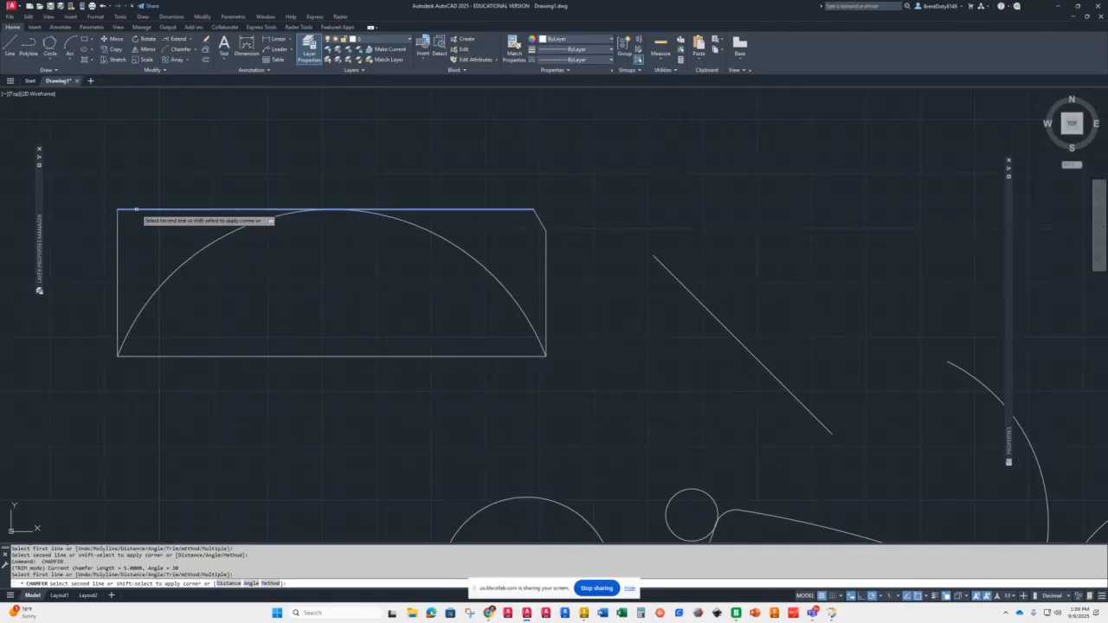
pyautogui.click(118, 236)
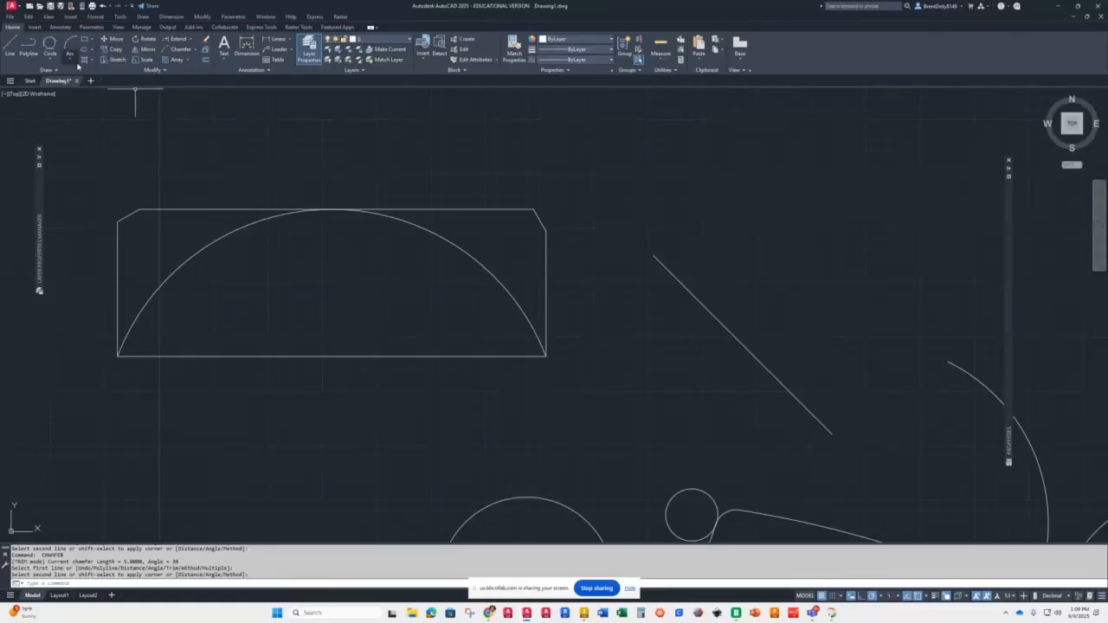
# Step: Draw a five-sided polygon inscribed in a circle of radius 15 above the existing shapes
pyautogui.click(91, 39)
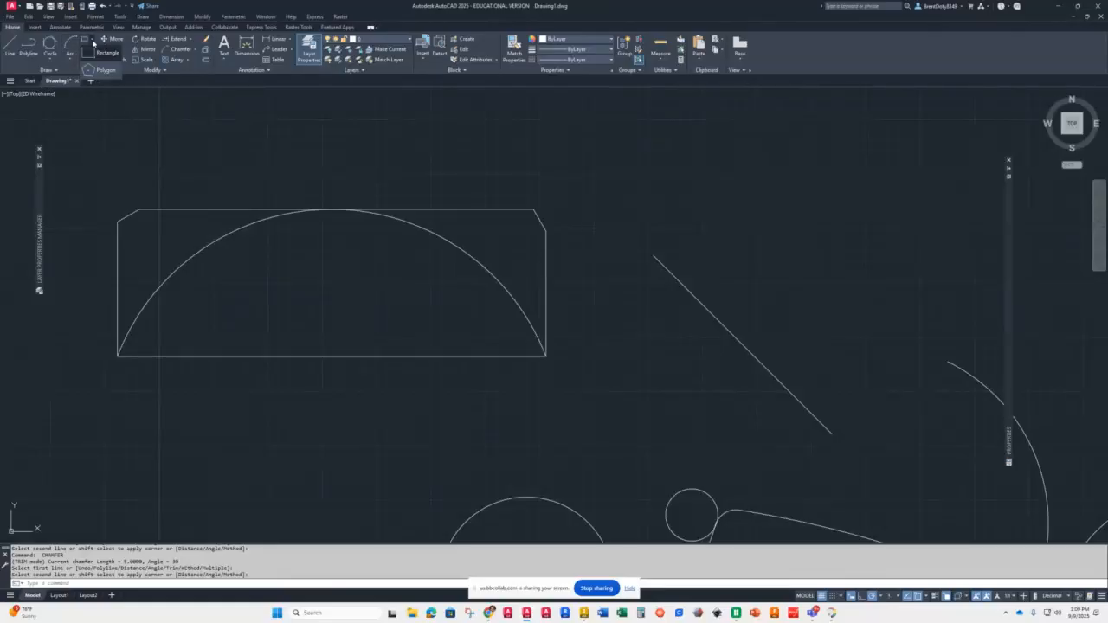
pyautogui.click(97, 72)
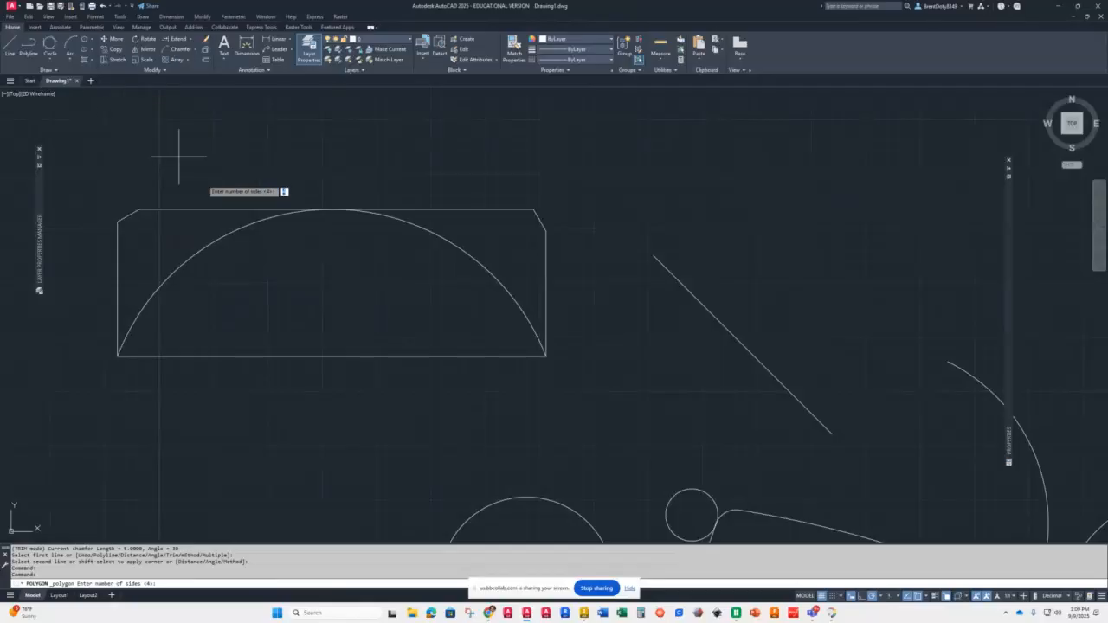
pyautogui.scroll(5, 400, 285)
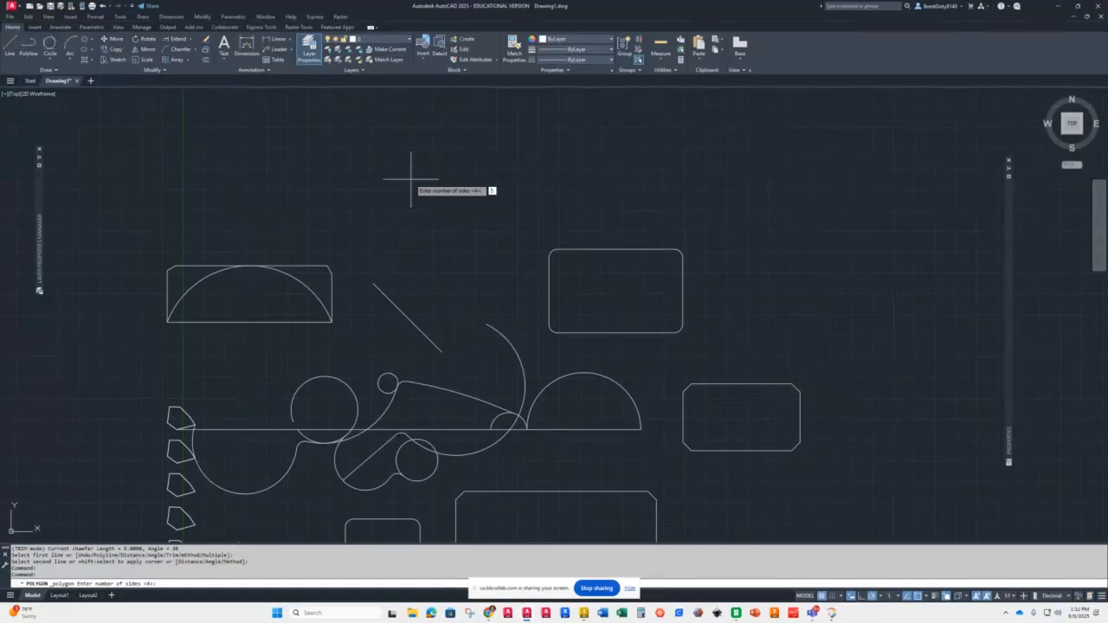
pyautogui.press('Return')
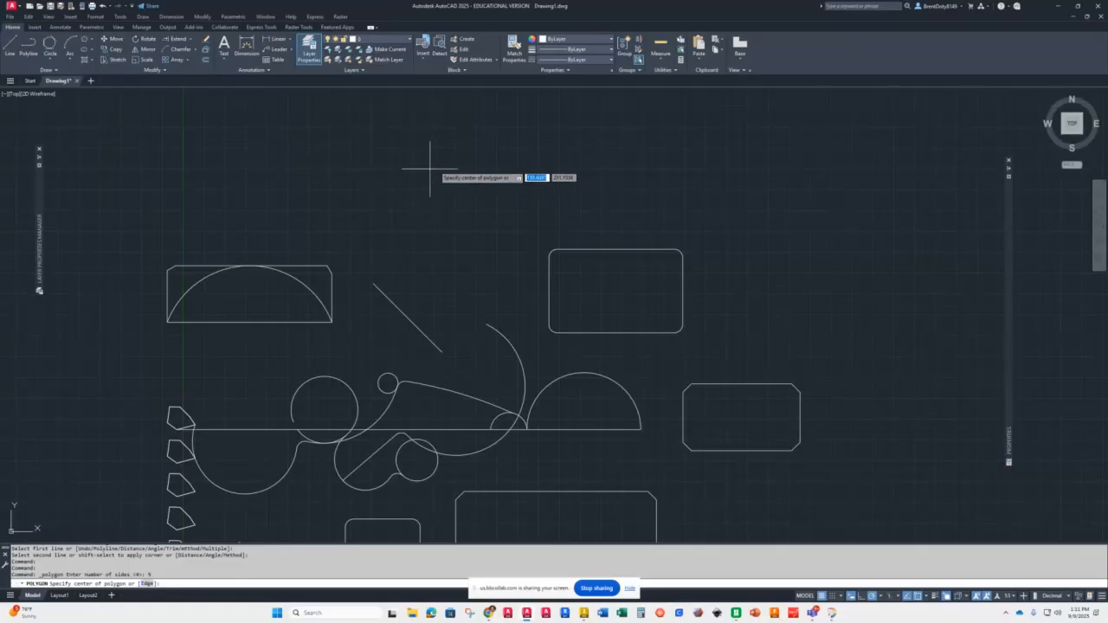
pyautogui.click(445, 214)
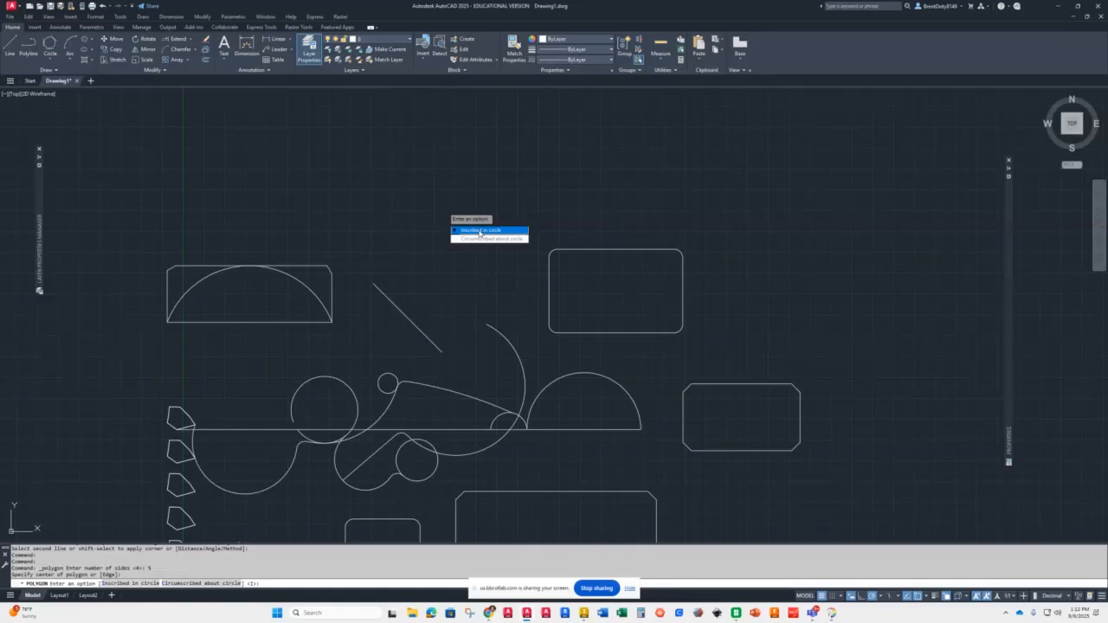
pyautogui.click(480, 230)
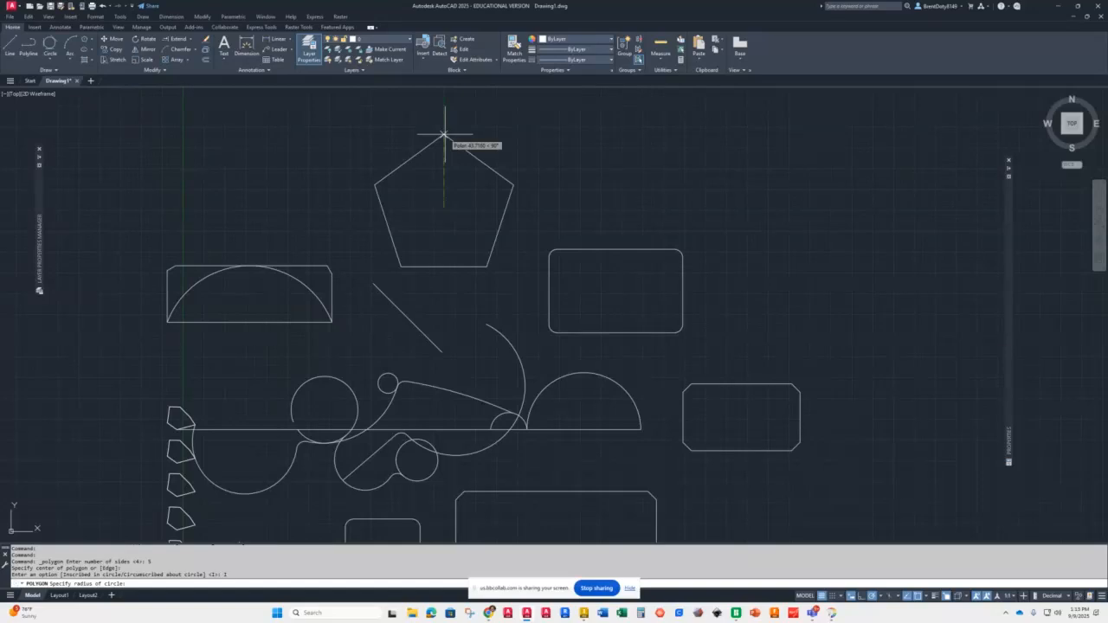
pyautogui.write('15')
pyautogui.press('Return')
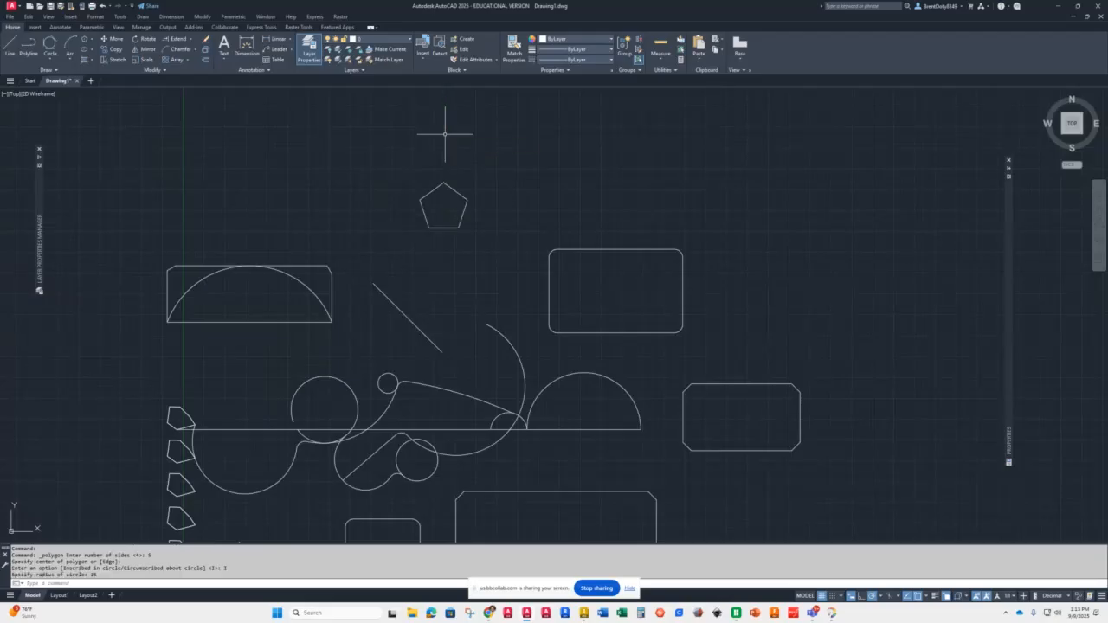
# Step: Draw a circle centred on the pentagon touching its sides
pyautogui.click(51, 60)
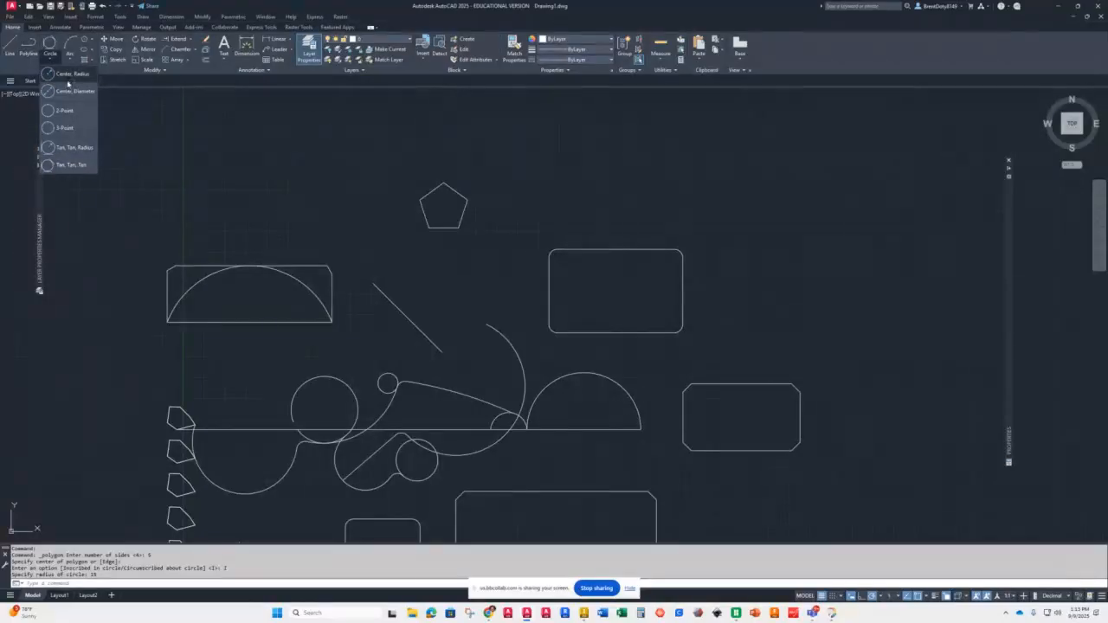
pyautogui.click(69, 75)
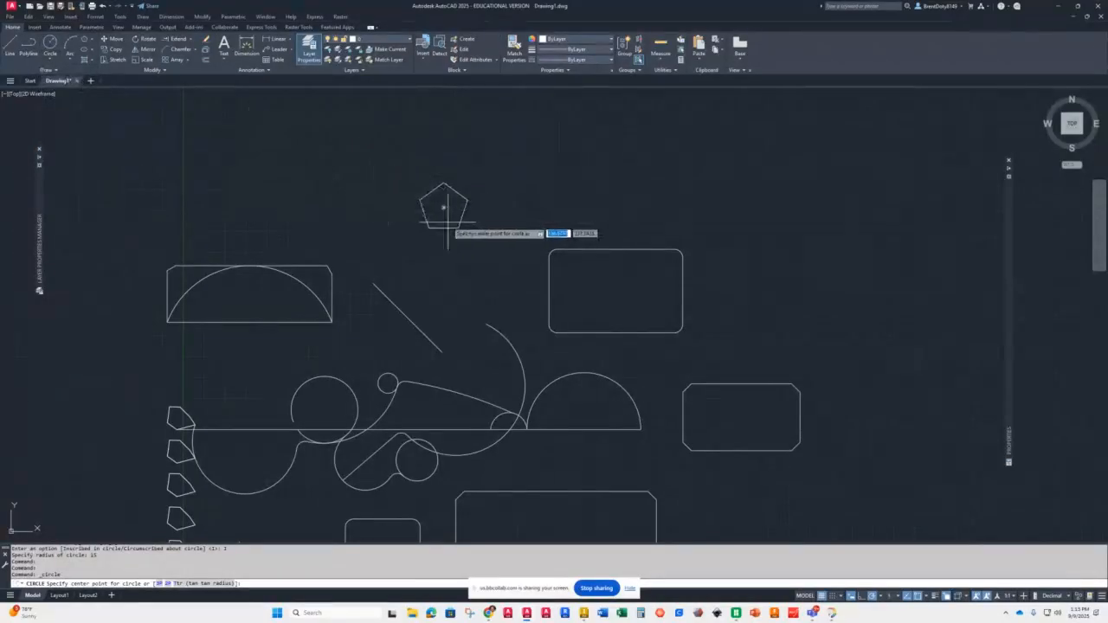
pyautogui.scroll(5, 448, 234)
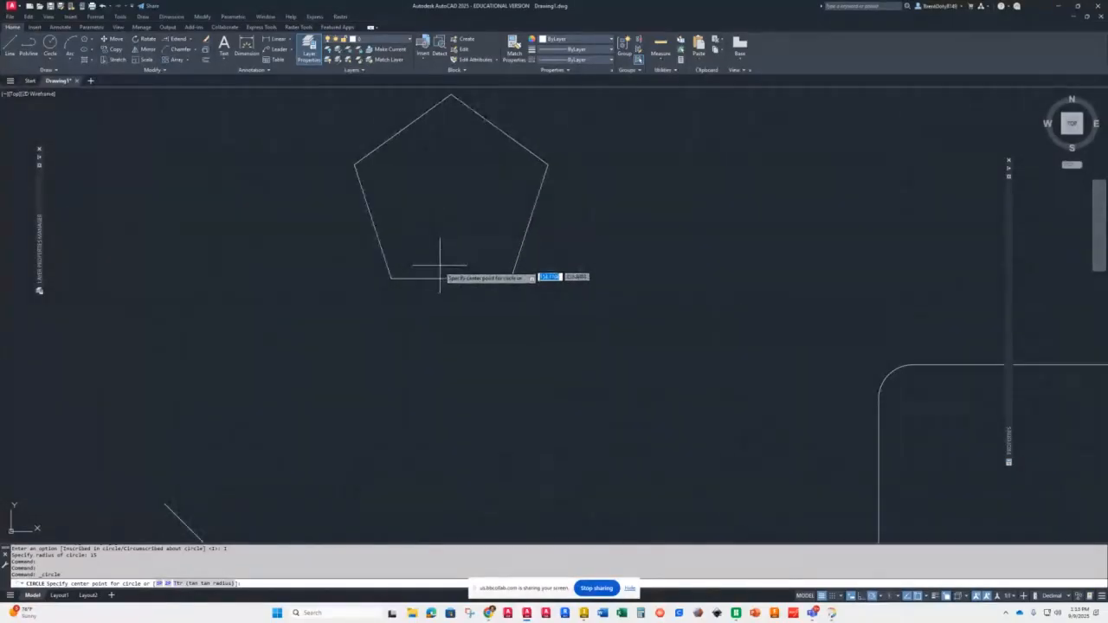
pyautogui.click(450, 196)
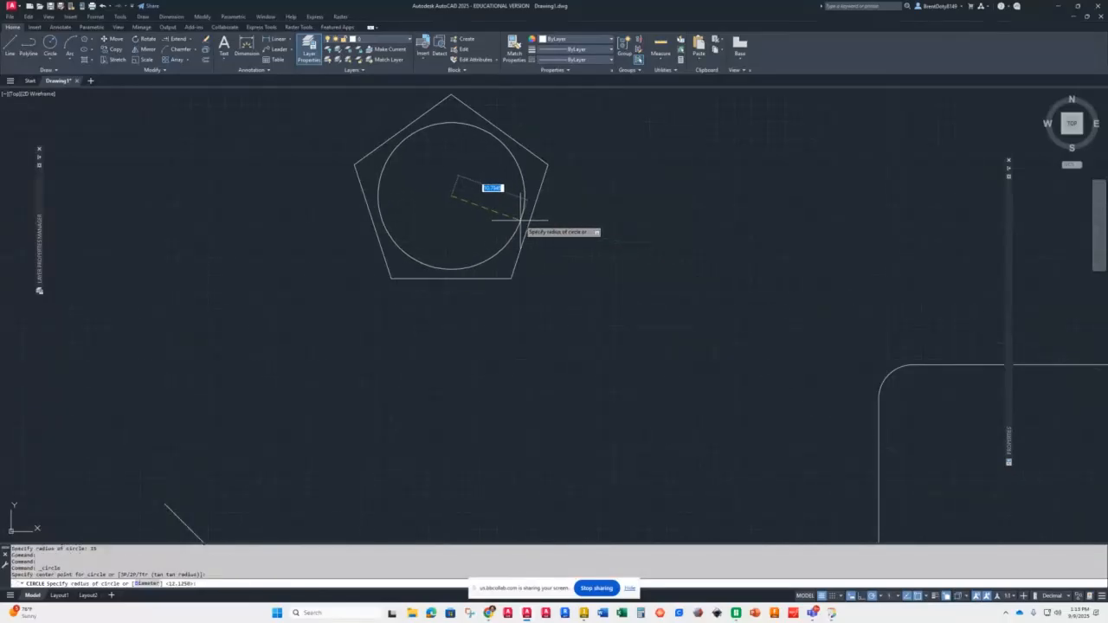
pyautogui.click(511, 221)
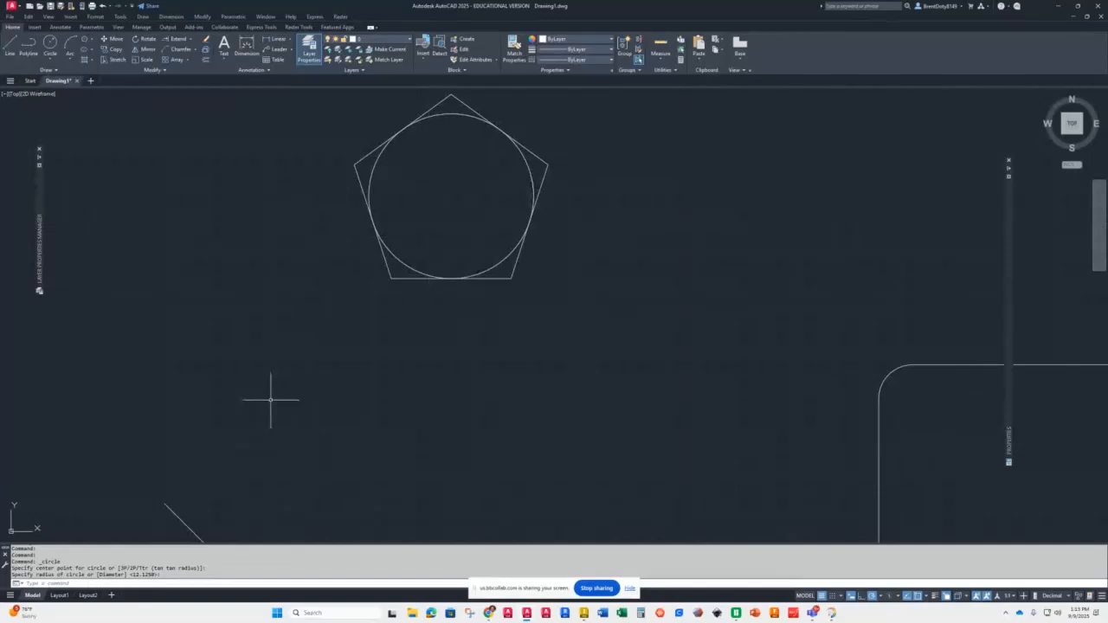
# Step: Draw a circle centred on the pentagon passing through its vertices
pyautogui.press('Return')
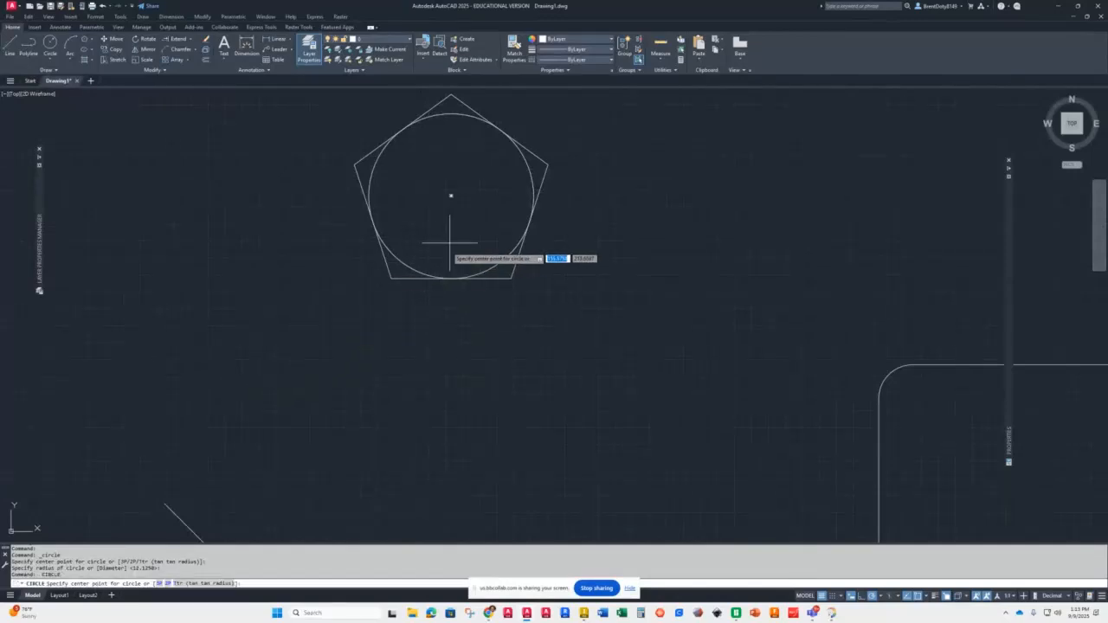
pyautogui.click(451, 196)
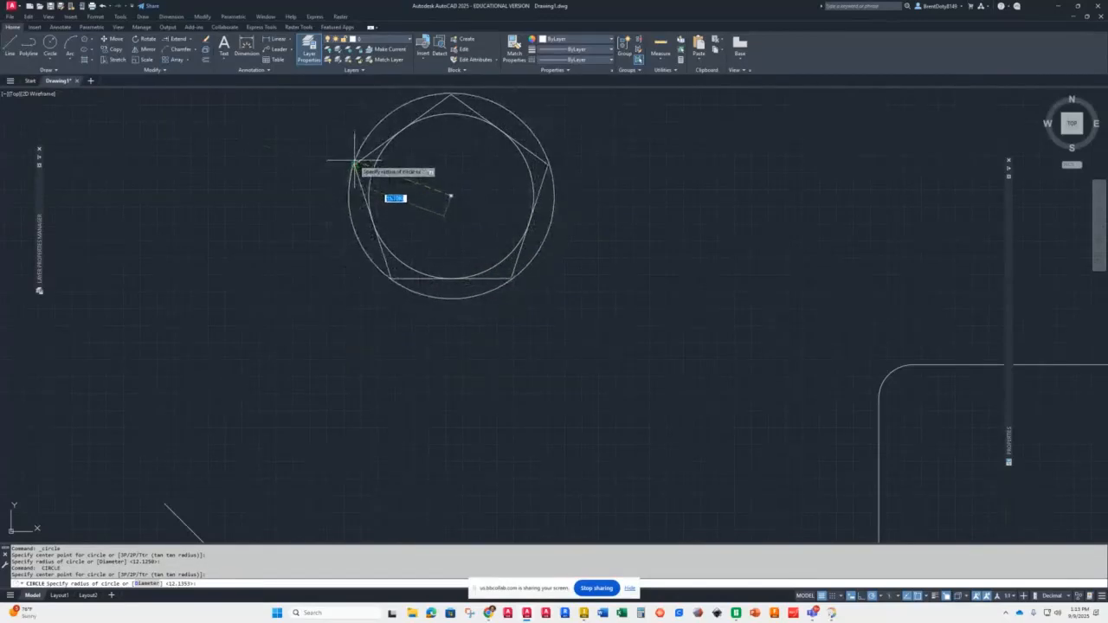
pyautogui.click(354, 161)
pyautogui.scroll(-4, 319, 207)
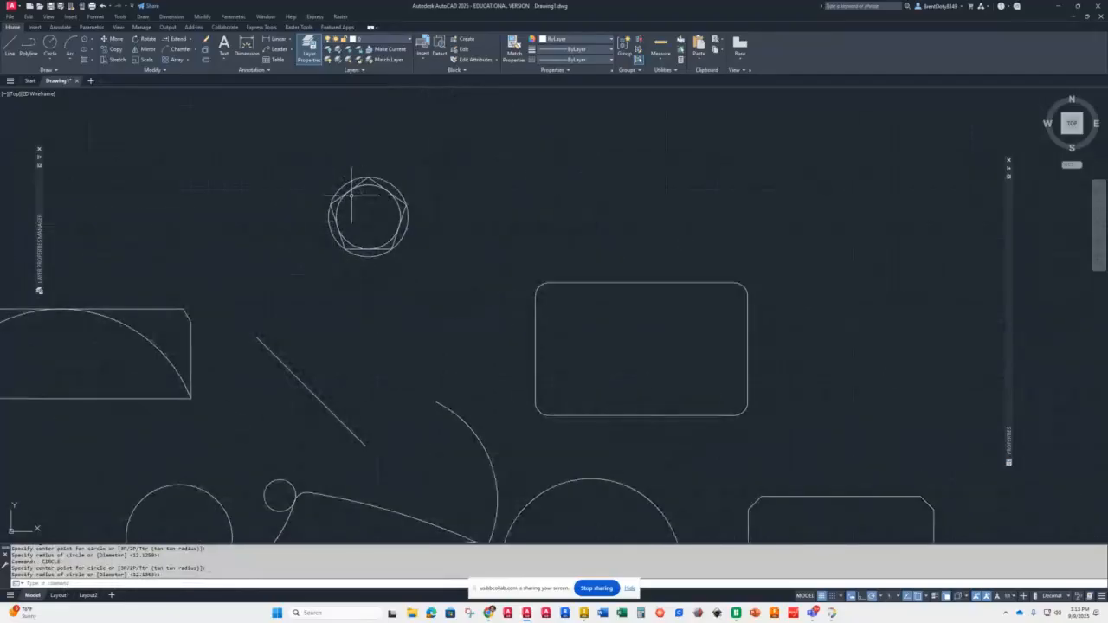
pyautogui.scroll(3, 351, 195)
pyautogui.scroll(2, 381, 152)
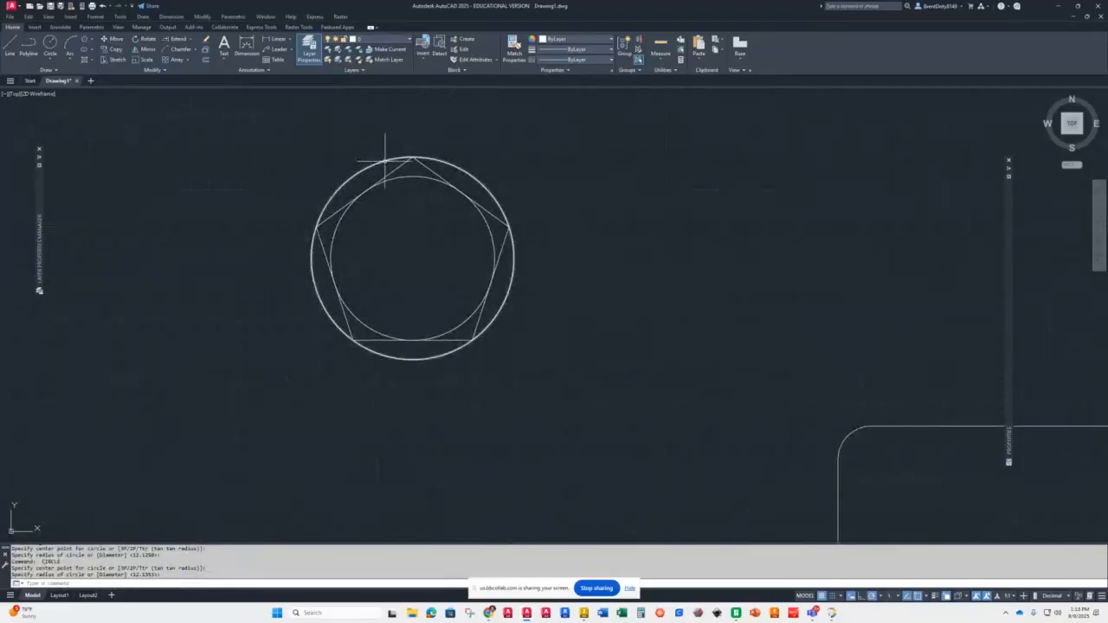
pyautogui.click(388, 154)
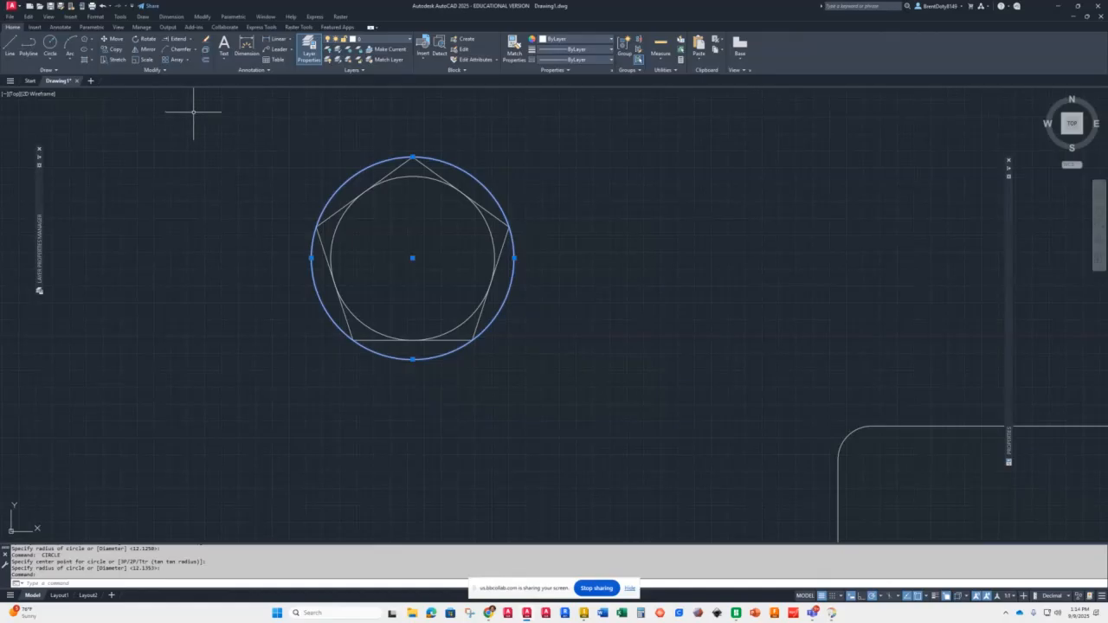
pyautogui.press('Escape')
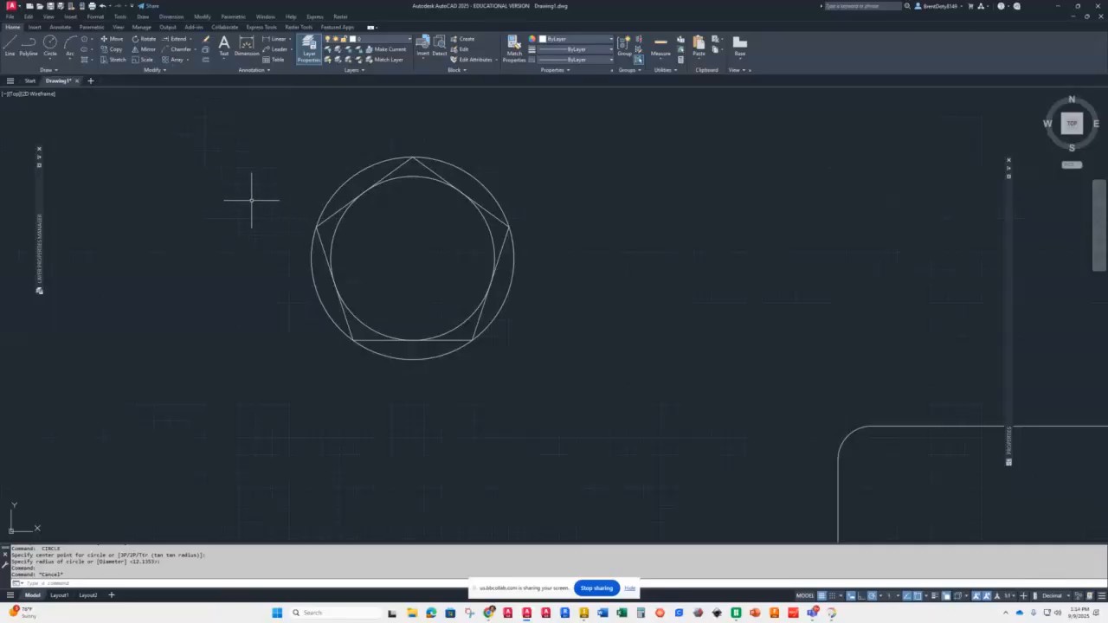
# Step: Draw a five-sided polygon circumscribed about a circle of radius 15, centred on the same circles
pyautogui.write('PE')
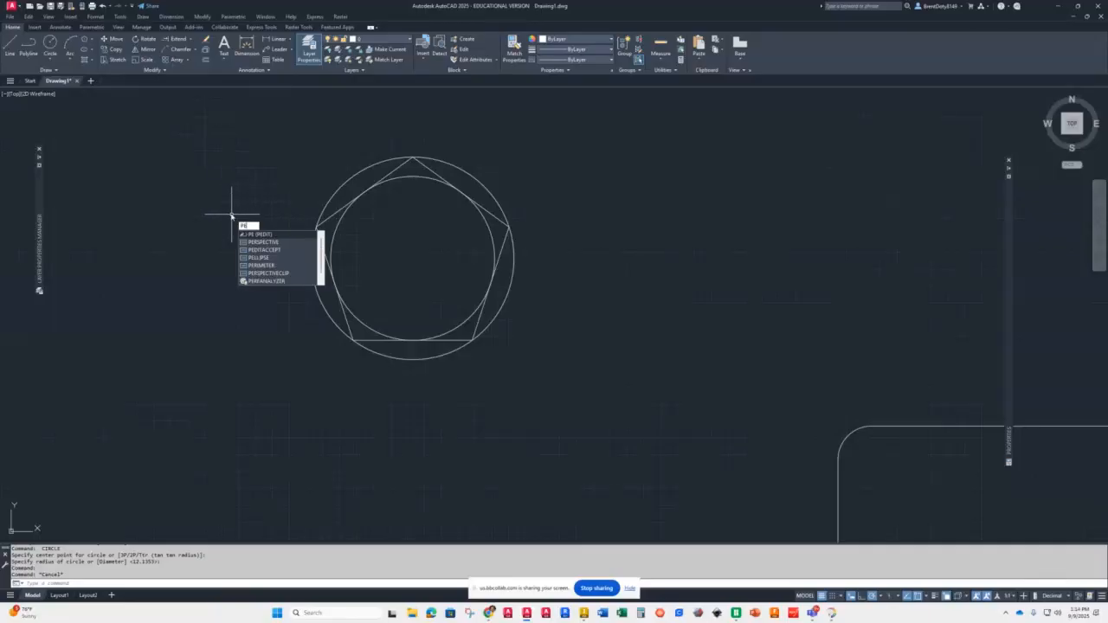
pyautogui.press('BackSpace')
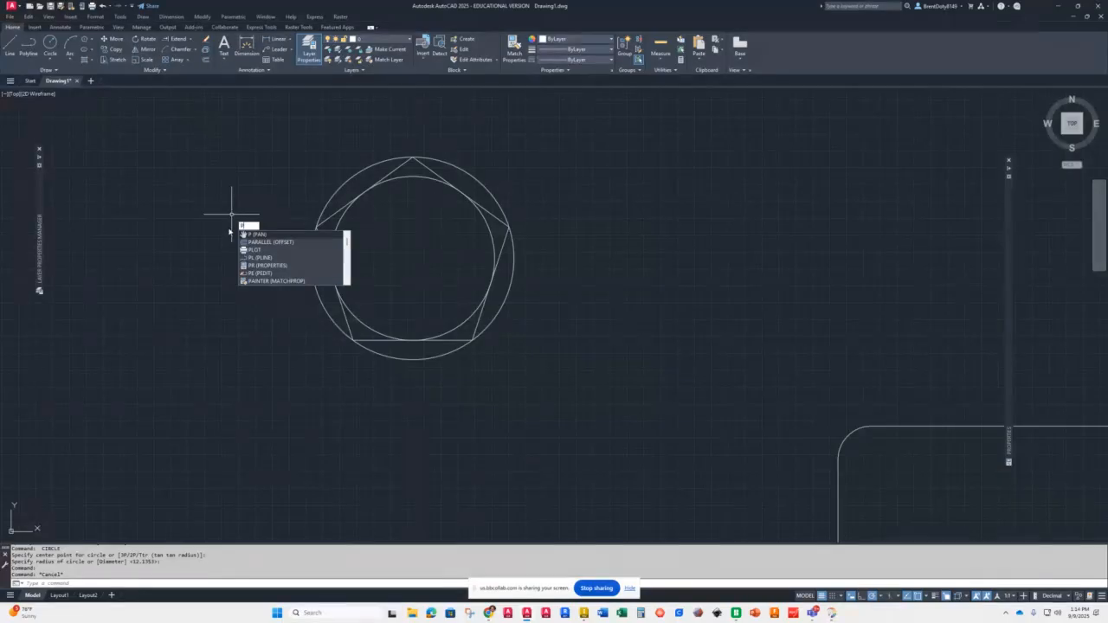
pyautogui.write('OL')
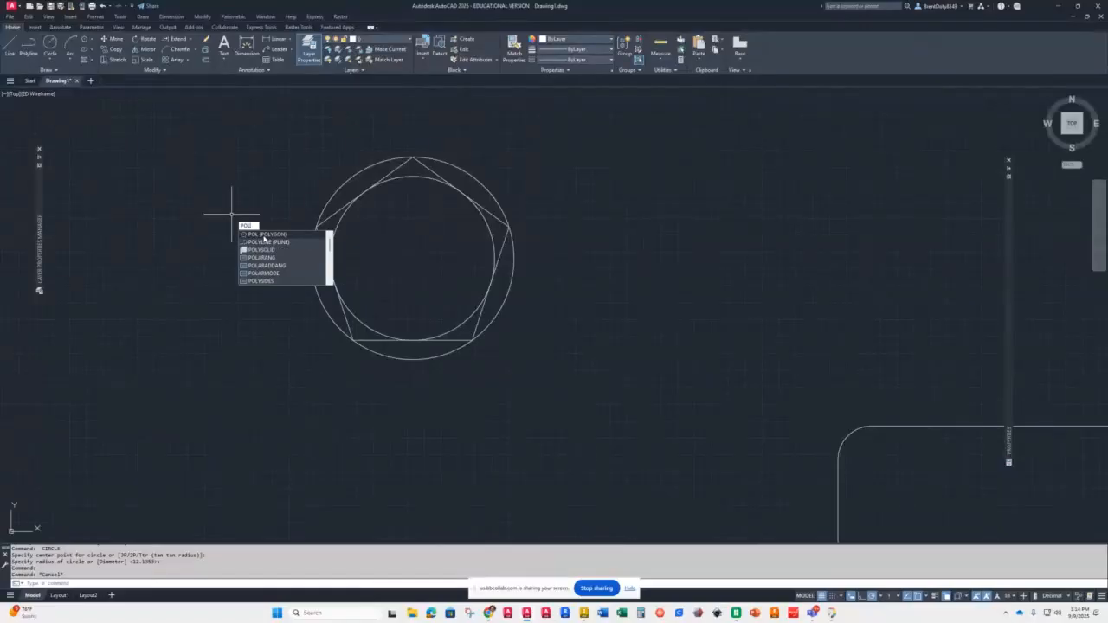
pyautogui.click(263, 234)
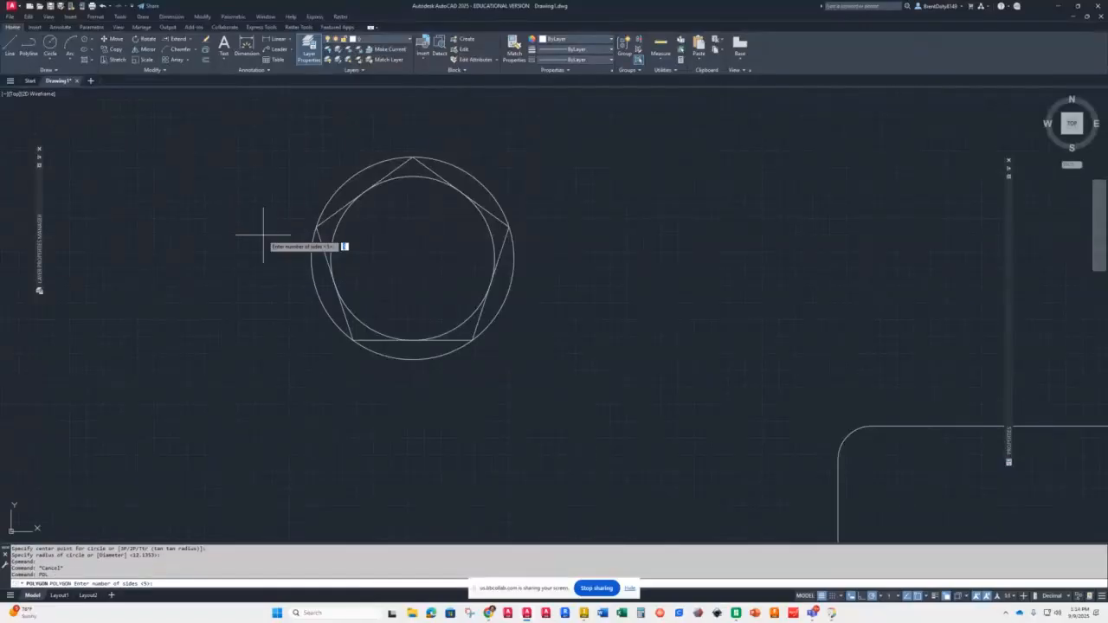
pyautogui.write('5')
pyautogui.press('Return')
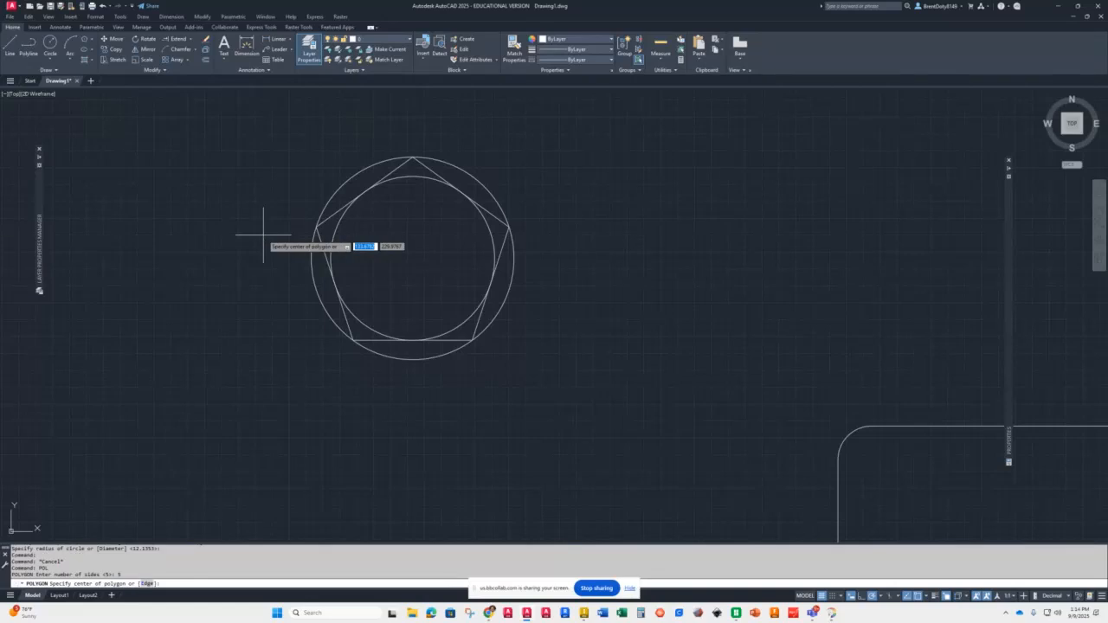
pyautogui.click(412, 263)
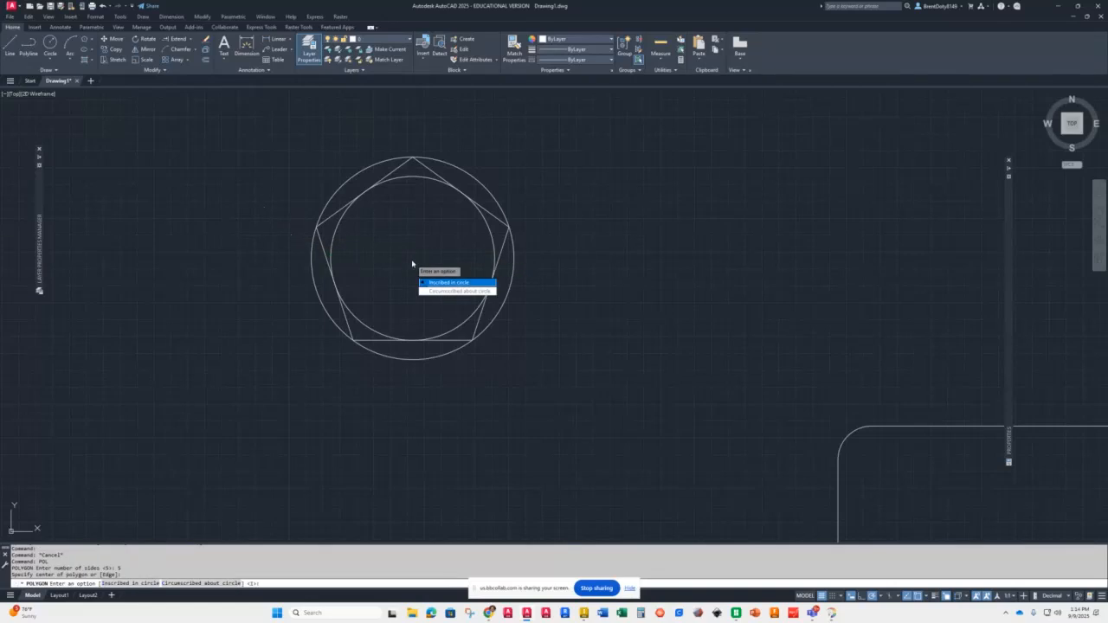
pyautogui.click(447, 292)
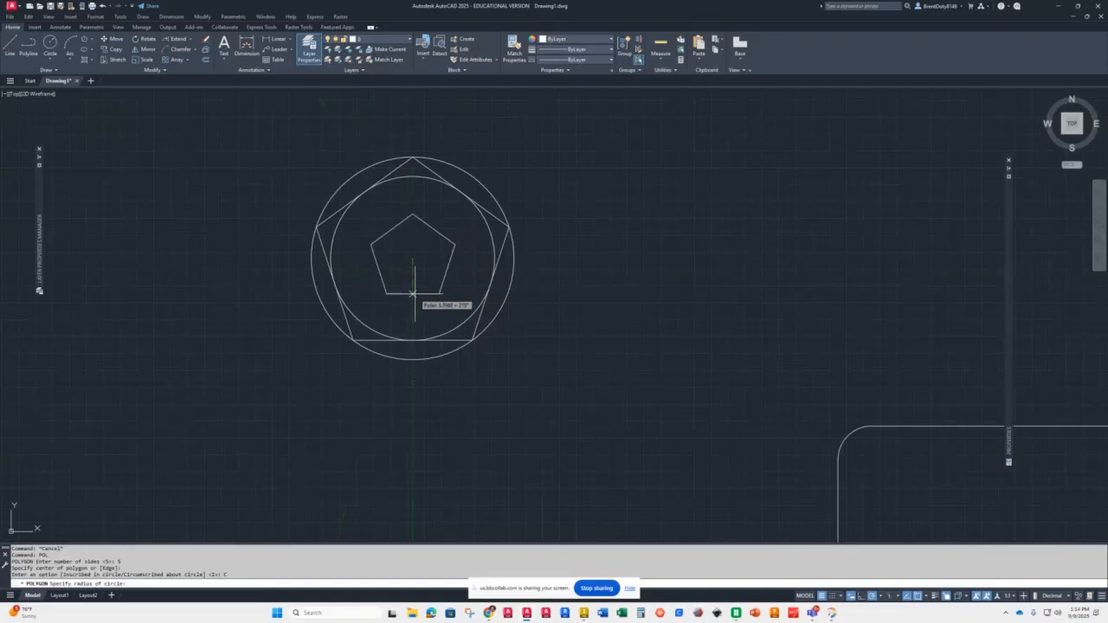
pyautogui.write('15')
pyautogui.press('Return')
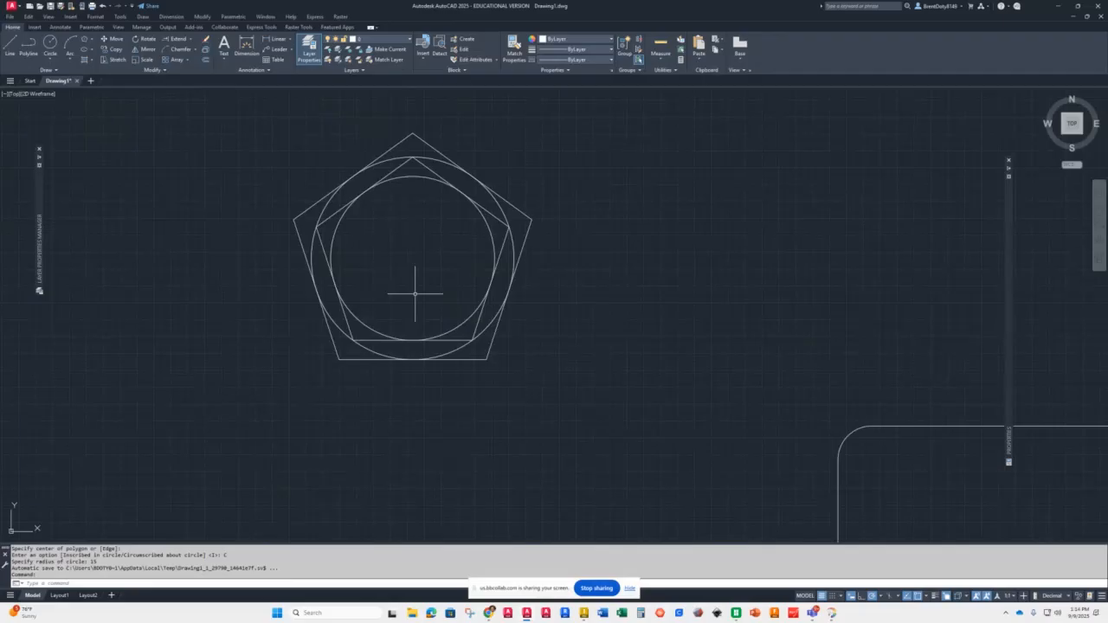
# Step: Delete the inner circle that touches the original pentagon's sides
pyautogui.click(403, 178)
pyautogui.press('Delete')
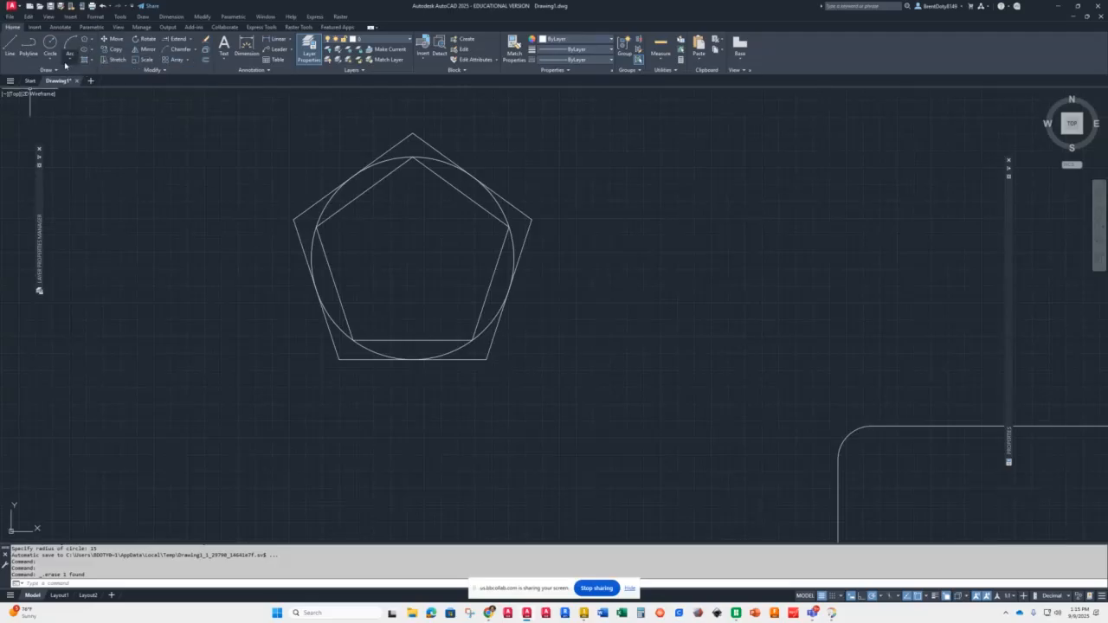
# Step: Draw an ellipse by centre and axis points to the right of the pentagon
pyautogui.click(92, 50)
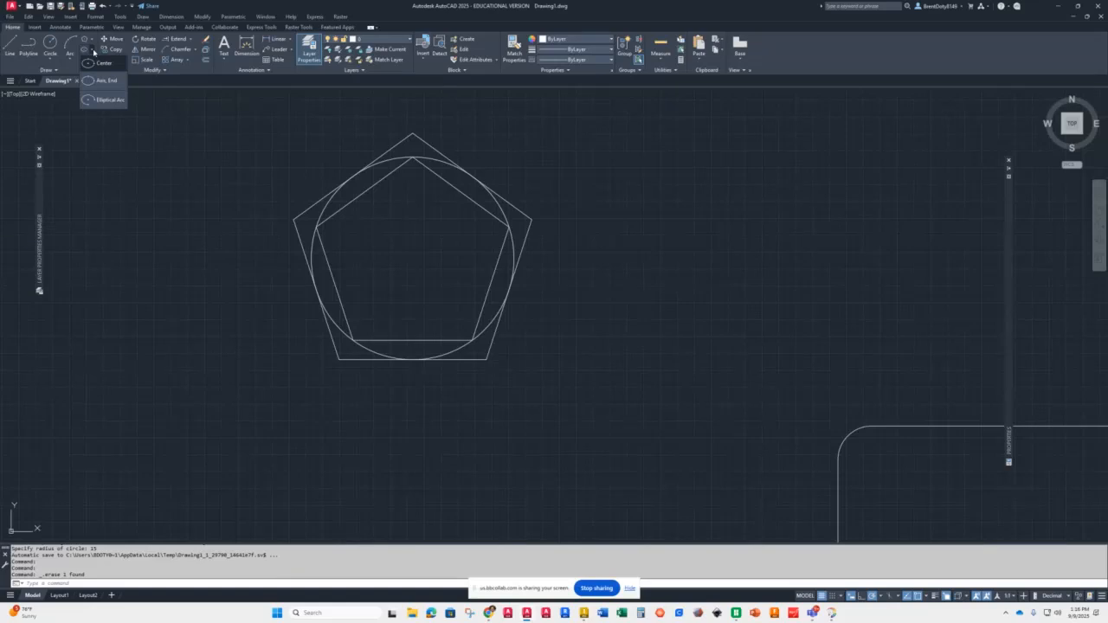
pyautogui.click(91, 65)
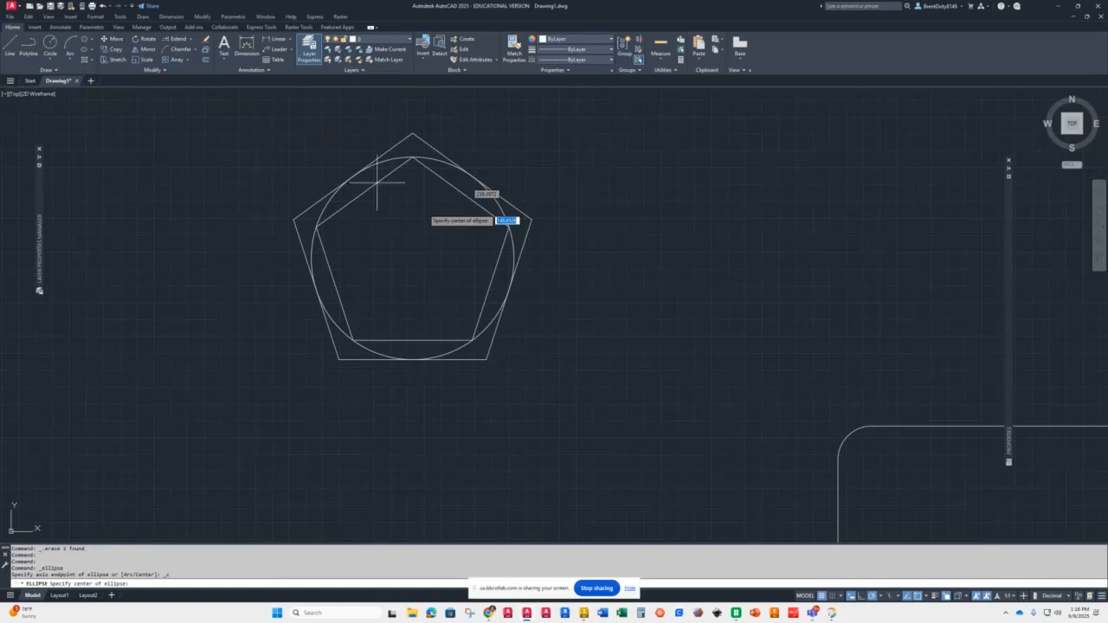
pyautogui.click(664, 313)
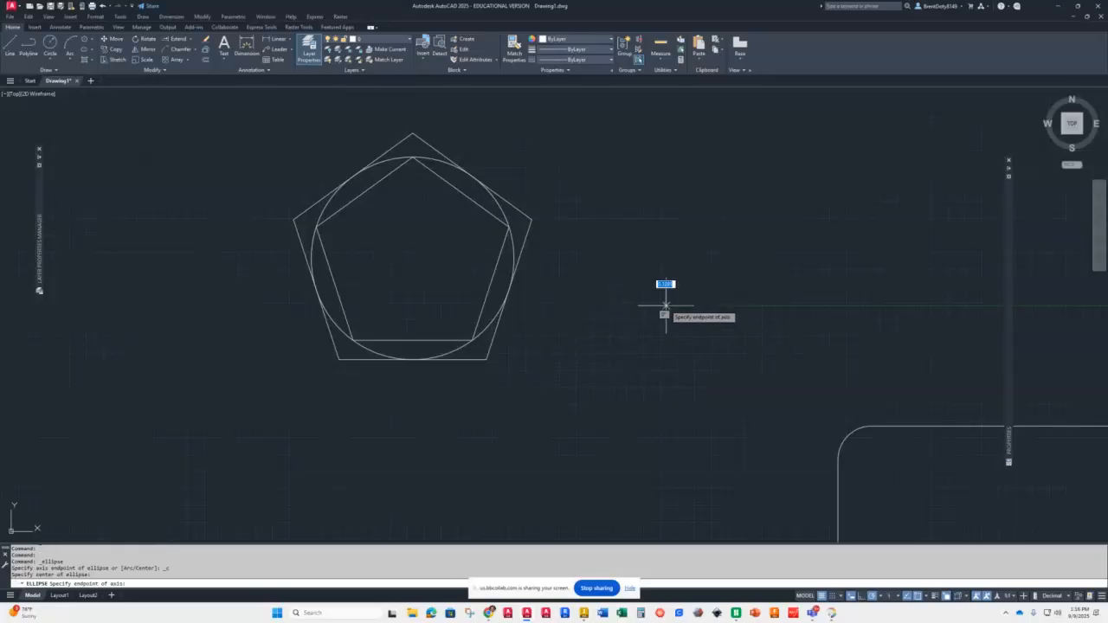
pyautogui.click(746, 305)
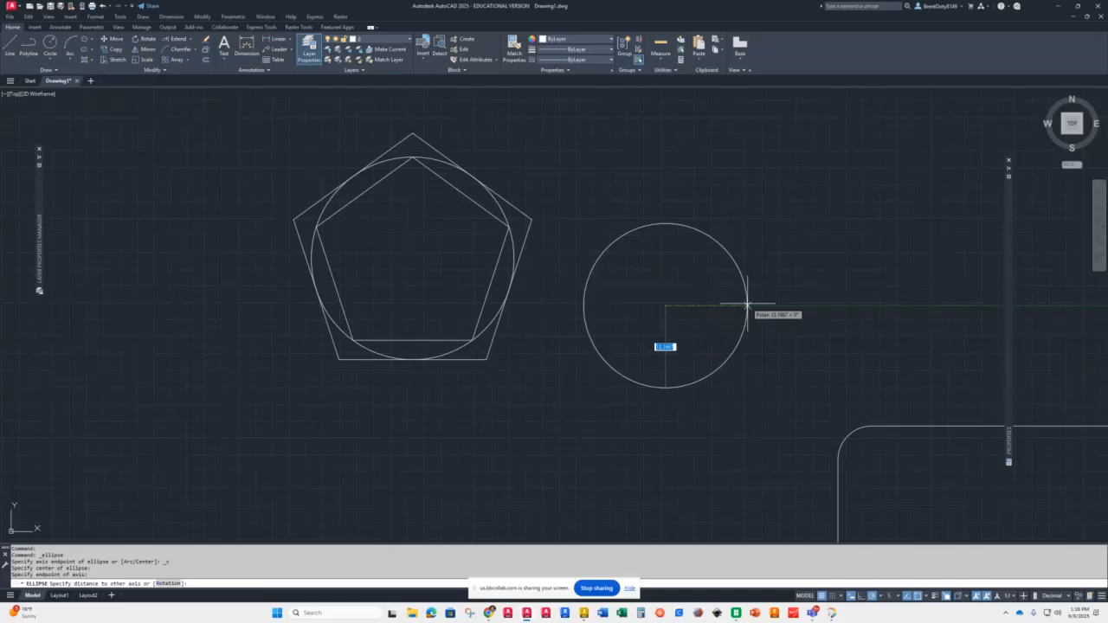
pyautogui.click(665, 267)
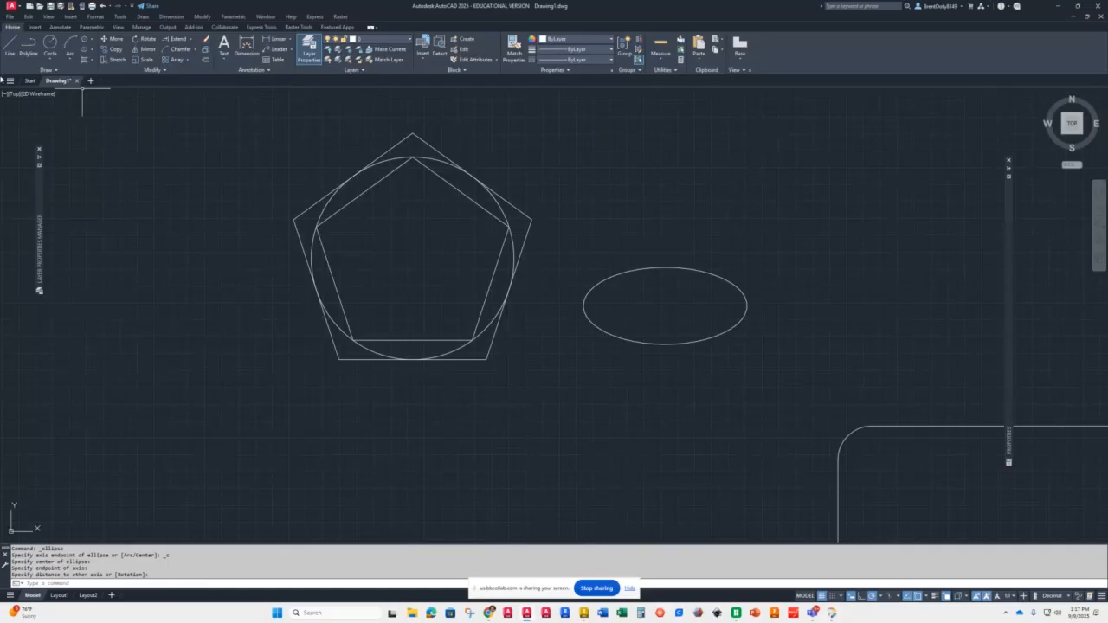
# Step: Draw a smaller ellipse by centre above the first ellipse
pyautogui.click(91, 51)
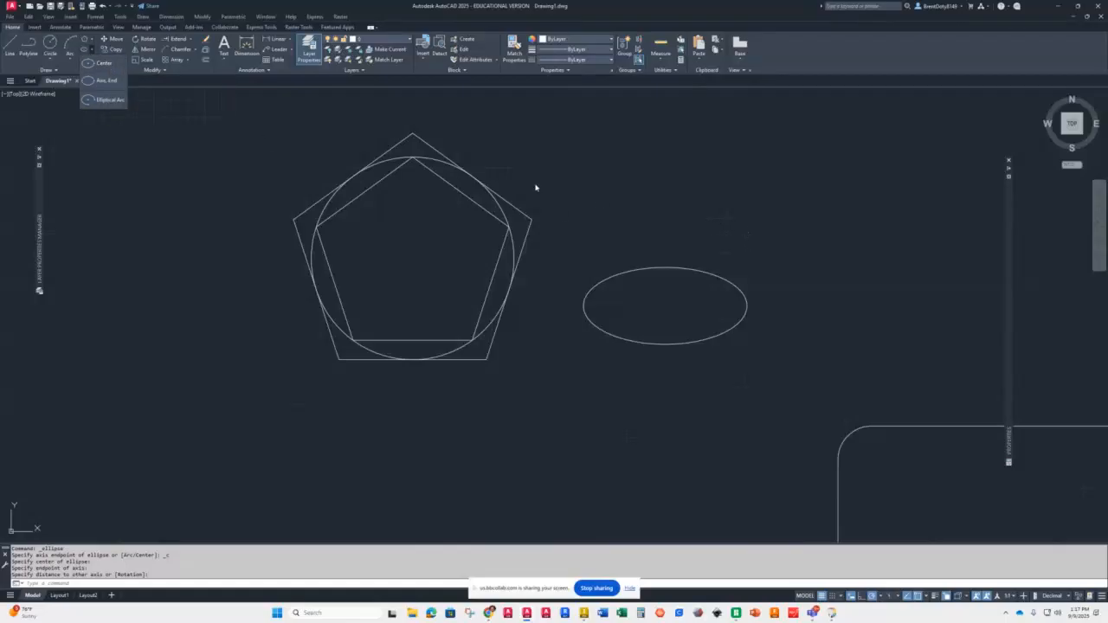
pyautogui.click(99, 63)
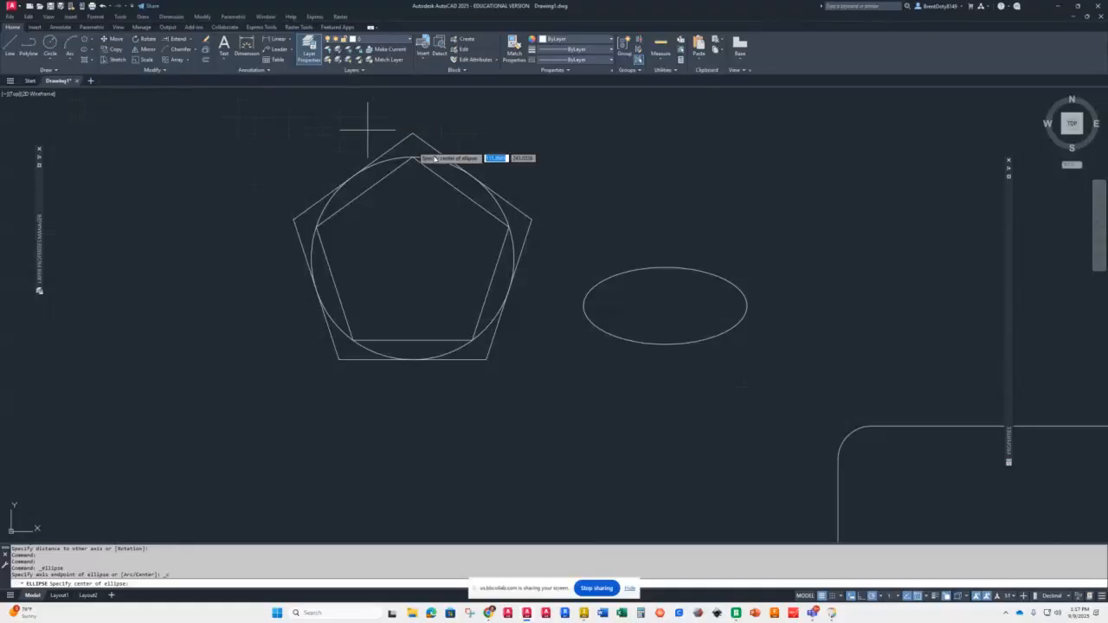
pyautogui.click(671, 205)
pyautogui.click(731, 205)
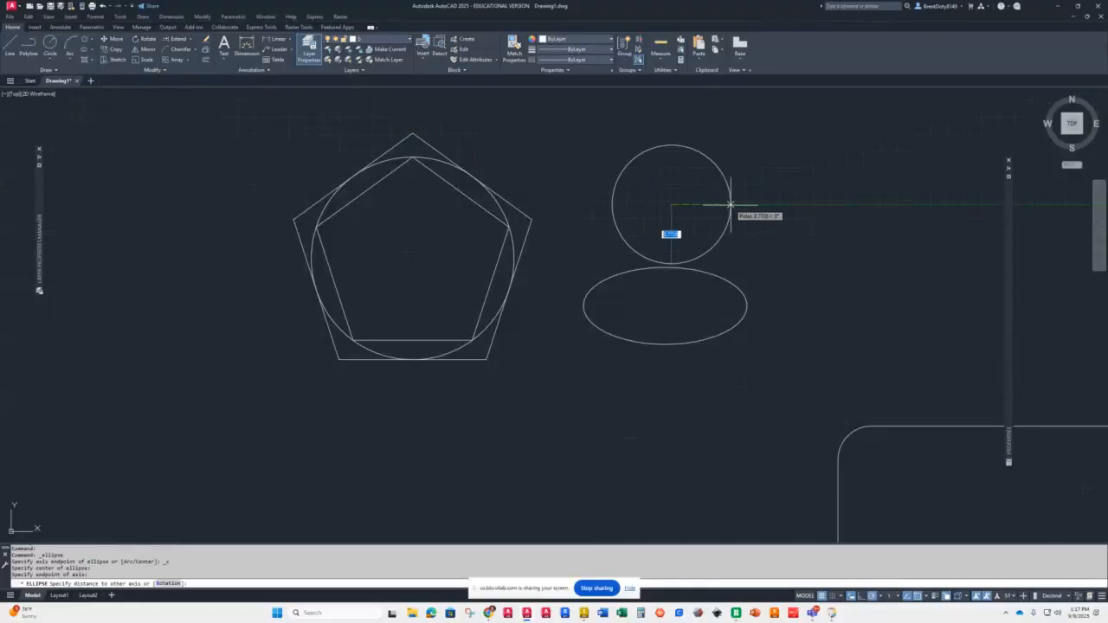
pyautogui.click(672, 176)
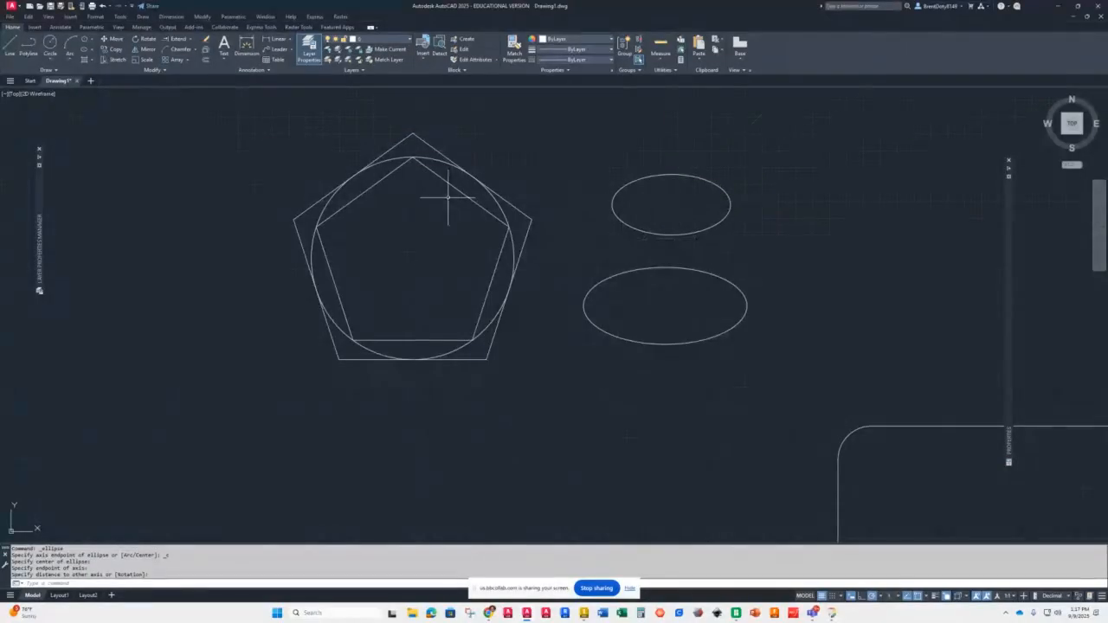
# Step: Draw an ellipse by its axis endpoints below the pentagon
pyautogui.click(90, 50)
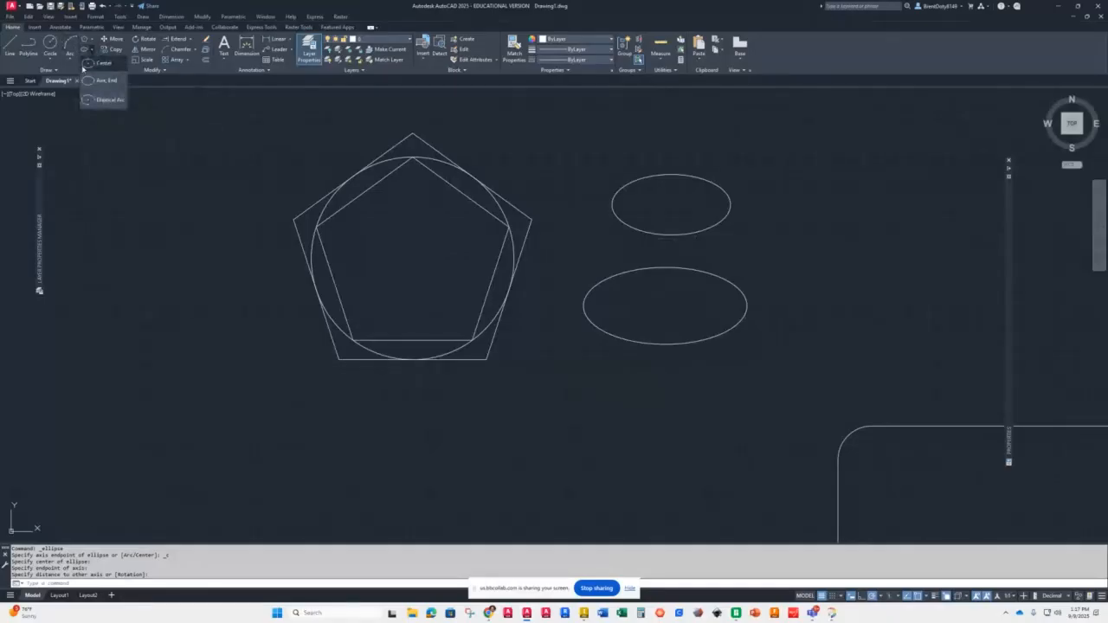
pyautogui.click(98, 82)
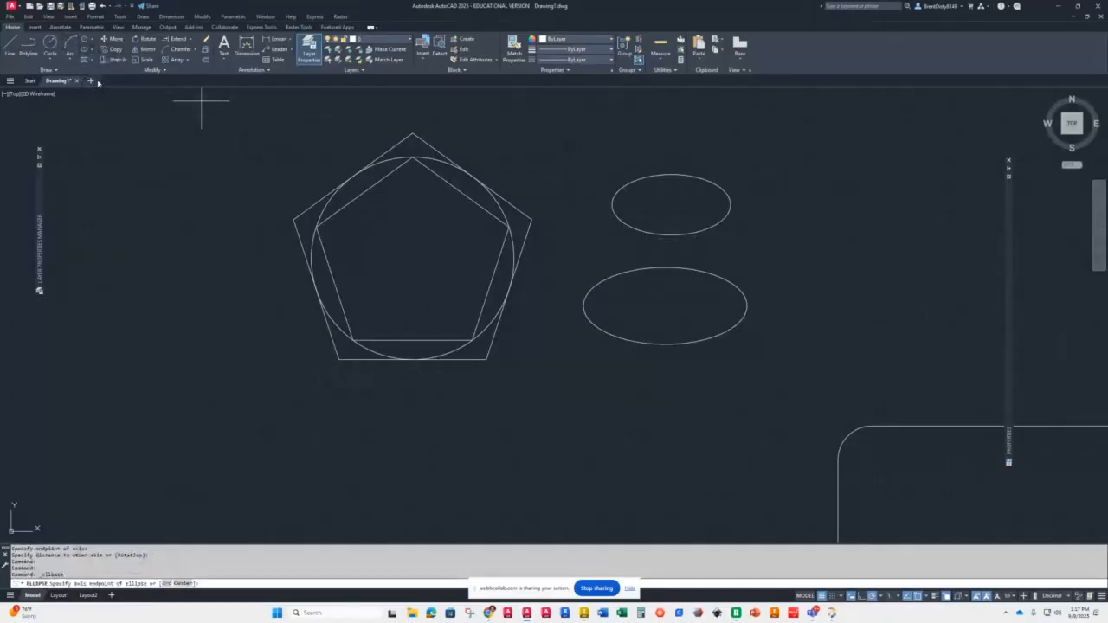
pyautogui.click(320, 452)
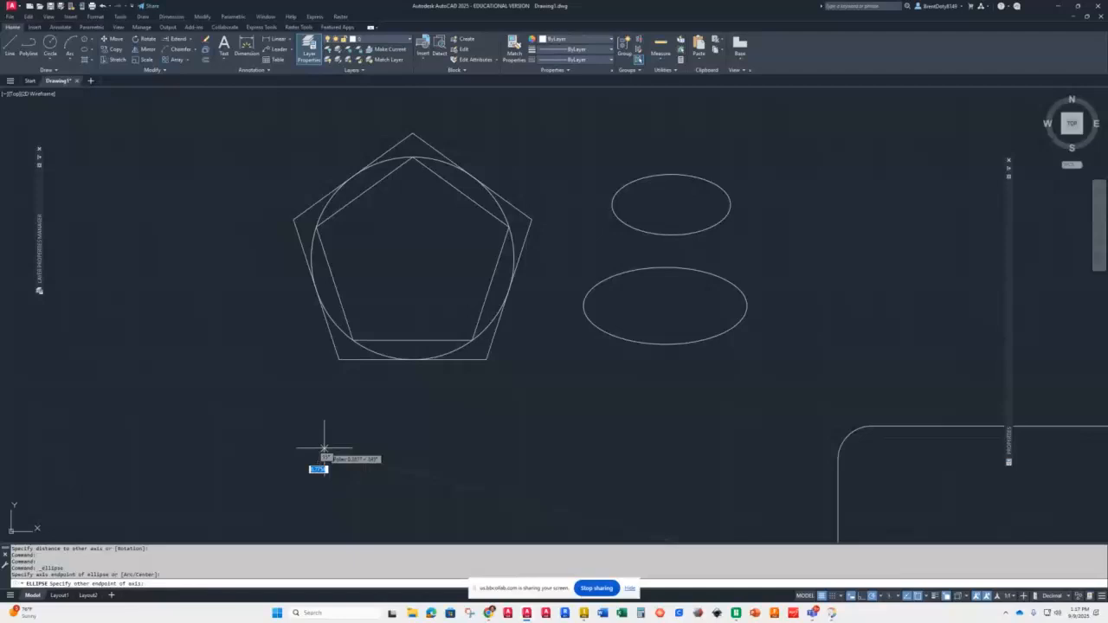
pyautogui.click(511, 448)
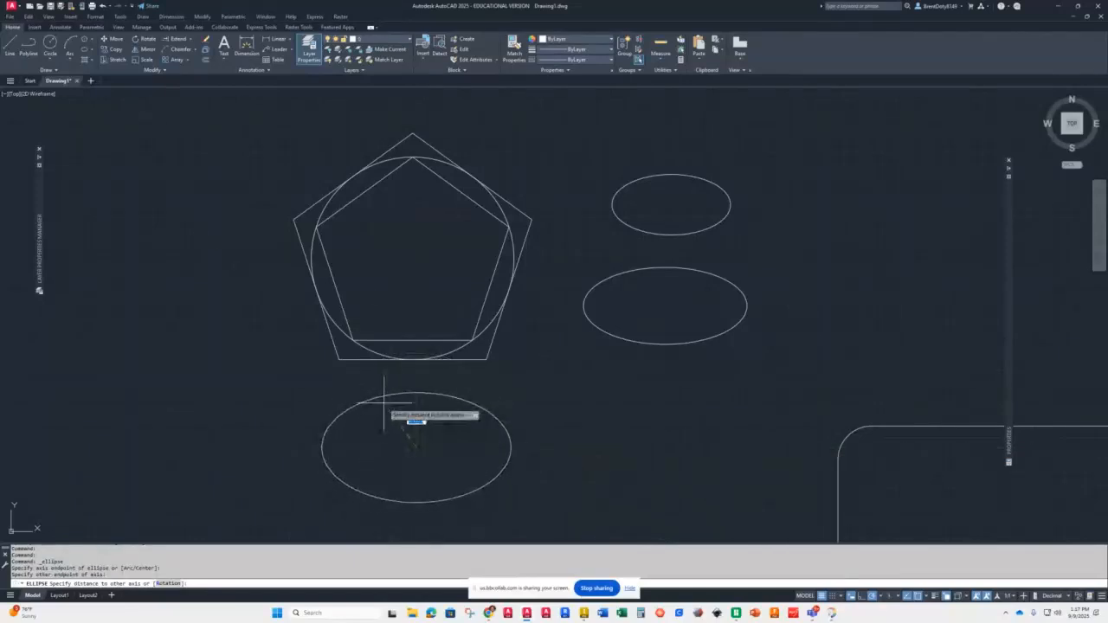
pyautogui.click(417, 392)
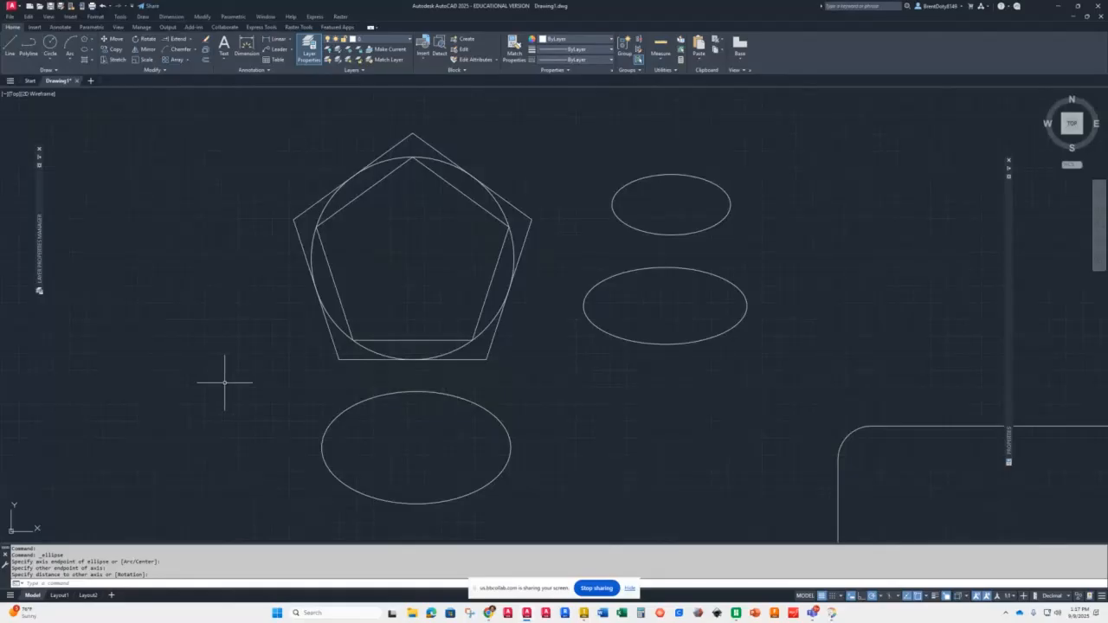
pyautogui.click(93, 52)
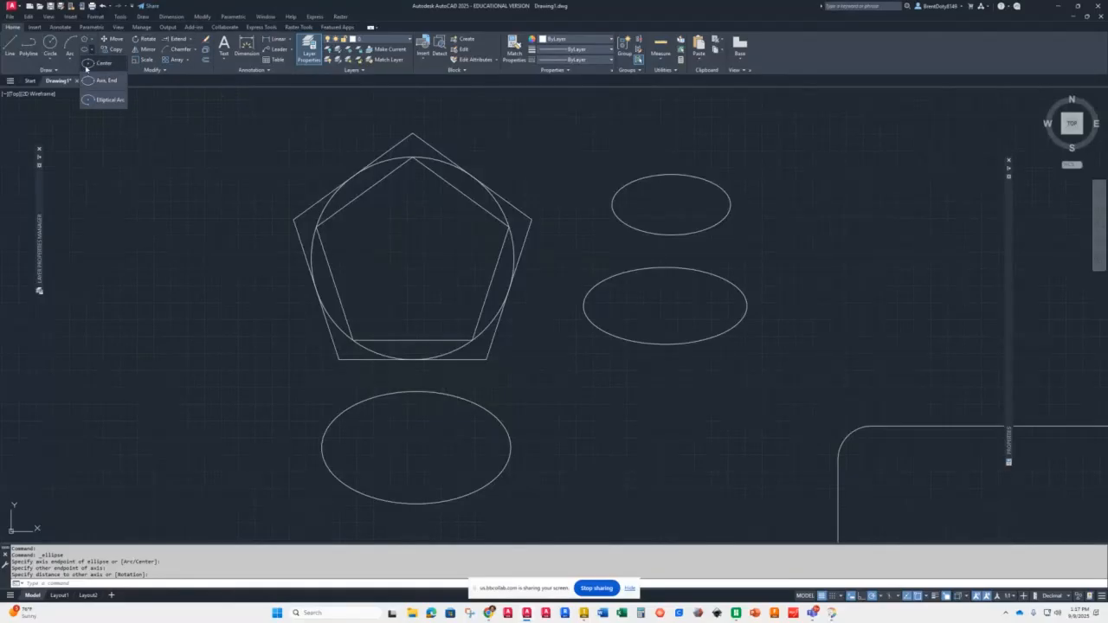
pyautogui.click(104, 101)
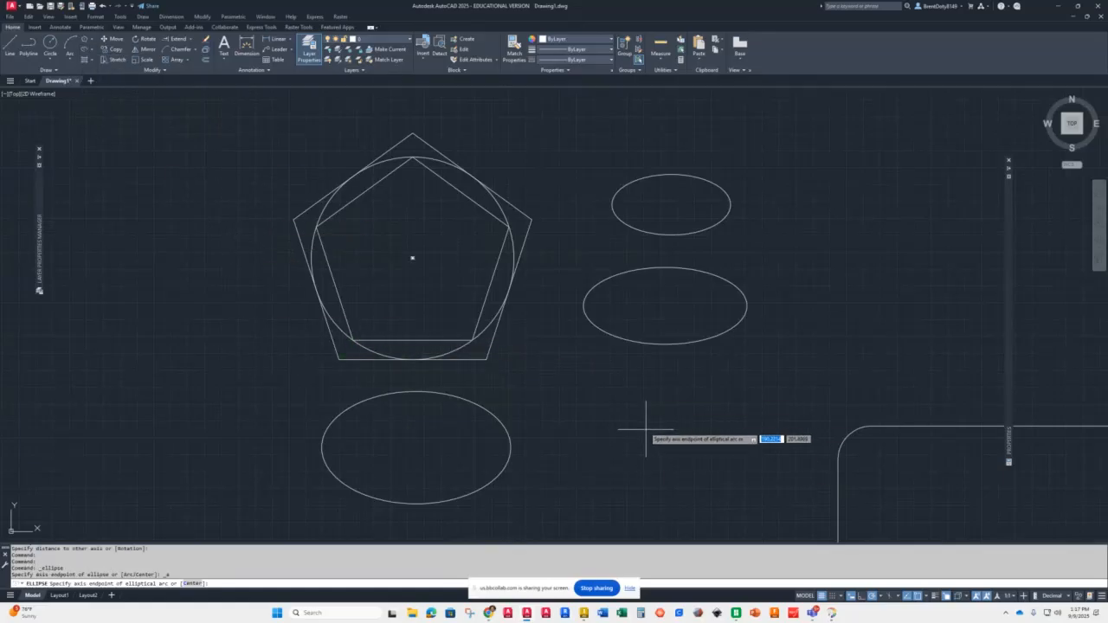
pyautogui.click(607, 424)
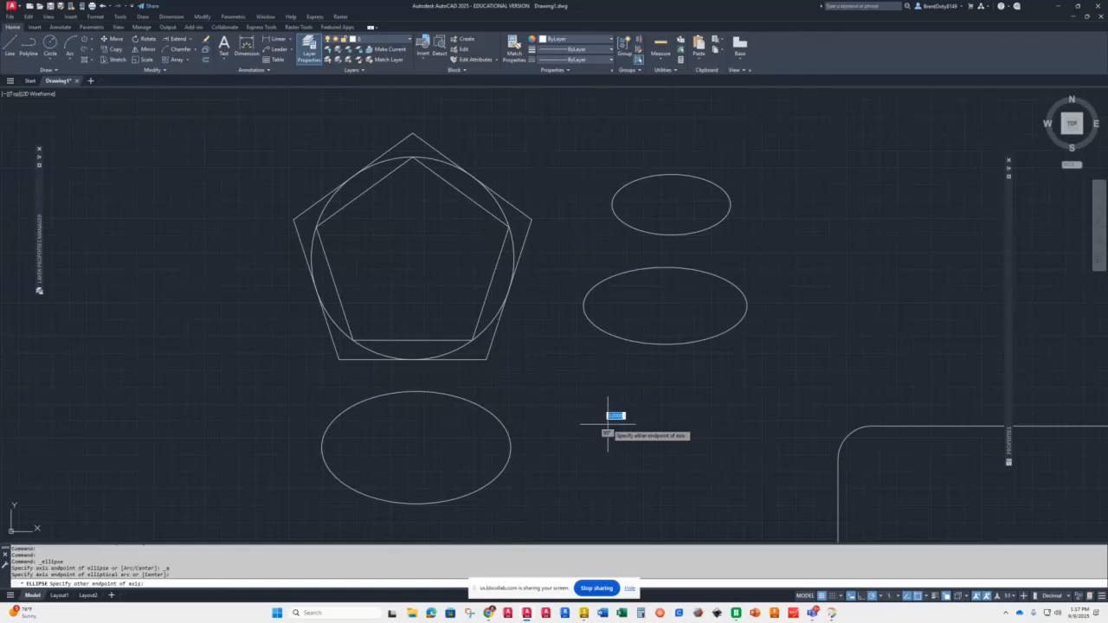
pyautogui.click(769, 424)
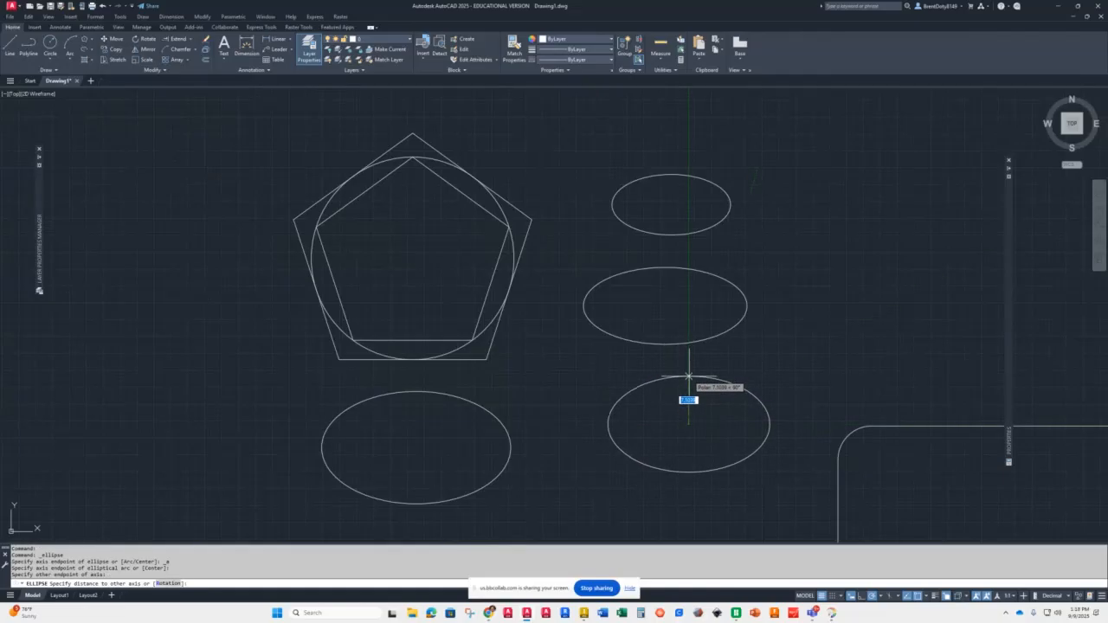
pyautogui.click(688, 377)
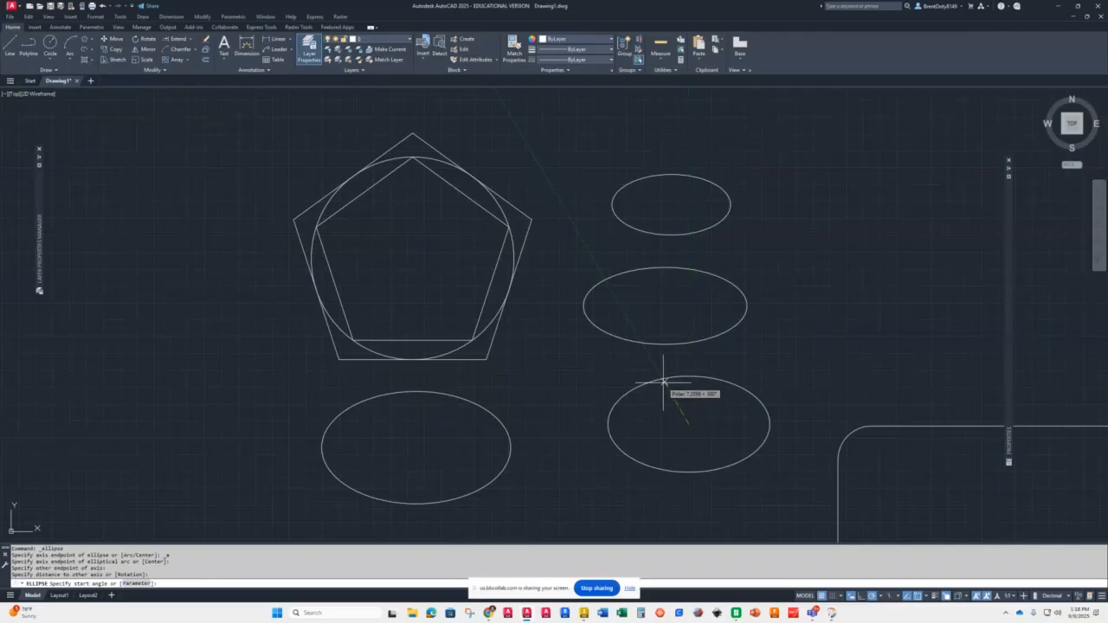
pyautogui.click(607, 424)
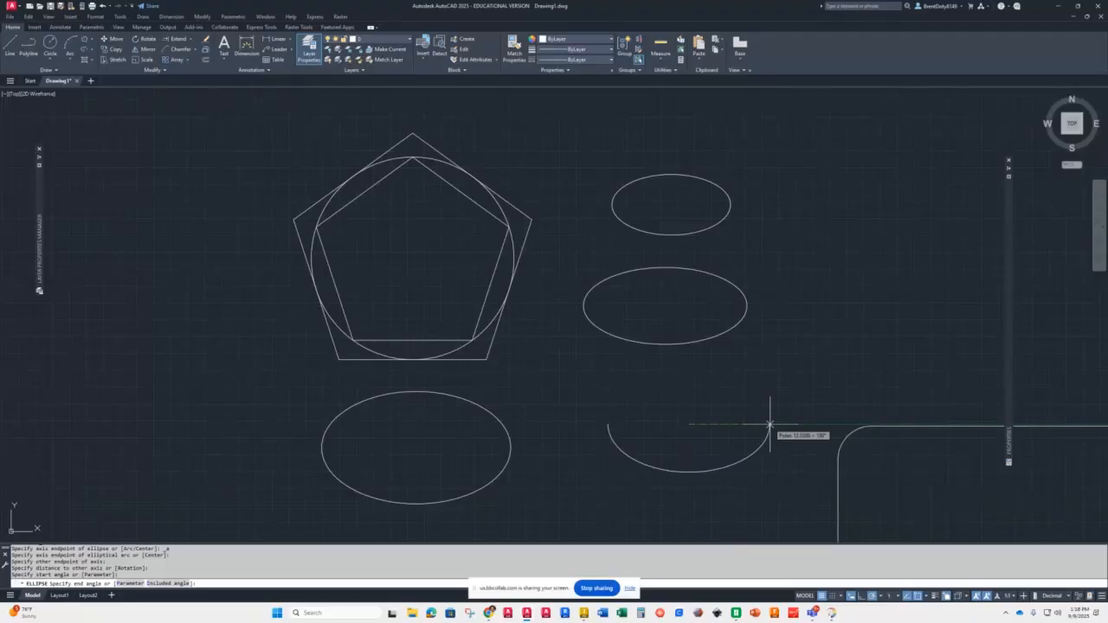
pyautogui.press('Escape')
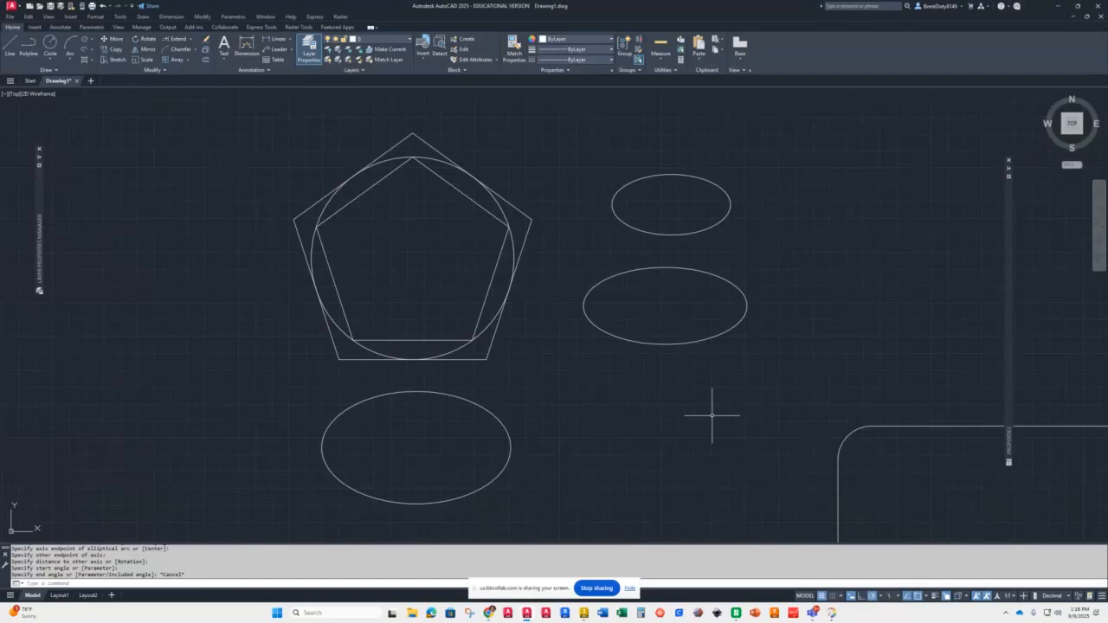
# Step: Draw an elliptical arc forming the lower half of an ellipse below the right-hand ellipses
pyautogui.click(91, 50)
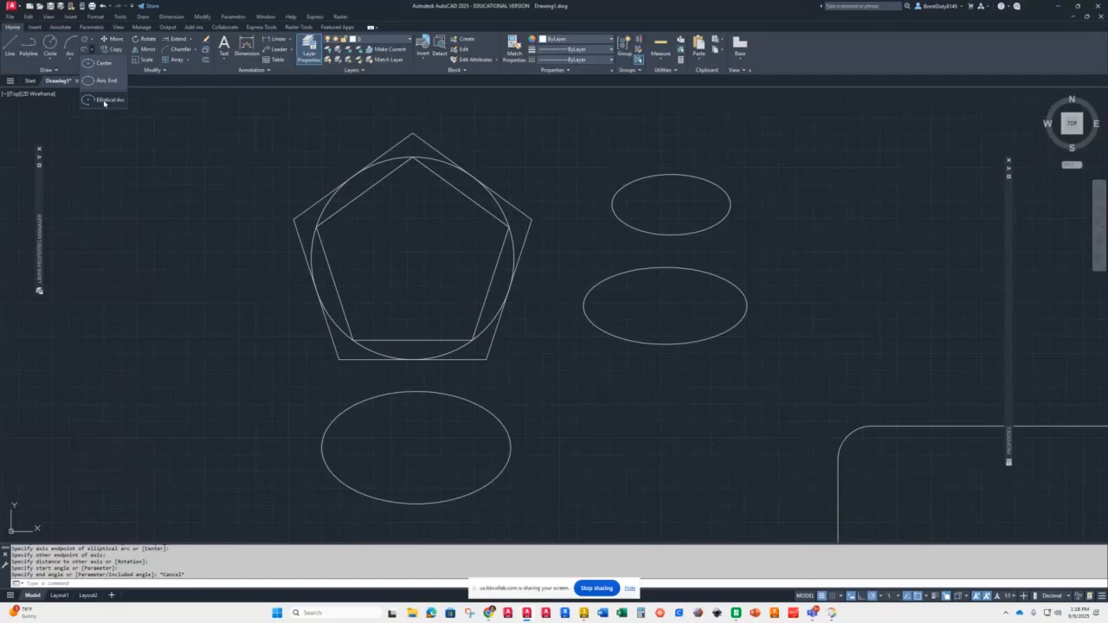
pyautogui.click(108, 100)
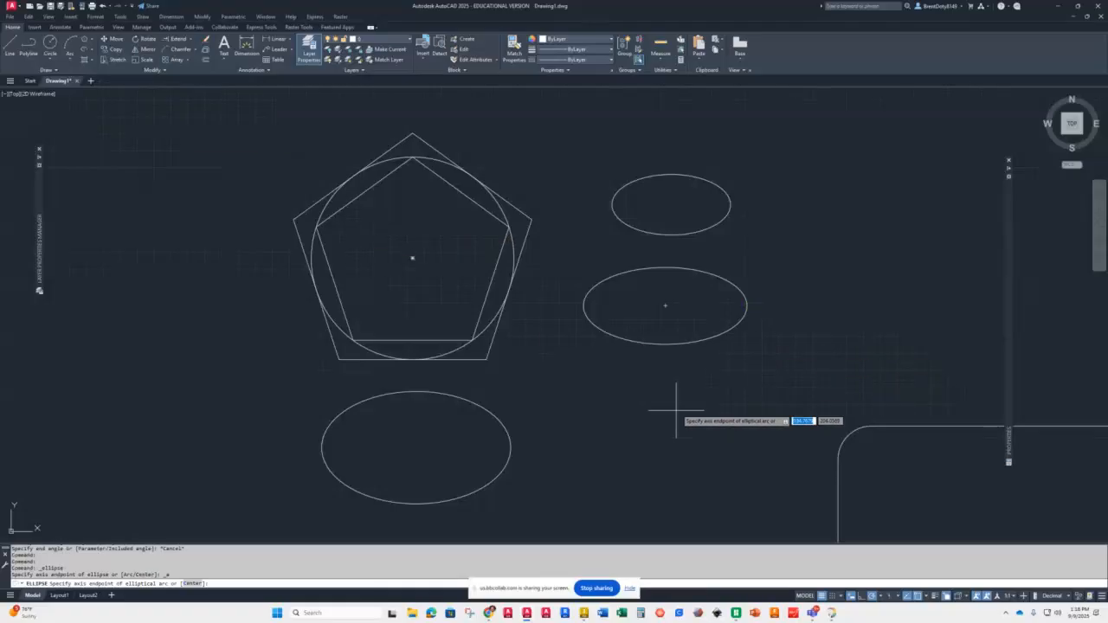
pyautogui.click(603, 420)
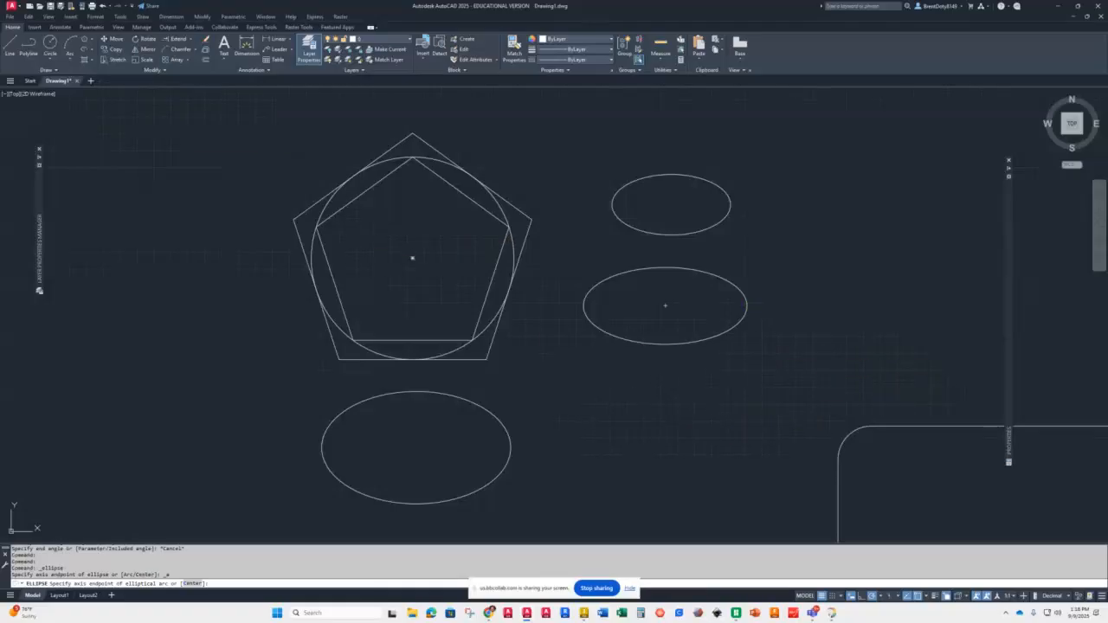
pyautogui.click(780, 421)
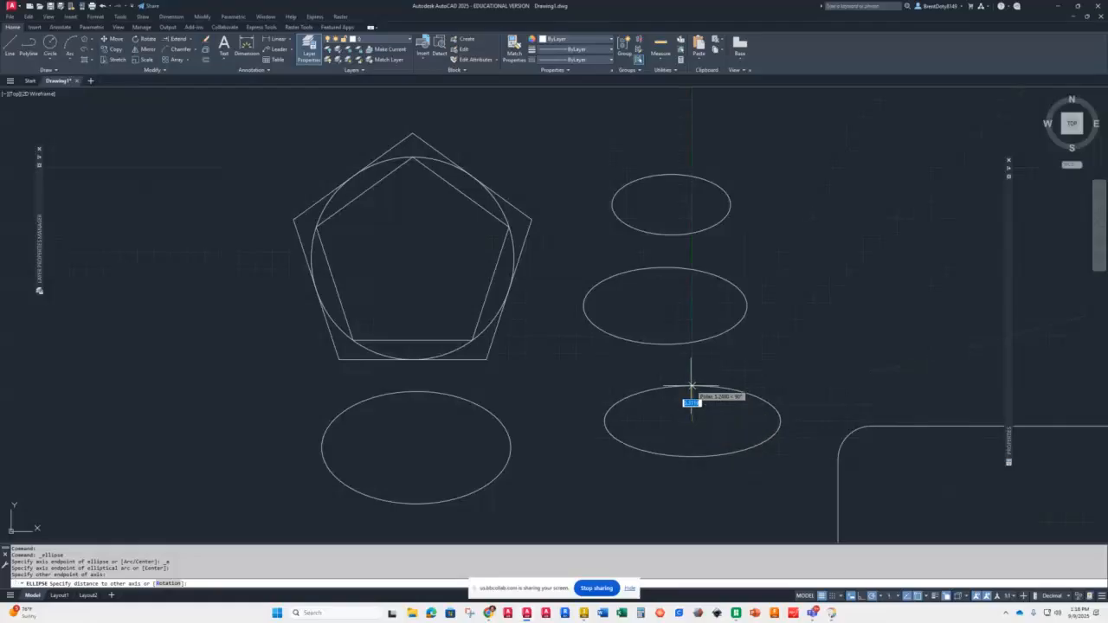
pyautogui.click(693, 383)
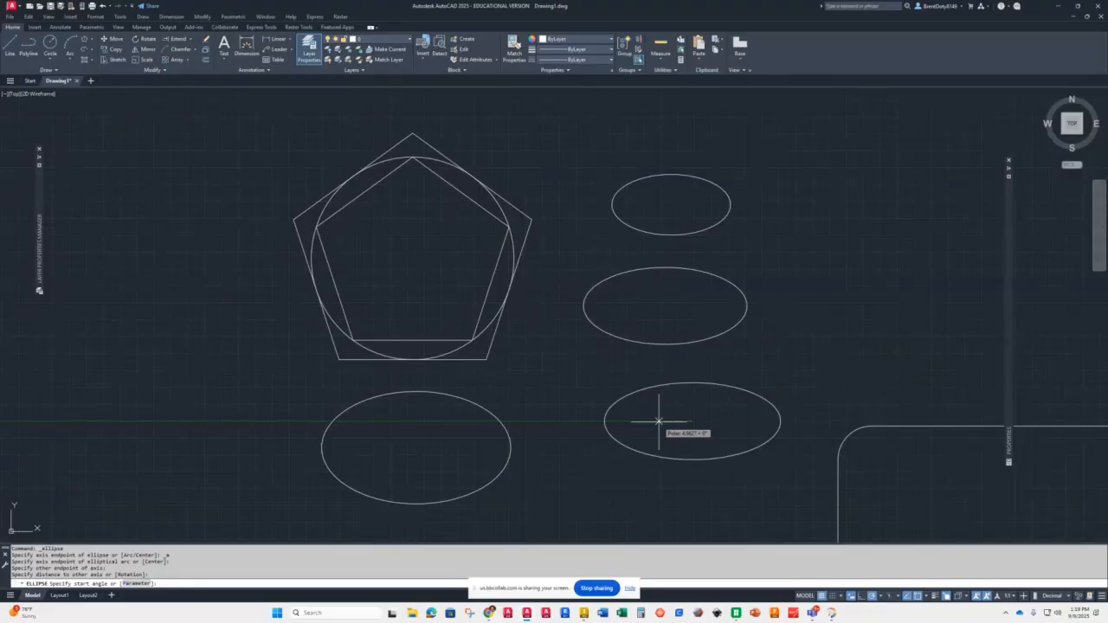
pyautogui.click(606, 422)
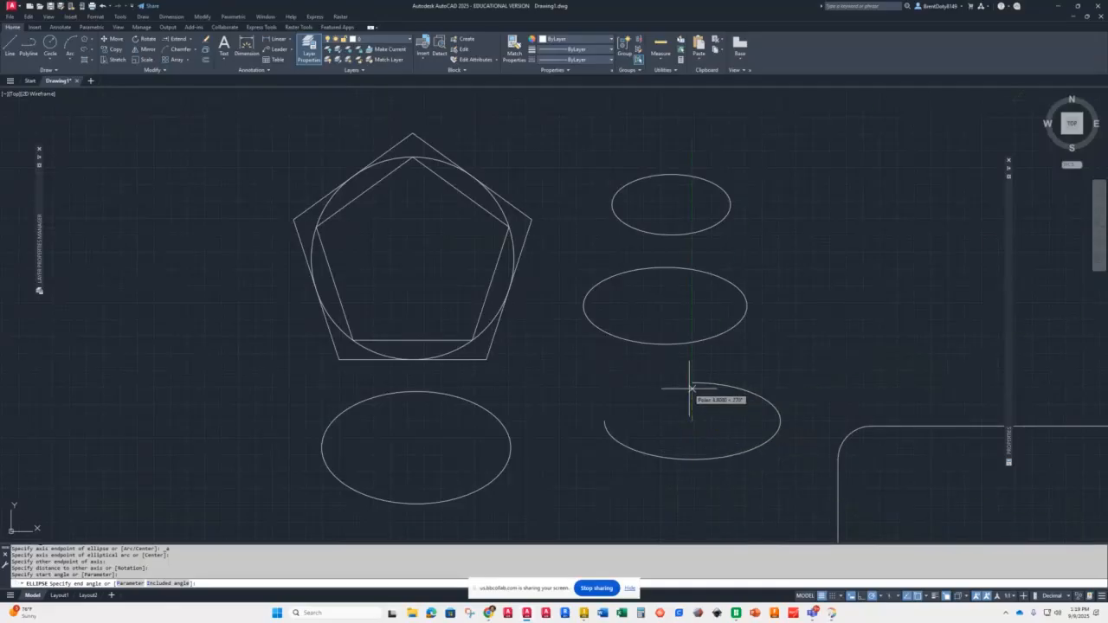
pyautogui.click(780, 423)
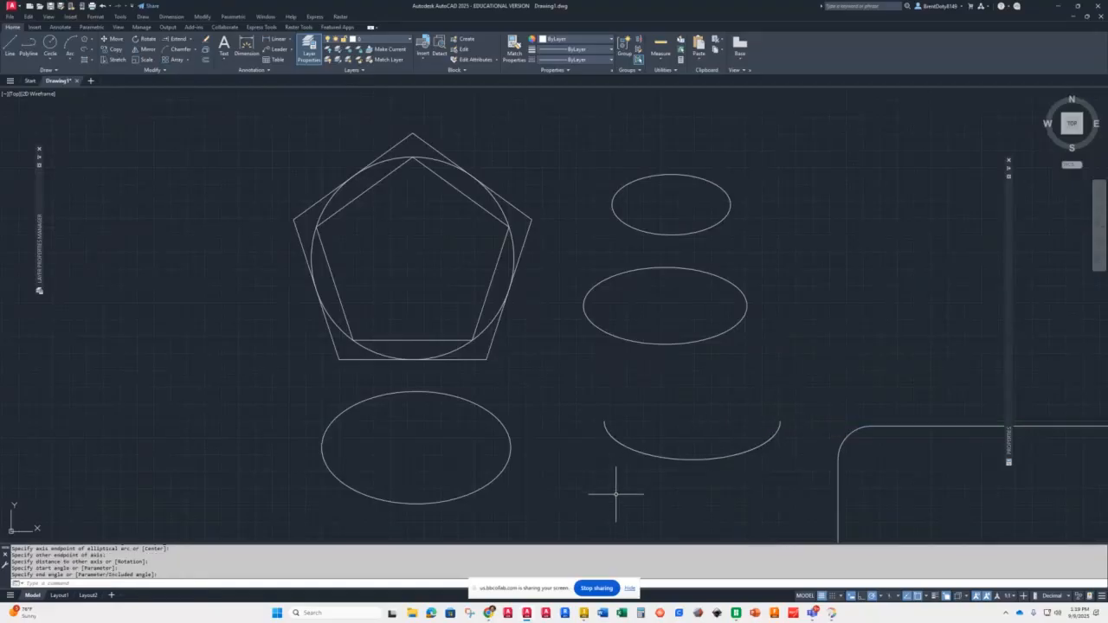
# Step: Draw an elliptical arc forming the upper half of an ellipse further right, beside the lower arc
pyautogui.press('Return')
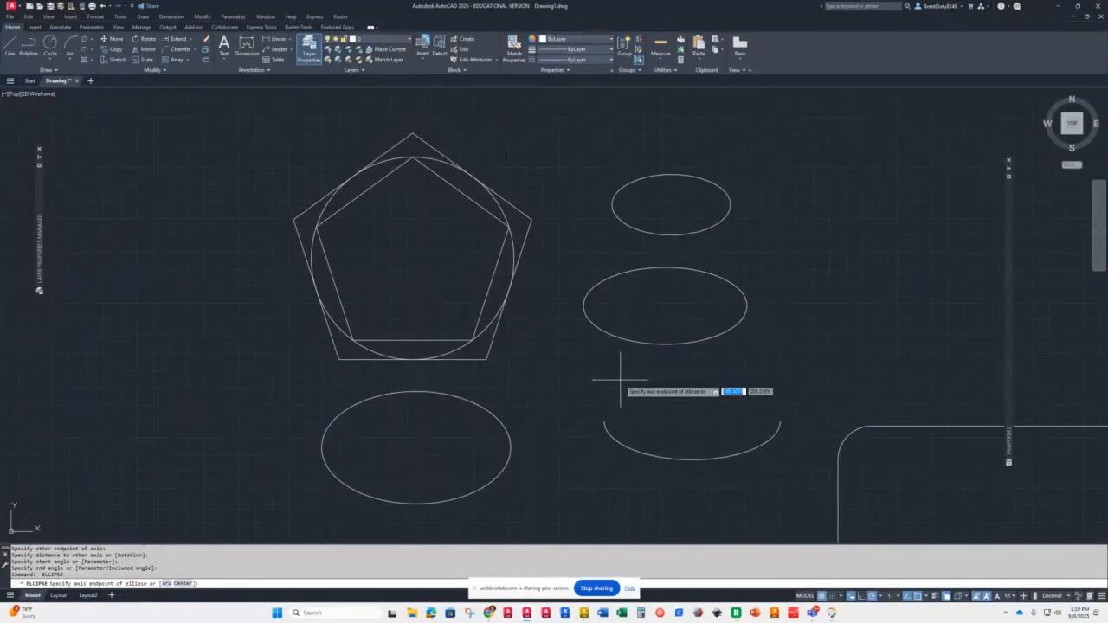
pyautogui.press('Escape')
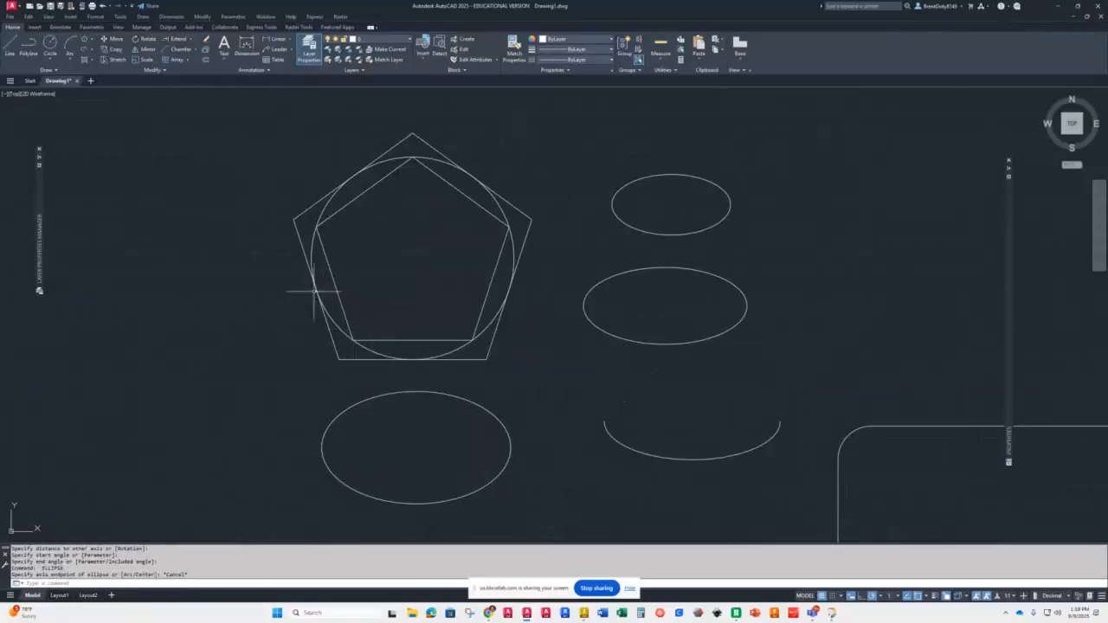
pyautogui.click(94, 50)
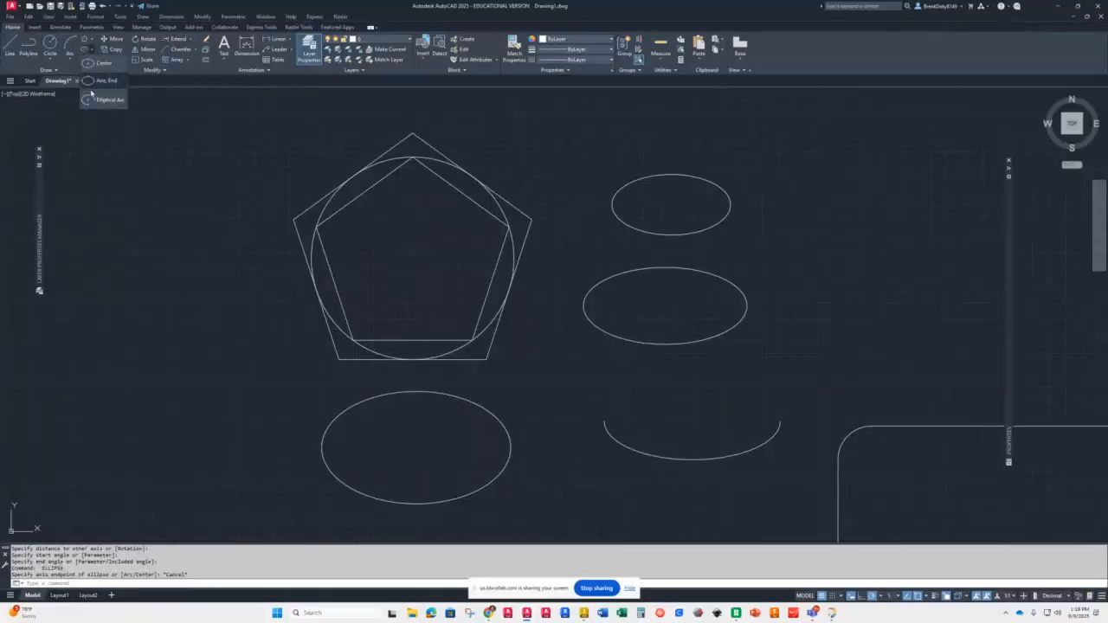
pyautogui.click(105, 97)
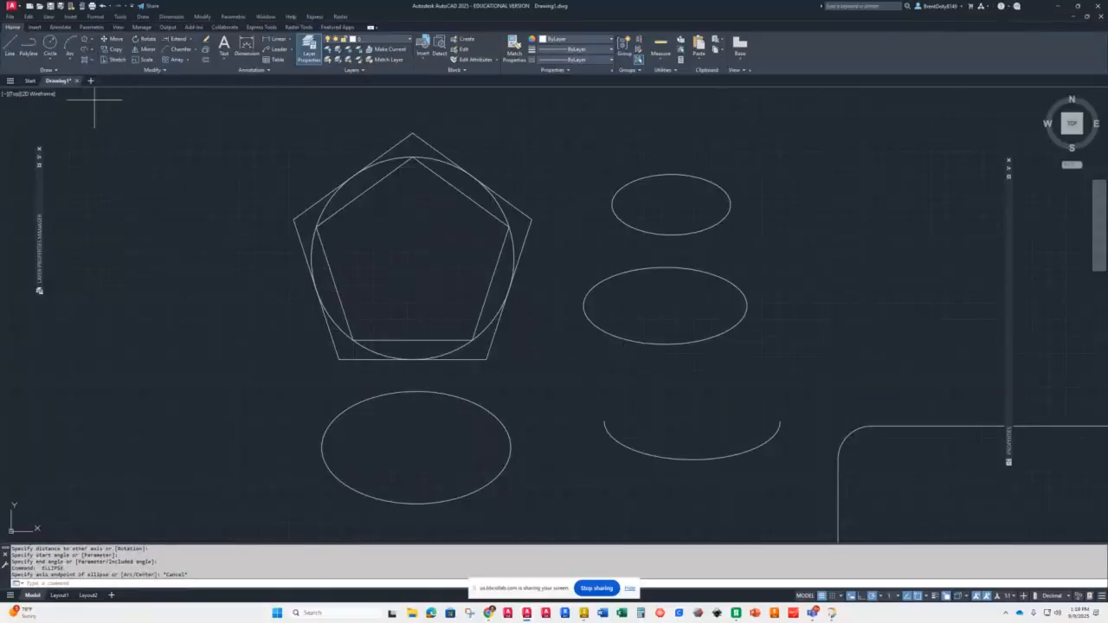
pyautogui.click(819, 344)
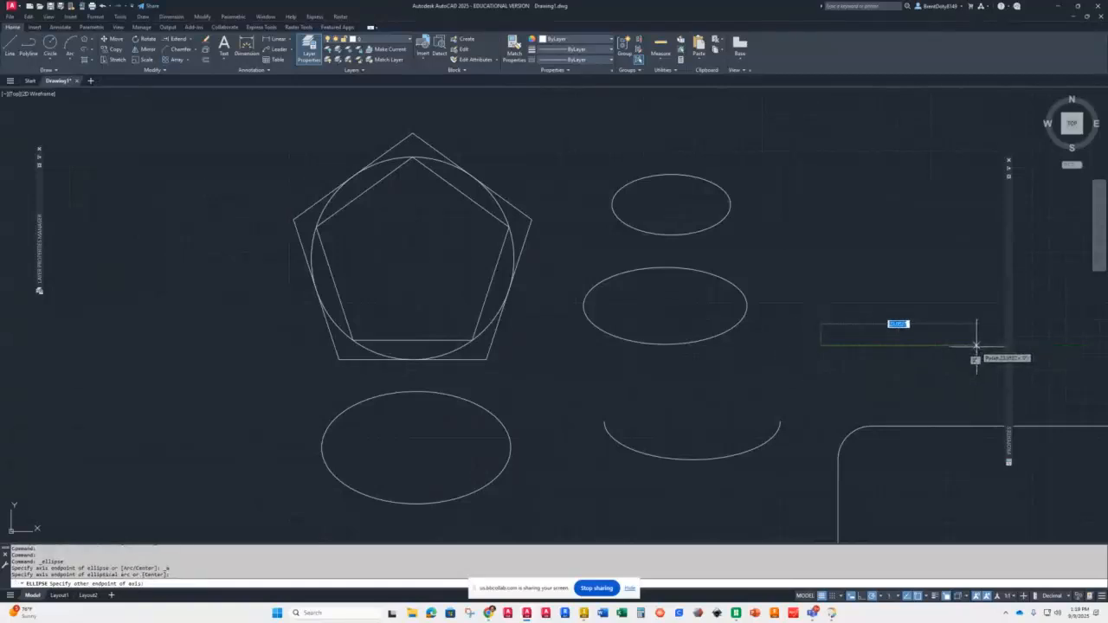
pyautogui.click(976, 345)
pyautogui.click(898, 379)
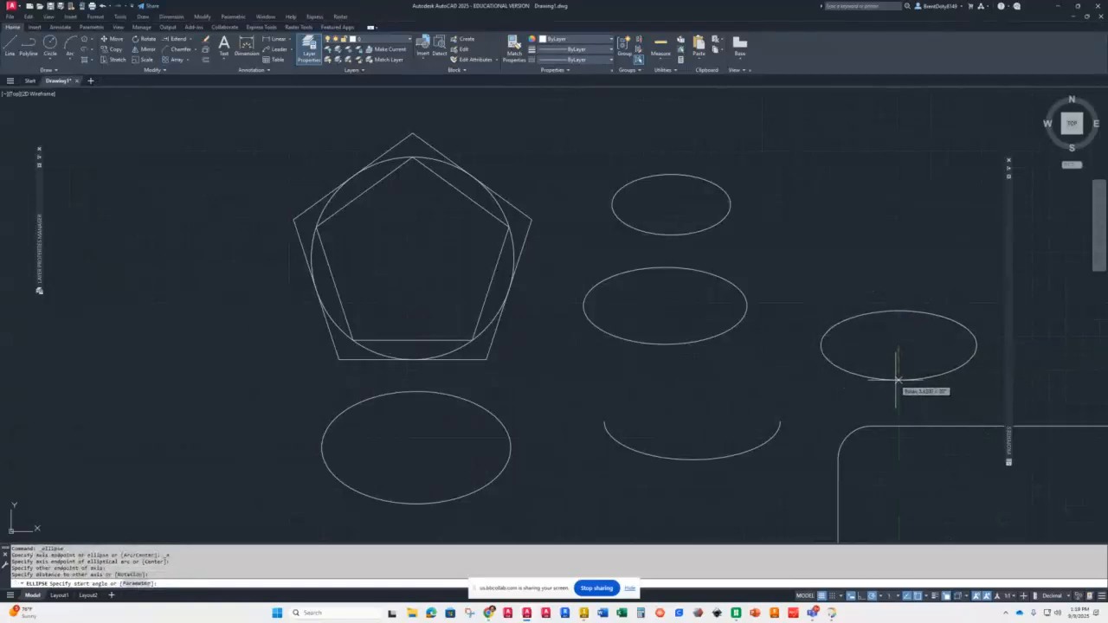
pyautogui.click(981, 351)
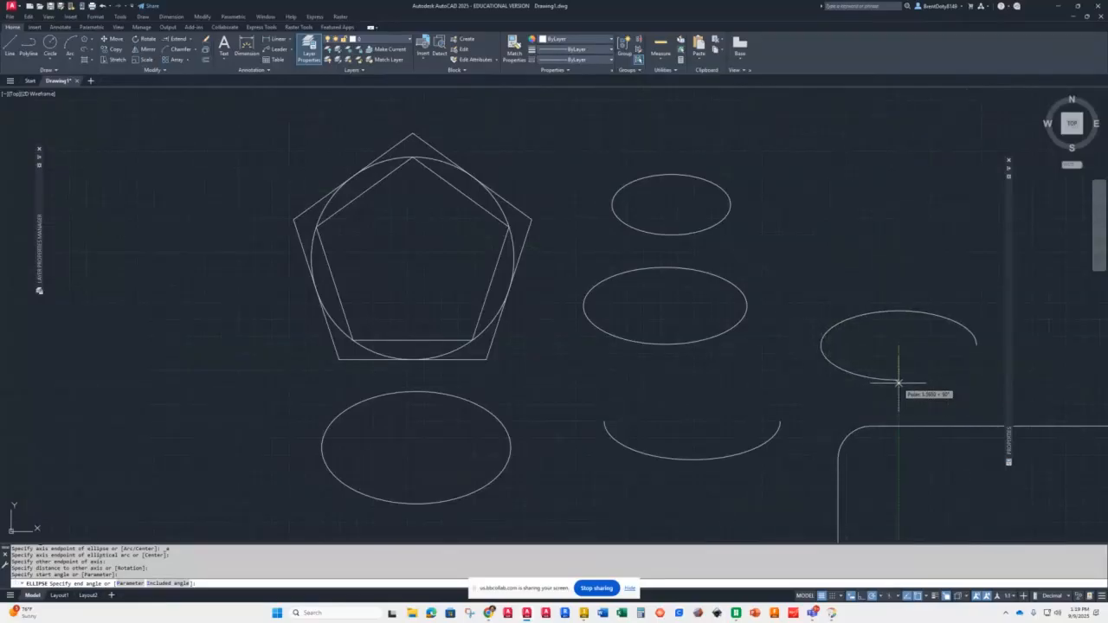
pyautogui.click(819, 345)
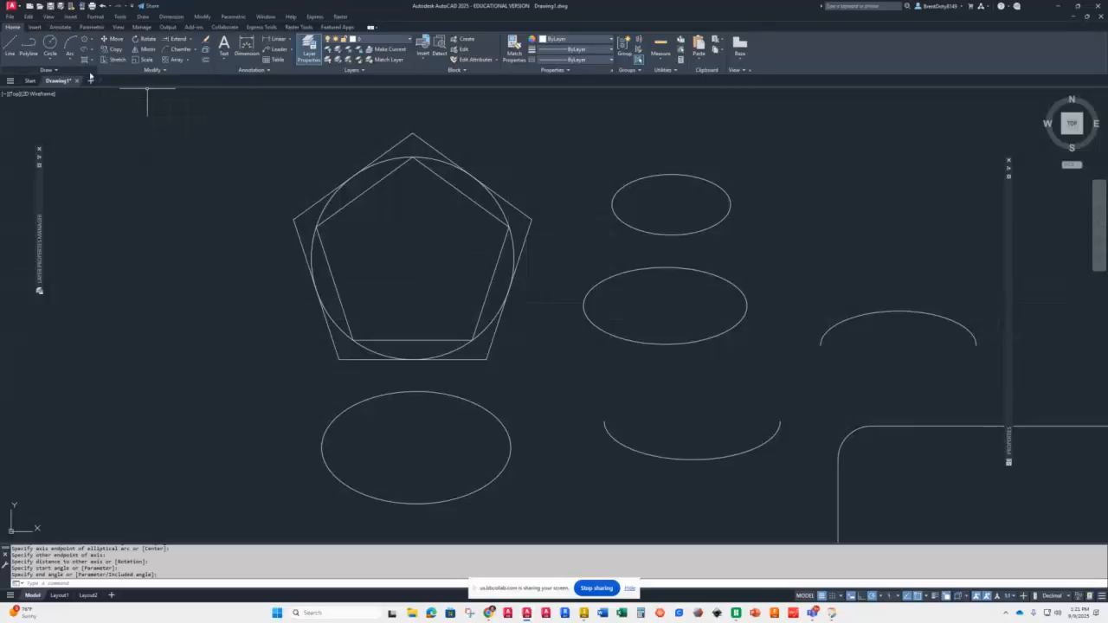
# Step: Hatch the inner pentagon with the pattern scale set to 25.4
pyautogui.click(91, 61)
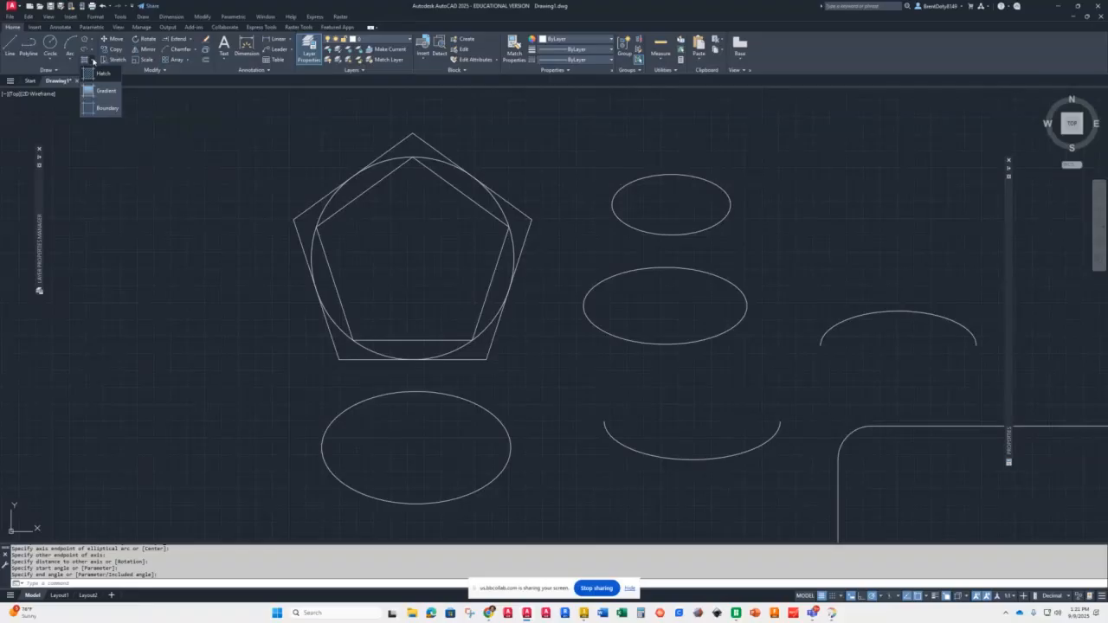
pyautogui.click(89, 74)
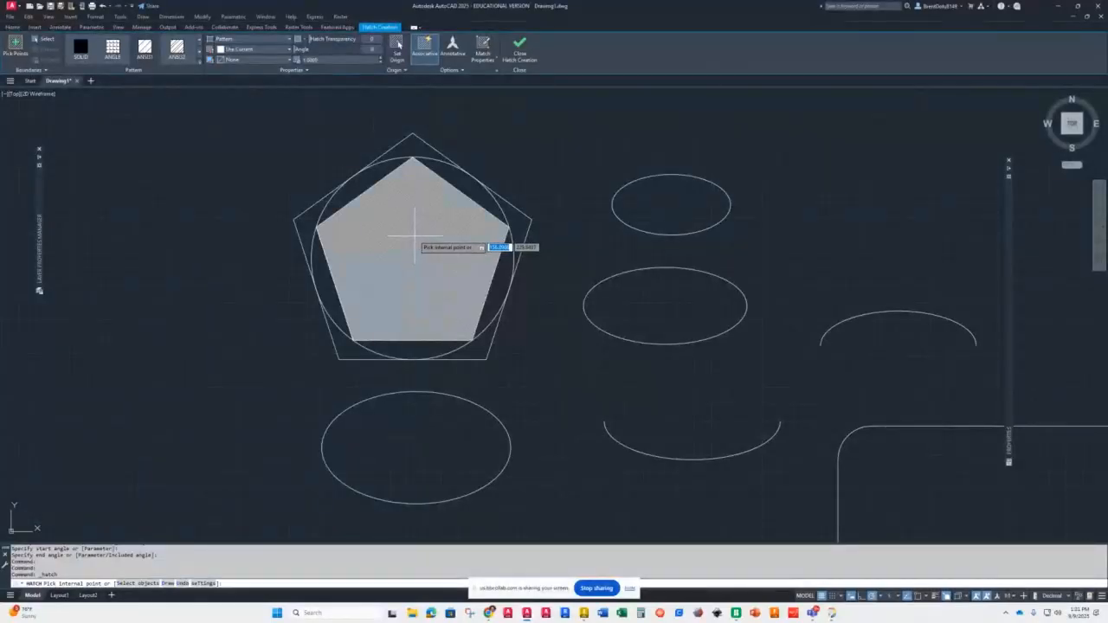
pyautogui.scroll(3, 416, 234)
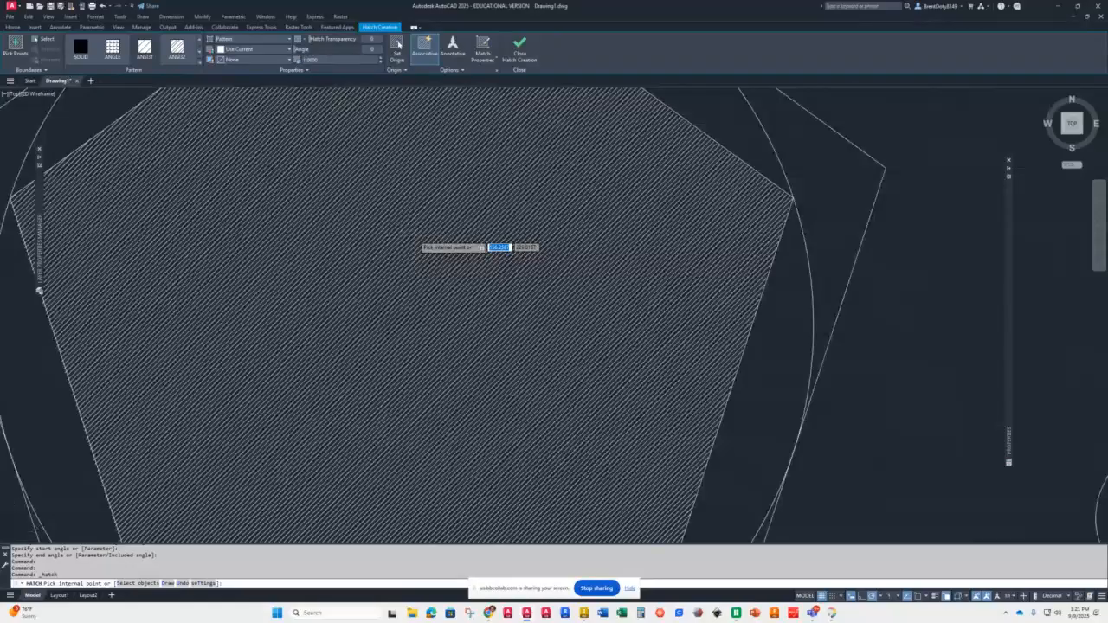
pyautogui.scroll(2, 414, 235)
pyautogui.scroll(-4, 414, 235)
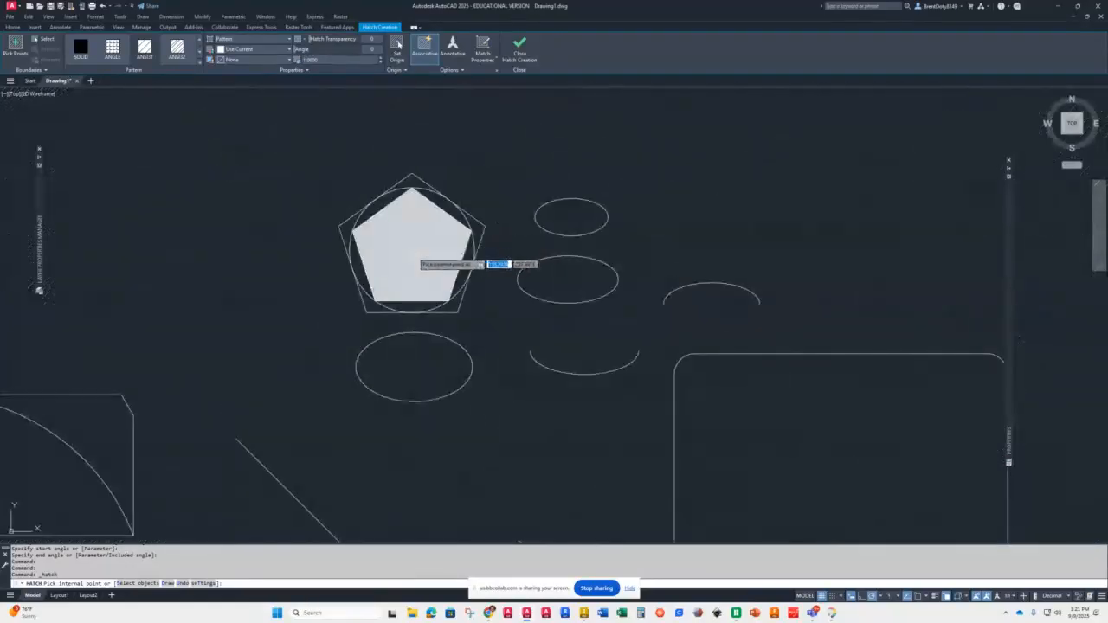
pyautogui.scroll(4, 406, 223)
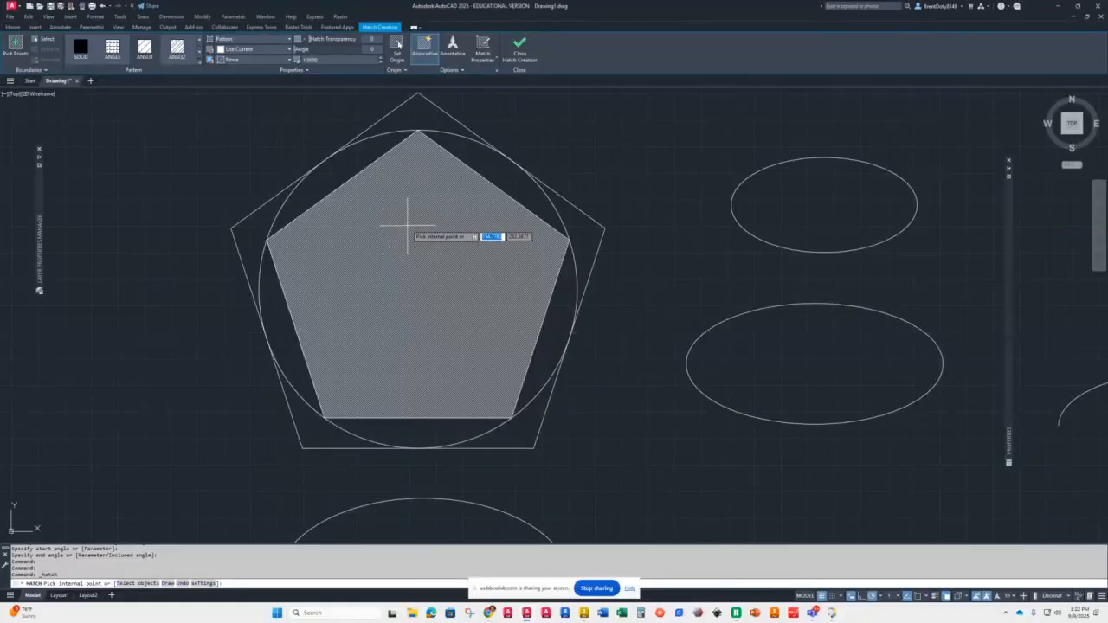
pyautogui.click(324, 59)
pyautogui.write('25')
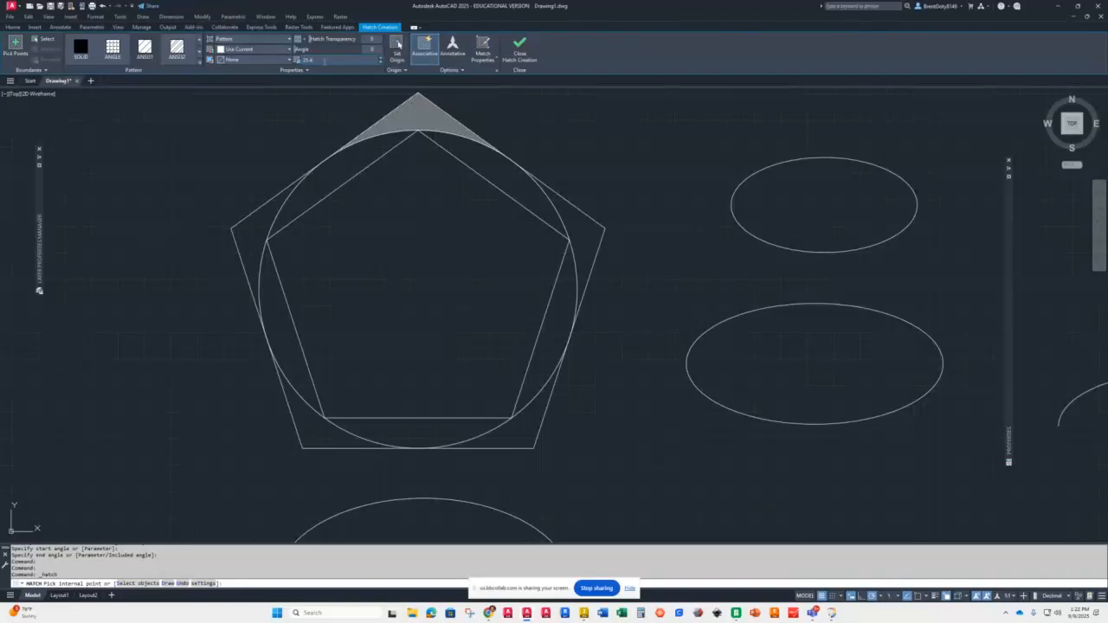
pyautogui.press('Return')
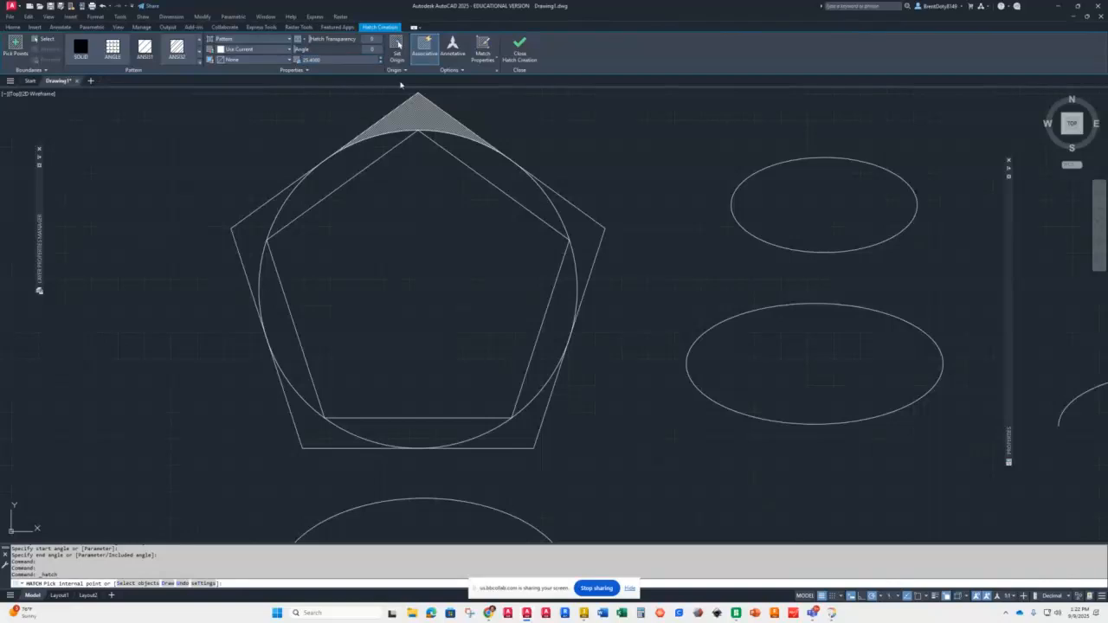
pyautogui.click(412, 276)
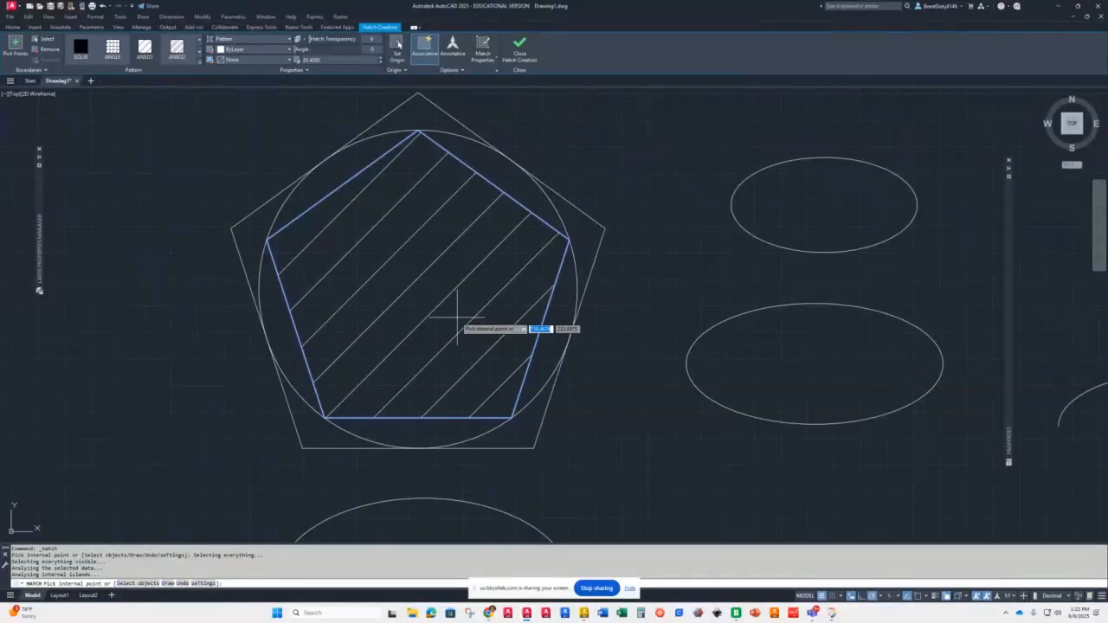
# Step: Add the same hatching inside the three closed ellipses
pyautogui.click(792, 381)
pyautogui.scroll(-2, 788, 372)
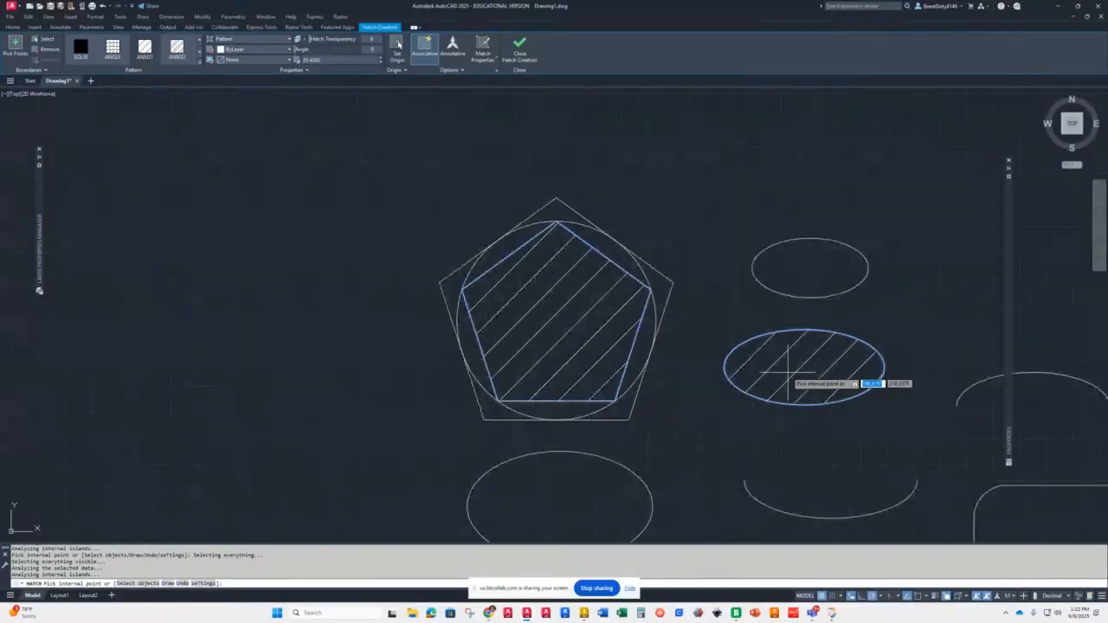
pyautogui.scroll(-4, 787, 372)
pyautogui.moveTo(849, 434)
pyautogui.mouseDown(button='middle')
pyautogui.moveTo(720, 371)
pyautogui.moveTo(664, 287)
pyautogui.mouseUp(button='middle')
pyautogui.scroll(-2, 696, 300)
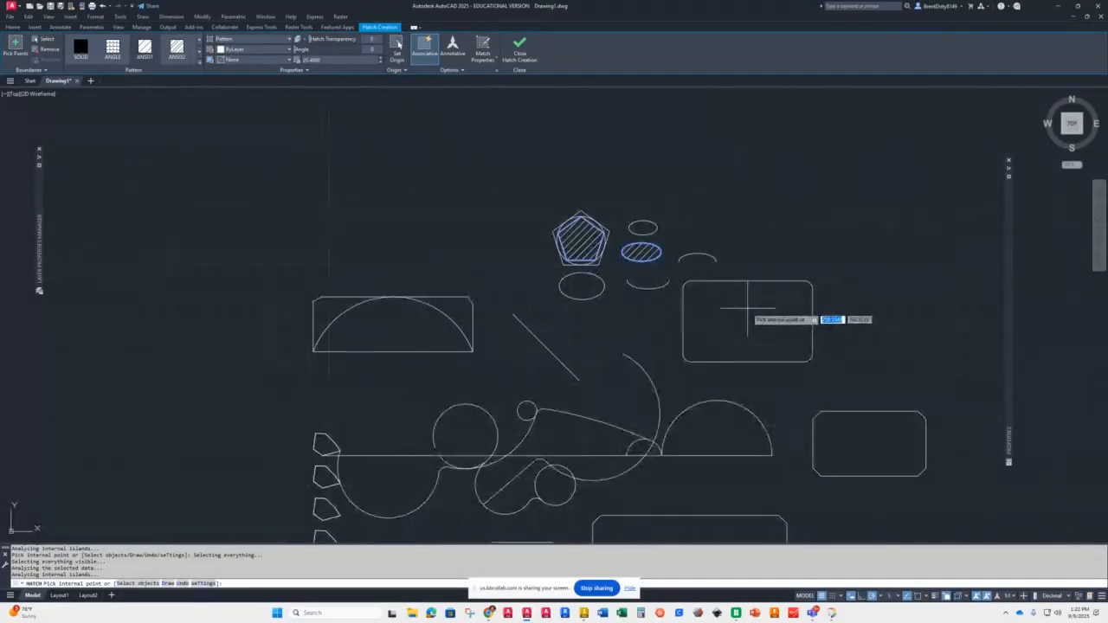
pyautogui.scroll(6, 745, 305)
pyautogui.scroll(-4, 743, 308)
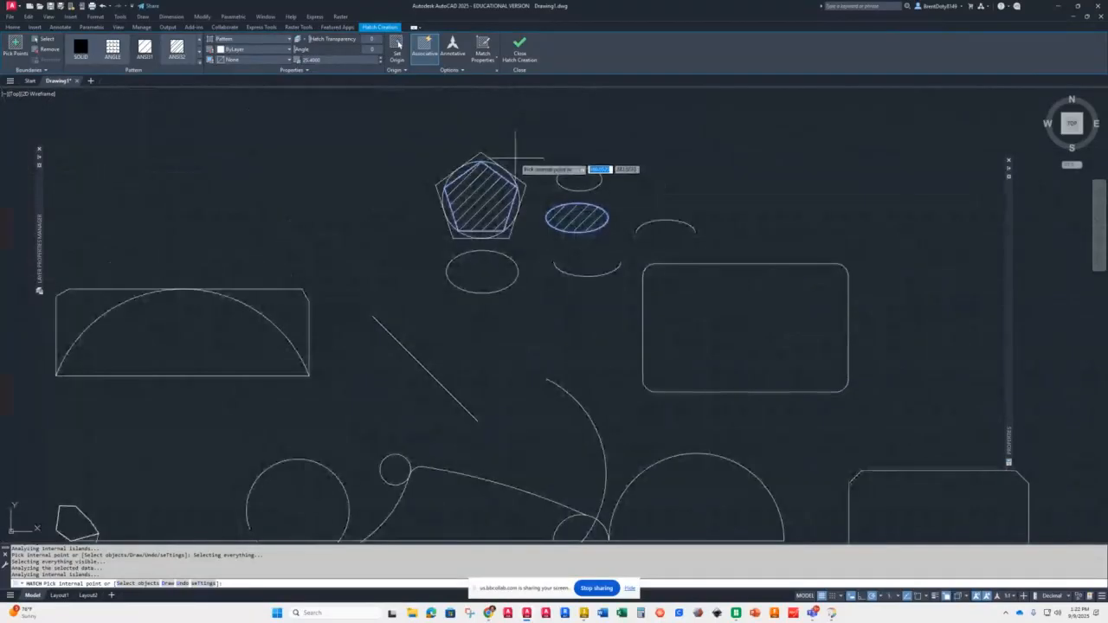
pyautogui.scroll(-2, 514, 153)
pyautogui.scroll(6, 514, 155)
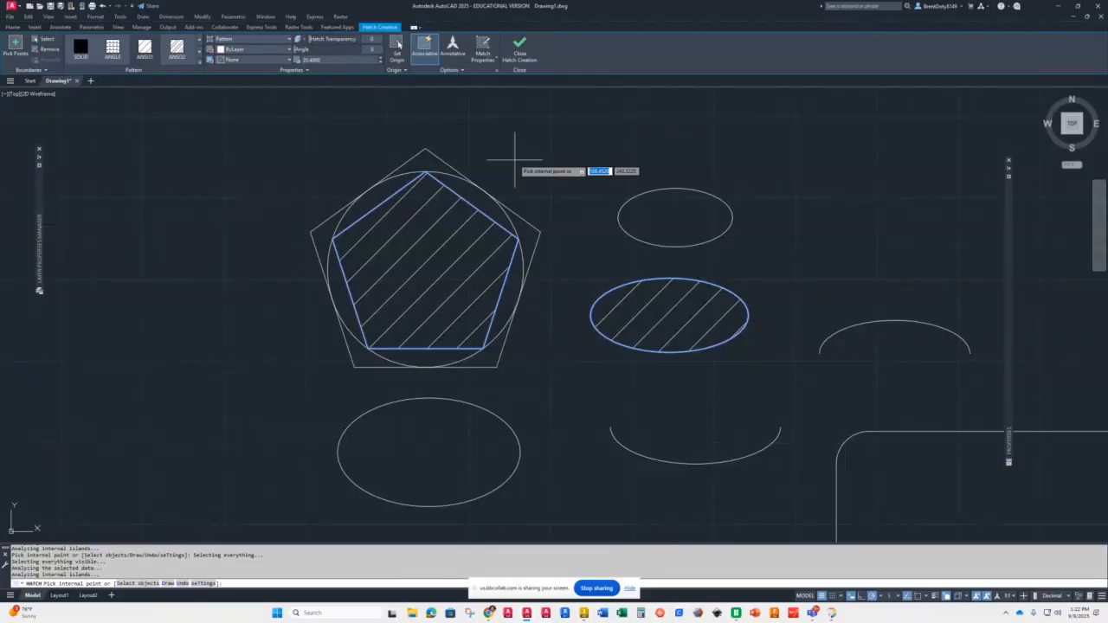
pyautogui.click(674, 219)
pyautogui.click(444, 447)
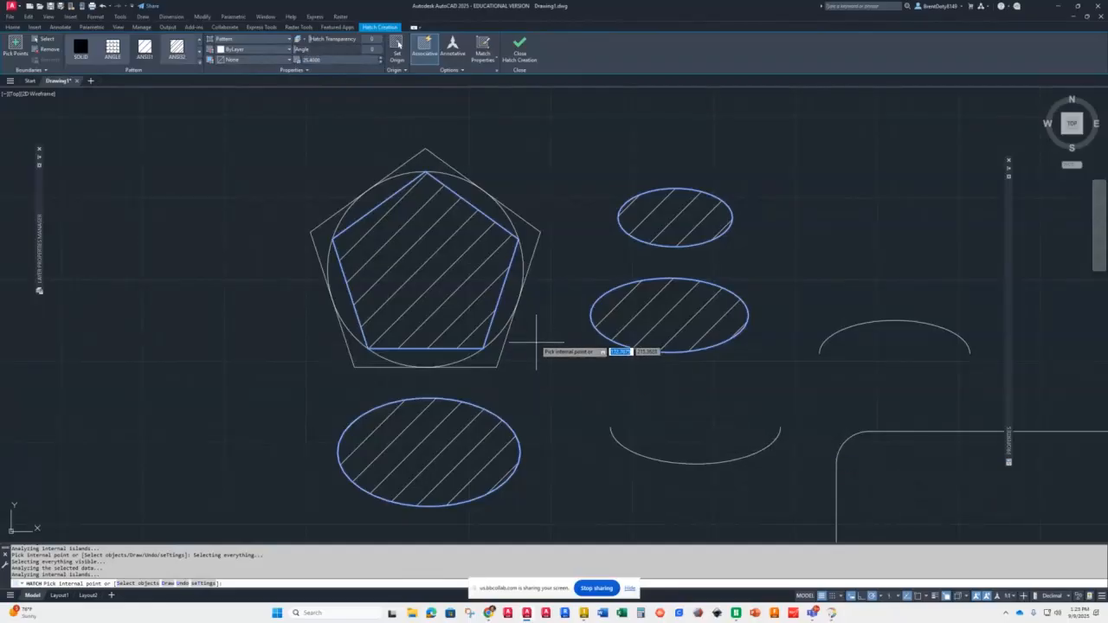
# Step: Switch the hatch pattern to ANSI34 and close the hatch creation
pyautogui.click(181, 62)
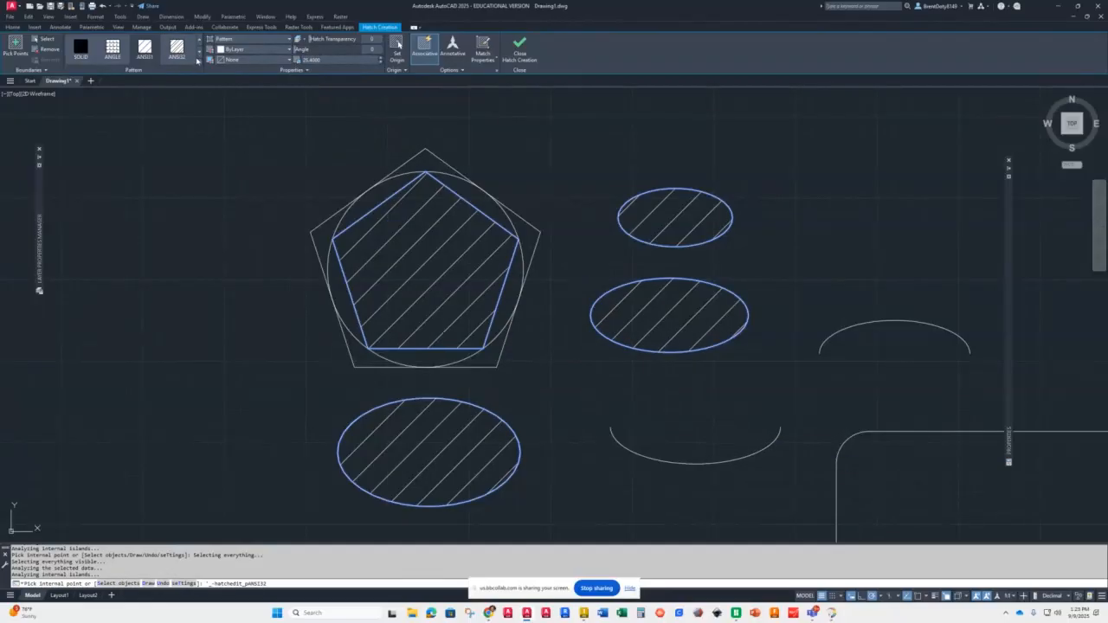
pyautogui.click(201, 64)
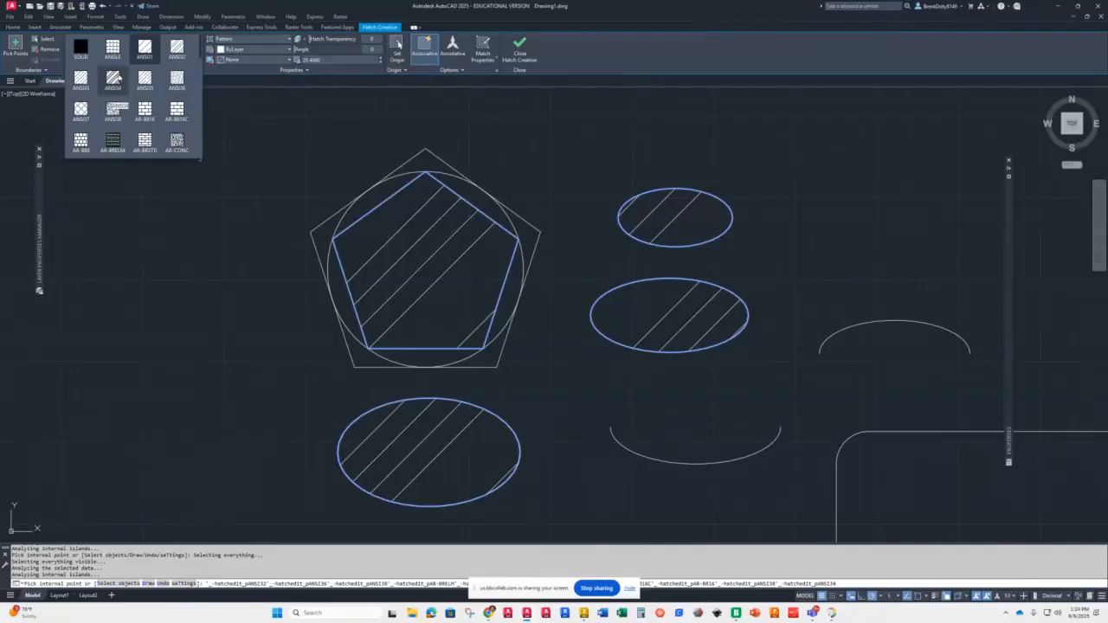
pyautogui.click(112, 80)
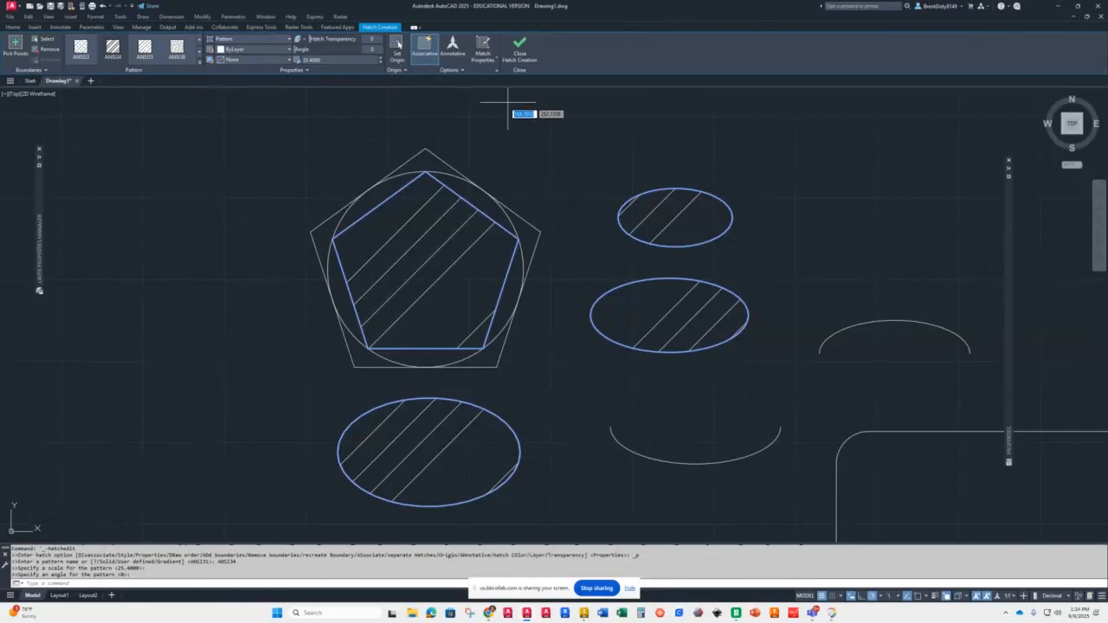
pyautogui.click(518, 50)
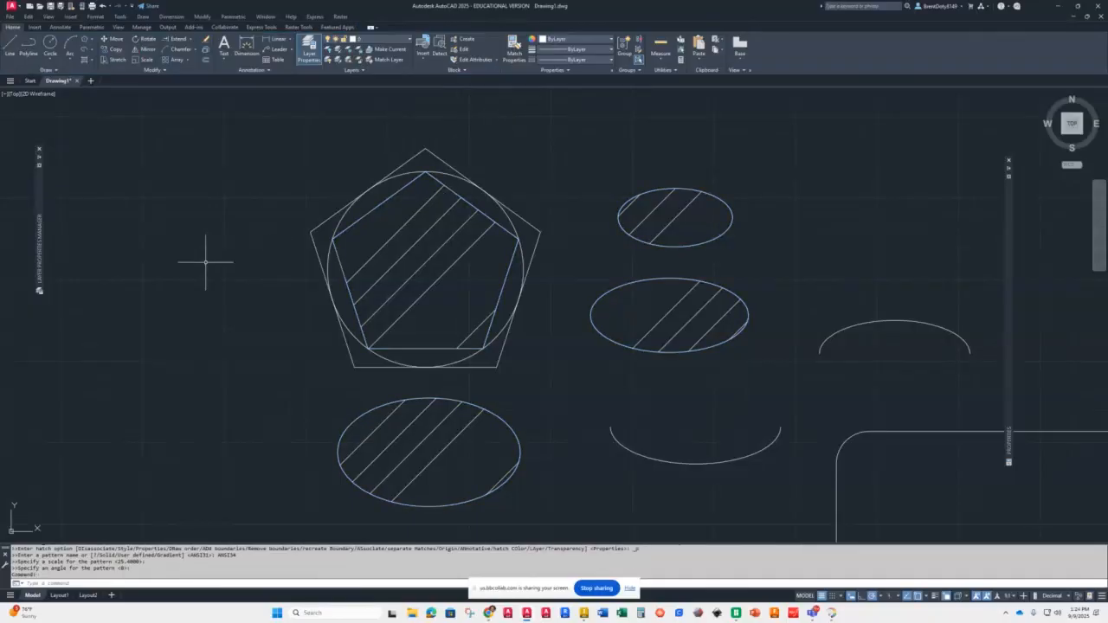
# Step: Select the pentagon hatch and set its pattern scale to 15
pyautogui.click(406, 254)
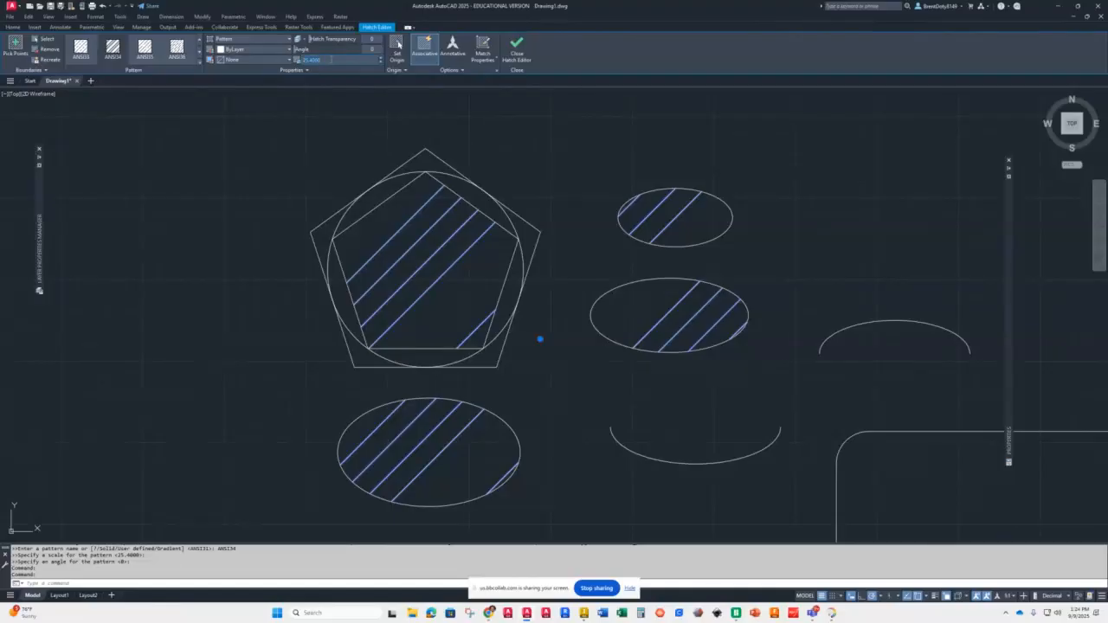
pyautogui.write('15')
pyautogui.press('Return')
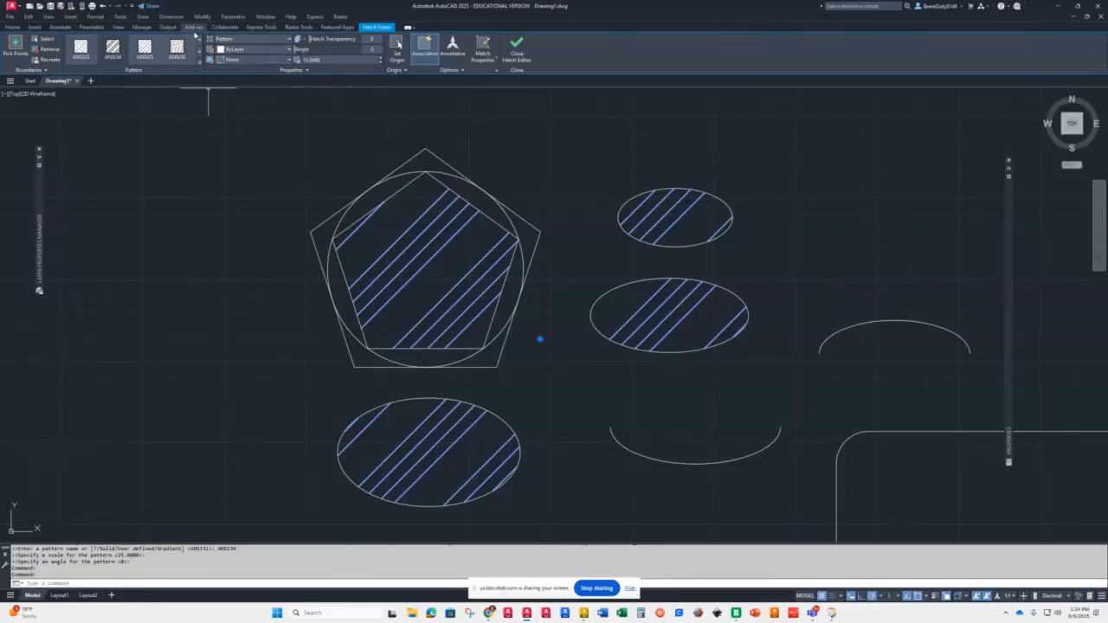
# Step: Change the hatch pattern to ANGLE and close the hatch editor
pyautogui.click(199, 40)
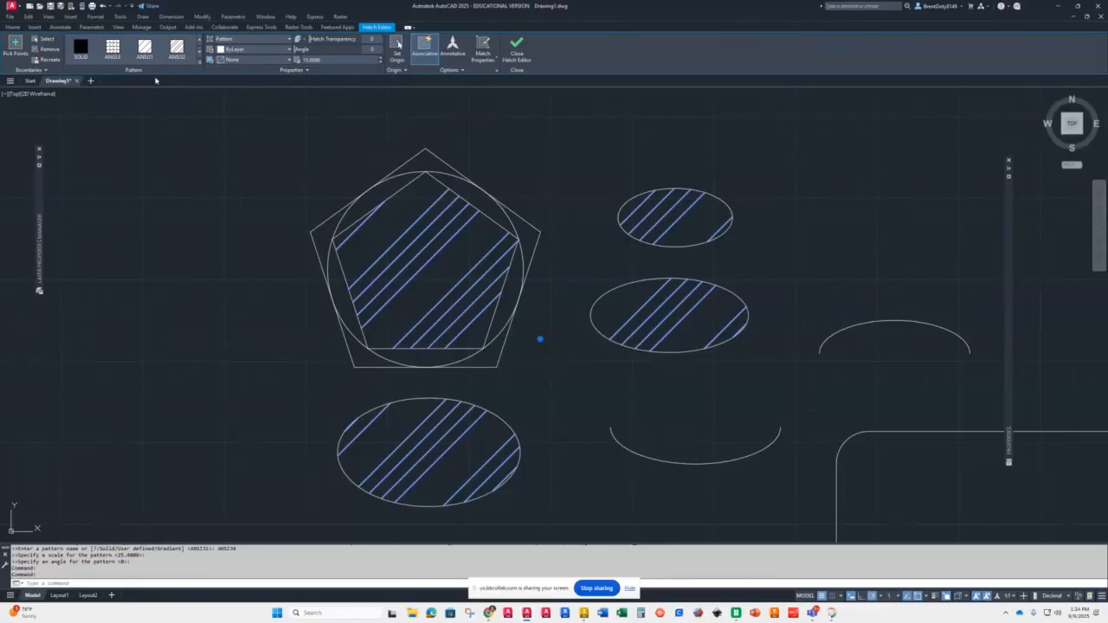
pyautogui.click(112, 50)
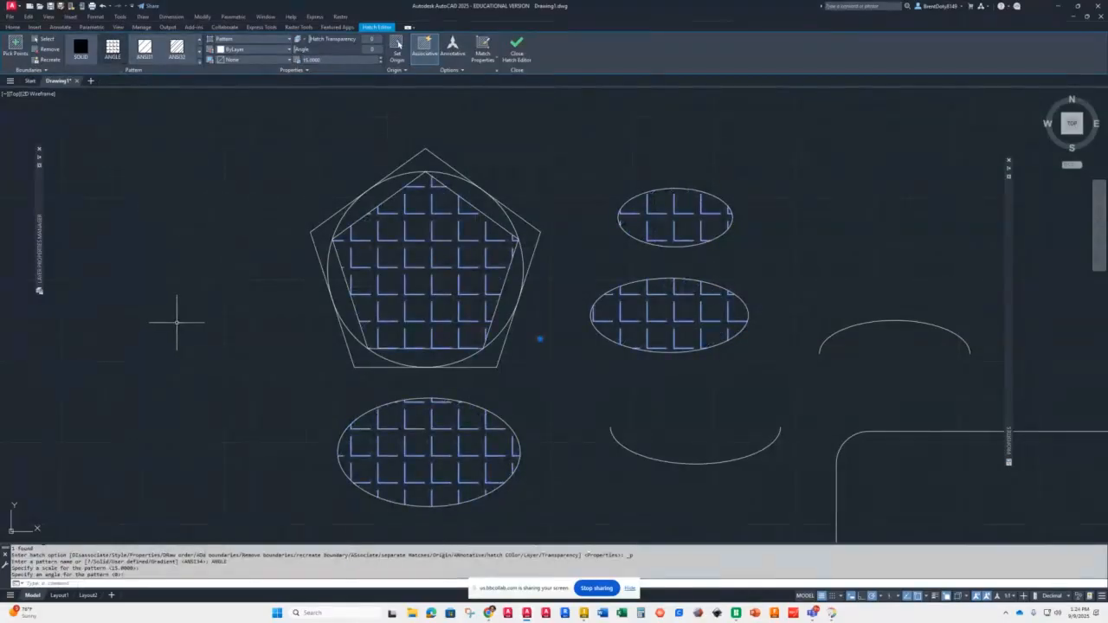
pyautogui.click(517, 47)
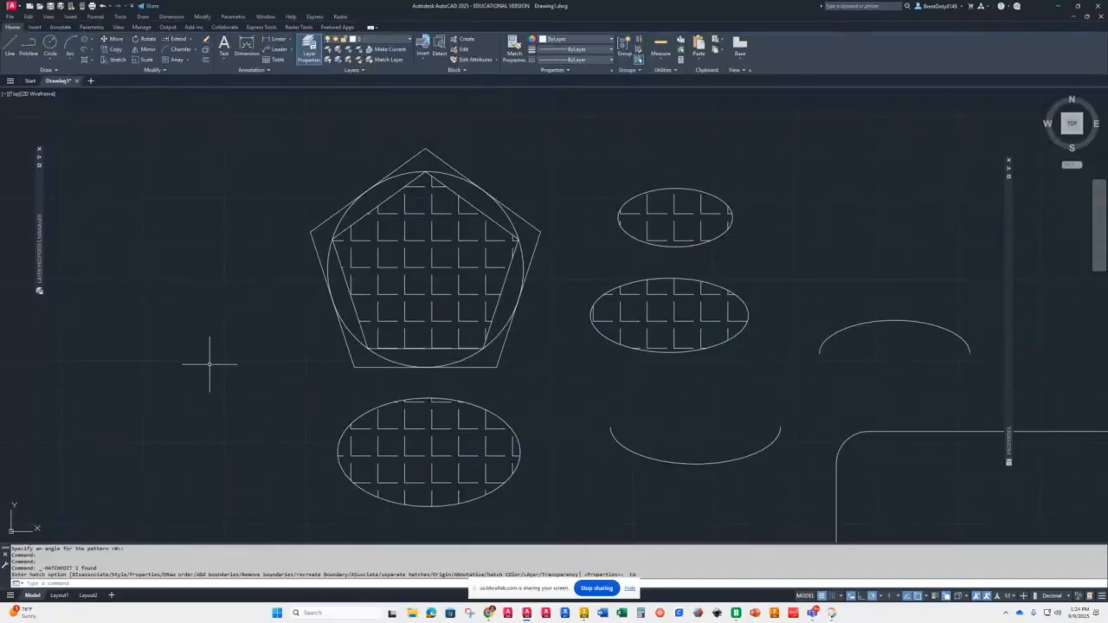
# Step: Start a fit-point spline and place its first points from the diagonal line down across the large arc
pyautogui.click(90, 60)
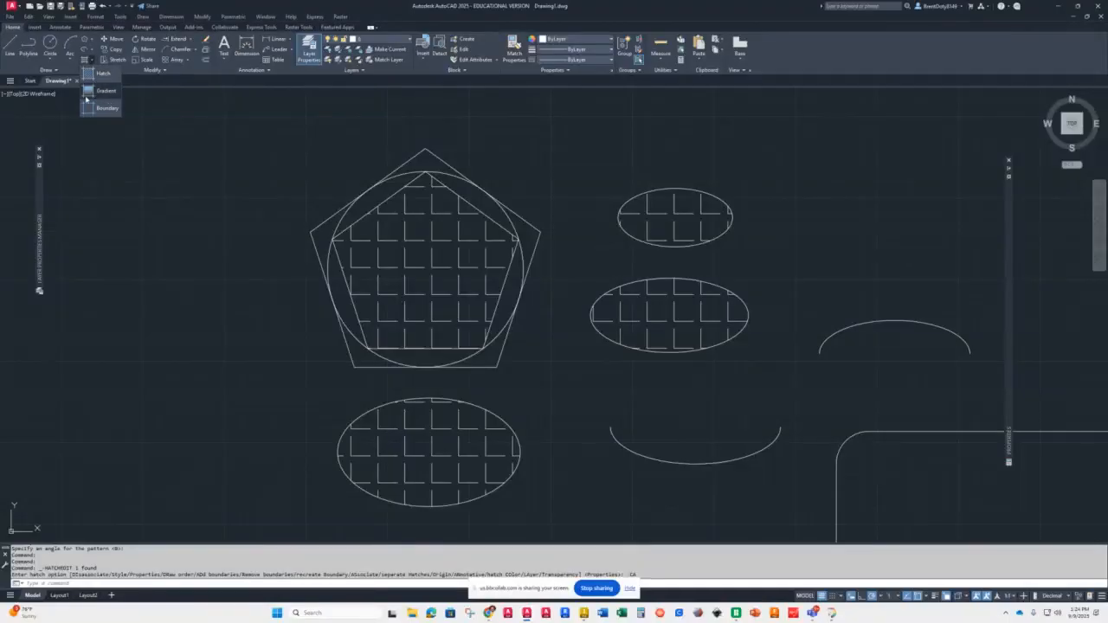
pyautogui.click(93, 60)
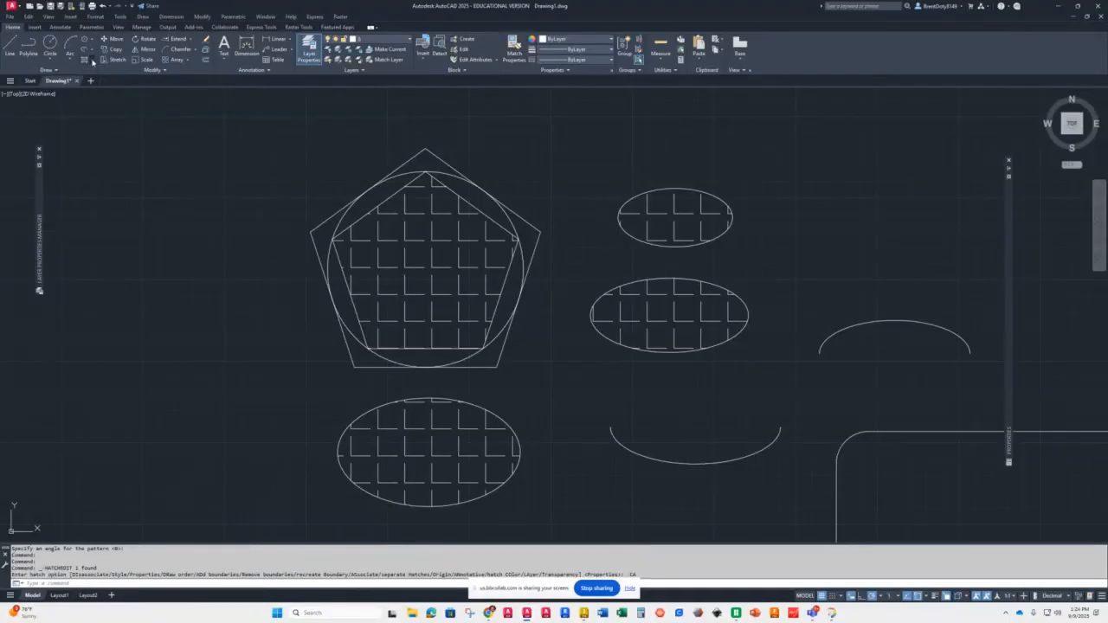
pyautogui.click(49, 71)
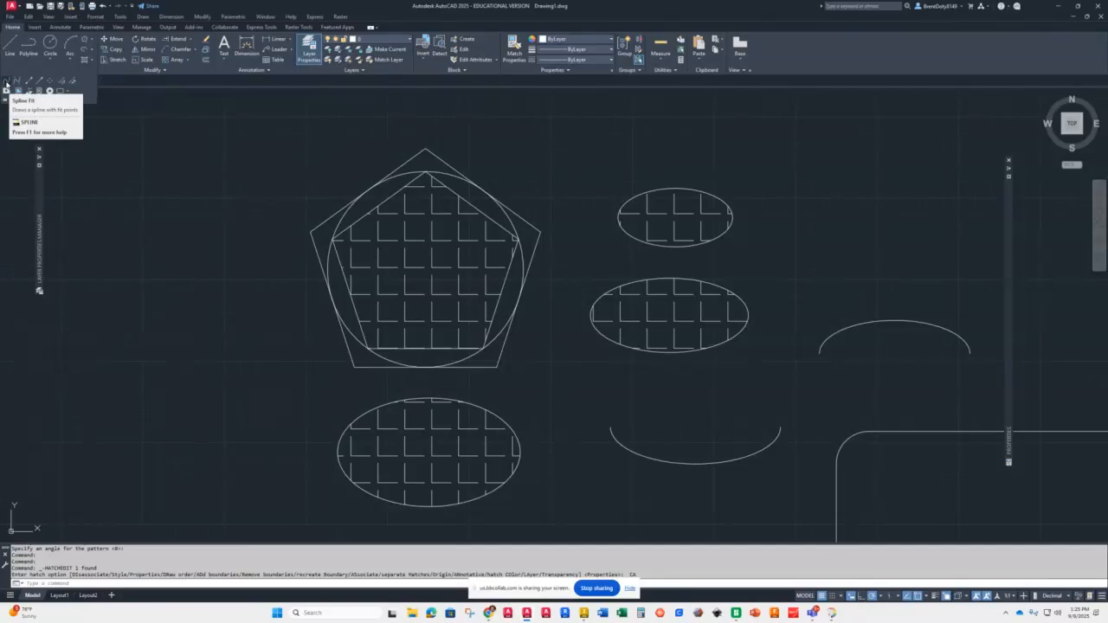
pyautogui.click(5, 82)
pyautogui.scroll(-4, 185, 199)
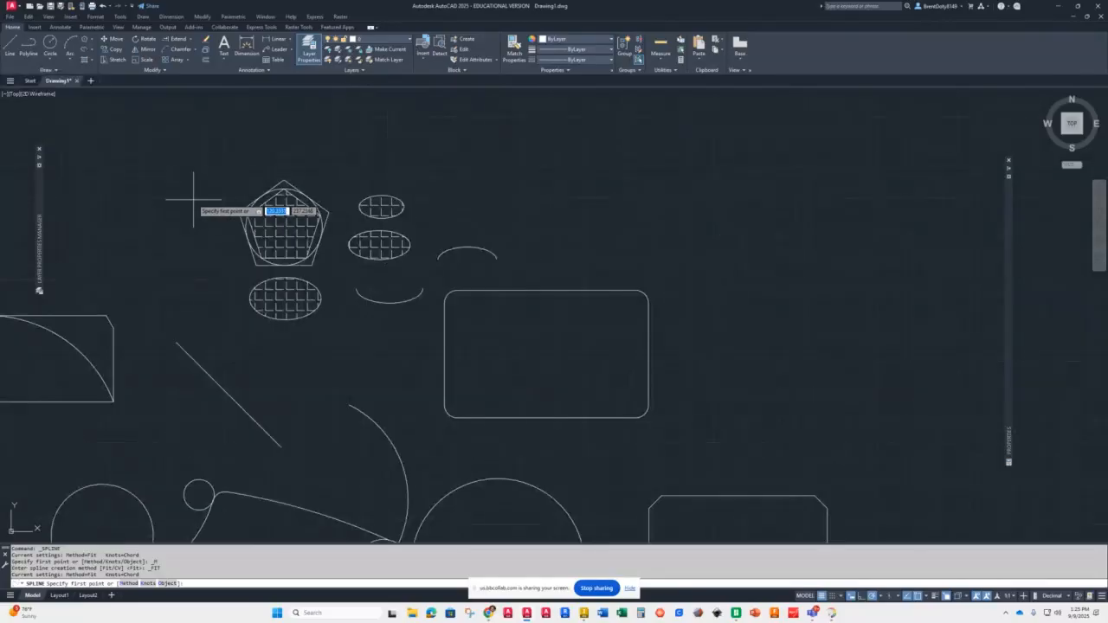
pyautogui.scroll(-2, 374, 342)
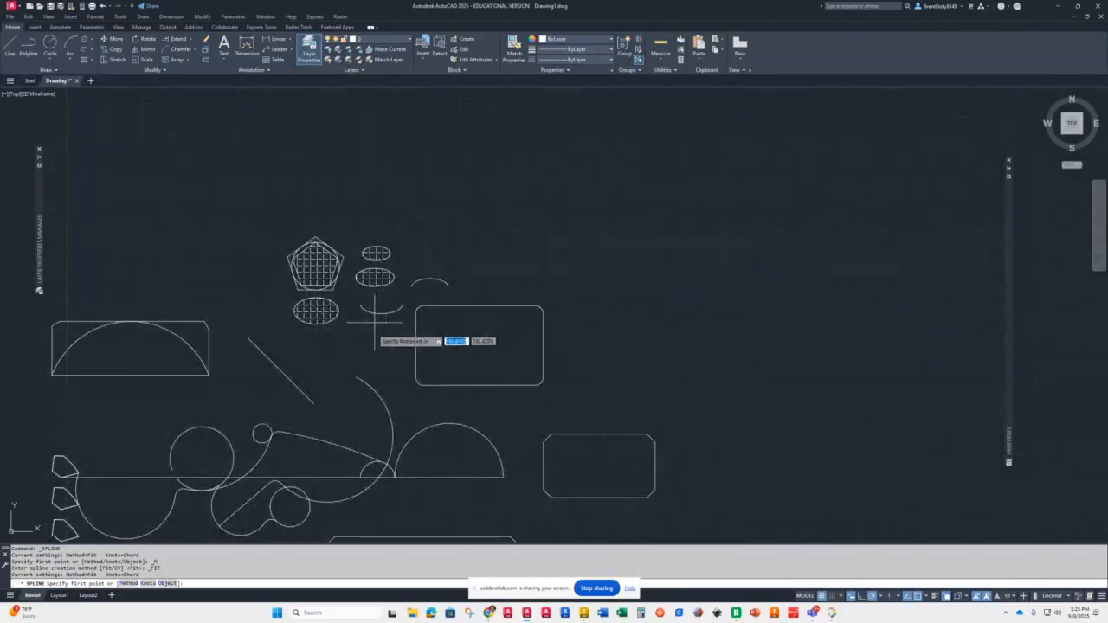
pyautogui.scroll(4, 246, 398)
pyautogui.scroll(-2, 259, 391)
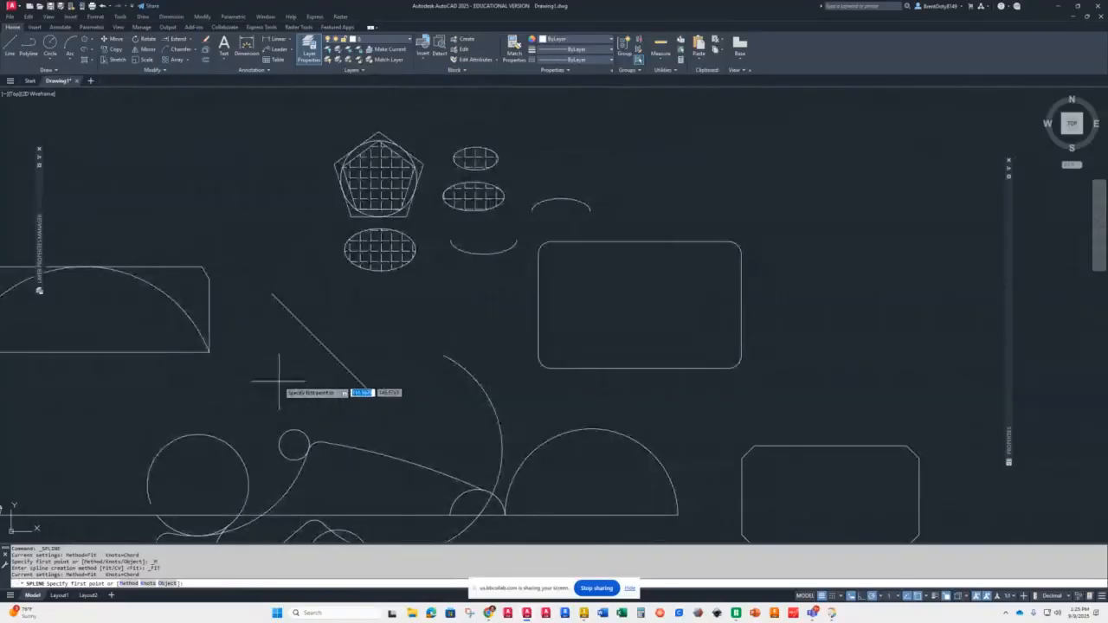
pyautogui.click(275, 295)
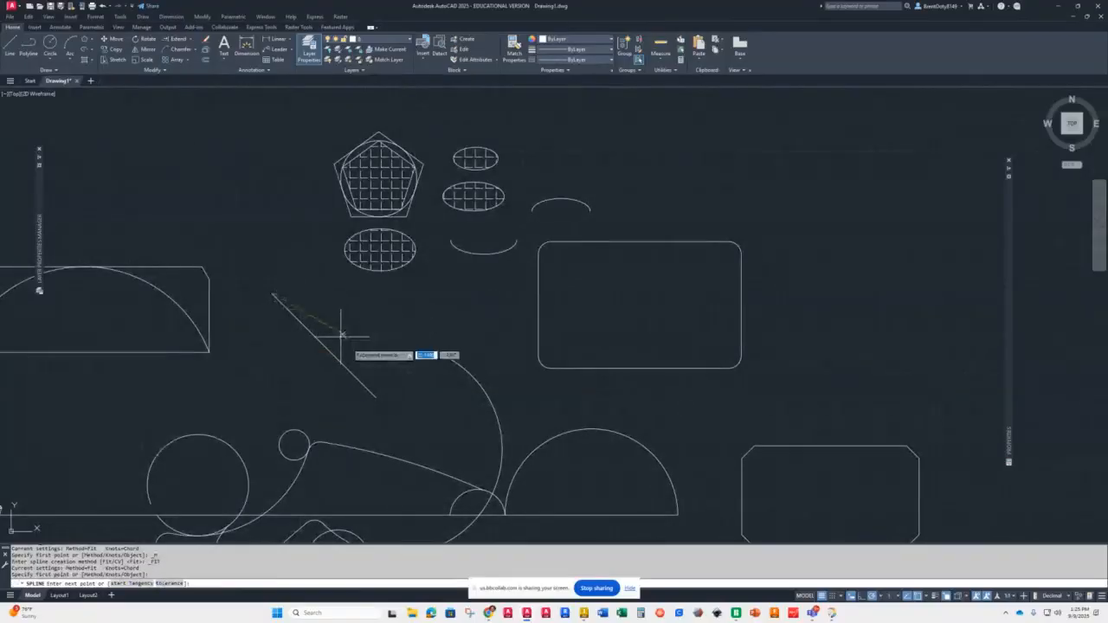
pyautogui.click(375, 396)
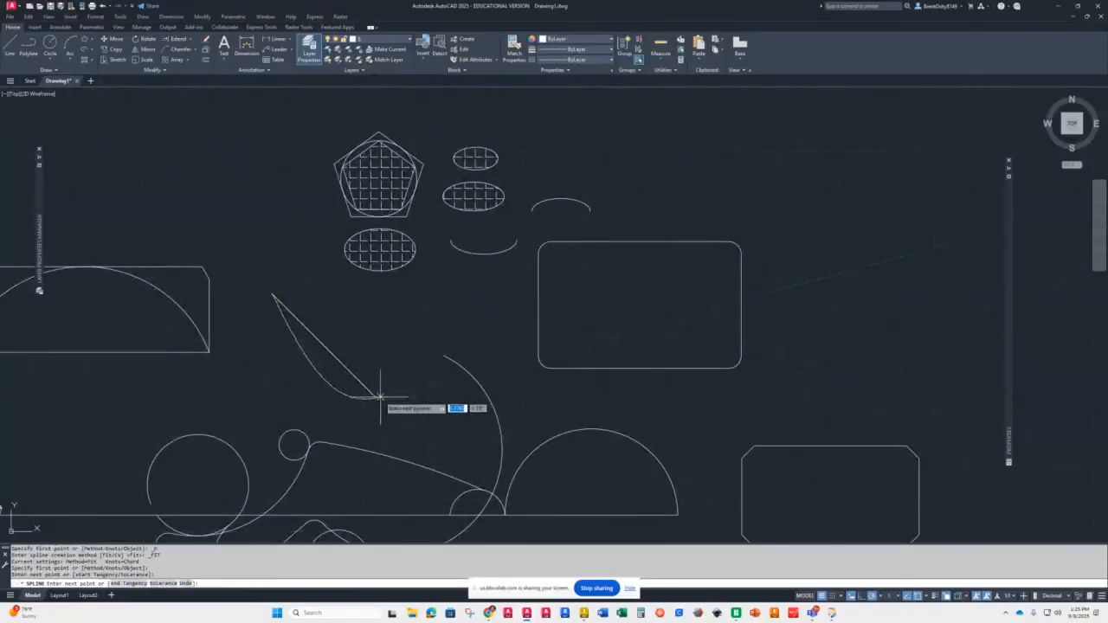
pyautogui.click(443, 355)
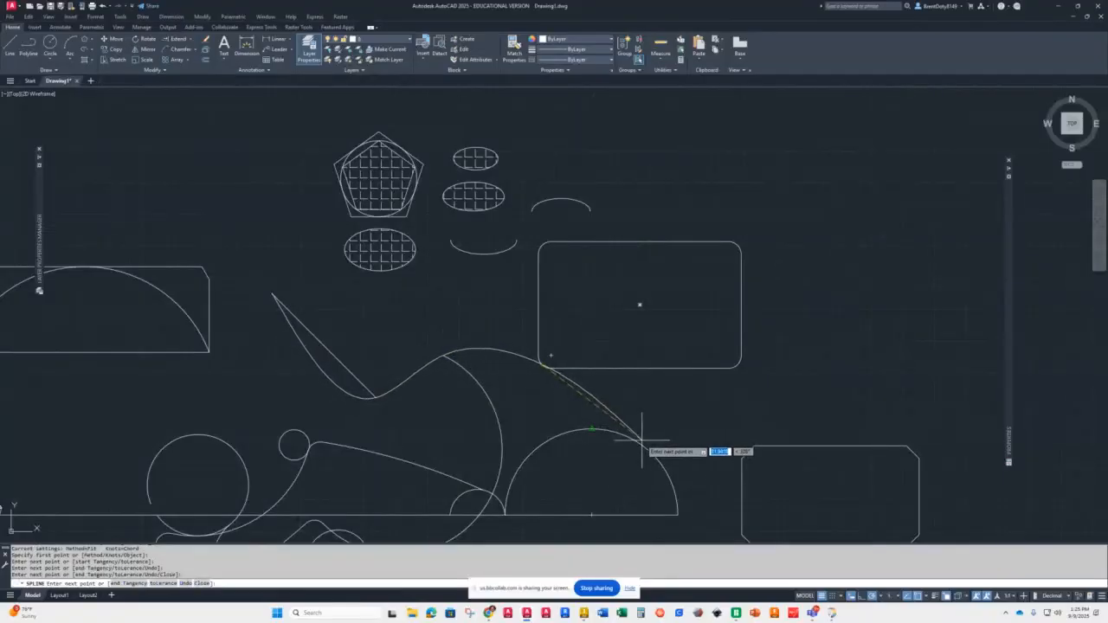
# Step: Continue the spline with tangent snaps around the semicircle, rounded rectangle and lower ellipse, then close it
pyautogui.write('tan')
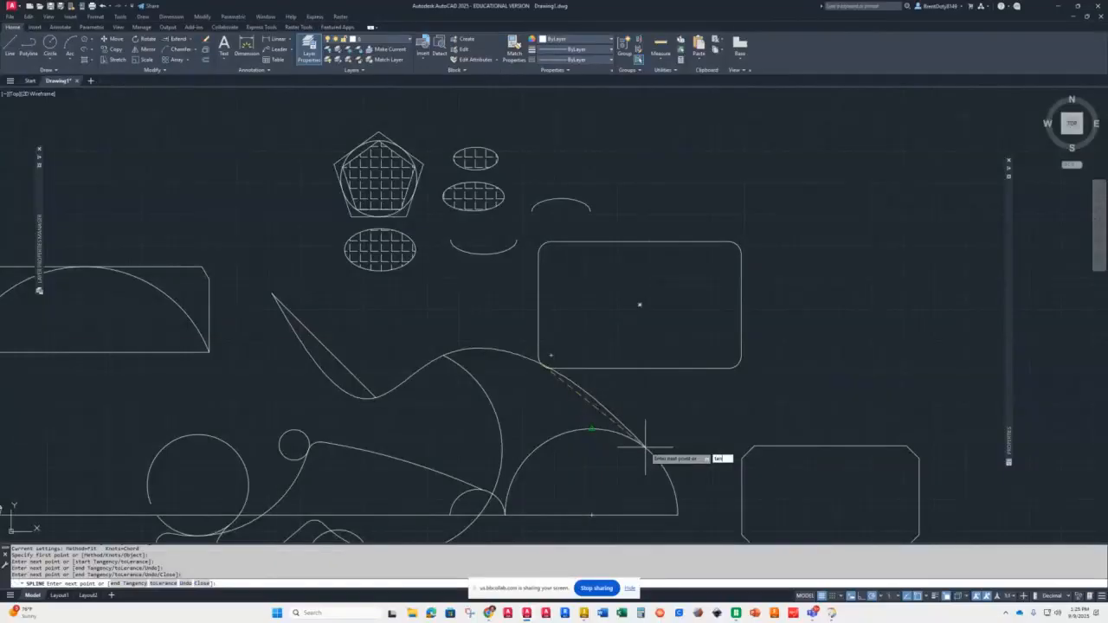
pyautogui.press('Return')
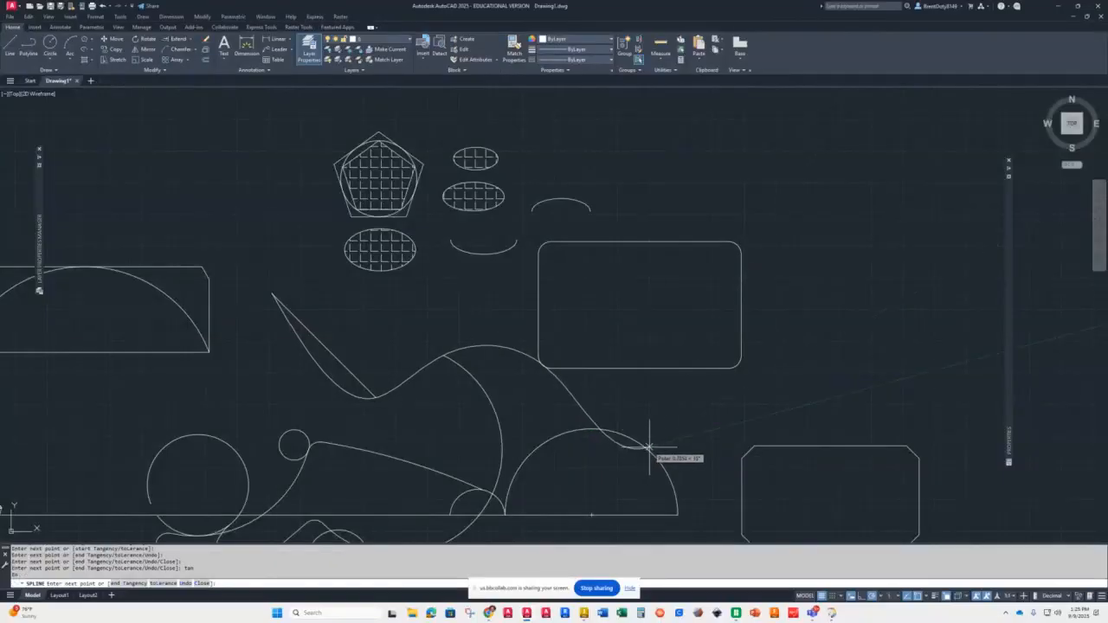
pyautogui.click(737, 366)
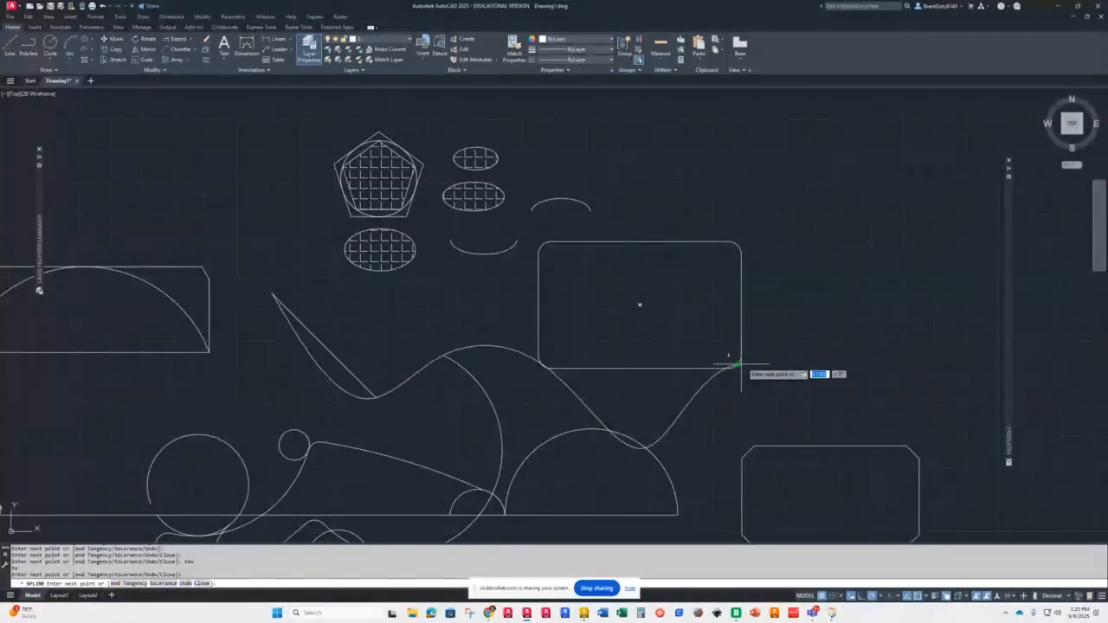
pyautogui.click(737, 248)
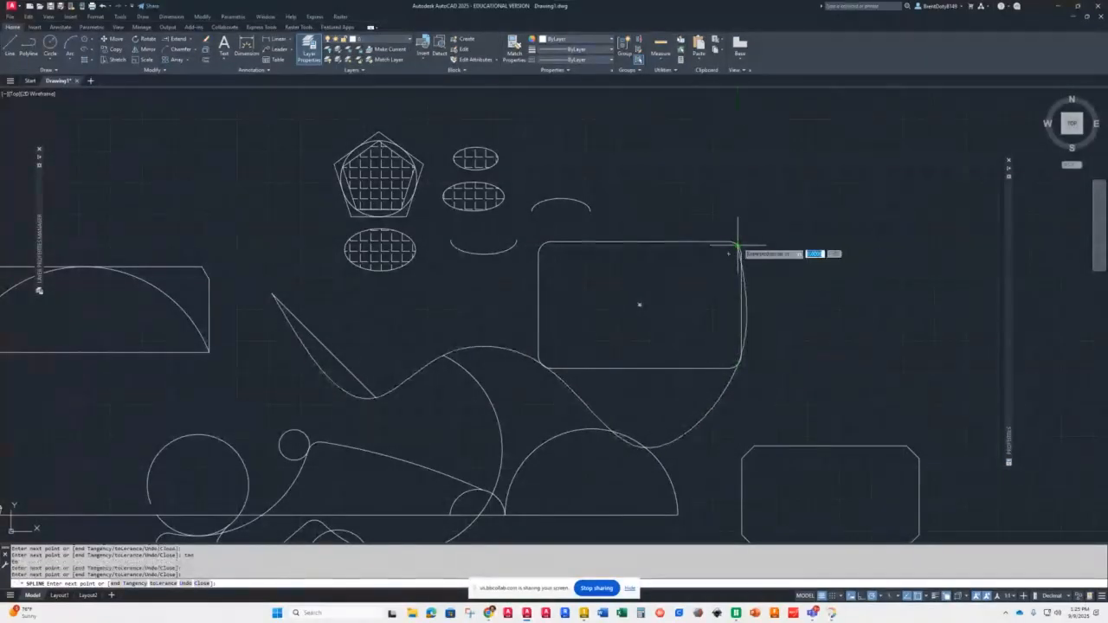
pyautogui.click(543, 245)
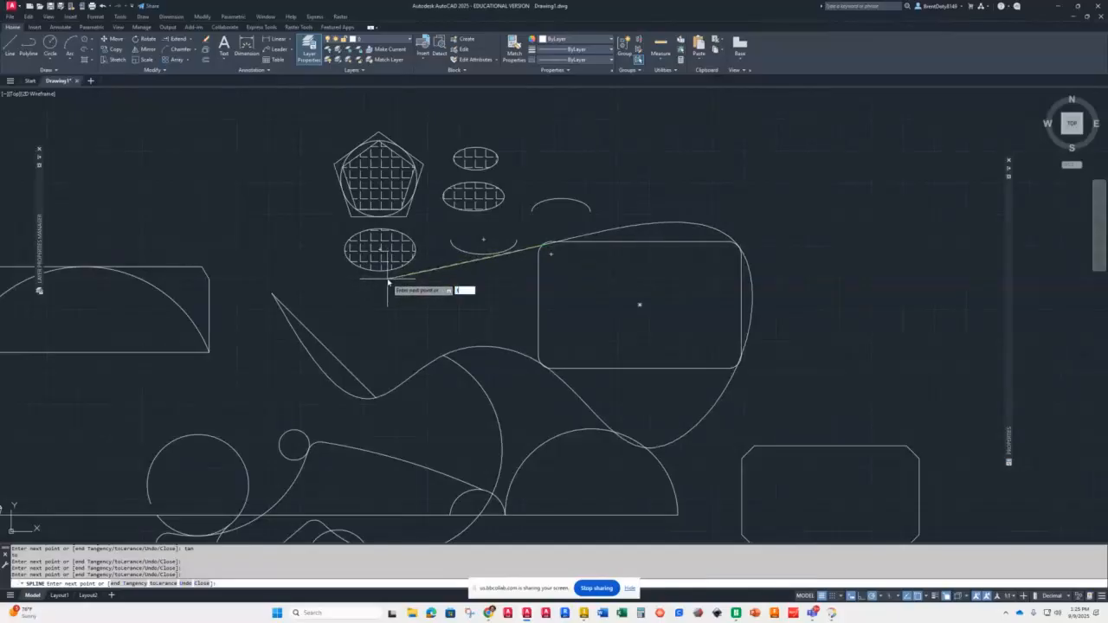
pyautogui.write('tan')
pyautogui.press('Return')
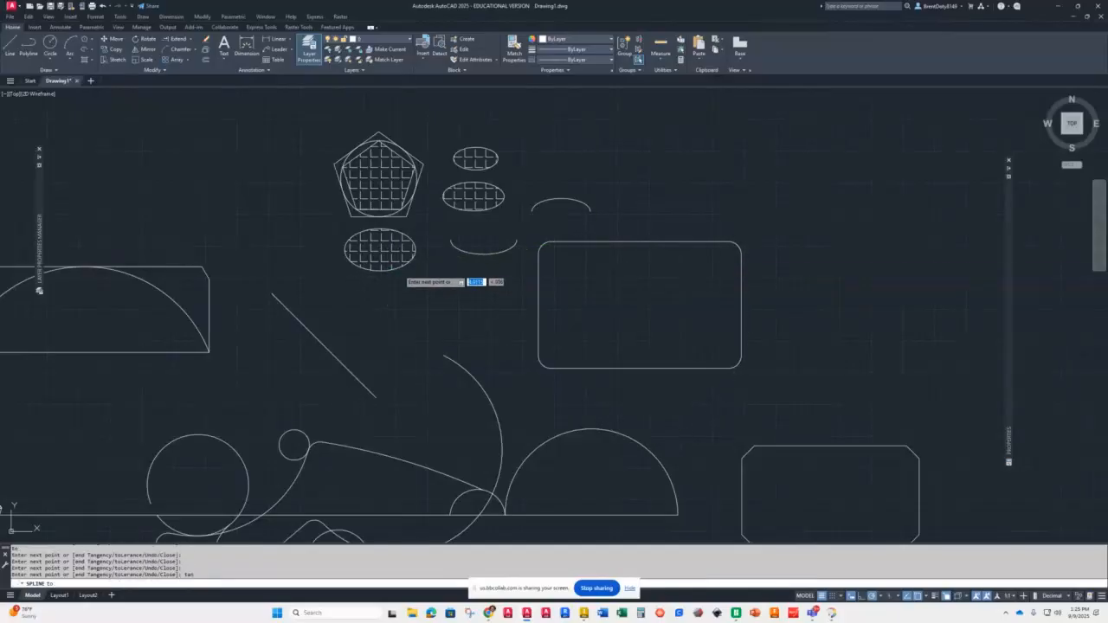
pyautogui.click(398, 274)
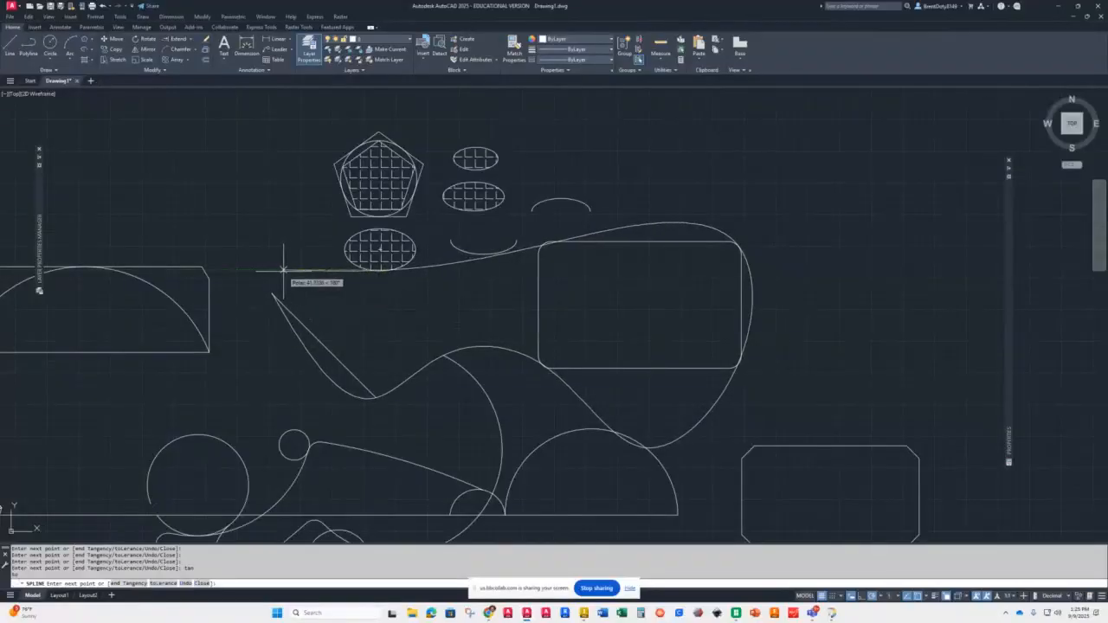
pyautogui.write('c')
pyautogui.press('Return')
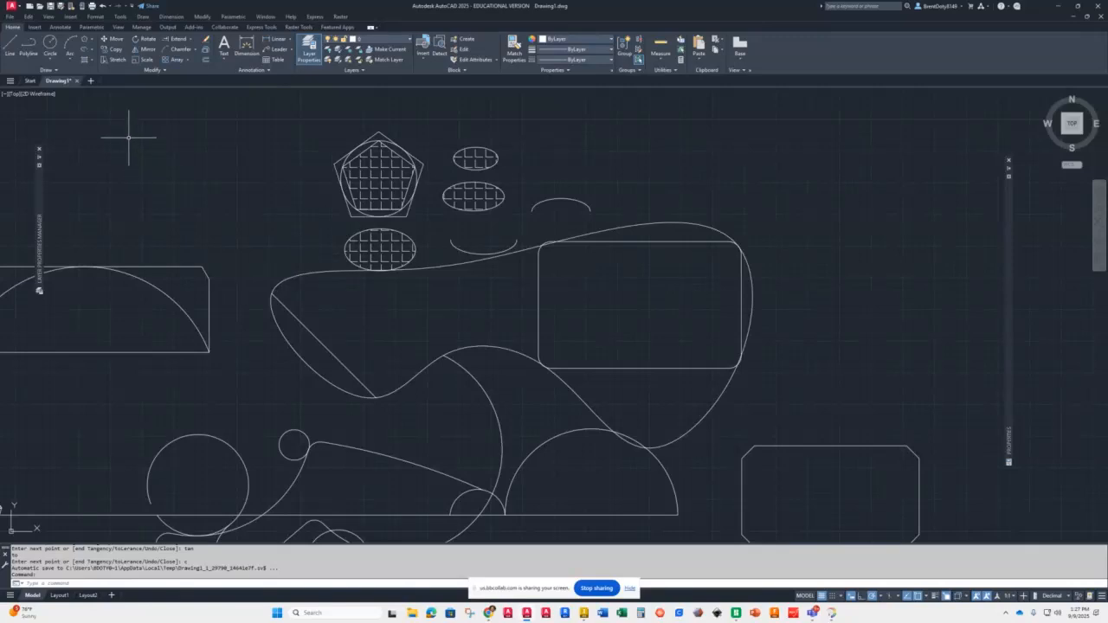
# Step: Draw a fan of construction lines radiating through a common point at various angles
pyautogui.click(53, 70)
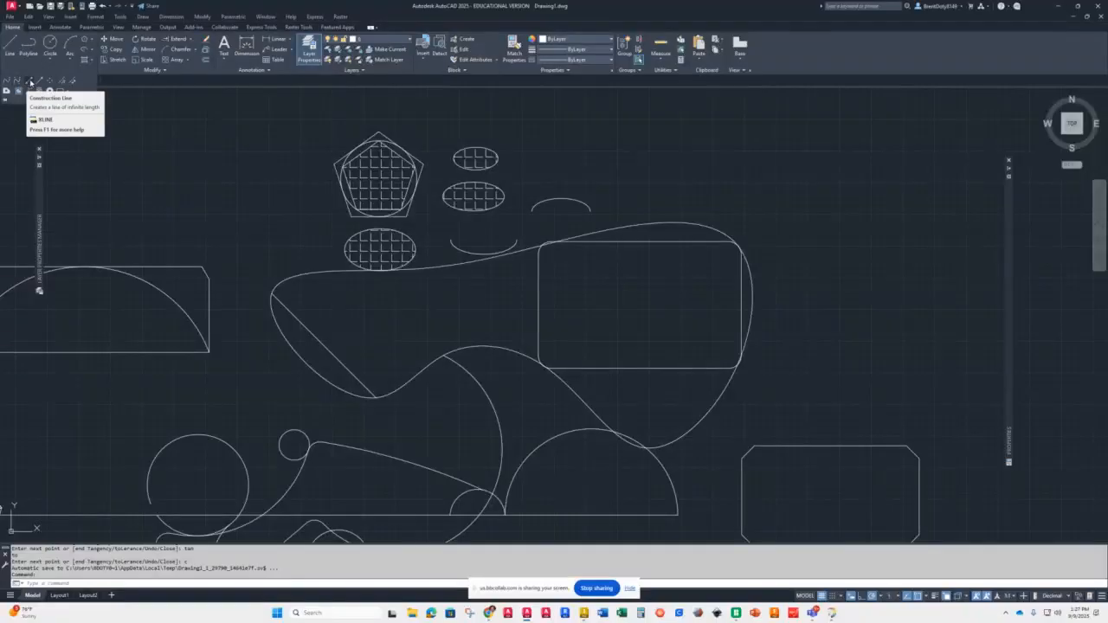
pyautogui.click(28, 80)
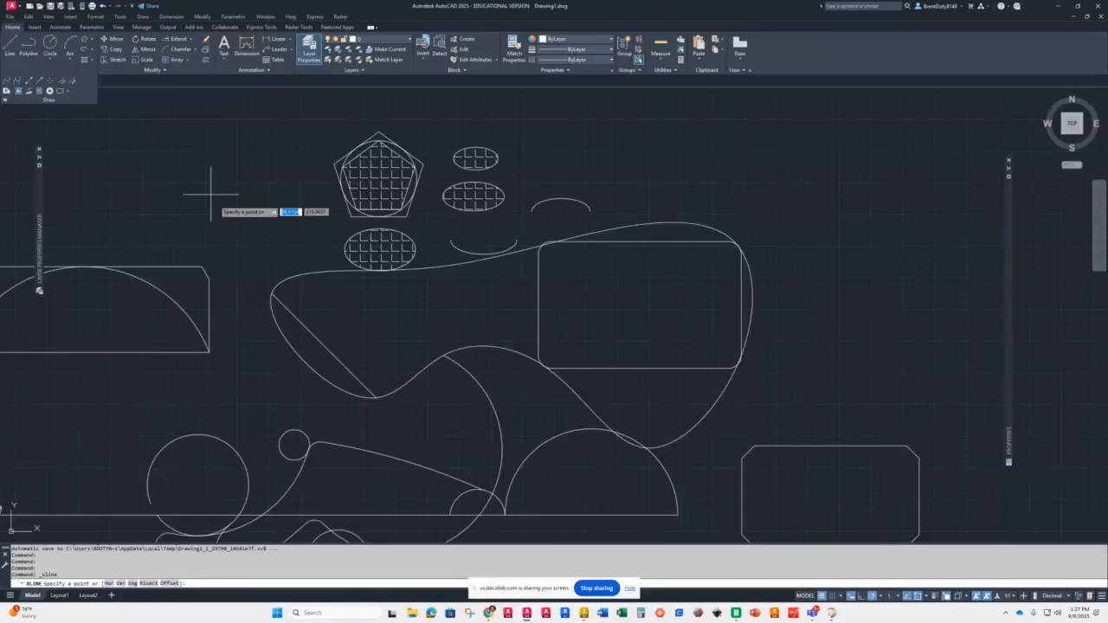
pyautogui.scroll(-8, 770, 352)
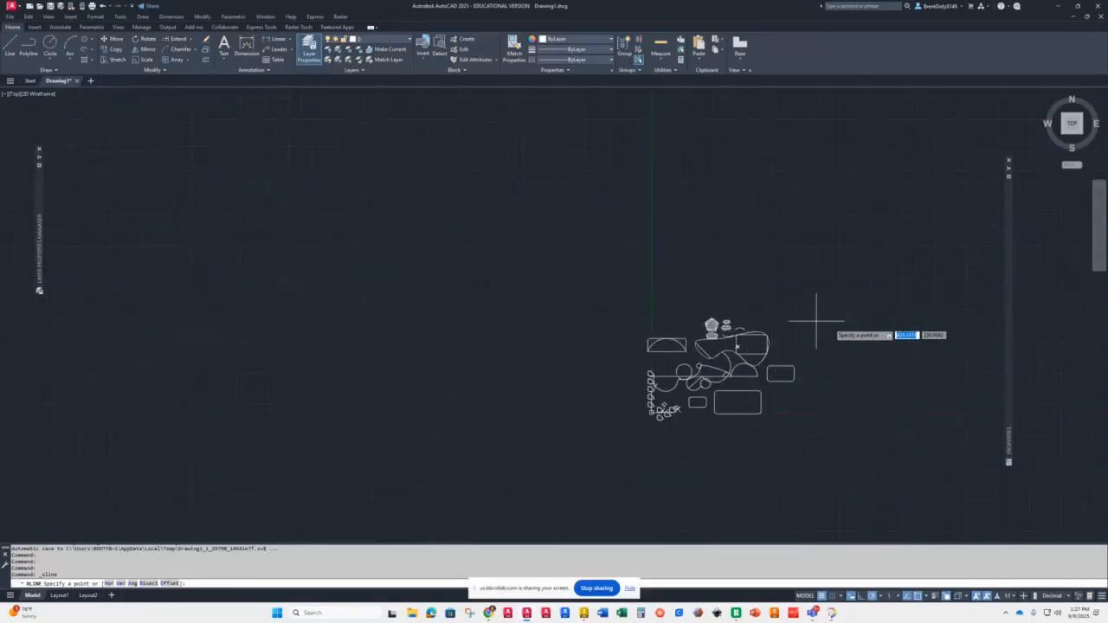
pyautogui.click(446, 255)
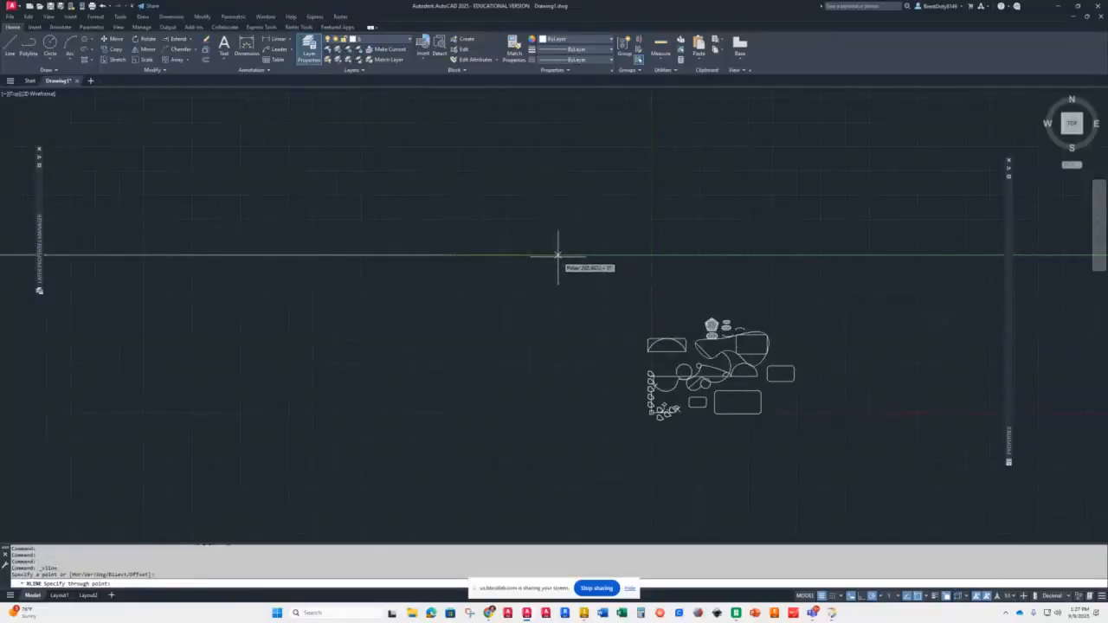
pyautogui.click(489, 255)
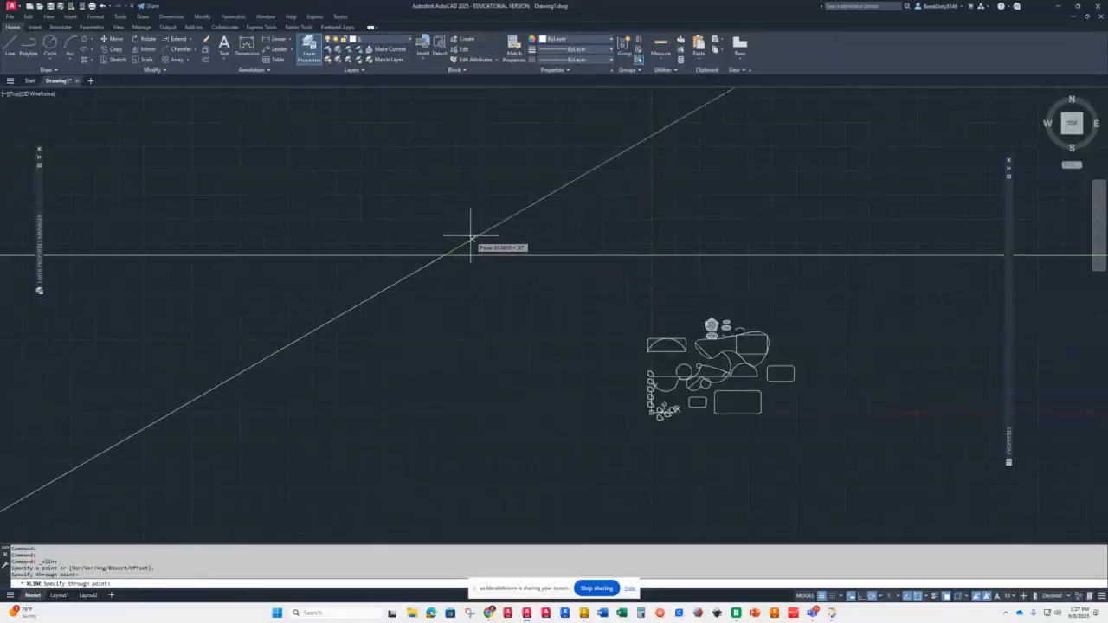
pyautogui.click(461, 245)
pyautogui.click(452, 224)
pyautogui.click(446, 226)
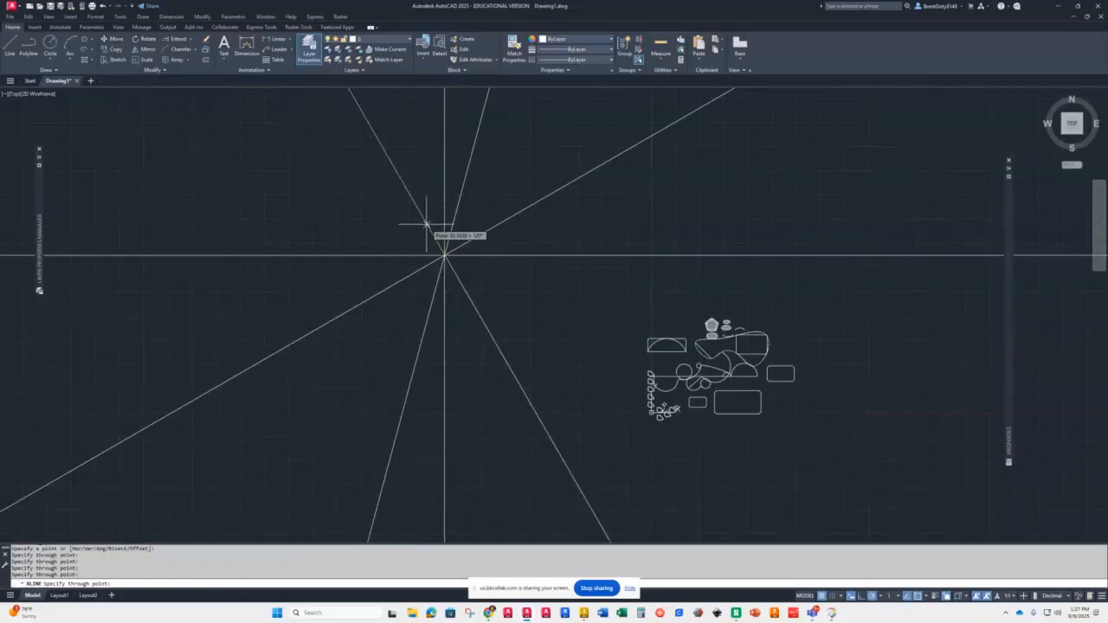
pyautogui.click(429, 230)
pyautogui.click(407, 235)
pyautogui.click(386, 271)
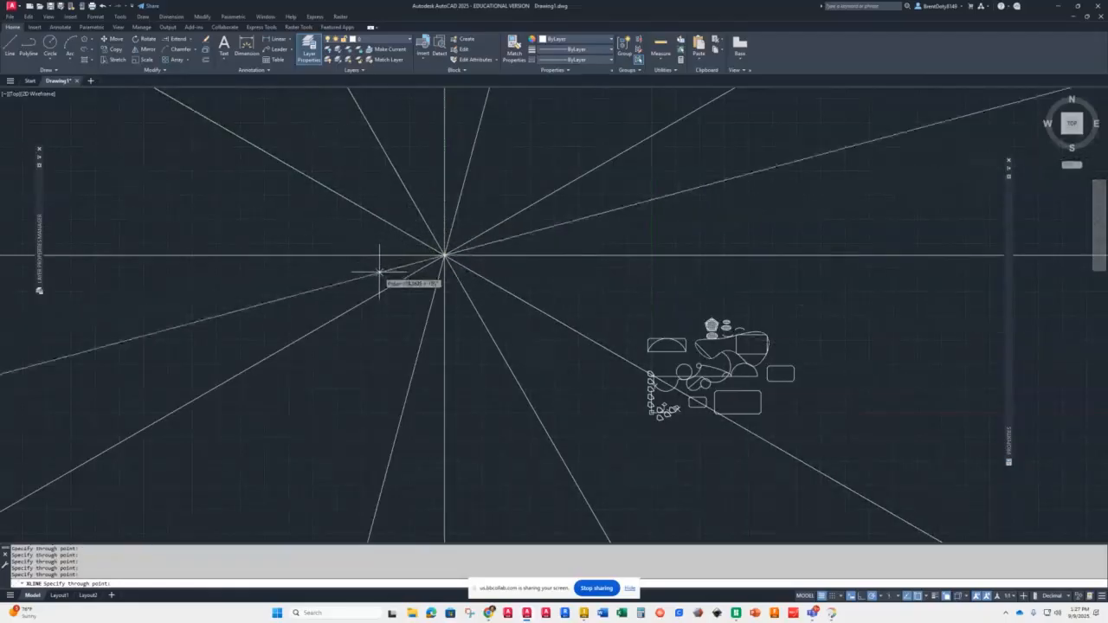
pyautogui.click(519, 329)
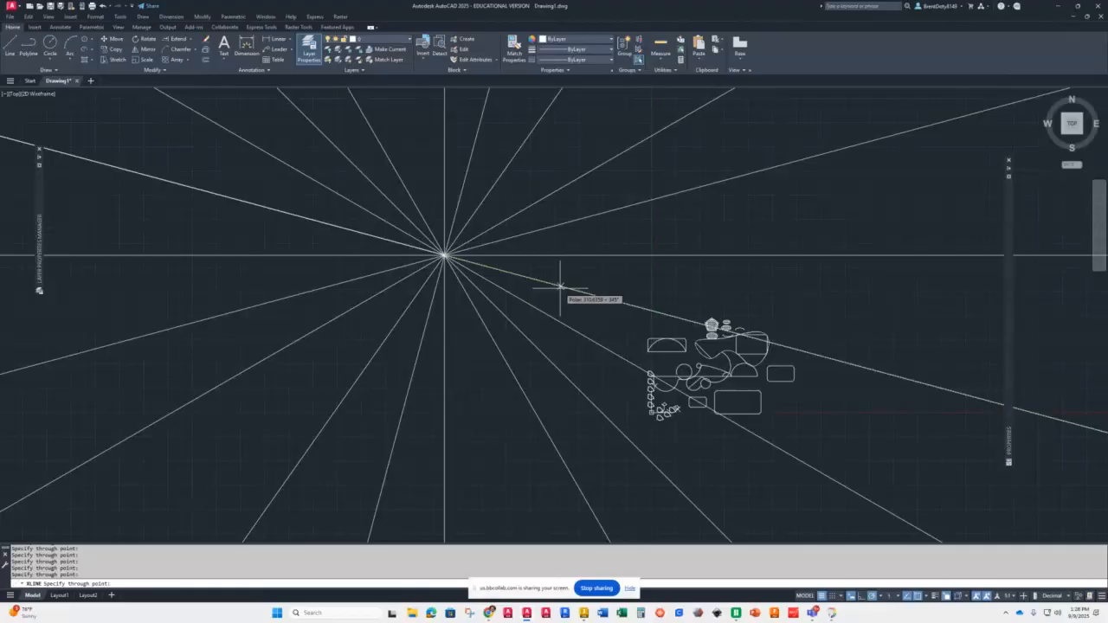
pyautogui.click(560, 287)
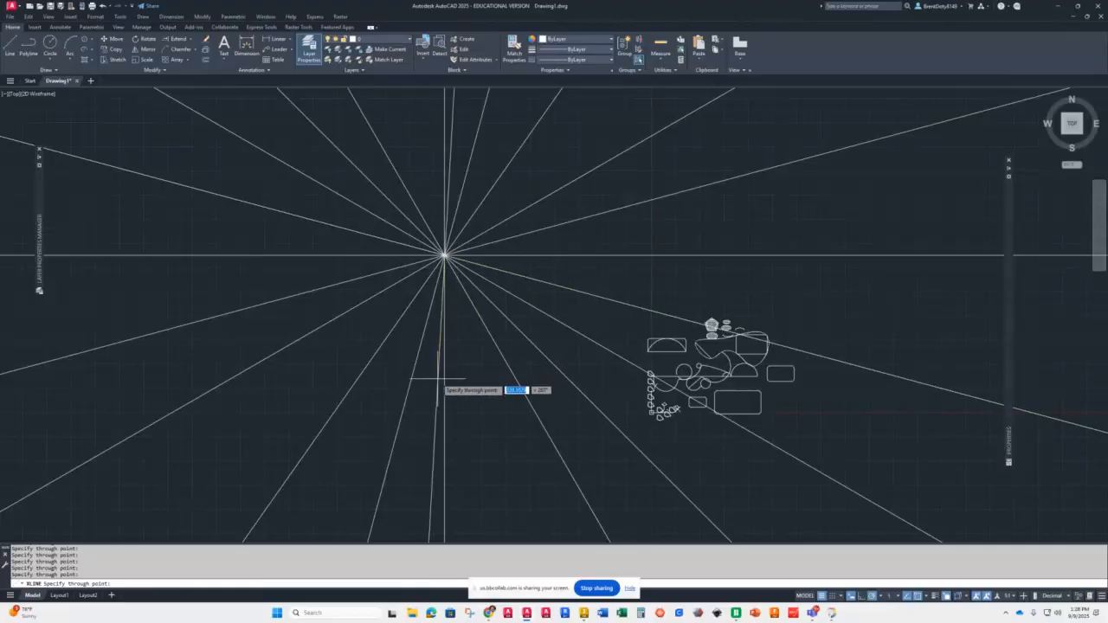
pyautogui.press('Return')
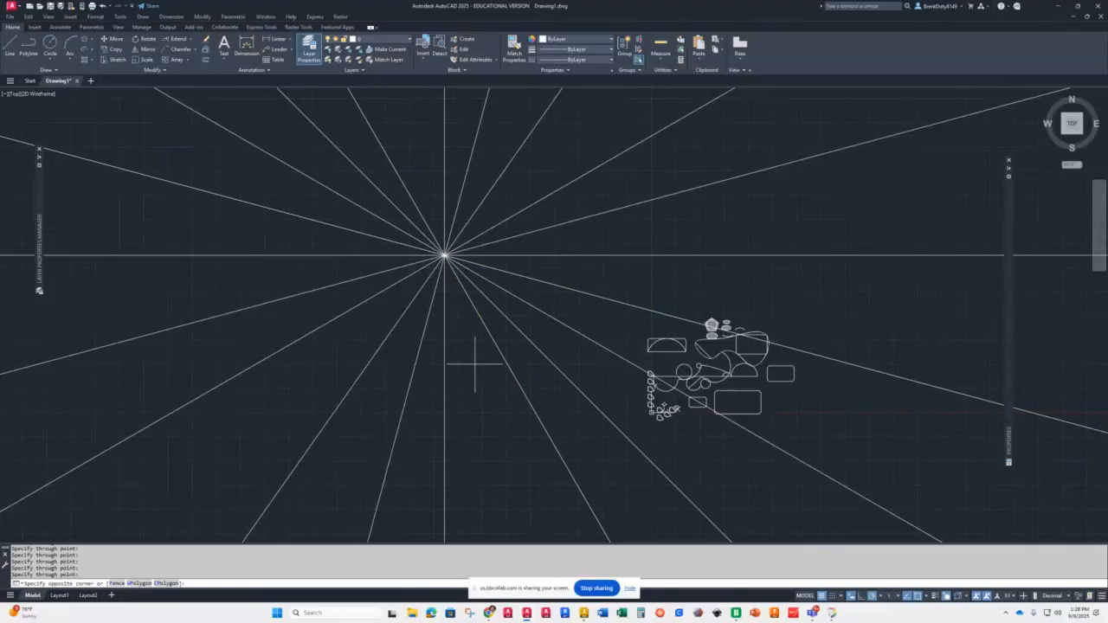
# Step: Erase all the construction lines
pyautogui.click(472, 367)
pyautogui.click(404, 194)
pyautogui.press('Delete')
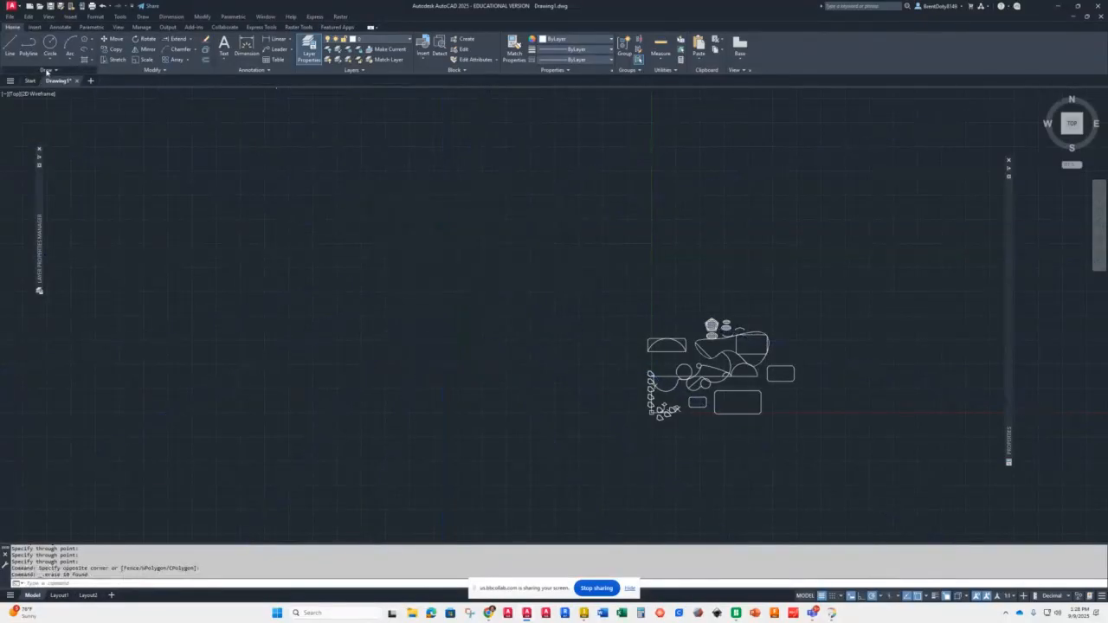
# Step: Draw a set of rays from one start point, fanning out in several directions
pyautogui.click(47, 71)
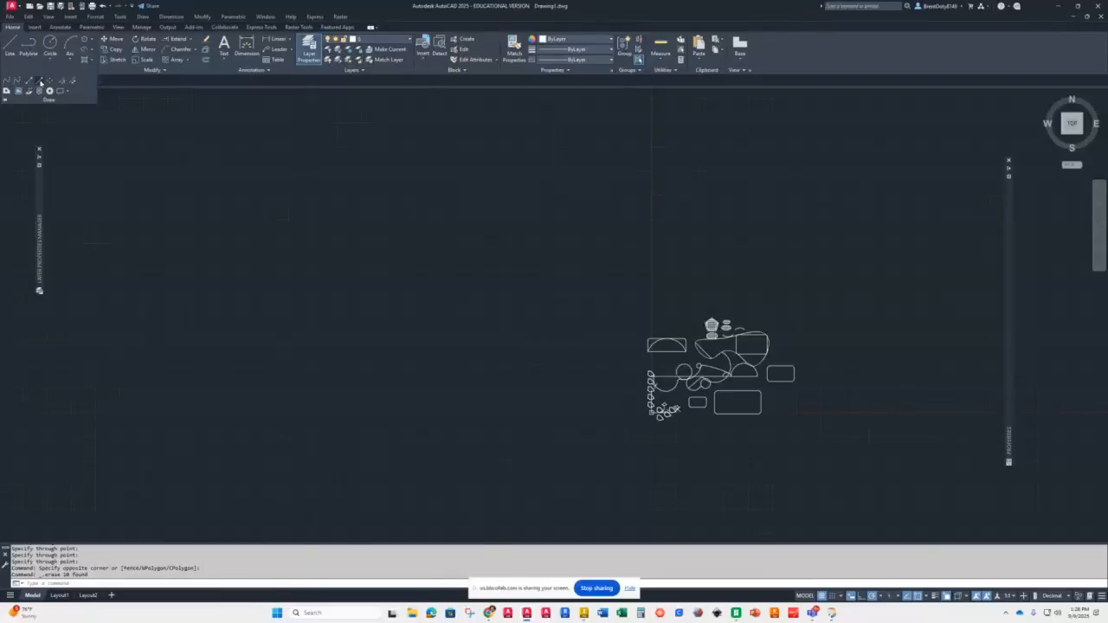
pyautogui.click(40, 81)
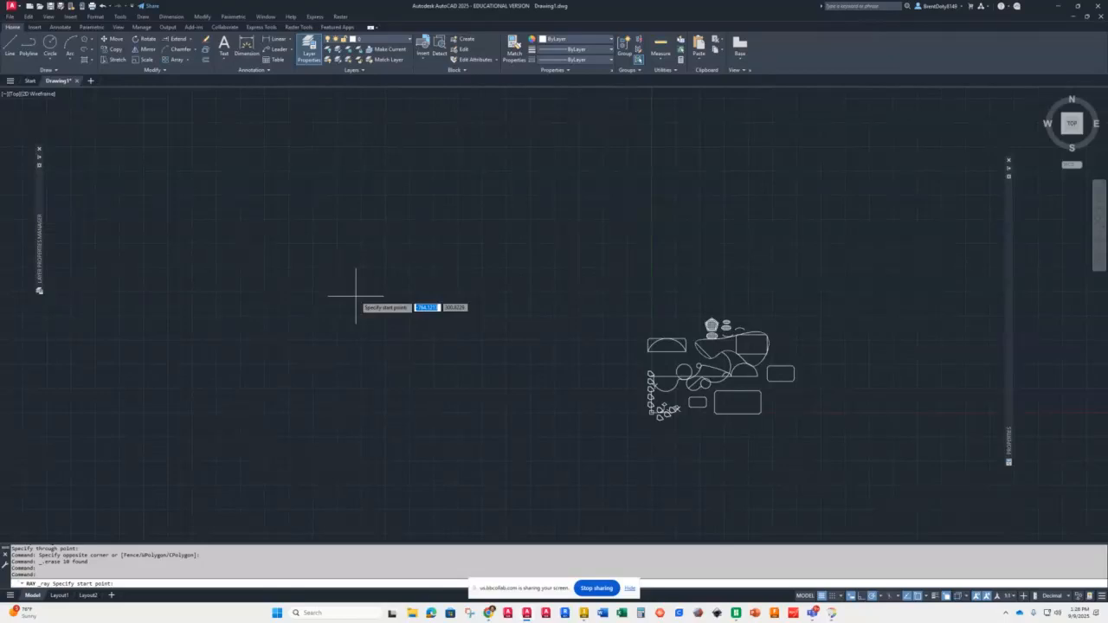
pyautogui.click(350, 309)
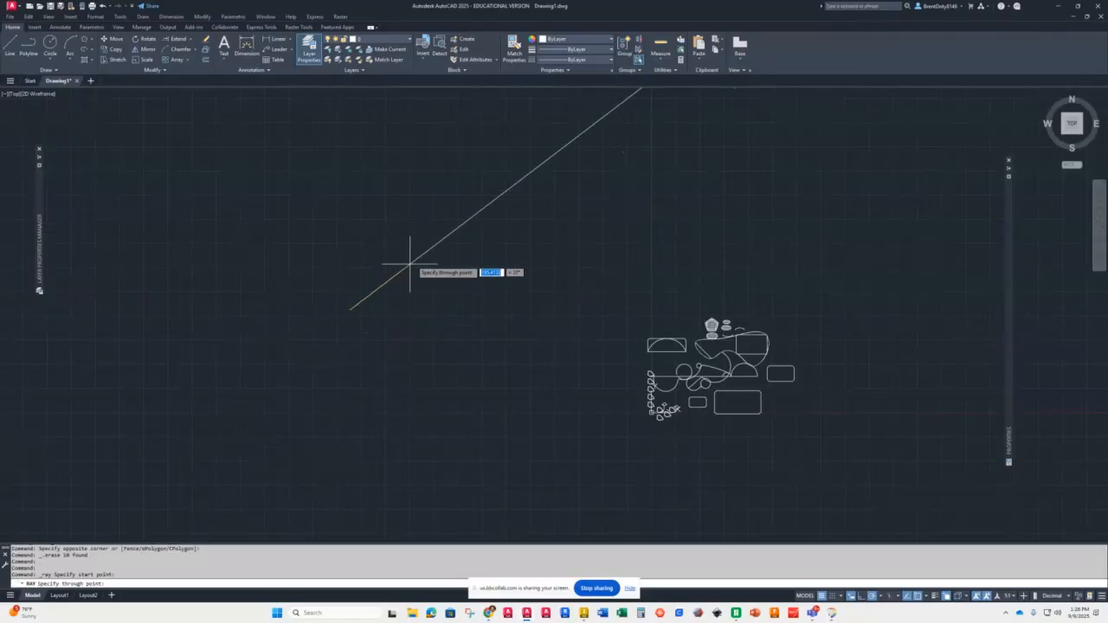
pyautogui.click(452, 238)
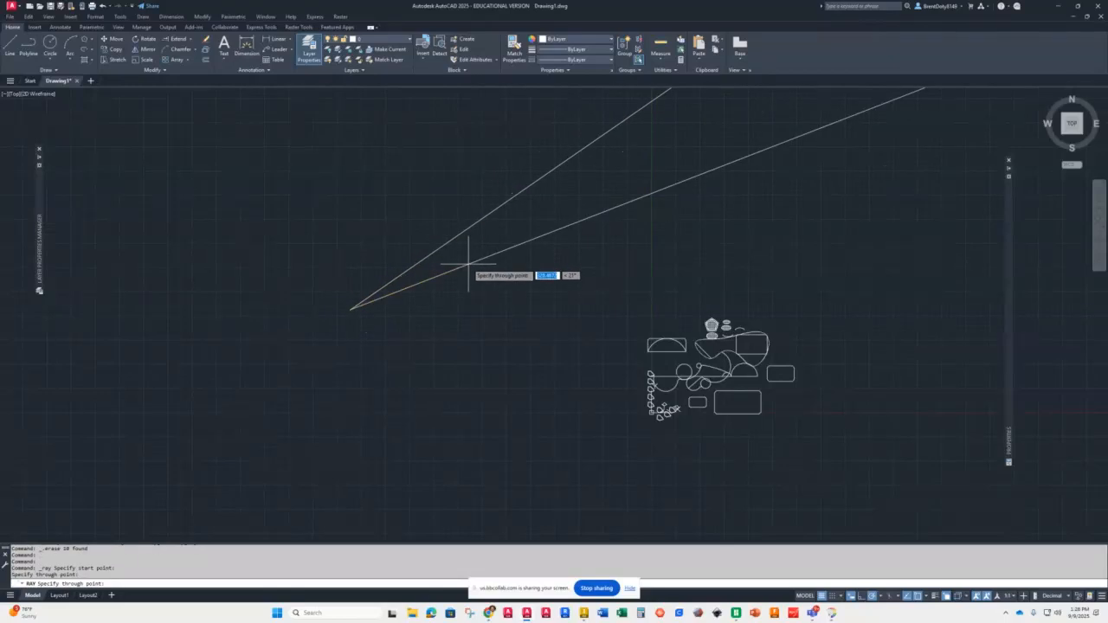
pyautogui.click(467, 263)
pyautogui.click(459, 313)
pyautogui.click(417, 360)
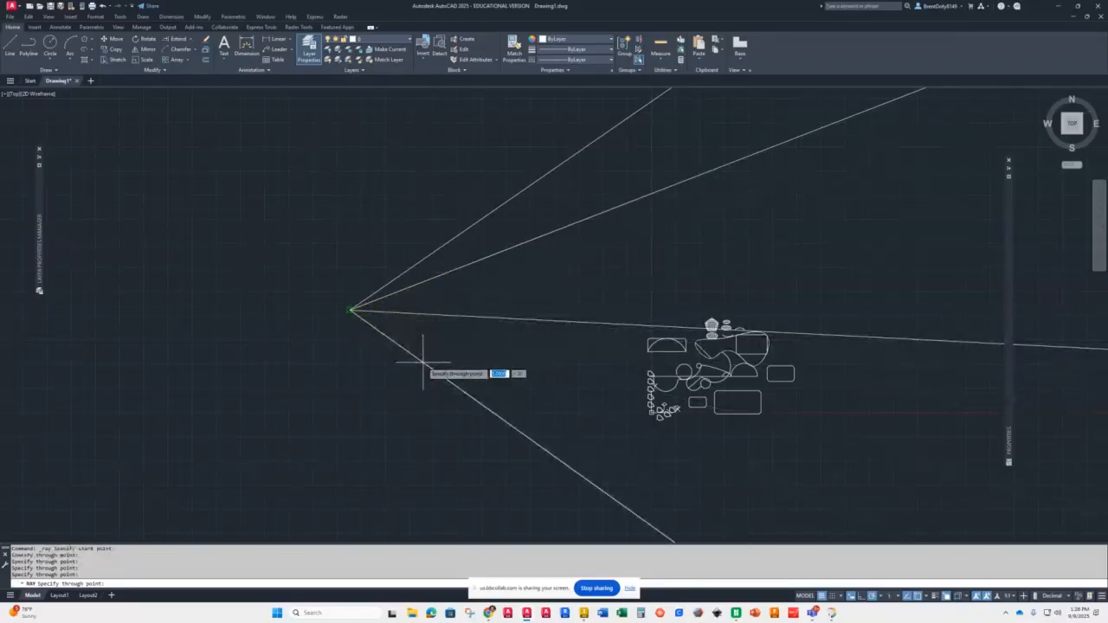
pyautogui.click(369, 385)
pyautogui.click(331, 378)
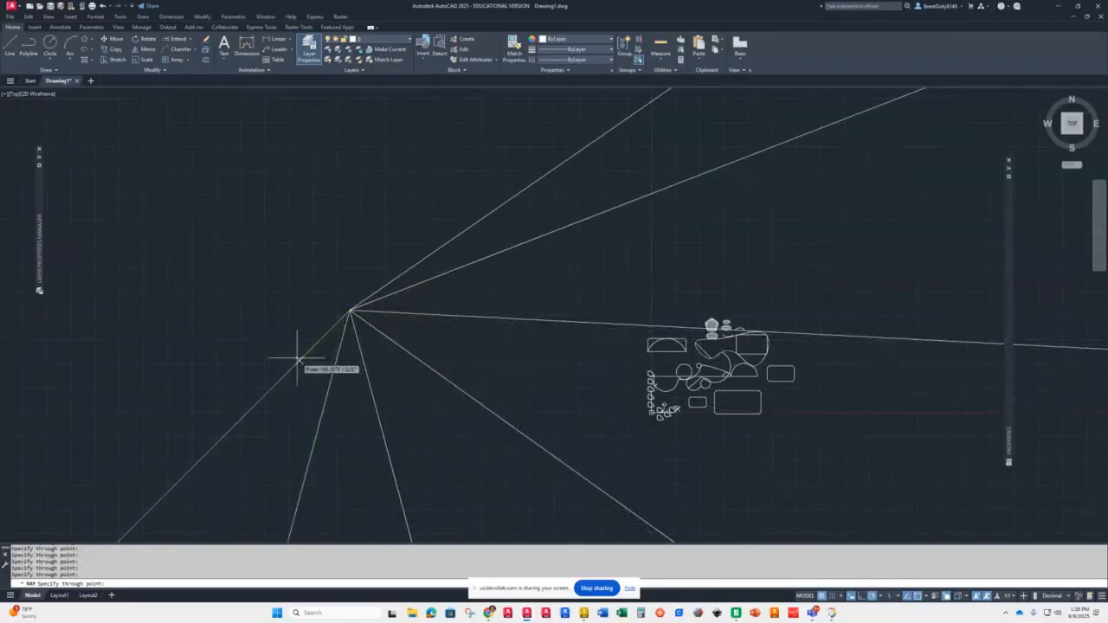
pyautogui.click(297, 358)
pyautogui.press('Return')
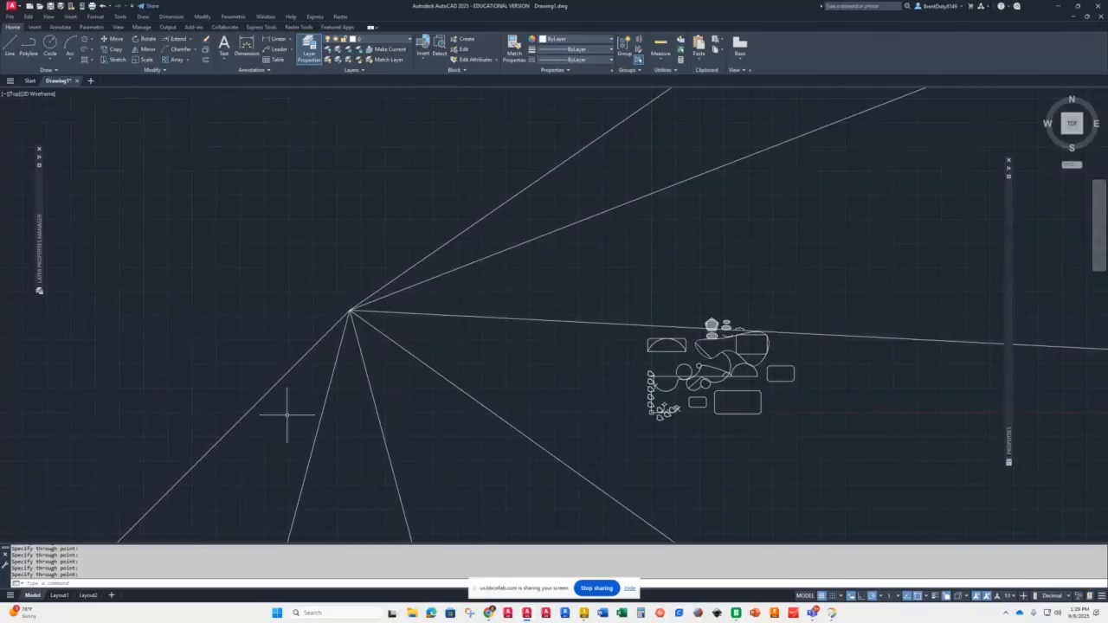
pyautogui.press('Escape')
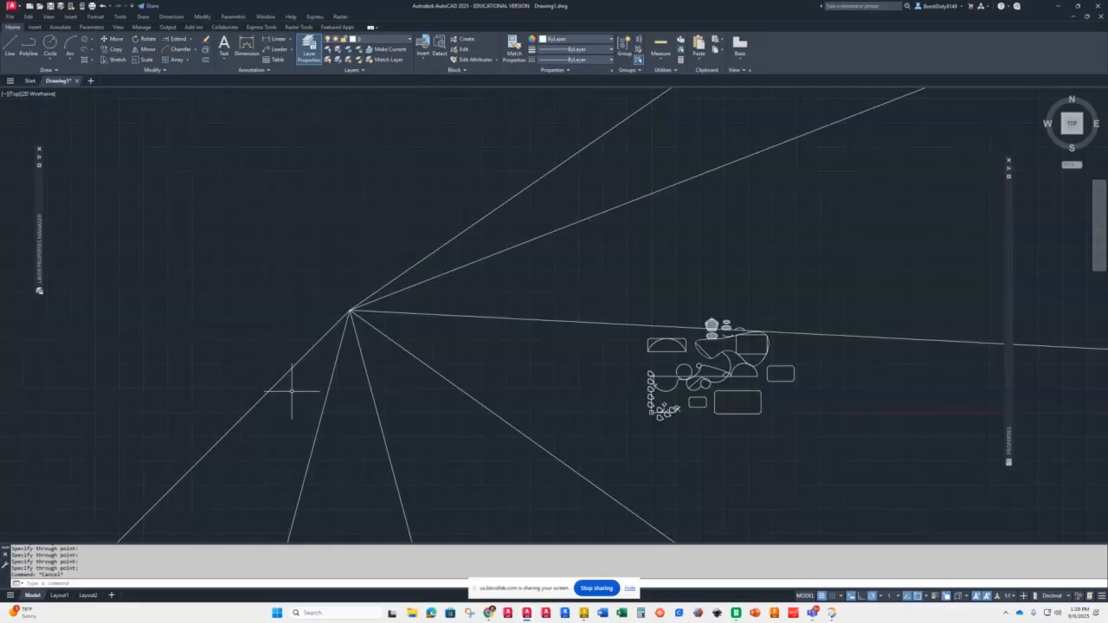
# Step: Erase the rays, then restore them with the OOPS command
pyautogui.click(399, 250)
pyautogui.click(254, 379)
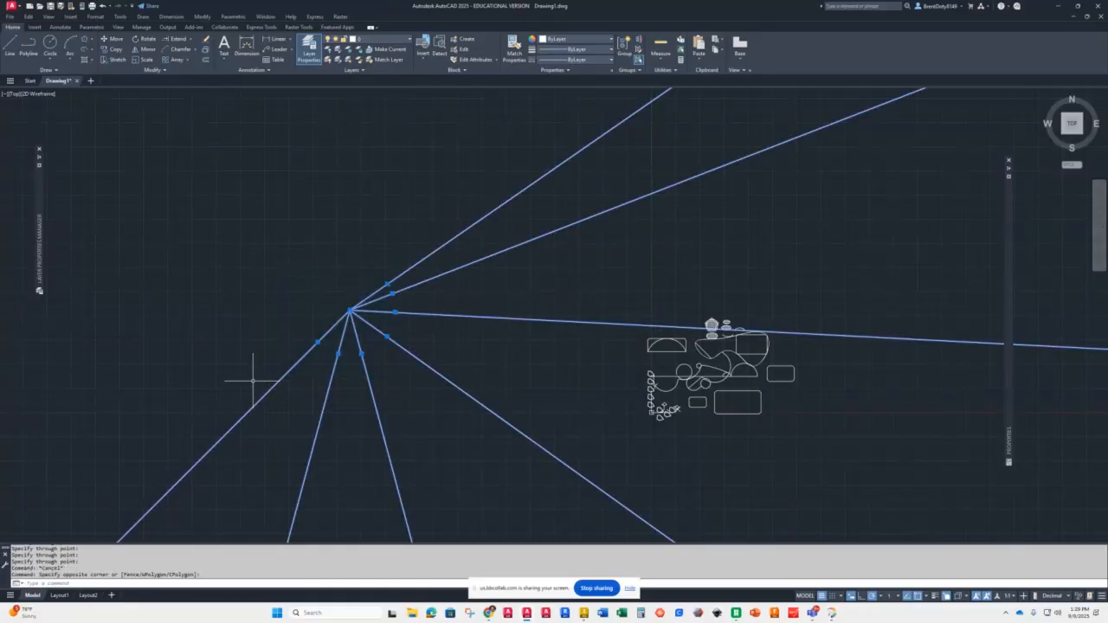
pyautogui.press('Delete')
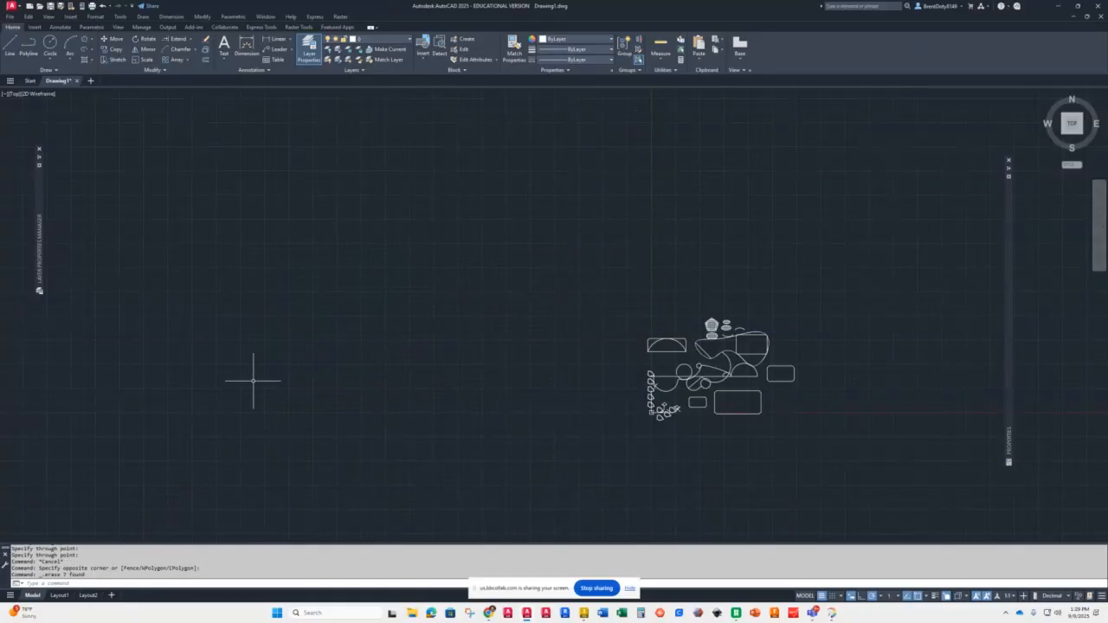
pyautogui.write('oops')
pyautogui.press('Return')
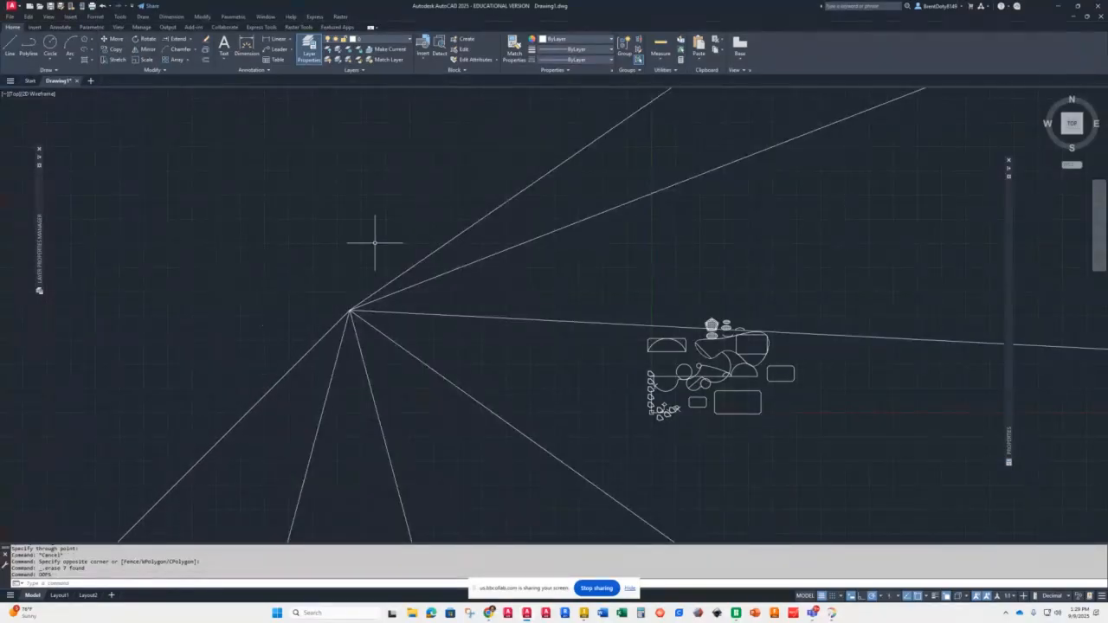
# Step: Erase all the rays again
pyautogui.click(407, 243)
pyautogui.click(269, 376)
pyautogui.press('Delete')
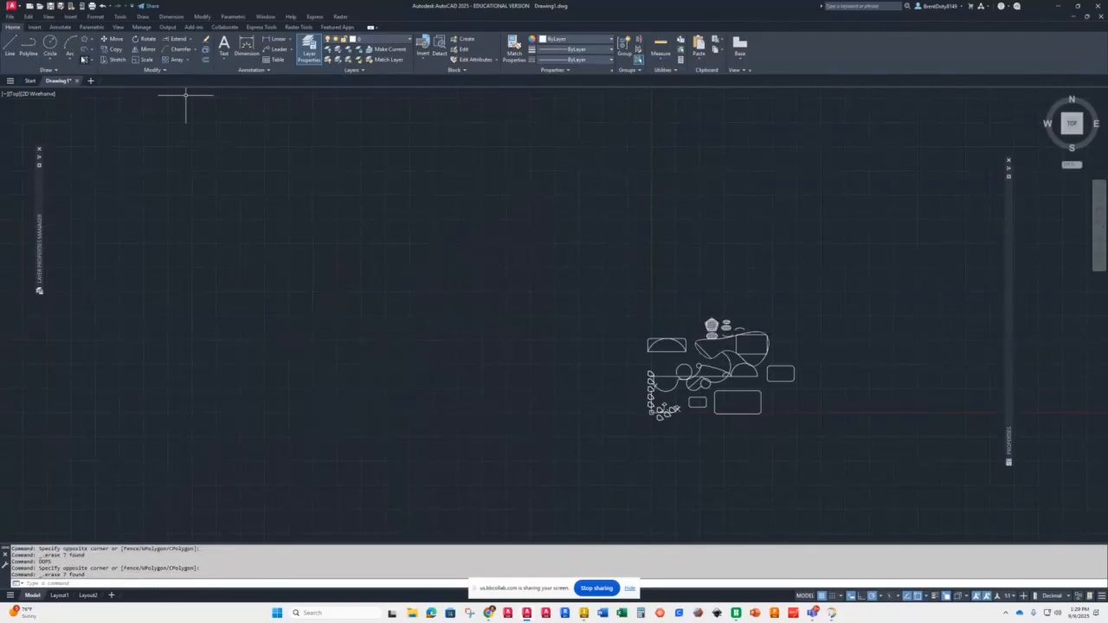
# Step: Divide the large arc inside the chamfered rectangle into 10 segments
pyautogui.click(47, 71)
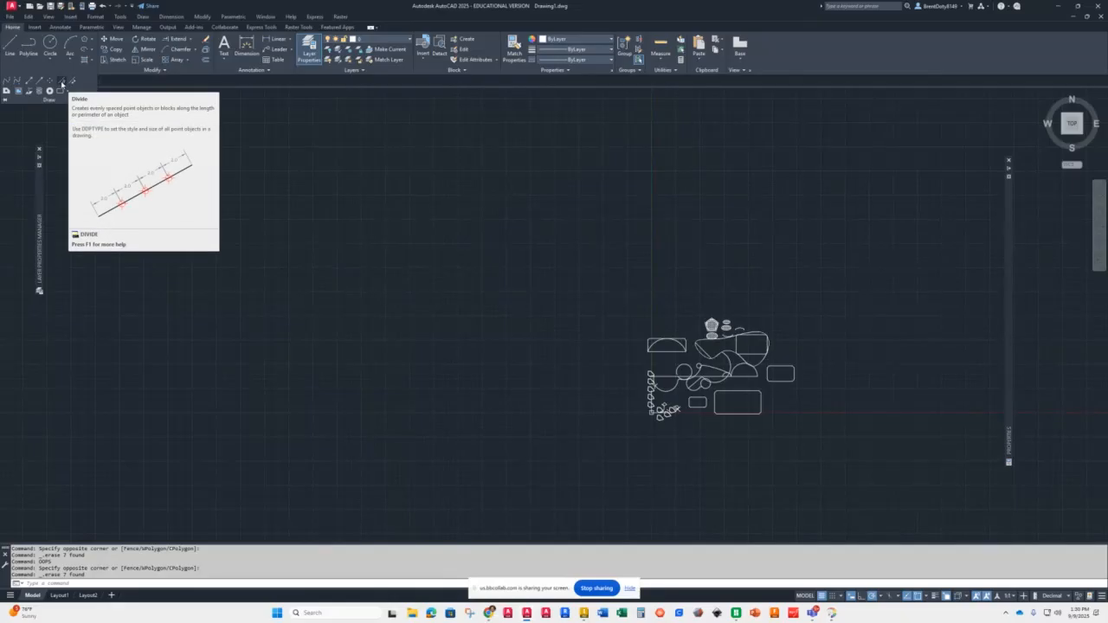
pyautogui.scroll(4, 693, 359)
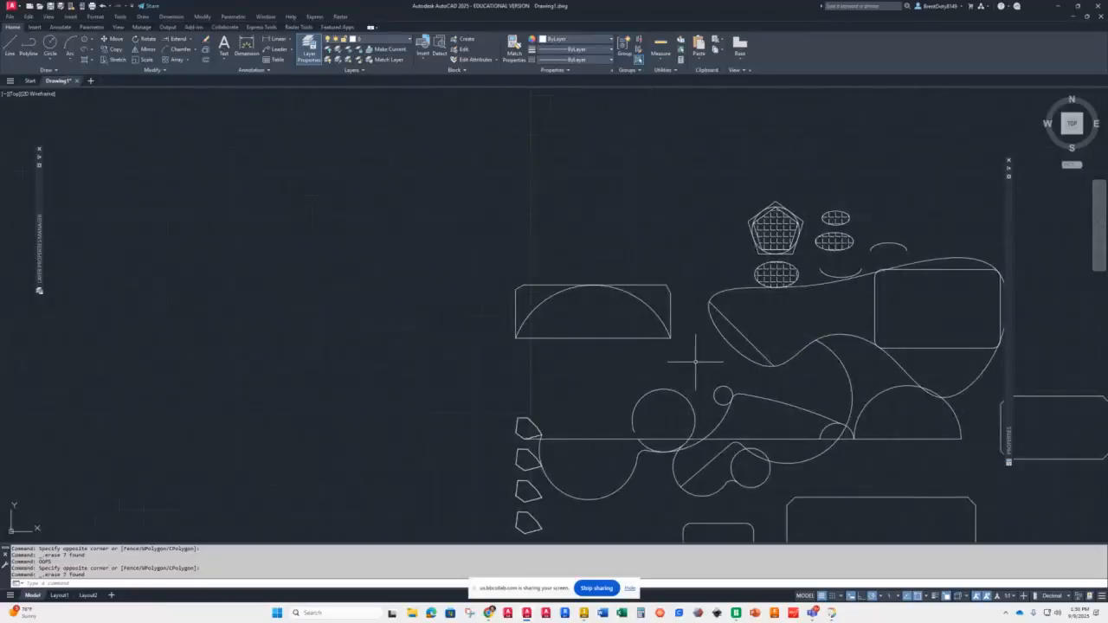
pyautogui.scroll(4, 765, 455)
pyautogui.scroll(-2, 765, 456)
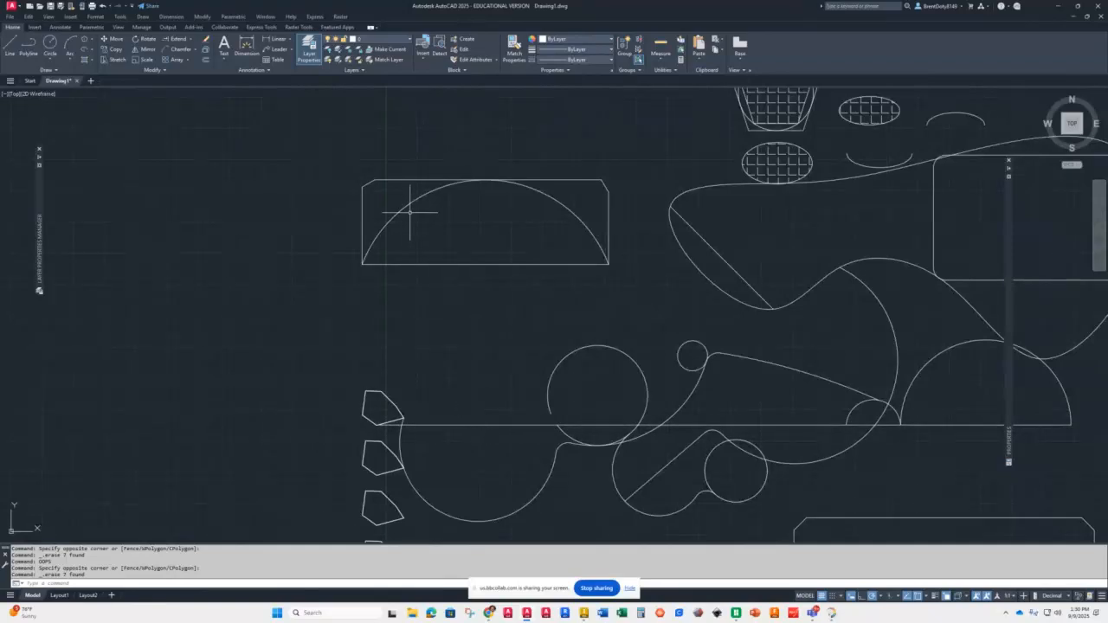
pyautogui.scroll(-4, 465, 171)
pyautogui.scroll(8, 465, 173)
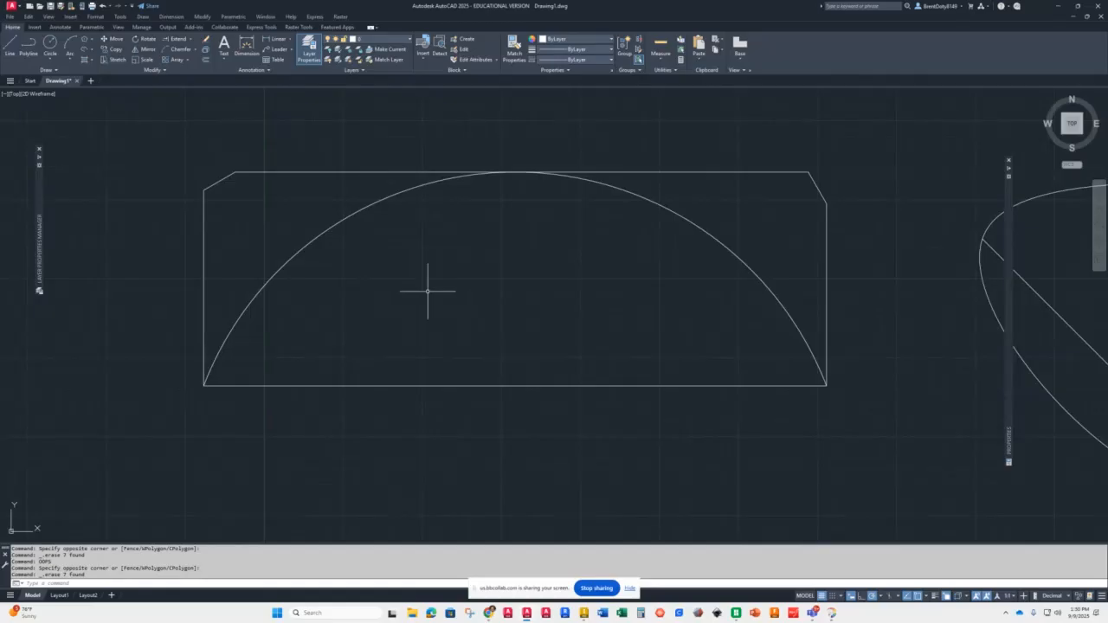
pyautogui.click(47, 69)
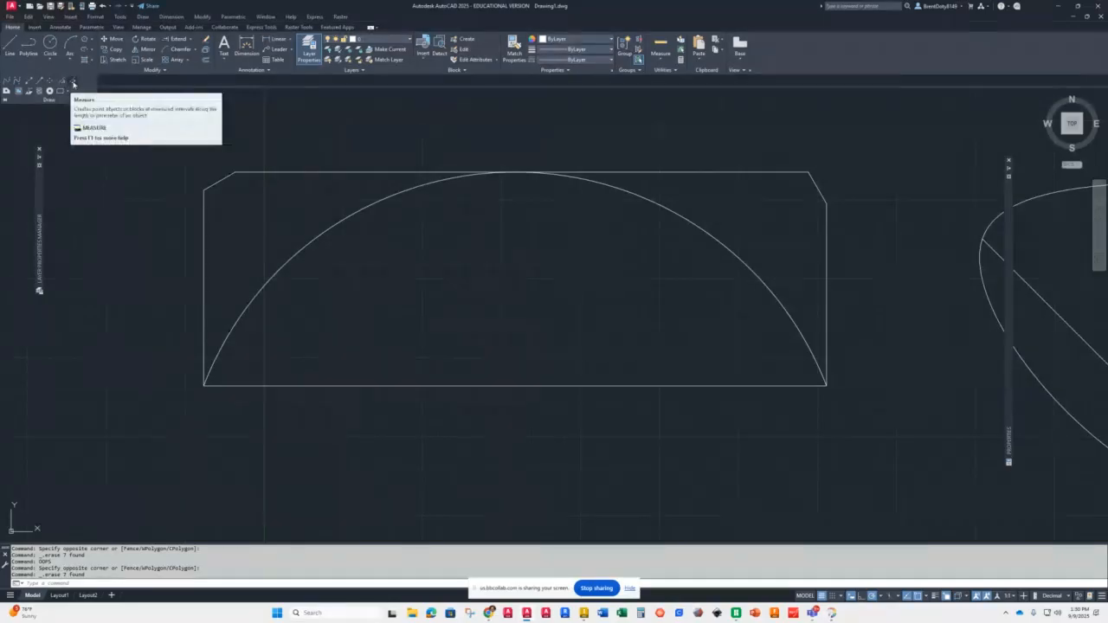
pyautogui.click(60, 82)
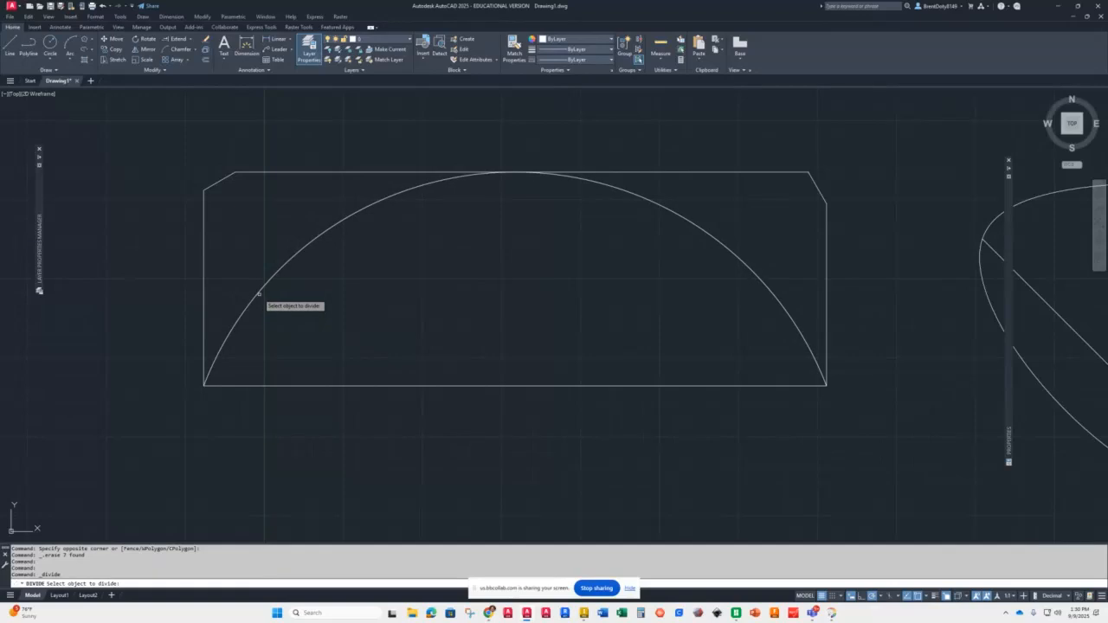
pyautogui.click(255, 294)
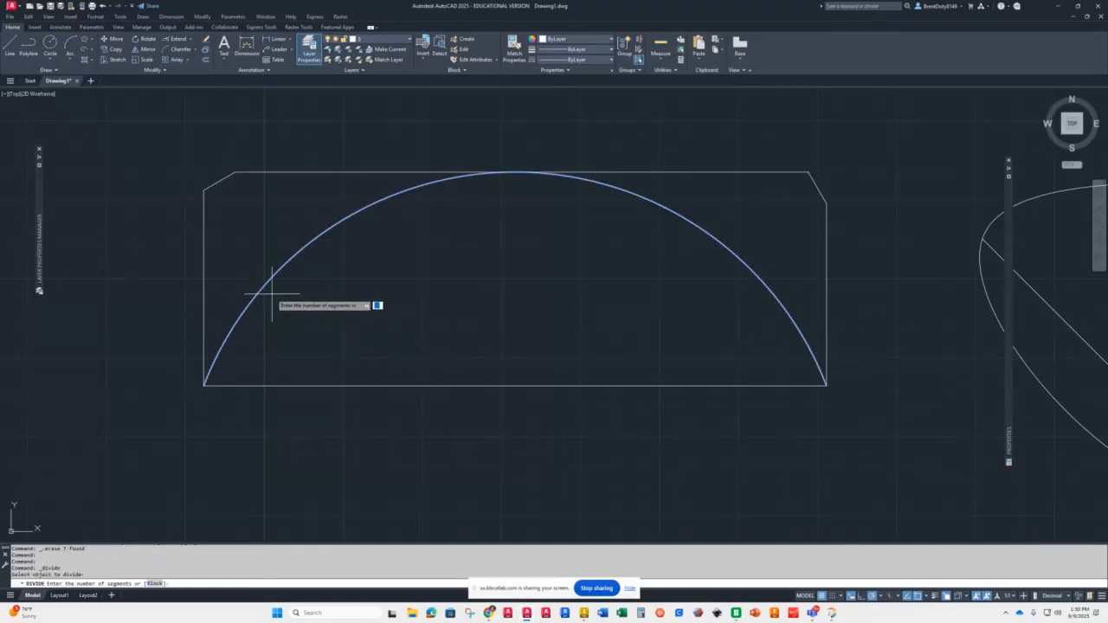
pyautogui.write('6')
pyautogui.press('Return')
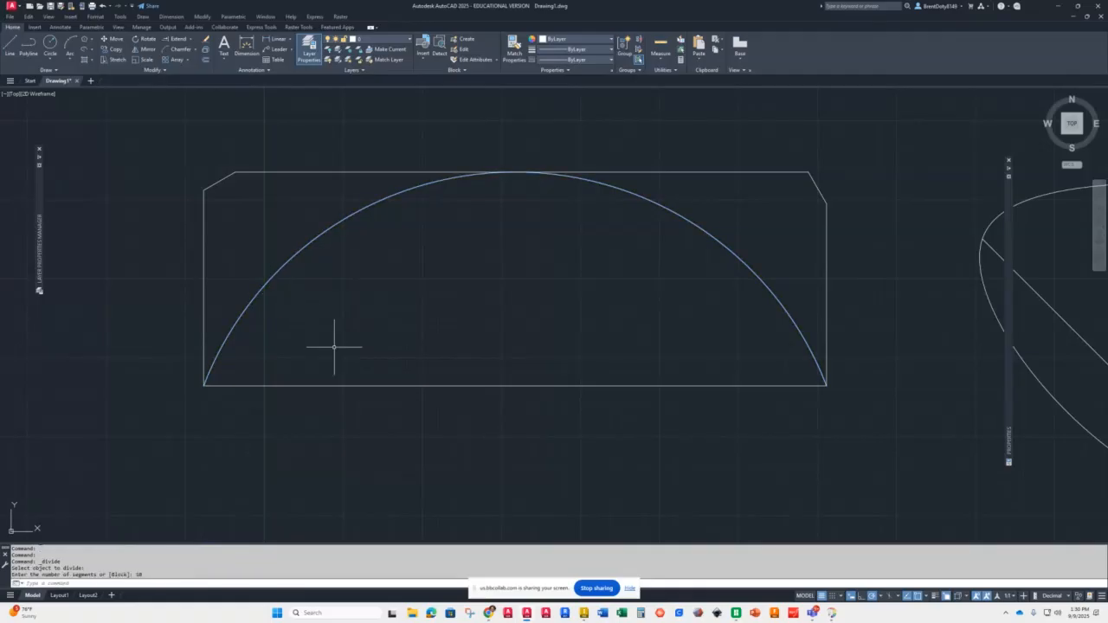
pyautogui.scroll(5, 378, 246)
pyautogui.scroll(-5, 378, 246)
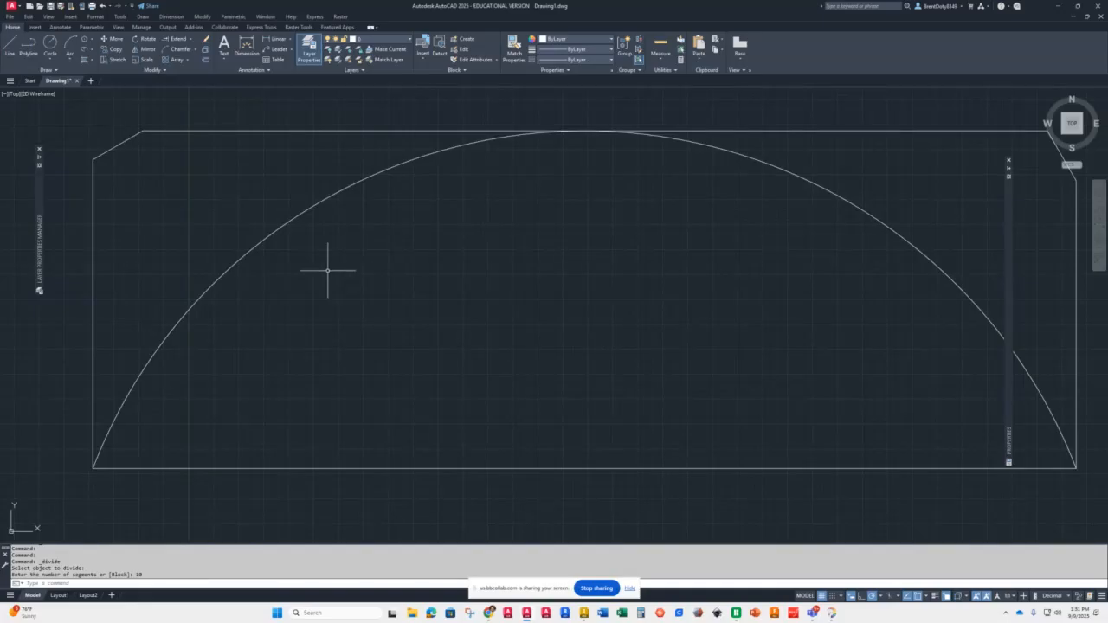
pyautogui.write('po')
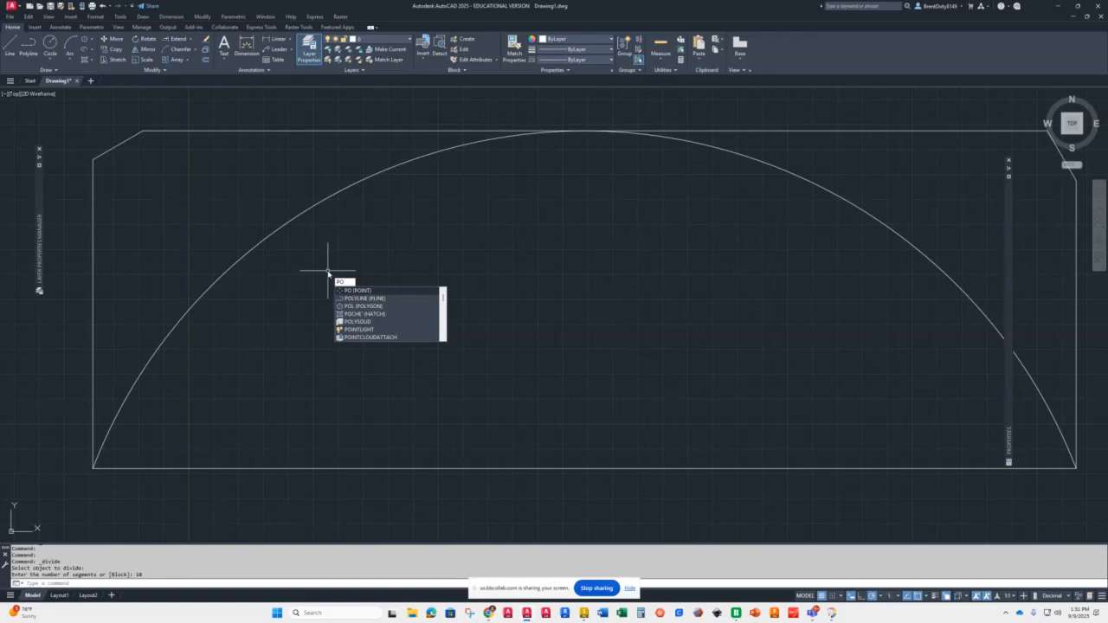
pyautogui.press('BackSpace')
pyautogui.write('s')
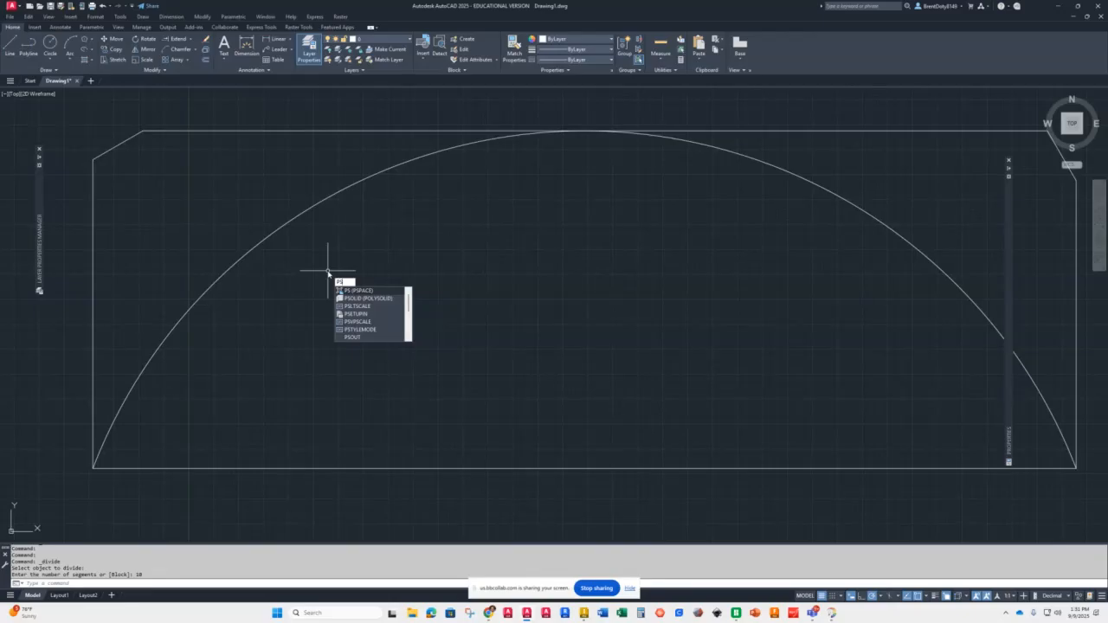
pyautogui.press('Escape')
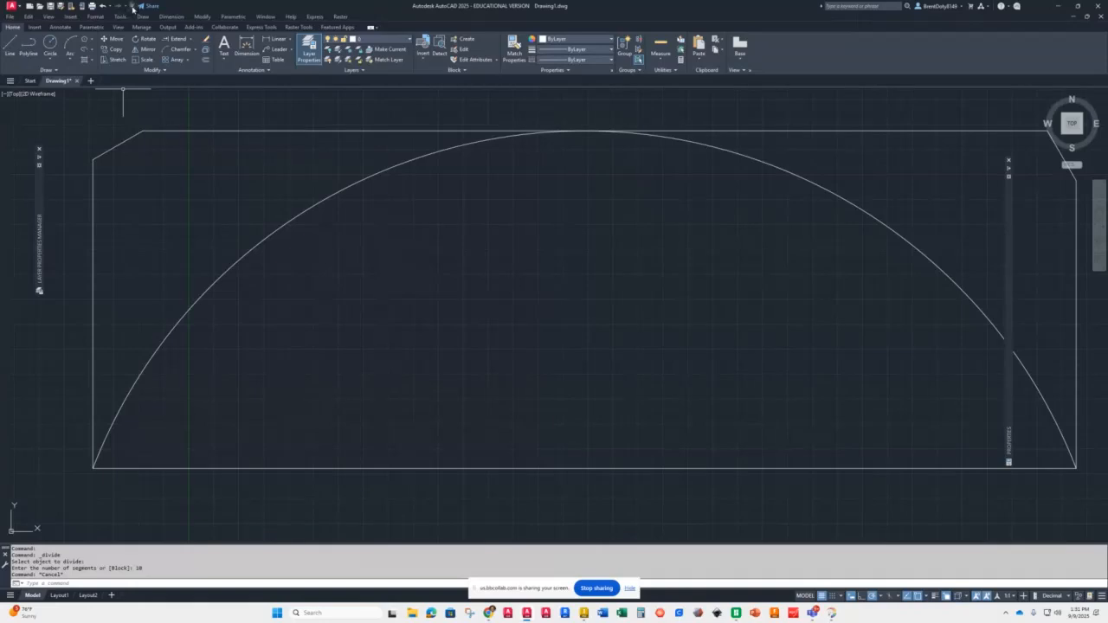
# Step: Hide the menu bar and then show it again
pyautogui.click(133, 7)
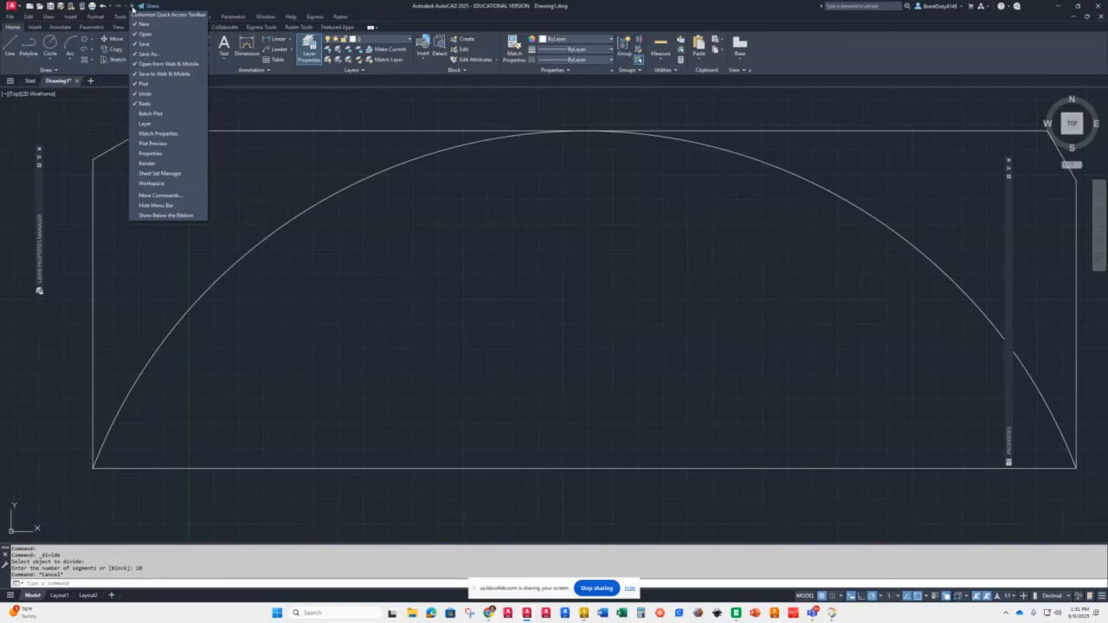
pyautogui.click(156, 207)
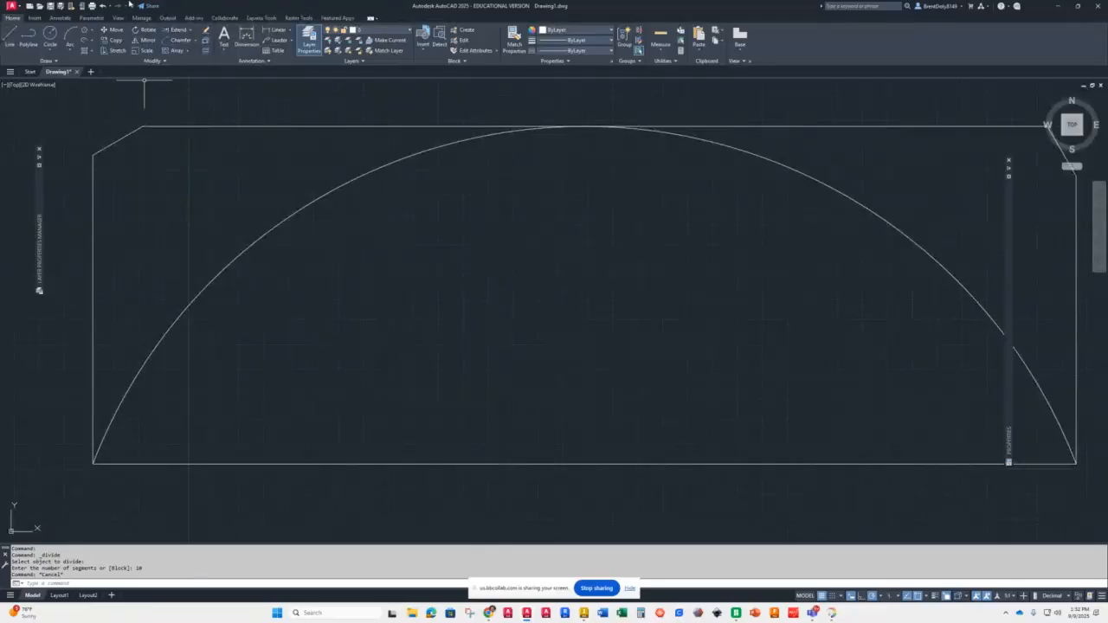
pyautogui.click(131, 6)
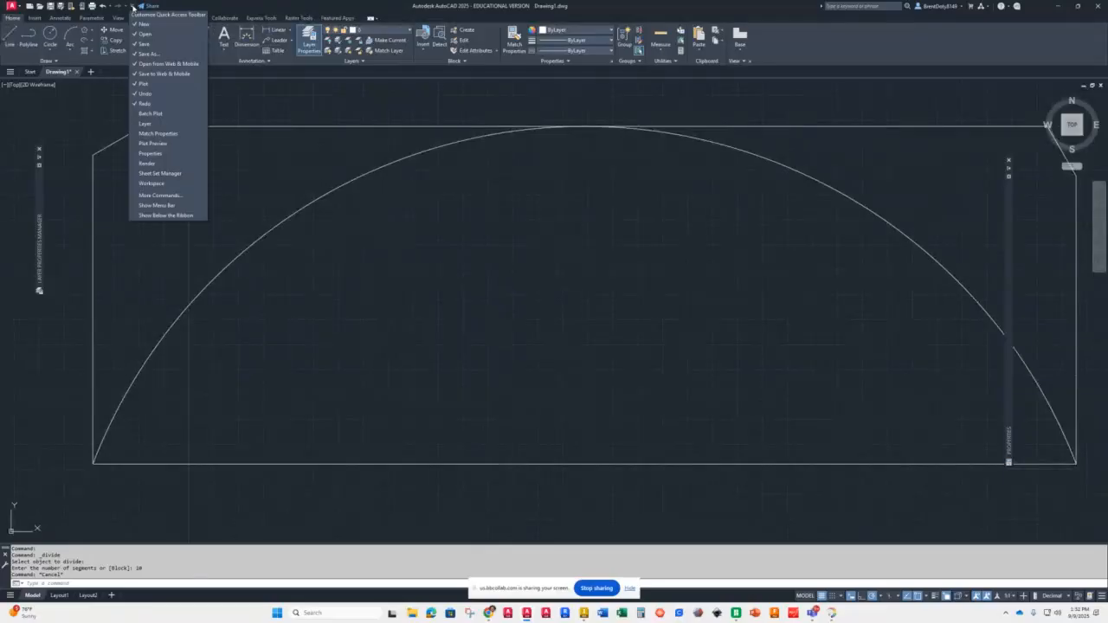
pyautogui.click(152, 205)
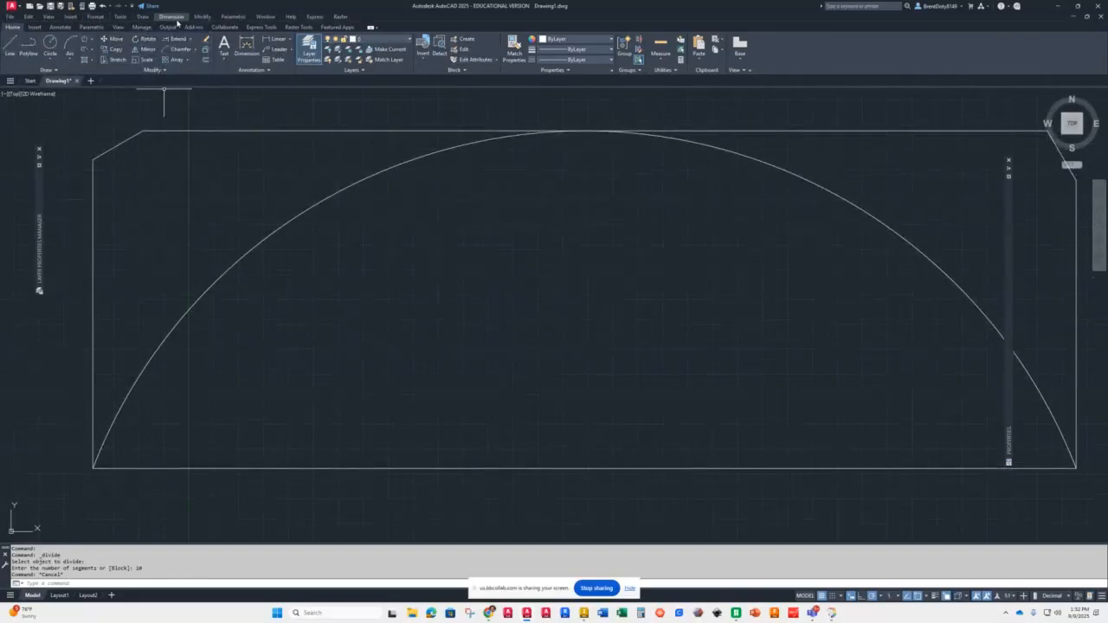
# Step: Change the point style to the X-shaped marker so division points are displayed
pyautogui.click(88, 17)
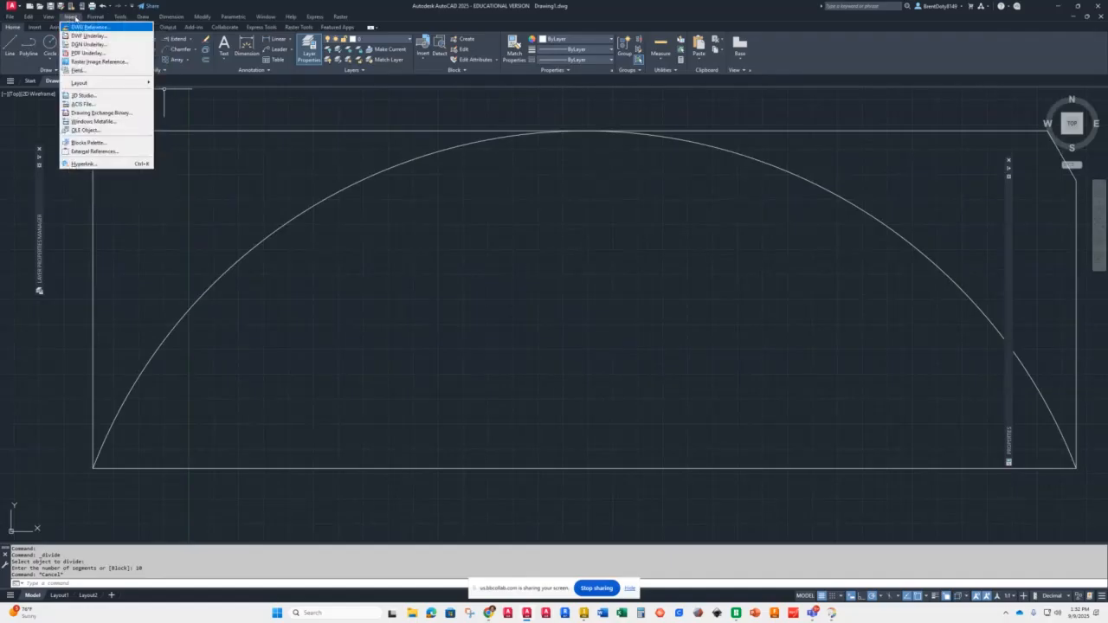
pyautogui.click(107, 17)
pyautogui.click(120, 17)
pyautogui.moveTo(96, 18)
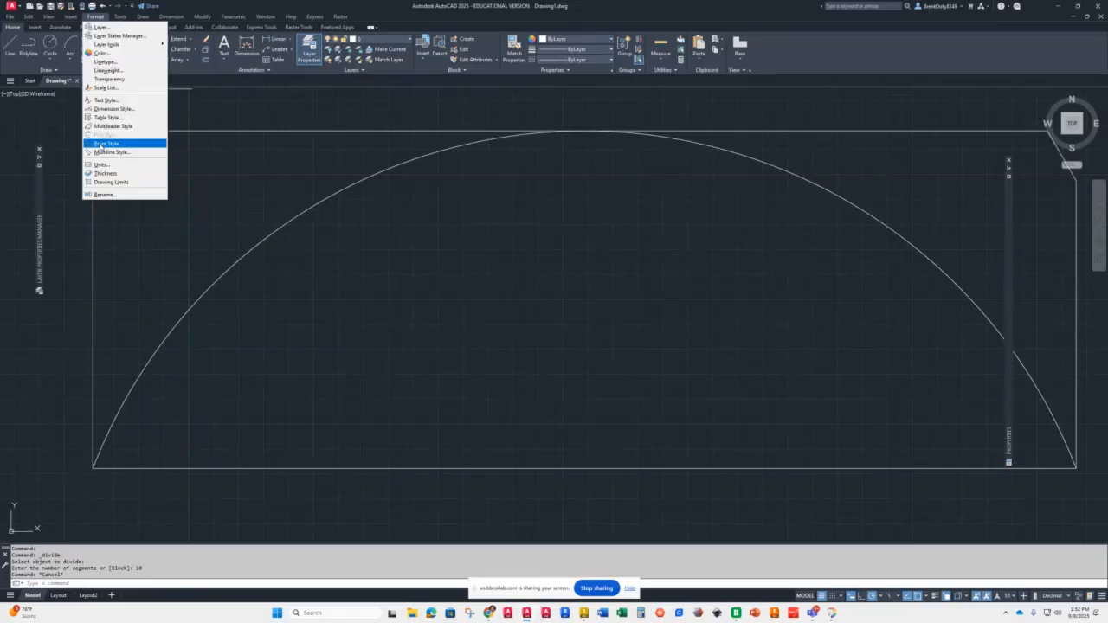
pyautogui.click(104, 144)
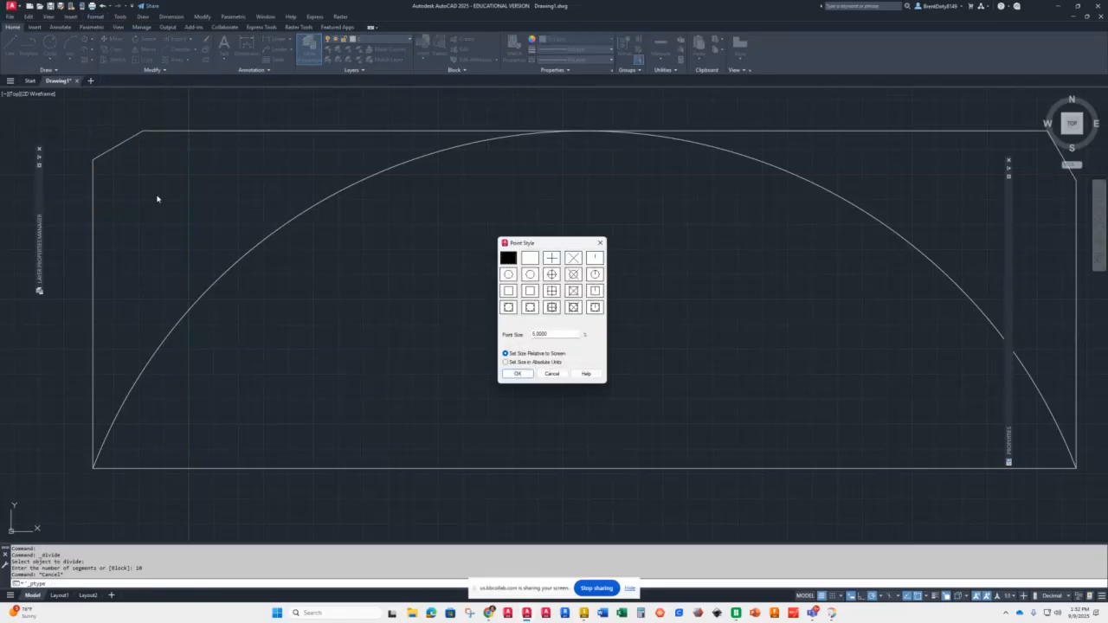
pyautogui.click(573, 258)
pyautogui.click(518, 374)
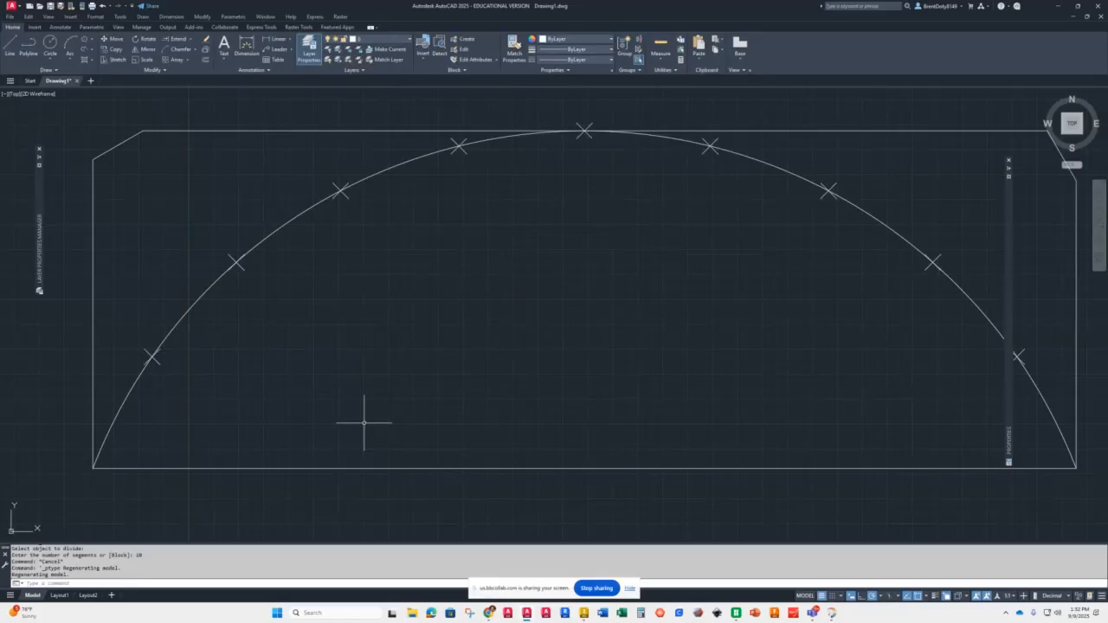
# Step: Draw rays from the midpoint of the rectangle's bottom edge through the two lowest division points on the arc, using Node snap
pyautogui.scroll(-2, 416, 391)
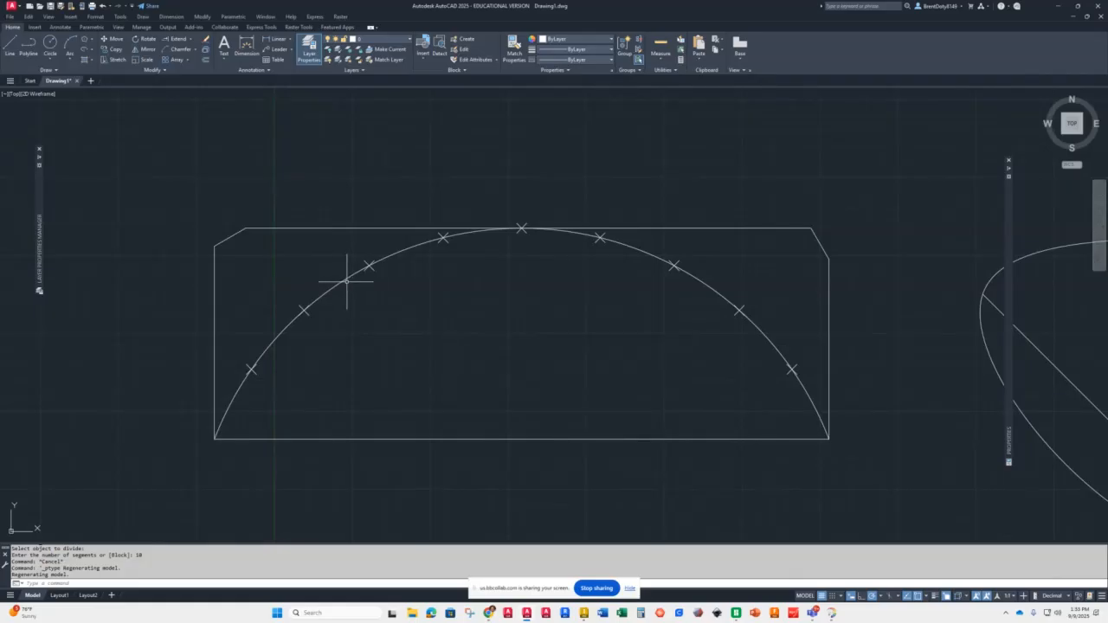
pyautogui.click(41, 69)
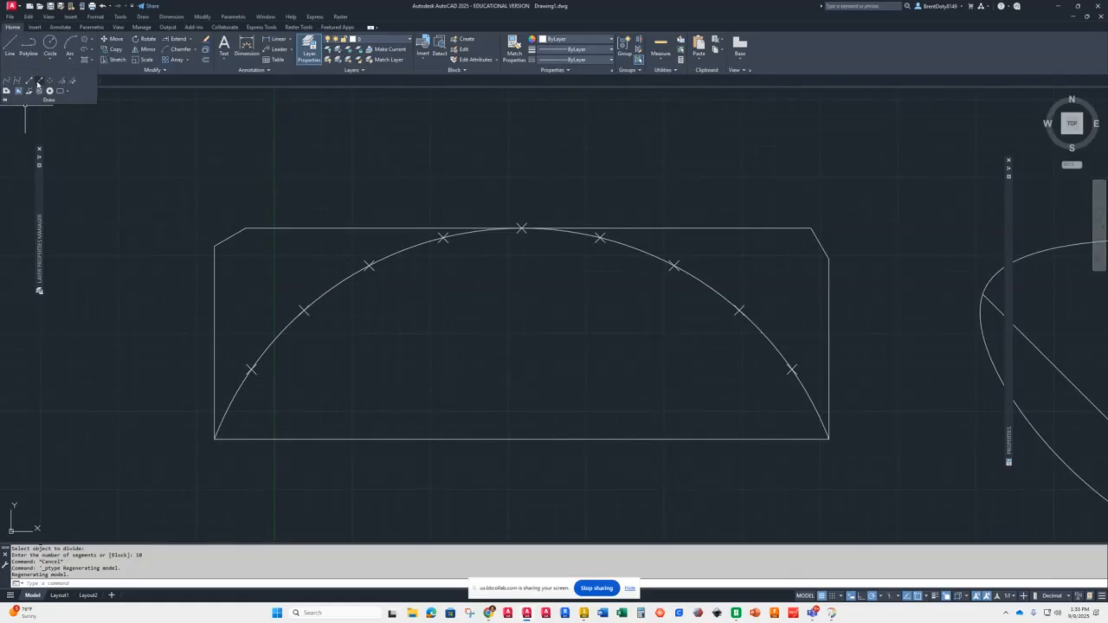
pyautogui.click(39, 83)
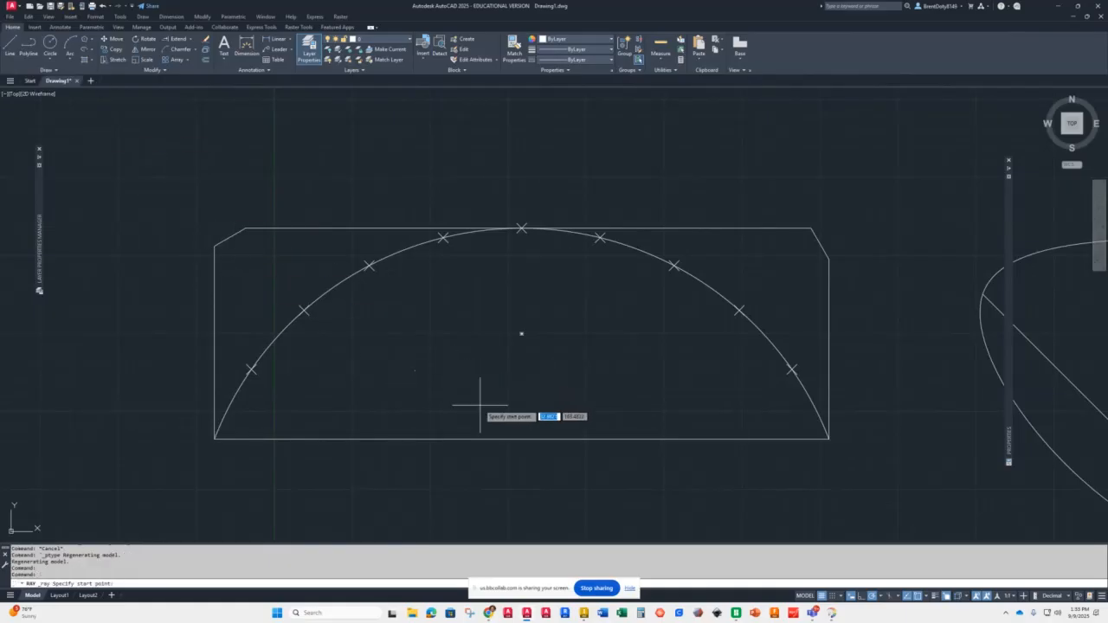
pyautogui.click(521, 439)
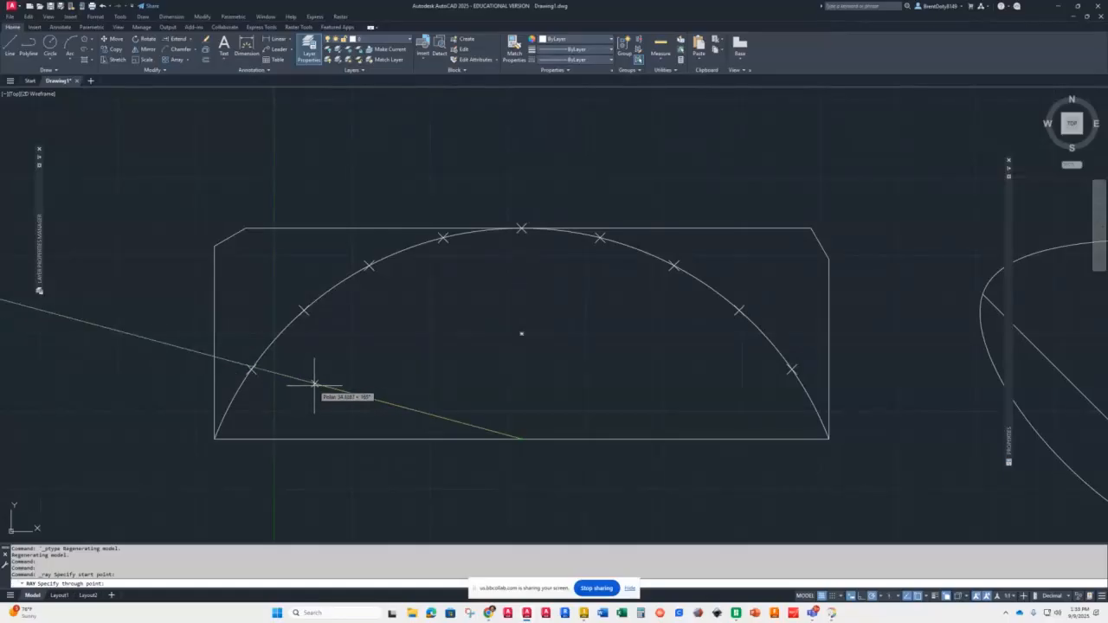
pyautogui.write('node')
pyautogui.press('Return')
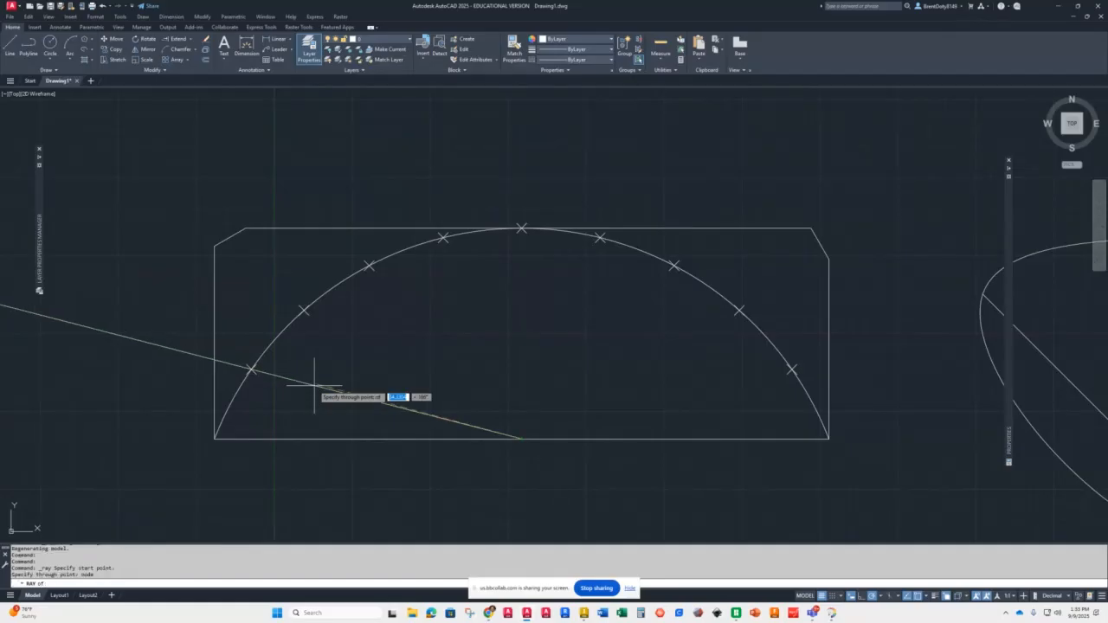
pyautogui.click(251, 369)
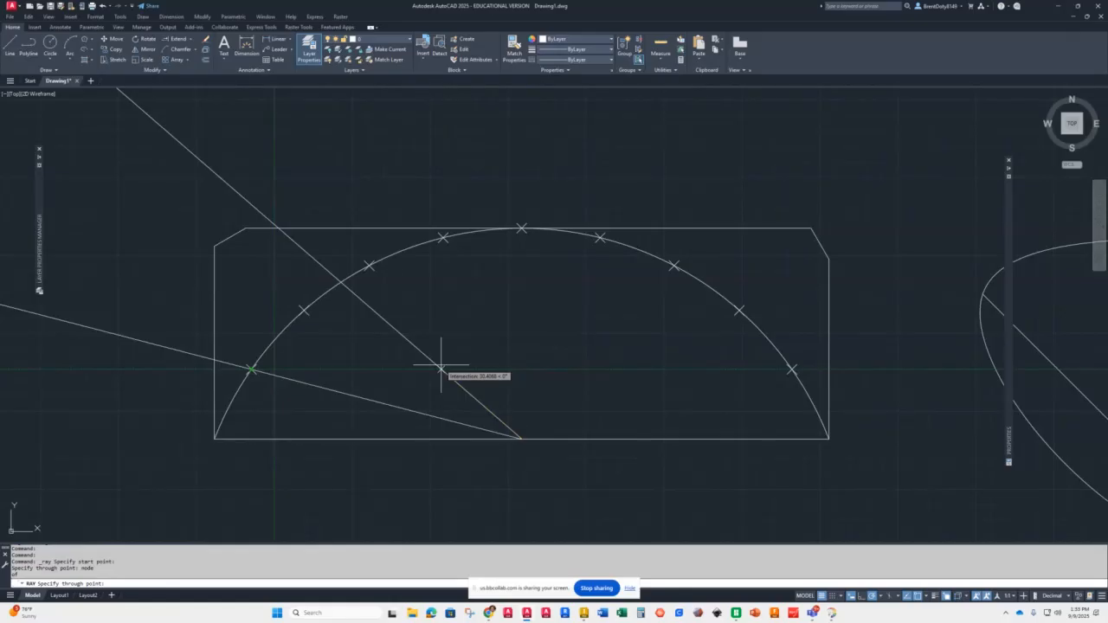
pyautogui.keyDown('shift'); pyautogui.rightClick(538, 370); pyautogui.keyUp('shift')
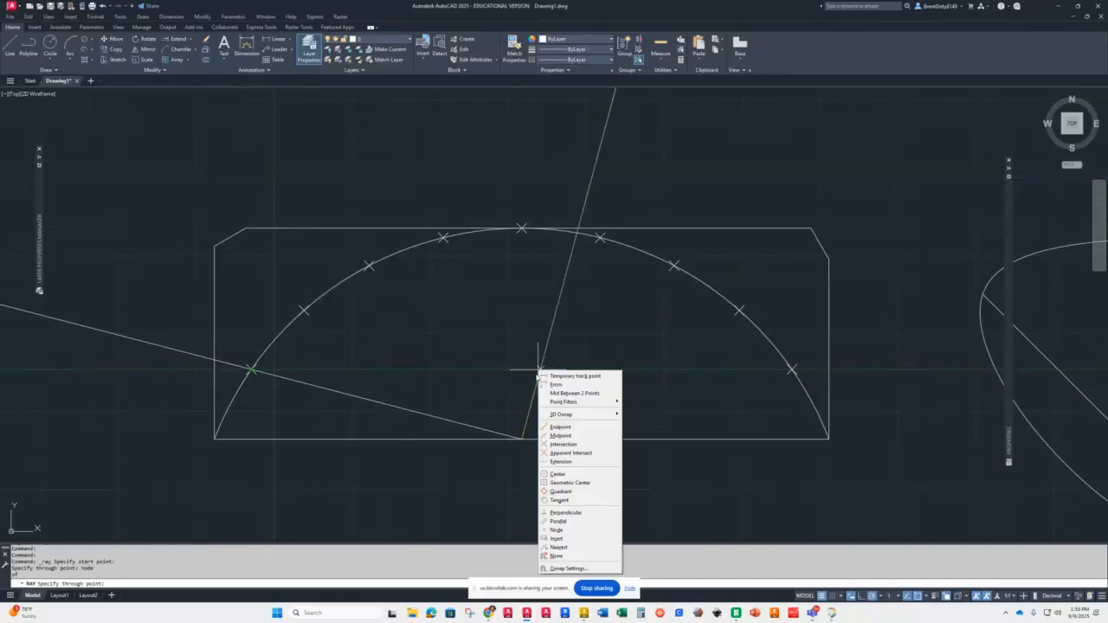
pyautogui.click(555, 530)
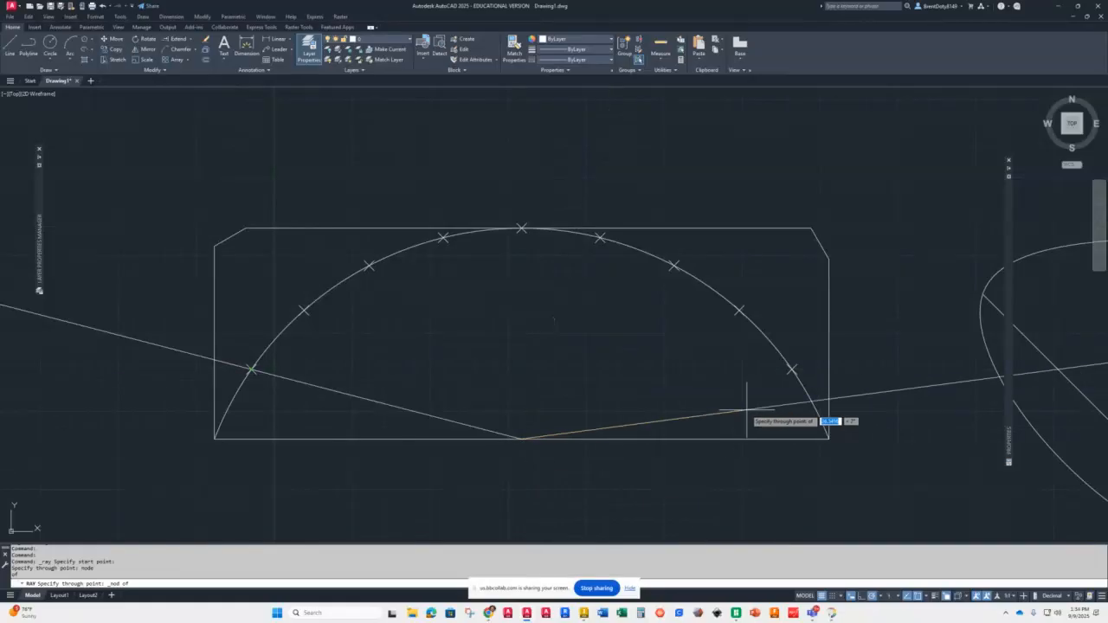
pyautogui.click(792, 370)
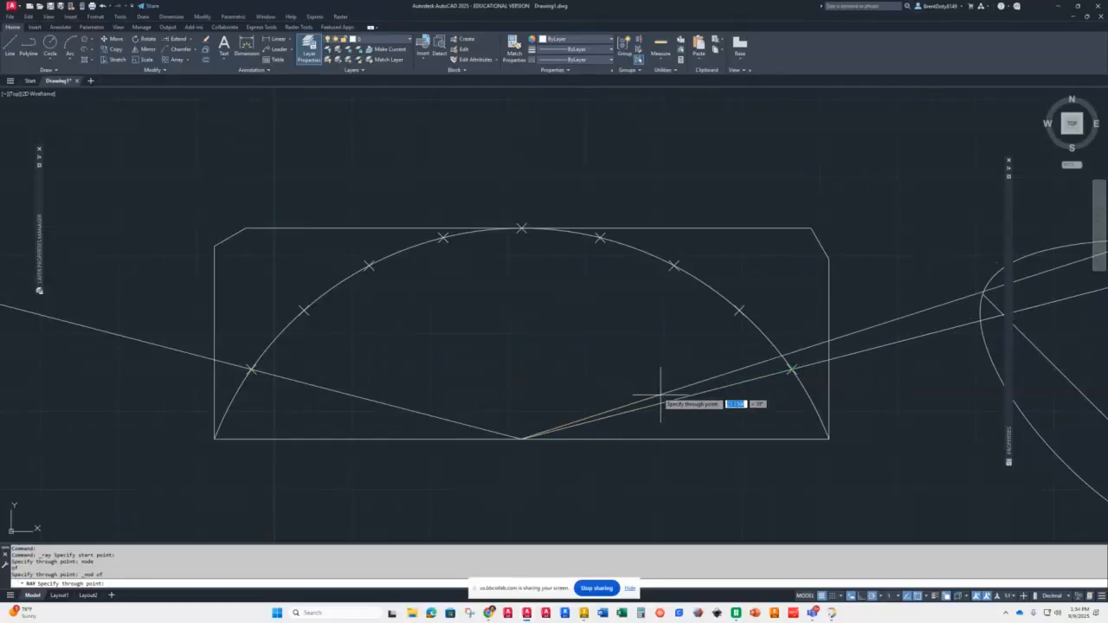
# Step: Turn on the Node object snap and draw rays from the same midpoint through each remaining division point
pyautogui.click(927, 597)
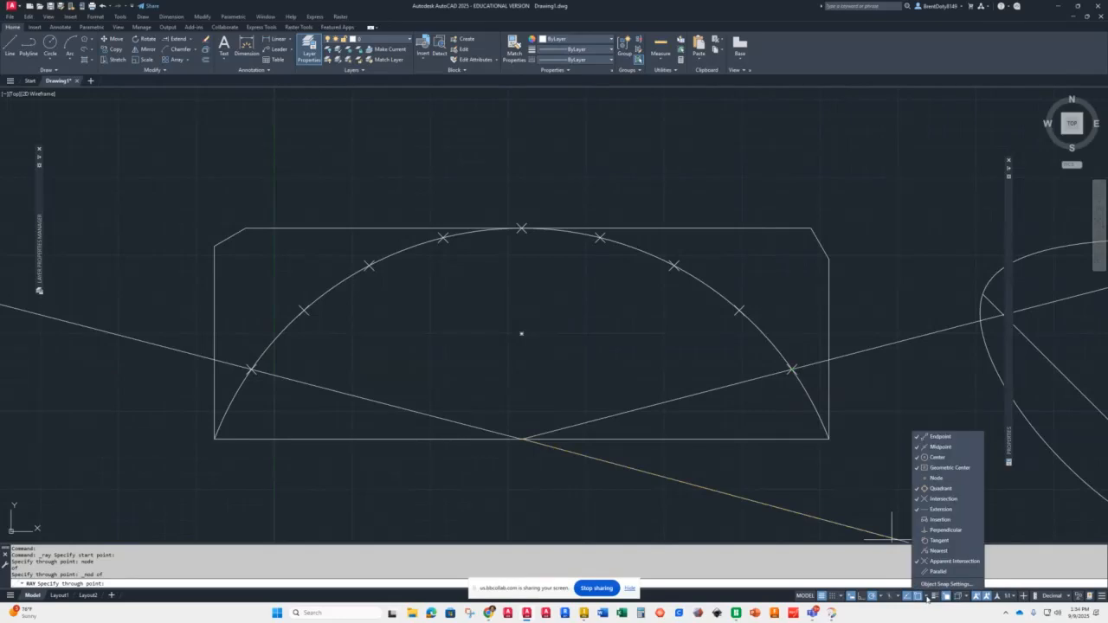
pyautogui.click(920, 478)
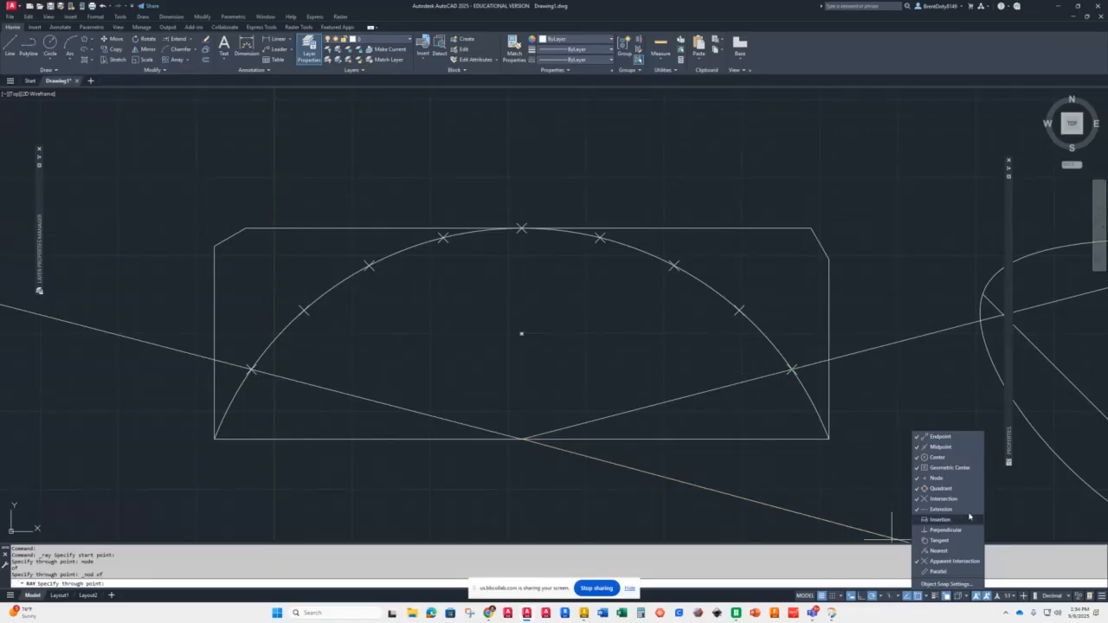
pyautogui.click(740, 310)
pyautogui.click(673, 265)
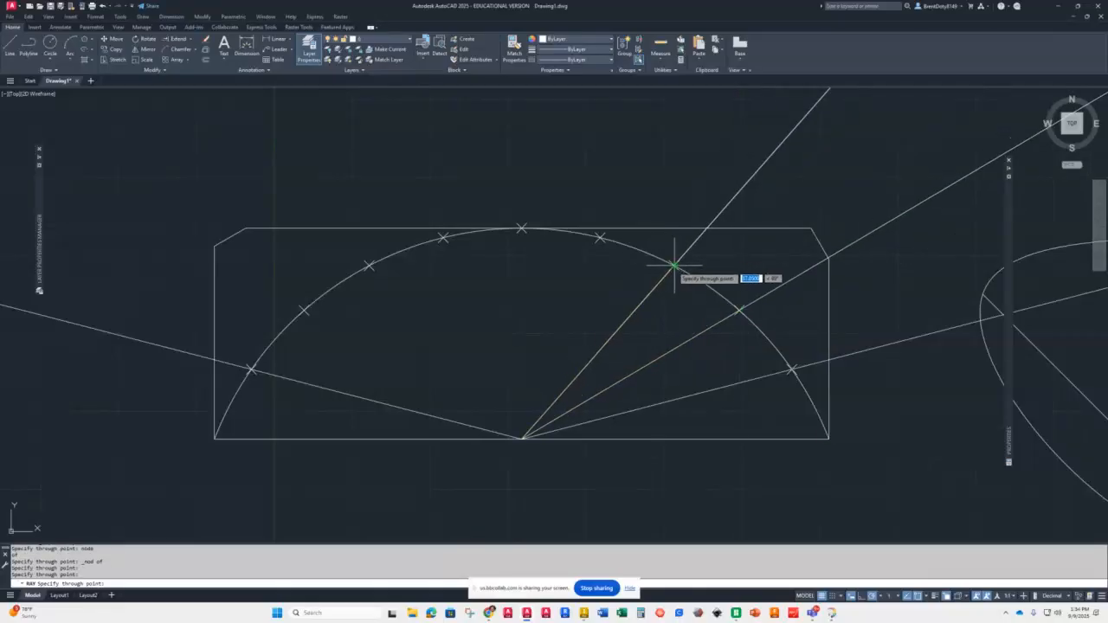
pyautogui.click(600, 237)
pyautogui.click(521, 229)
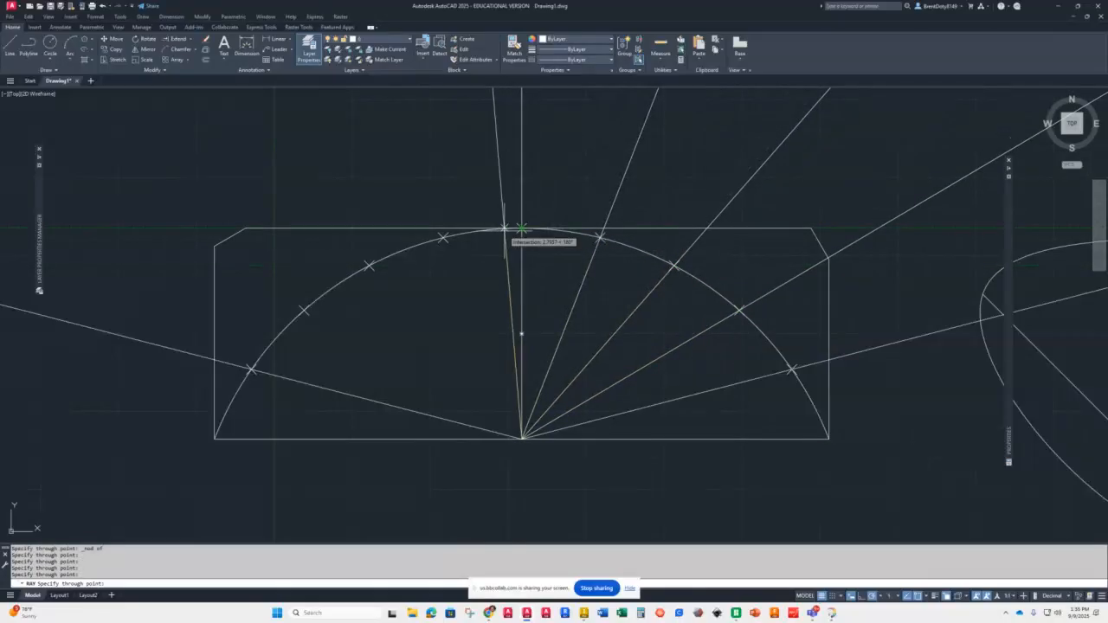
pyautogui.click(442, 237)
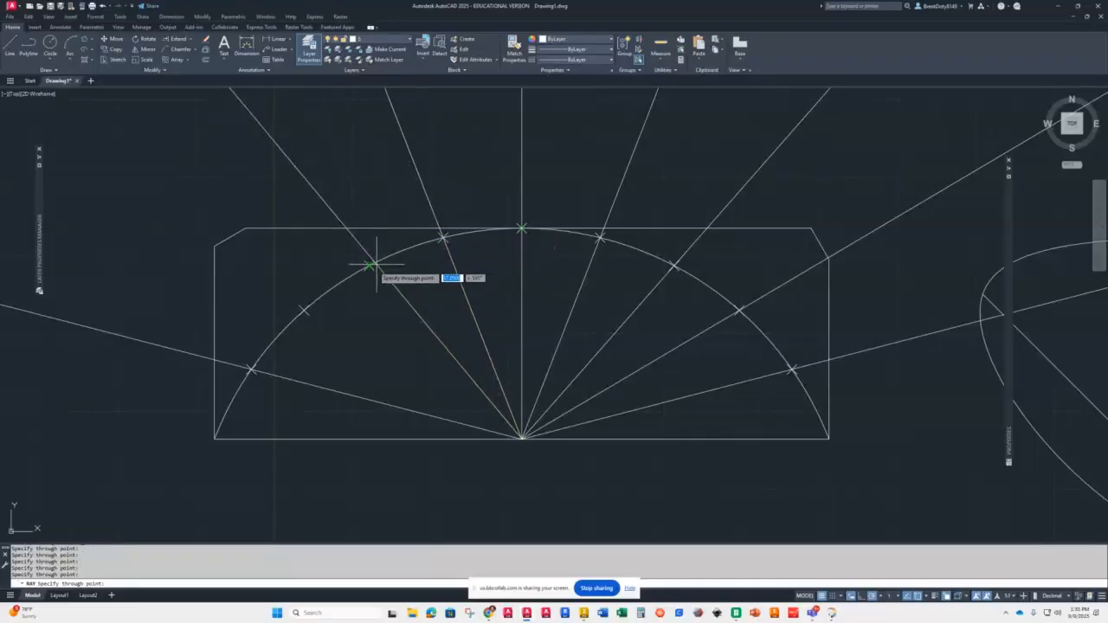
pyautogui.click(370, 265)
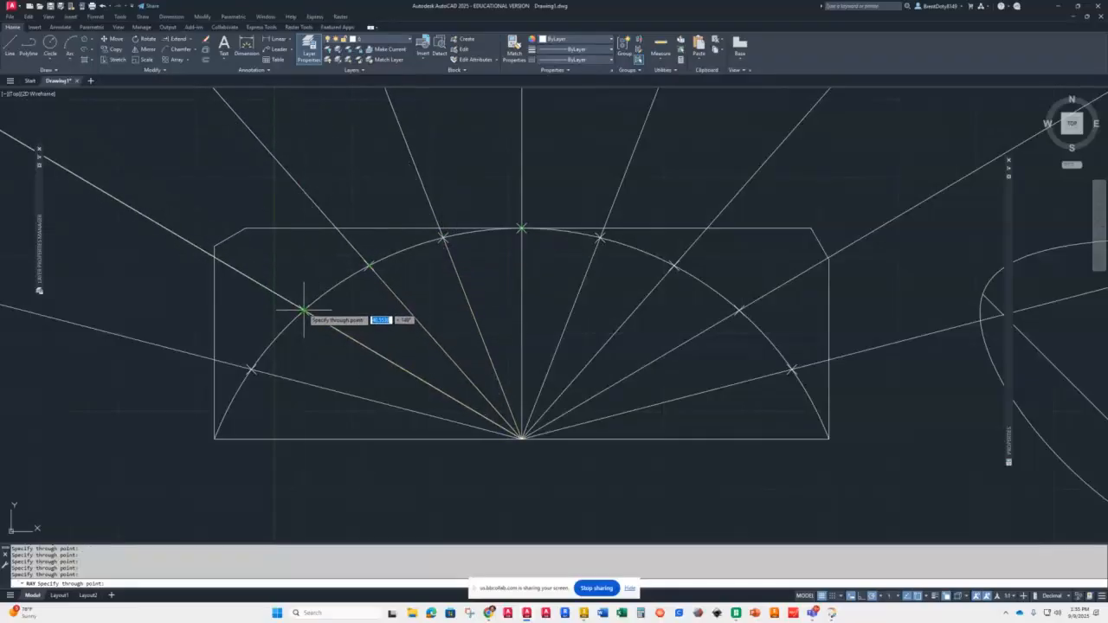
pyautogui.click(304, 309)
pyautogui.click(358, 344)
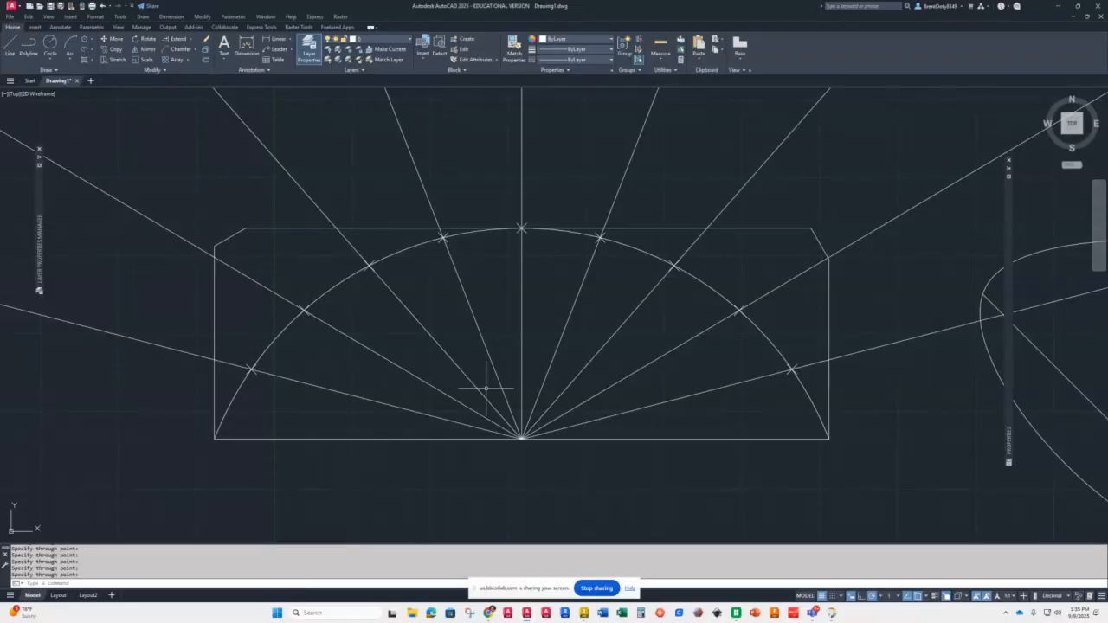
# Step: Measure the distance along the rectangle's bottom edge between its two corners
pyautogui.click(661, 59)
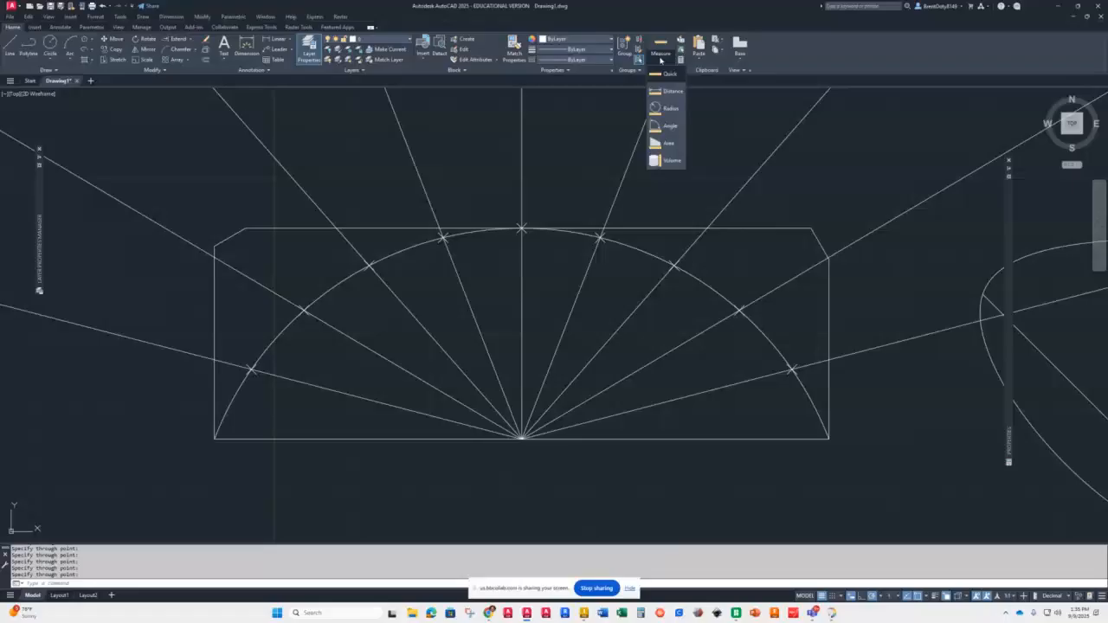
pyautogui.click(671, 91)
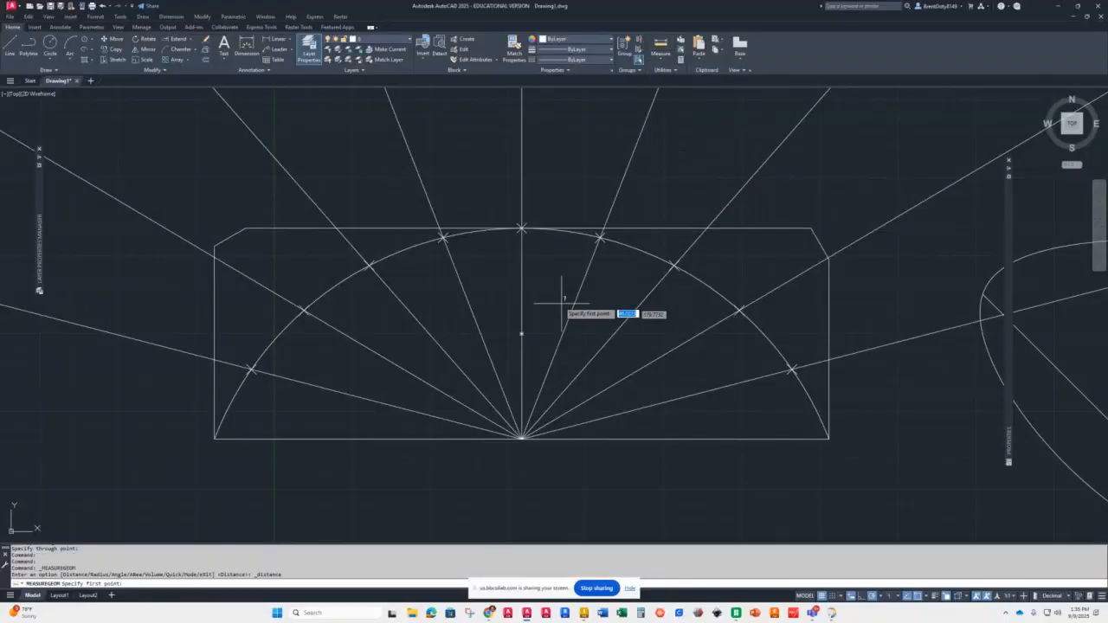
pyautogui.click(216, 439)
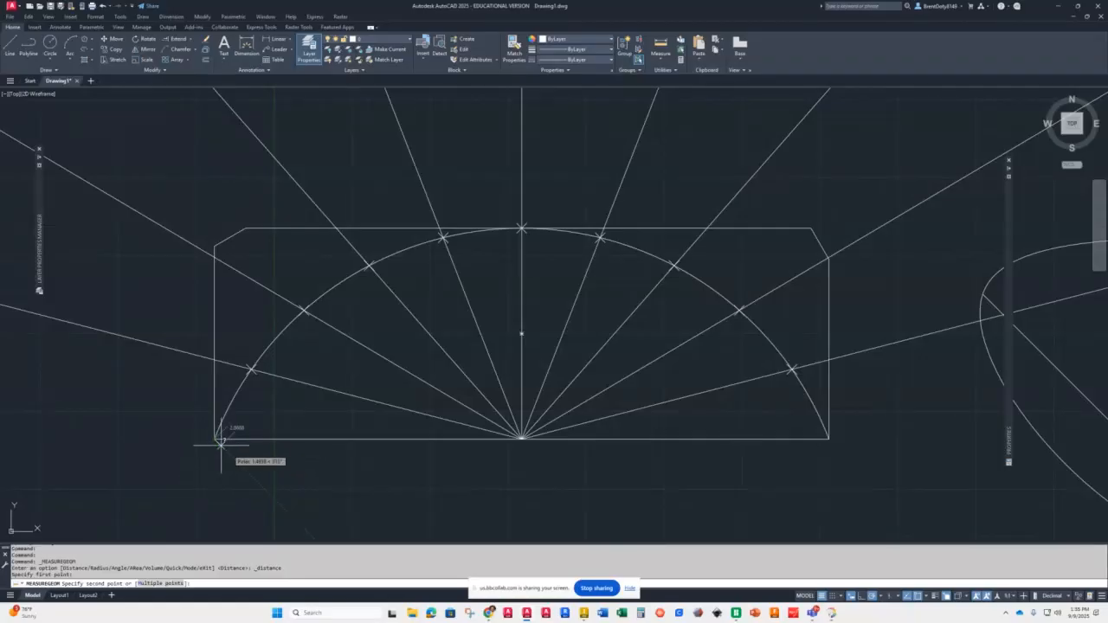
pyautogui.click(830, 440)
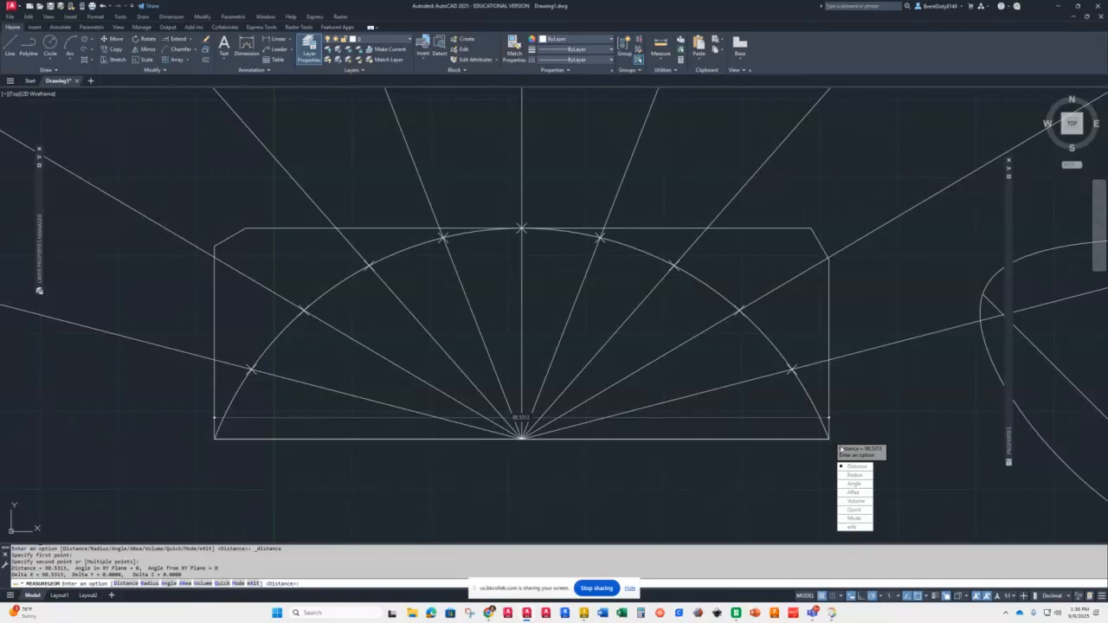
# Step: Measure the area of the triangle formed by the bottom-left corner, the first division point and the bottom midpoint
pyautogui.click(855, 492)
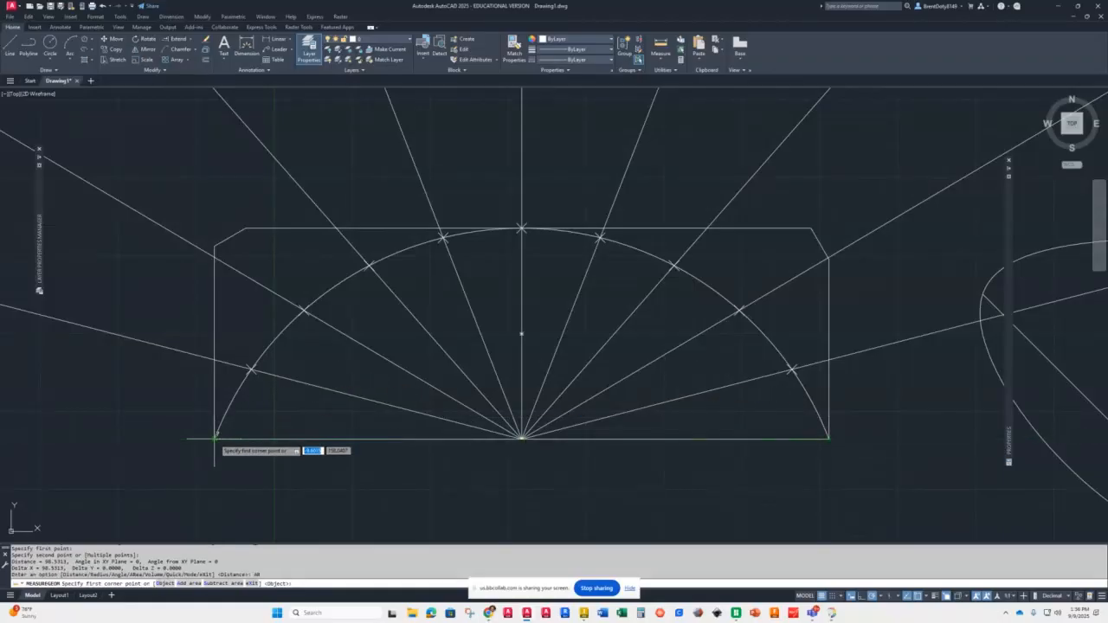
pyautogui.click(214, 438)
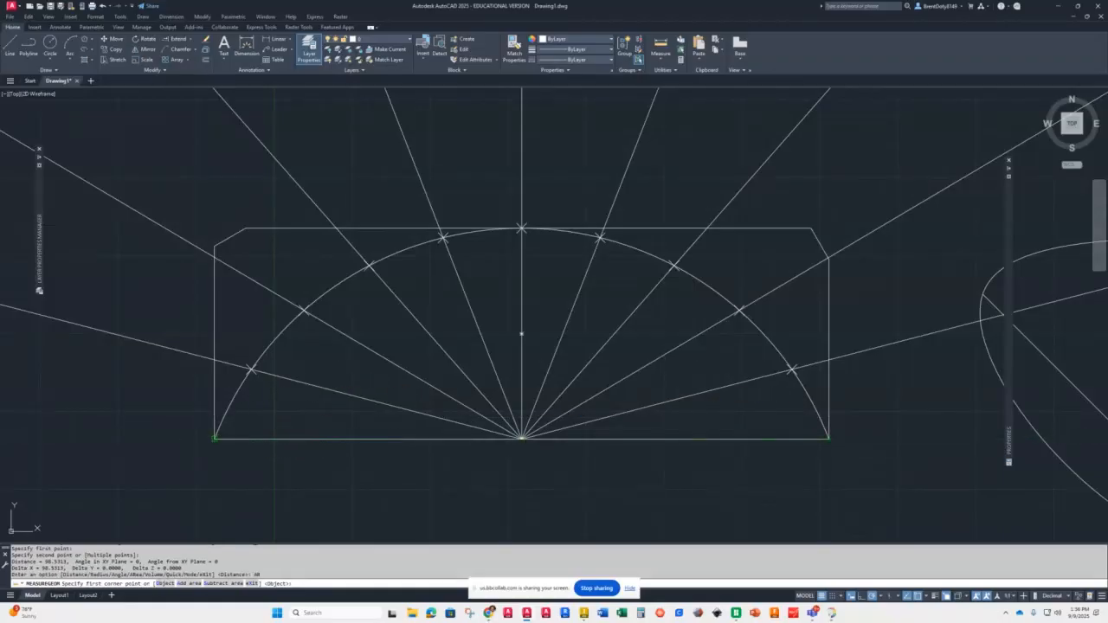
pyautogui.click(252, 369)
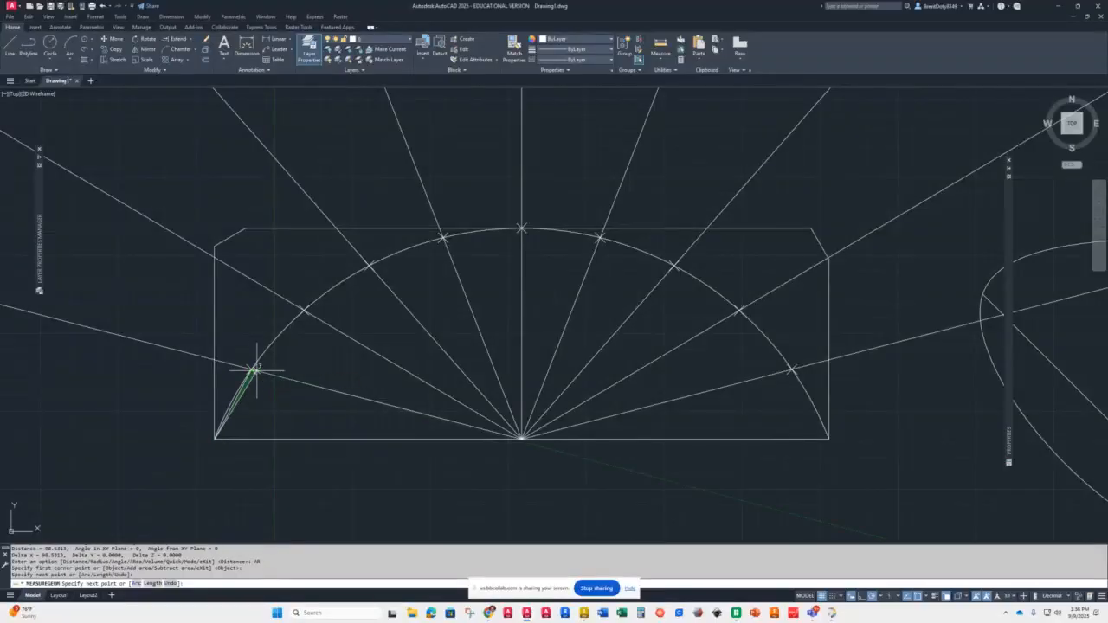
pyautogui.click(523, 439)
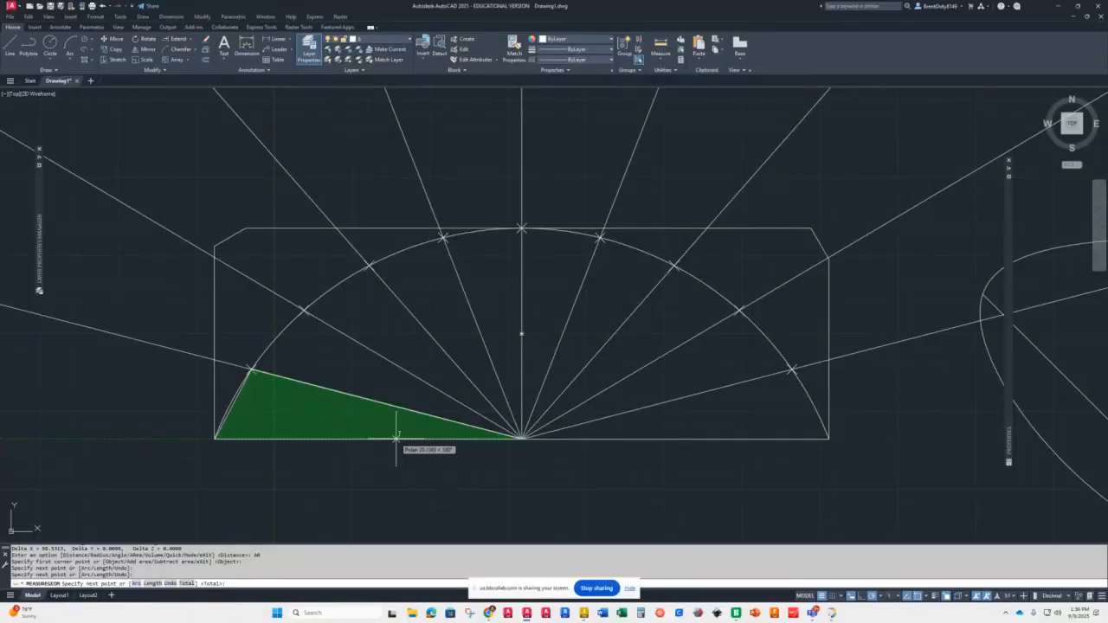
pyautogui.press('Return')
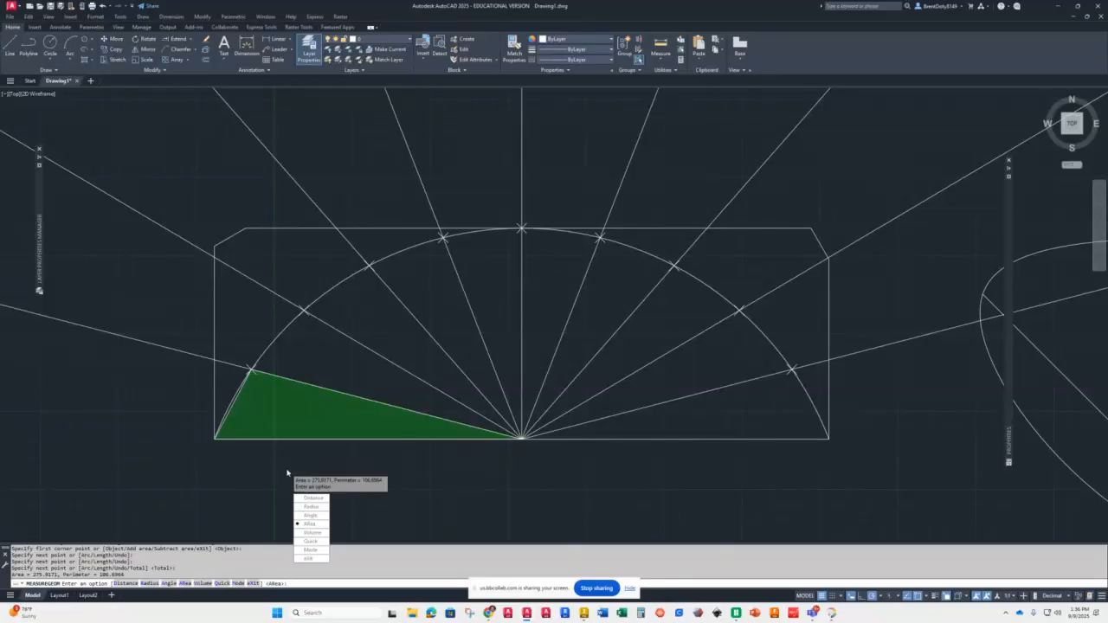
pyautogui.scroll(-10, 289, 472)
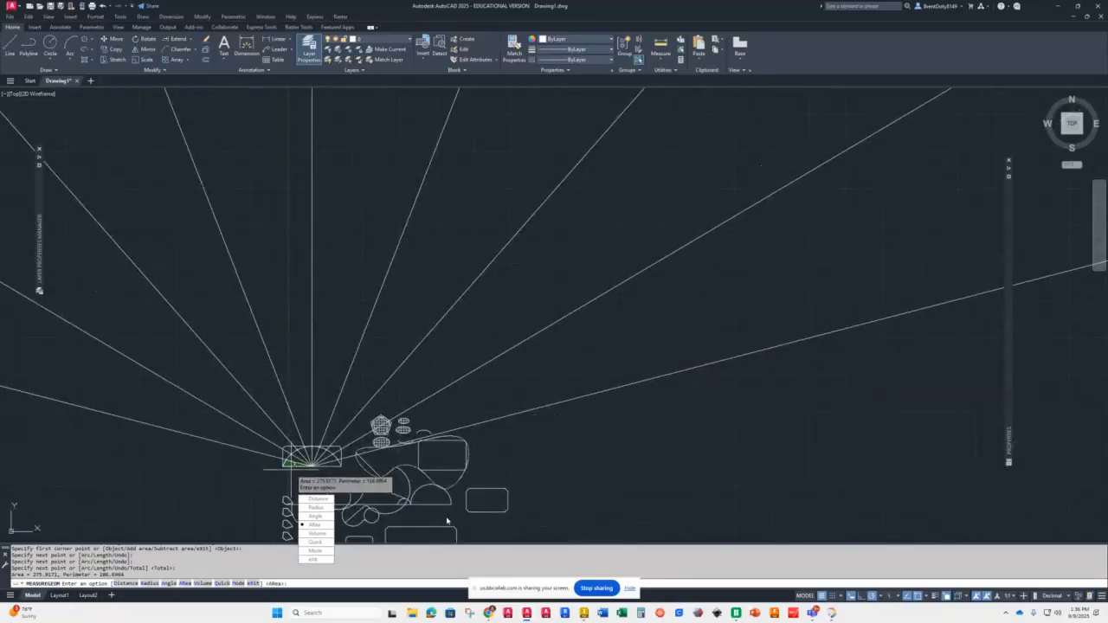
pyautogui.scroll(10, 430, 499)
pyautogui.scroll(4, 431, 499)
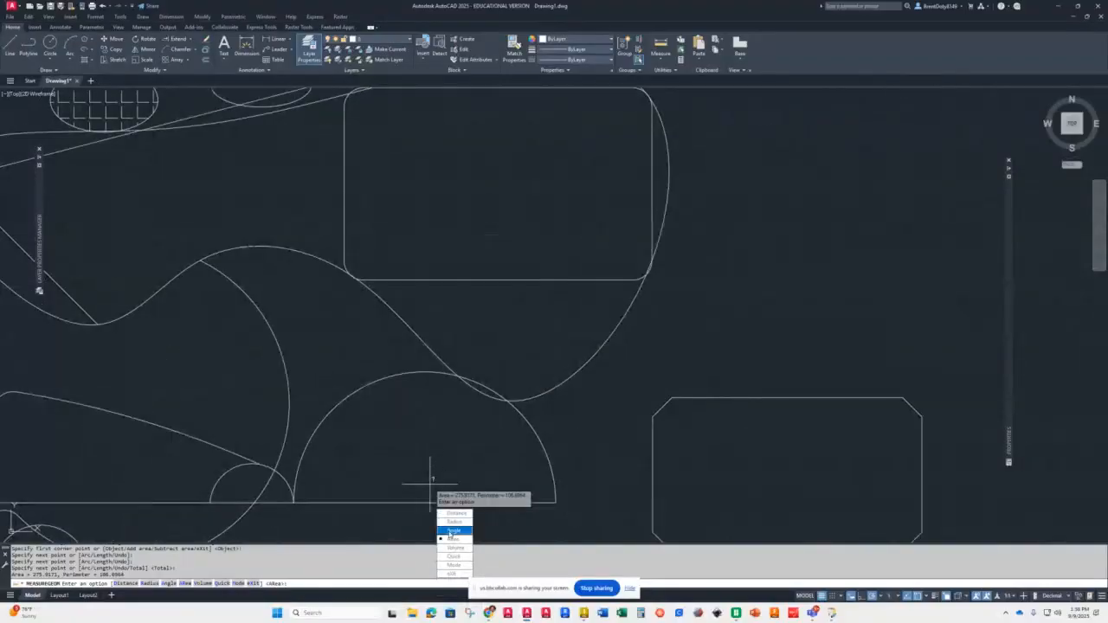
# Step: Measure the area of the circle by picking it as an object
pyautogui.press('Return')
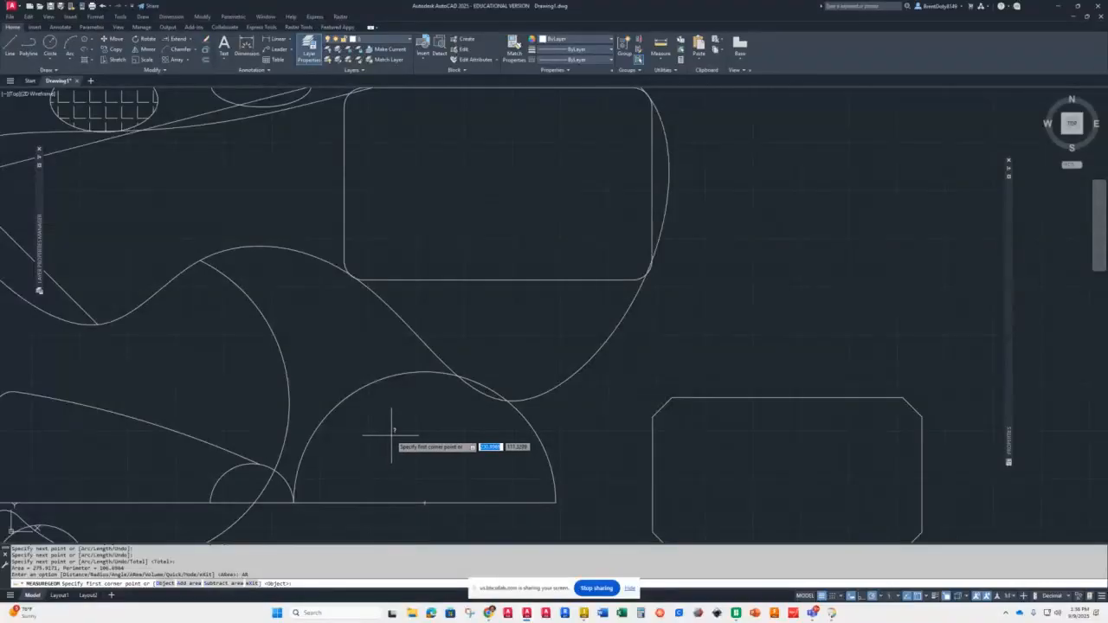
pyautogui.scroll(-2, 391, 437)
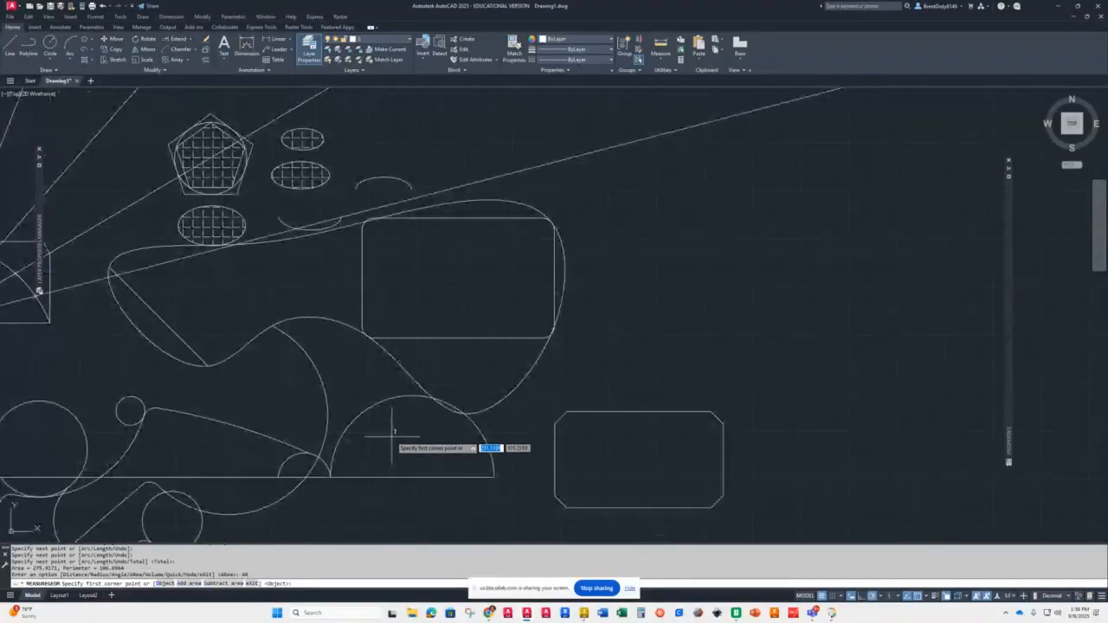
pyautogui.scroll(-4, 391, 439)
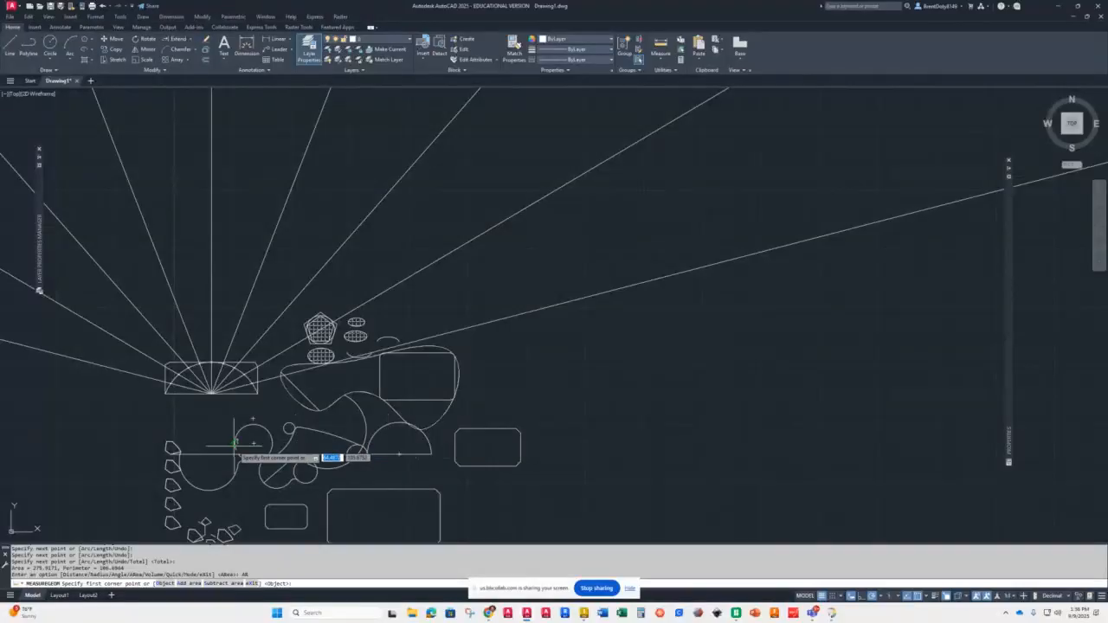
pyautogui.scroll(10, 251, 485)
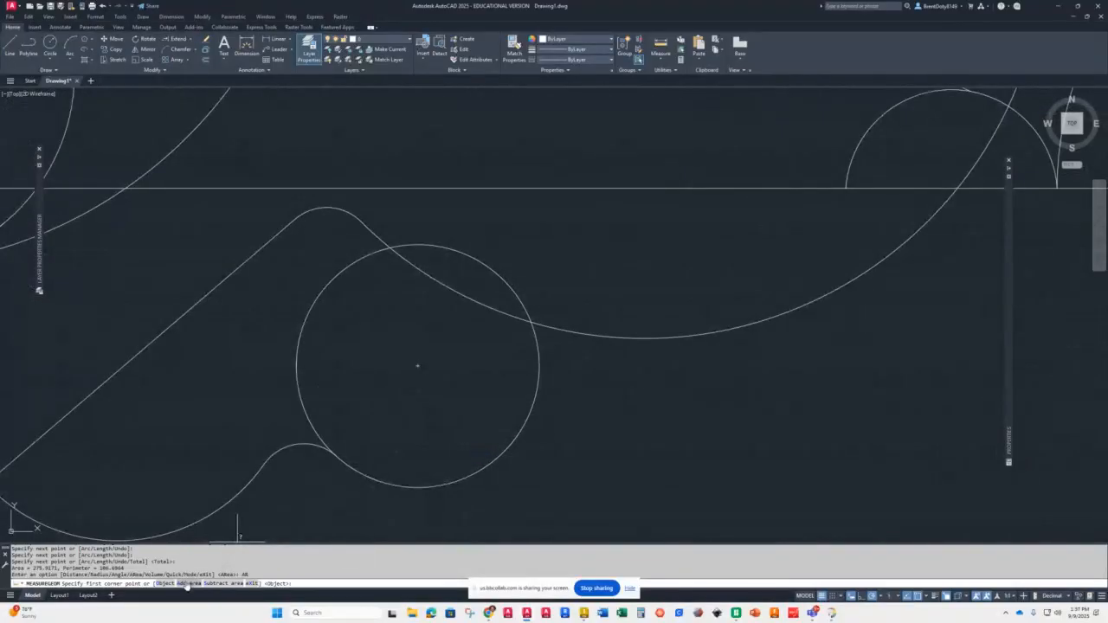
pyautogui.click(163, 583)
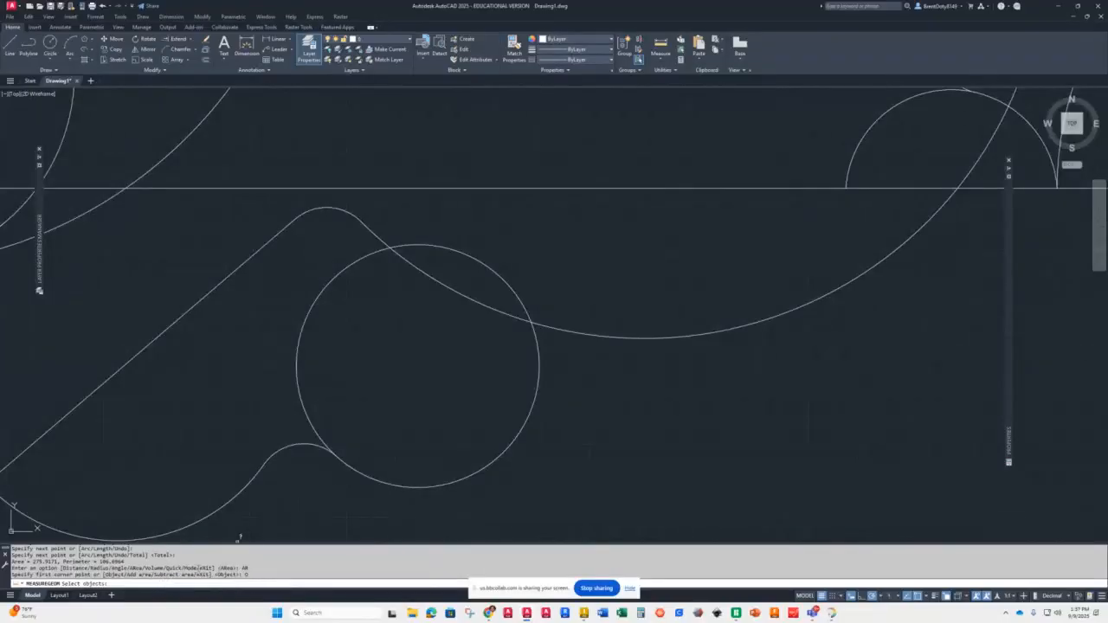
pyautogui.click(299, 390)
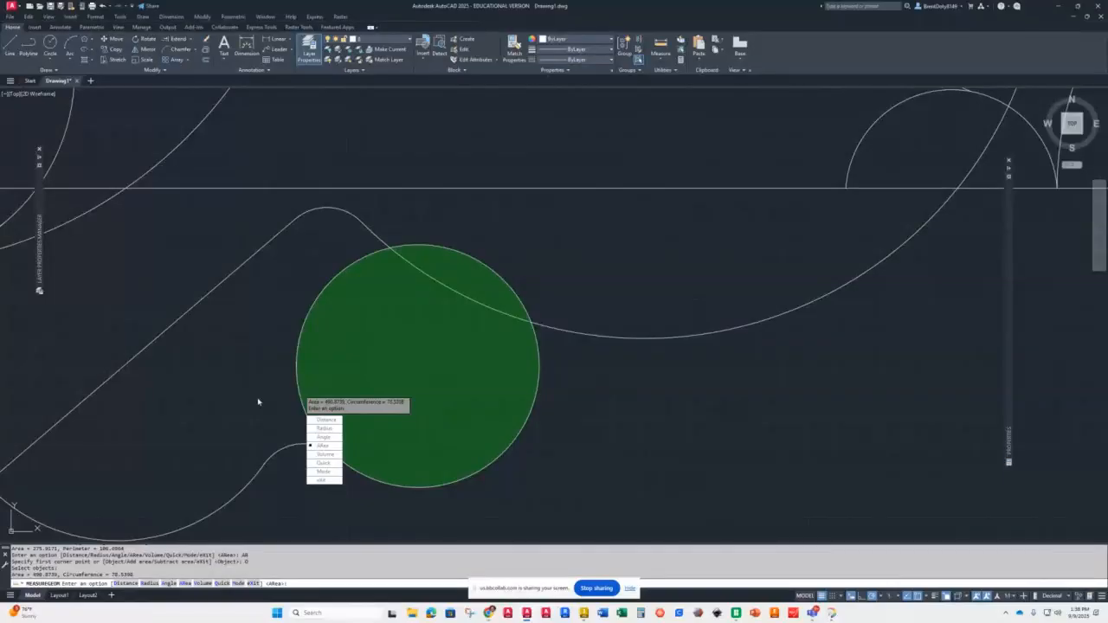
pyautogui.press('Escape')
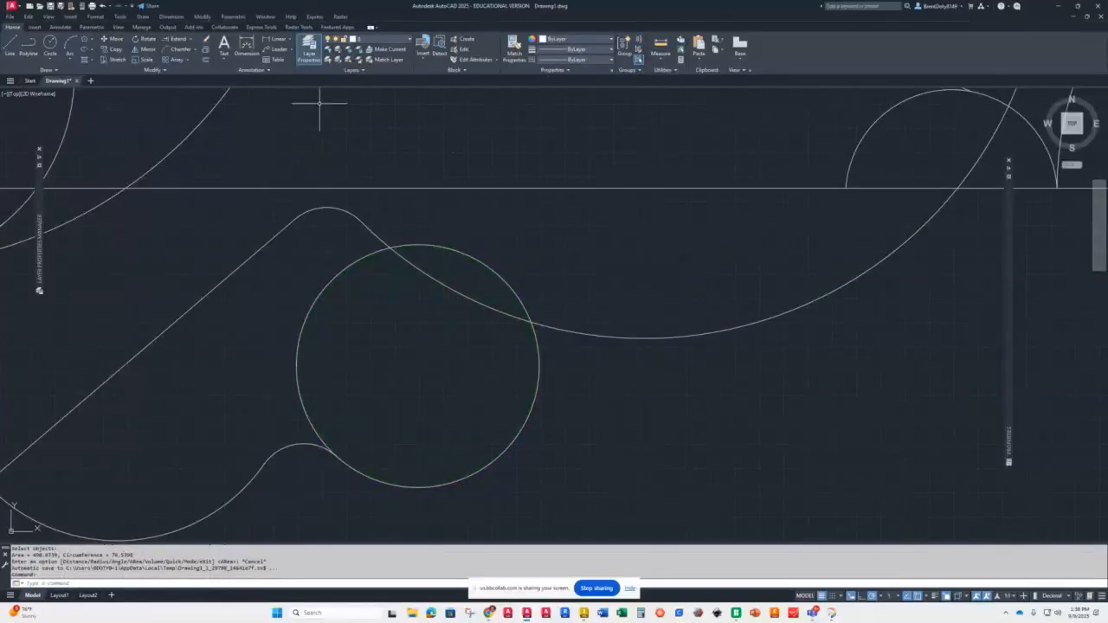
# Step: Draw two donuts side by side with inside diameter 0.5 and outside diameter 1
pyautogui.click(41, 71)
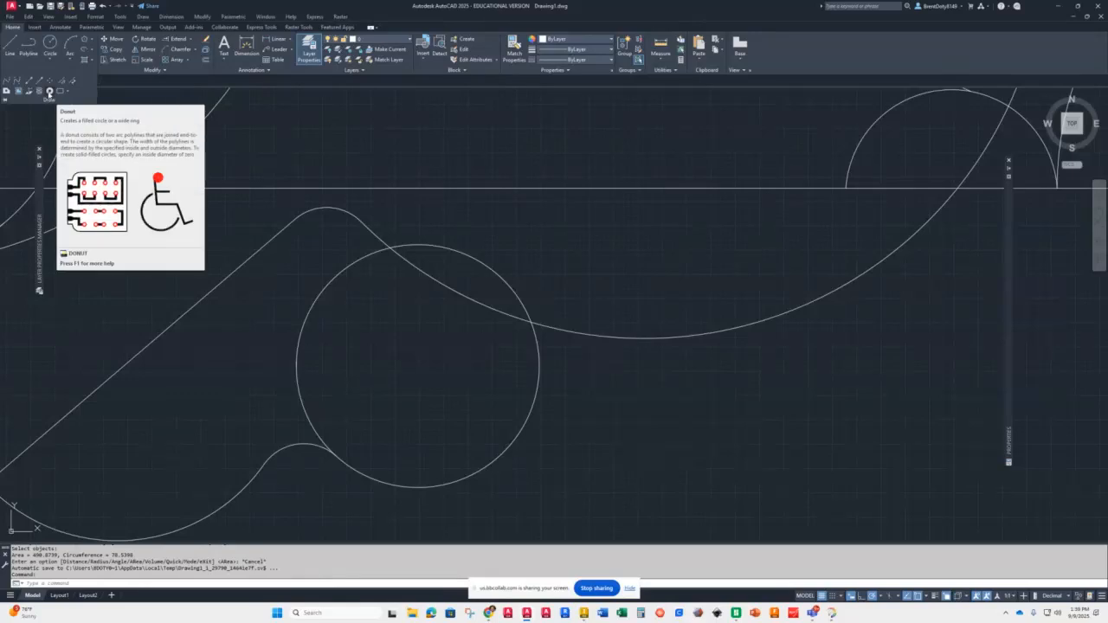
pyautogui.click(50, 91)
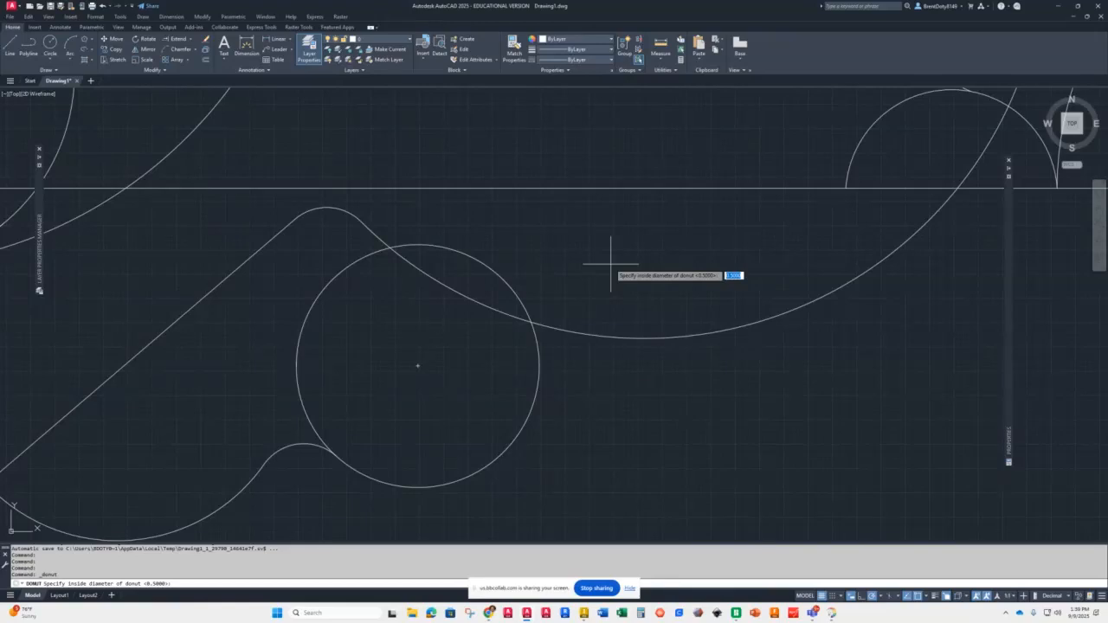
pyautogui.press('Return')
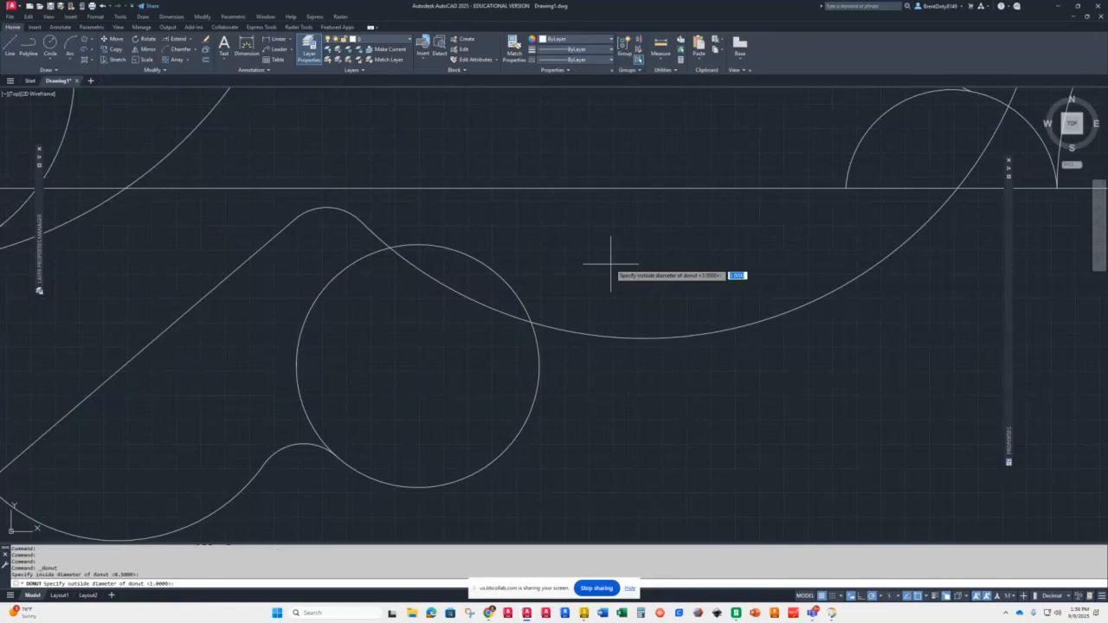
pyautogui.press('Return')
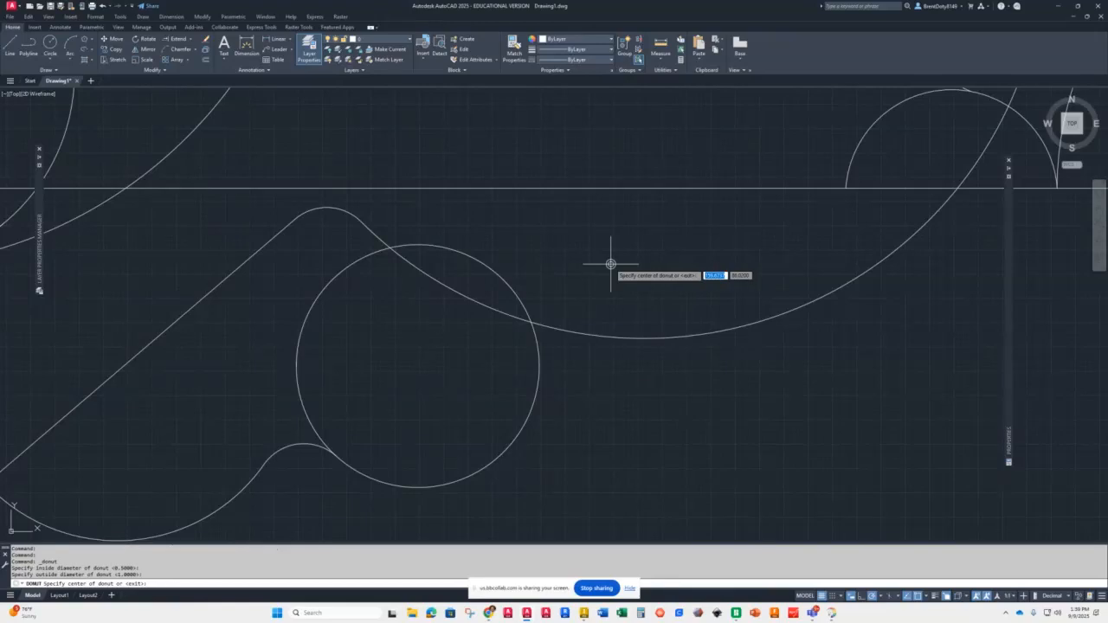
pyautogui.scroll(5, 610, 264)
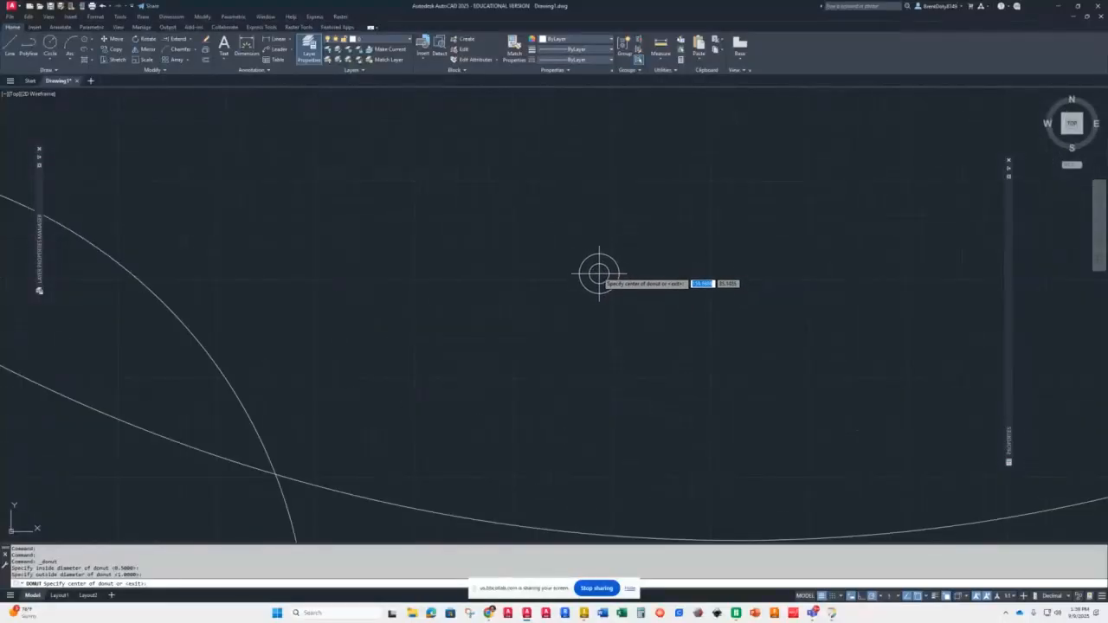
pyautogui.click(585, 259)
pyautogui.click(726, 259)
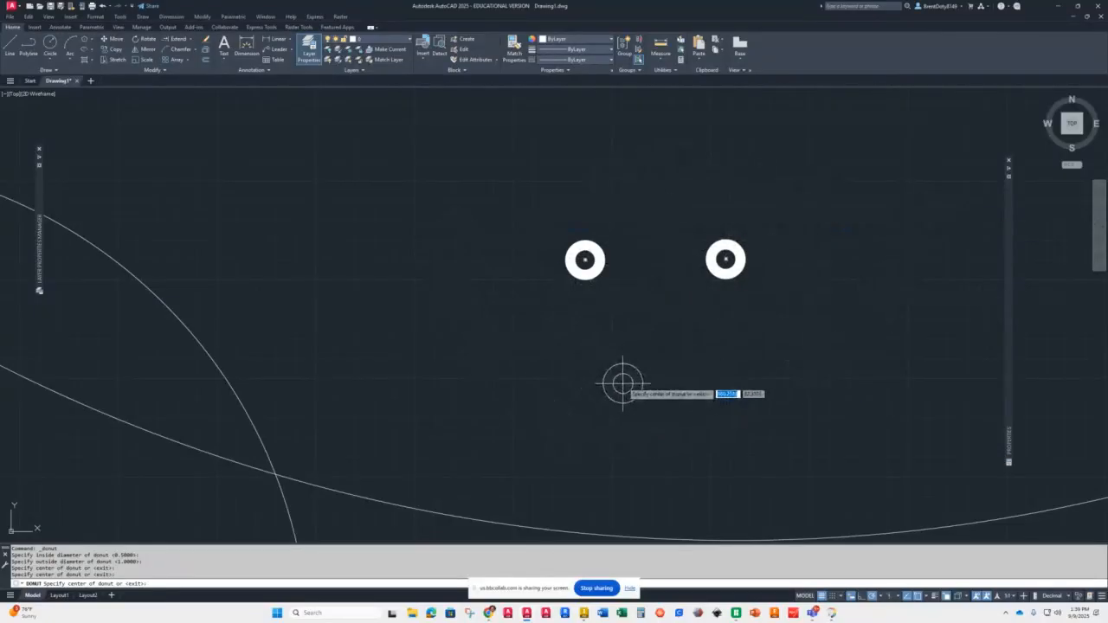
pyautogui.press('Return')
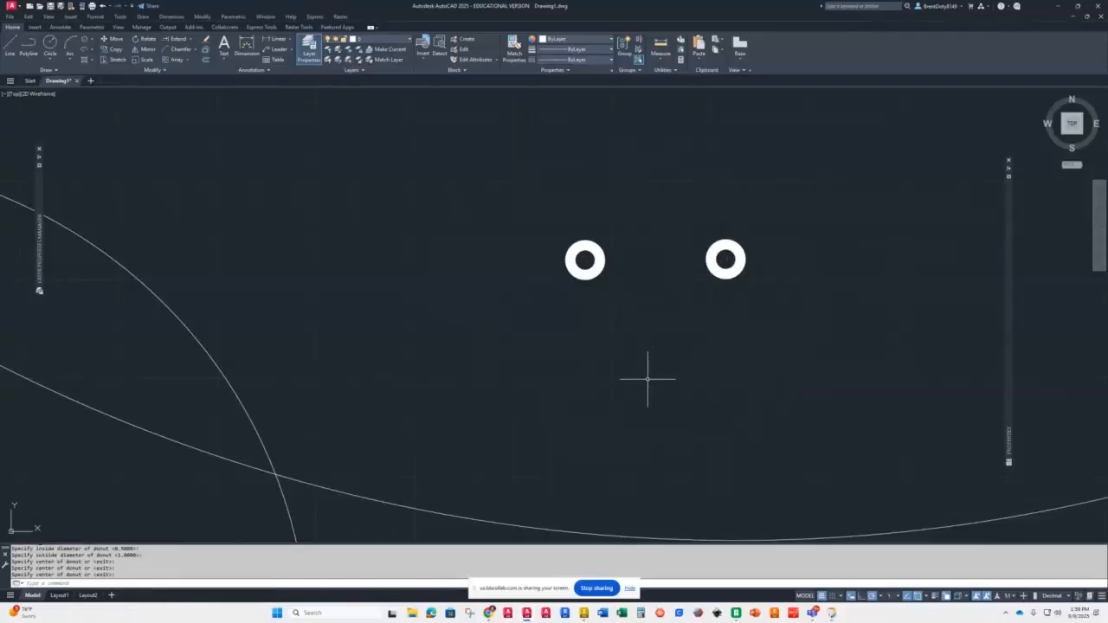
# Step: Draw solid donuts with inside diameter 0 and outside diameter 1 at both ends of the small arc and where it meets the curve
pyautogui.press('Return')
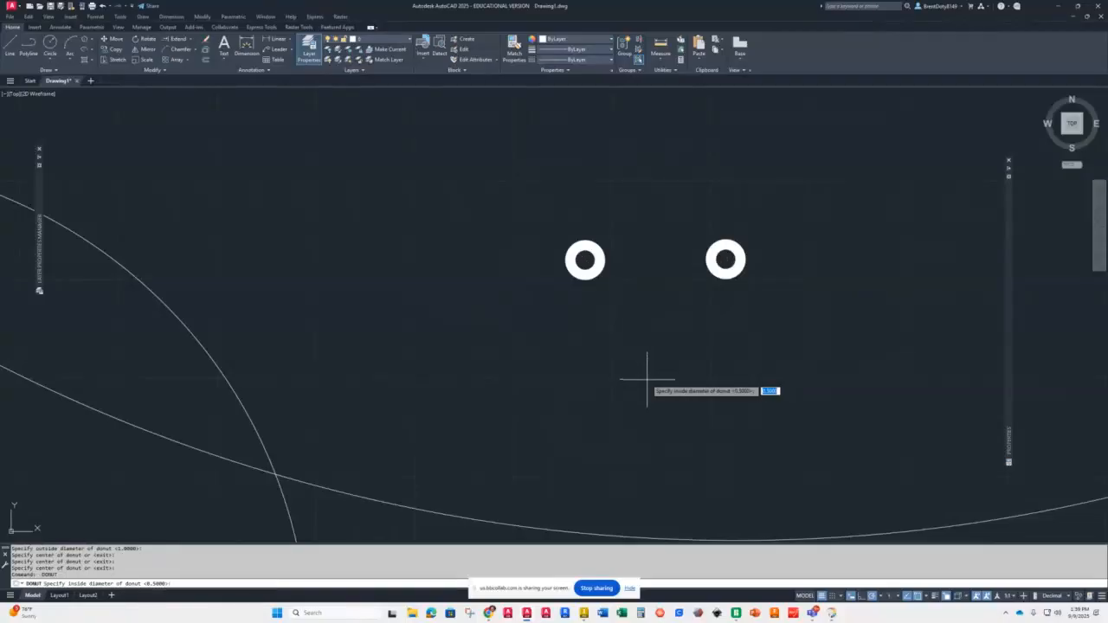
pyautogui.write('0')
pyautogui.press('Return')
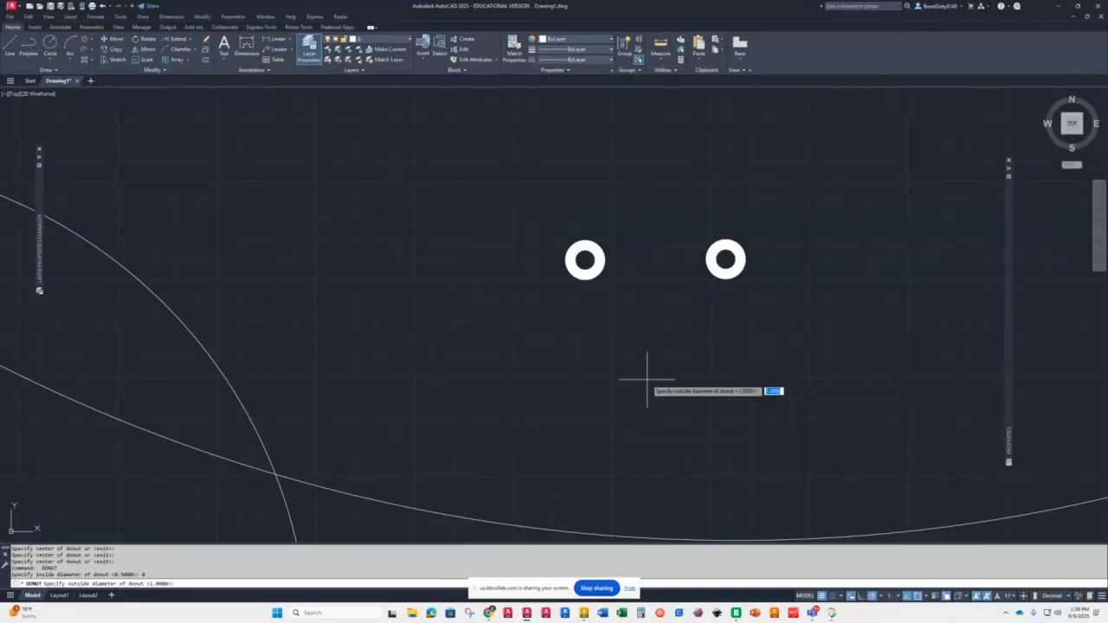
pyautogui.press('Return')
pyautogui.scroll(-3, 651, 367)
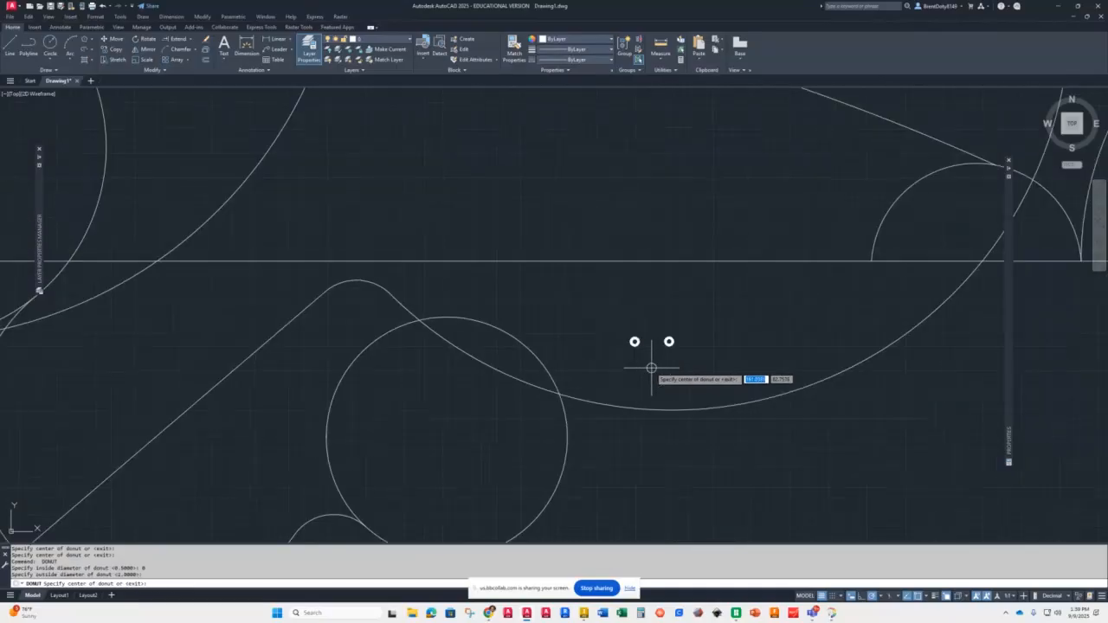
pyautogui.scroll(-5, 651, 368)
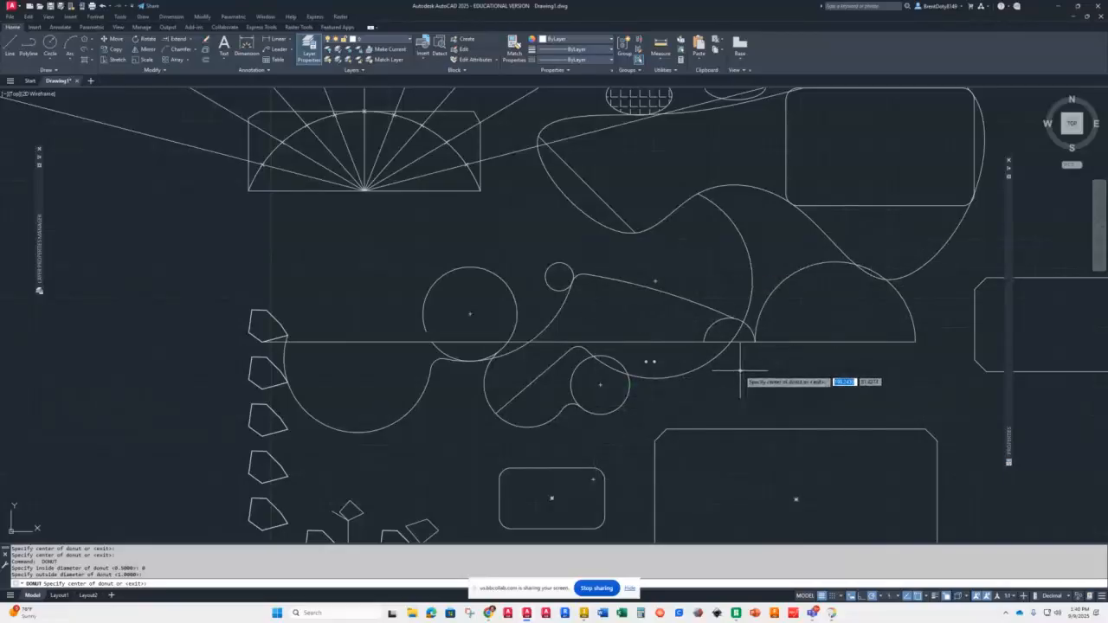
pyautogui.scroll(5, 744, 365)
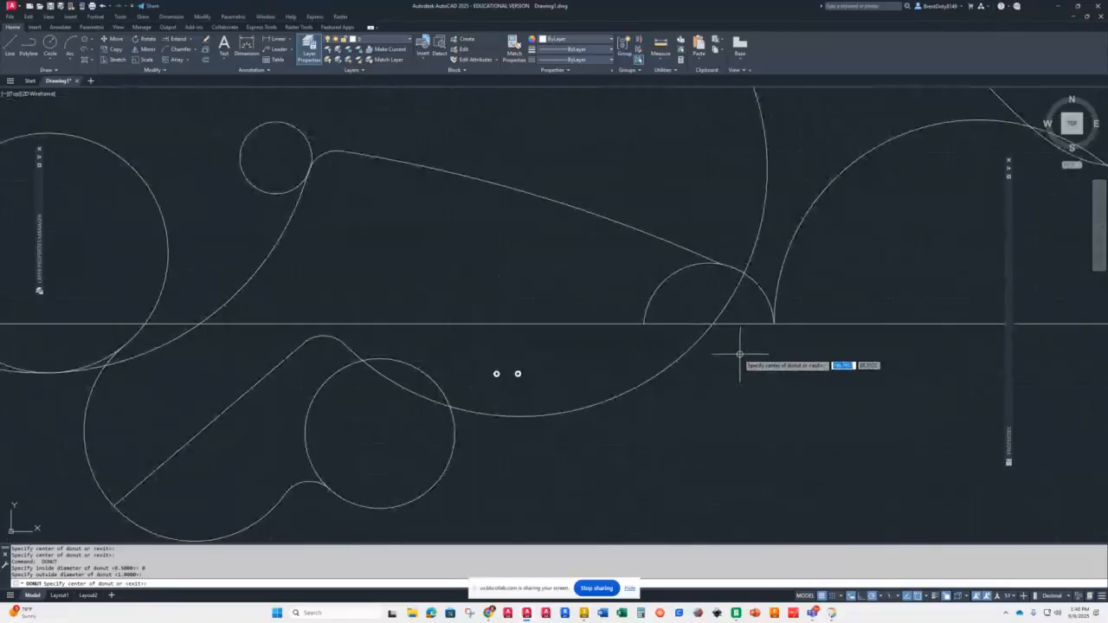
pyautogui.click(774, 323)
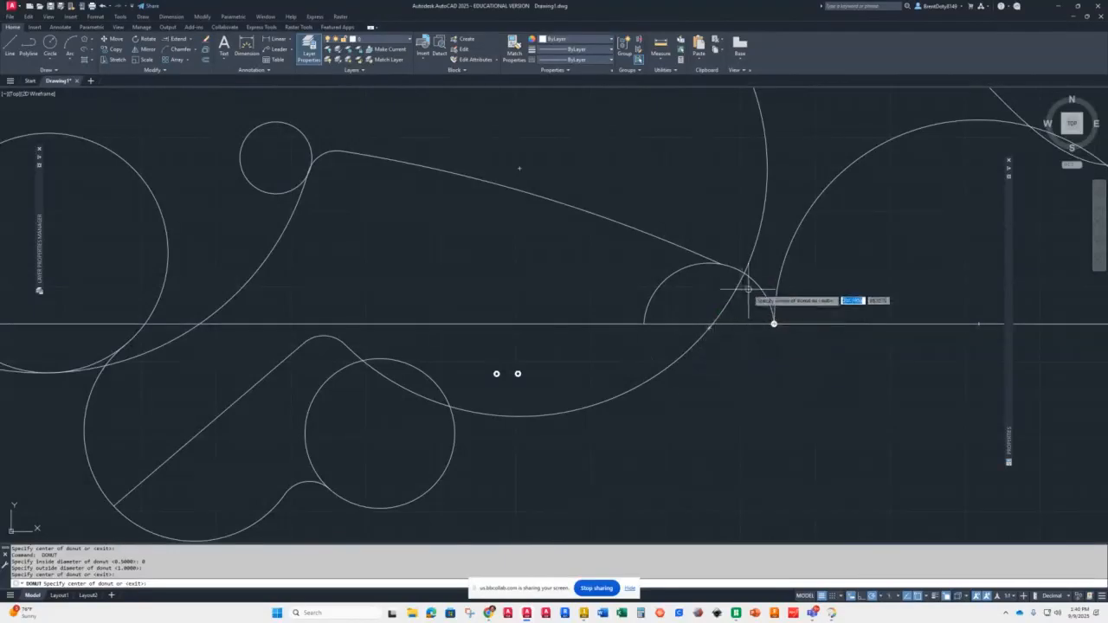
pyautogui.click(644, 324)
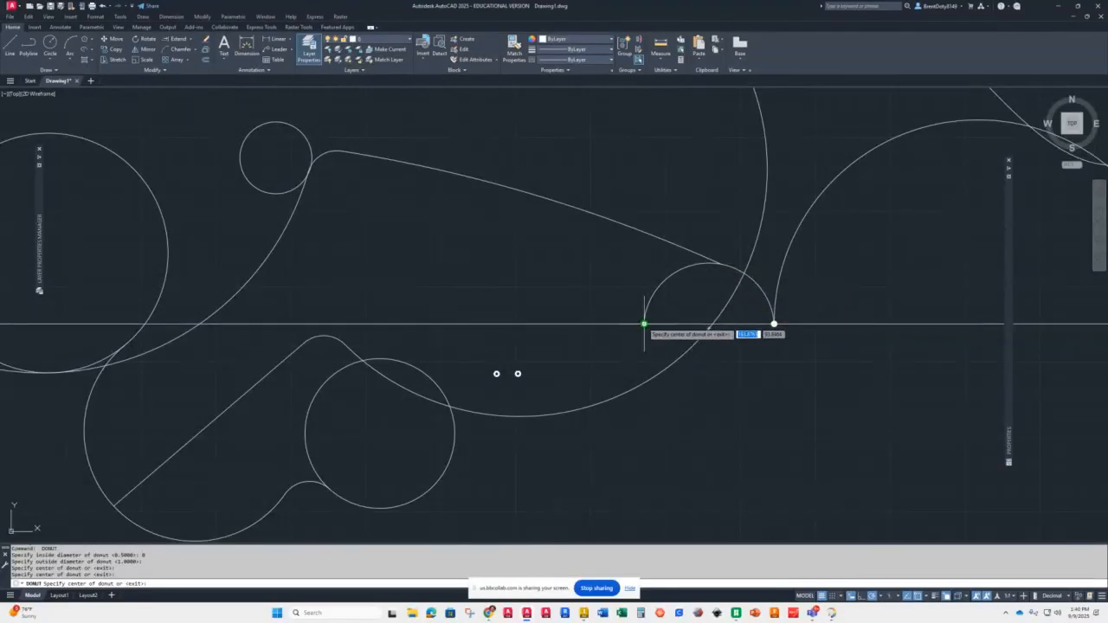
pyautogui.click(720, 264)
# Step: Place further solid donuts at the long line's right endpoint and at the curve intersection points
pyautogui.scroll(4, 754, 355)
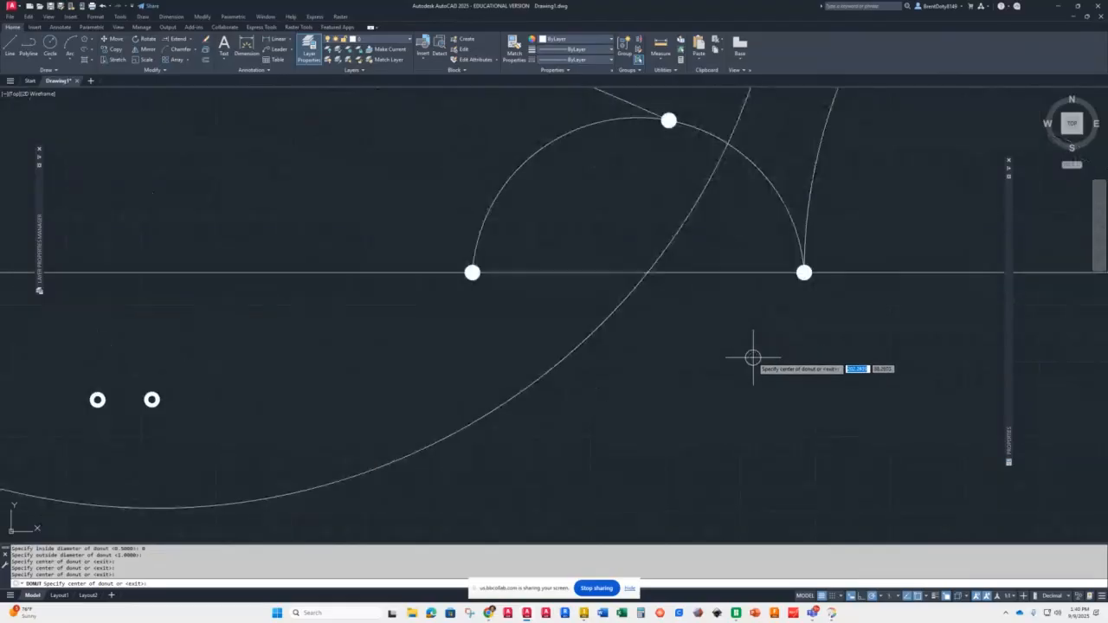
pyautogui.scroll(-8, 755, 357)
pyautogui.scroll(4, 769, 359)
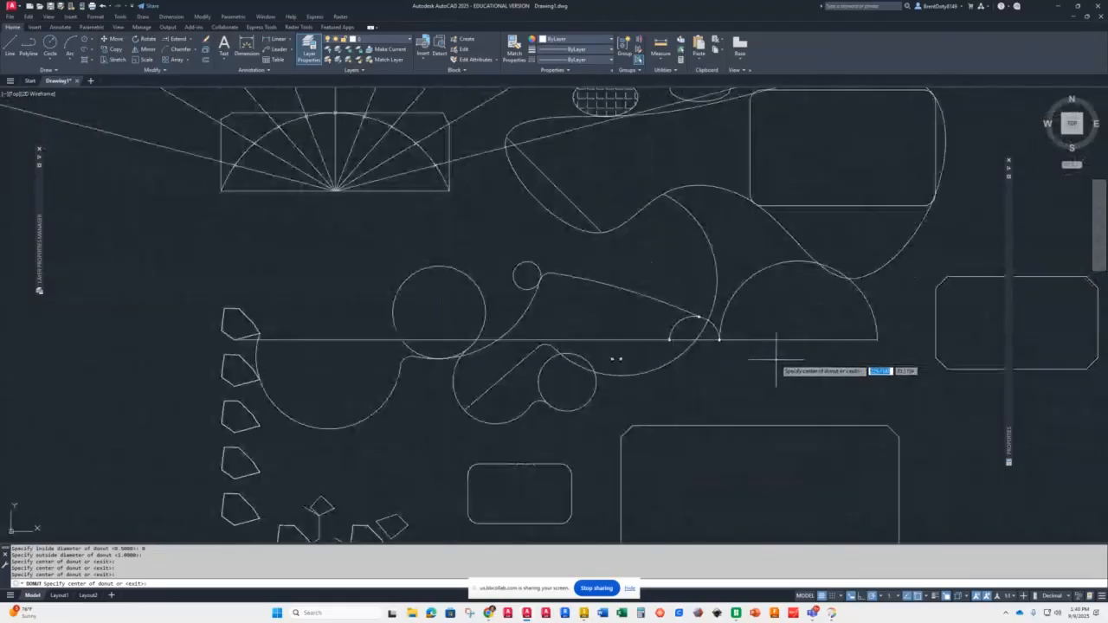
pyautogui.click(877, 338)
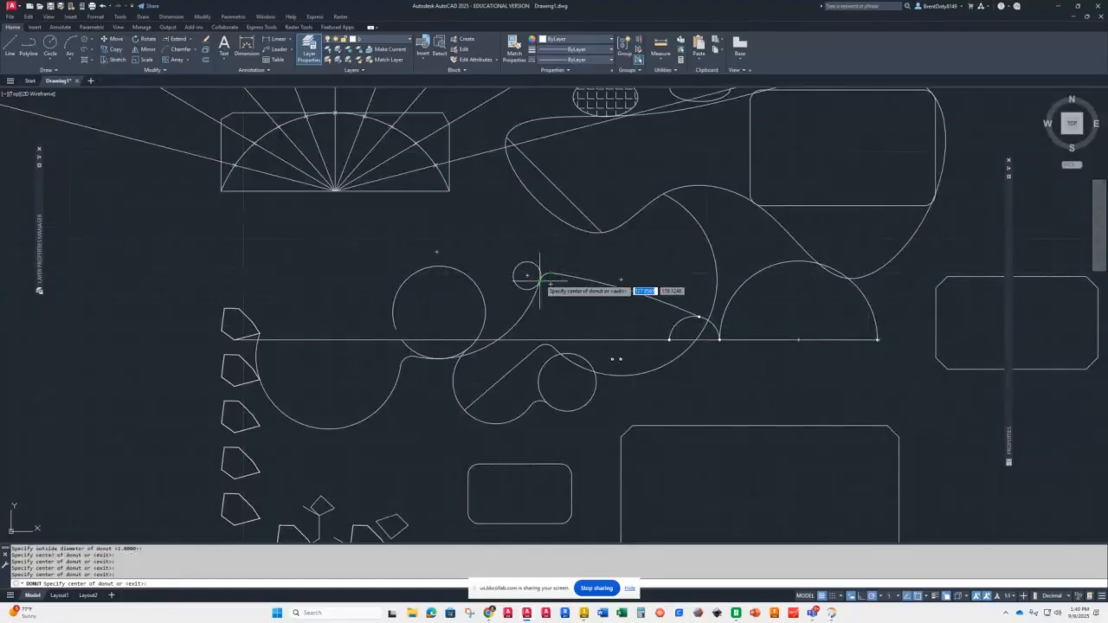
pyautogui.scroll(8, 540, 279)
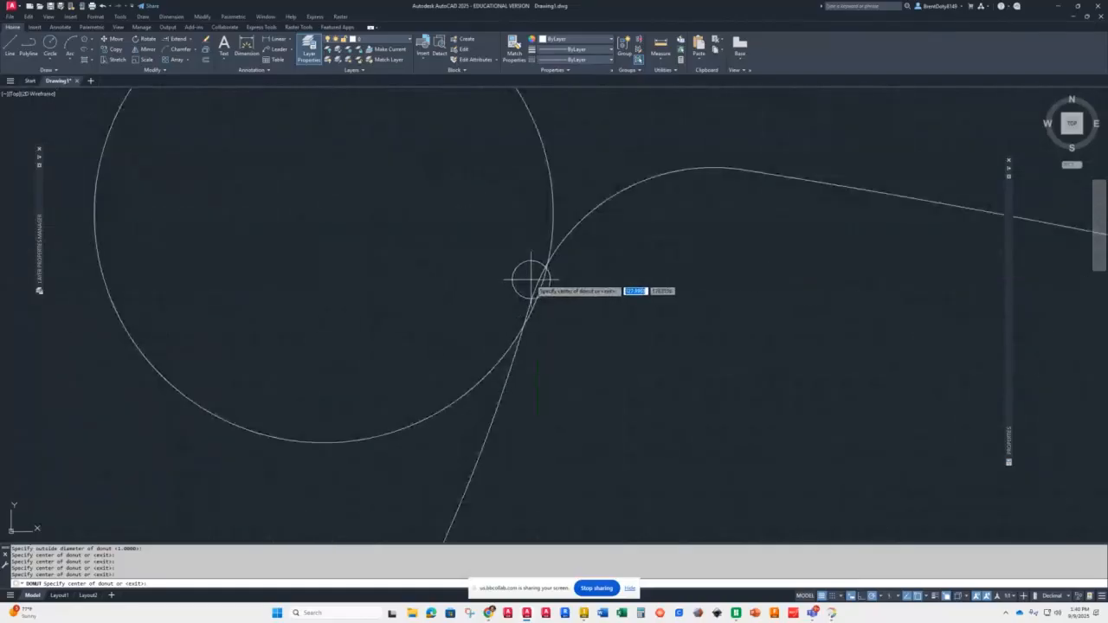
pyautogui.click(548, 263)
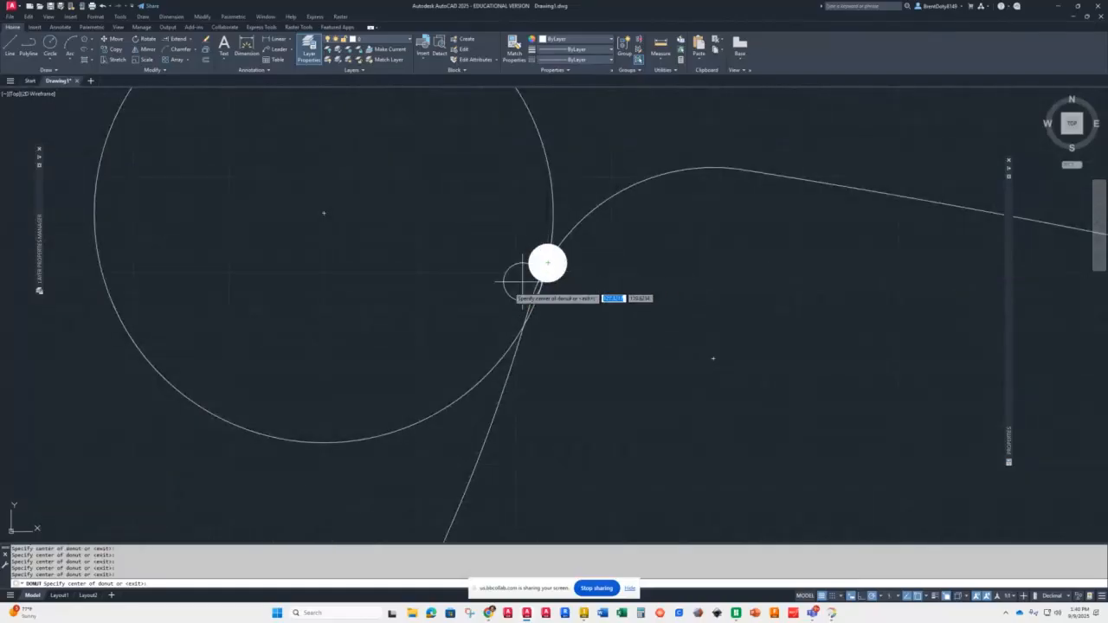
pyautogui.scroll(-10, 524, 281)
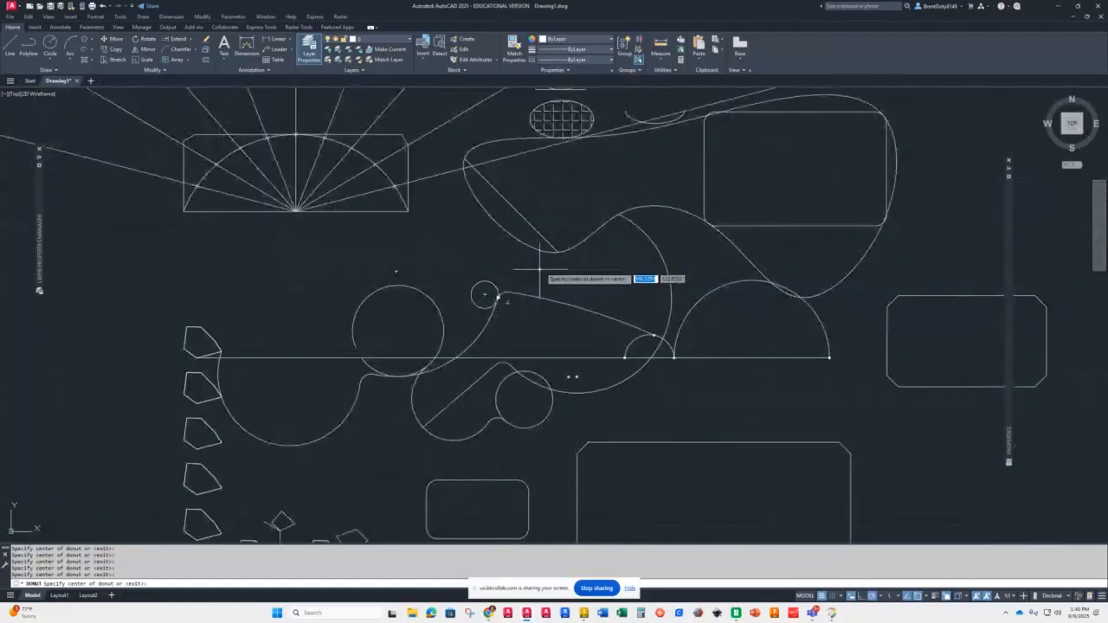
pyautogui.scroll(8, 554, 260)
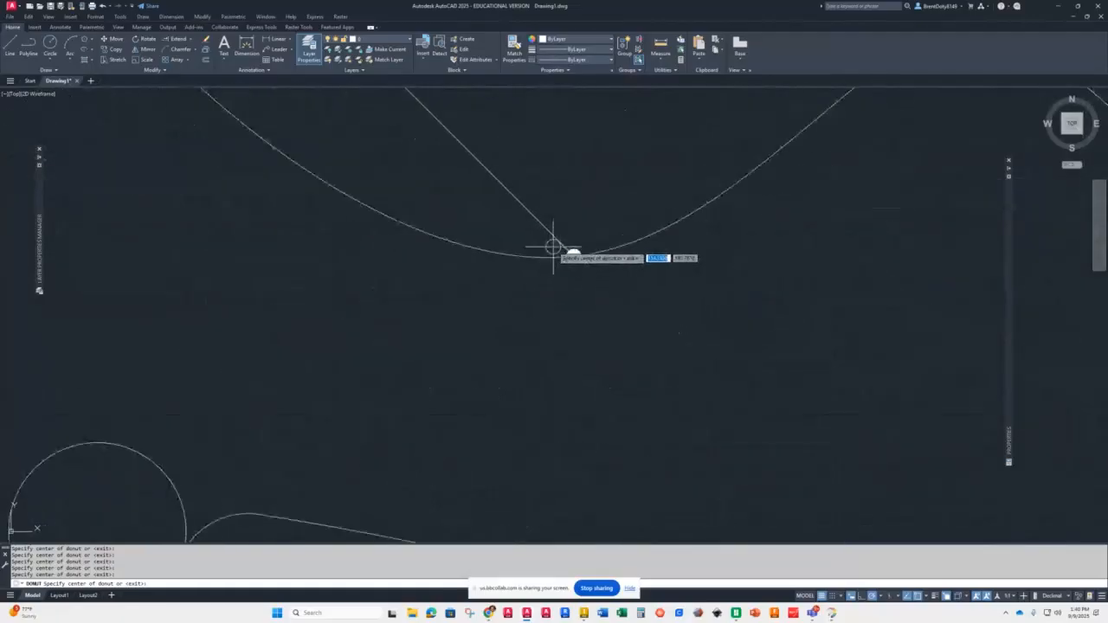
pyautogui.scroll(2, 553, 247)
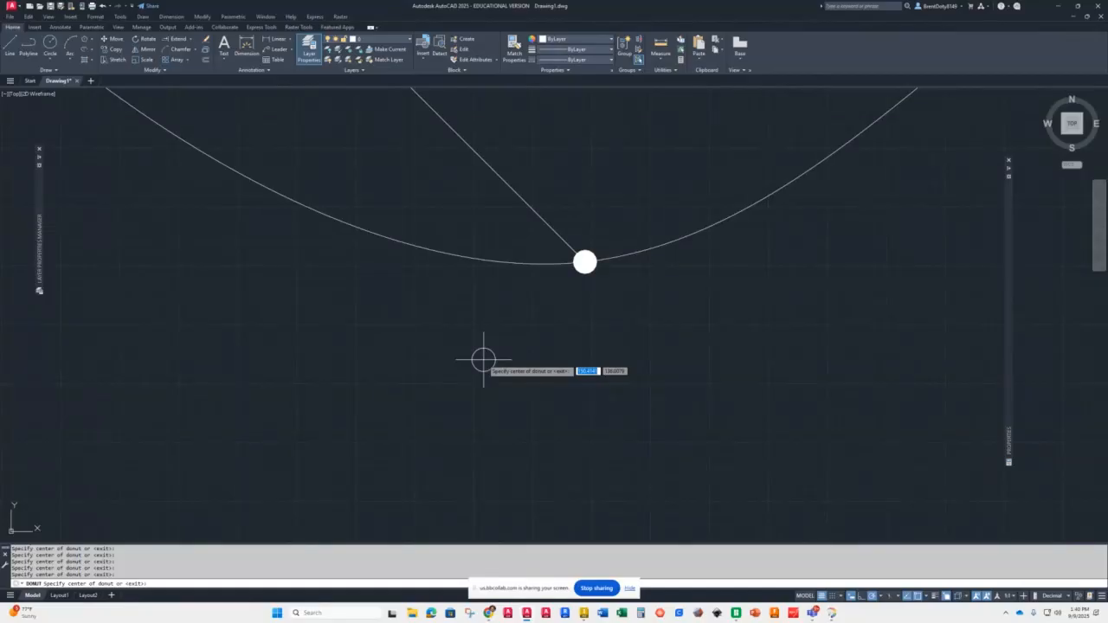
pyautogui.press('Escape')
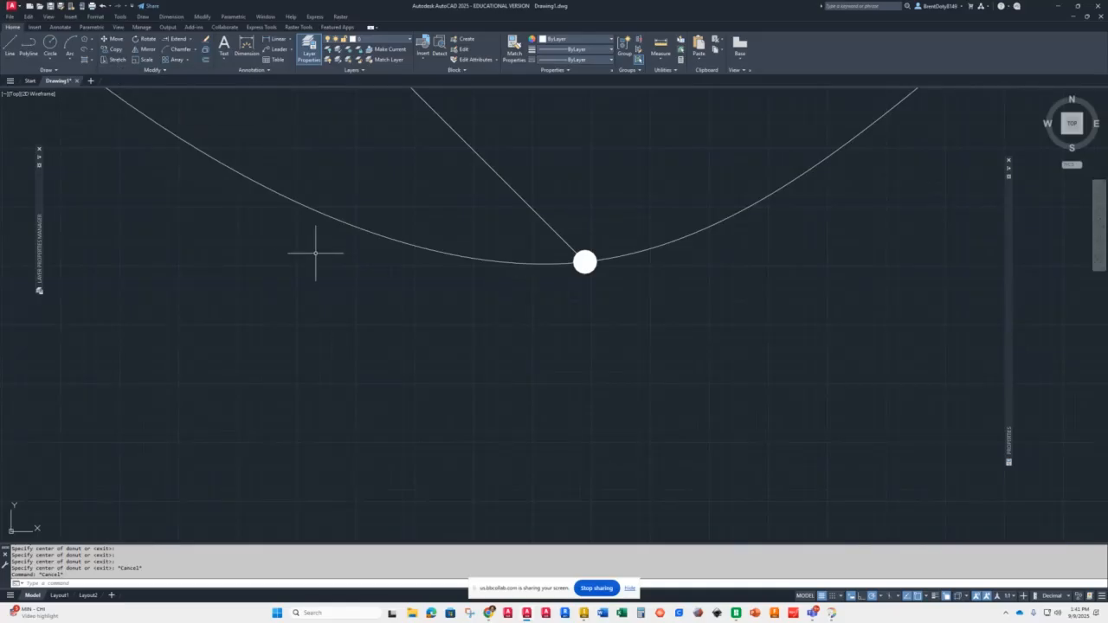
# Step: Stretch the chamfered rectangle's right side 20 units to the right using a crossing window over that side
pyautogui.scroll(-5, 317, 251)
pyautogui.scroll(8, 363, 255)
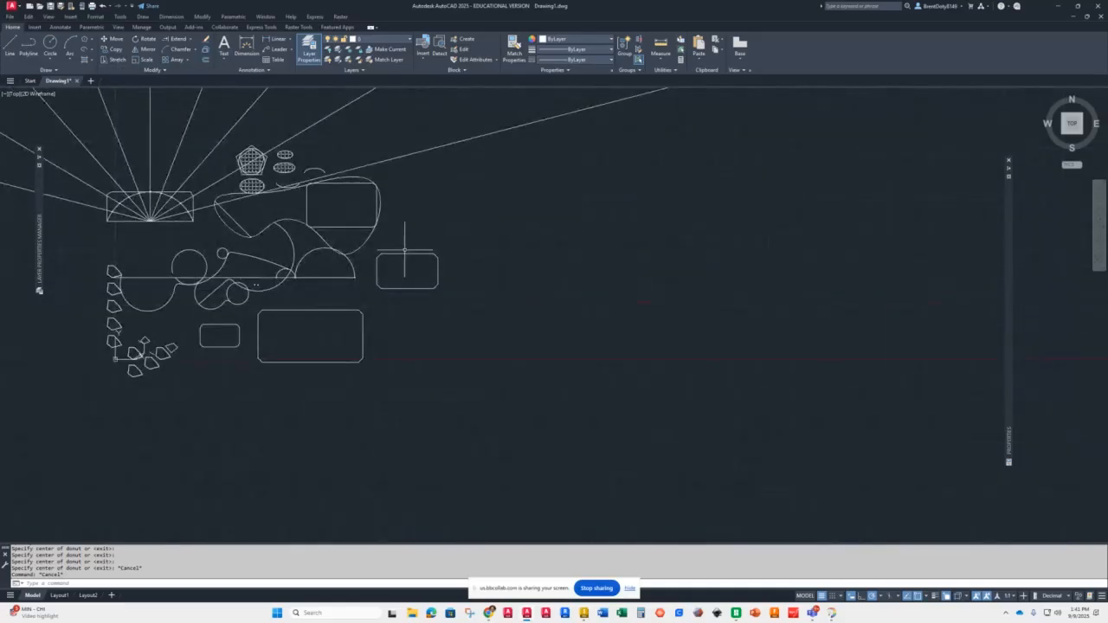
pyautogui.scroll(-2, 303, 254)
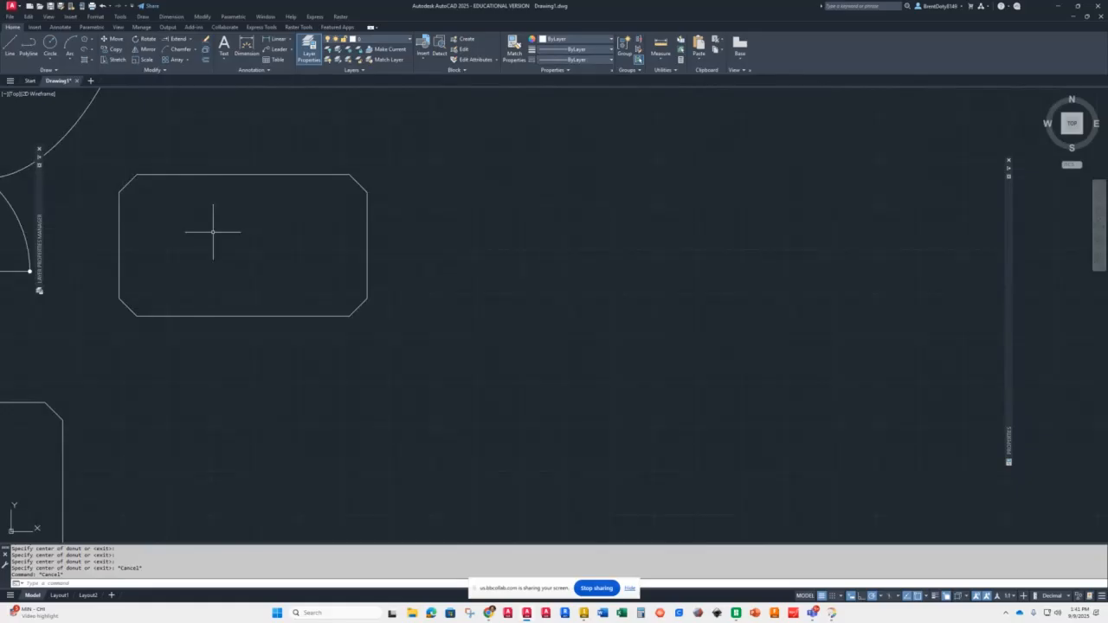
pyautogui.click(115, 59)
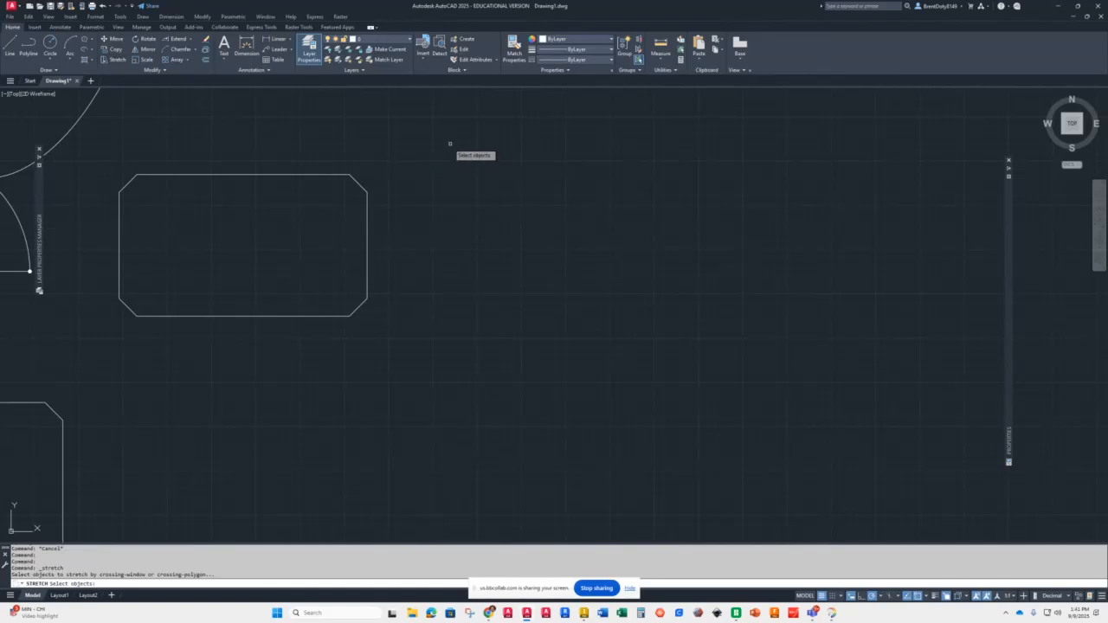
pyautogui.click(492, 136)
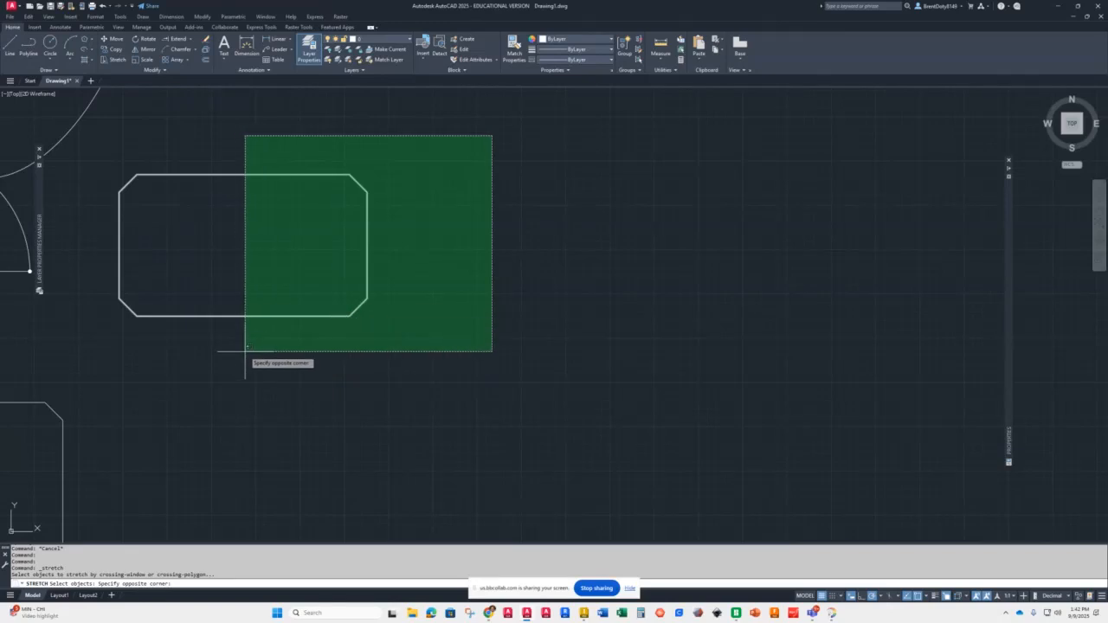
pyautogui.click(260, 357)
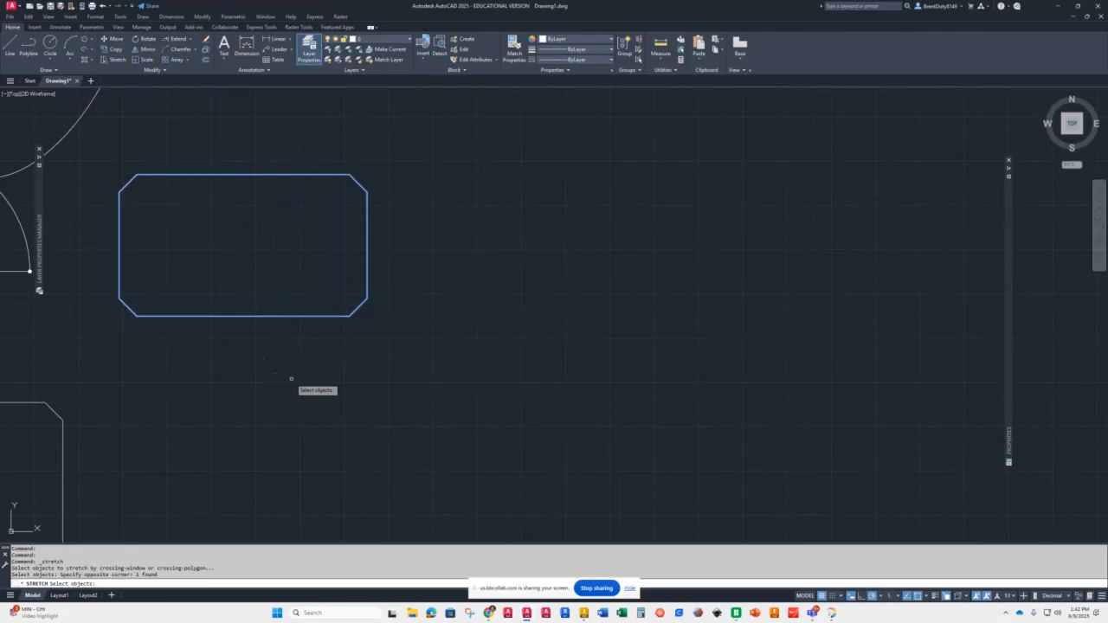
pyautogui.press('Return')
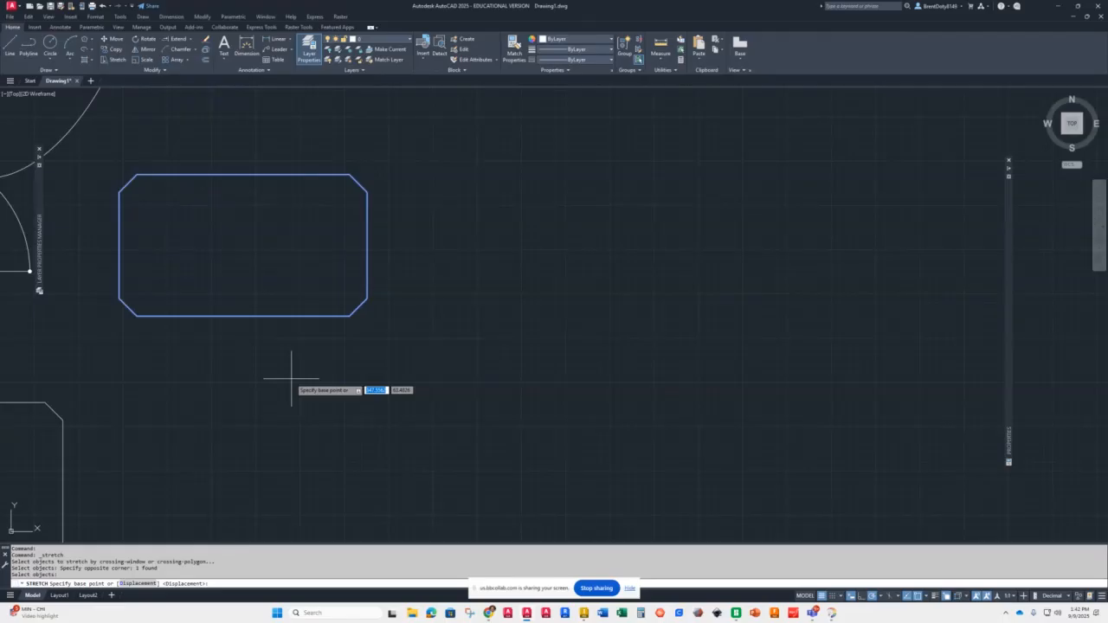
pyautogui.click(367, 245)
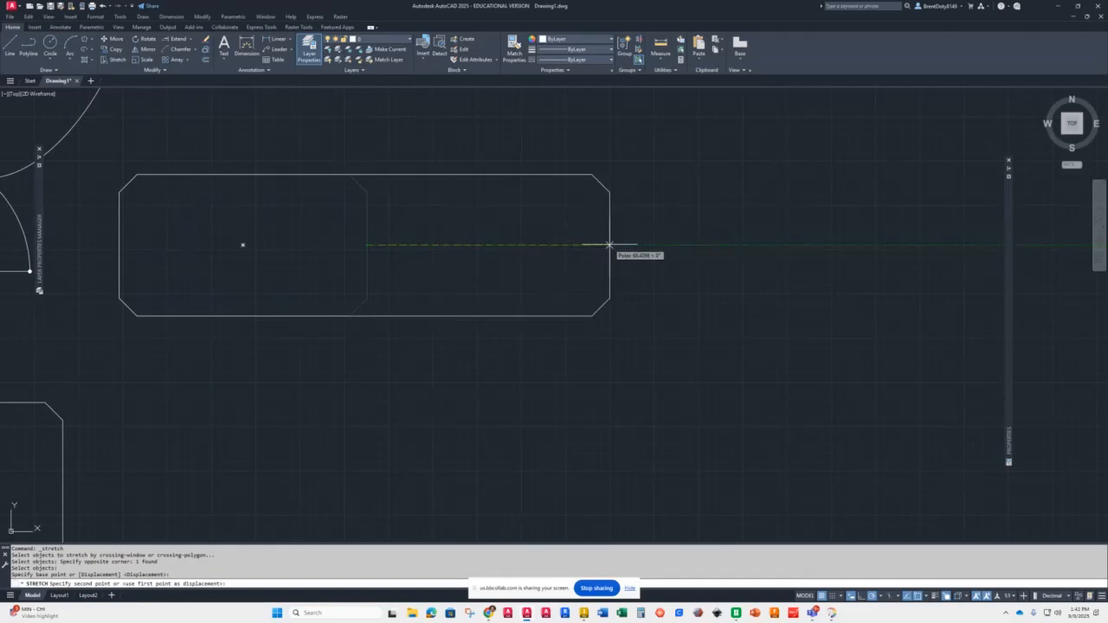
pyautogui.write('2')
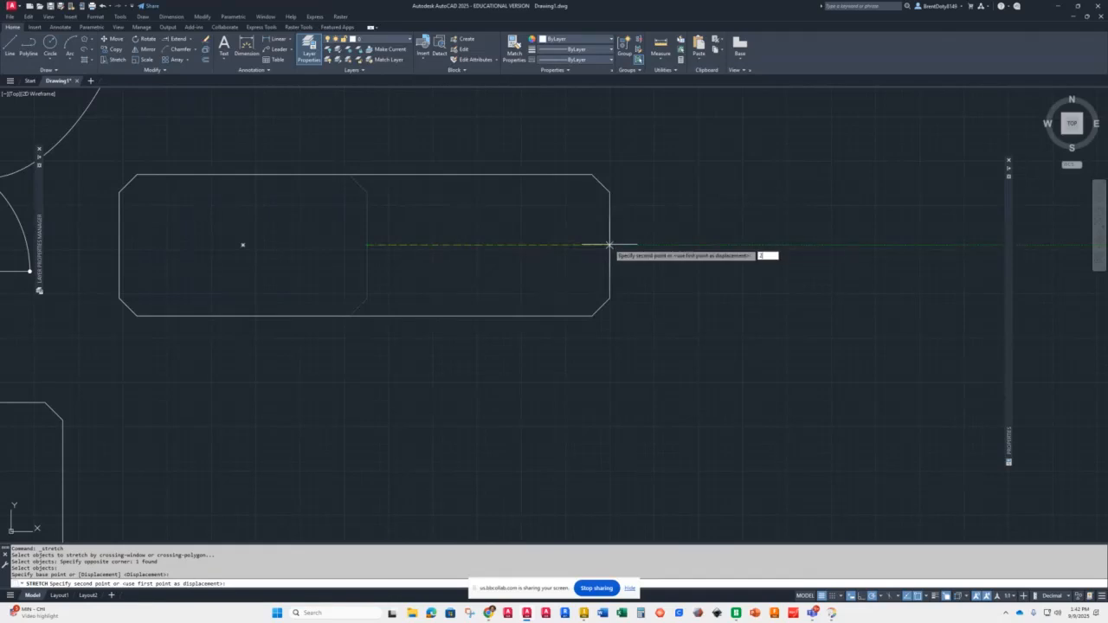
pyautogui.write('0')
pyautogui.press('Return')
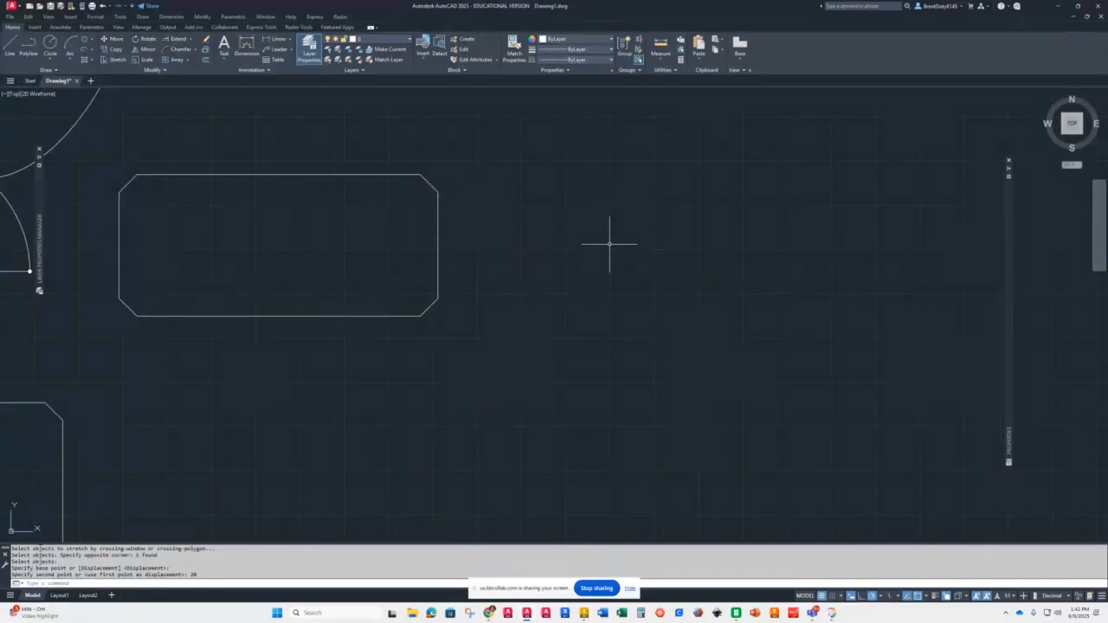
# Step: Stretch the chamfered rectangle's bottom edge 5 units upward using a crossing window over the bottom
pyautogui.press('Return')
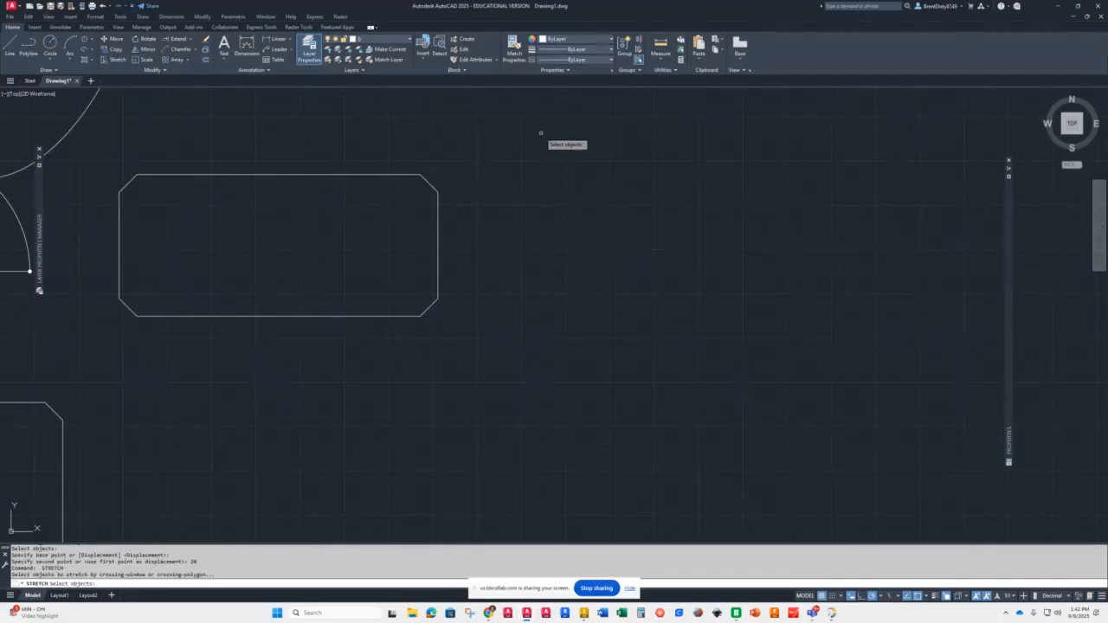
pyautogui.click(522, 274)
pyautogui.click(87, 343)
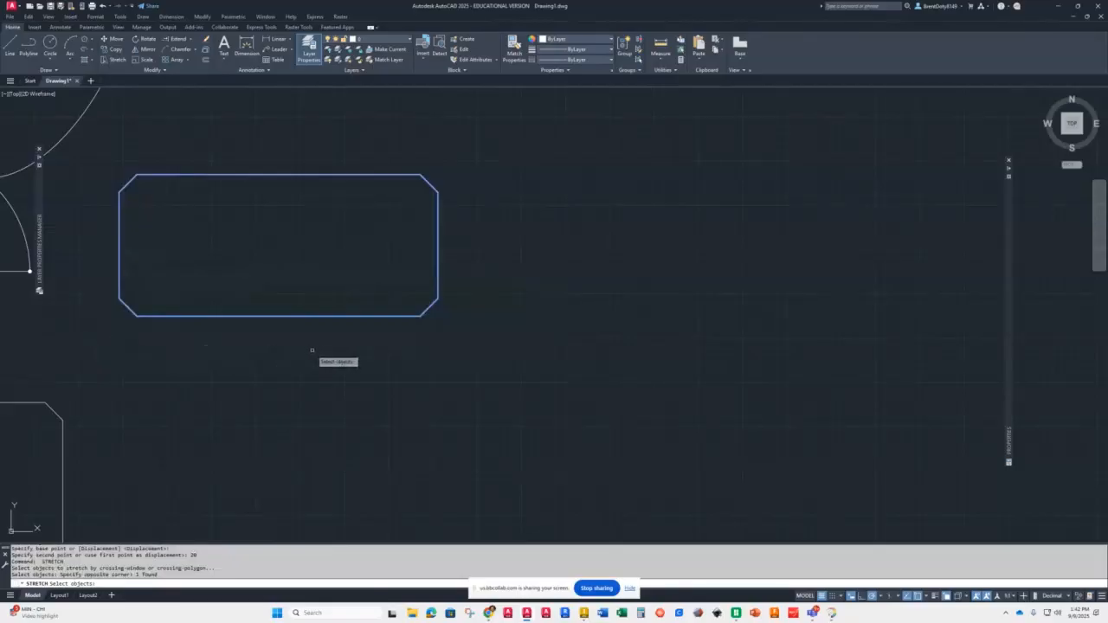
pyautogui.press('Return')
pyautogui.click(279, 316)
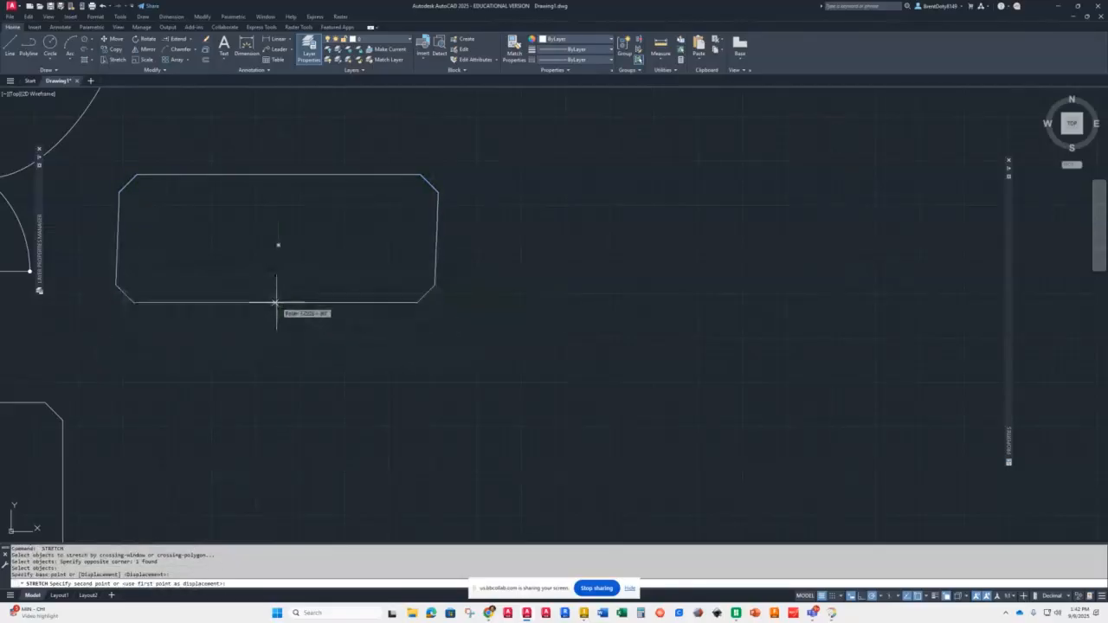
pyautogui.write('5')
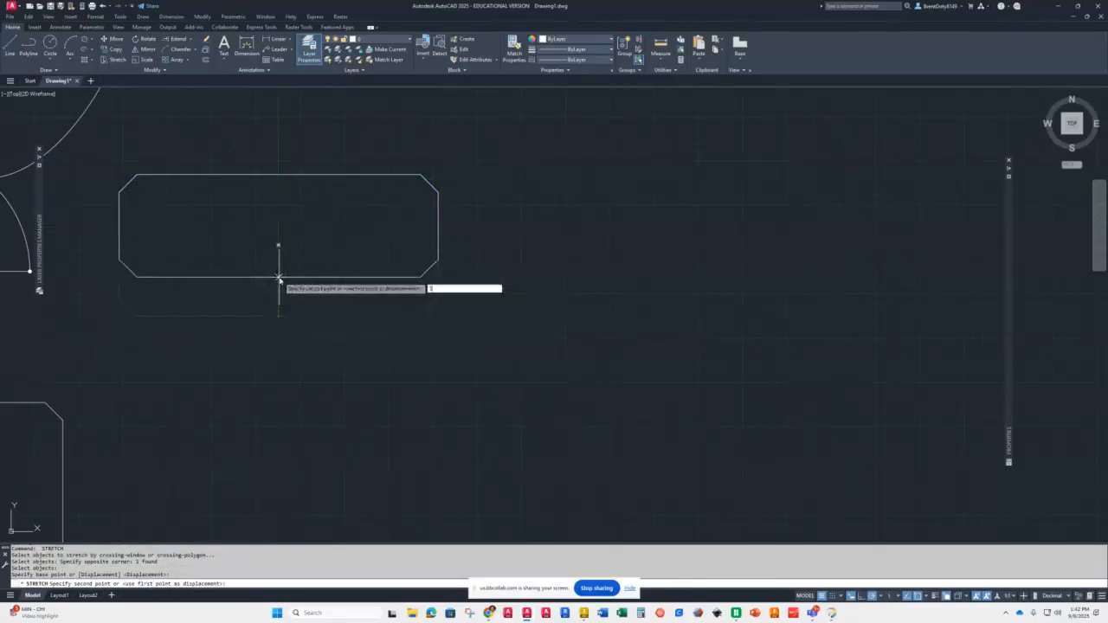
pyautogui.press('Return')
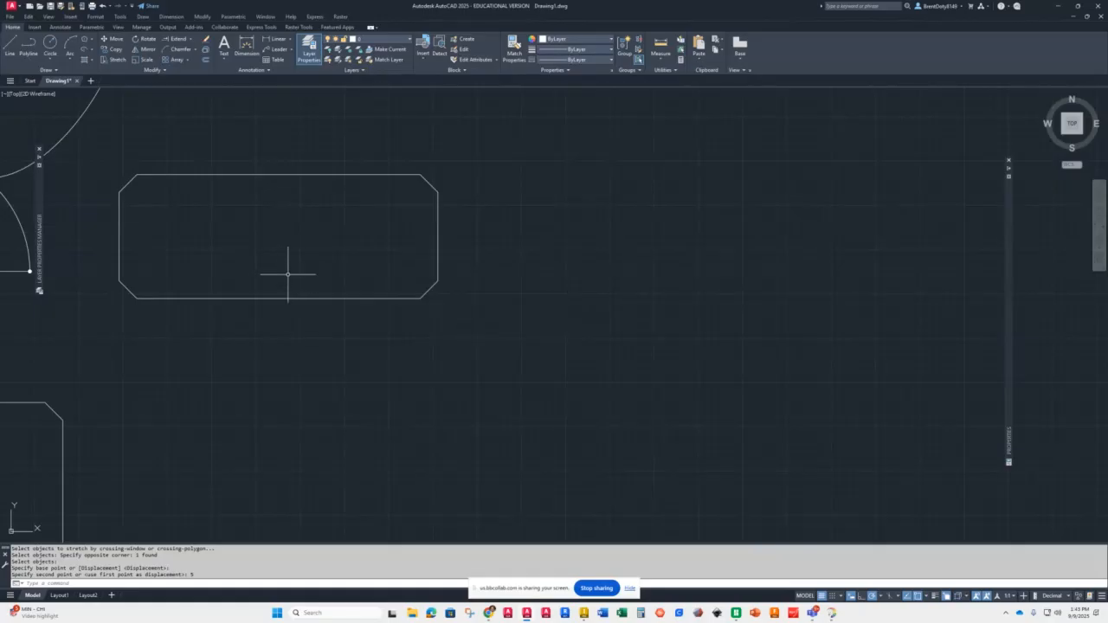
# Step: Rotate the small rounded rectangle by -10 degrees about its center
pyautogui.click(144, 39)
pyautogui.scroll(-8, 268, 244)
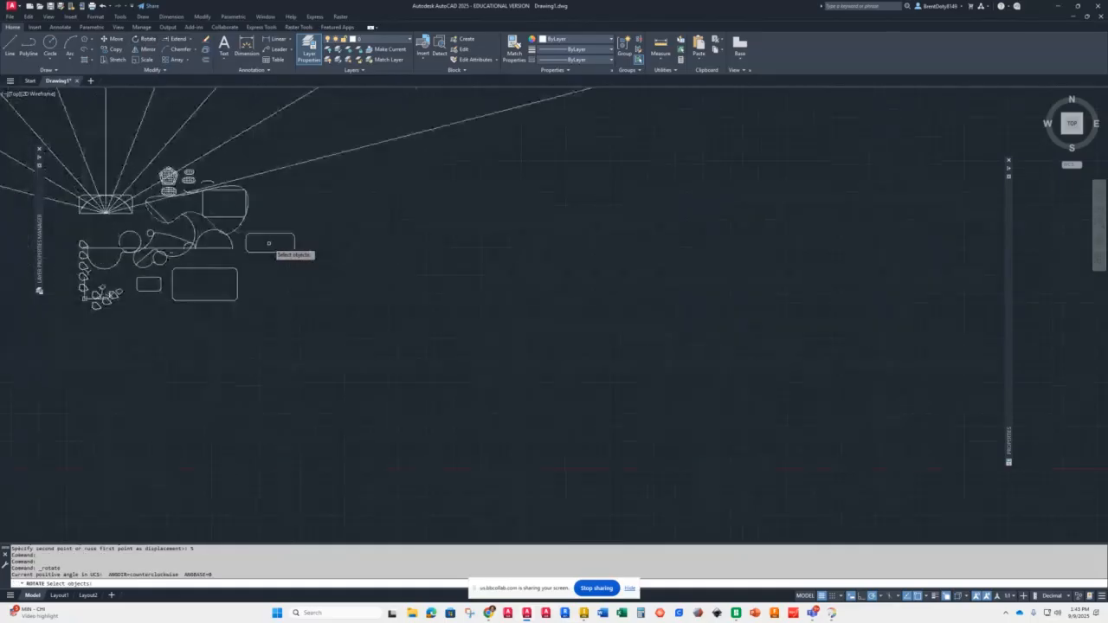
pyautogui.scroll(-2, 253, 320)
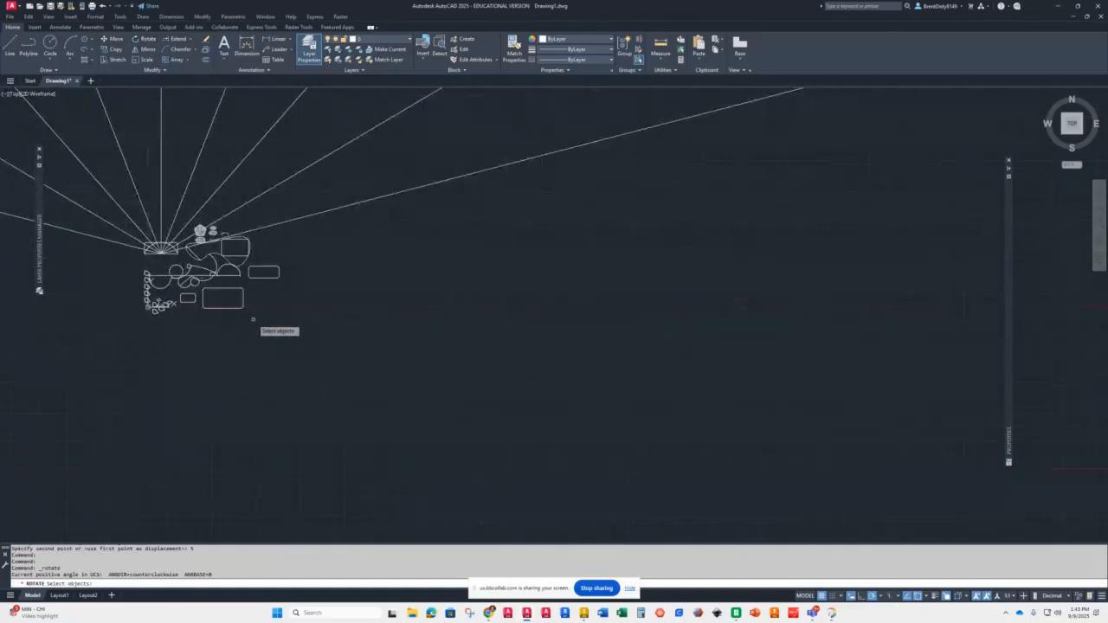
pyautogui.scroll(6, 242, 322)
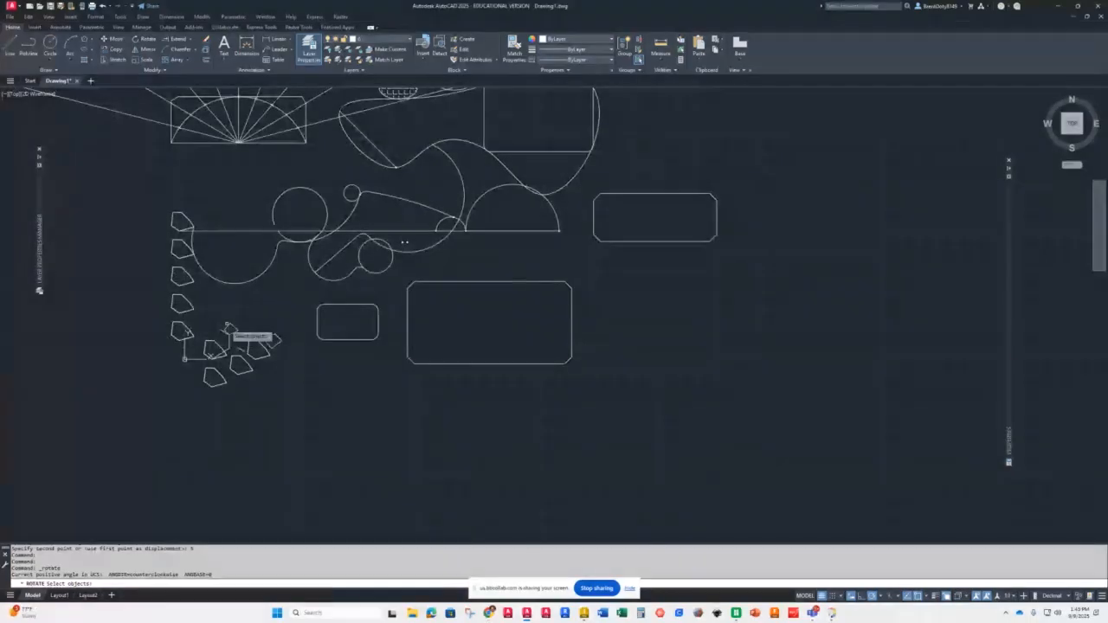
pyautogui.scroll(2, 298, 346)
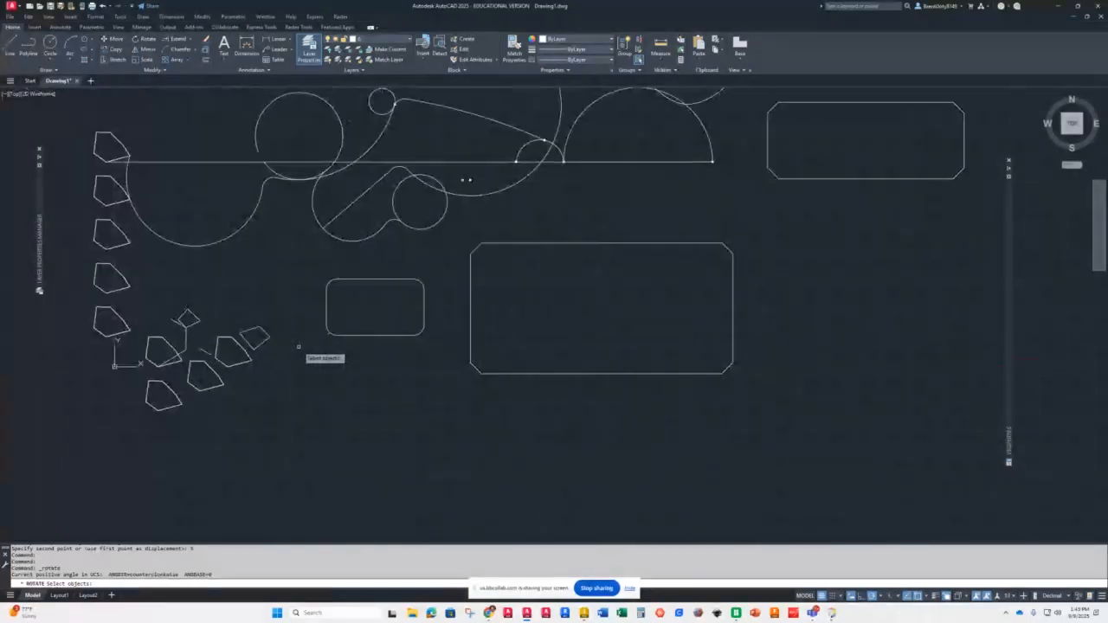
pyautogui.scroll(2, 365, 320)
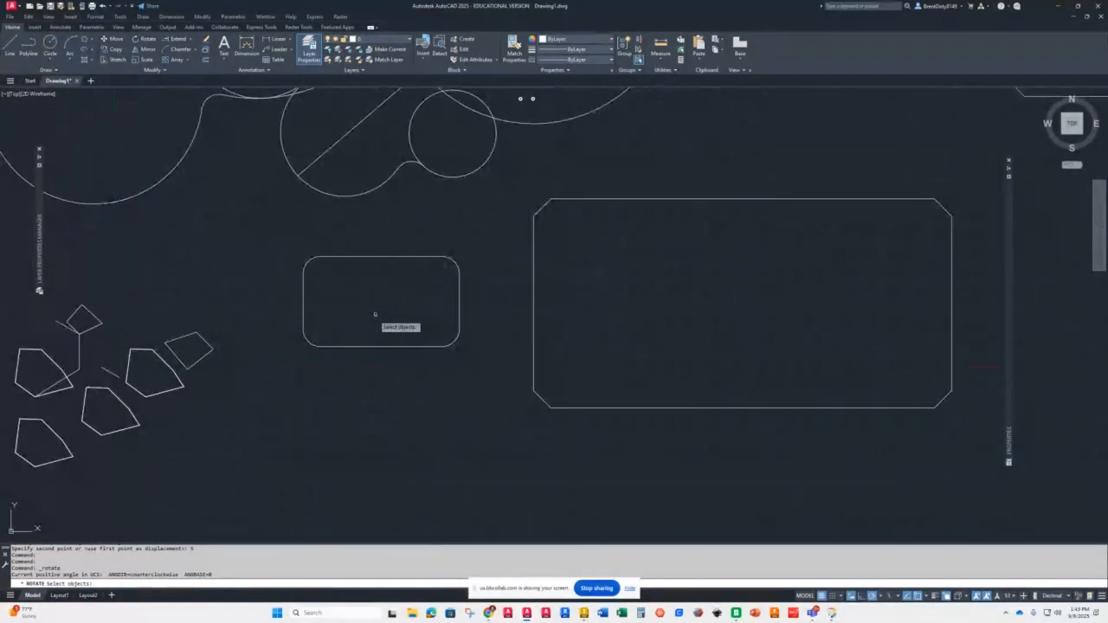
pyautogui.scroll(2, 383, 270)
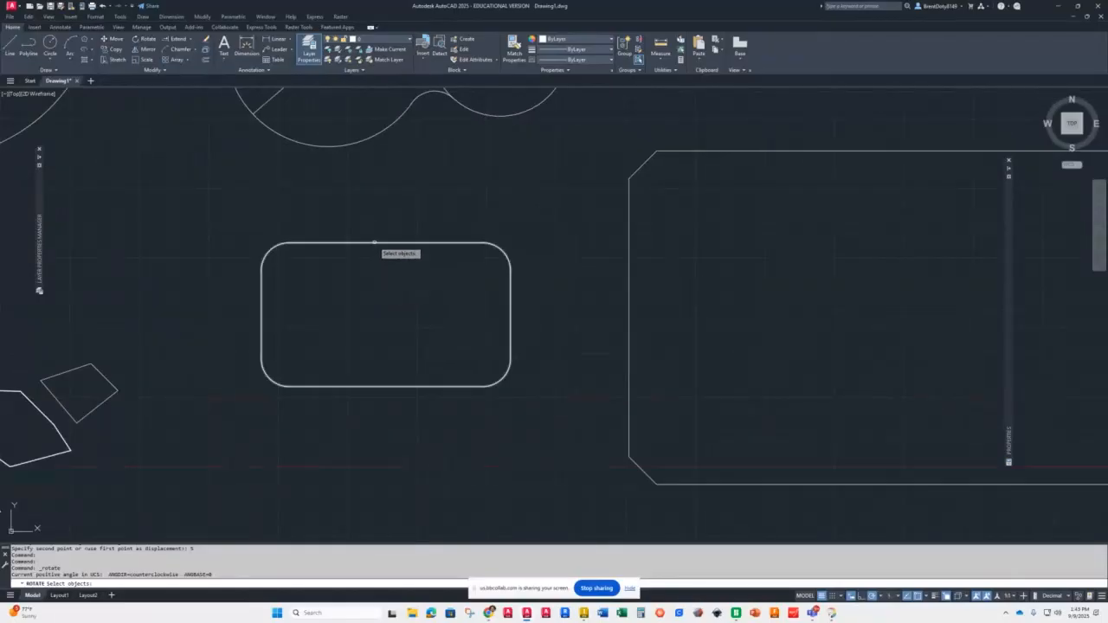
pyautogui.click(374, 243)
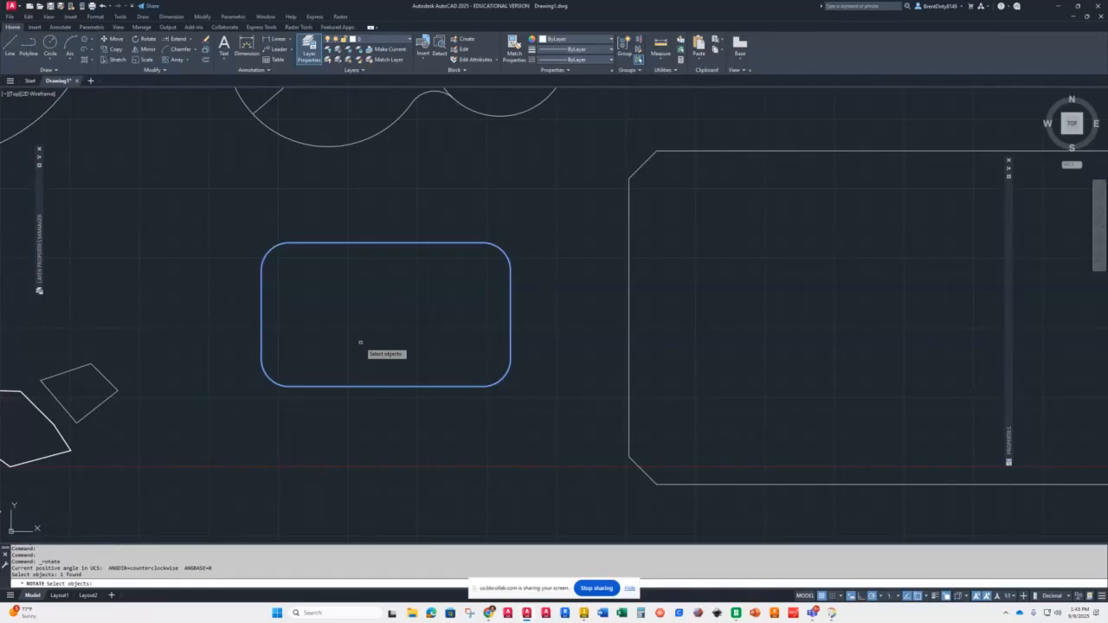
pyautogui.press('Return')
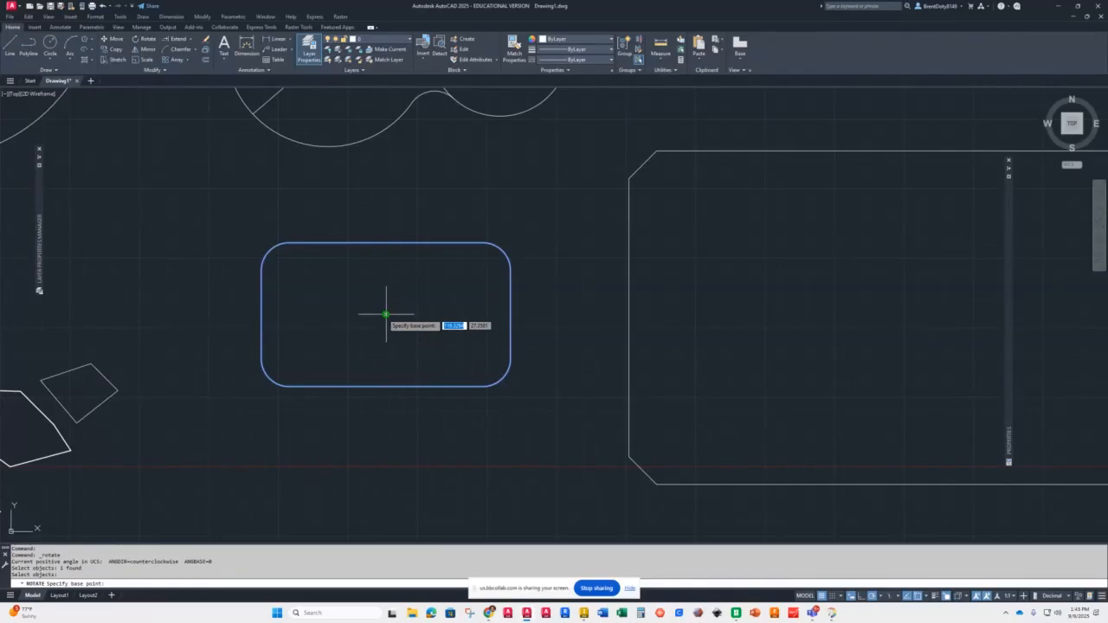
pyautogui.click(386, 314)
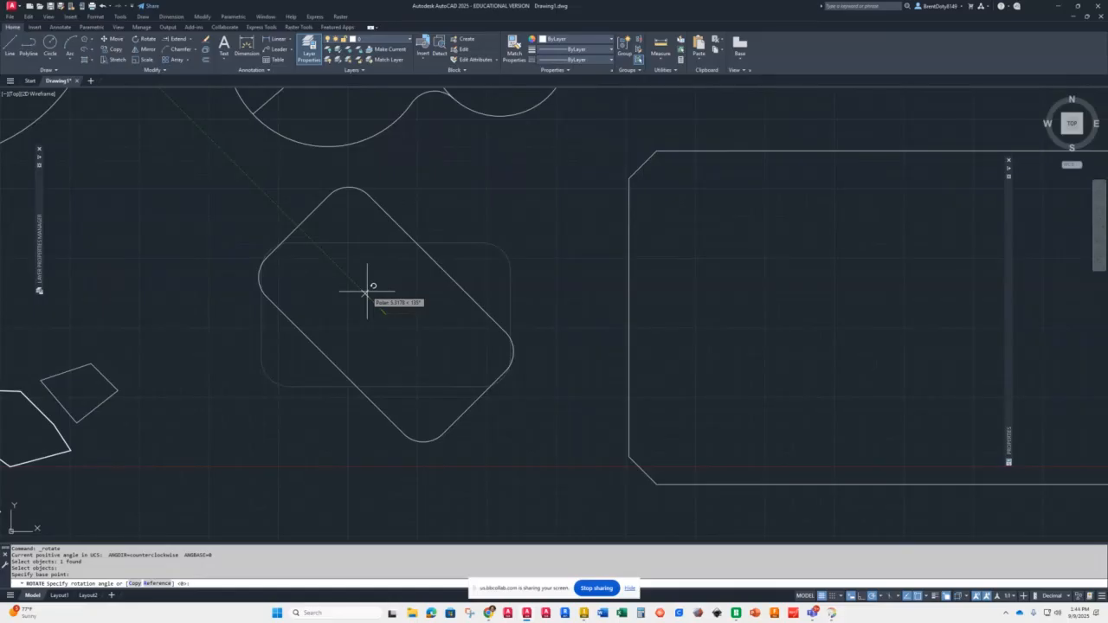
pyautogui.write('-10')
pyautogui.press('Return')
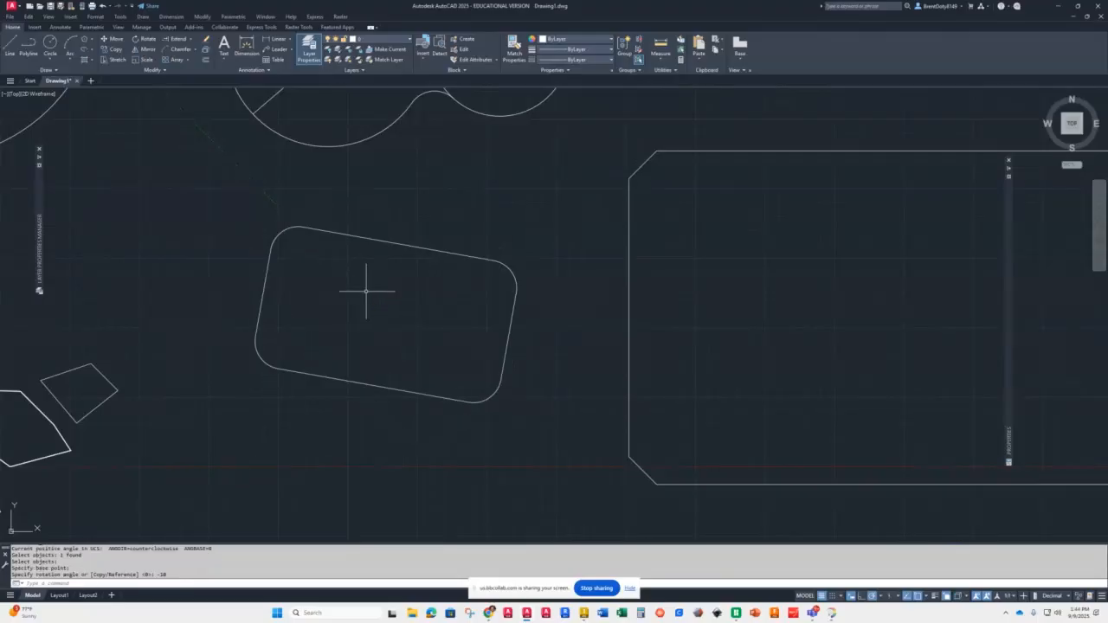
# Step: Rotate the rounded rectangle 45 degrees about its lower-left corner
pyautogui.press('Return')
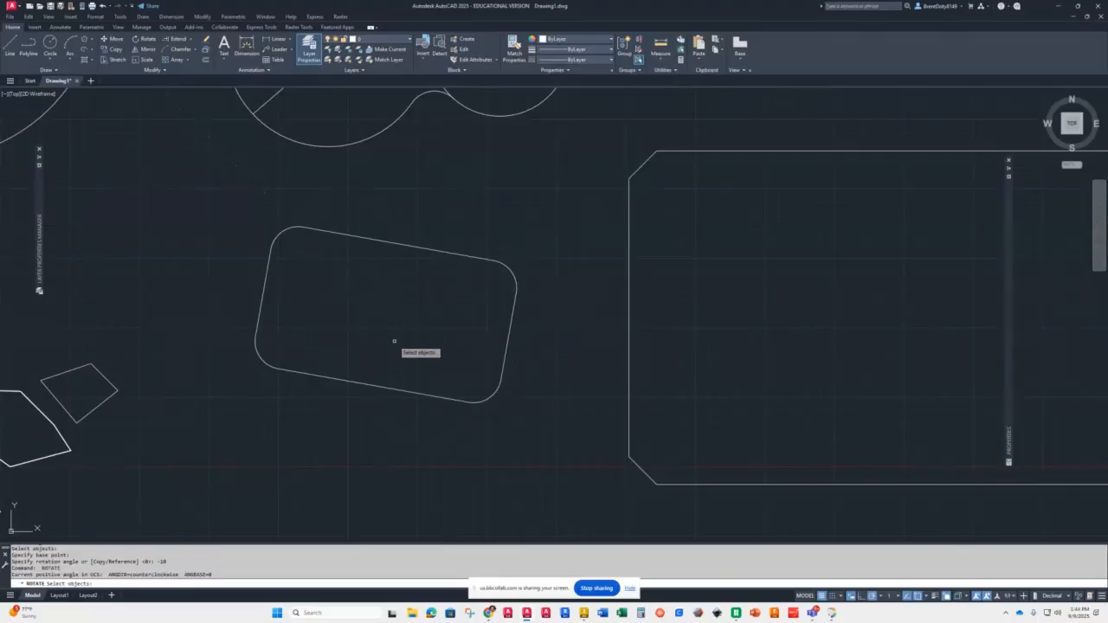
pyautogui.press('Return')
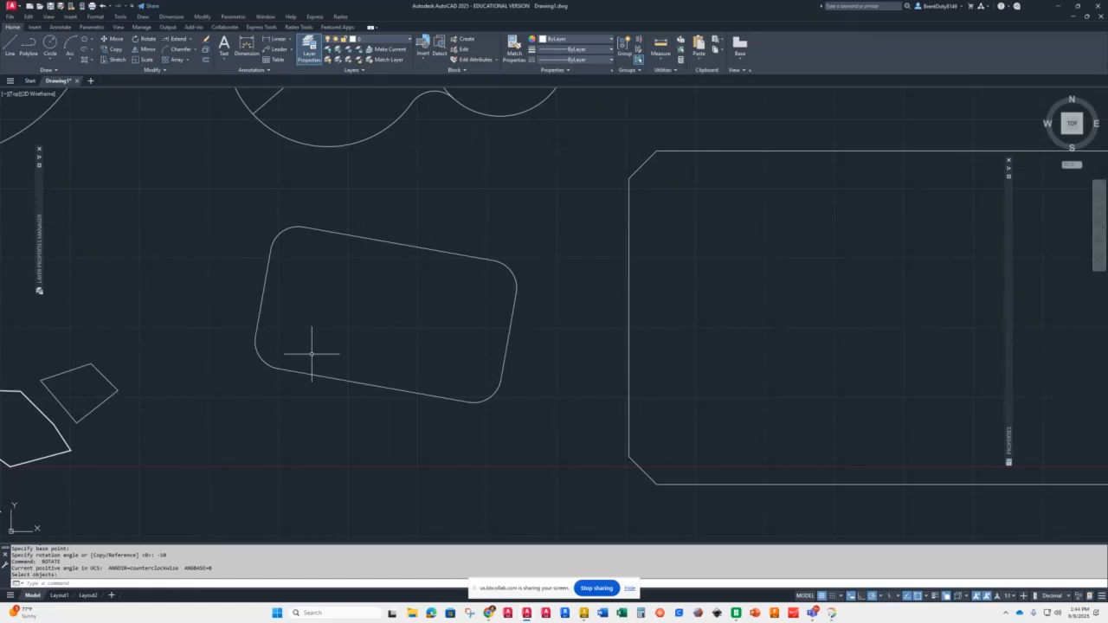
pyautogui.click(256, 358)
pyautogui.press('Return')
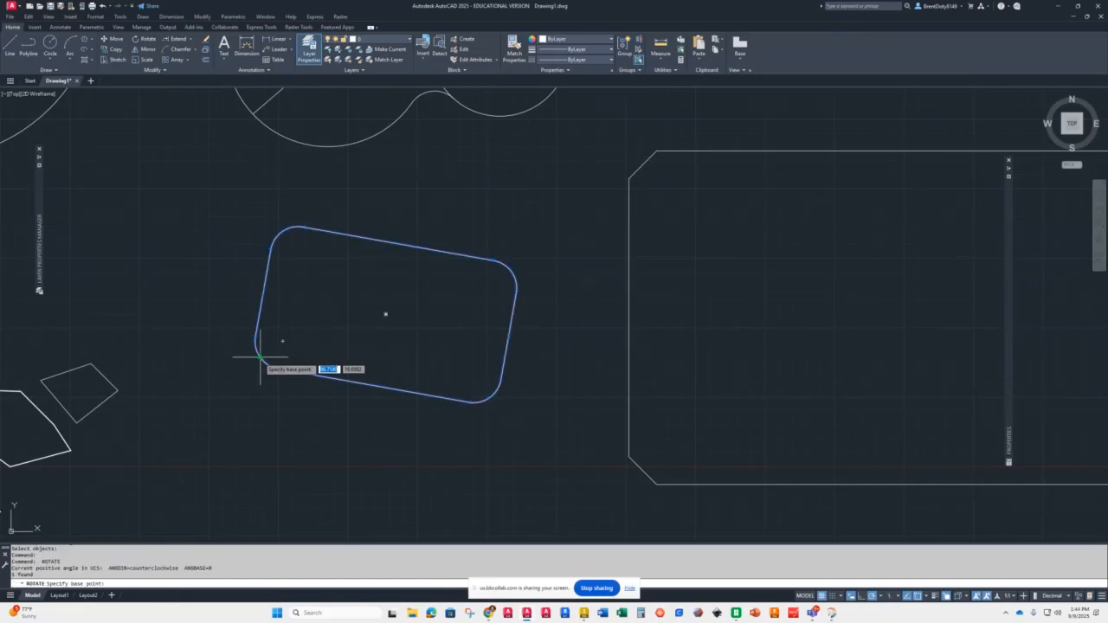
pyautogui.click(260, 356)
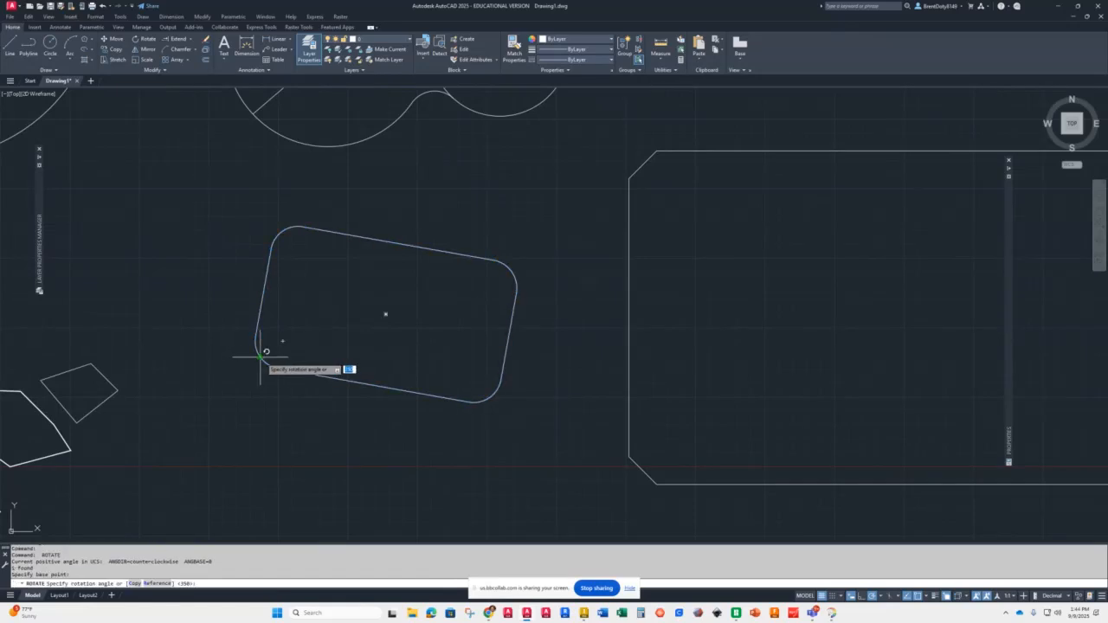
pyautogui.write('45')
pyautogui.press('Return')
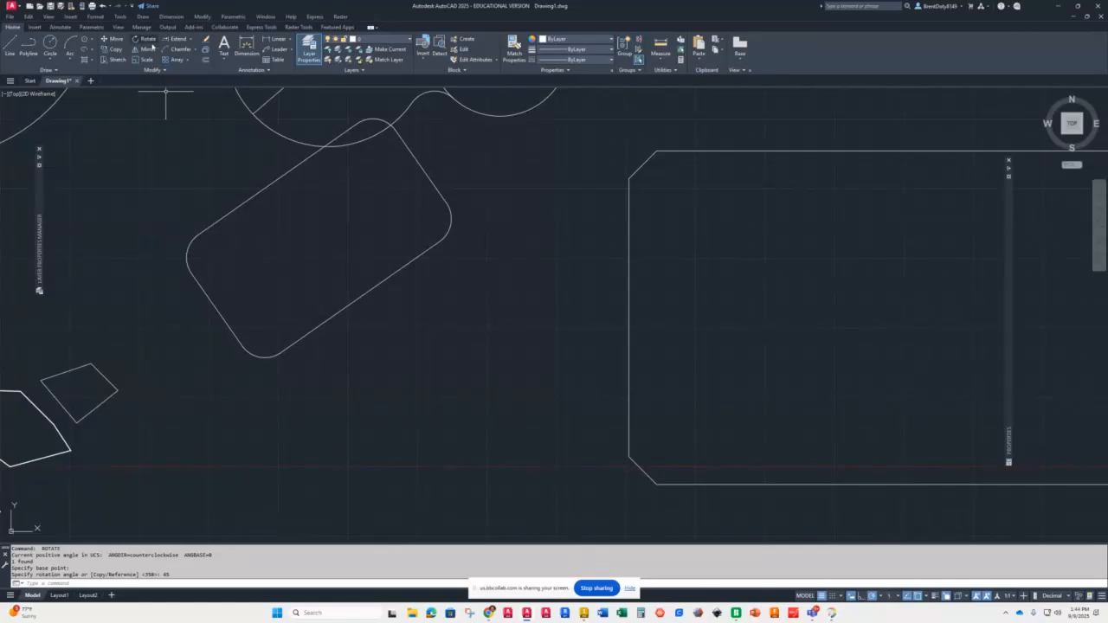
# Step: Rotate the tilted rounded rectangle about its lower-left corner with the Reference option, aligning its diagonal to horizontal
pyautogui.click(144, 38)
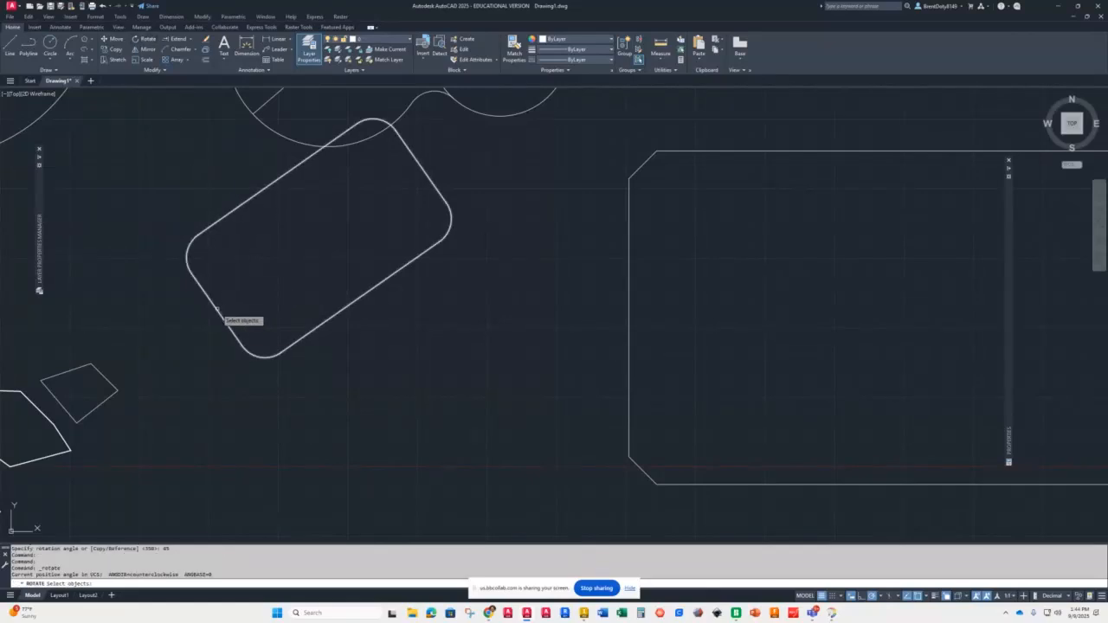
pyautogui.click(216, 307)
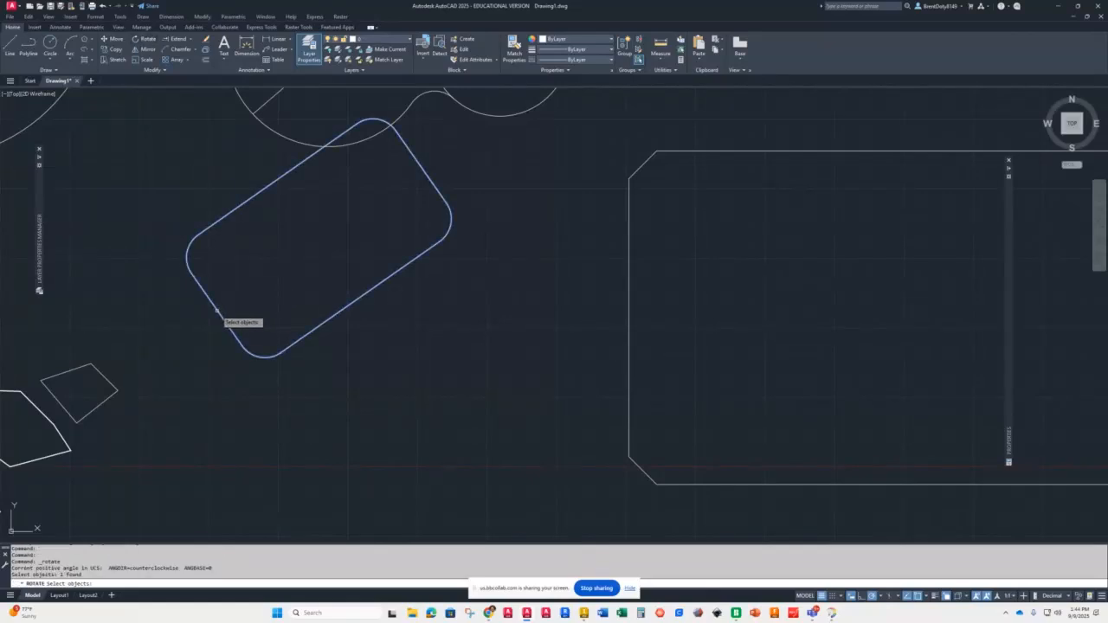
pyautogui.press('Return')
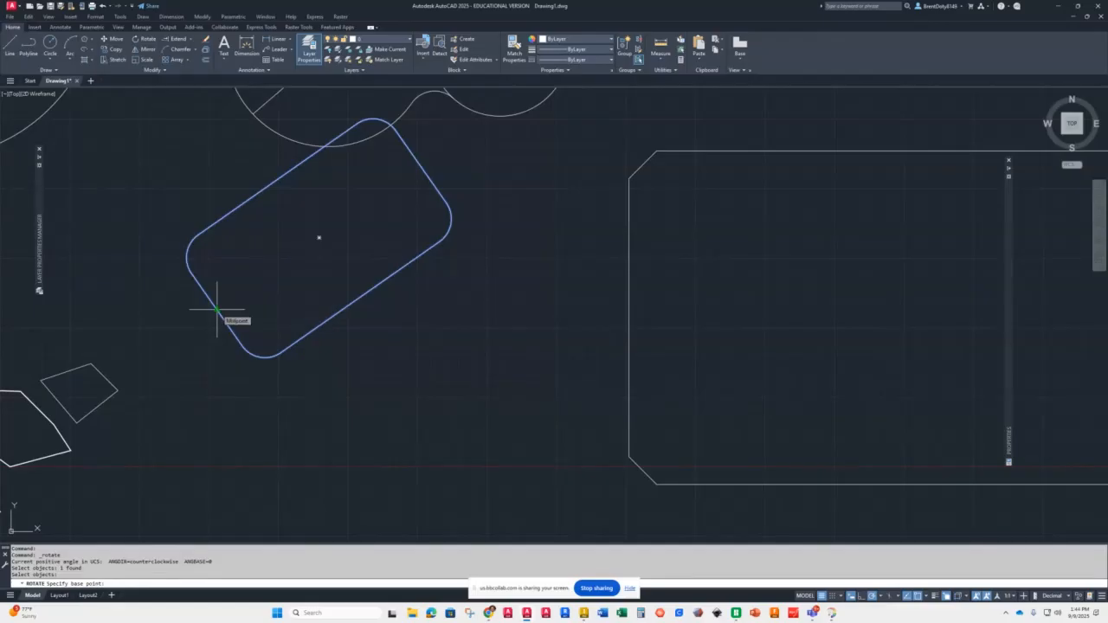
pyautogui.click(216, 308)
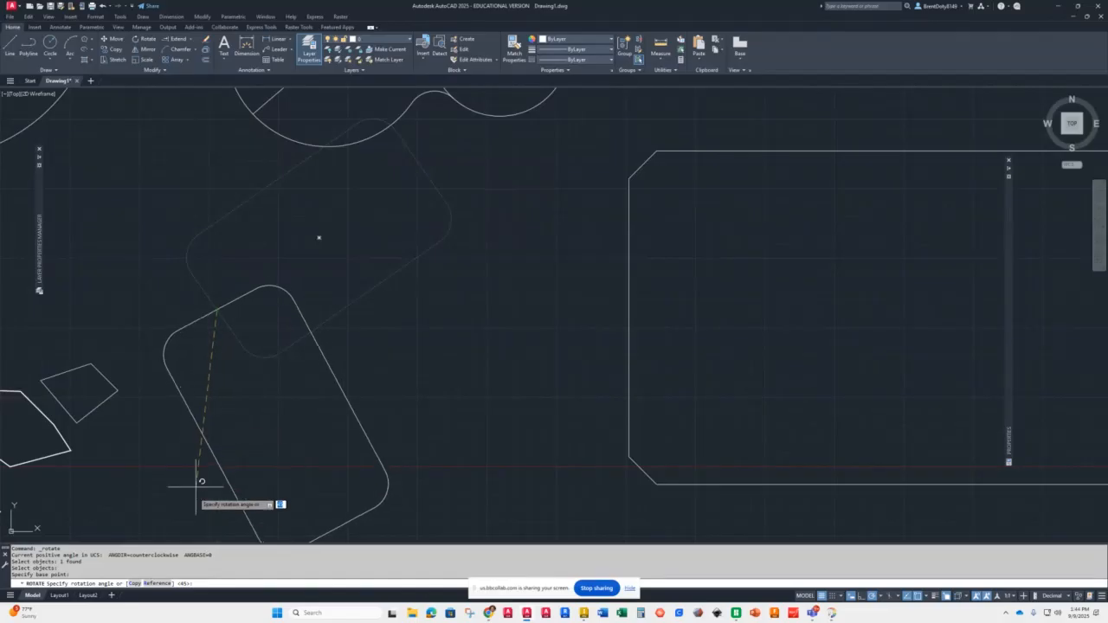
pyautogui.click(159, 584)
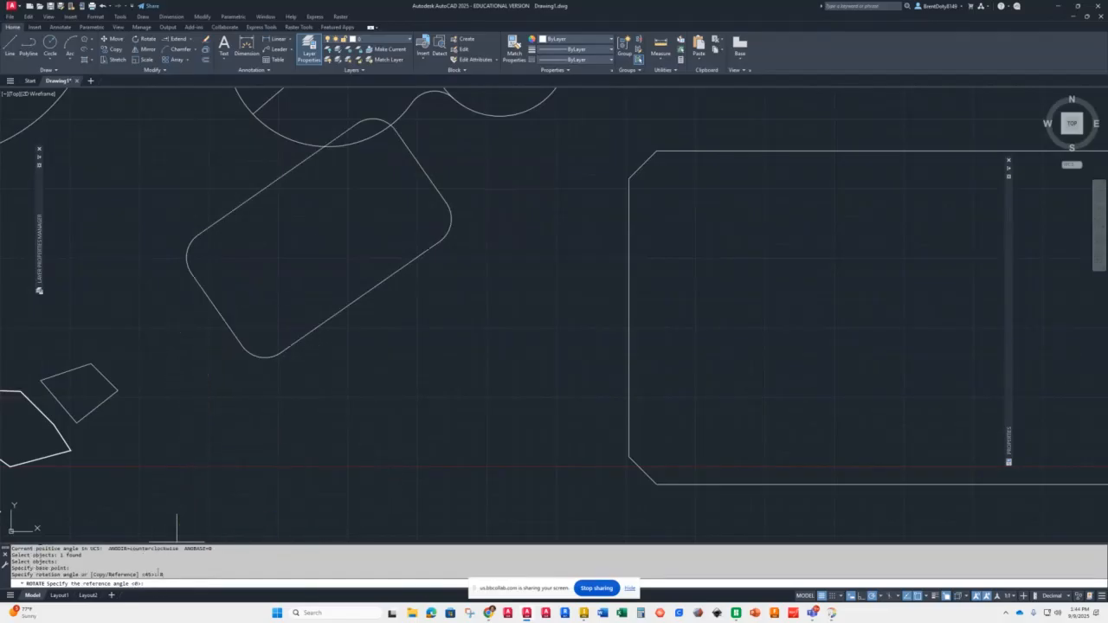
pyautogui.click(217, 309)
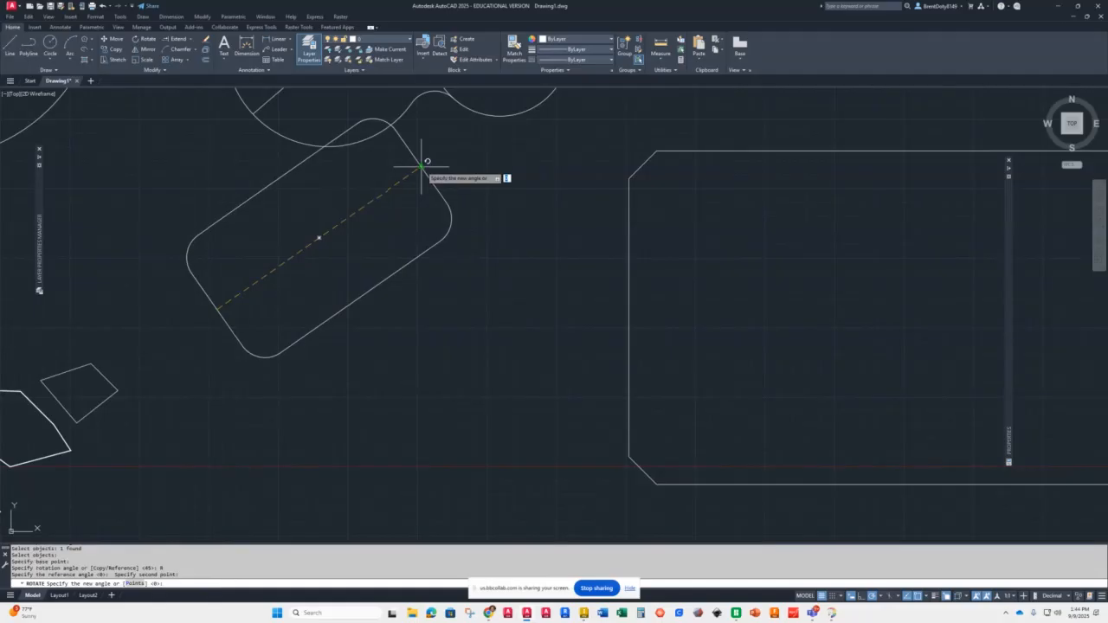
pyautogui.click(422, 166)
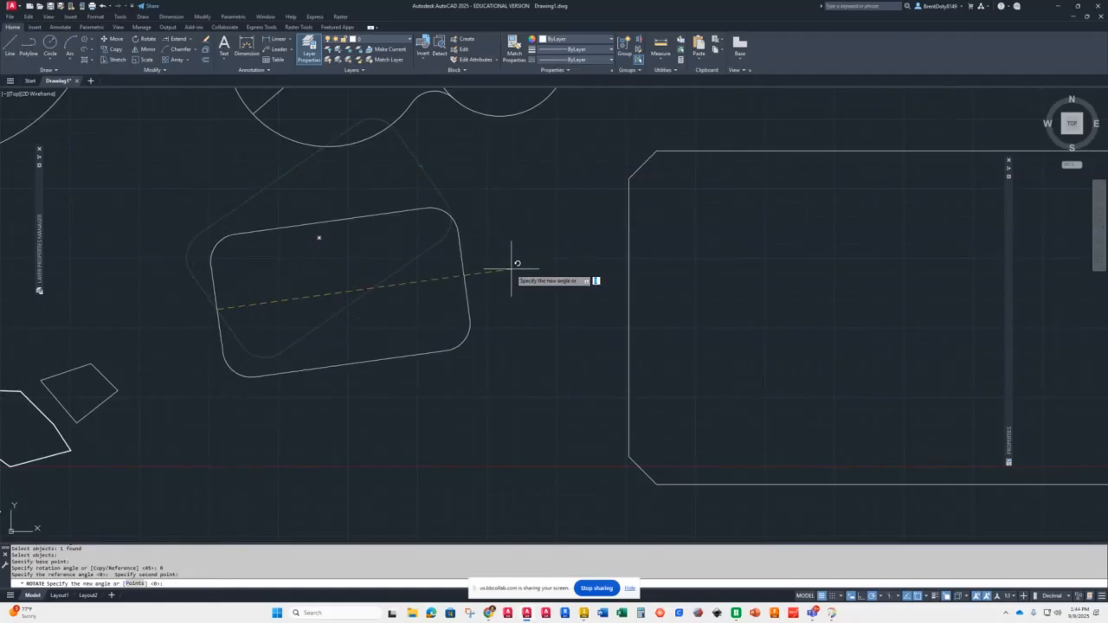
pyautogui.click(534, 309)
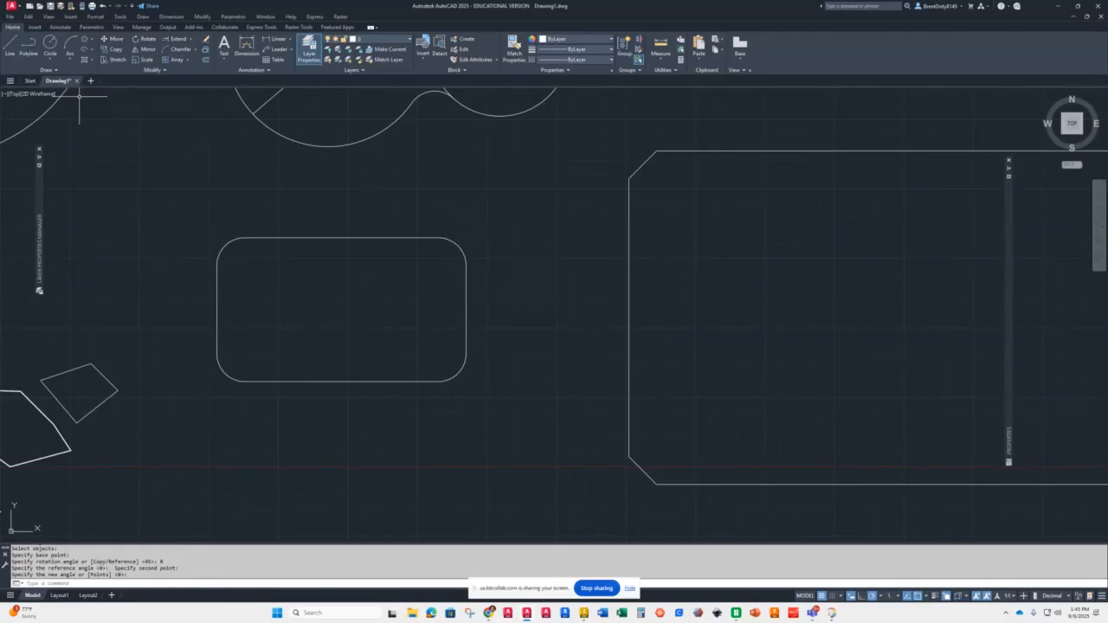
# Step: Rotate the chamfered rectangle with the Reference option, aligning its horizontal centerline toward a point on the nearby arc
pyautogui.click(149, 39)
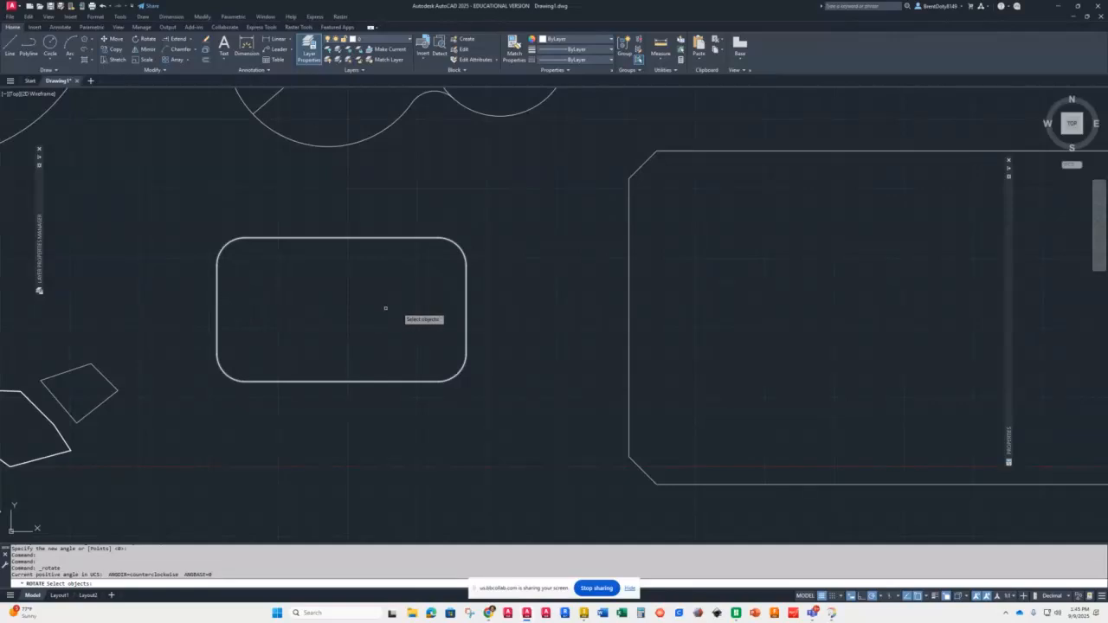
pyautogui.scroll(-5, 384, 311)
pyautogui.scroll(3, 519, 256)
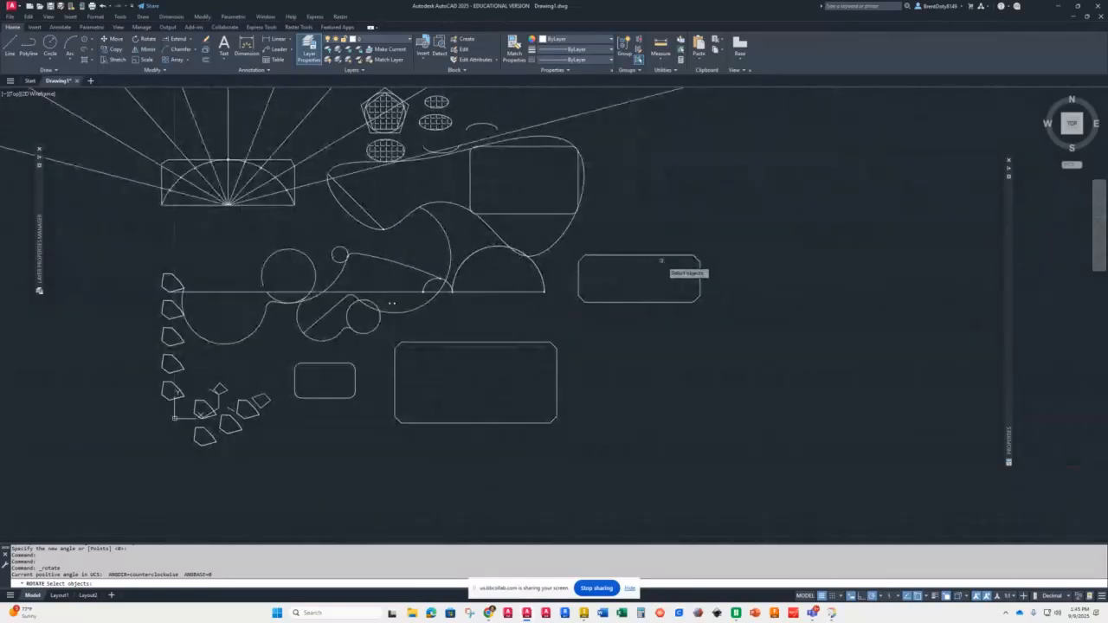
pyautogui.click(664, 256)
pyautogui.press('Return')
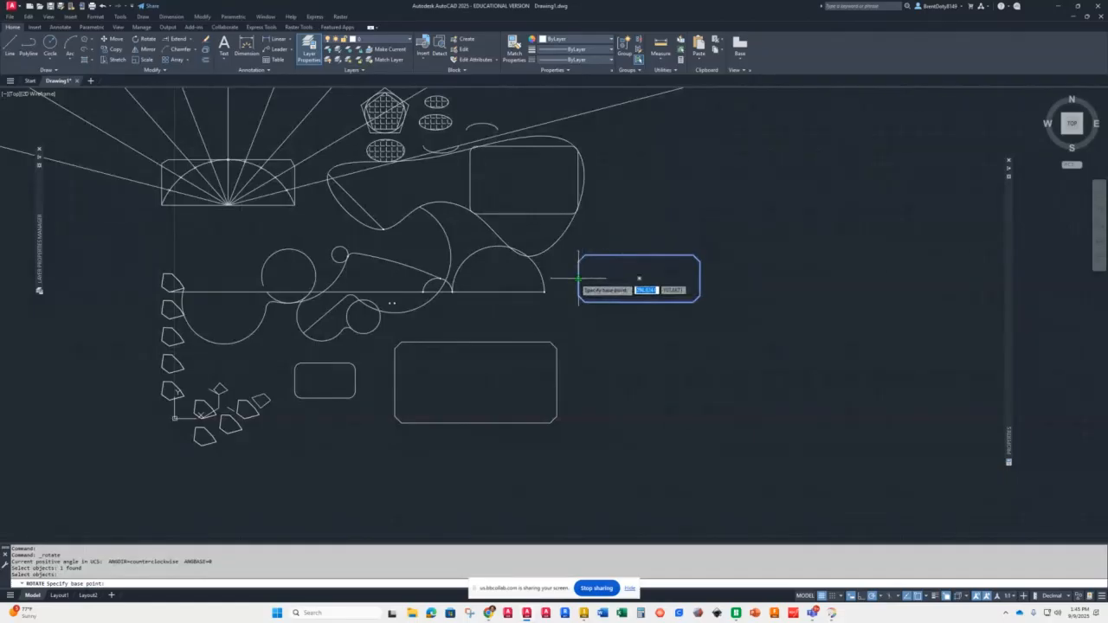
pyautogui.click(582, 280)
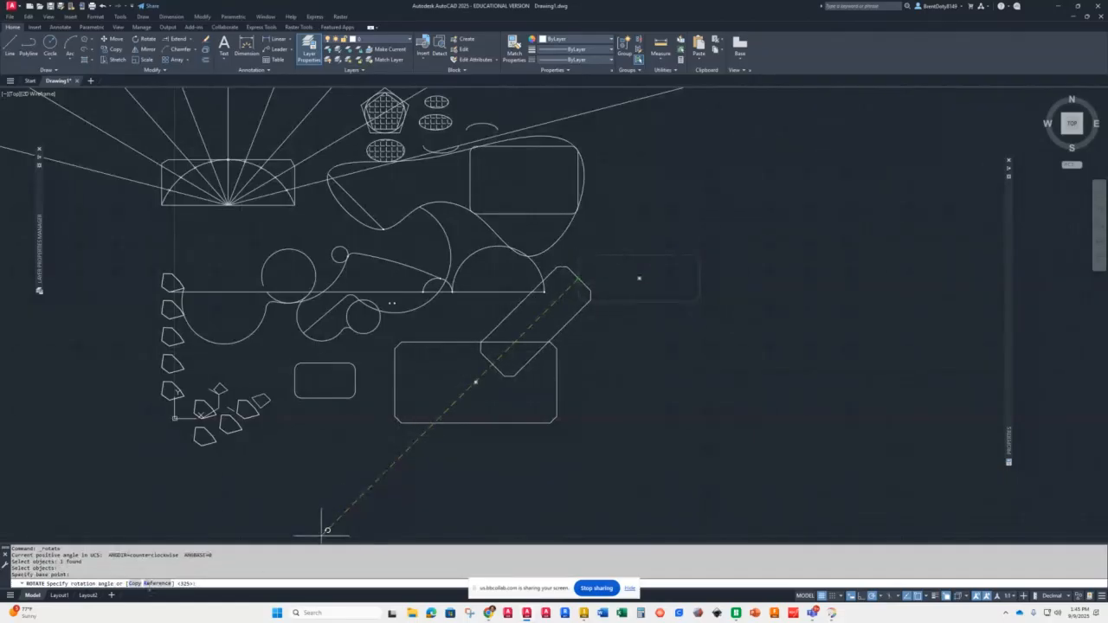
pyautogui.click(149, 583)
pyautogui.scroll(5, 571, 225)
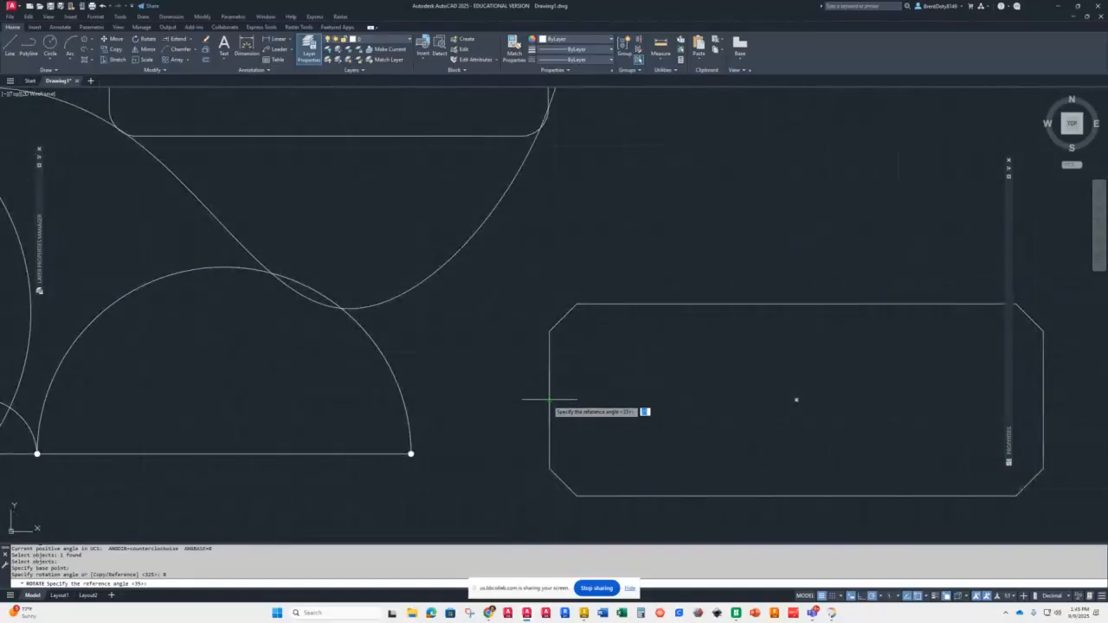
pyautogui.click(550, 399)
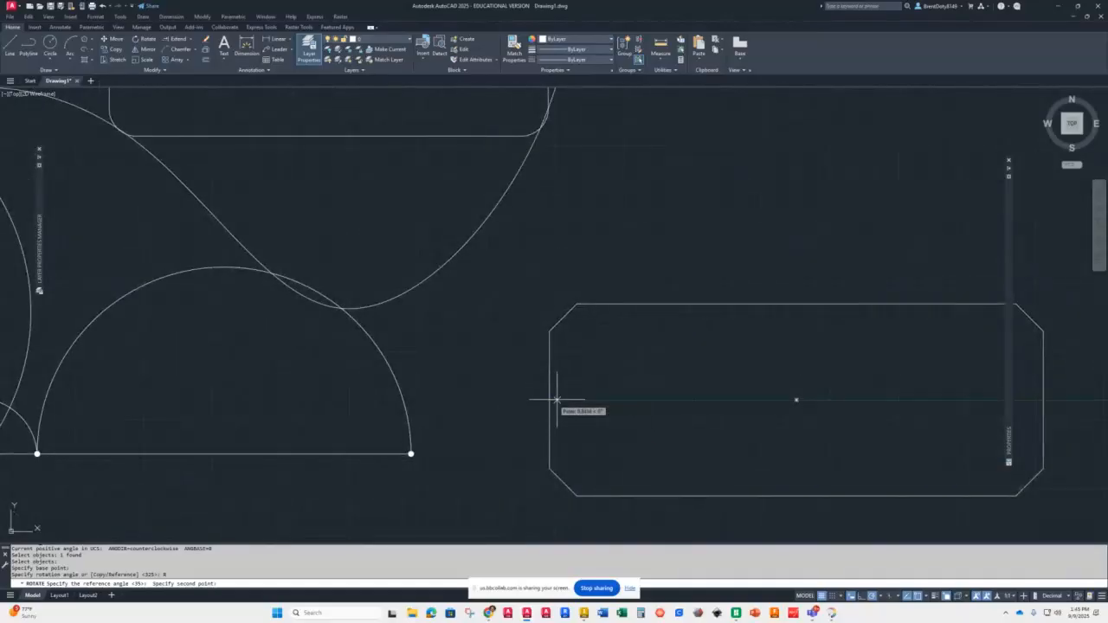
pyautogui.click(797, 400)
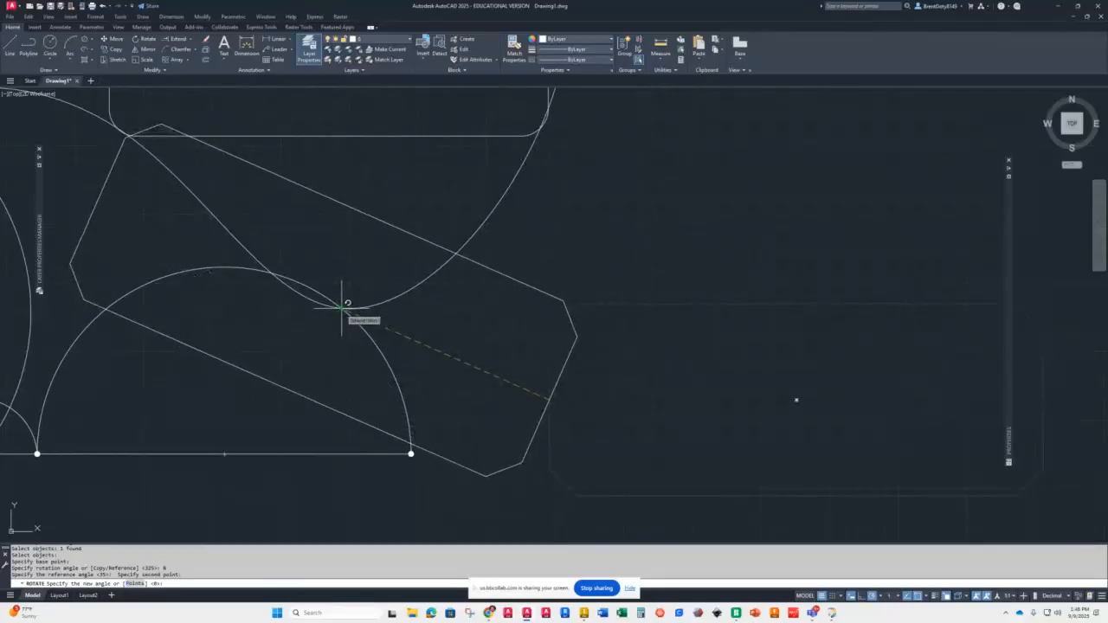
pyautogui.click(342, 305)
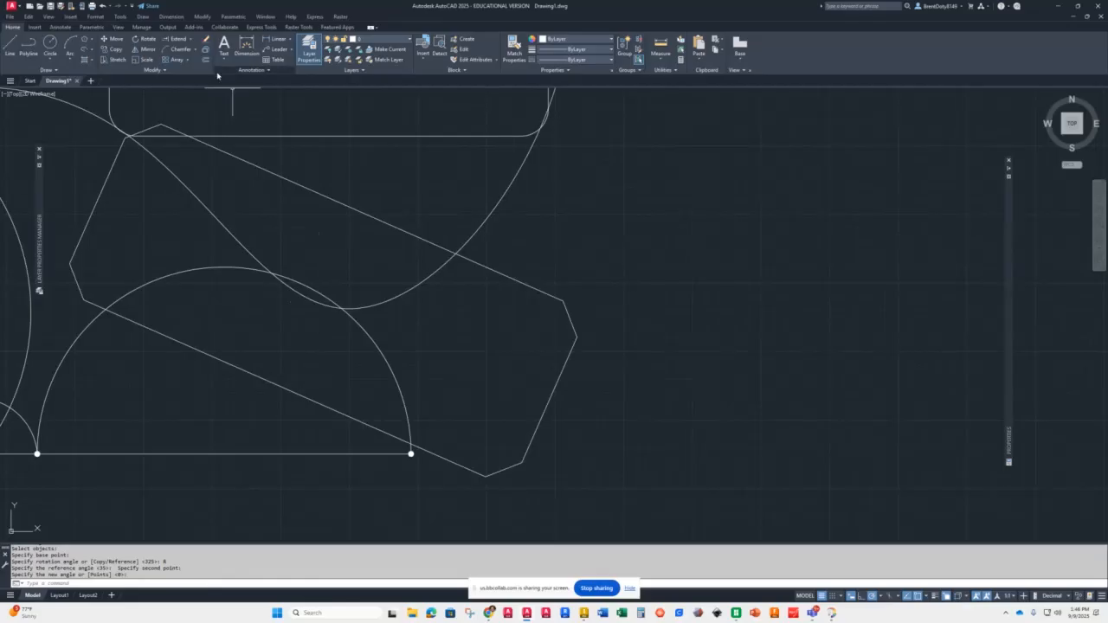
# Step: Rotate a copy of the small rounded rectangle 90 degrees about its center, keeping the original
pyautogui.click(145, 39)
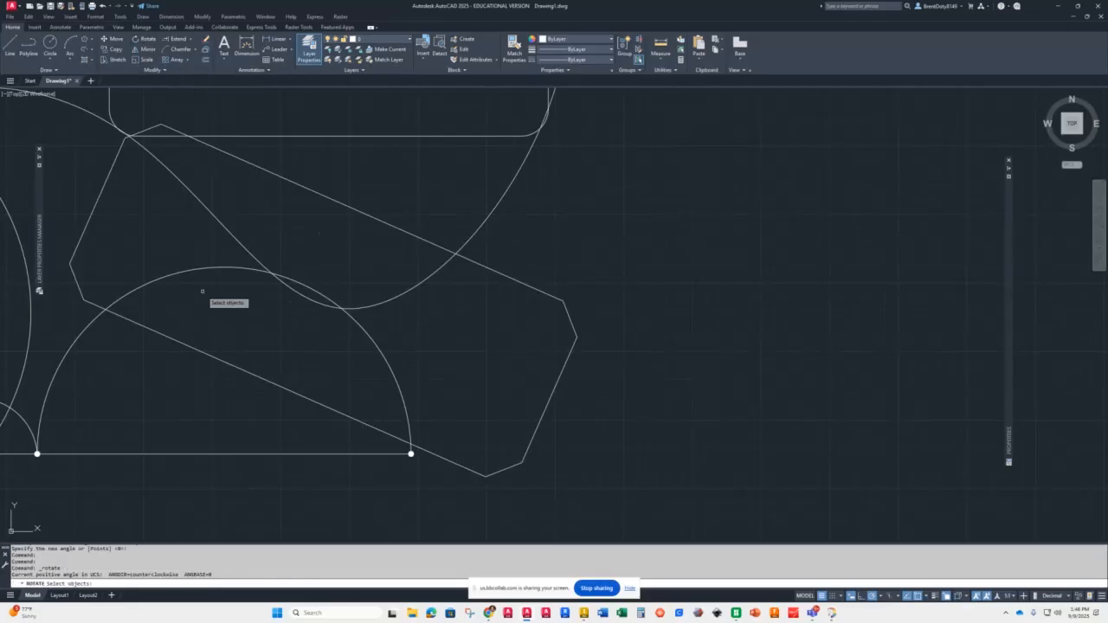
pyautogui.scroll(-6, 448, 405)
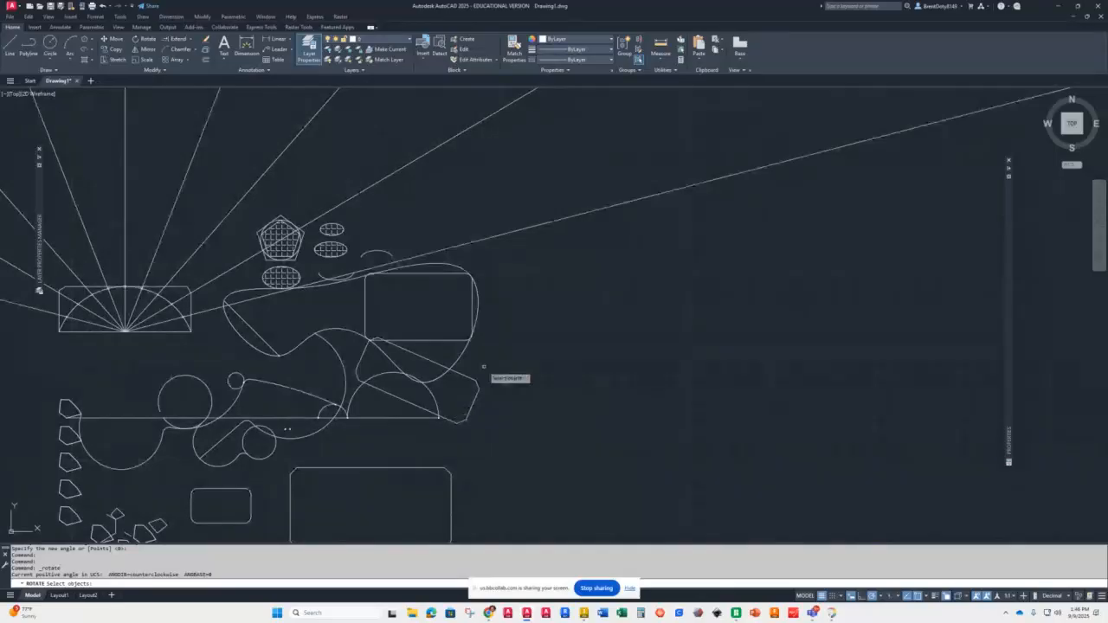
pyautogui.scroll(-3, 457, 440)
pyautogui.scroll(3, 450, 446)
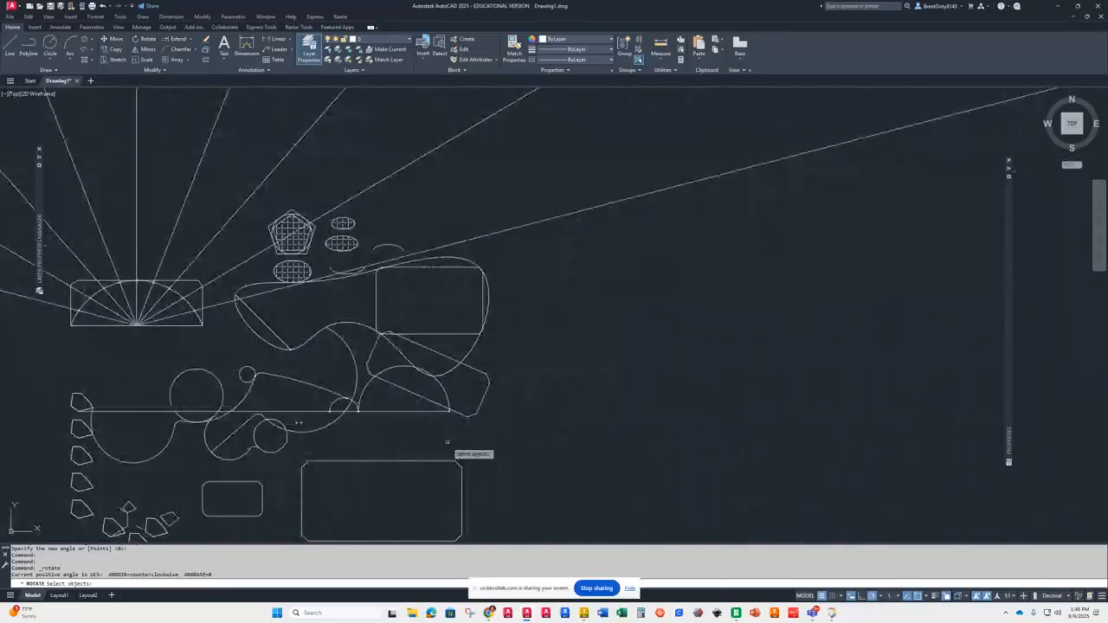
pyautogui.moveTo(471, 473); pyautogui.dragTo(579, 338, button='middle')
pyautogui.scroll(6, 327, 371)
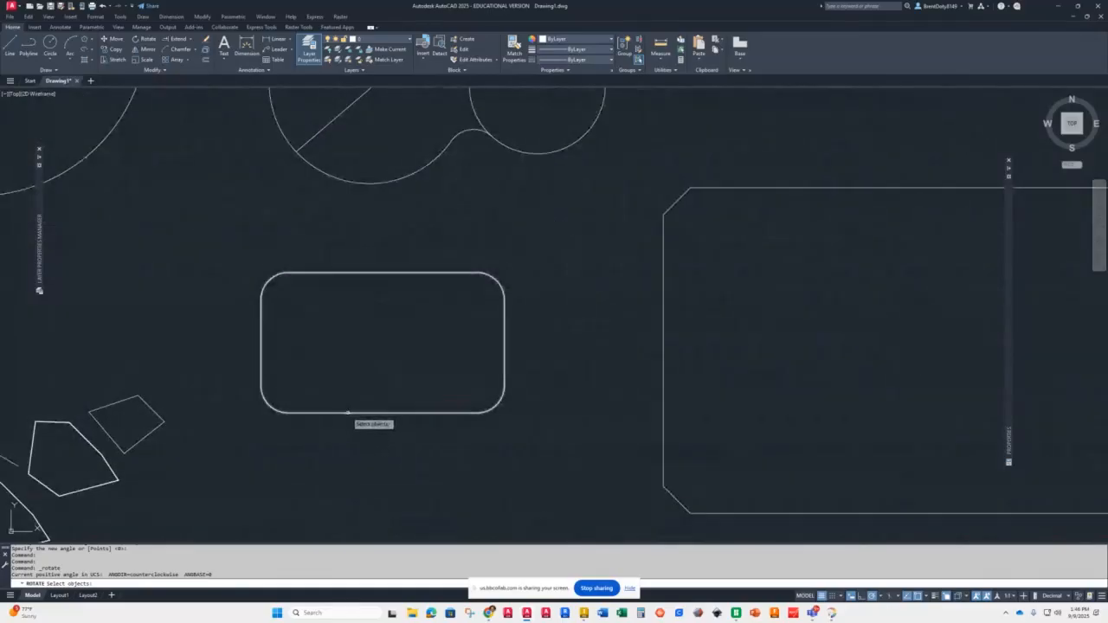
pyautogui.click(347, 413)
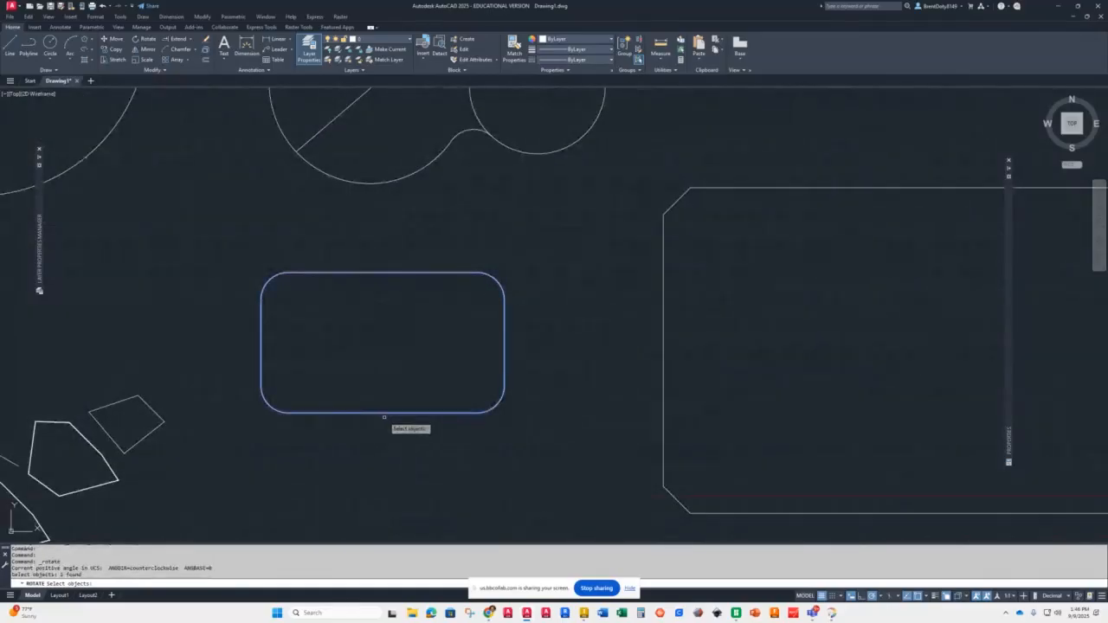
pyautogui.press('Return')
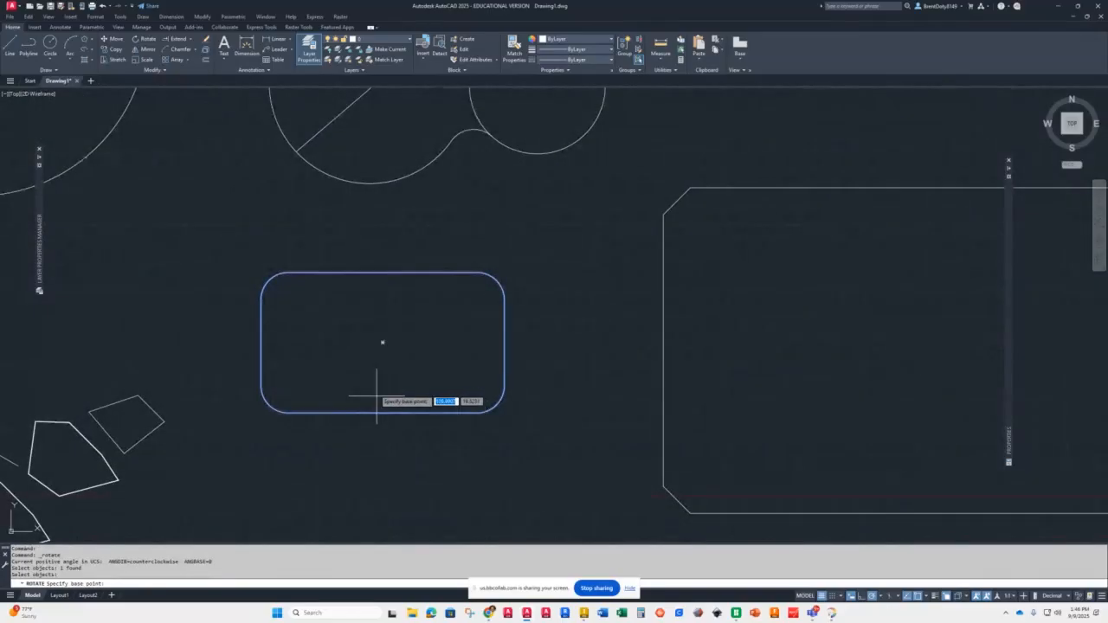
pyautogui.click(383, 341)
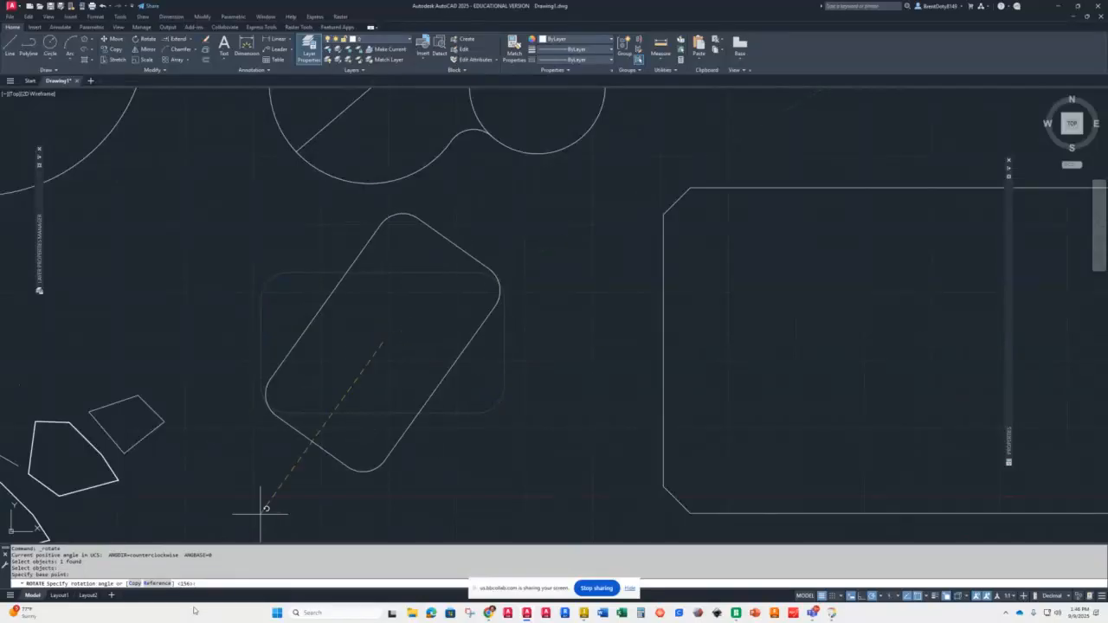
pyautogui.write('c')
pyautogui.press('Return')
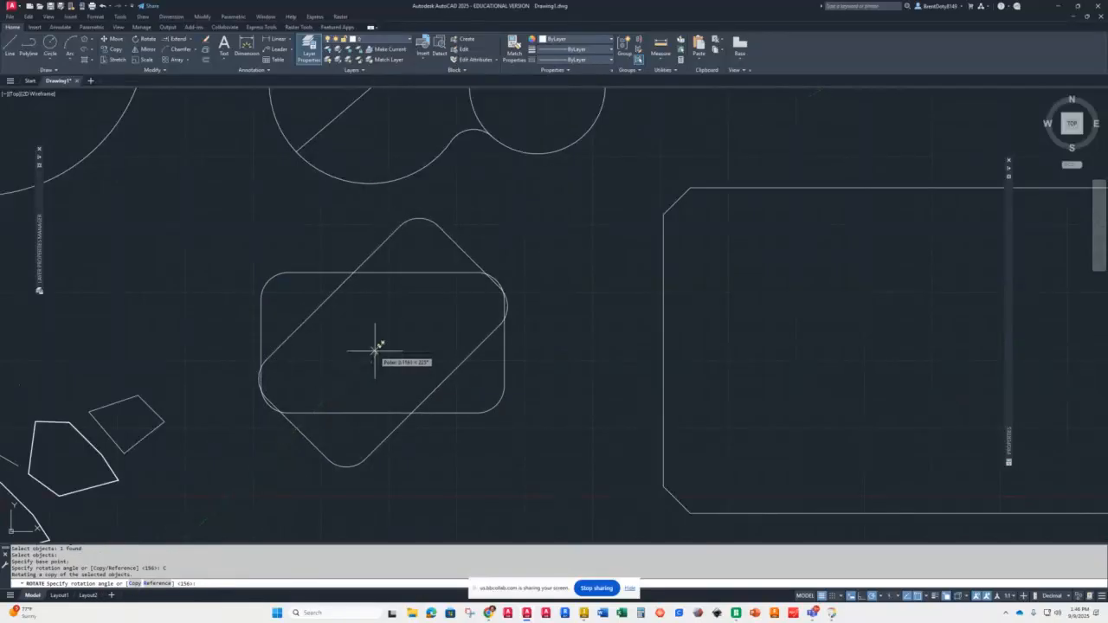
pyautogui.click(384, 379)
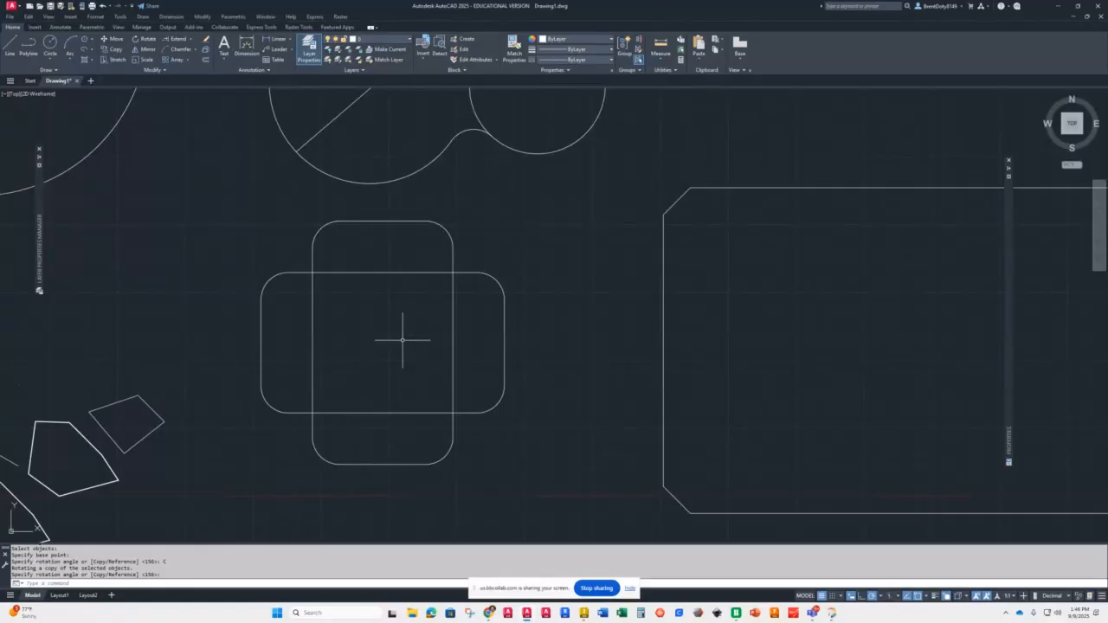
# Step: Mirror the irregular pentagon across a vertical line to its left, keeping the source object
pyautogui.scroll(-4, 403, 259)
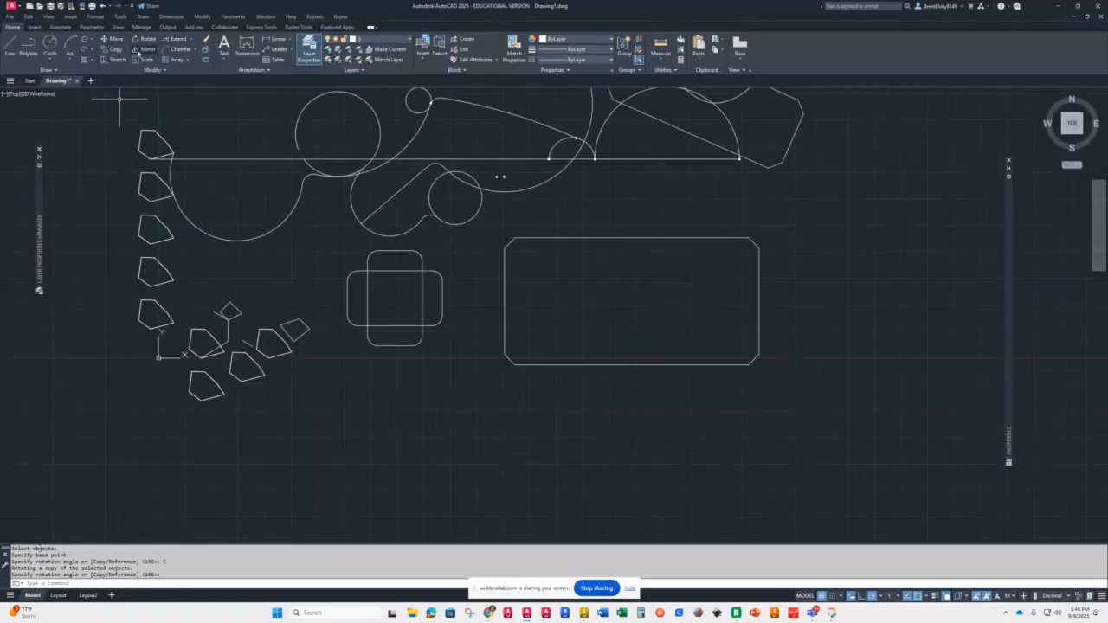
pyautogui.scroll(-2, 365, 277)
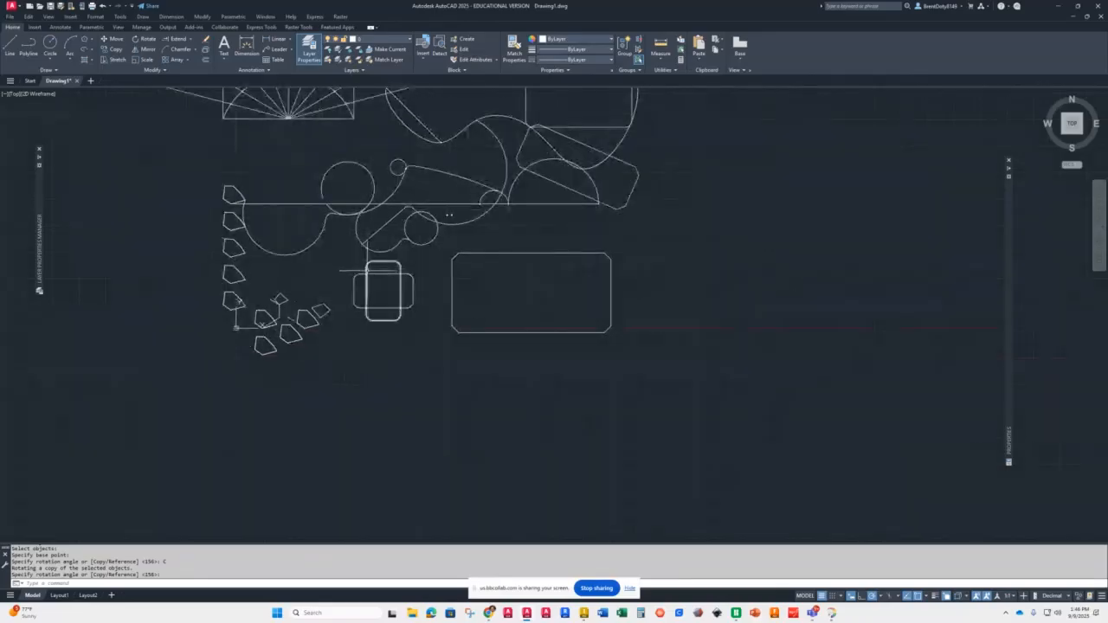
pyautogui.scroll(-1, 368, 271)
pyautogui.scroll(7, 294, 303)
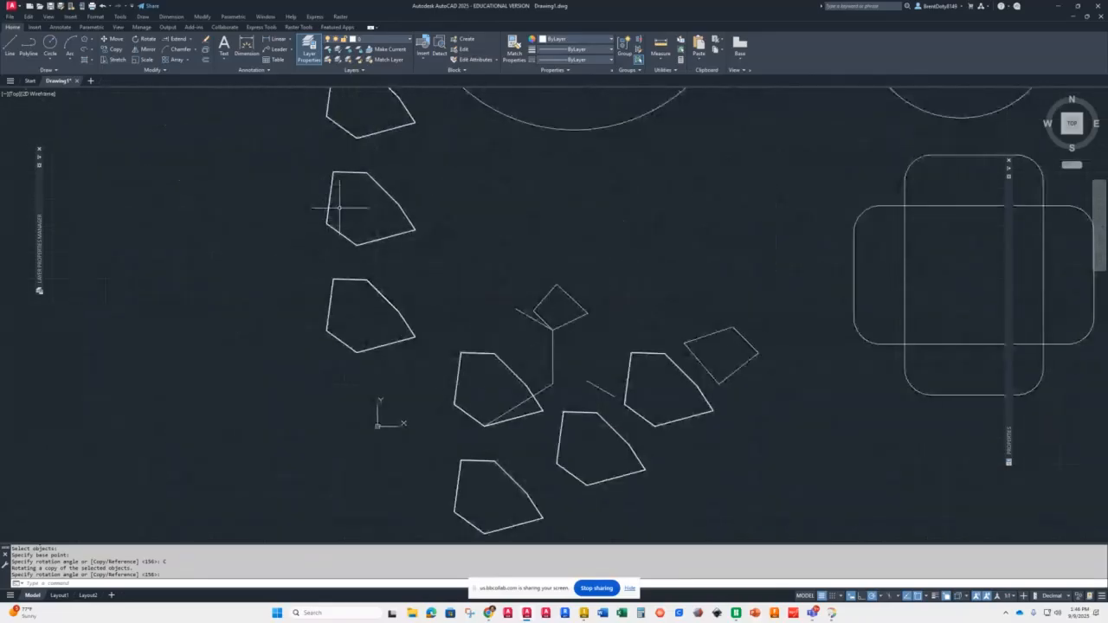
pyautogui.scroll(3, 337, 175)
pyautogui.scroll(-1, 342, 181)
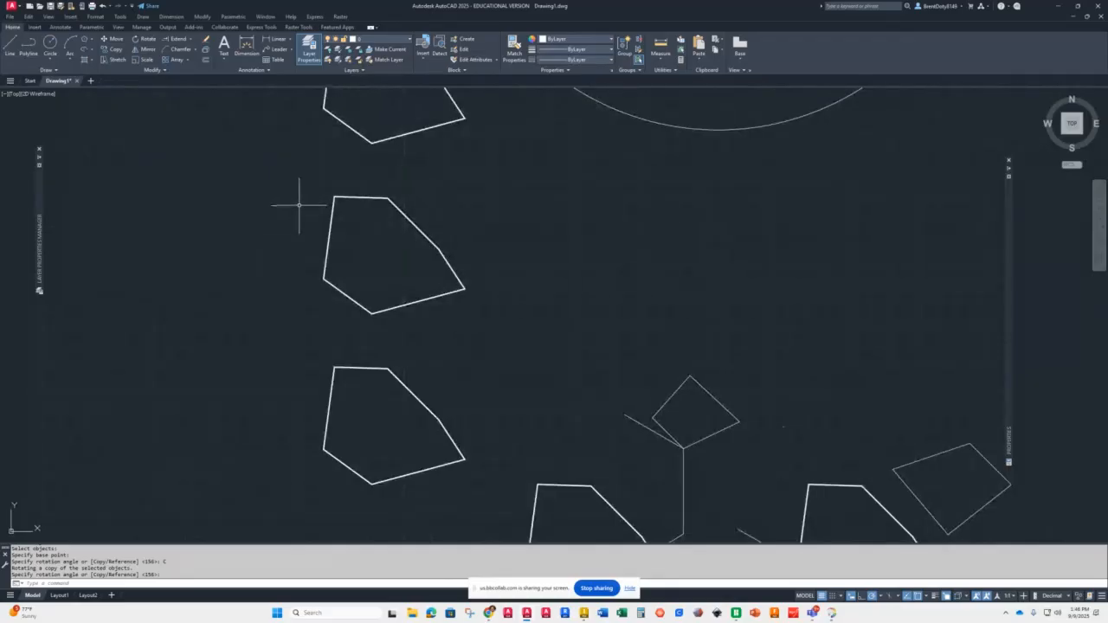
pyautogui.click(146, 51)
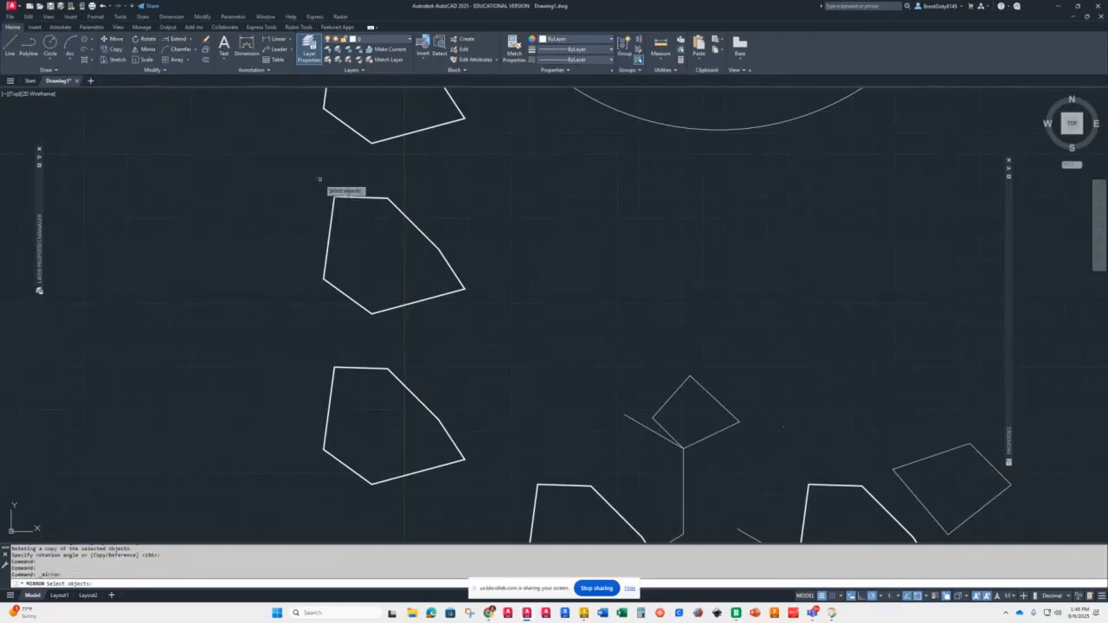
pyautogui.click(336, 208)
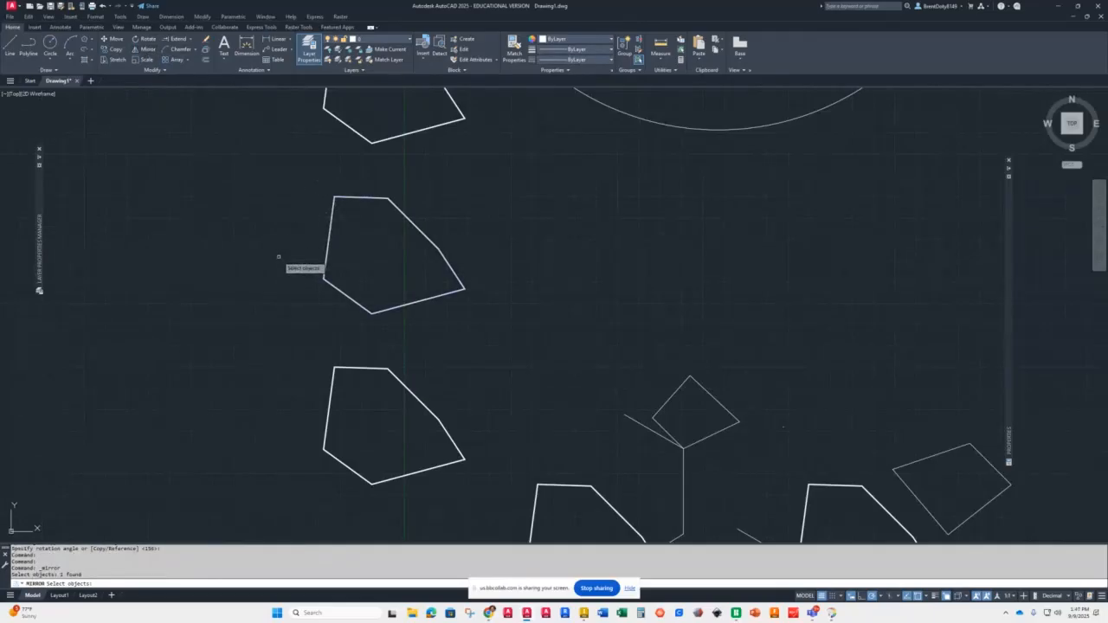
pyautogui.press('Return')
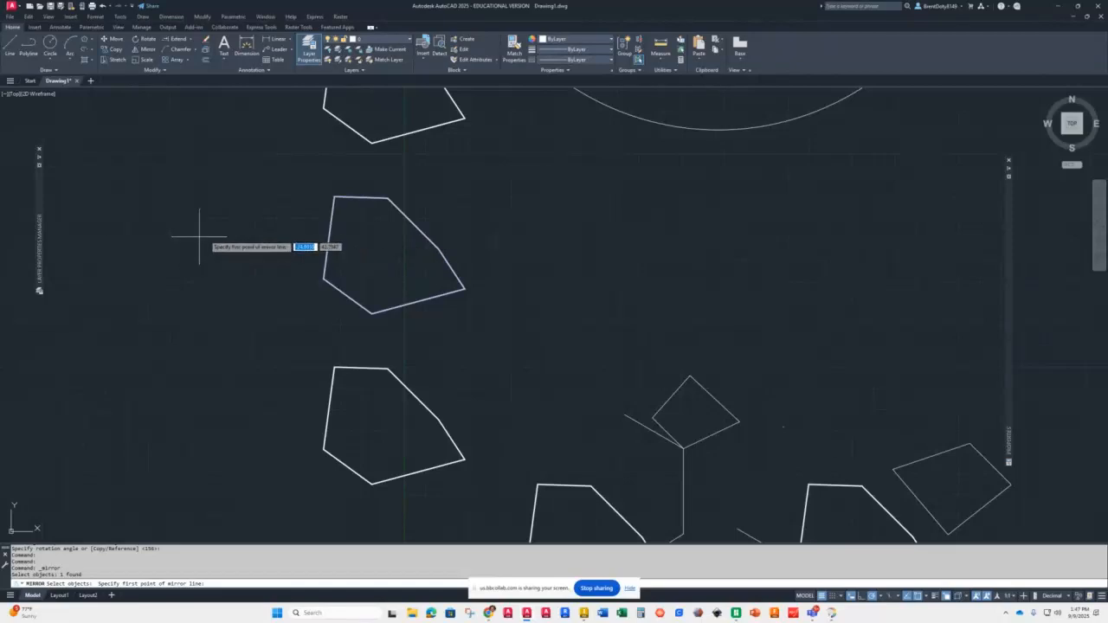
pyautogui.click(270, 200)
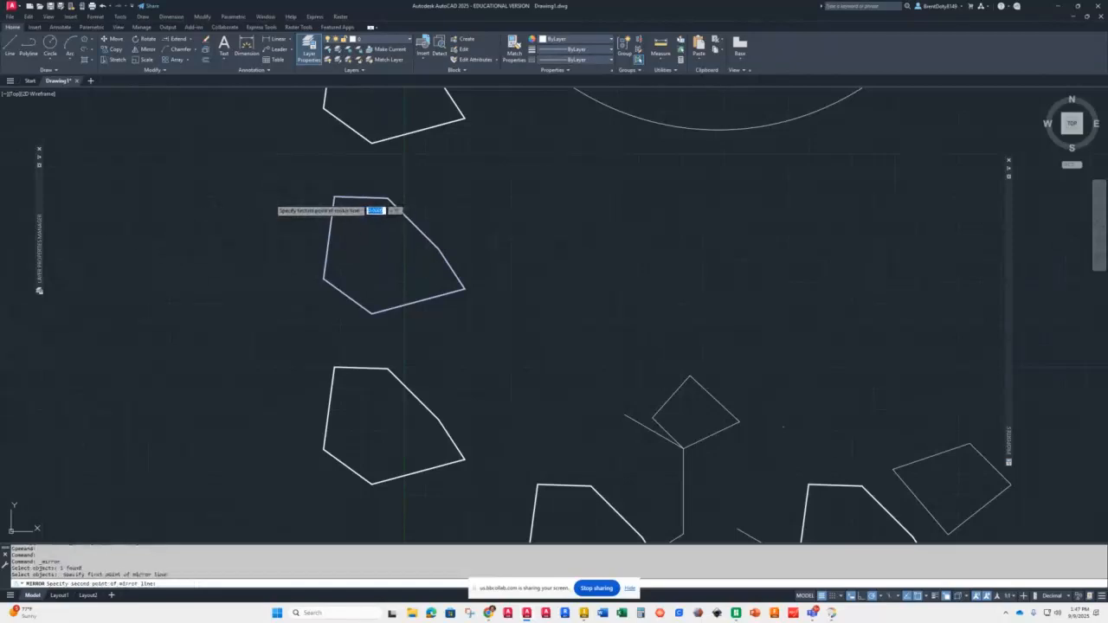
pyautogui.click(270, 317)
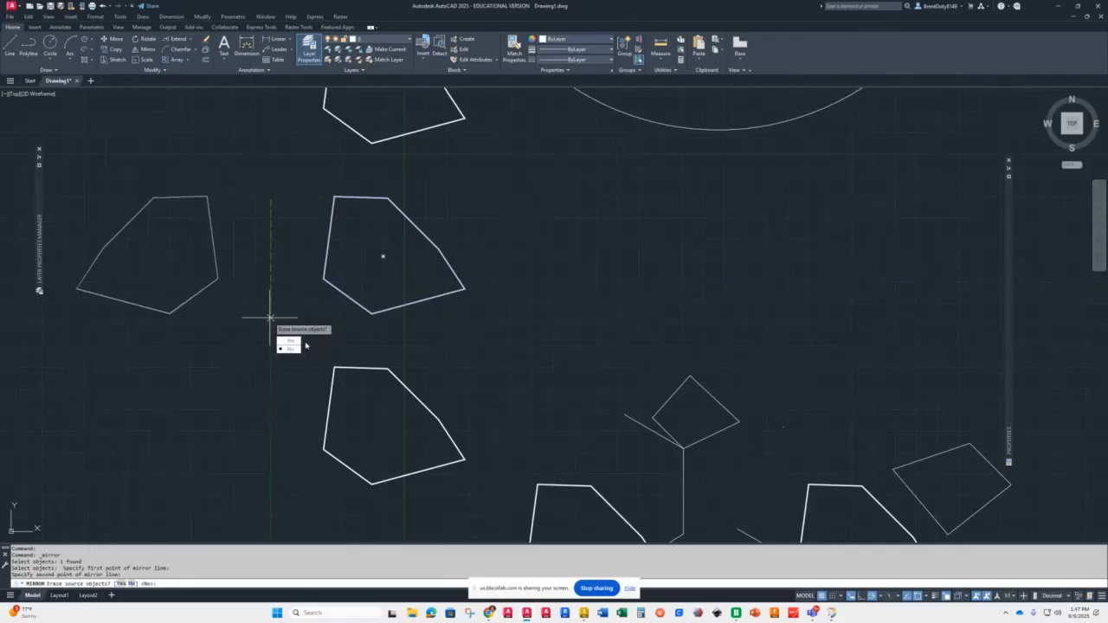
pyautogui.click(292, 349)
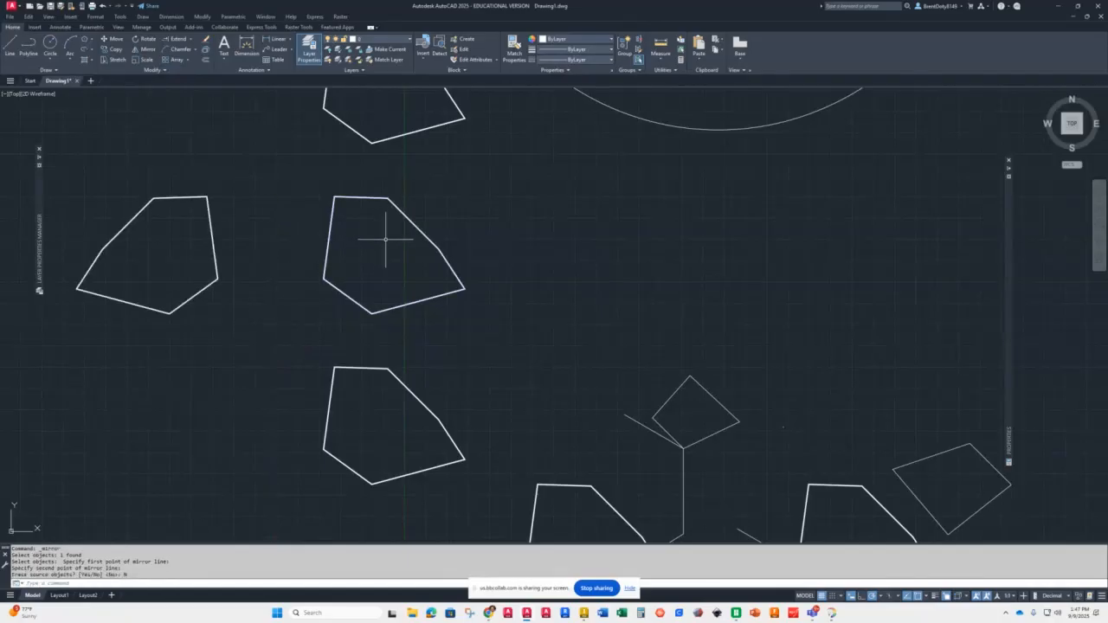
# Step: Mirror the curved spline shape across a vertical line through its middle, erasing the source object
pyautogui.scroll(-3, 270, 316)
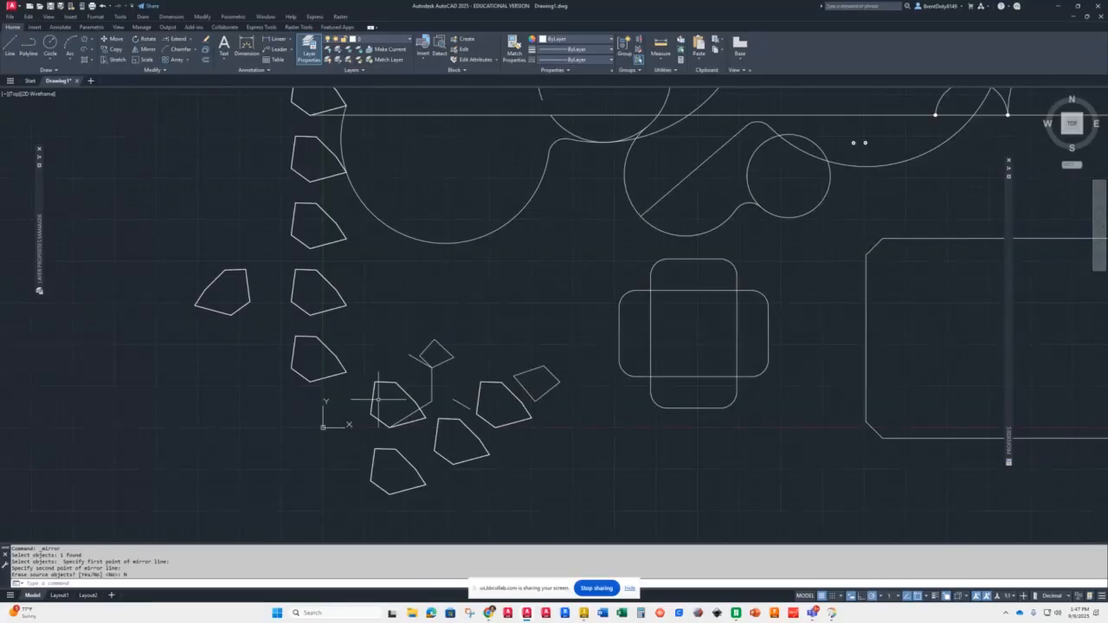
pyautogui.scroll(-4, 525, 391)
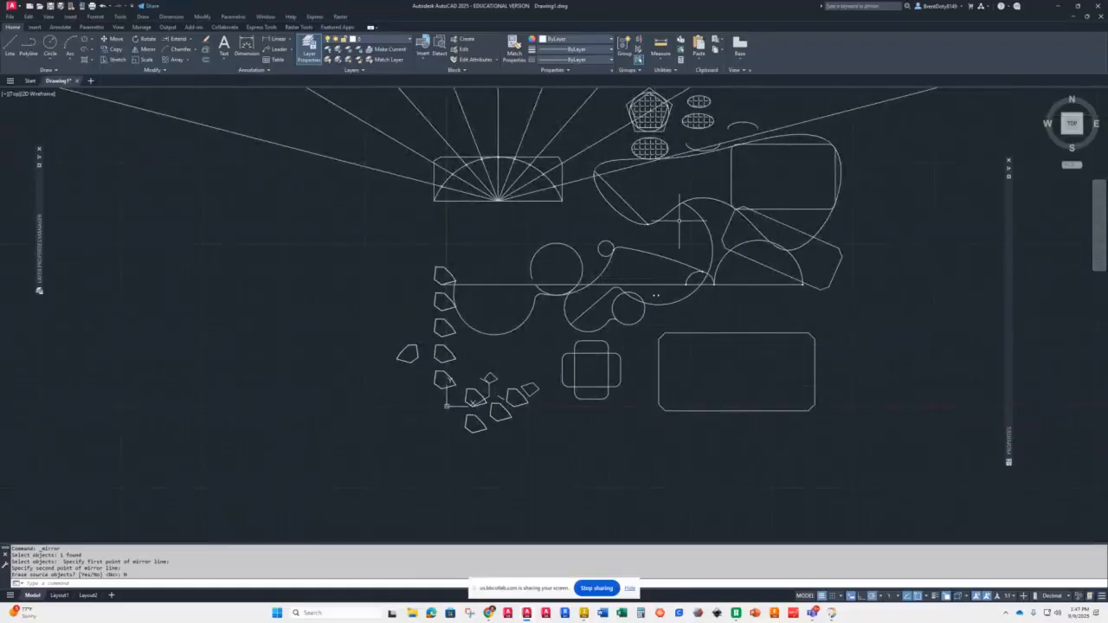
pyautogui.click(706, 200)
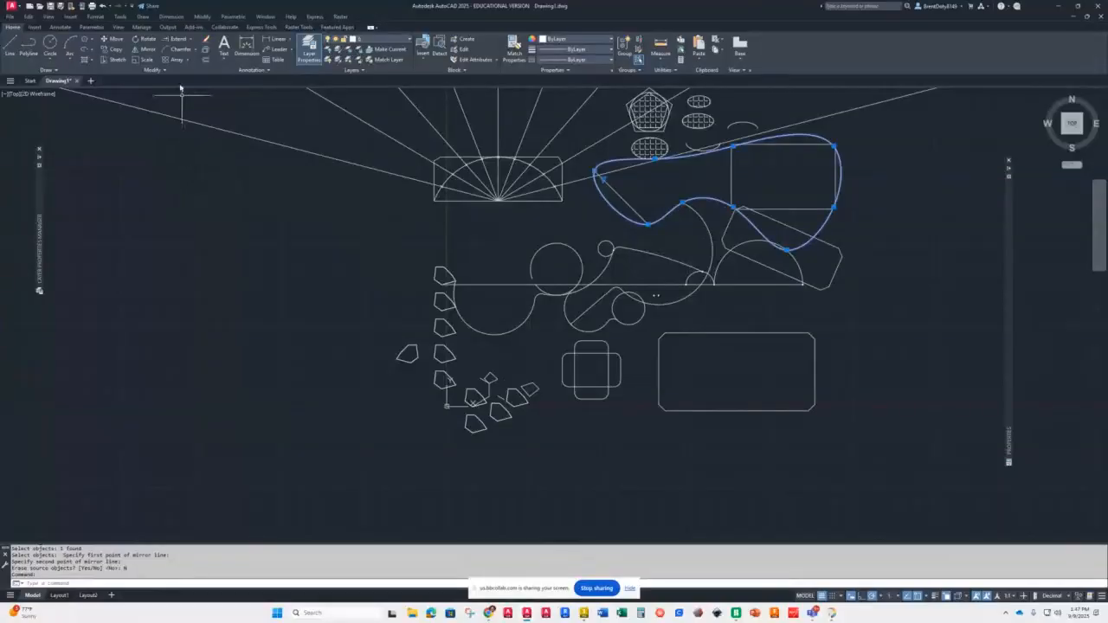
pyautogui.click(145, 50)
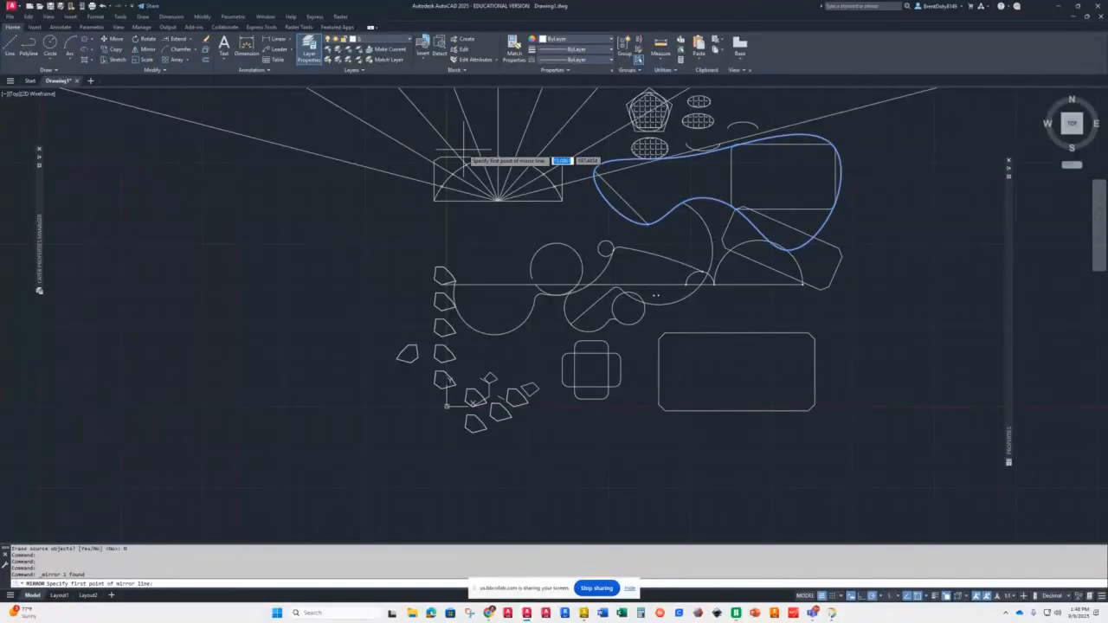
pyautogui.click(736, 184)
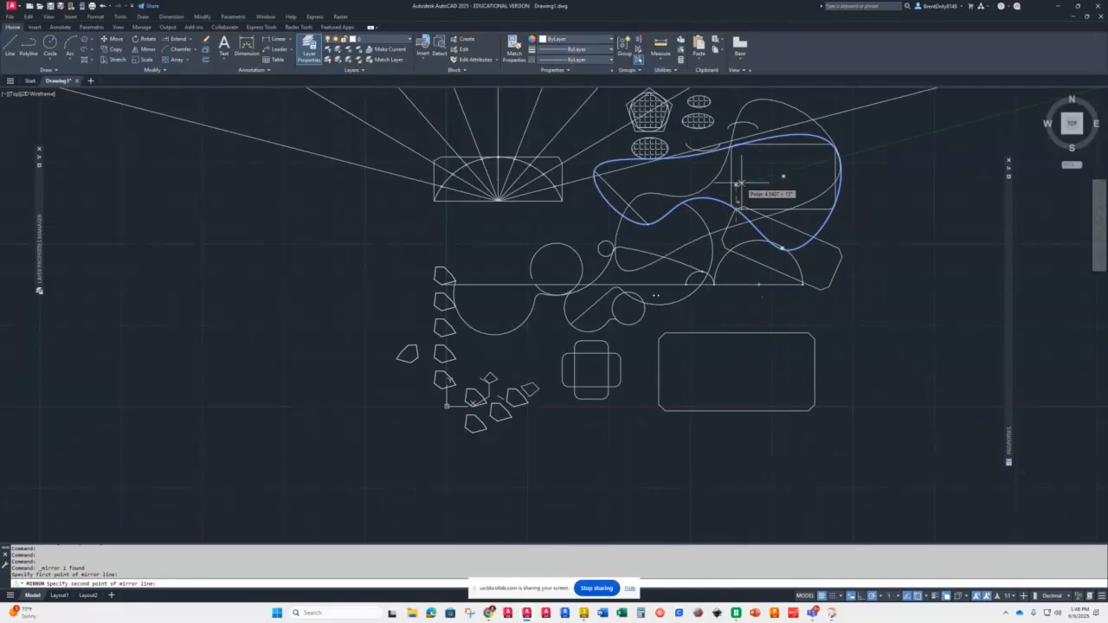
pyautogui.click(736, 100)
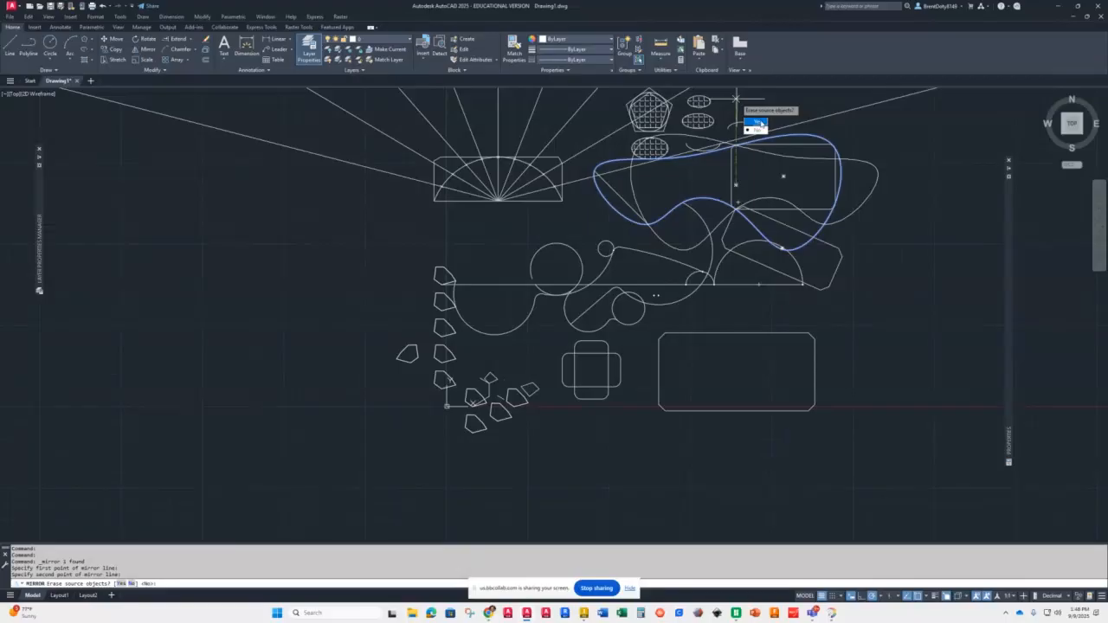
pyautogui.press('Return')
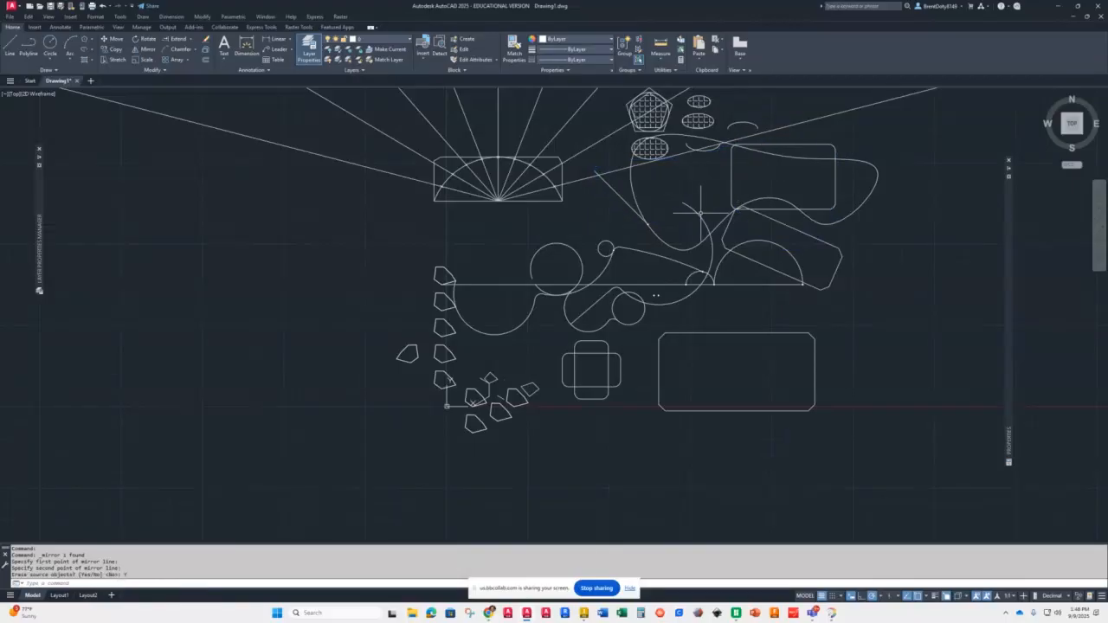
# Step: Draw a small circle in the empty area below the existing drawing
pyautogui.scroll(-4, 699, 208)
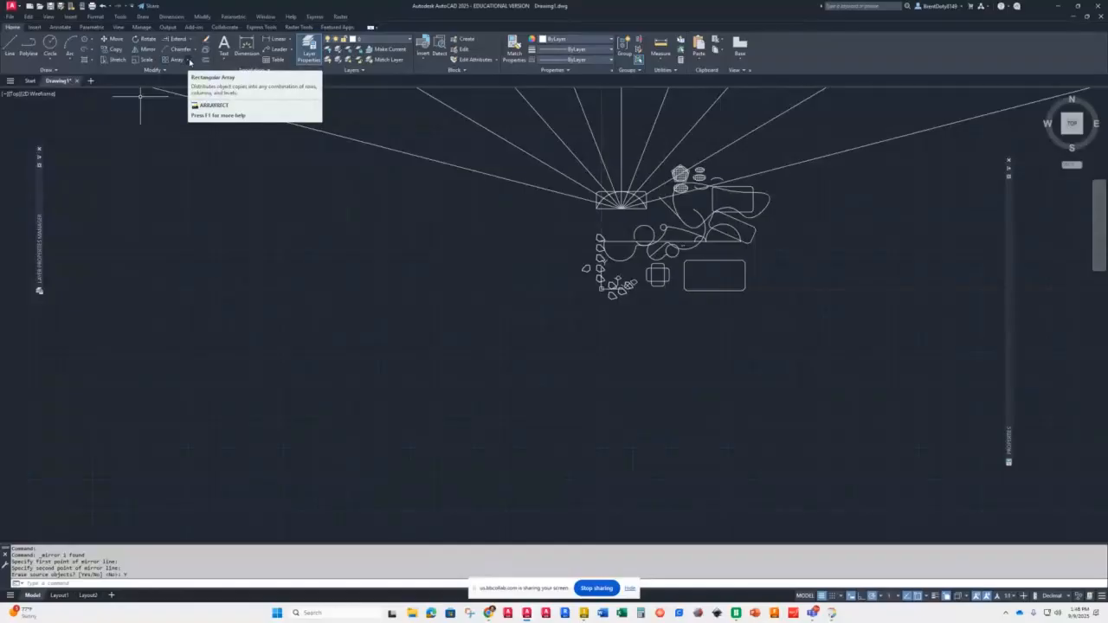
pyautogui.scroll(4, 767, 292)
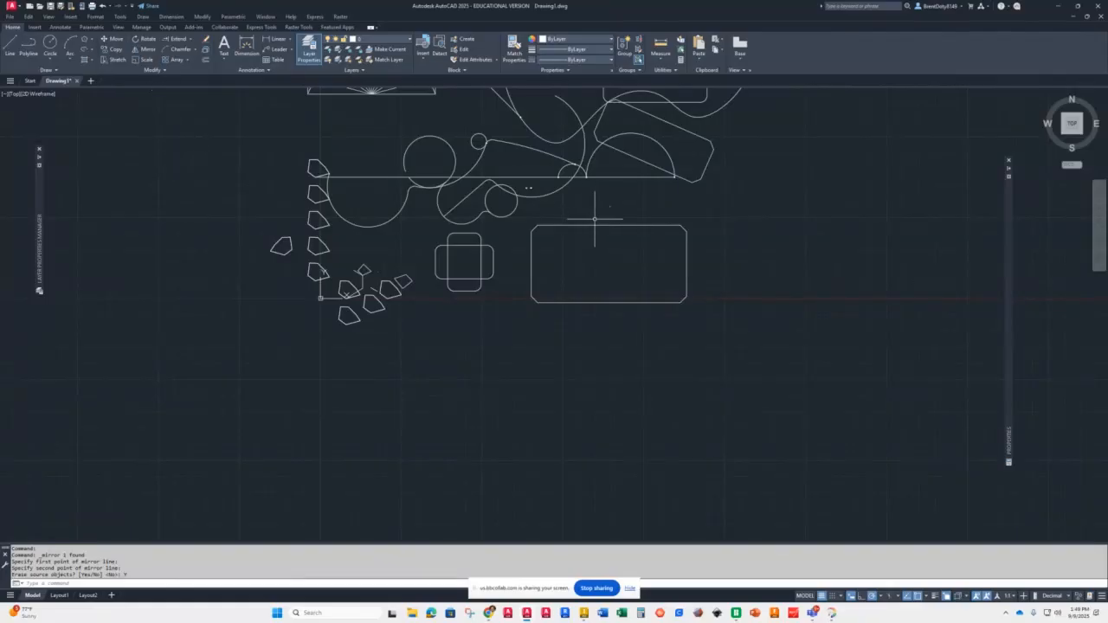
pyautogui.scroll(-4, 635, 229)
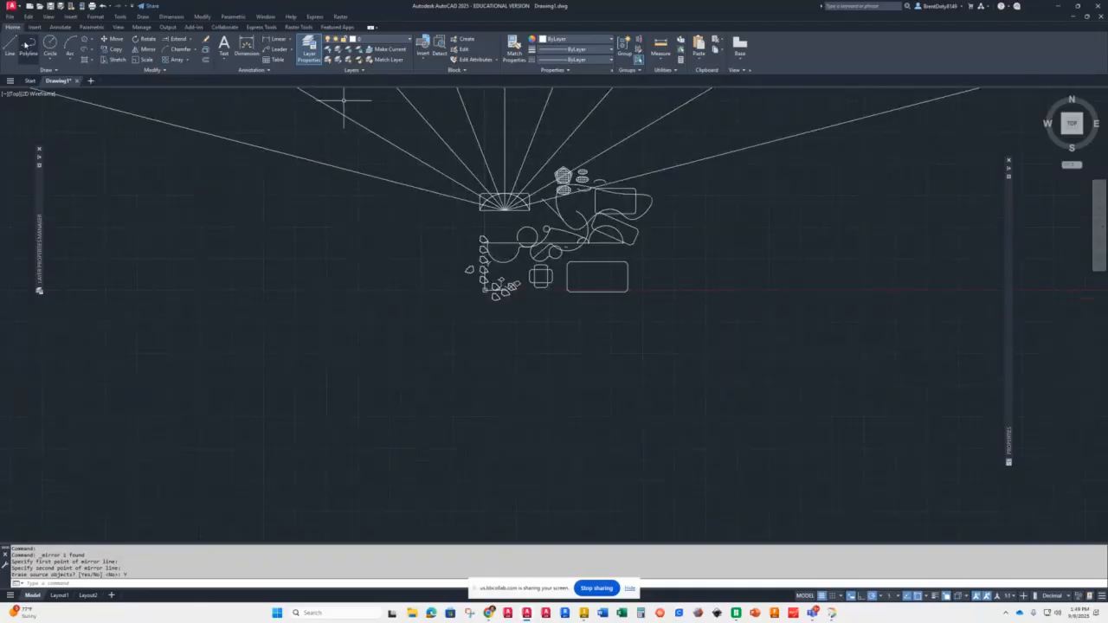
pyautogui.click(50, 45)
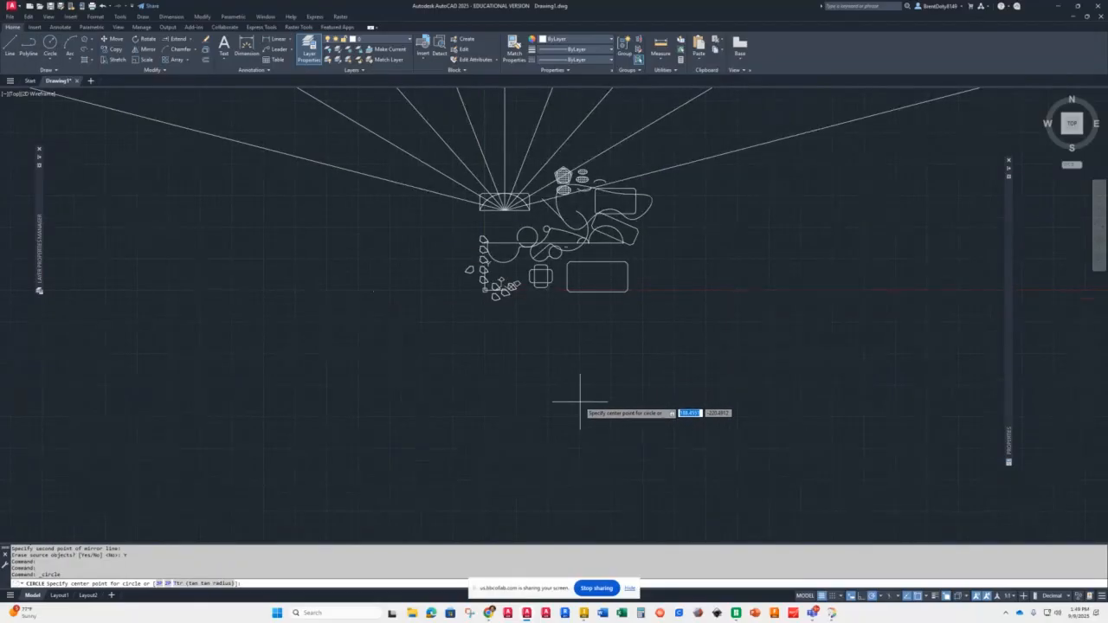
pyautogui.click(579, 400)
pyautogui.click(593, 388)
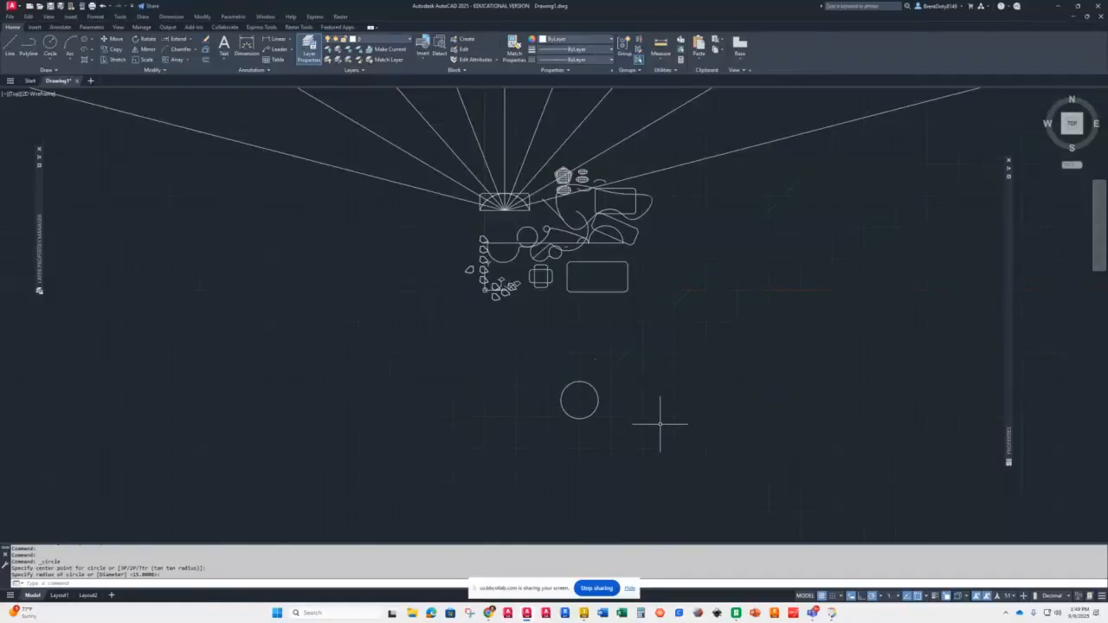
# Step: Create a rectangular array of the circle with 10 columns and 6 rows
pyautogui.moveTo(650, 401); pyautogui.dragTo(485, 319, button='middle')
pyautogui.scroll(-4, 485, 319)
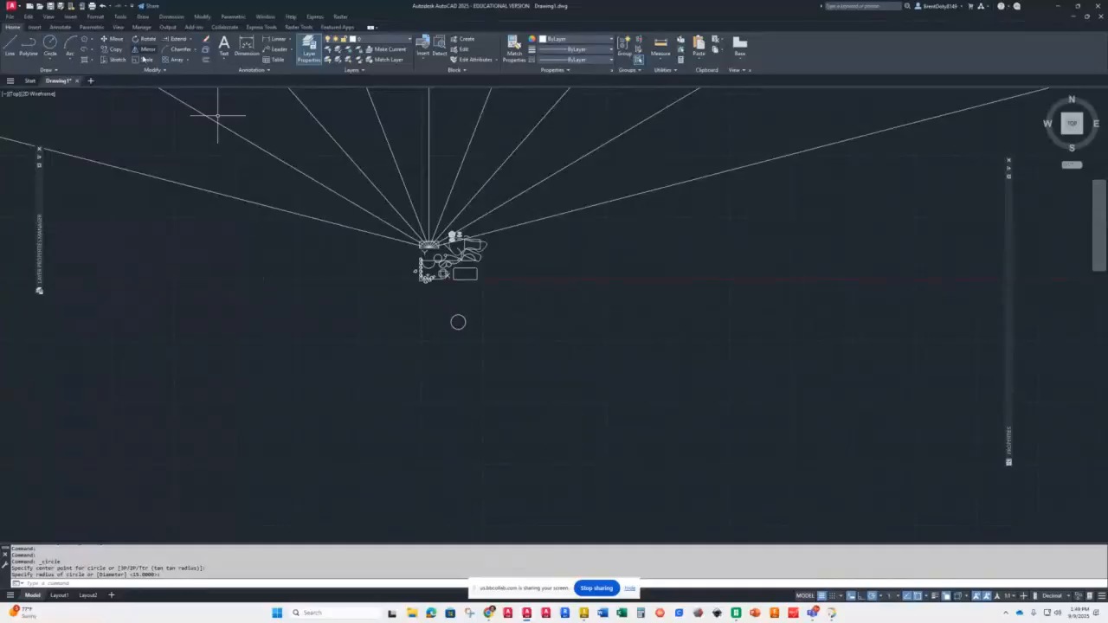
pyautogui.click(188, 60)
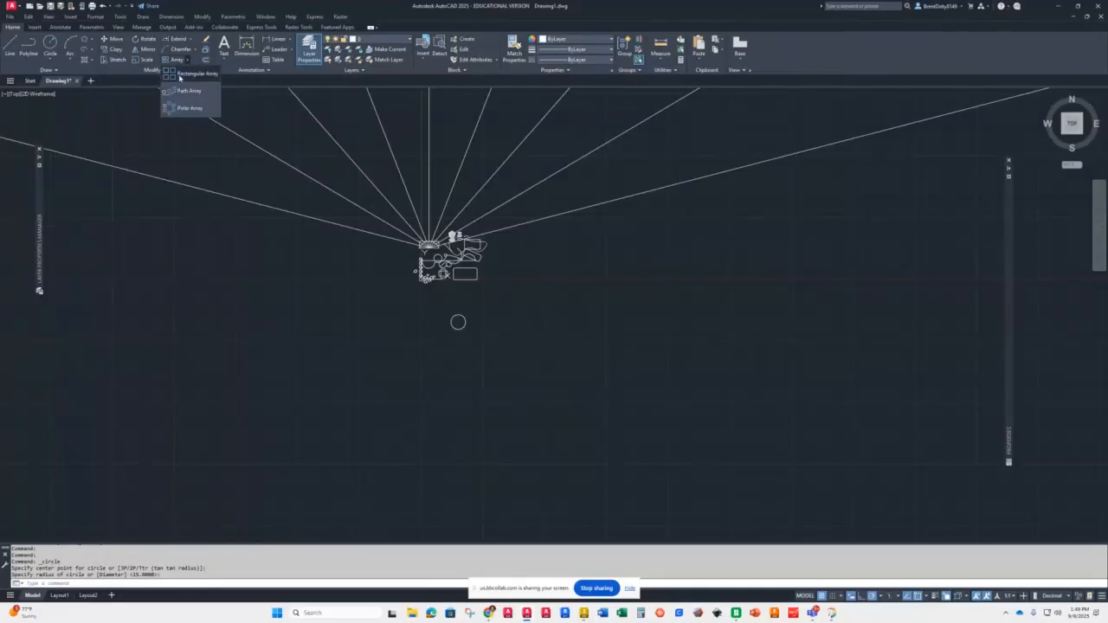
pyautogui.click(194, 74)
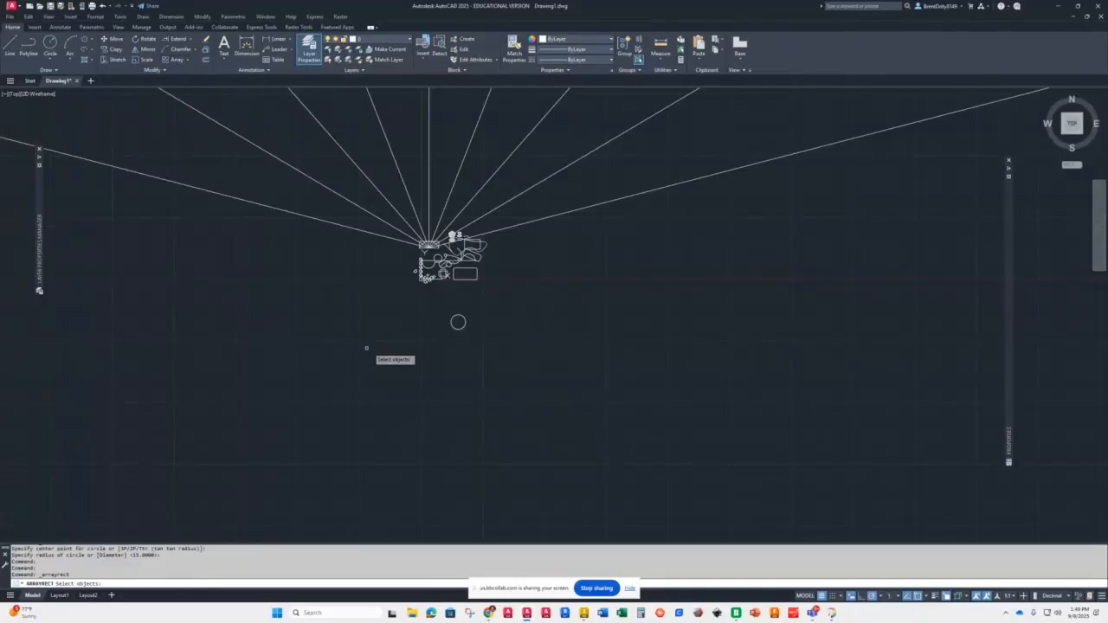
pyautogui.click(458, 322)
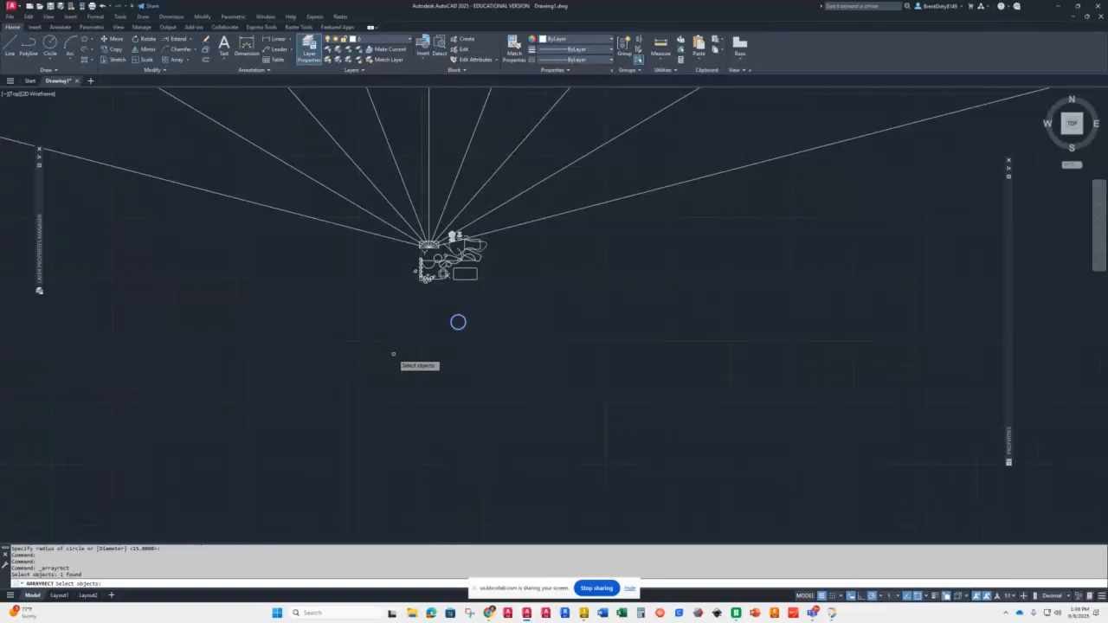
pyautogui.press('Return')
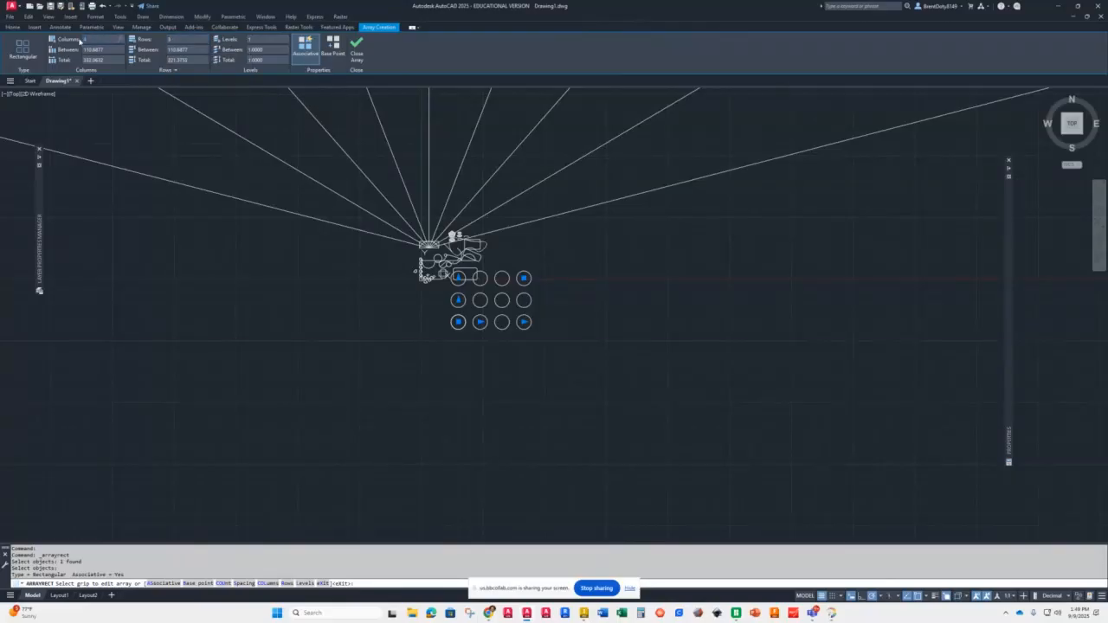
pyautogui.press('Return')
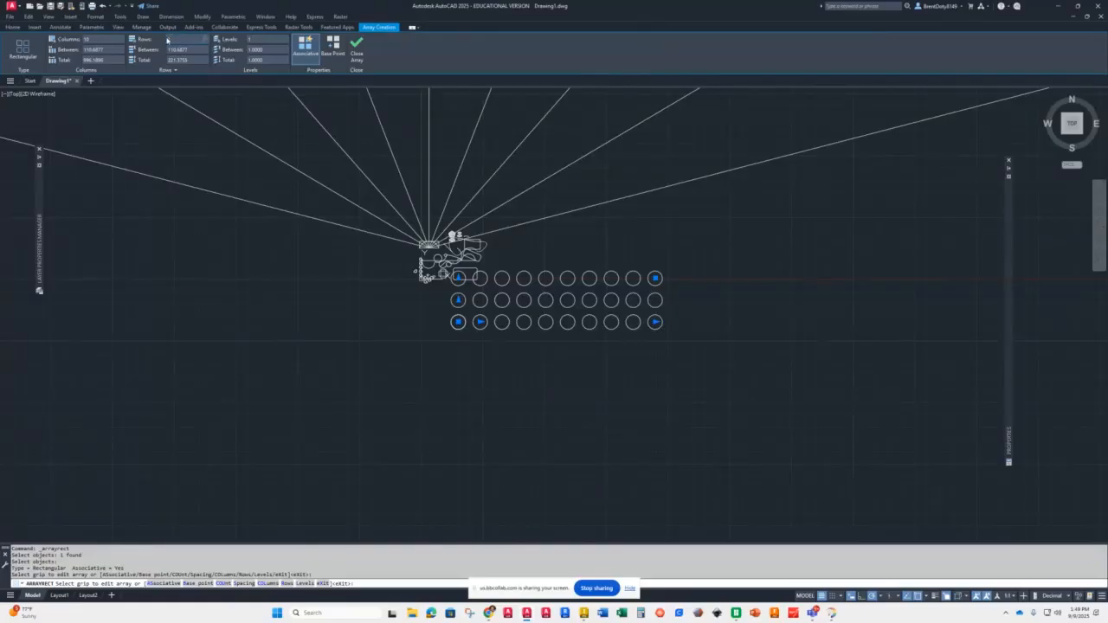
pyautogui.write('6')
pyautogui.press('Return')
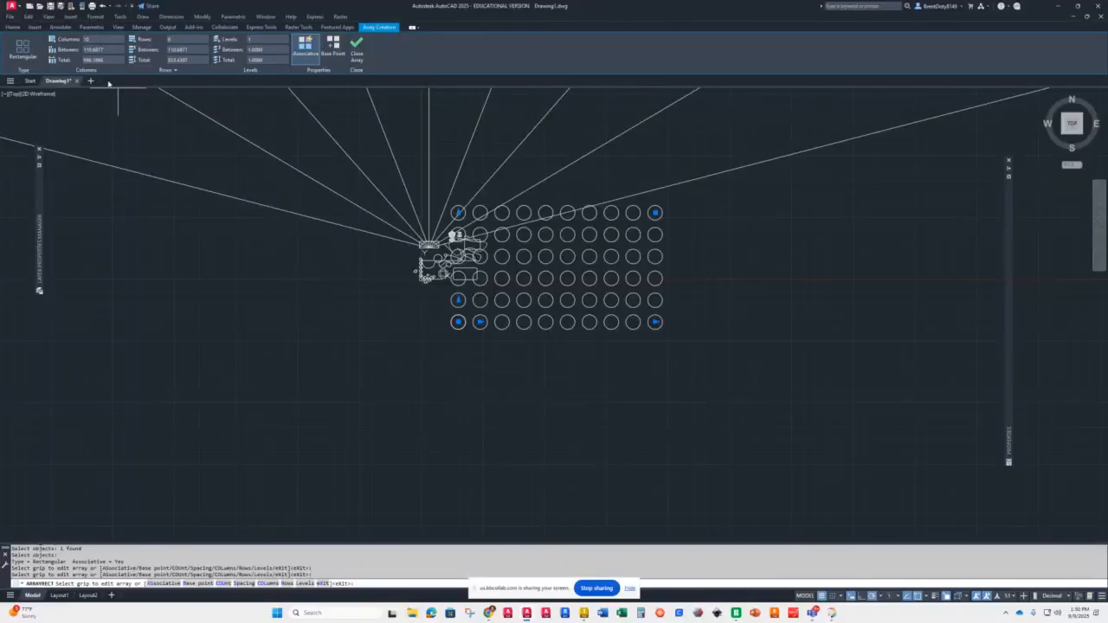
# Step: Set the array's column spacing and row spacing both to 150
pyautogui.click(73, 49)
pyautogui.write('150')
pyautogui.press('Return')
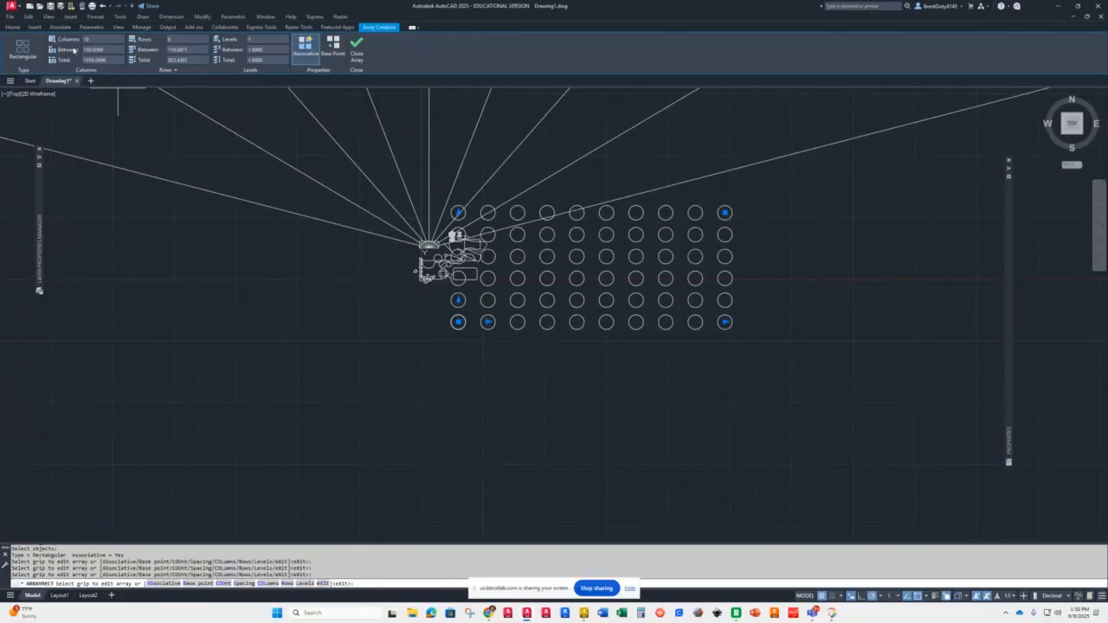
pyautogui.click(173, 49)
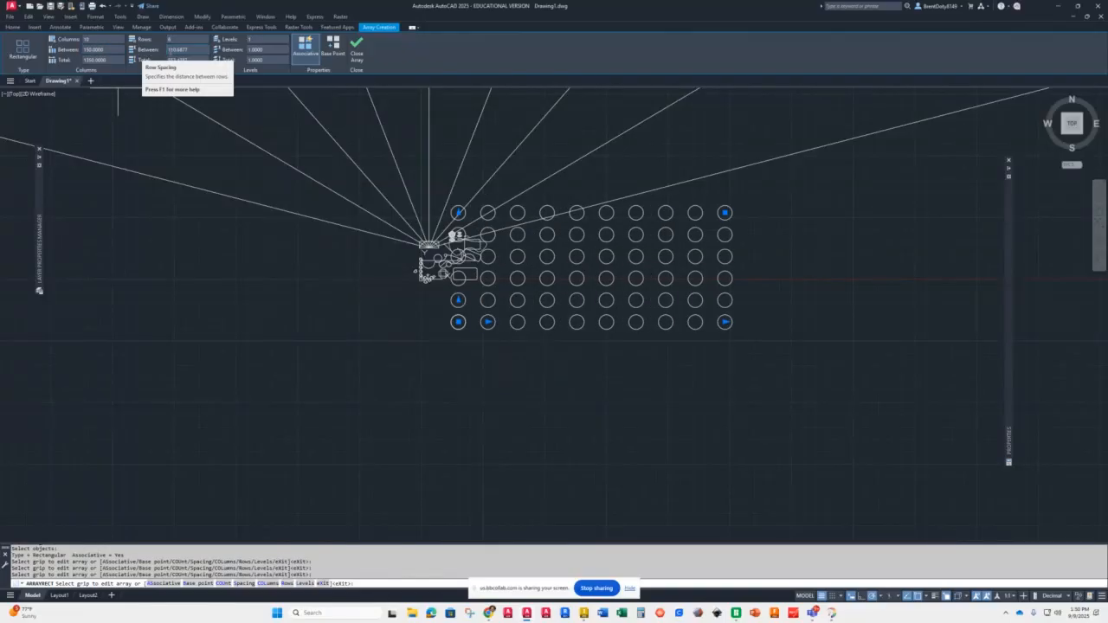
pyautogui.moveTo(192, 47); pyautogui.dragTo(161, 50)
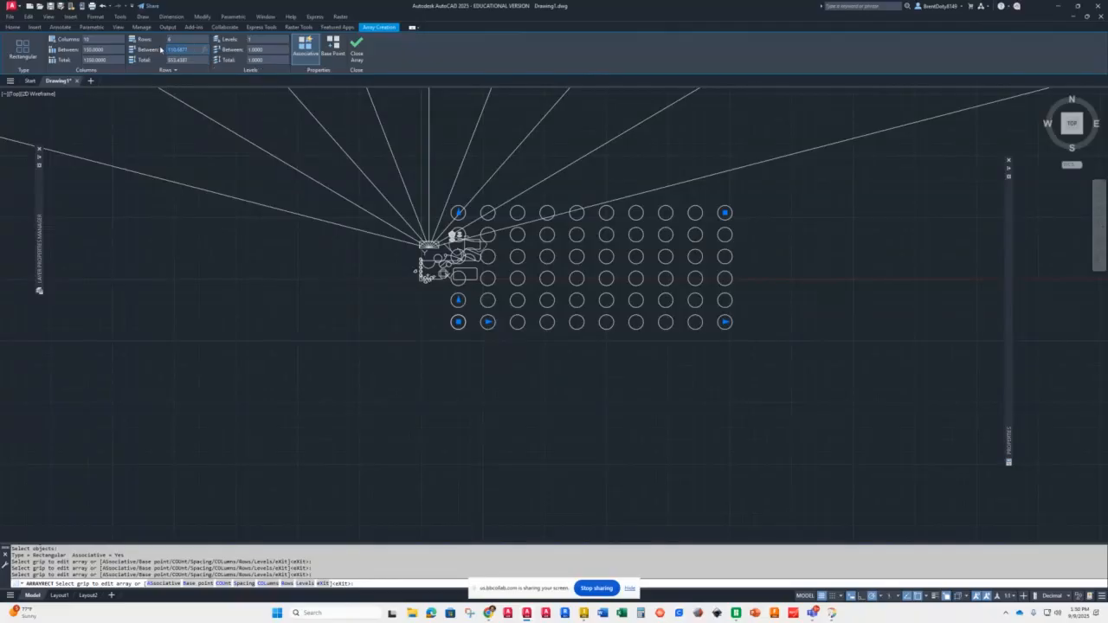
pyautogui.write('150')
pyautogui.press('Return')
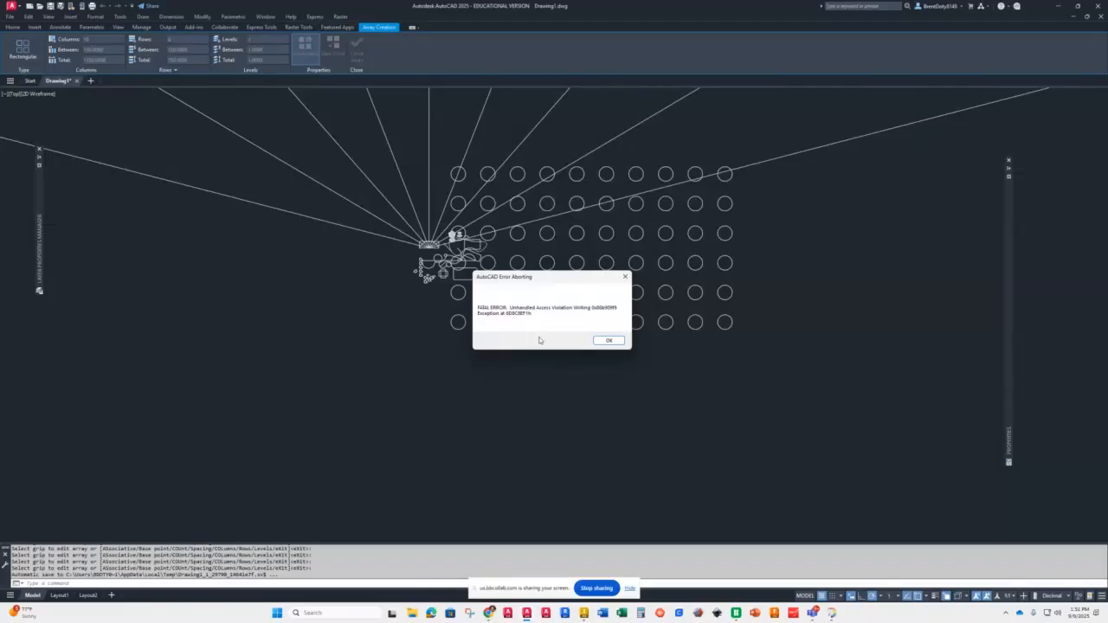
# Step: Dismiss the fatal error and agree to save changes to a recovery drawing
pyautogui.click(610, 341)
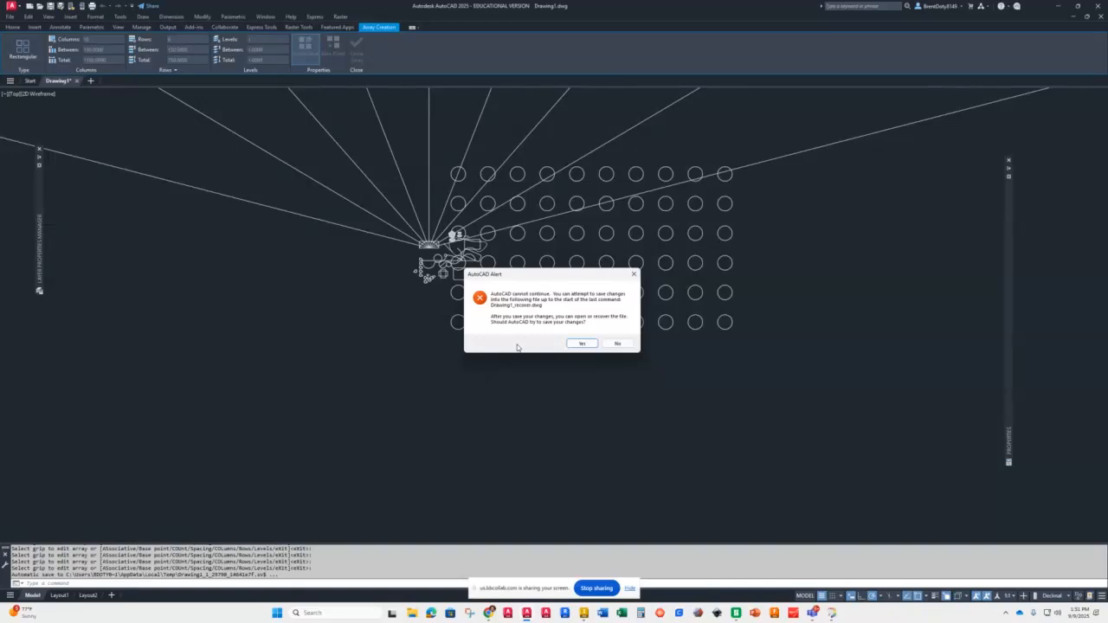
pyautogui.click(580, 344)
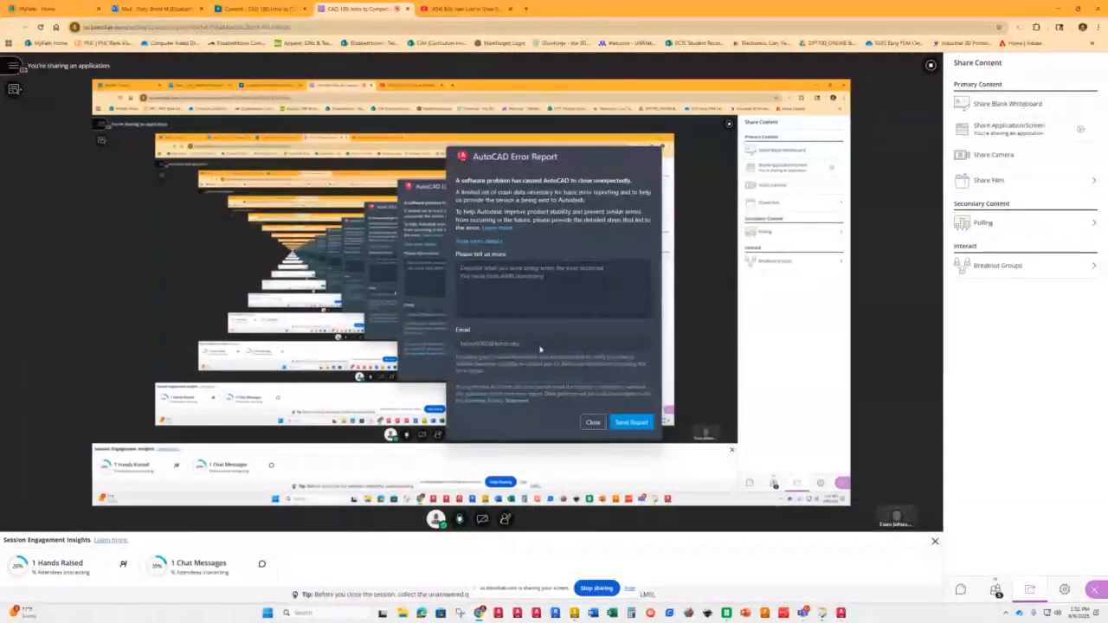
# Step: Reopen AutoCAD, open the recent drawing p4-1-21825 and switch it to model space
pyautogui.click(517, 613)
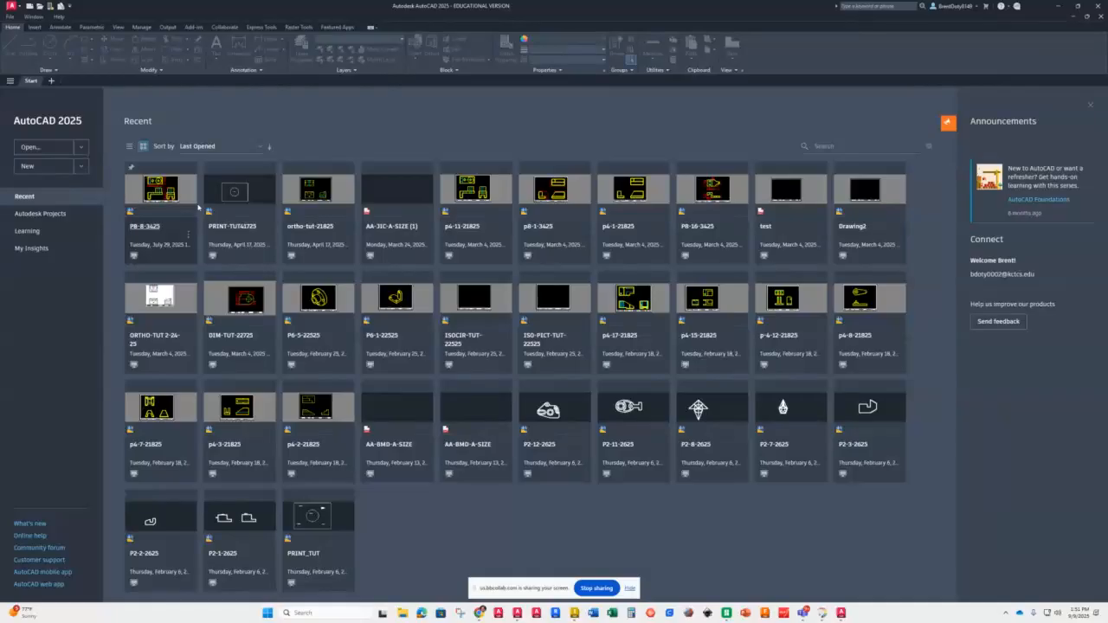
pyautogui.click(631, 196)
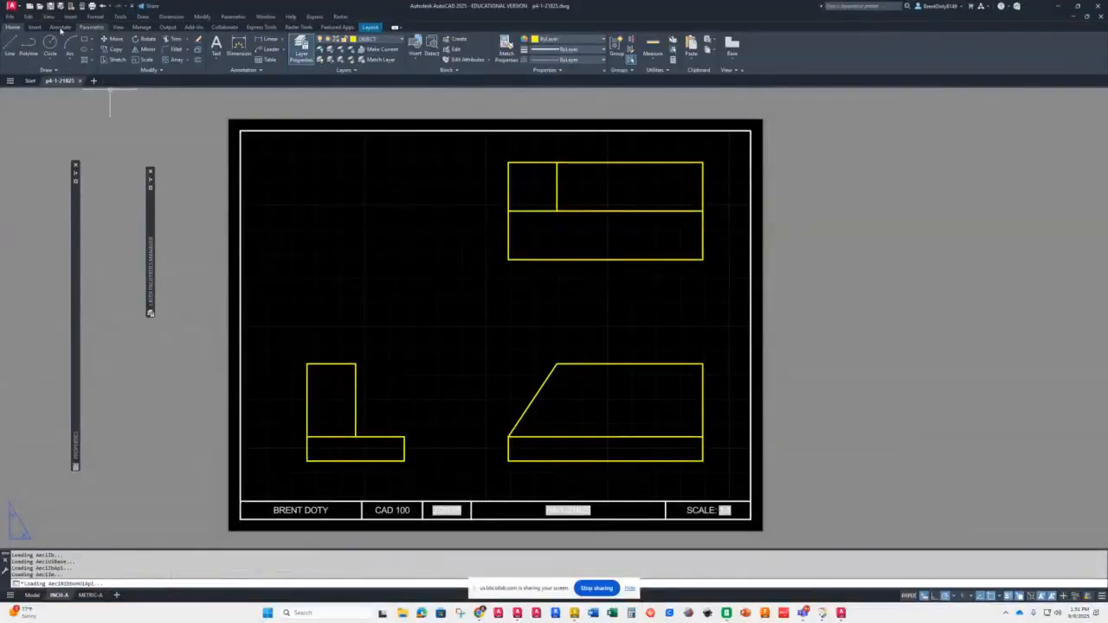
pyautogui.click(32, 594)
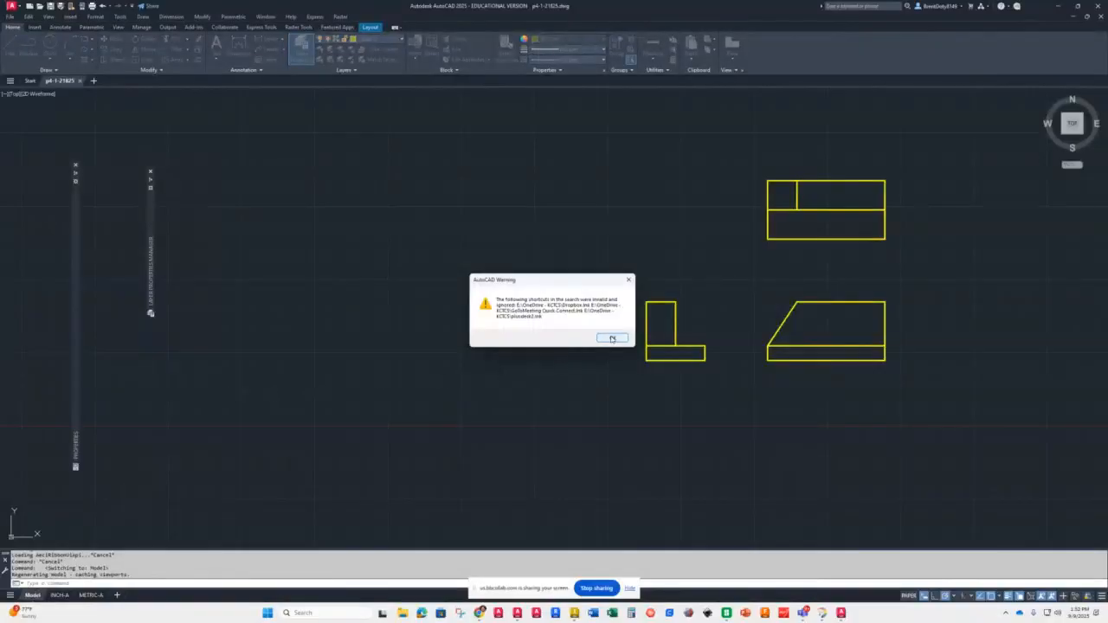
pyautogui.click(612, 338)
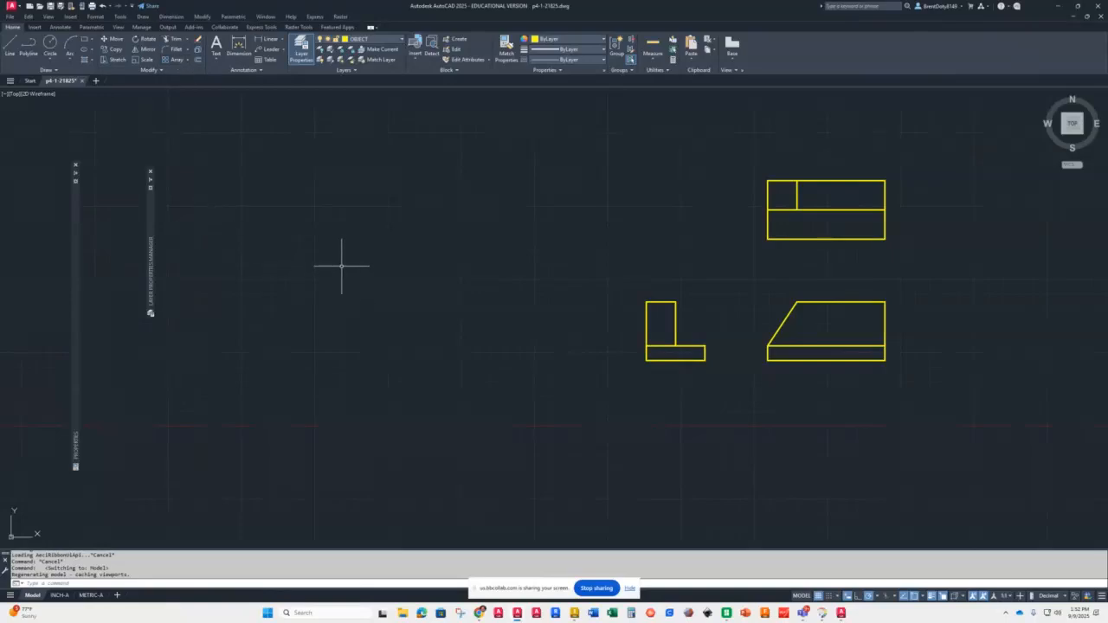
# Step: Create a polar array of the three orthographic views centred on the lower-left corner of the L-shaped view
pyautogui.scroll(-4, 769, 317)
pyautogui.scroll(4, 861, 286)
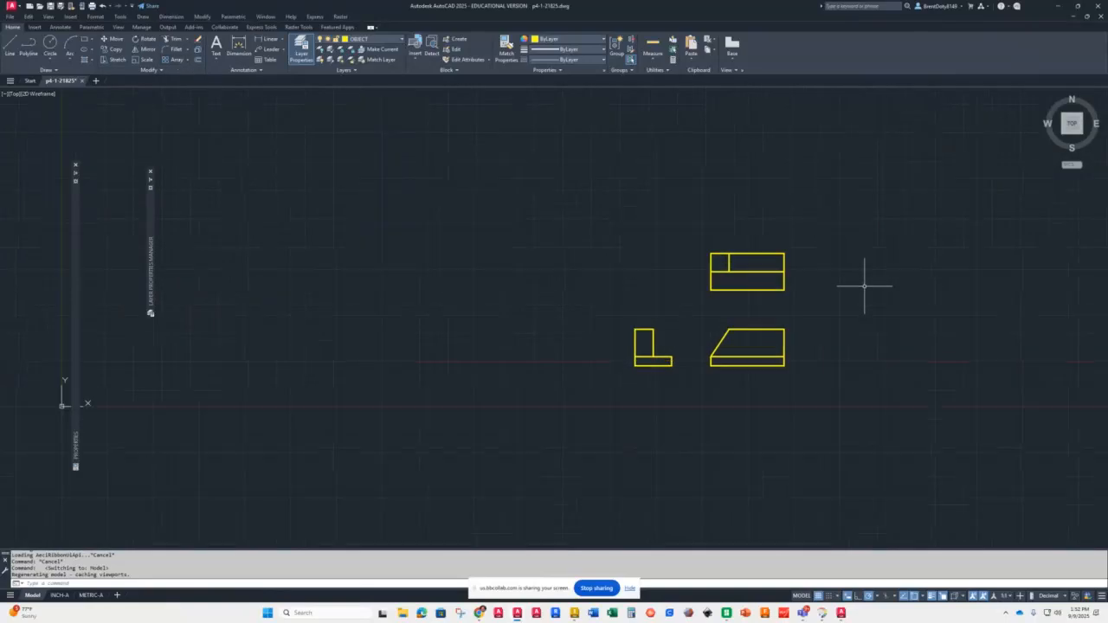
pyautogui.scroll(-2, 829, 293)
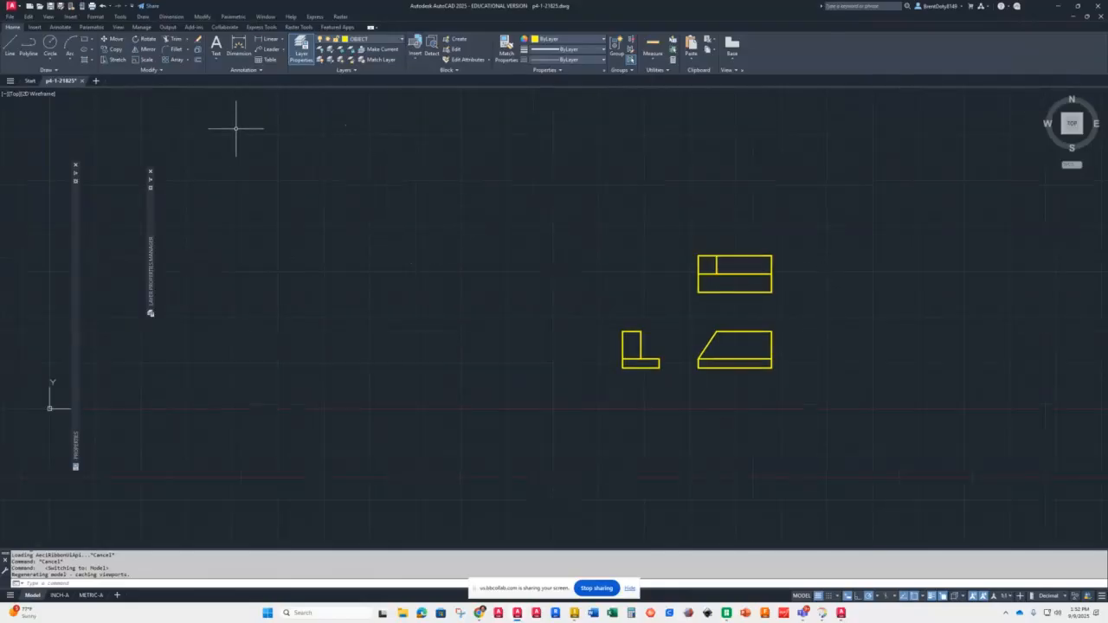
pyautogui.click(187, 60)
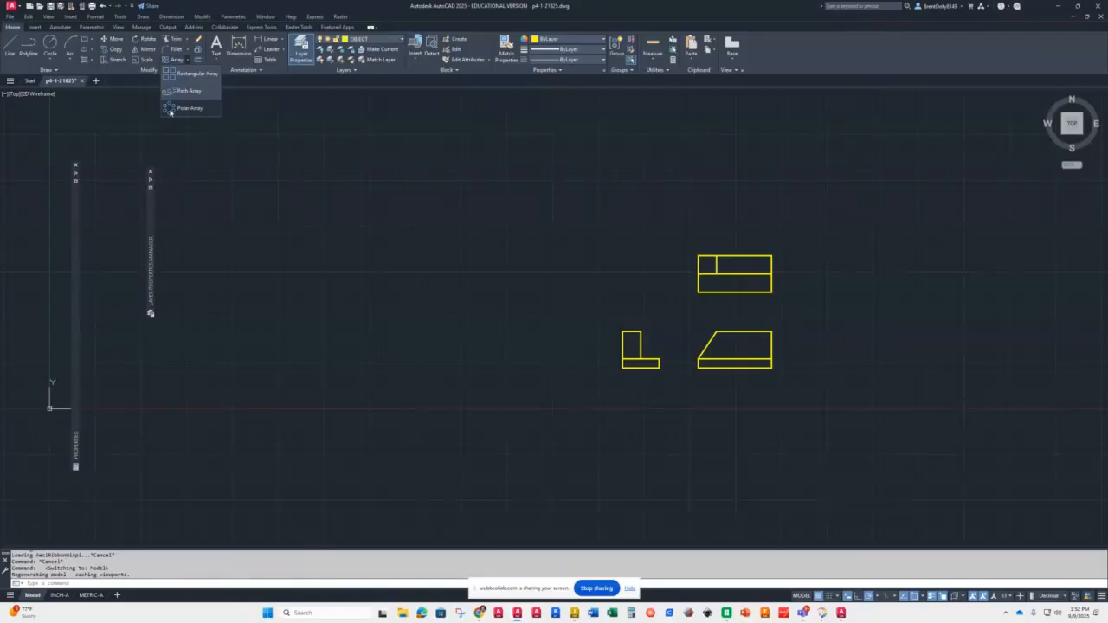
pyautogui.click(171, 108)
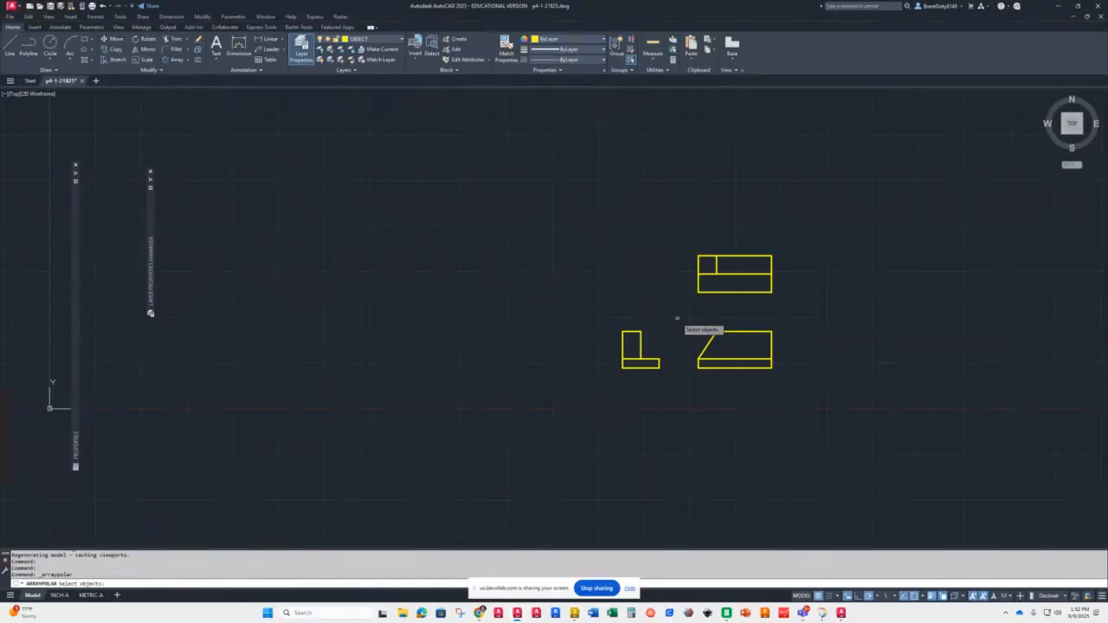
pyautogui.click(675, 240)
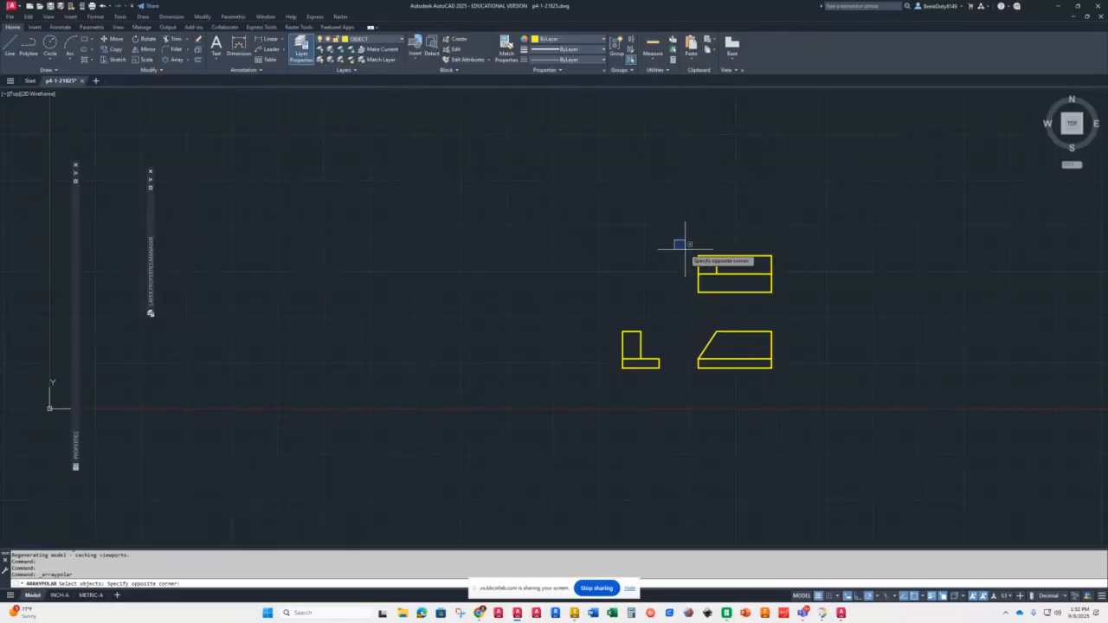
pyautogui.click(824, 410)
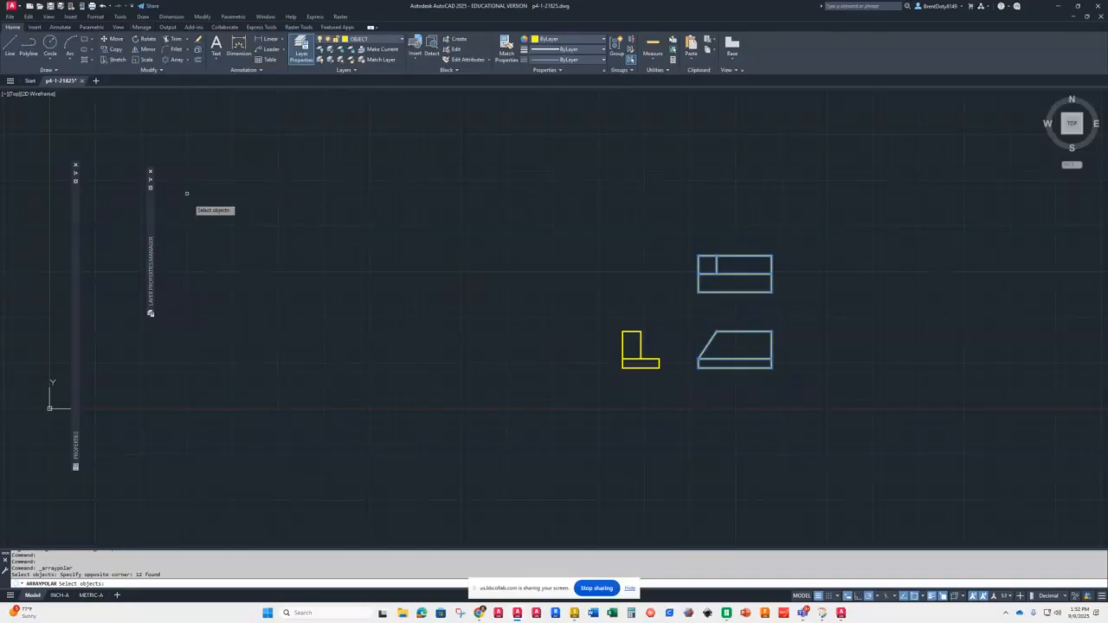
pyautogui.press('Return')
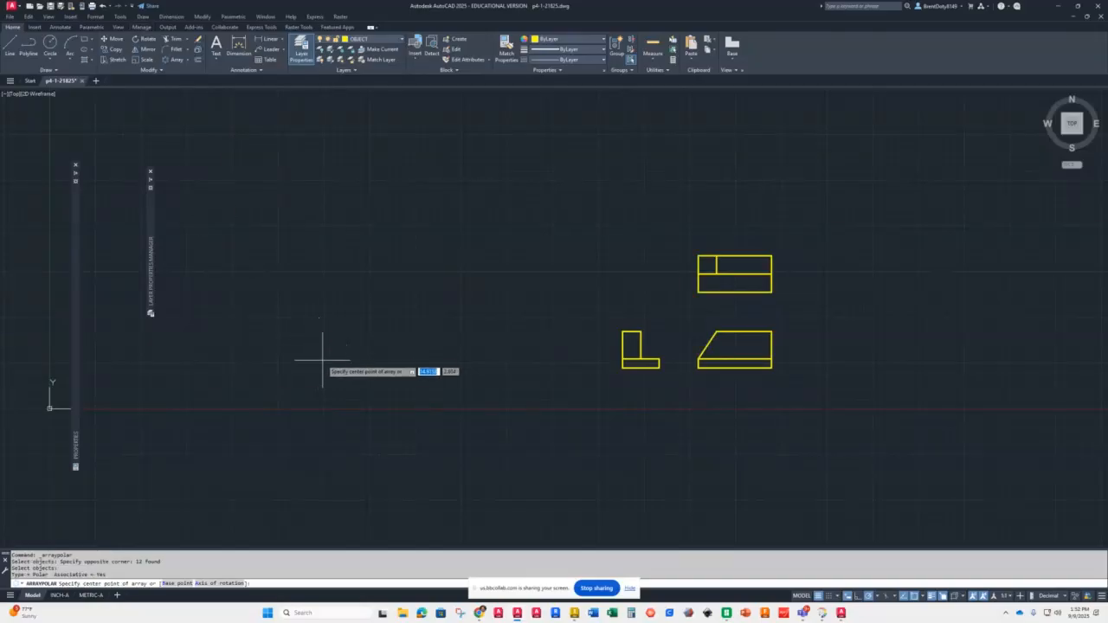
pyautogui.click(623, 367)
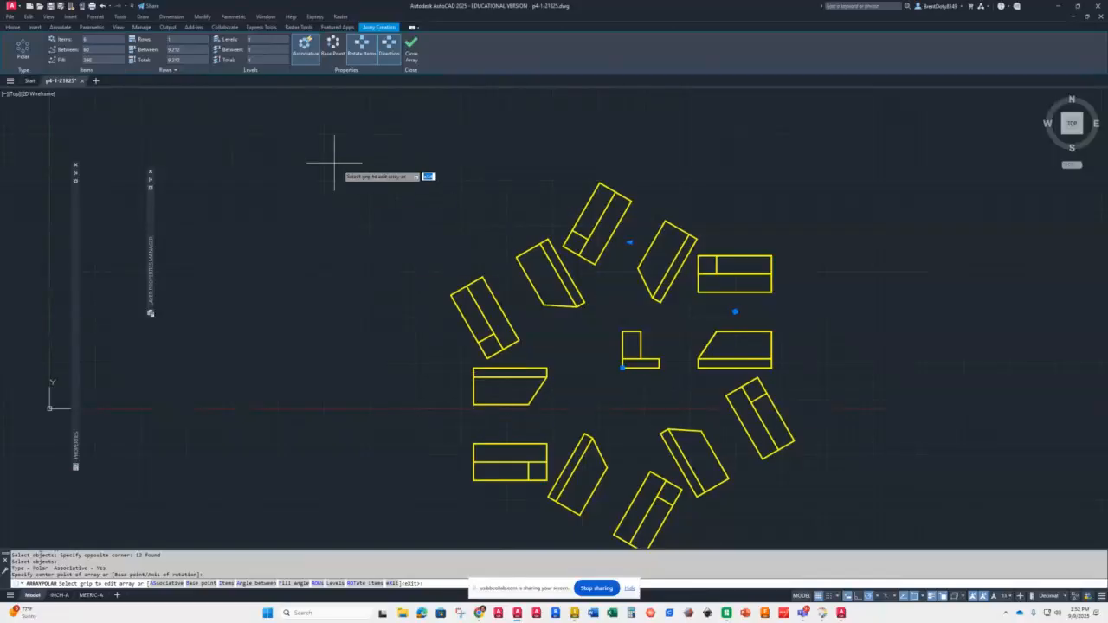
pyautogui.click(412, 50)
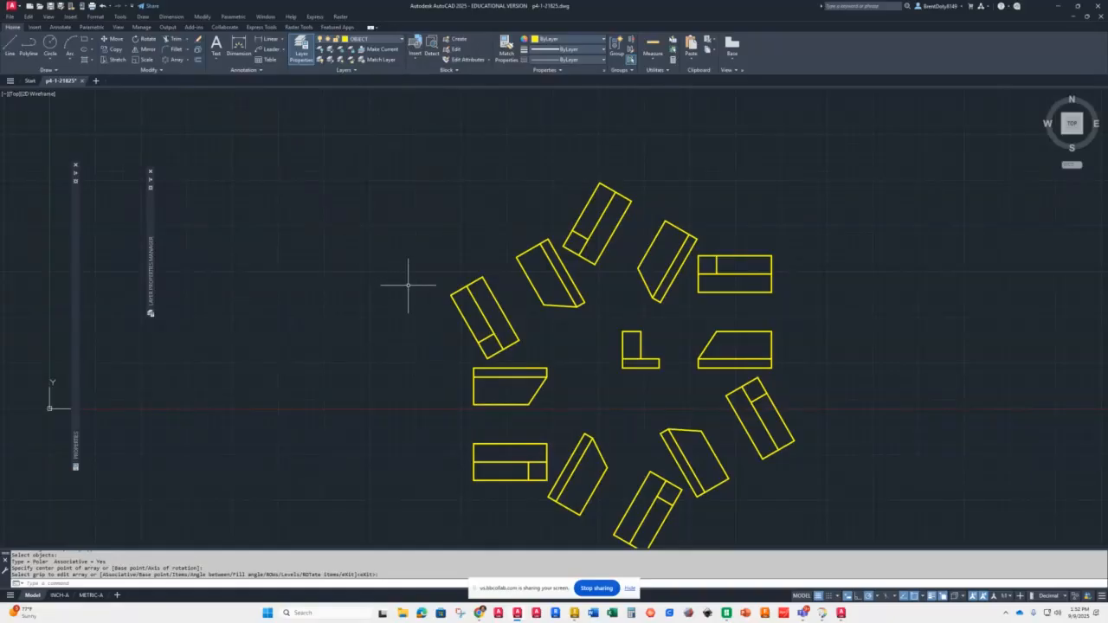
# Step: Edit the polar array's item count to 5 and close the array editor
pyautogui.click(459, 292)
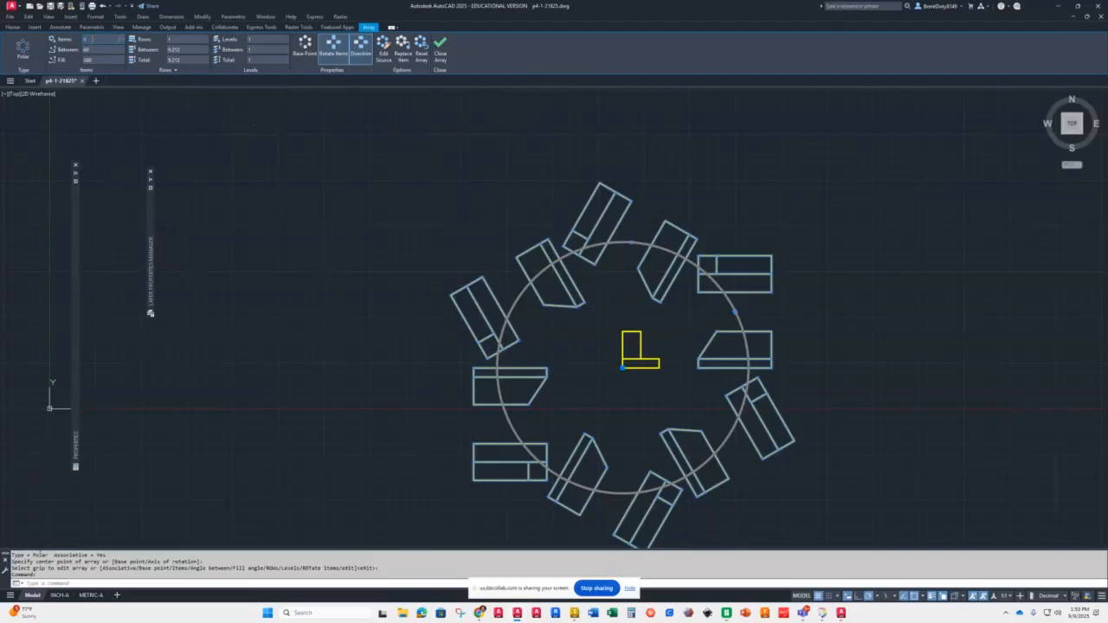
pyautogui.press('Return')
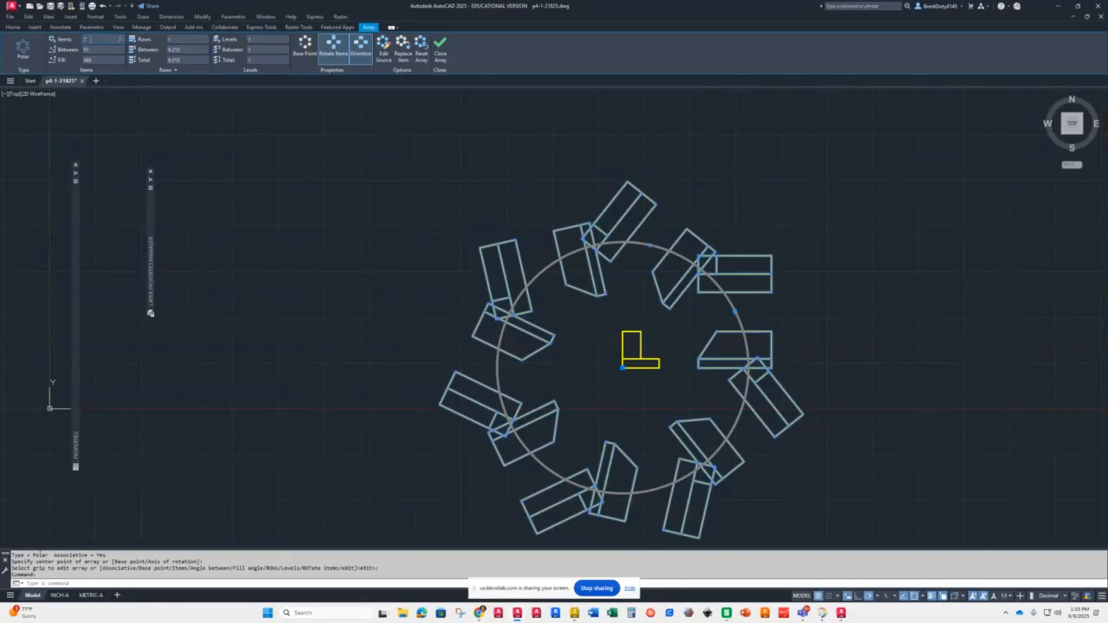
pyautogui.press('Return')
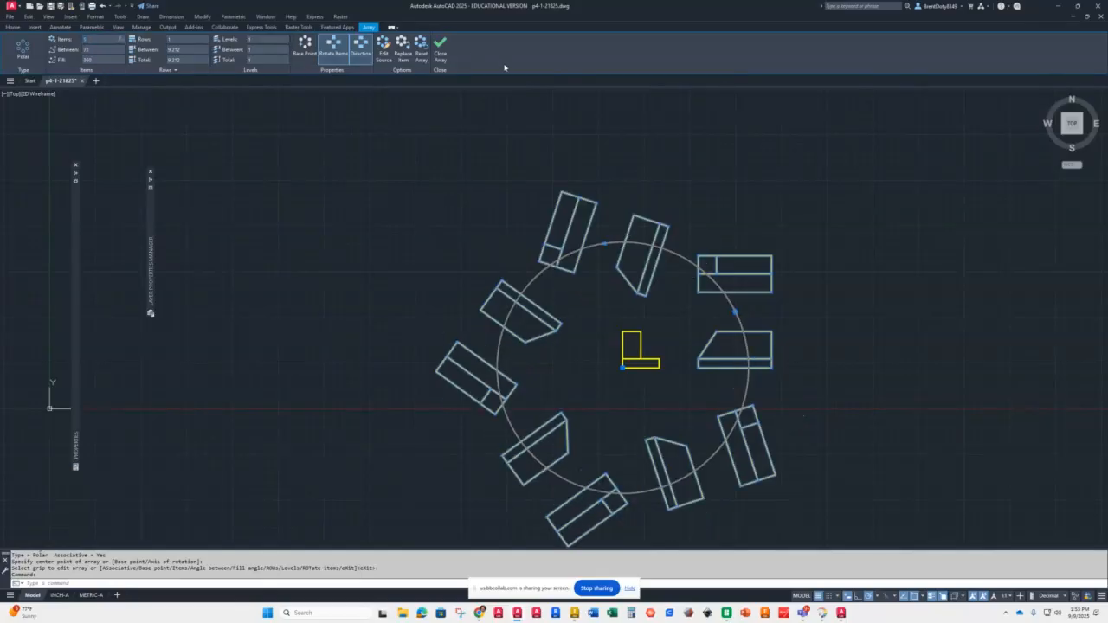
pyautogui.click(441, 54)
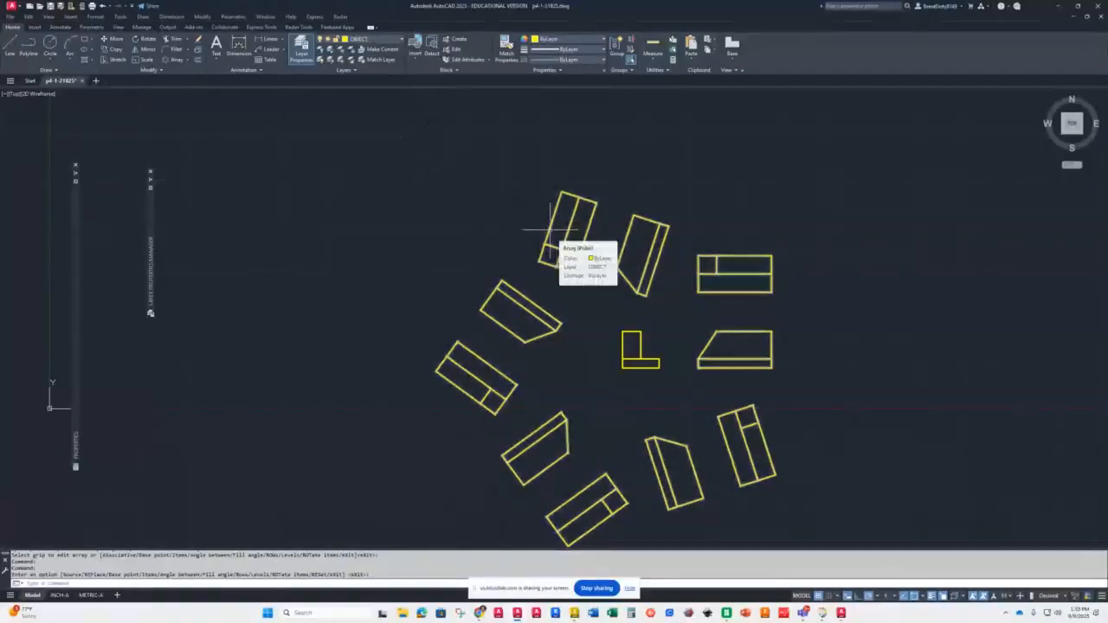
# Step: Draw a single diagonal line to the right of the arrayed views
pyautogui.scroll(-5, 406, 206)
pyautogui.scroll(2, 468, 173)
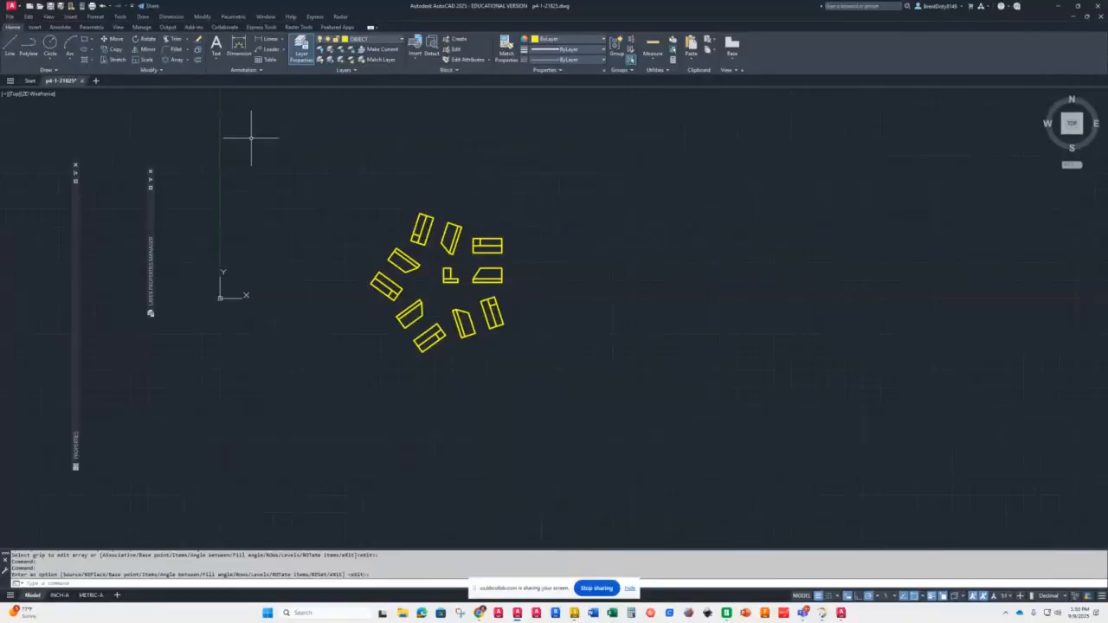
pyautogui.click(10, 47)
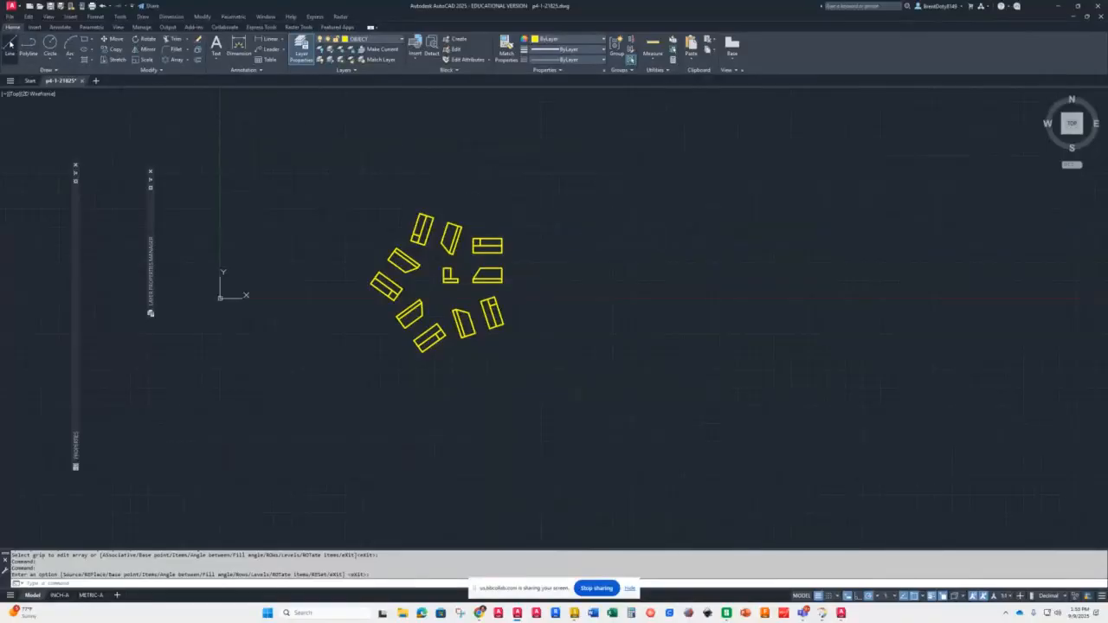
pyautogui.click(634, 266)
pyautogui.click(734, 199)
pyautogui.press('Return')
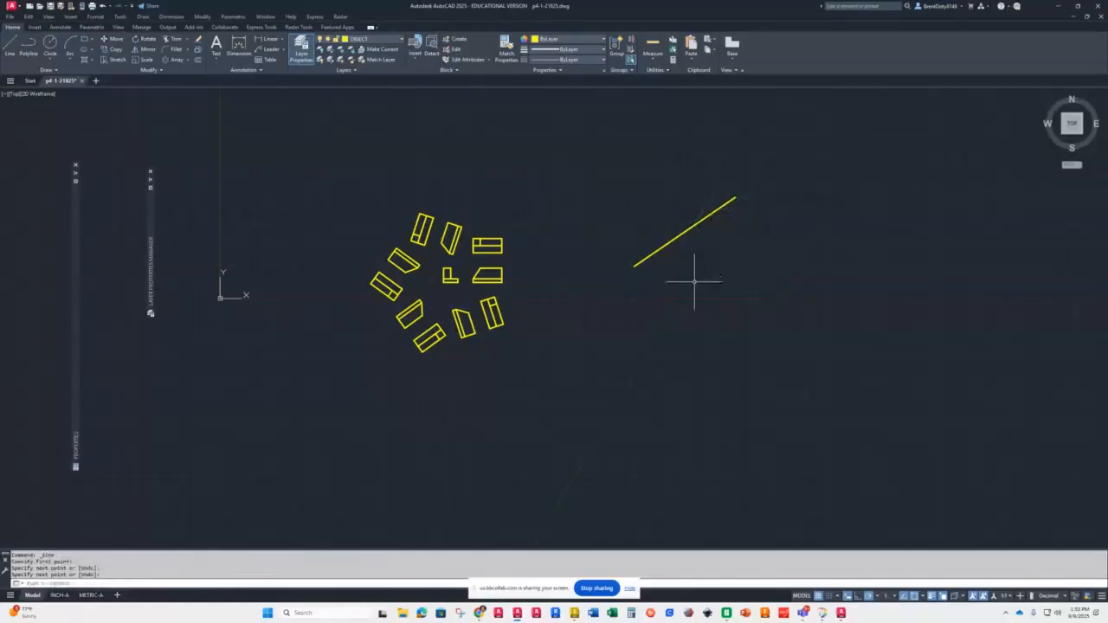
# Step: Create a non-associative polar array of the diagonal line around its midpoint
pyautogui.scroll(4, 667, 201)
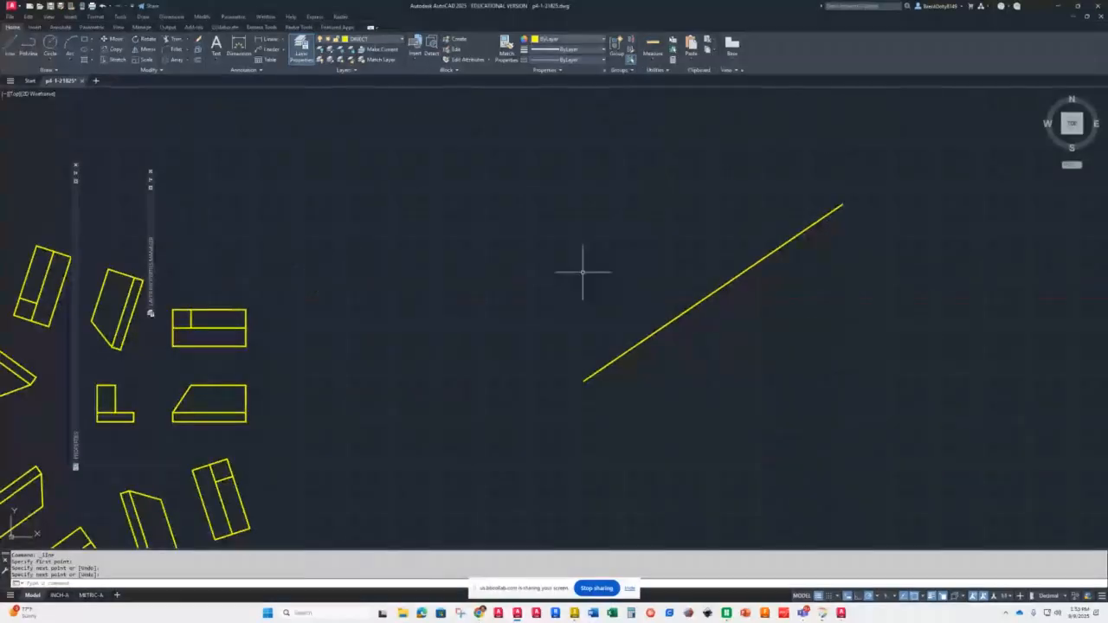
pyautogui.click(189, 59)
pyautogui.click(187, 107)
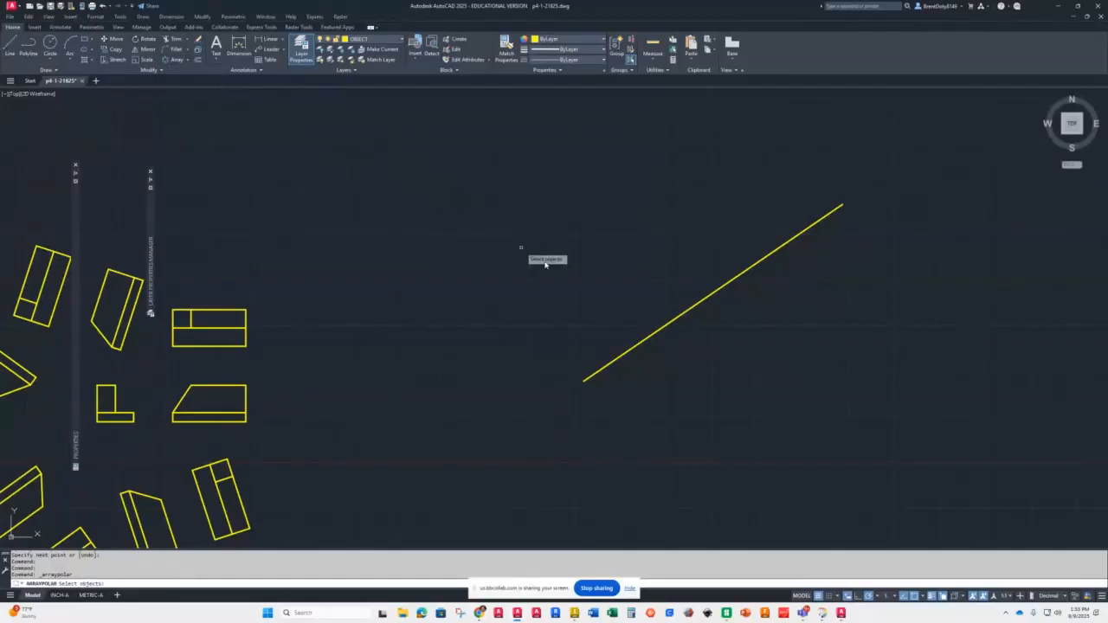
pyautogui.click(671, 321)
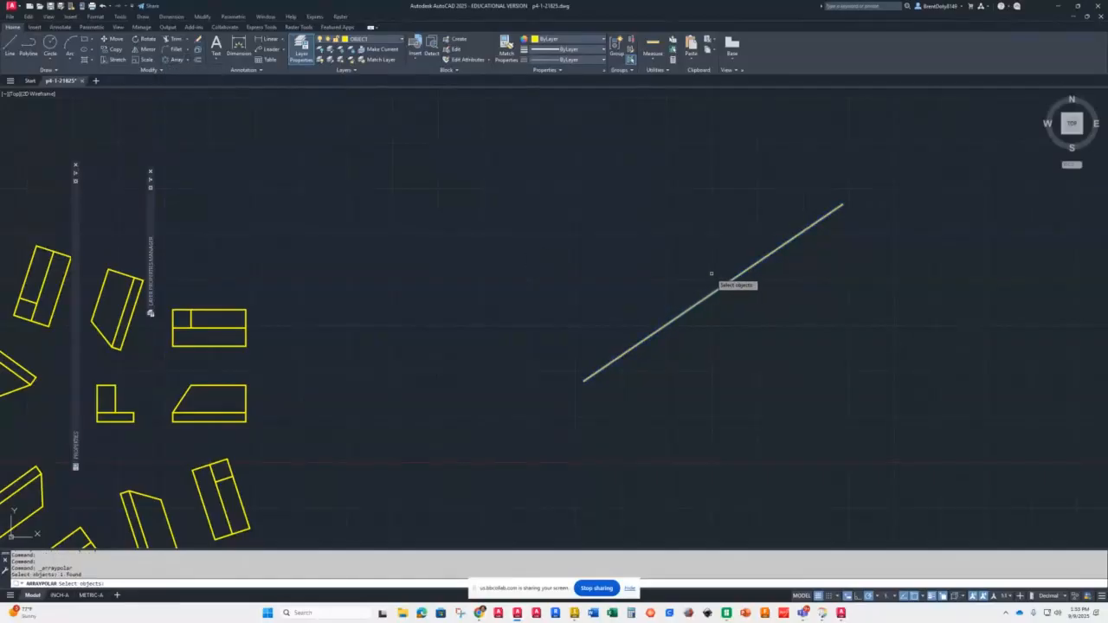
pyautogui.press('Return')
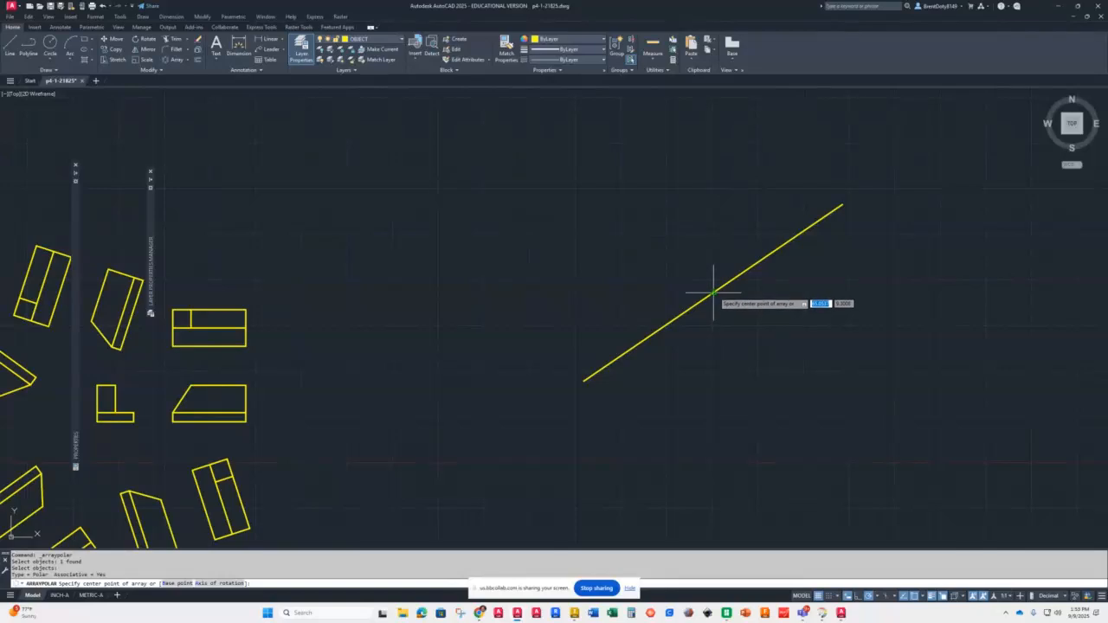
pyautogui.click(711, 292)
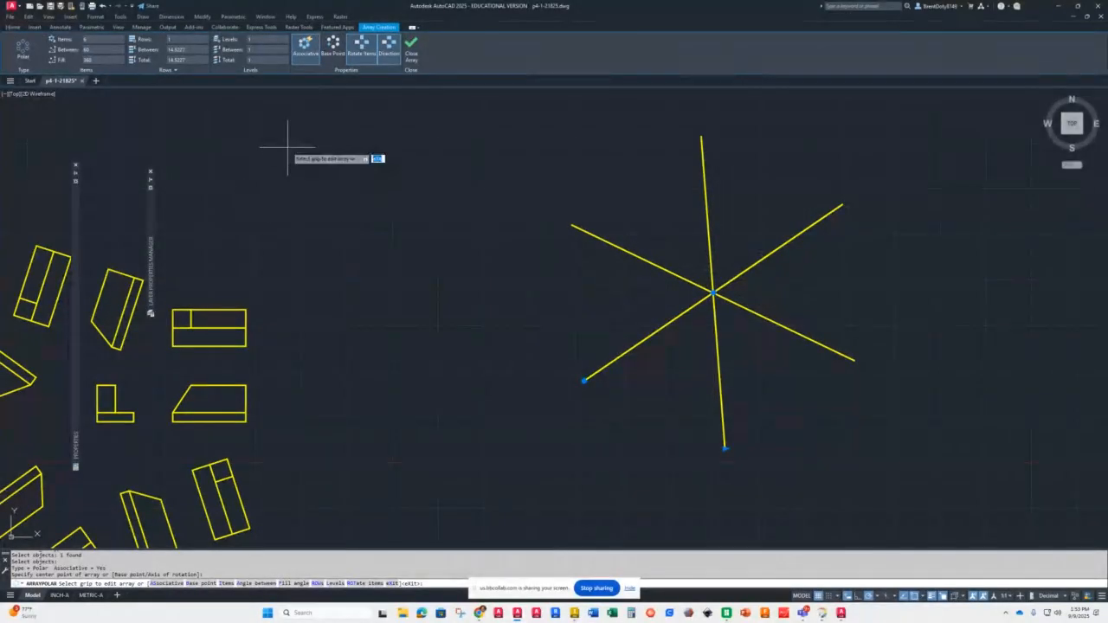
pyautogui.click(304, 48)
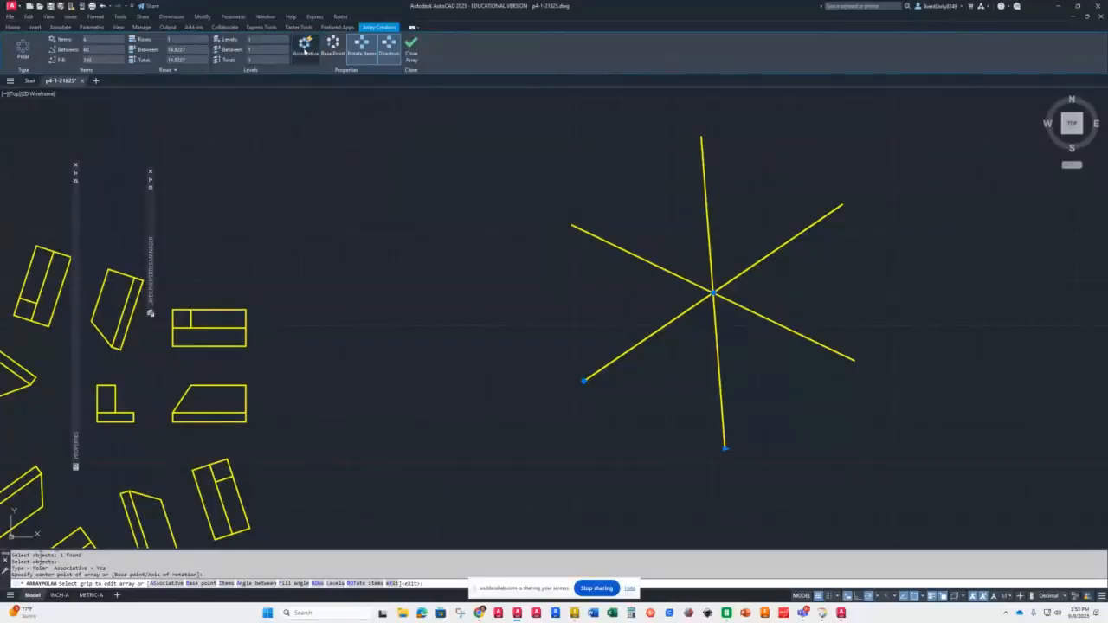
pyautogui.click(411, 48)
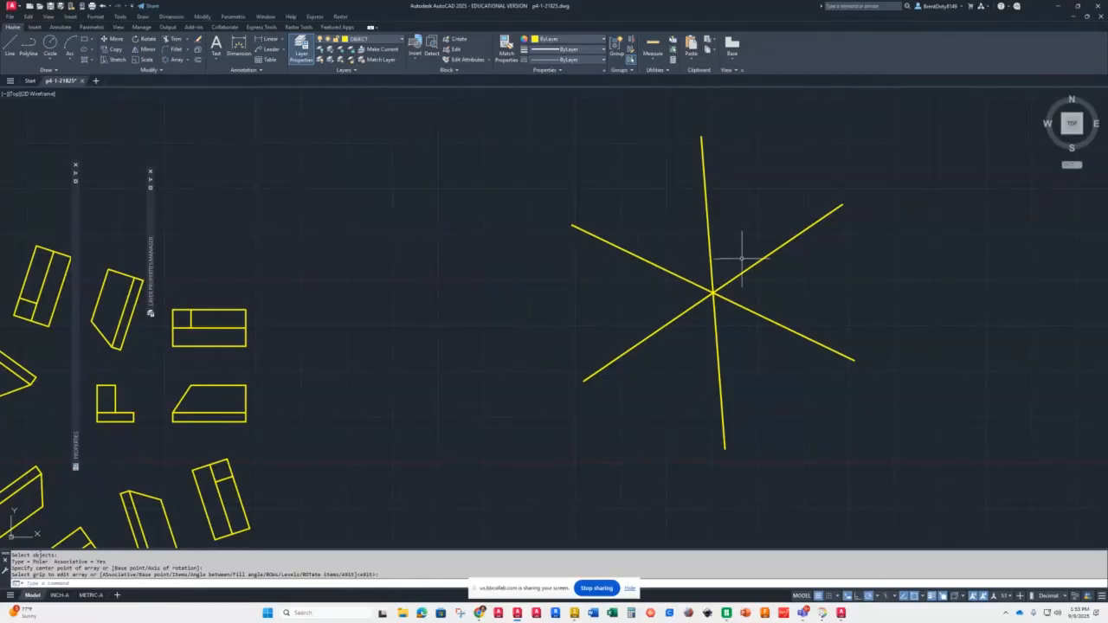
# Step: Select individual lines of the new star-shaped array to inspect whether they are separate objects
pyautogui.click(722, 286)
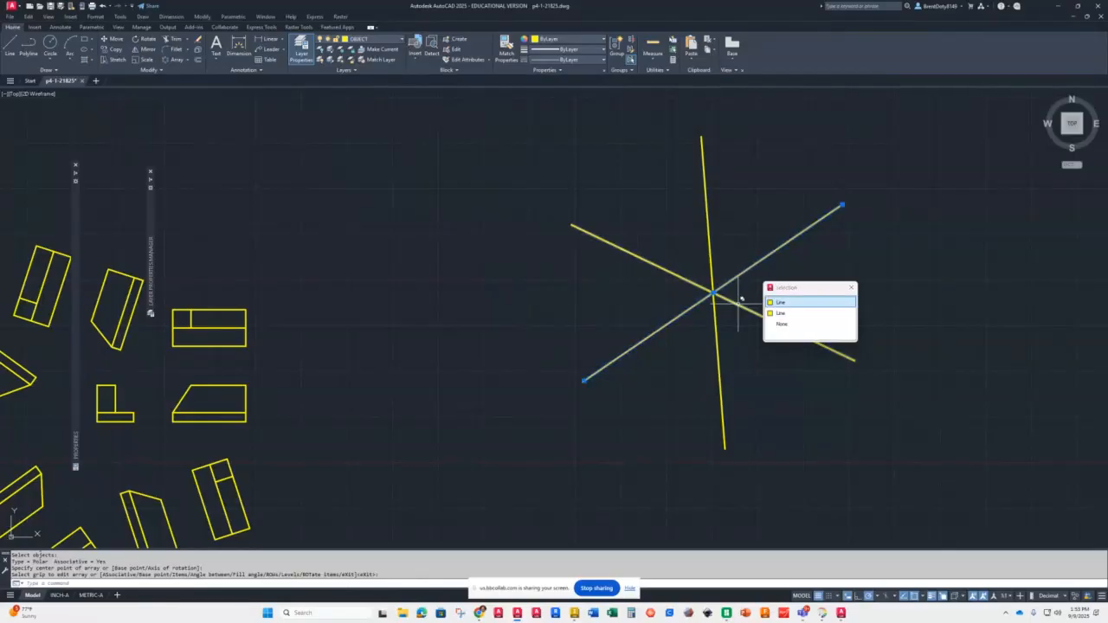
pyautogui.click(737, 304)
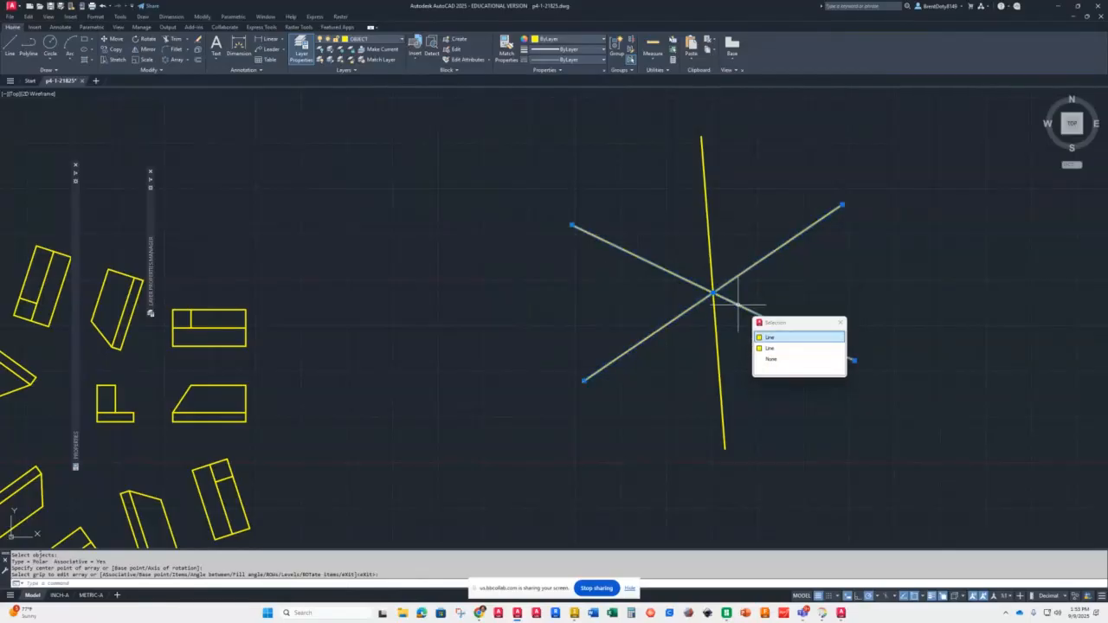
pyautogui.click(710, 260)
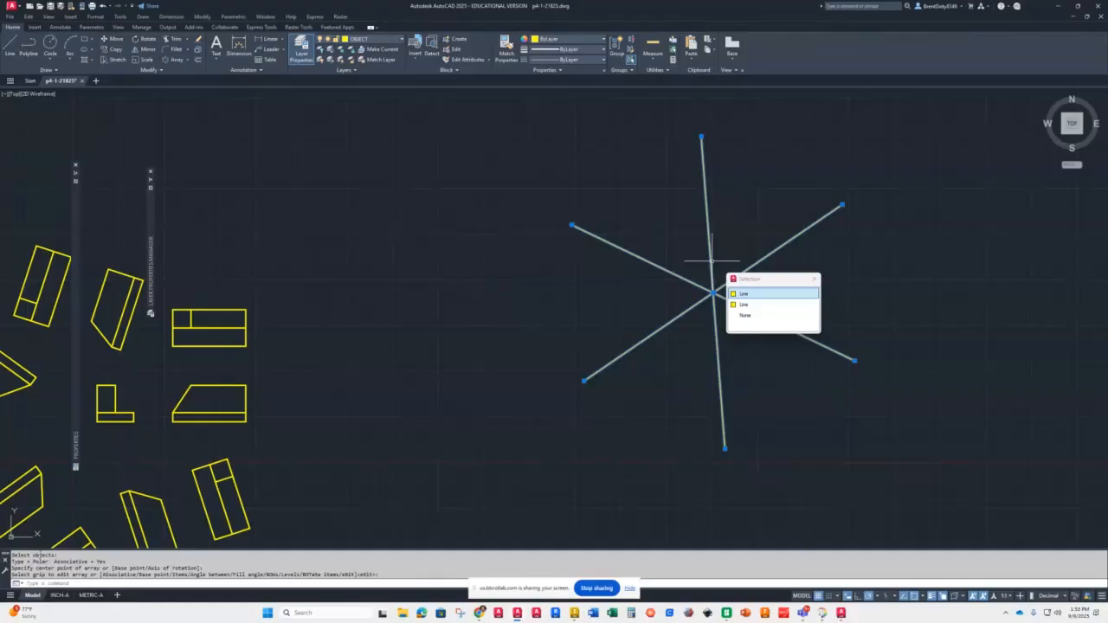
pyautogui.click(813, 278)
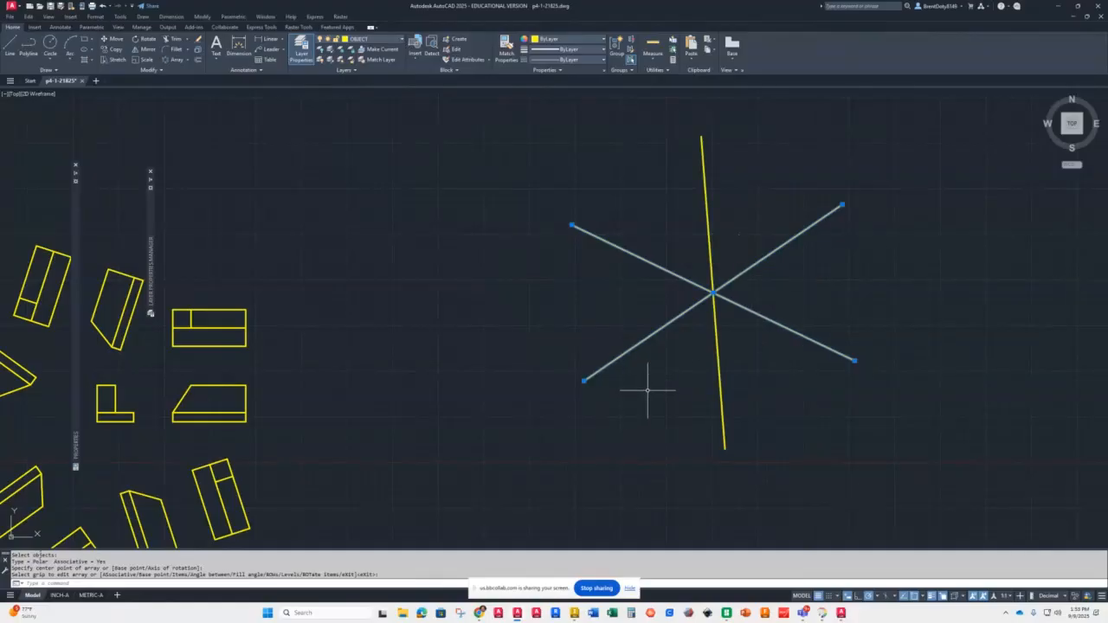
pyautogui.press('Escape')
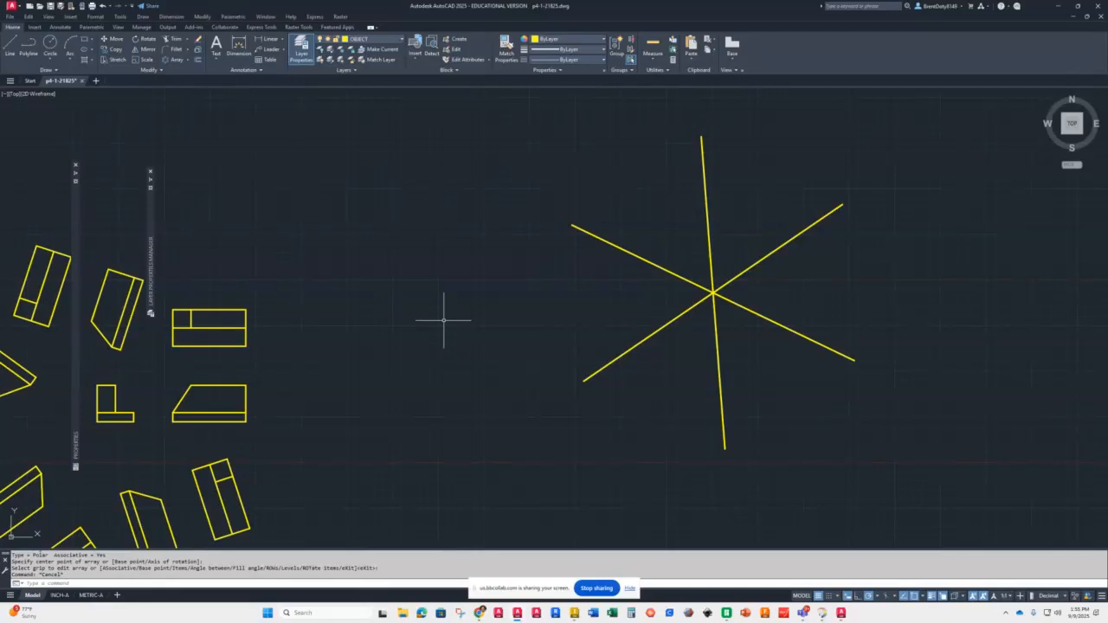
pyautogui.rightClick(362, 367)
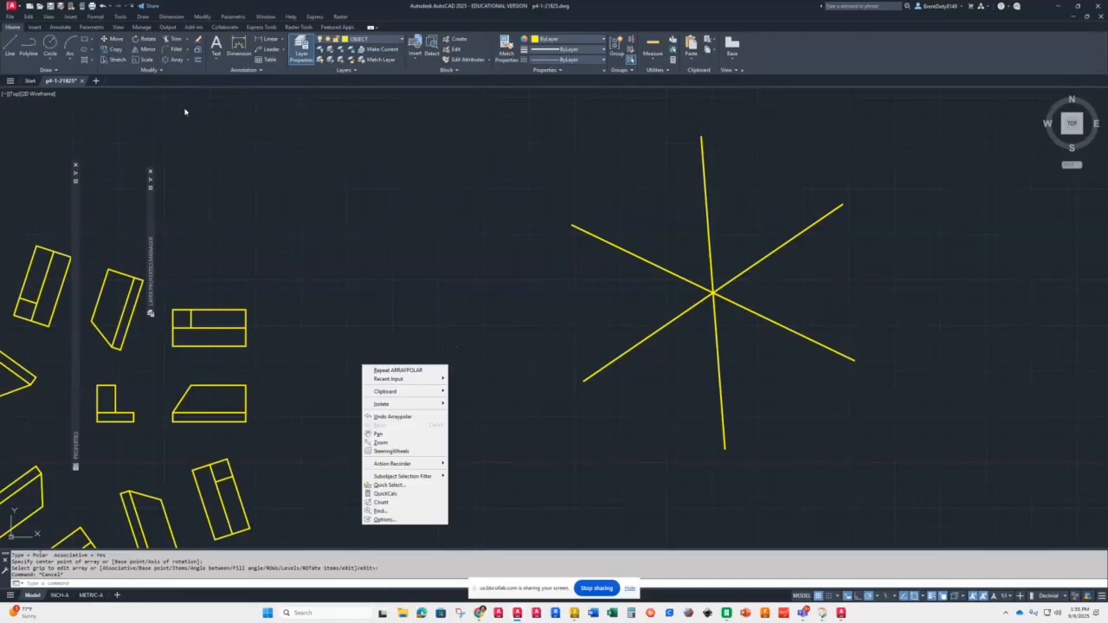
pyautogui.click(217, 206)
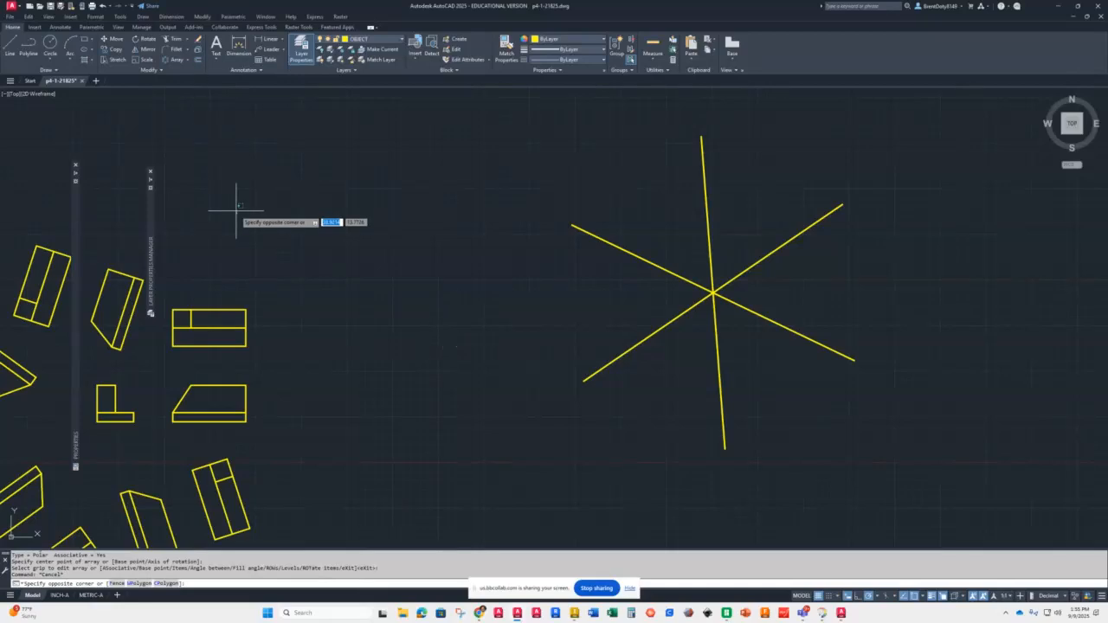
pyautogui.click(238, 215)
# Step: Draw a rectangle in the empty space between the arrayed views and the star of lines
pyautogui.moveTo(201, 324); pyautogui.dragTo(396, 247, button='middle')
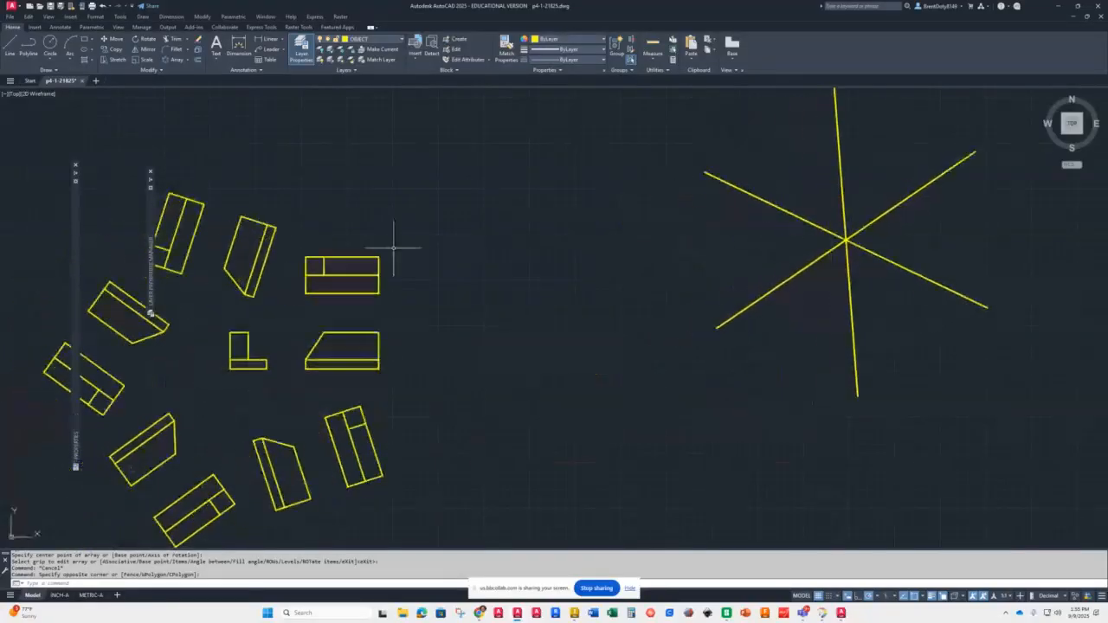
pyautogui.scroll(-2, 401, 240)
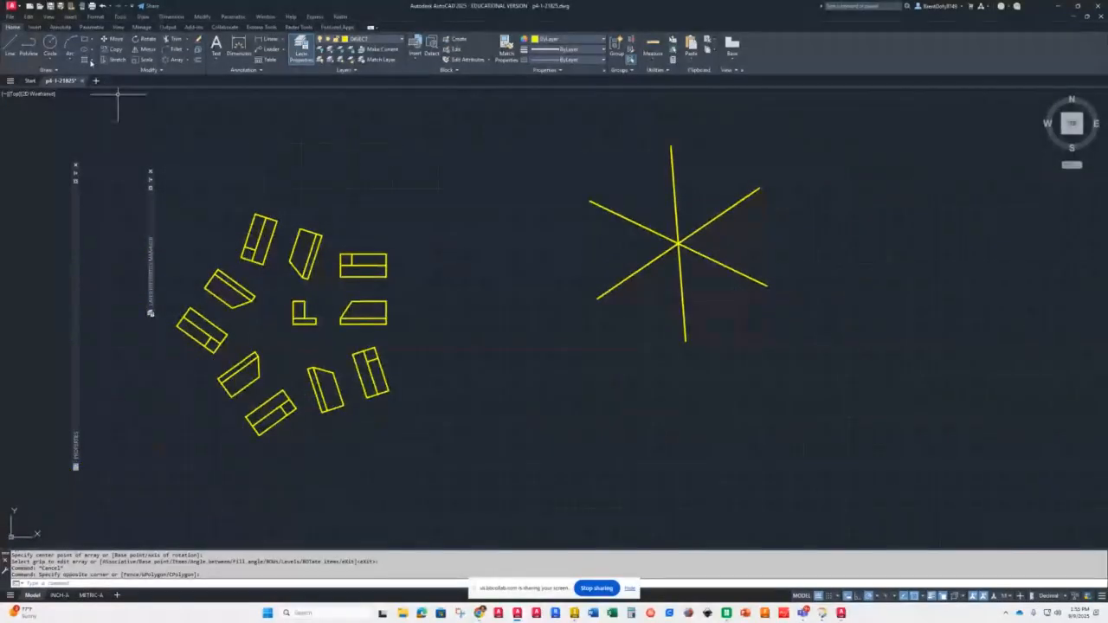
pyautogui.click(83, 39)
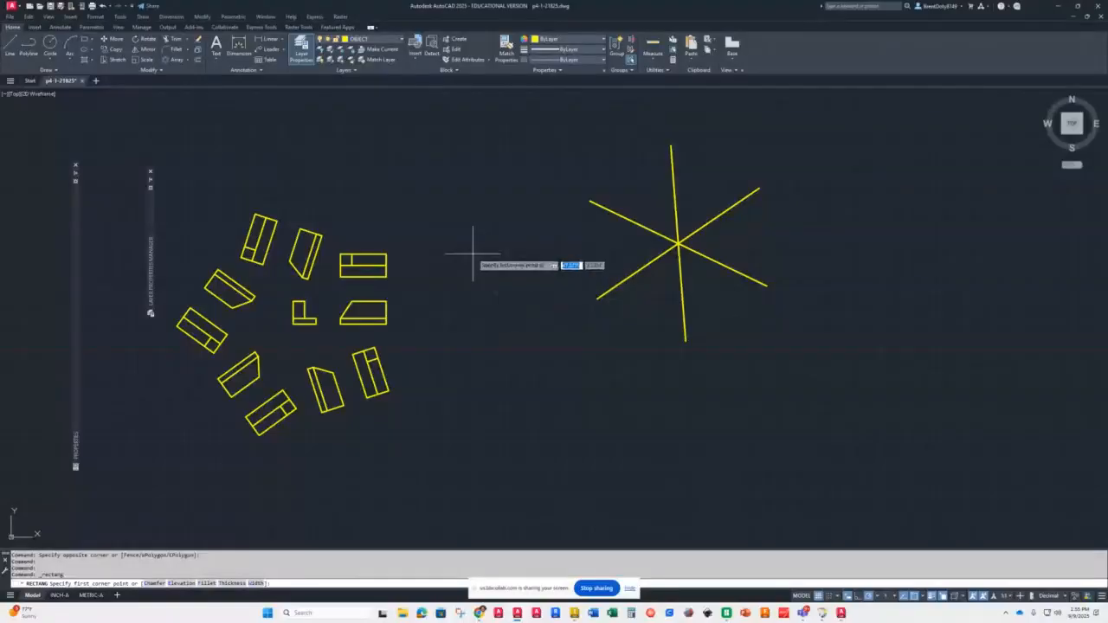
pyautogui.click(473, 247)
pyautogui.click(558, 296)
pyautogui.scroll(5, 514, 259)
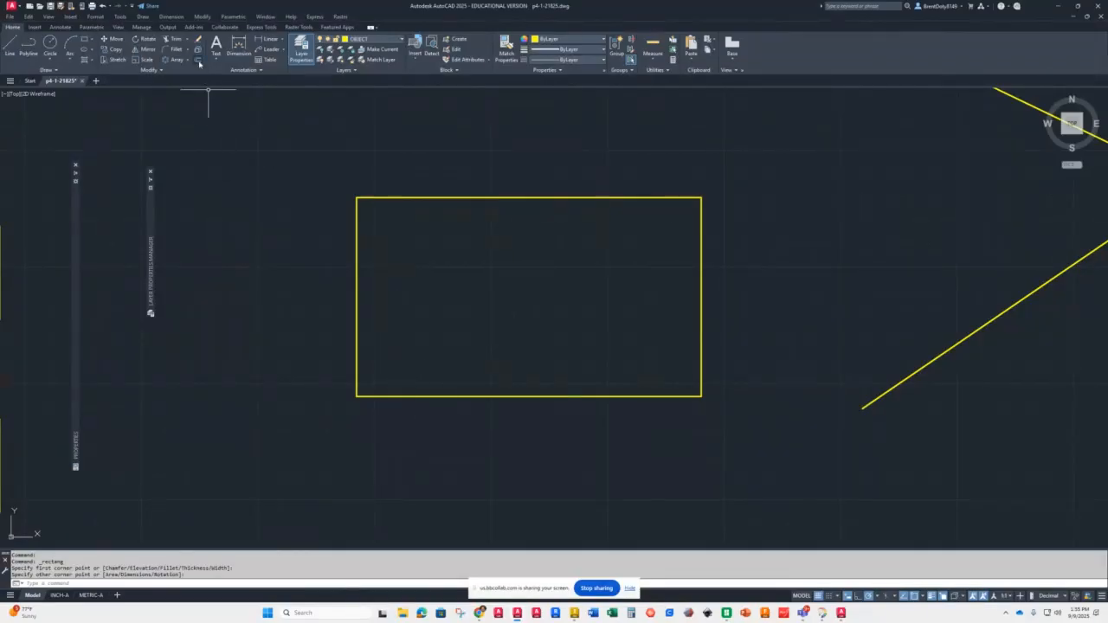
# Step: Offset the rectangle outward by a through distance picked from its centre to a point left of it
pyautogui.click(198, 59)
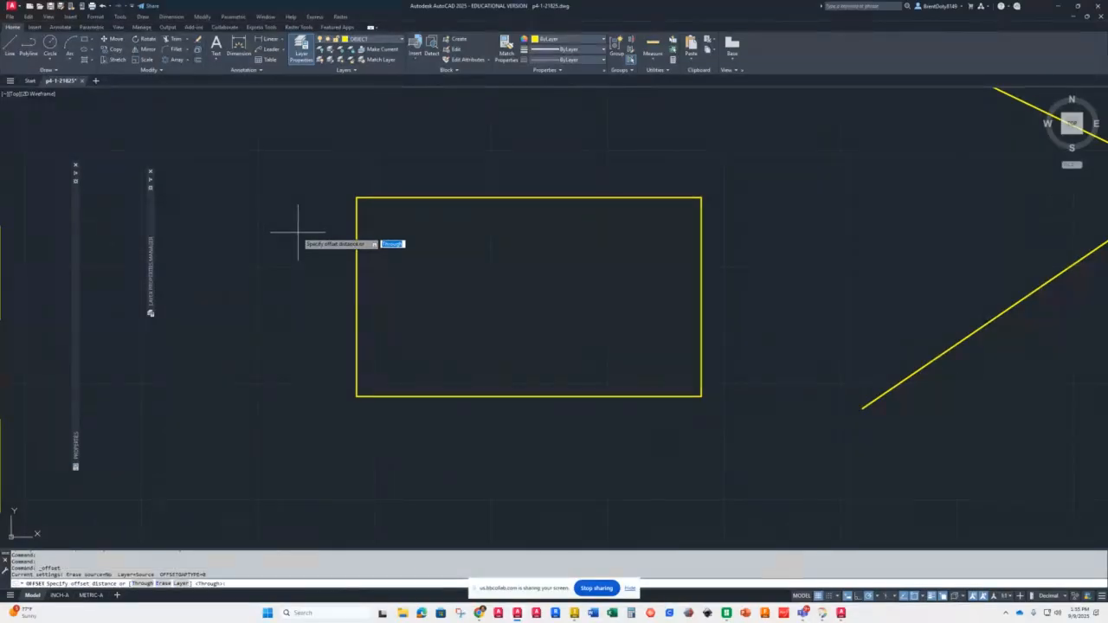
pyautogui.click(528, 297)
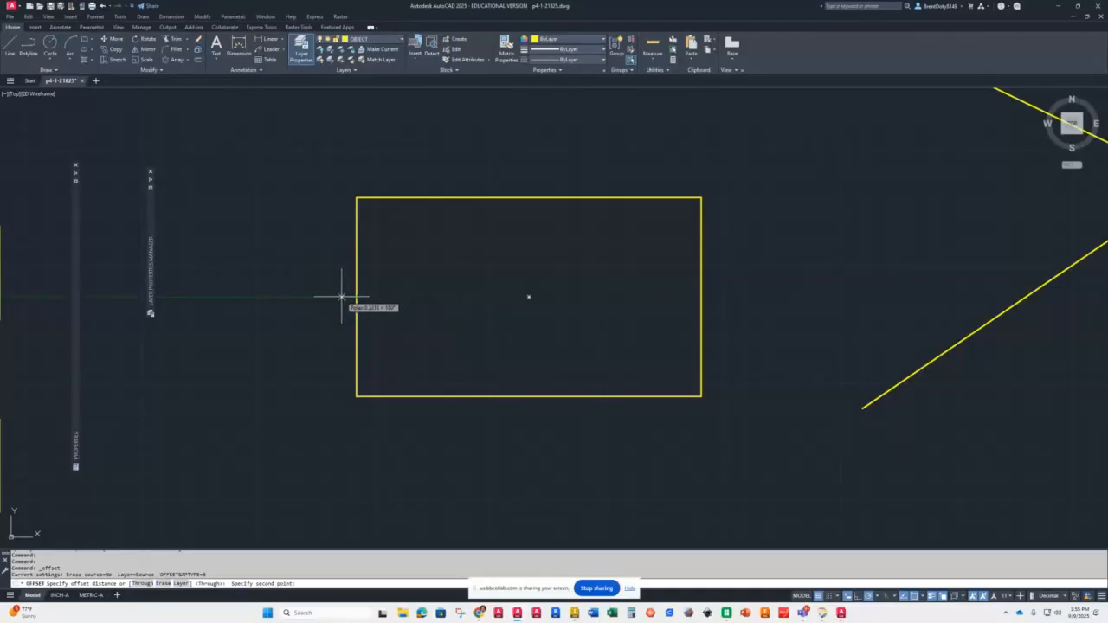
pyautogui.click(341, 297)
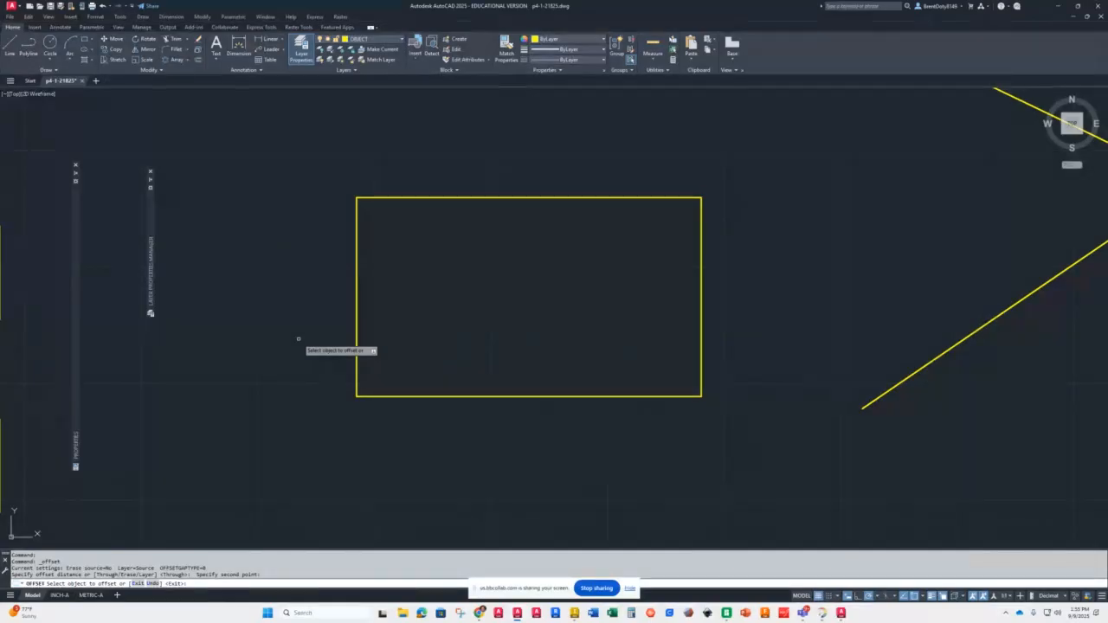
pyautogui.click(355, 251)
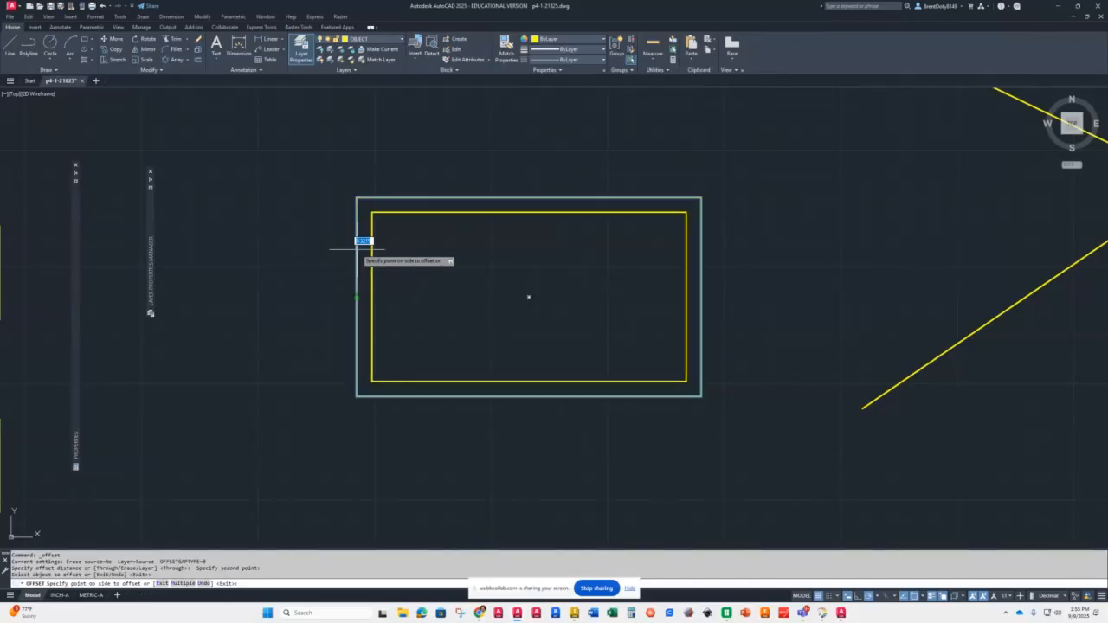
pyautogui.click(278, 256)
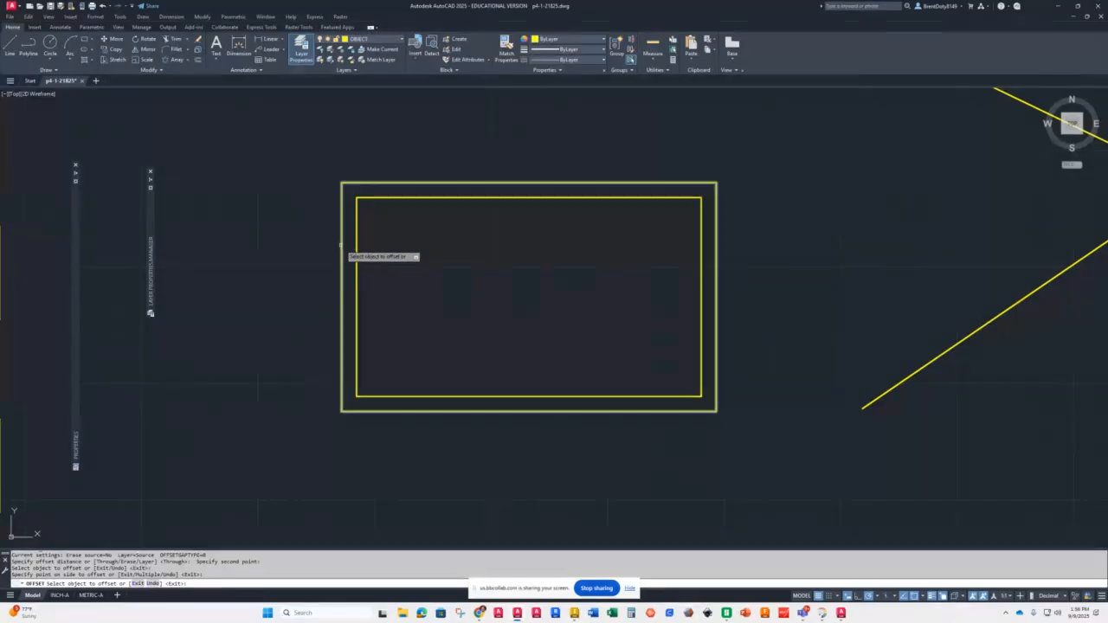
# Step: Offset the outermost rectangle outward two more times to make concentric rectangles
pyautogui.click(342, 249)
pyautogui.click(271, 256)
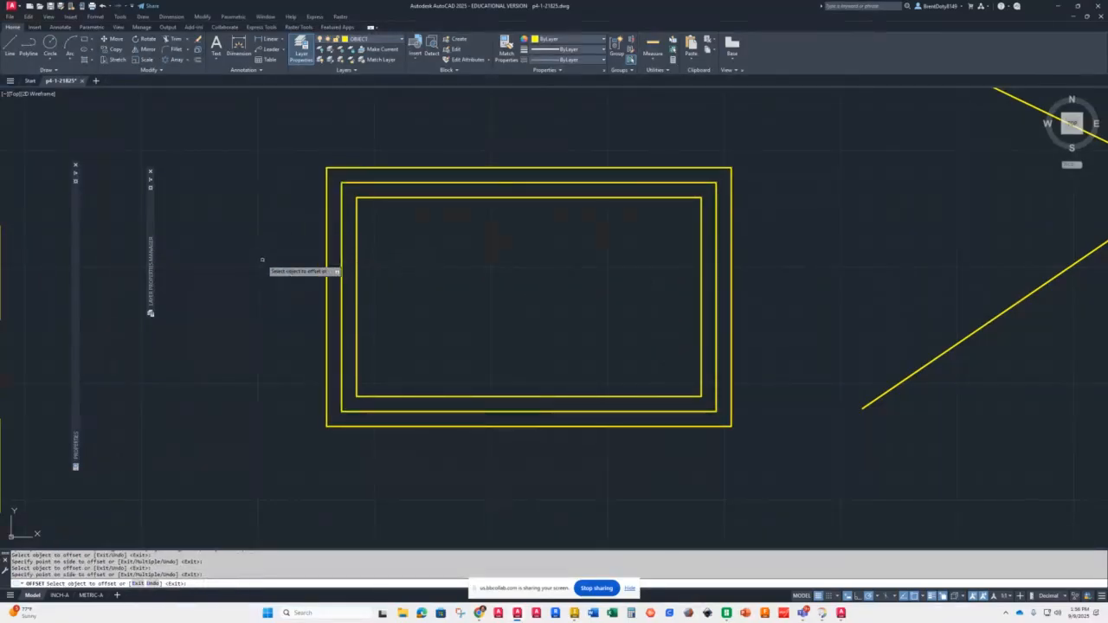
pyautogui.click(327, 245)
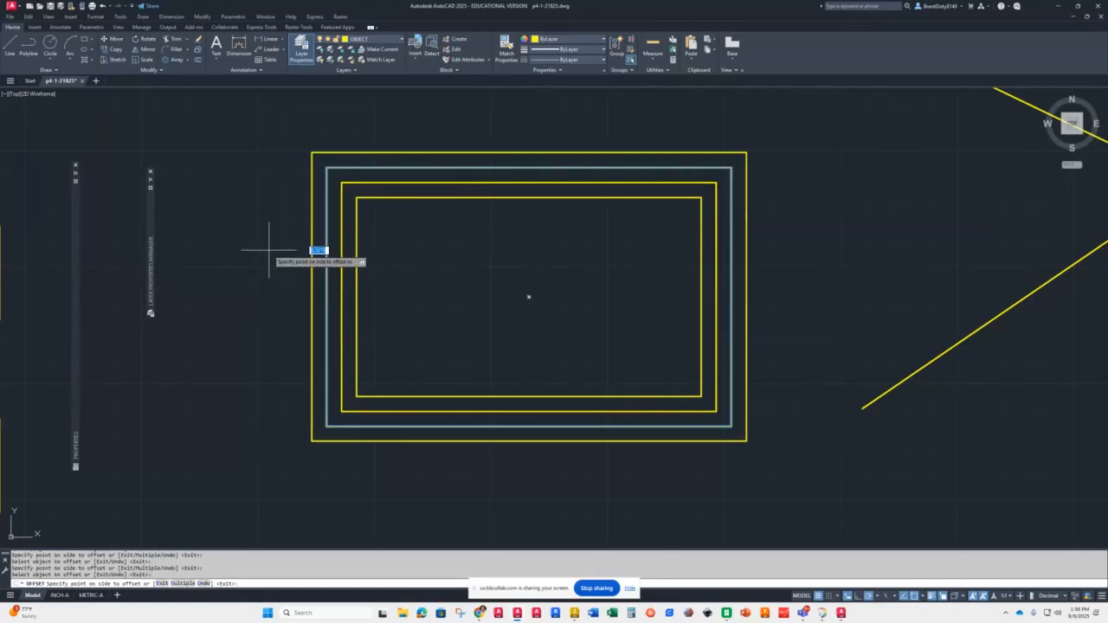
pyautogui.write('4')
pyautogui.press('Return')
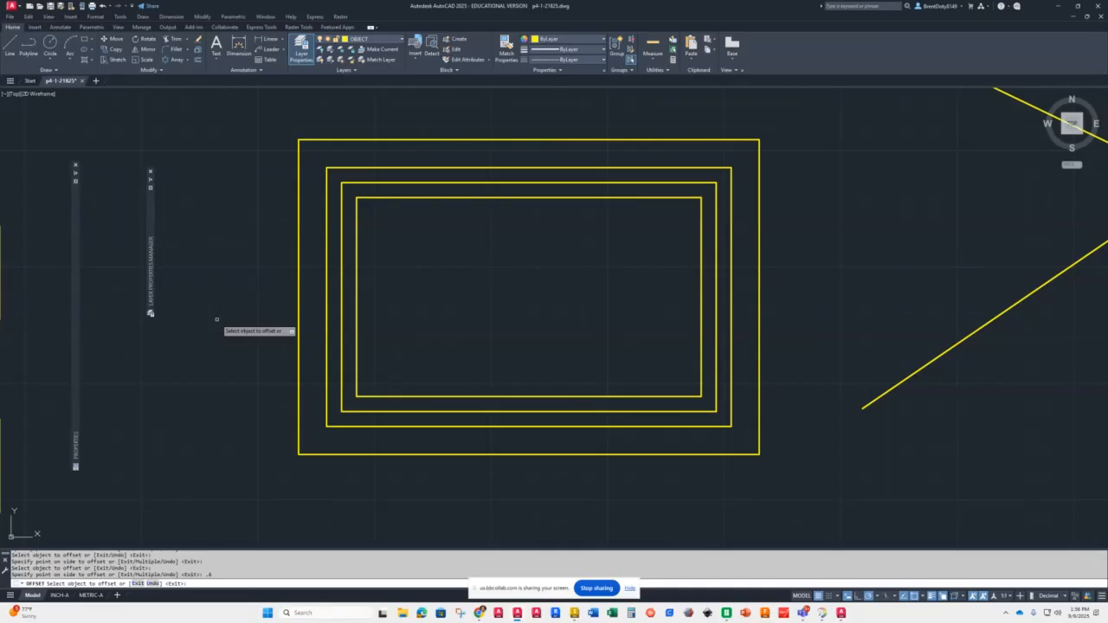
pyautogui.press('Return')
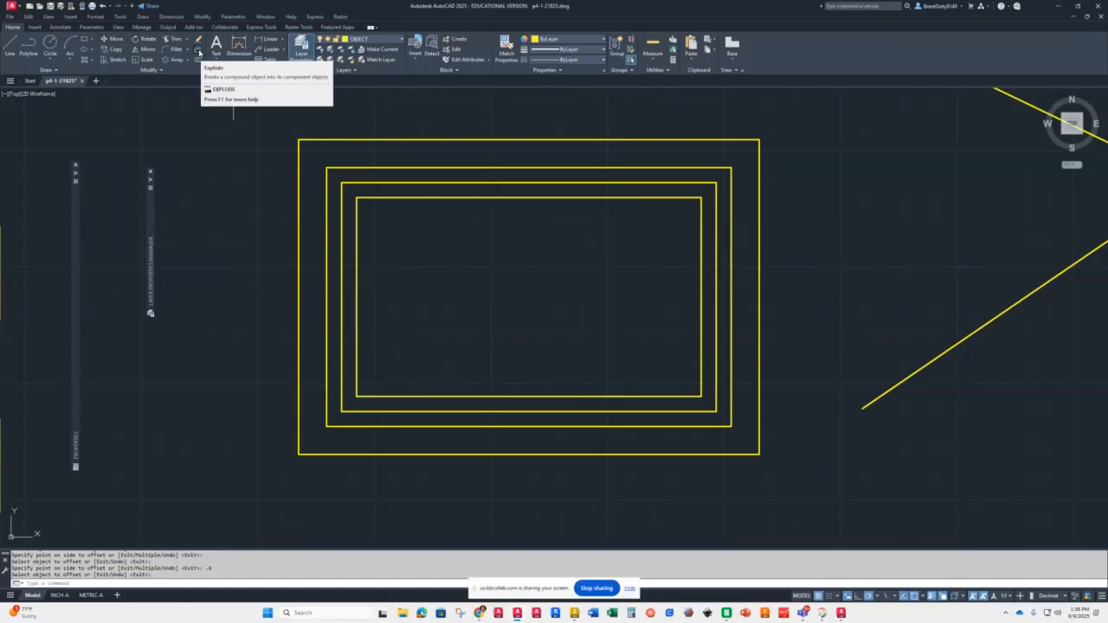
# Step: Explode the innermost rectangle into separate lines
pyautogui.click(199, 52)
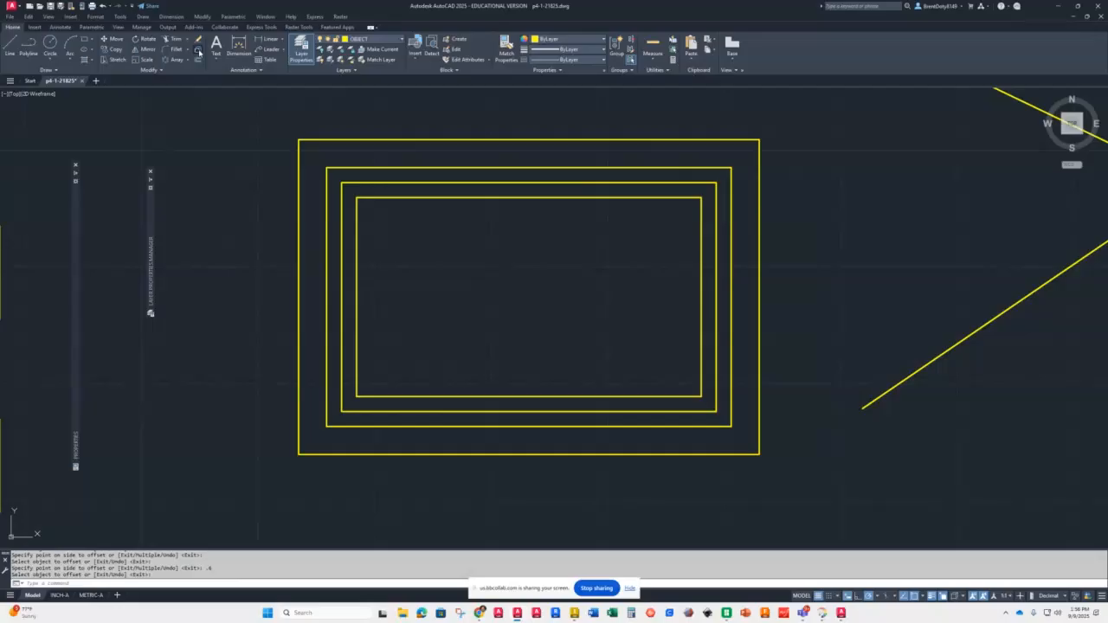
pyautogui.click(428, 397)
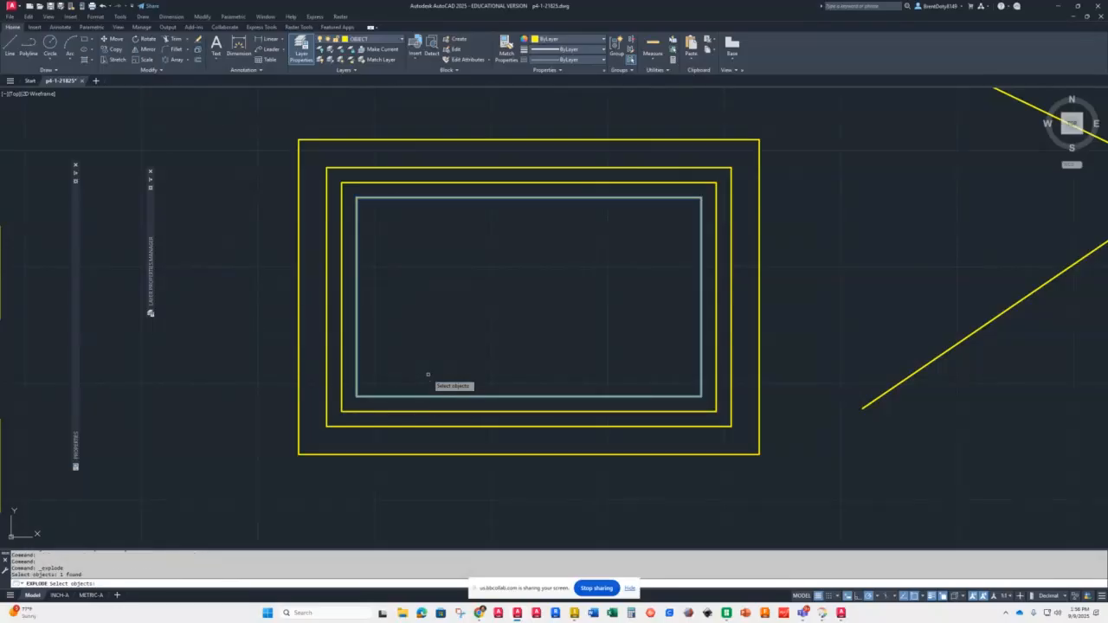
pyautogui.press('Return')
# Step: Select edges of the exploded rectangle to check that they are individual lines
pyautogui.click(384, 395)
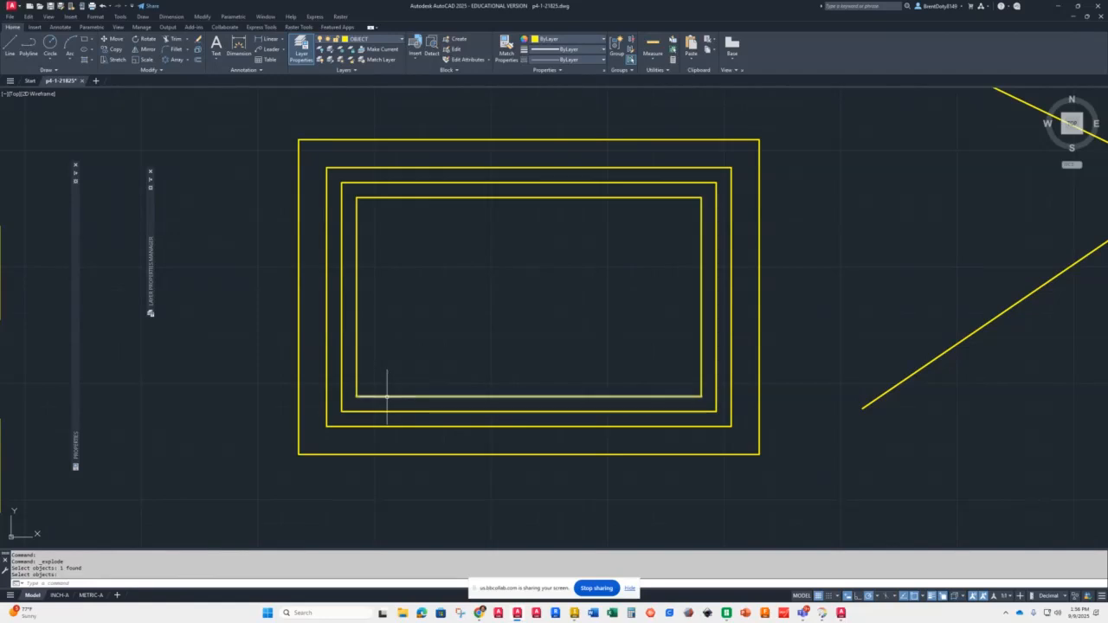
pyautogui.click(359, 329)
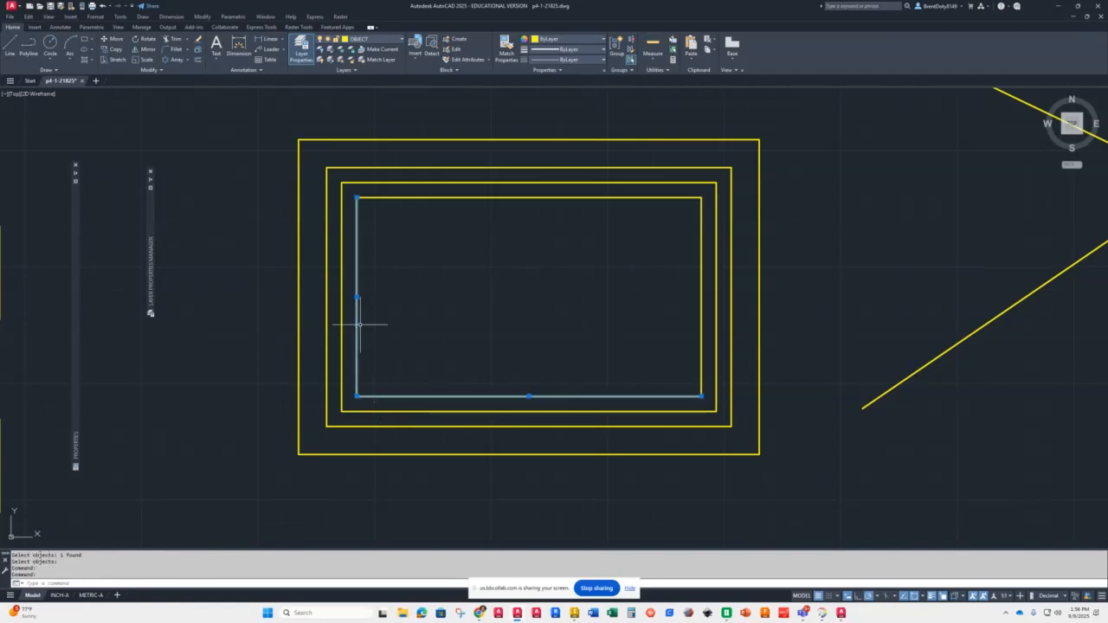
pyautogui.click(477, 197)
pyautogui.press('Escape')
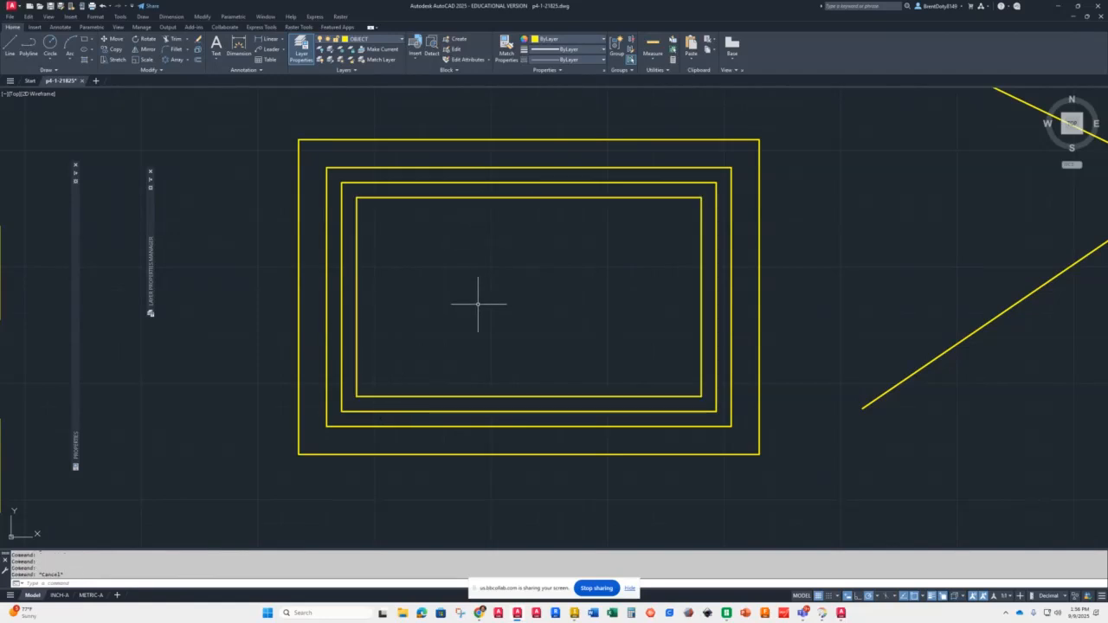
# Step: Offset the bottom edge of the innermost rectangle 0.32 upward into the rectangle
pyautogui.write('o')
pyautogui.press('Return')
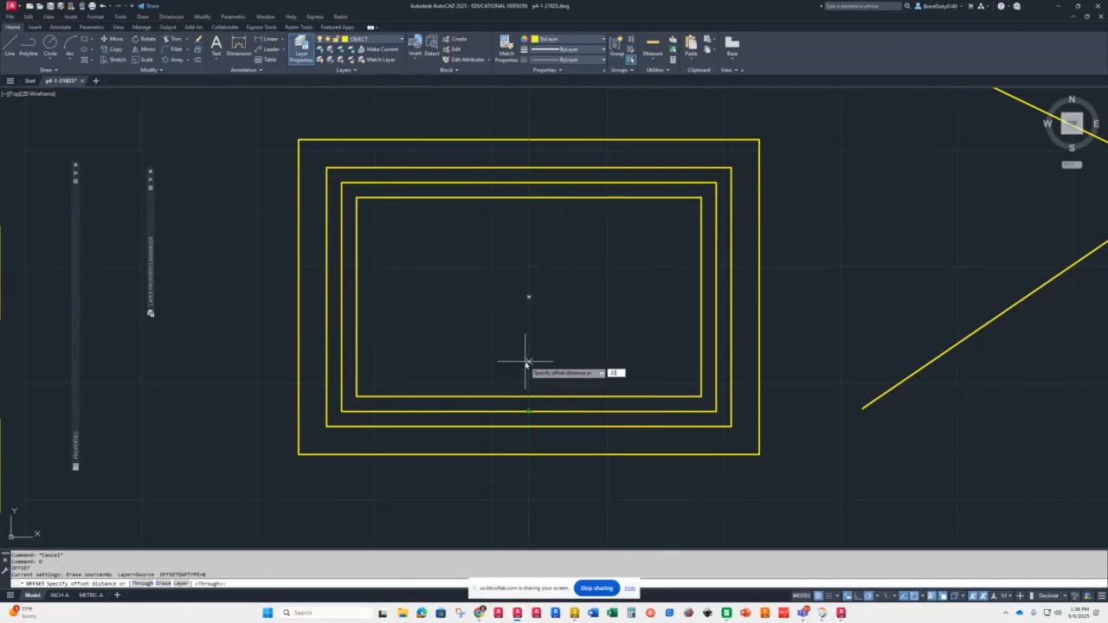
pyautogui.press('Return')
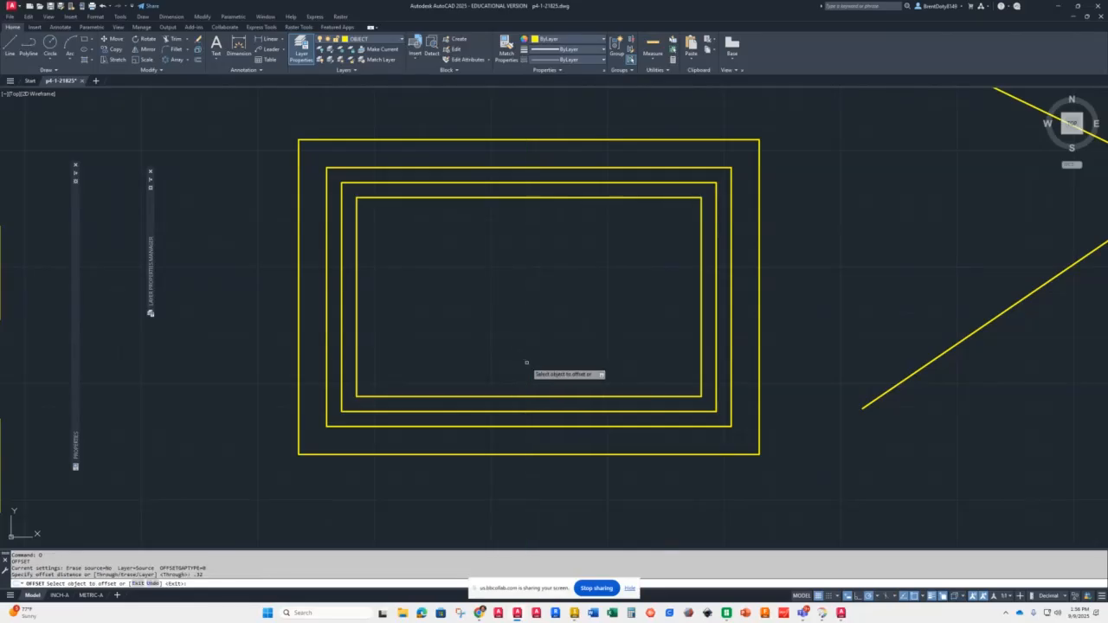
pyautogui.click(524, 397)
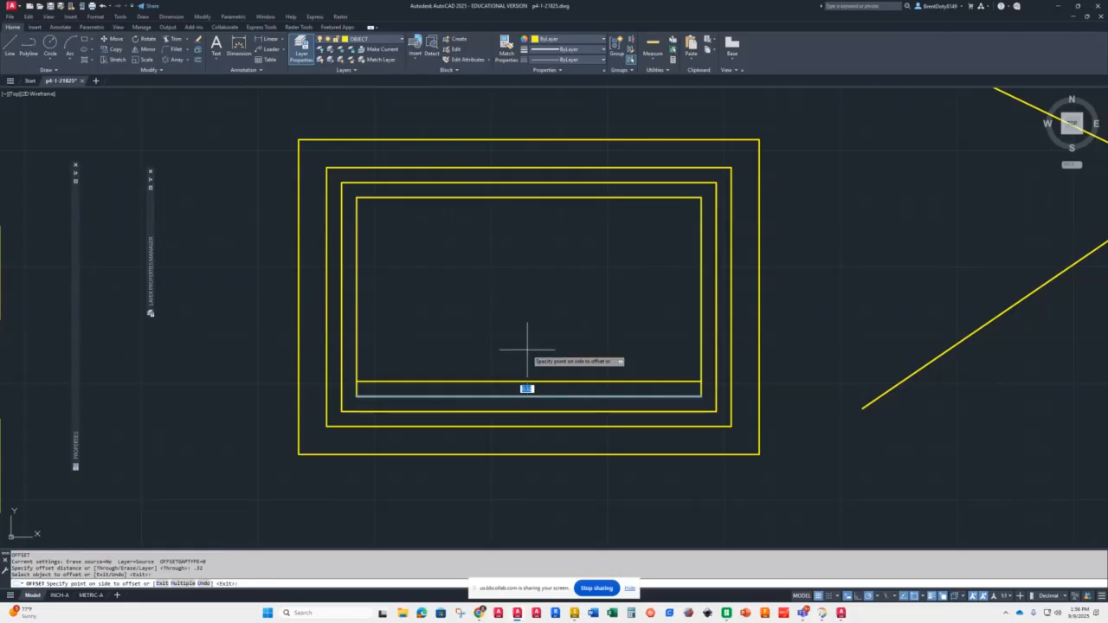
pyautogui.click(528, 350)
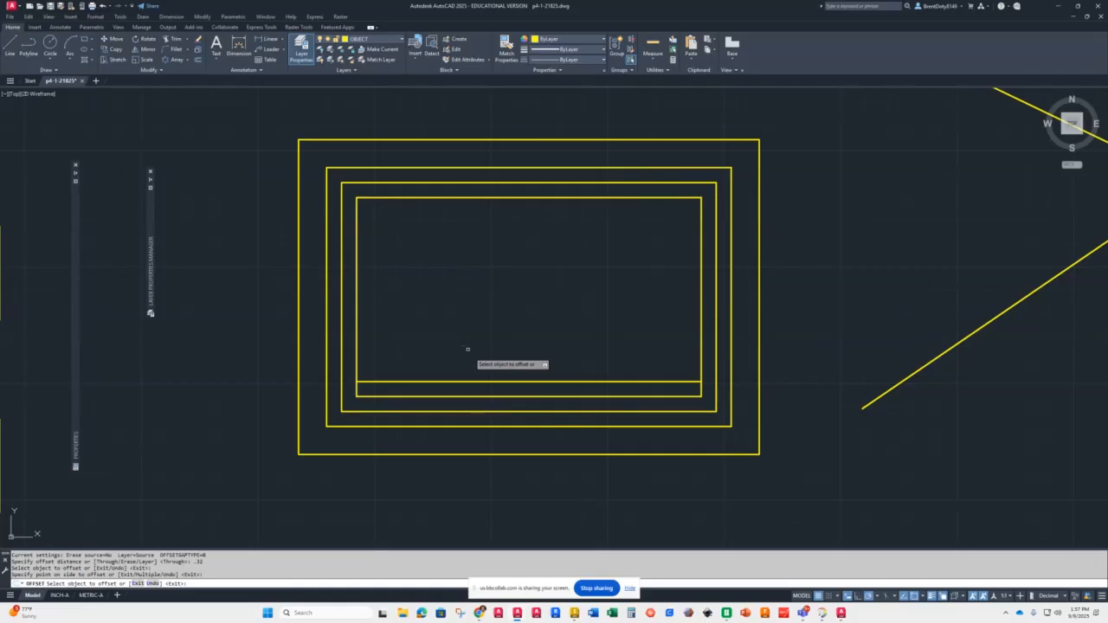
pyautogui.press('Escape')
pyautogui.press('Escape')
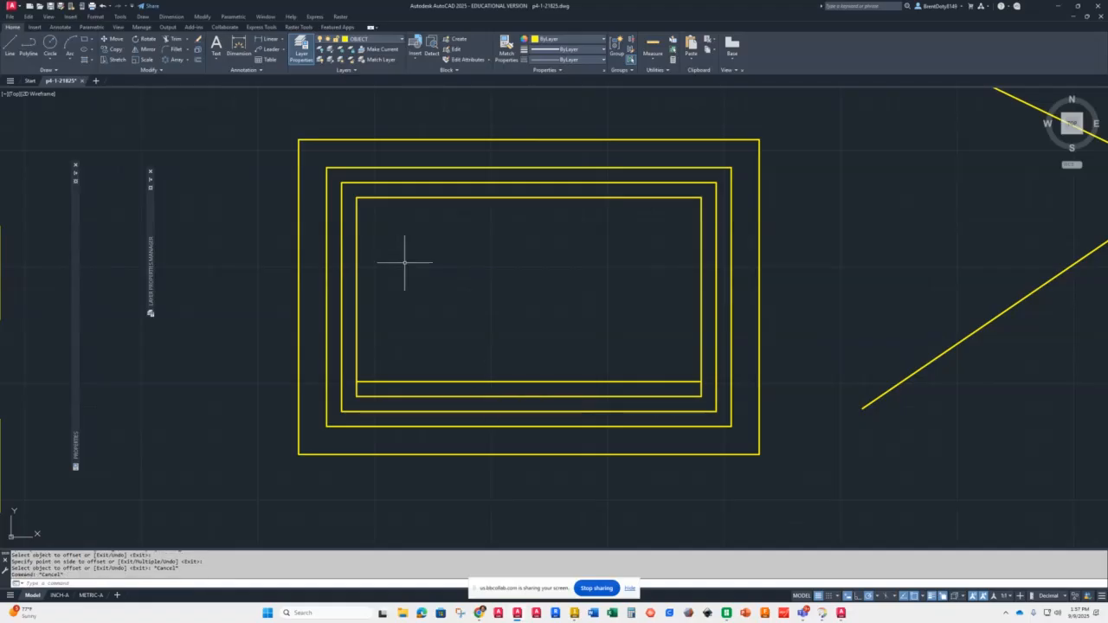
# Step: Start Lengthen and pick one line of the star to measure its current length
pyautogui.click(149, 70)
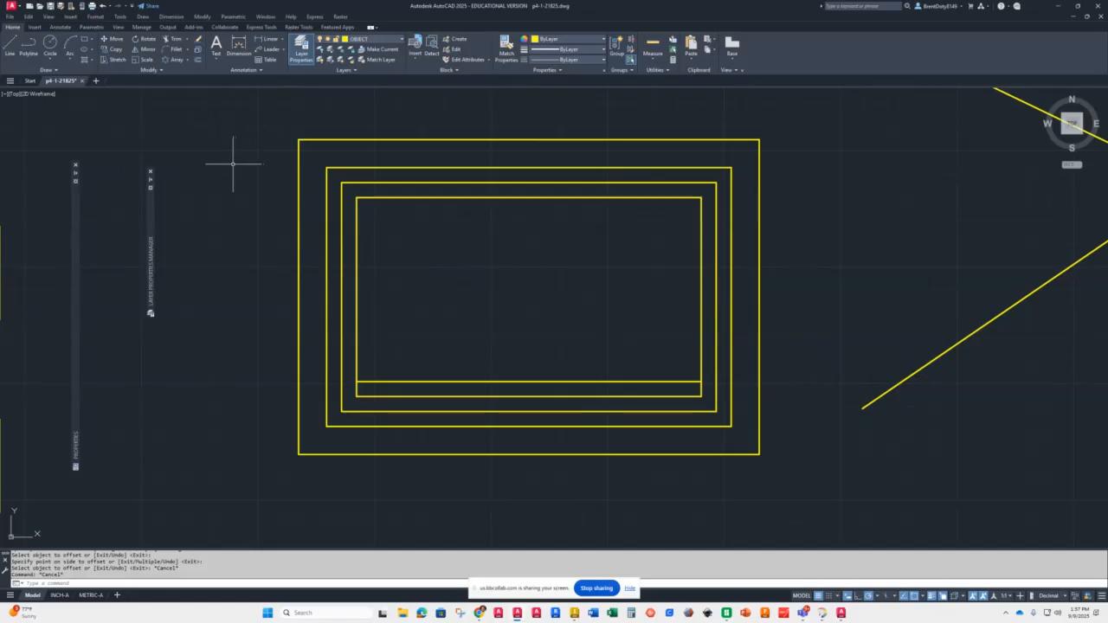
pyautogui.click(150, 69)
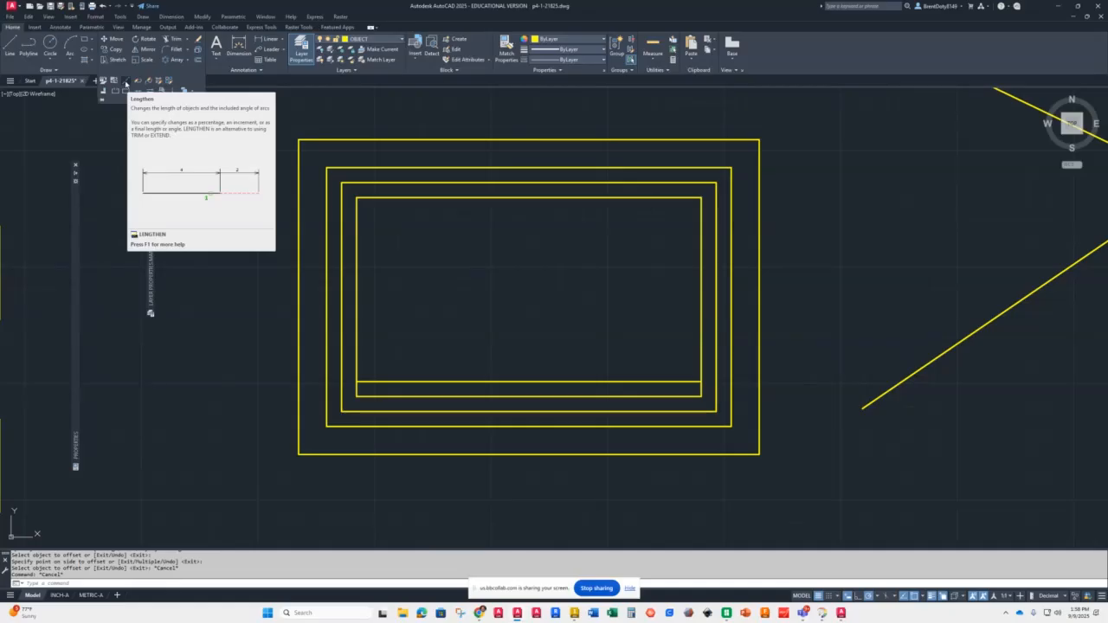
pyautogui.click(126, 82)
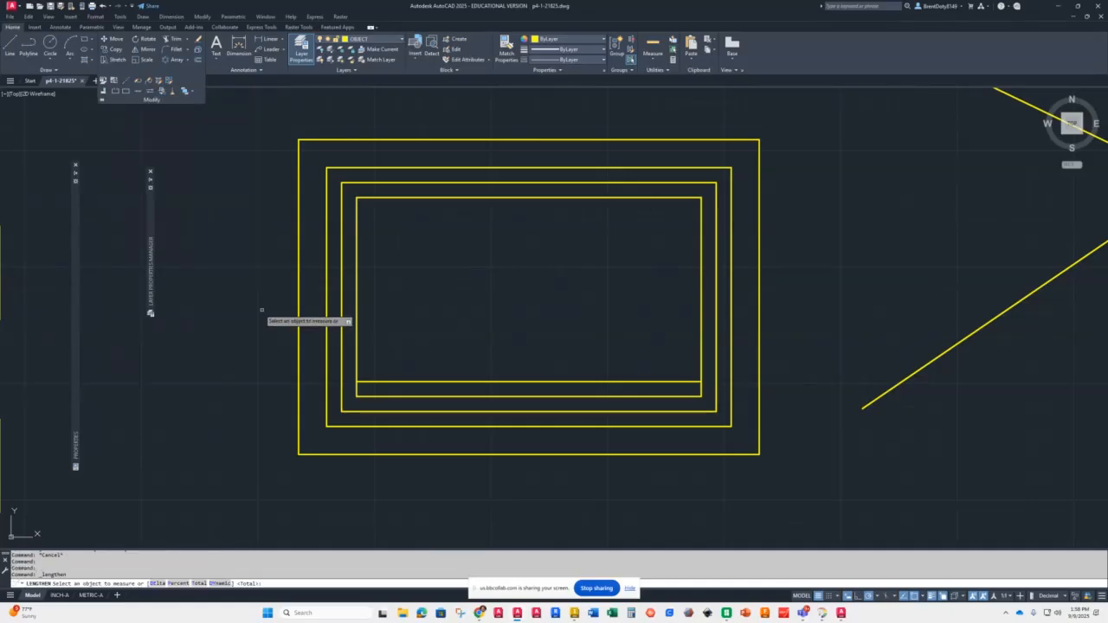
pyautogui.scroll(-8, 251, 308)
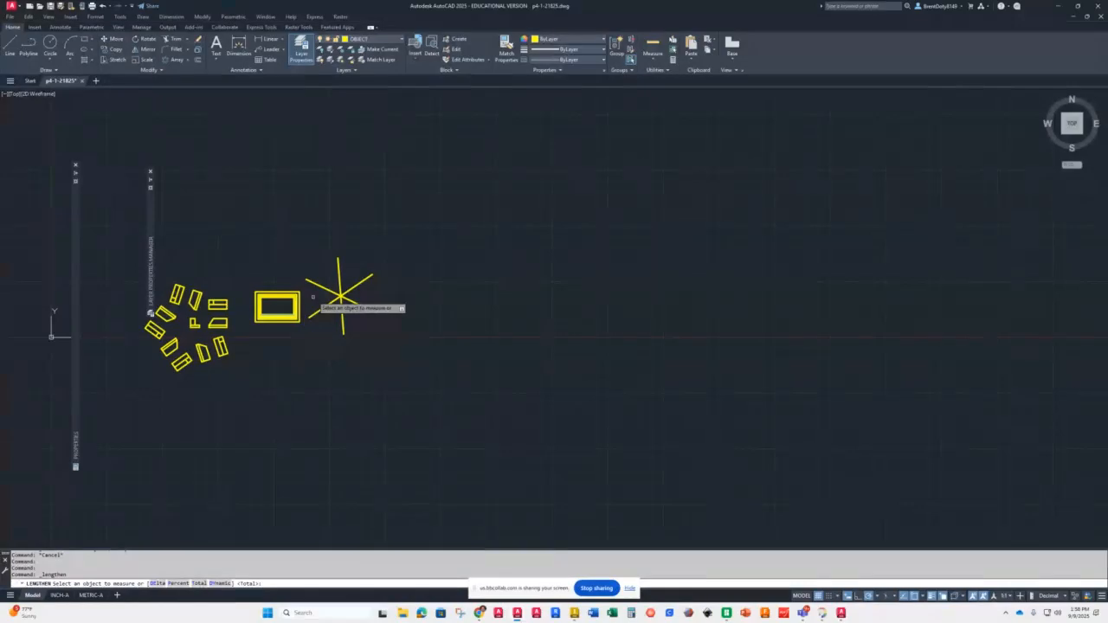
pyautogui.scroll(4, 325, 307)
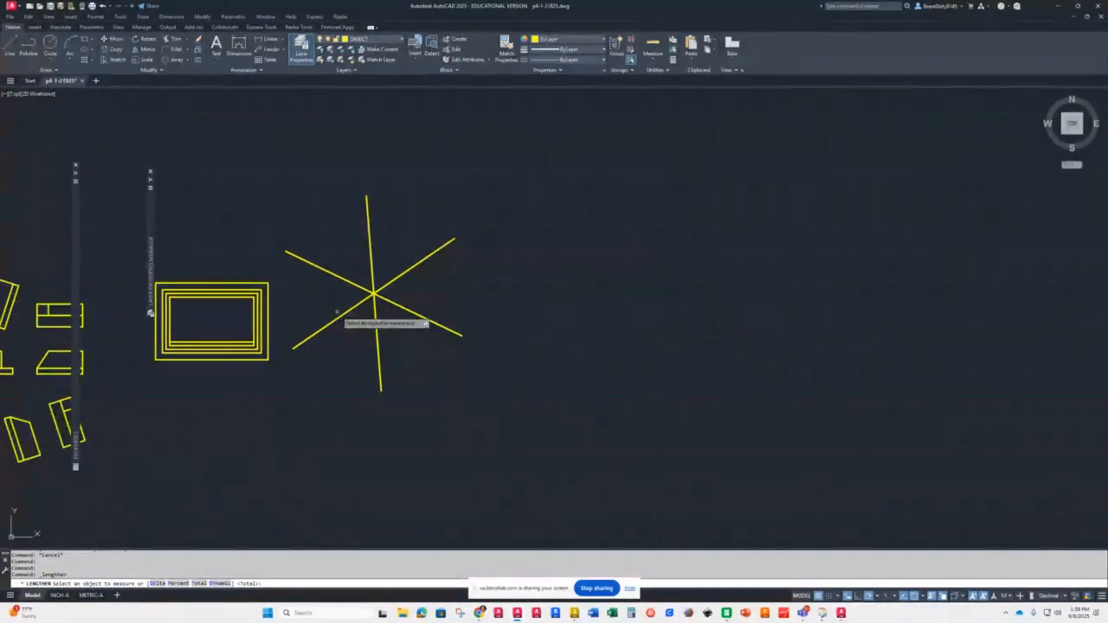
pyautogui.click(355, 303)
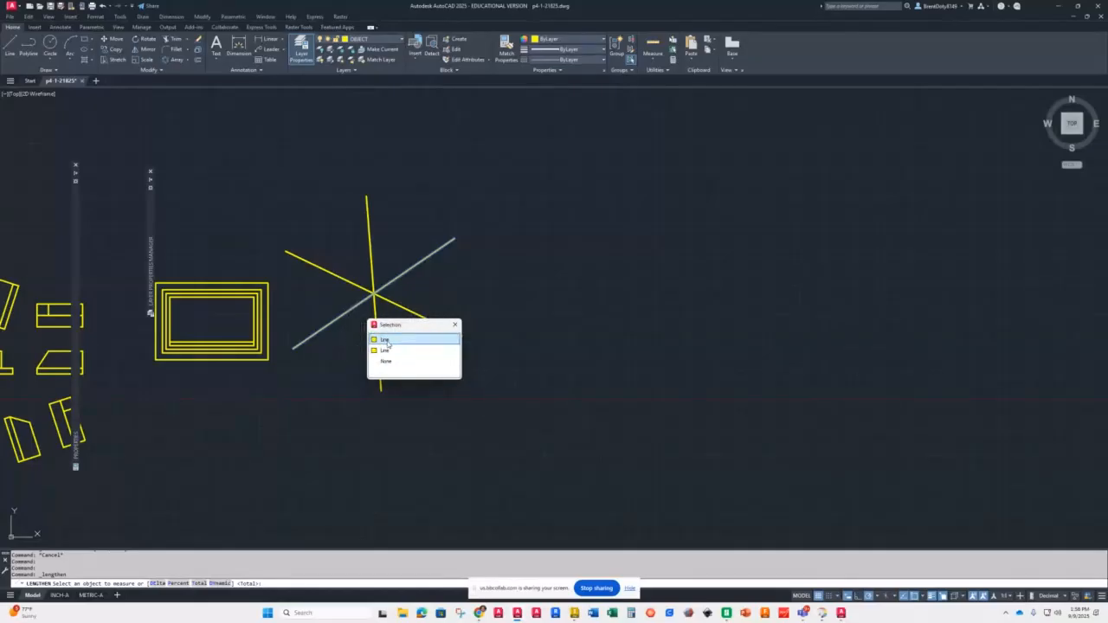
pyautogui.click(386, 341)
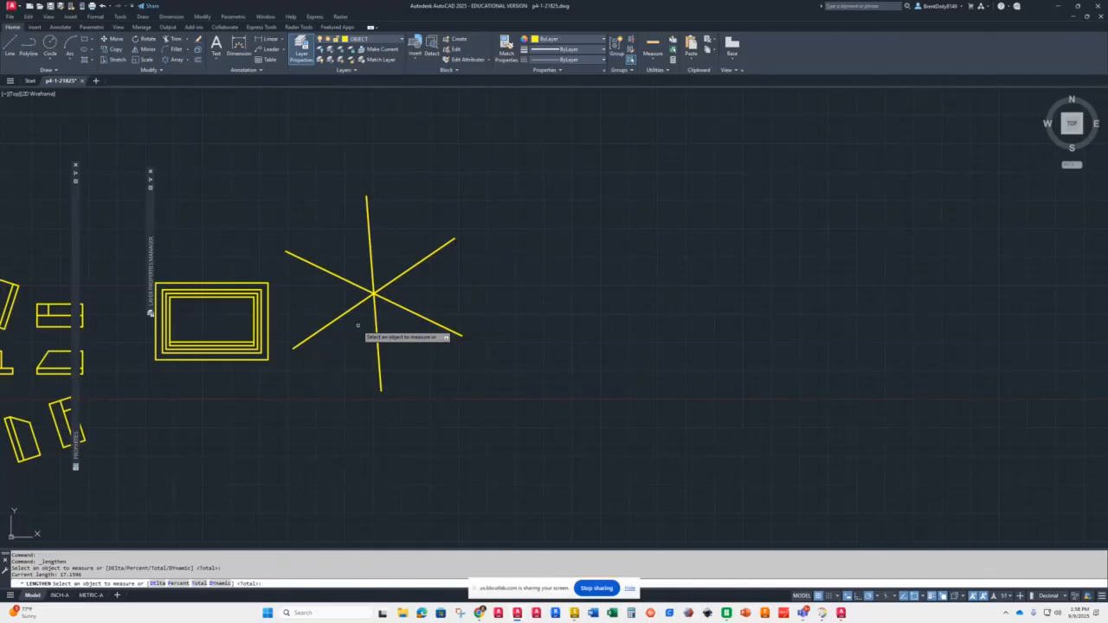
# Step: Lengthen the upper-right and lower-right star lines to a total length of 16 using Lengthen's Total option
pyautogui.click(199, 583)
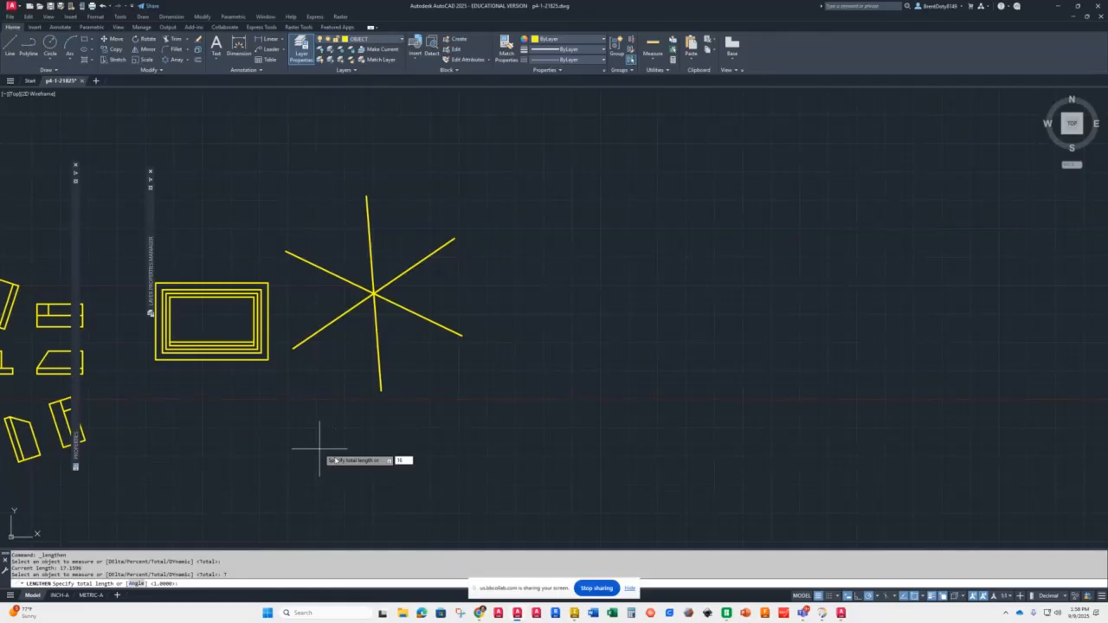
pyautogui.press('Return')
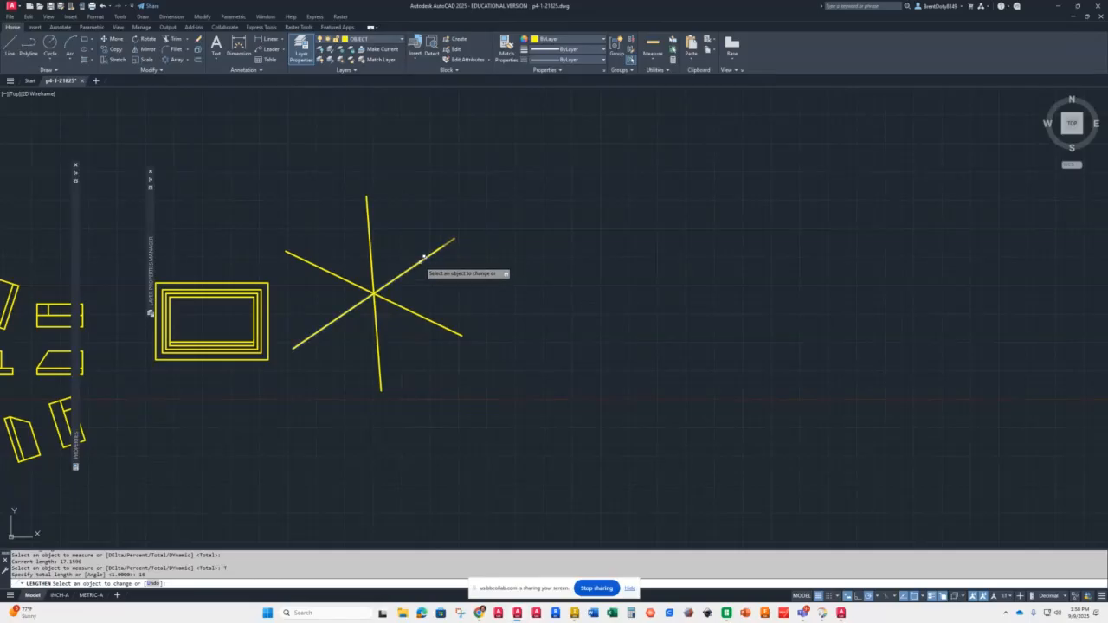
pyautogui.click(423, 258)
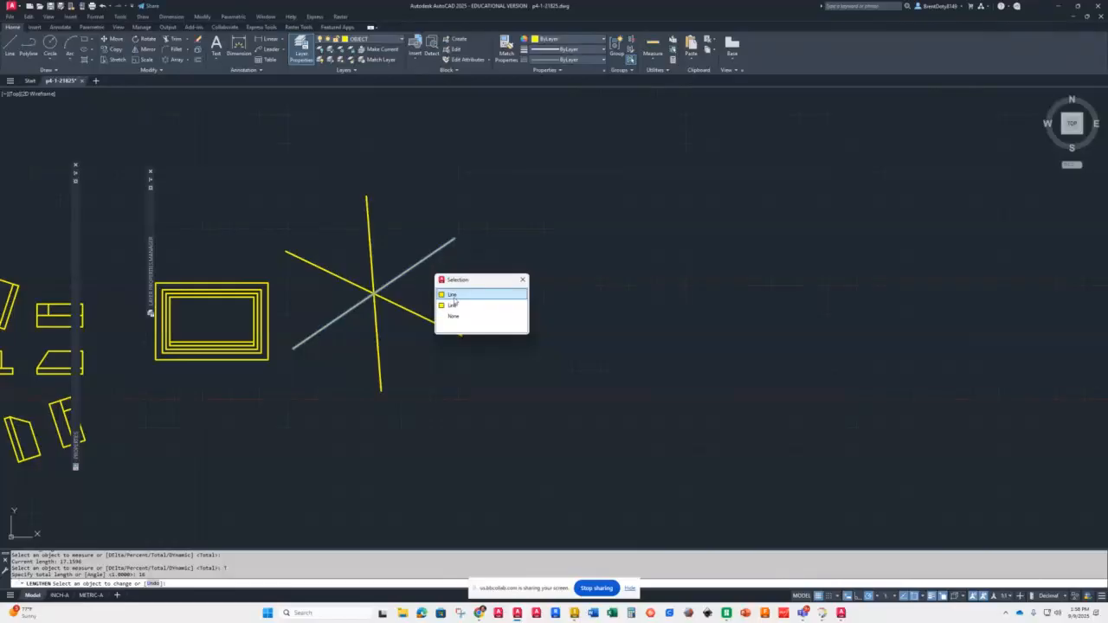
pyautogui.click(454, 295)
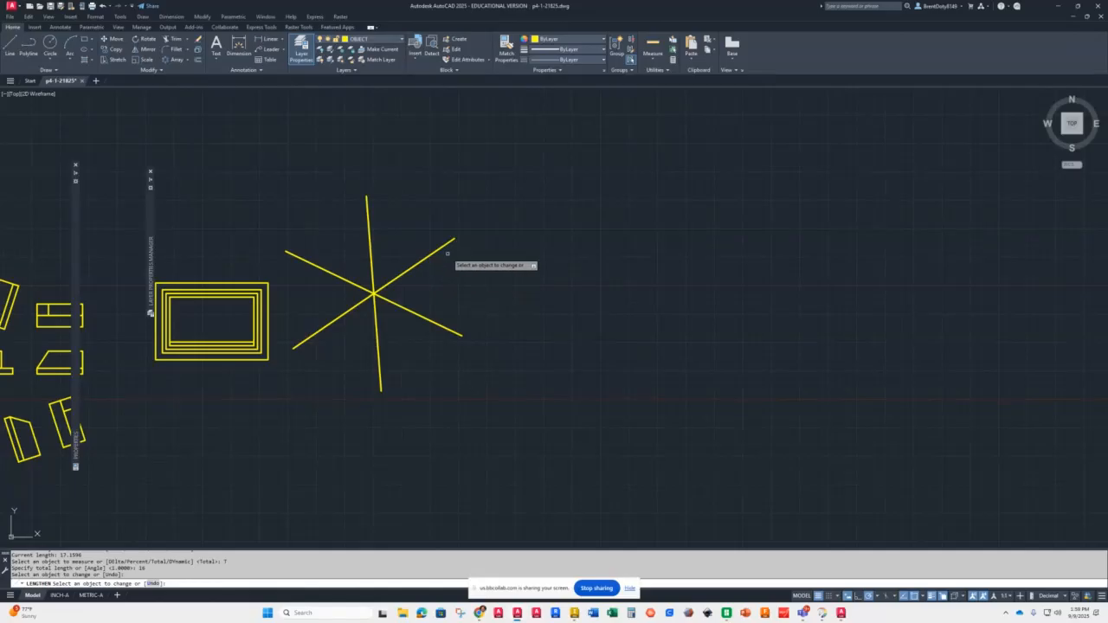
pyautogui.click(455, 327)
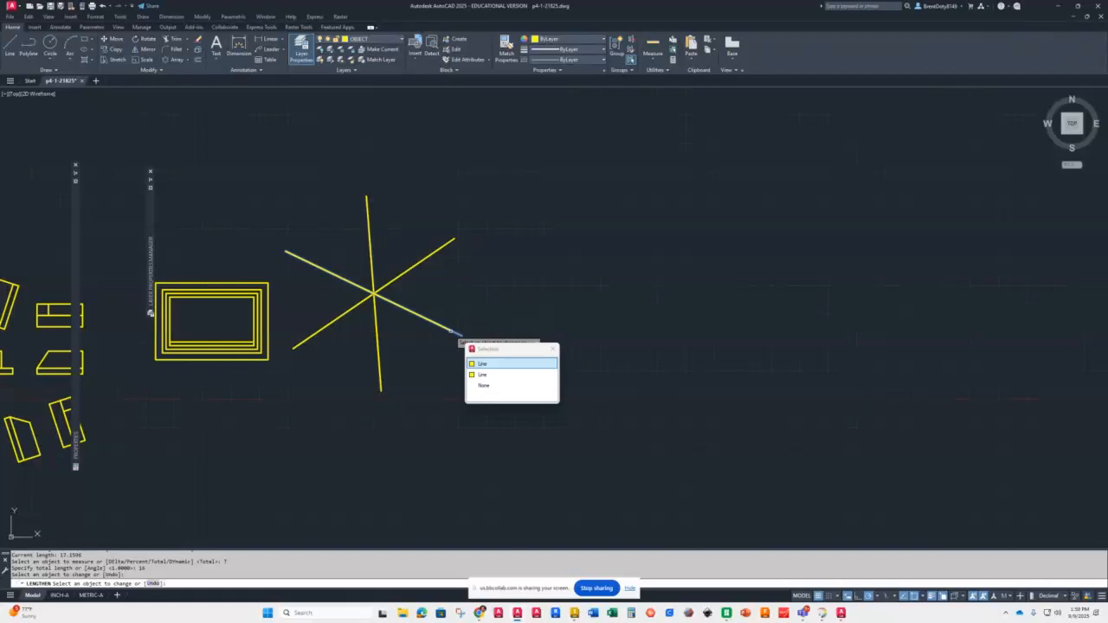
pyautogui.click(482, 374)
pyautogui.press('Return')
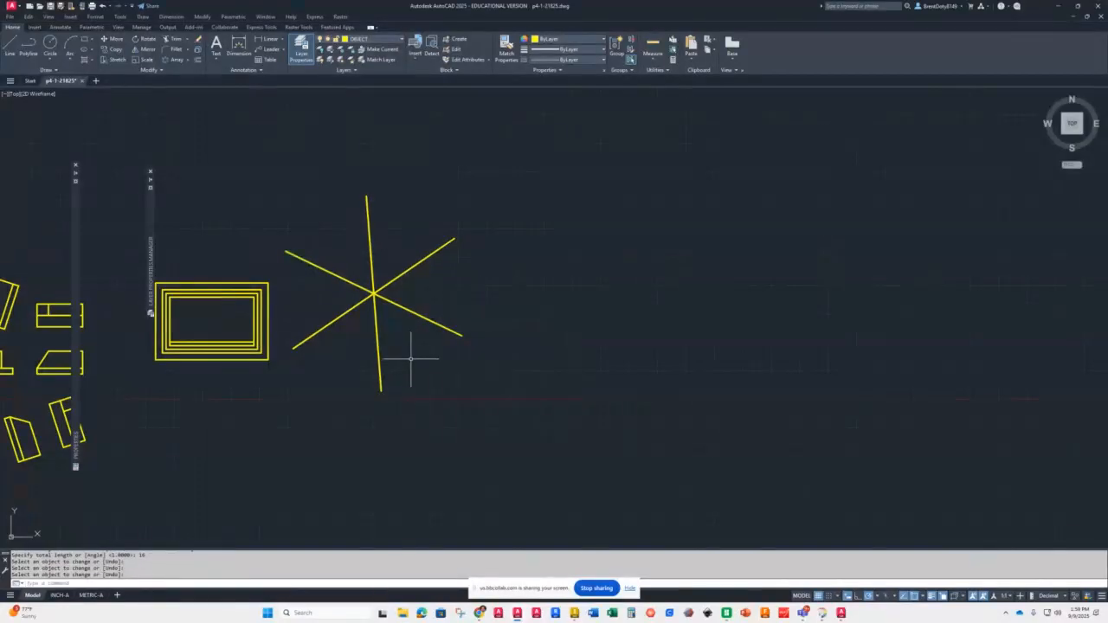
# Step: Delete the duplicate overlapping lines on the vertical, lower-right and upper-right arms of the star
pyautogui.click(375, 298)
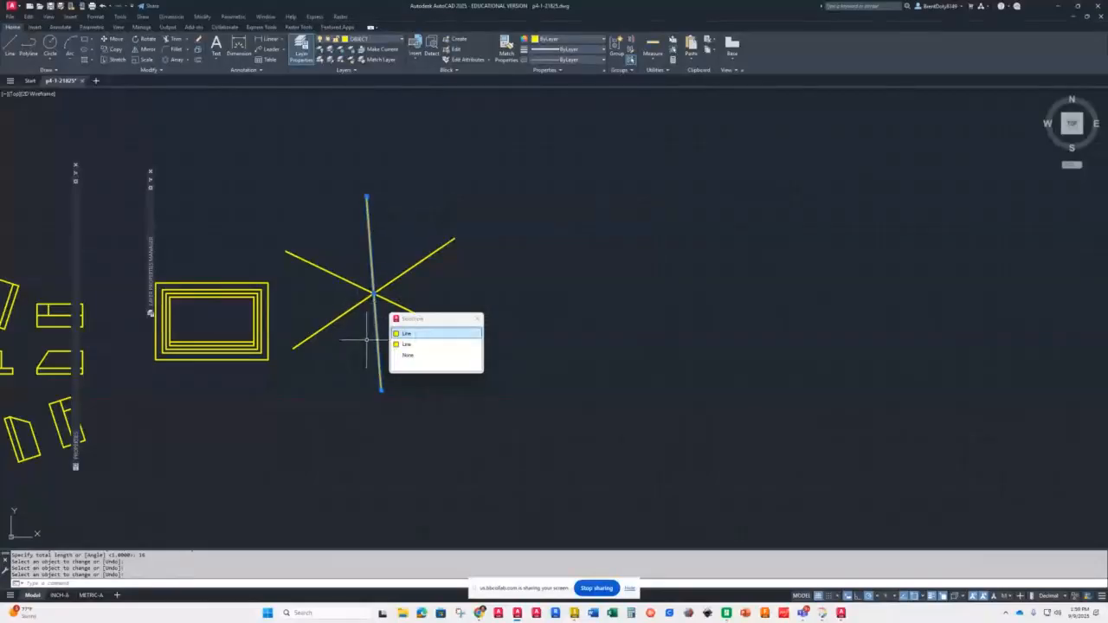
pyautogui.press('Delete')
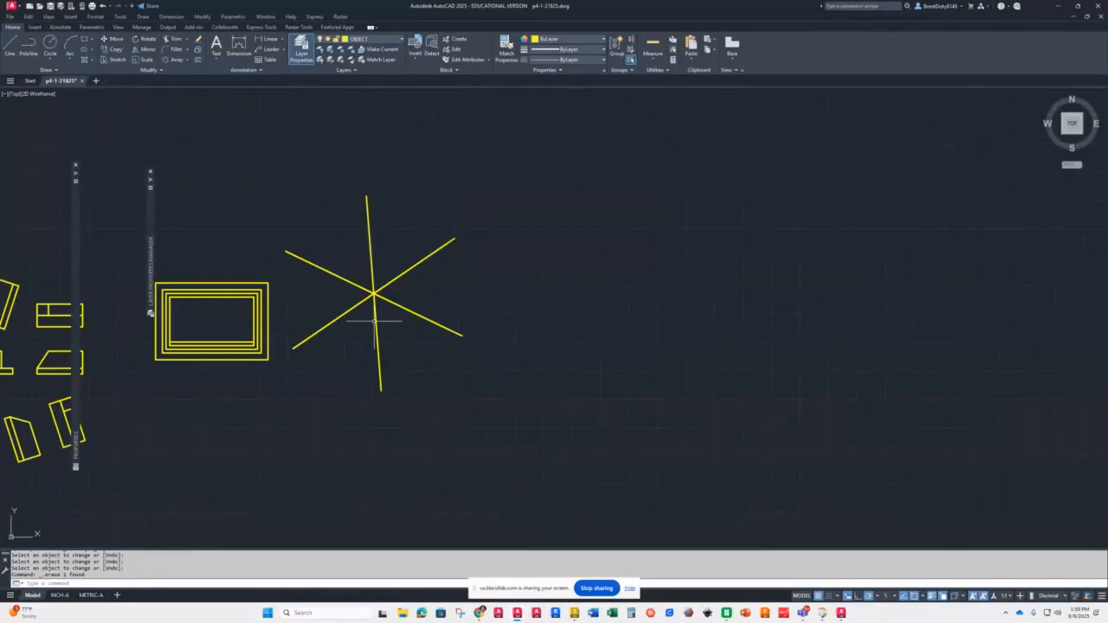
pyautogui.click(375, 321)
pyautogui.press('Escape')
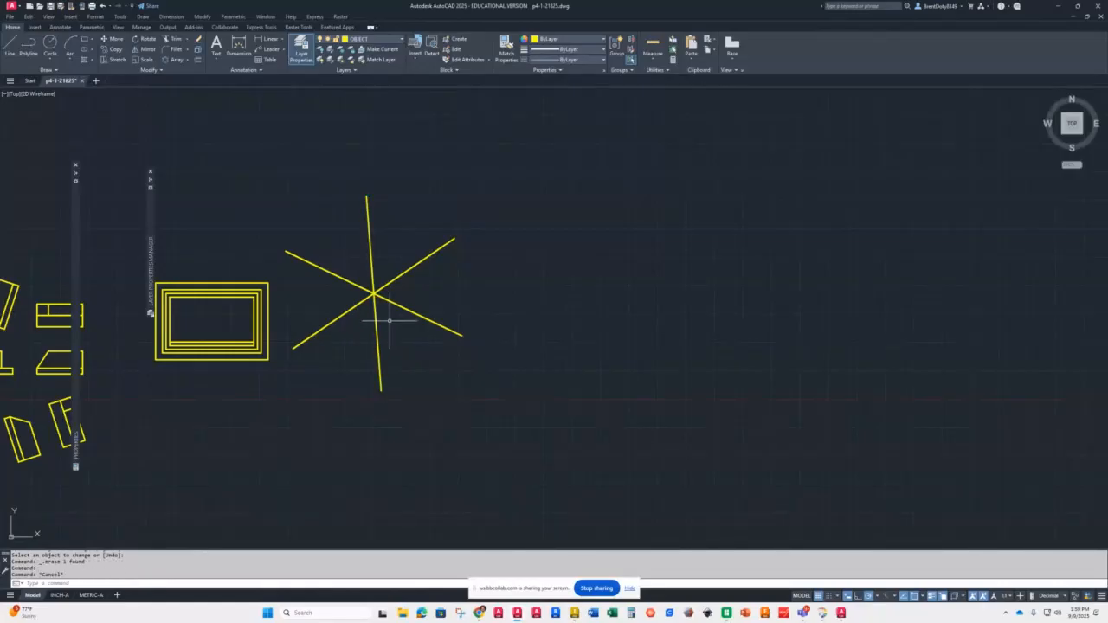
pyautogui.click(457, 330)
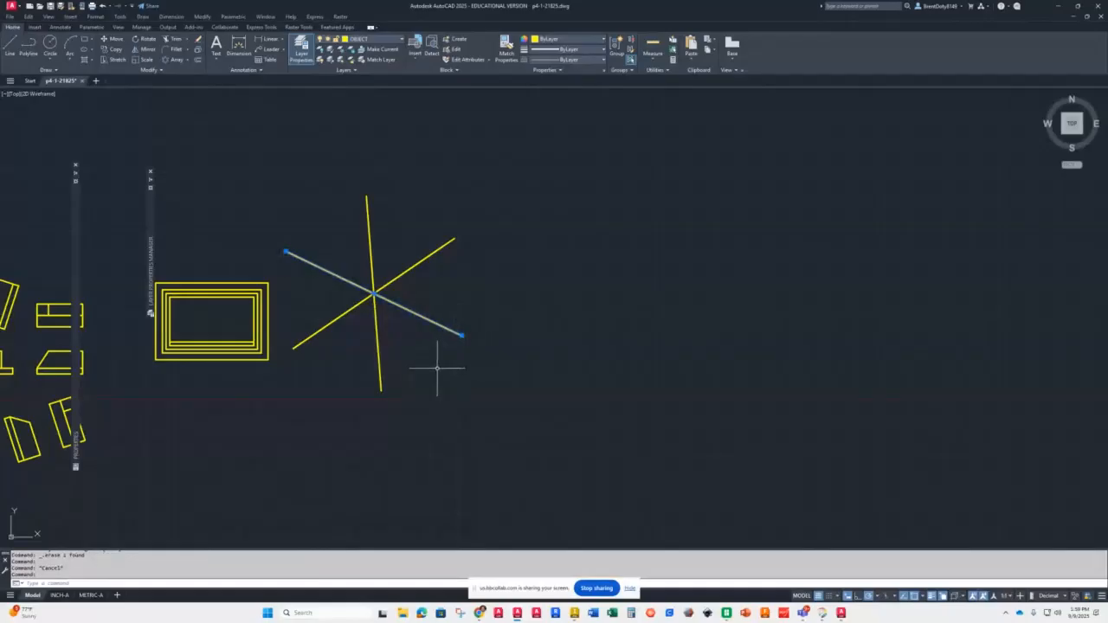
pyautogui.press('Delete')
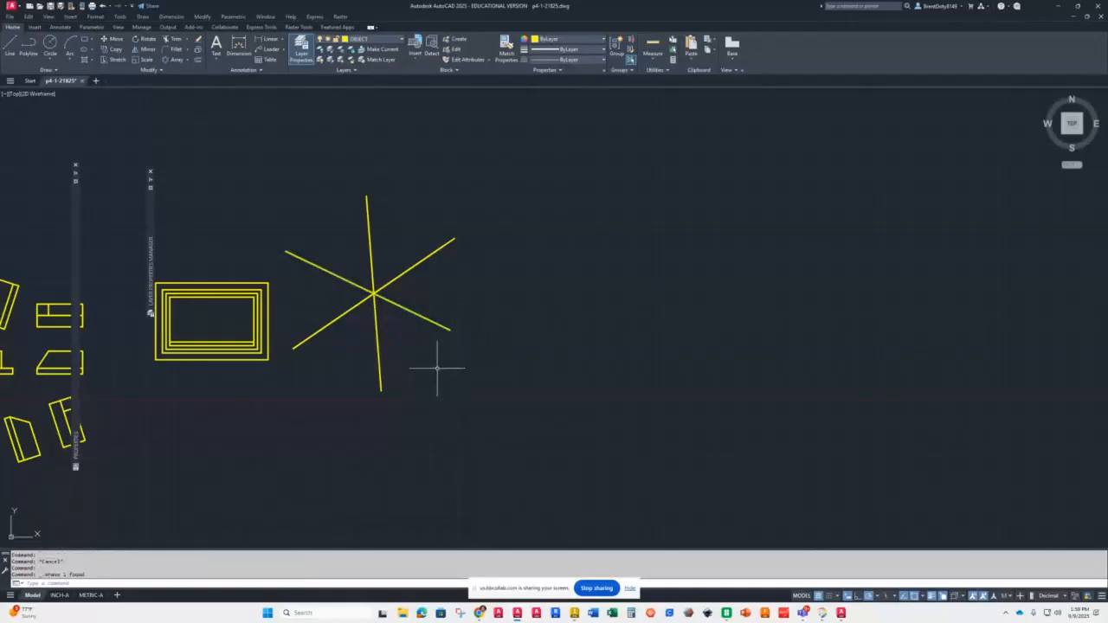
pyautogui.click(453, 239)
pyautogui.press('Delete')
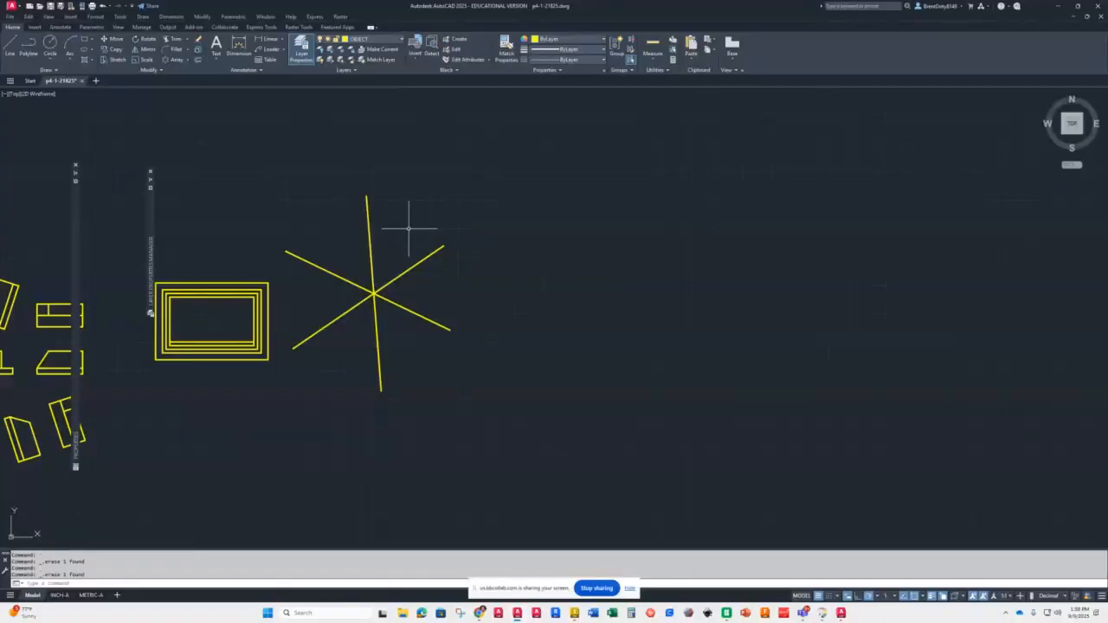
pyautogui.click(366, 198)
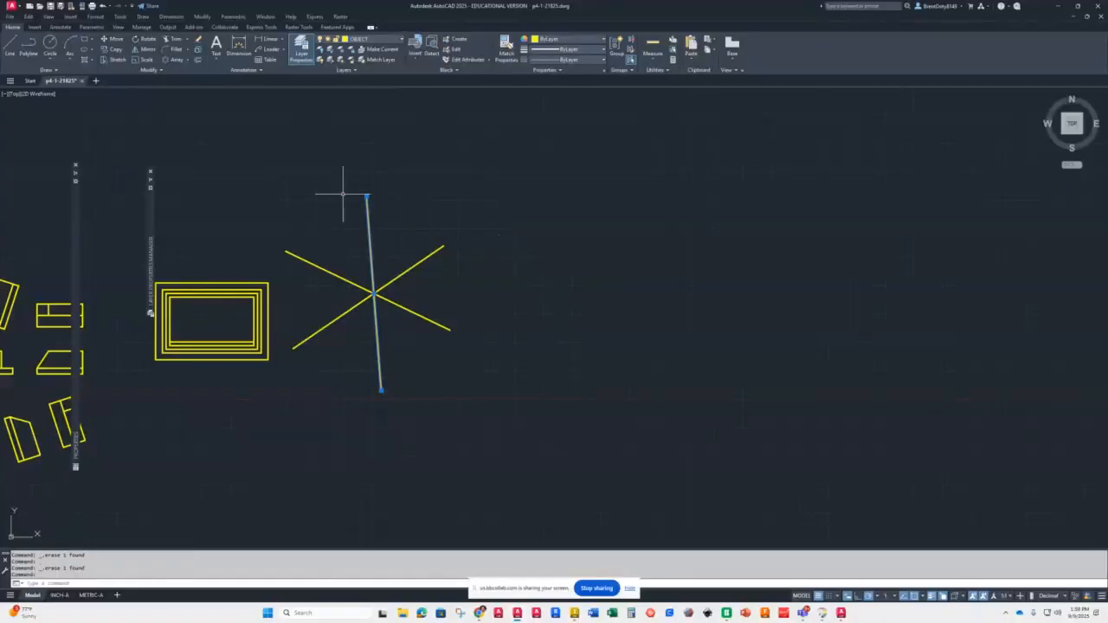
pyautogui.press('Delete')
pyautogui.rightClick(341, 198)
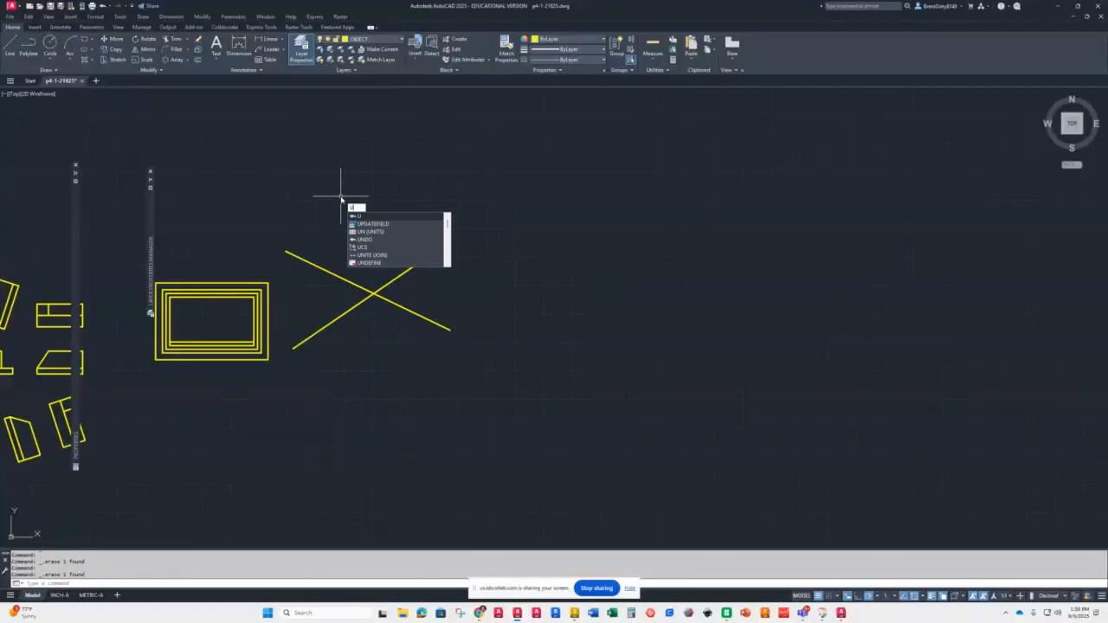
pyautogui.press('u')
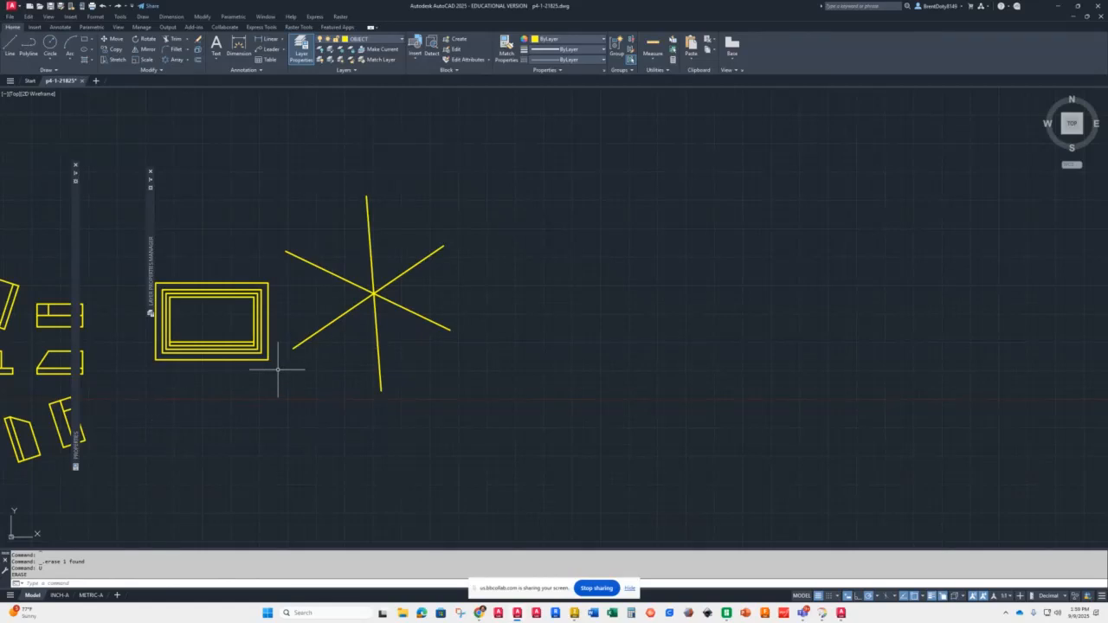
# Step: Lengthen the vertical star line and two other star arms to a total length of 10
pyautogui.scroll(-5, 331, 298)
pyautogui.scroll(7, 386, 300)
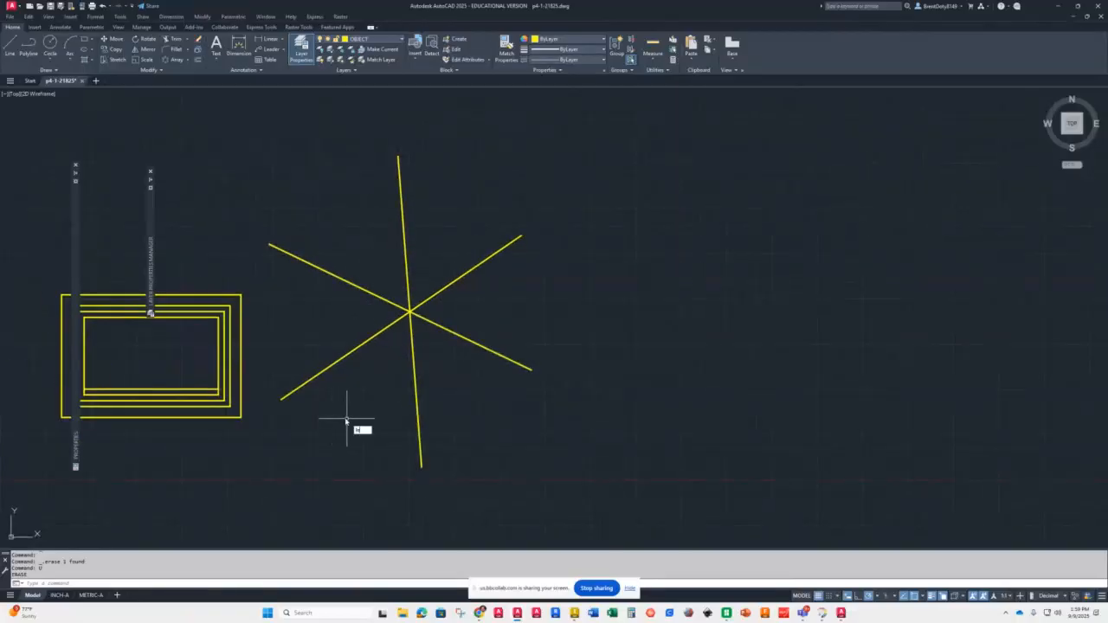
pyautogui.write('n')
pyautogui.press('Return')
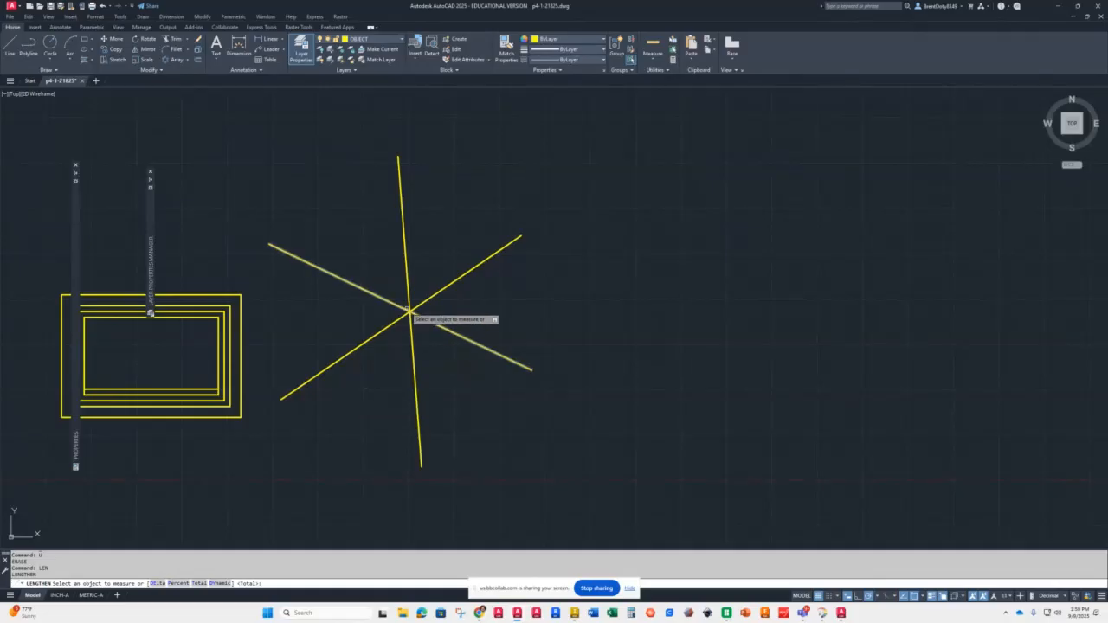
pyautogui.click(409, 309)
pyautogui.click(411, 336)
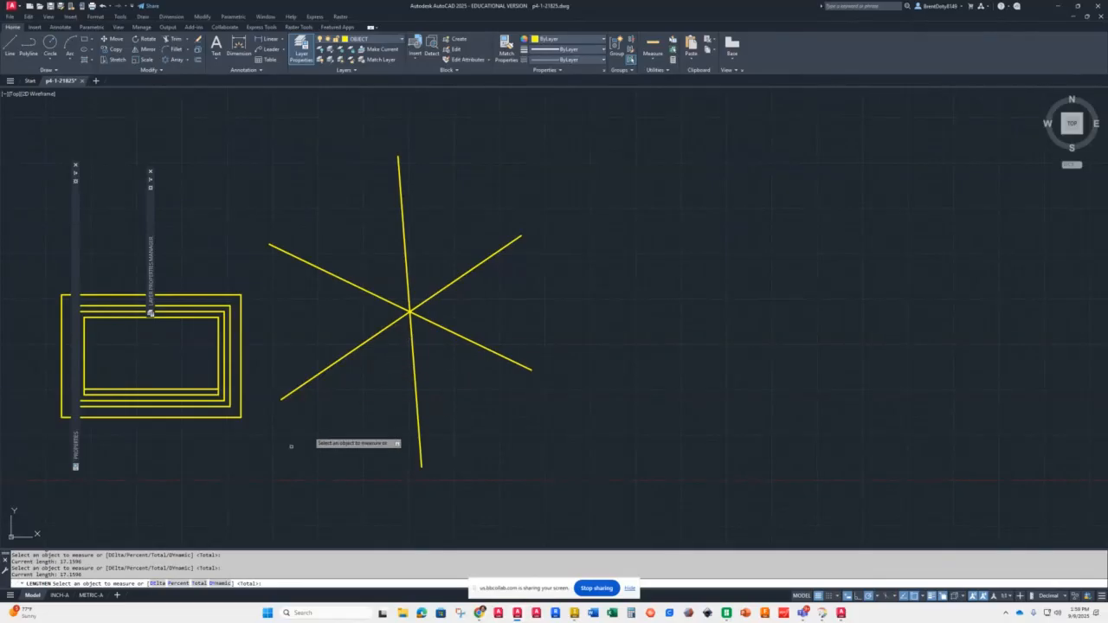
pyautogui.write('T')
pyautogui.press('Return')
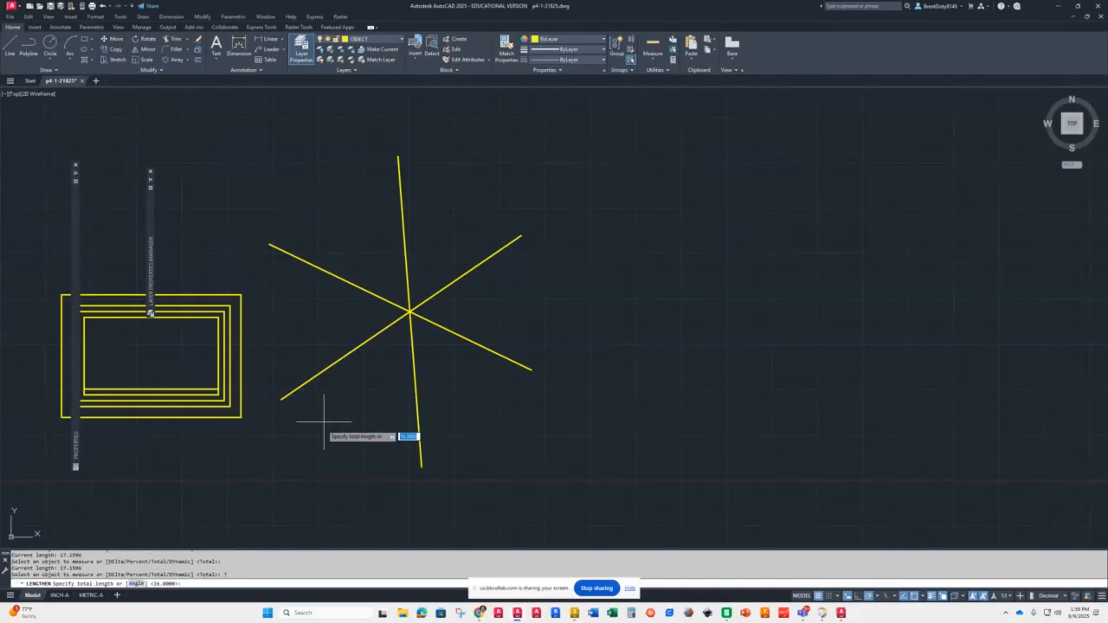
pyautogui.write('1')
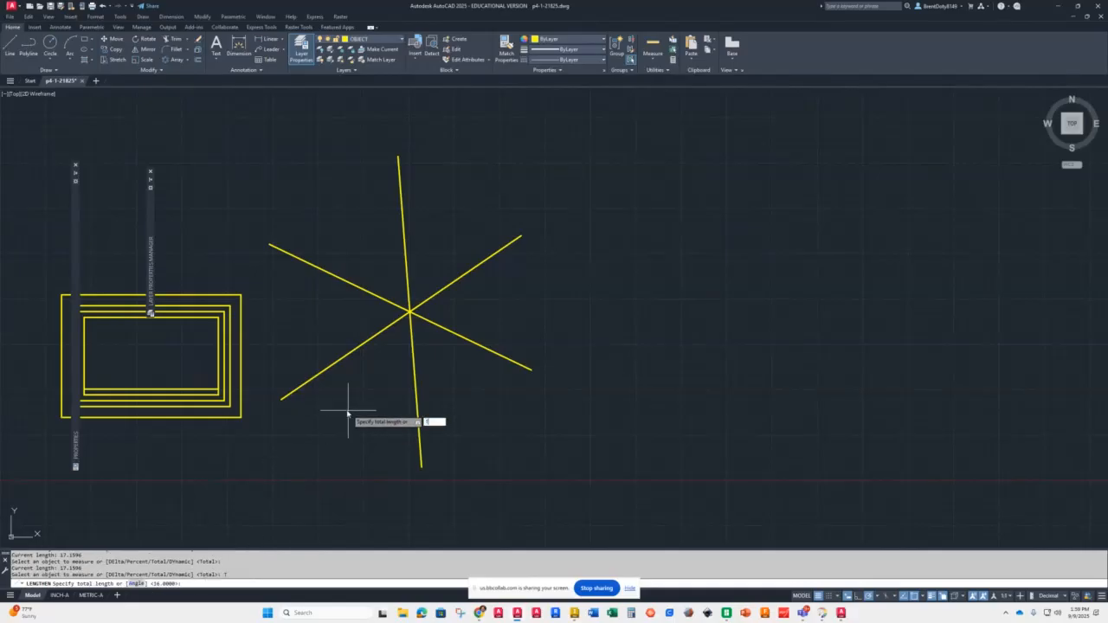
pyautogui.write('0')
pyautogui.press('Return')
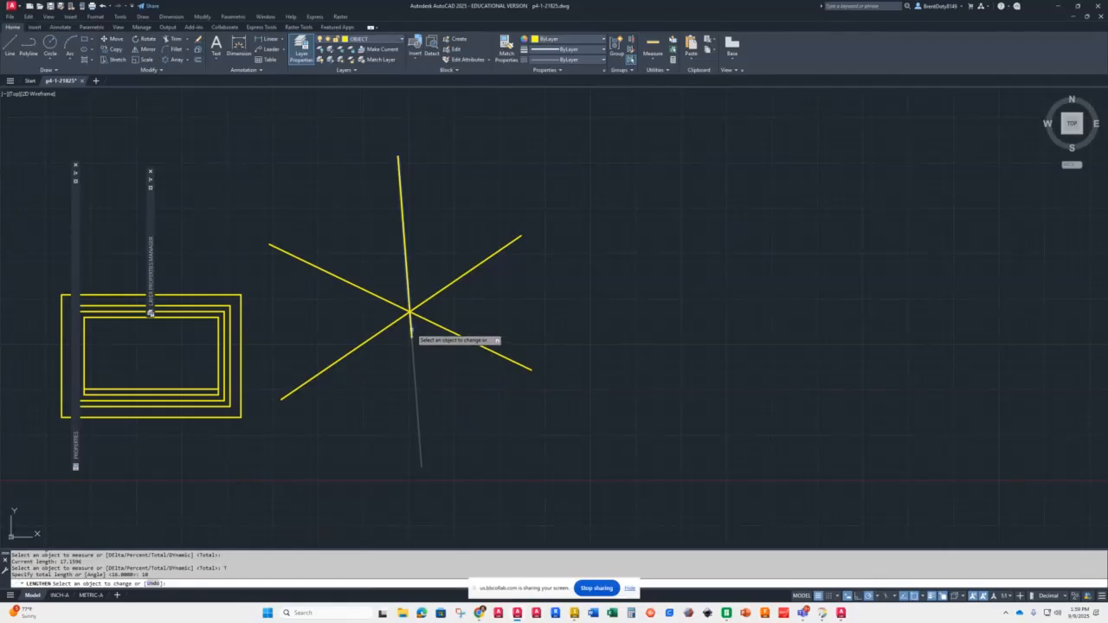
pyautogui.click(410, 329)
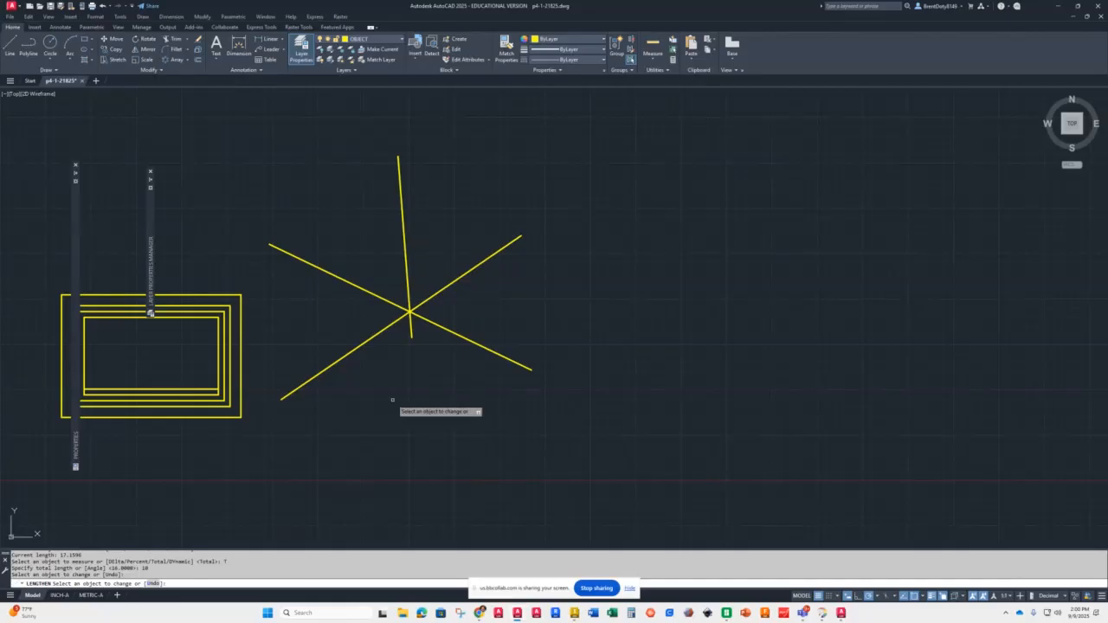
pyautogui.click(393, 323)
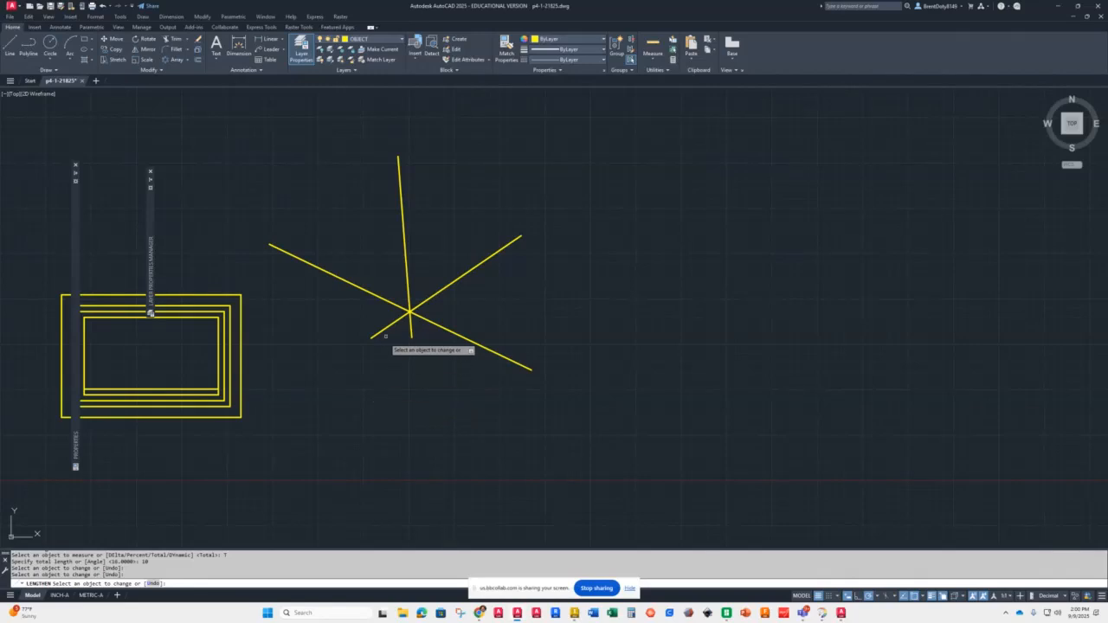
pyautogui.click(393, 305)
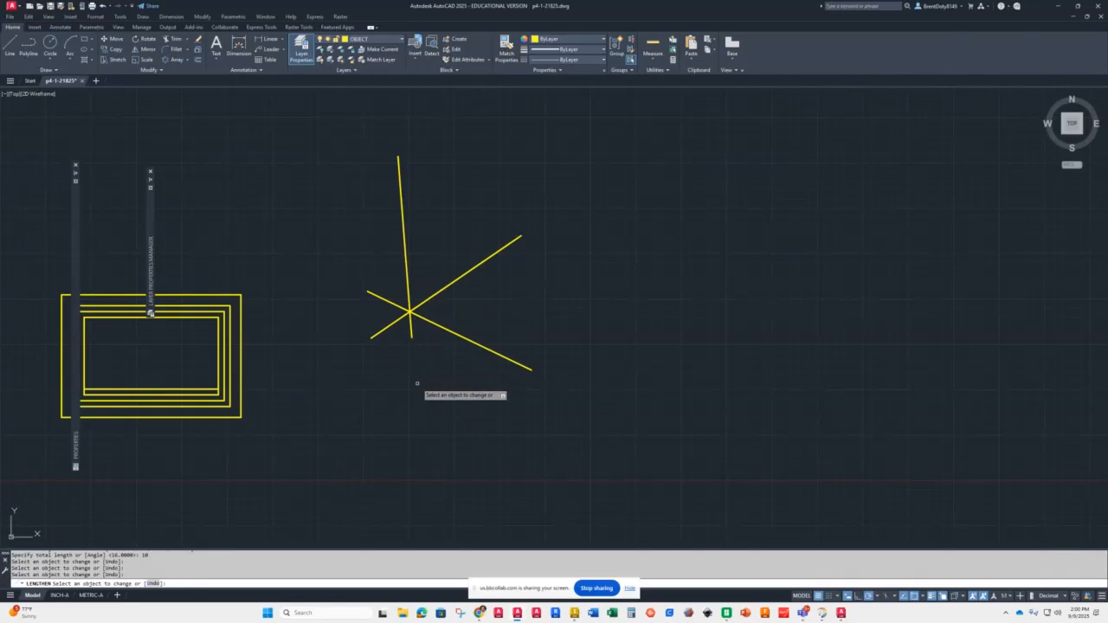
pyautogui.press('Return')
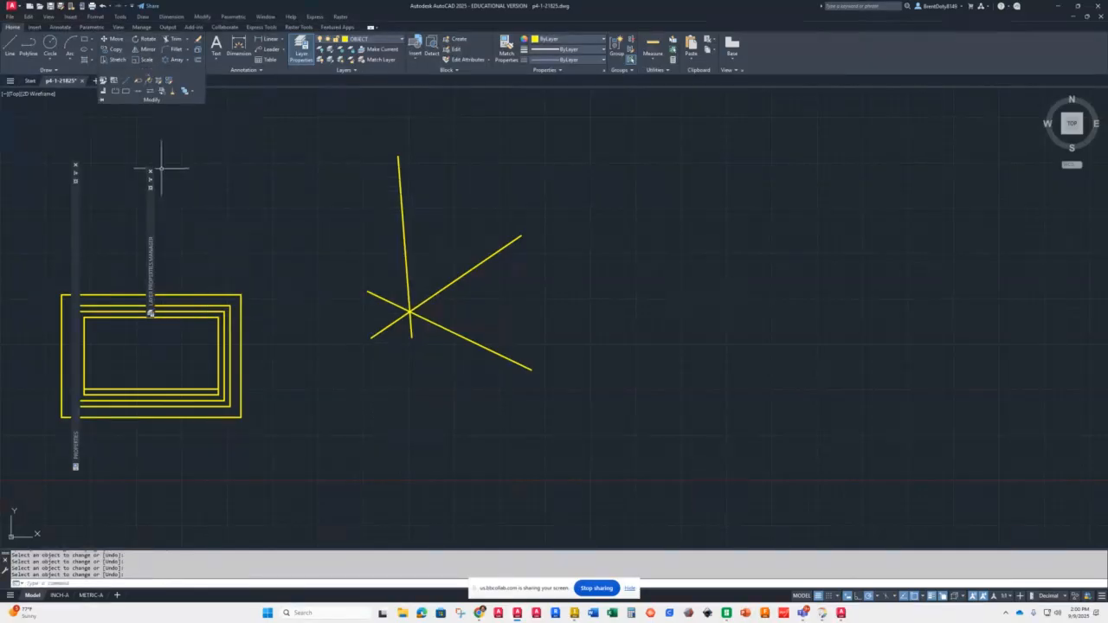
# Step: Break the lower-right arm of the star to open a small gap in it
pyautogui.click(149, 70)
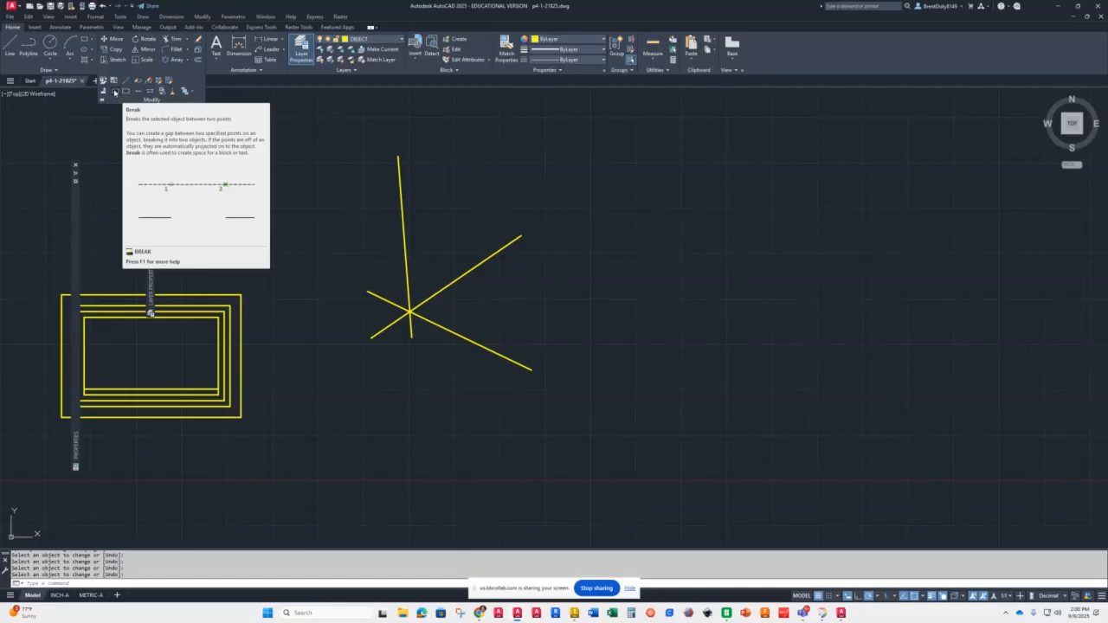
pyautogui.click(115, 92)
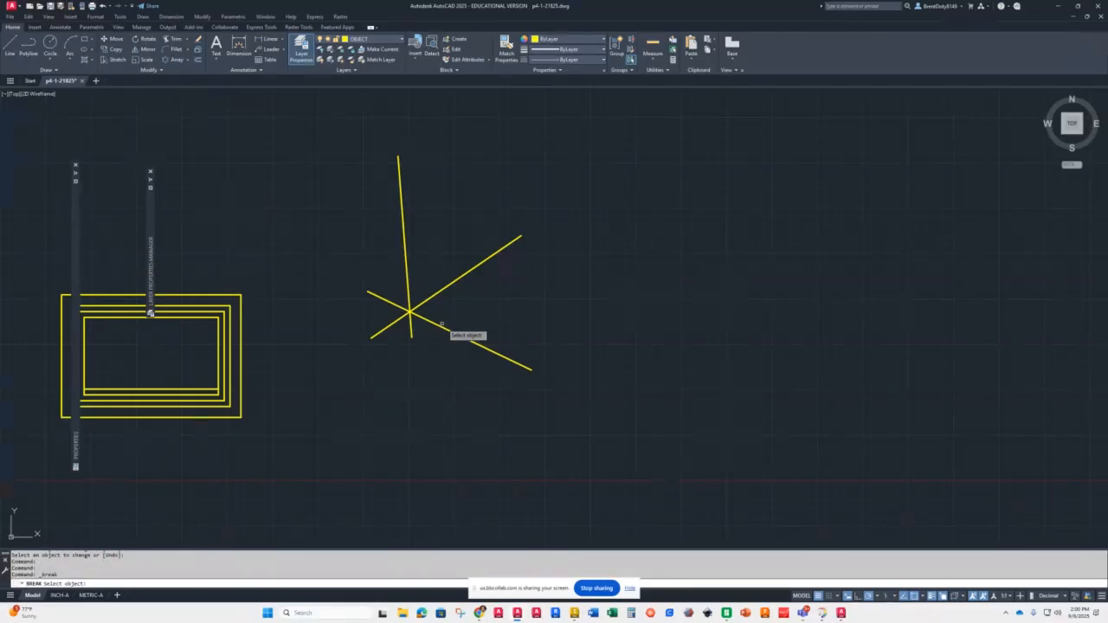
pyautogui.click(443, 326)
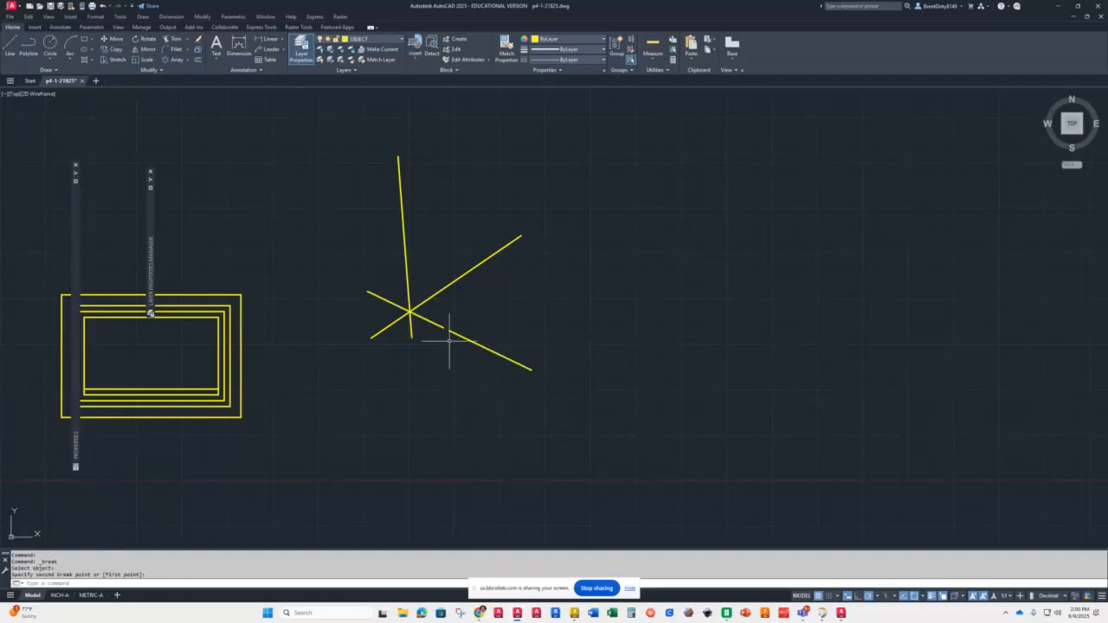
pyautogui.scroll(4, 451, 327)
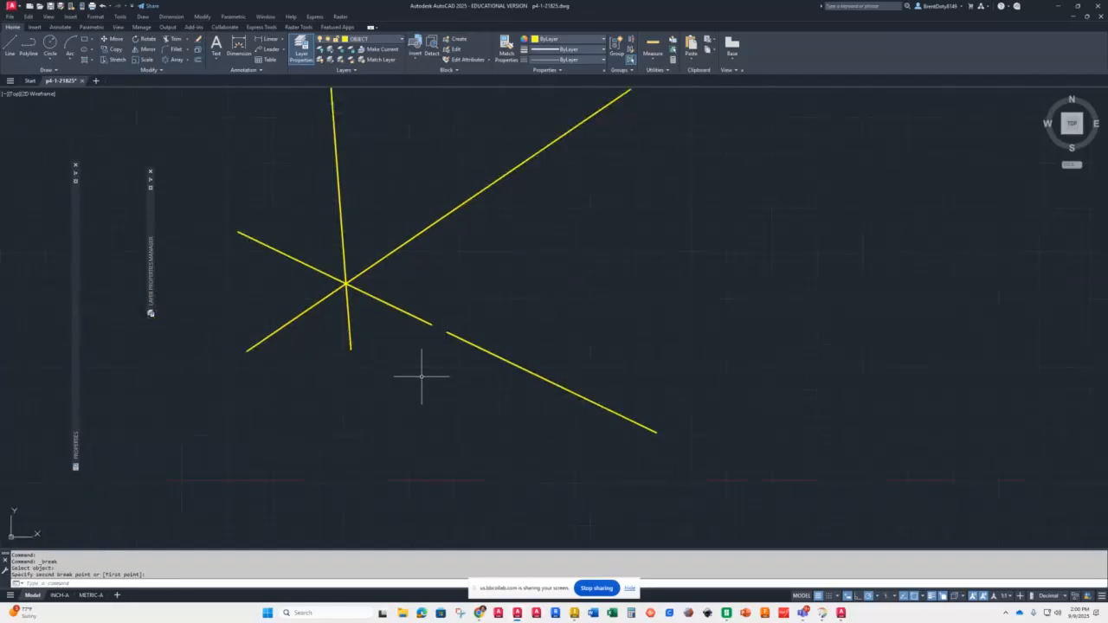
pyautogui.scroll(-2, 403, 338)
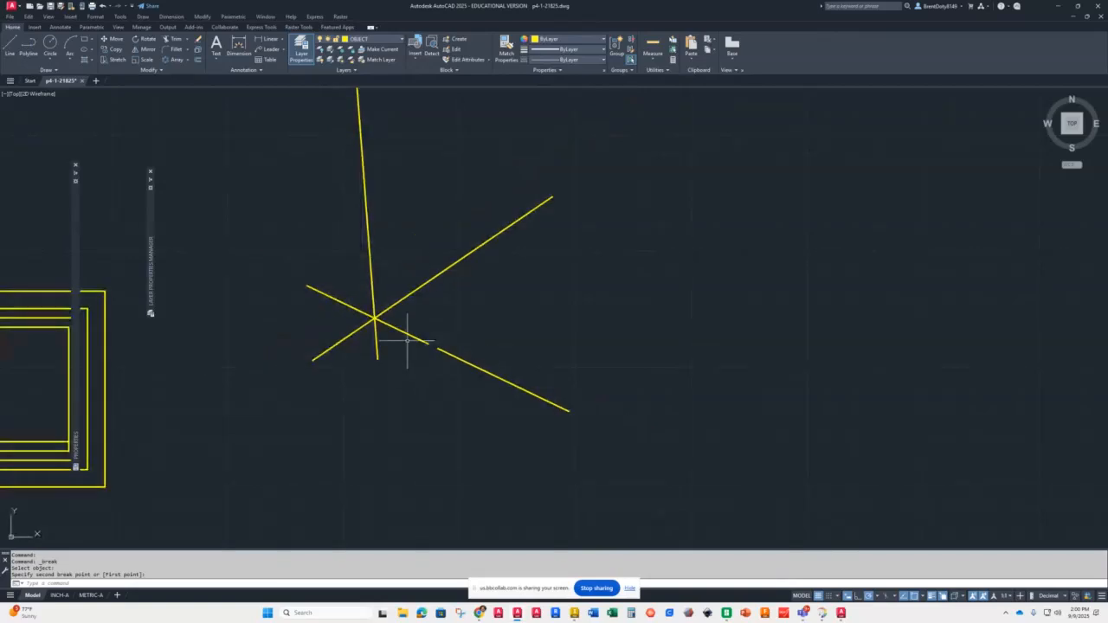
pyautogui.scroll(3, 372, 316)
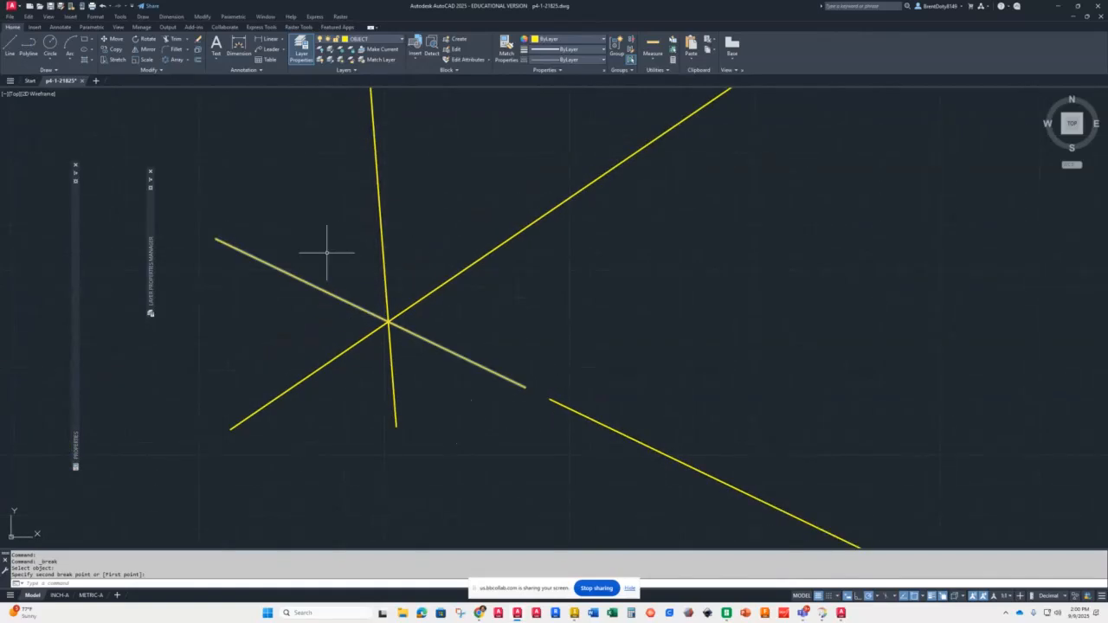
# Step: Use Break at Point to split the upper-left to lower-right star line at the star's centre
pyautogui.click(150, 70)
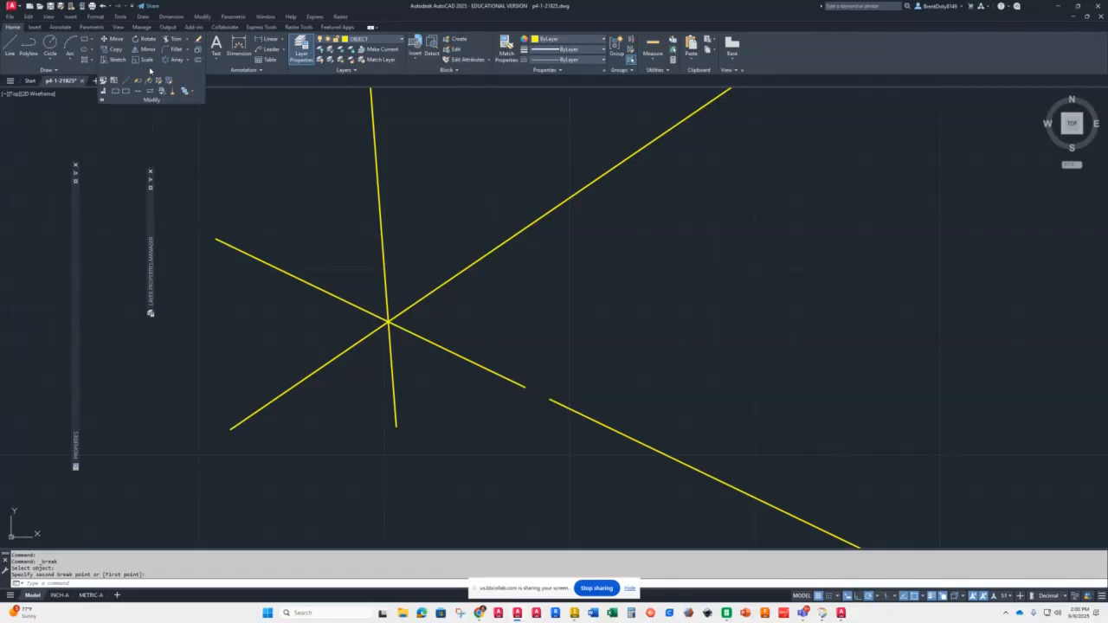
pyautogui.click(126, 93)
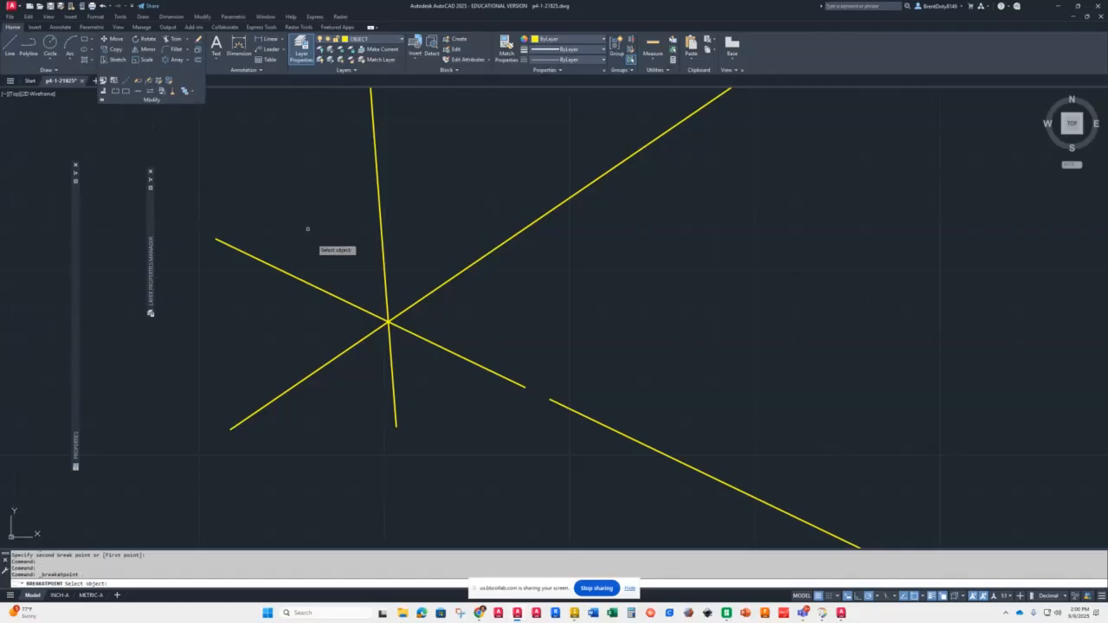
pyautogui.click(377, 316)
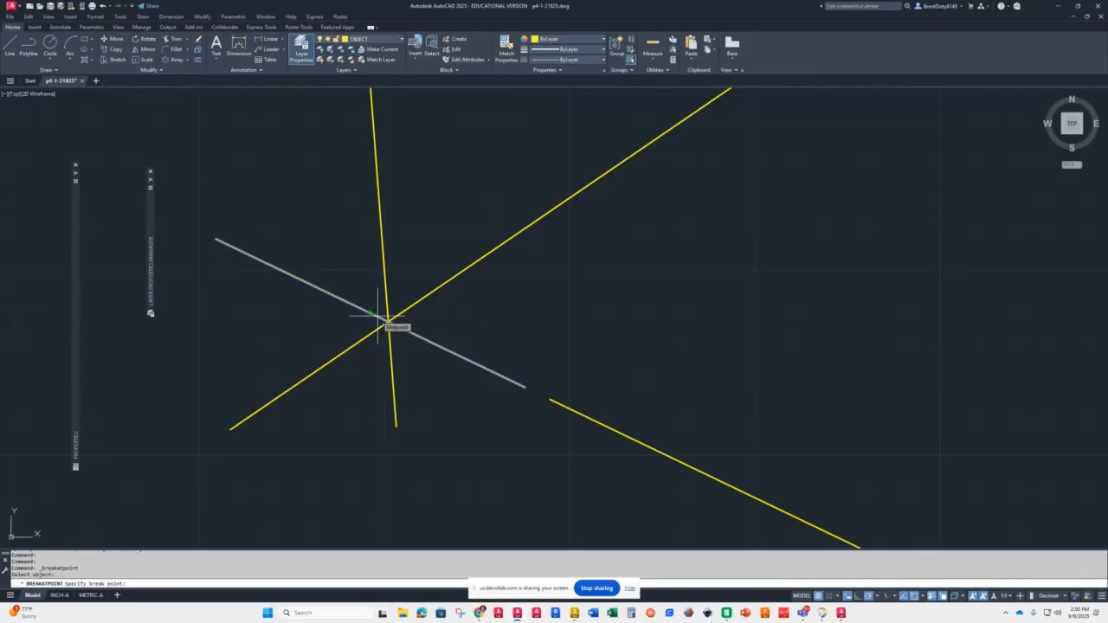
pyautogui.click(388, 320)
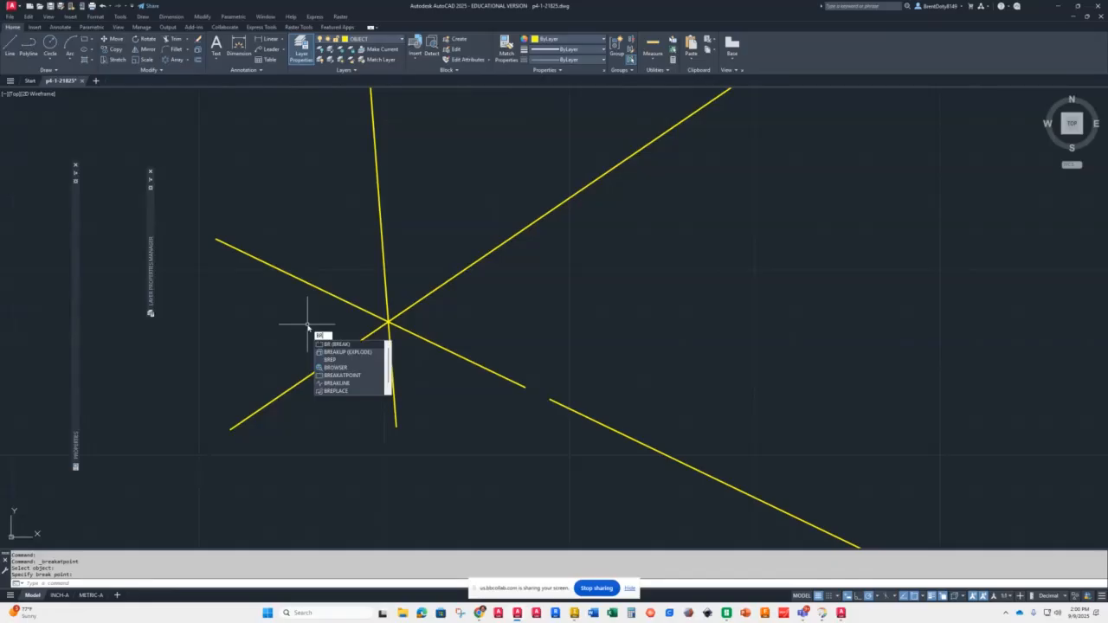
# Step: Use Break with the first-point option to split the lower-left to upper-right star line at the star's centre
pyautogui.press('Return')
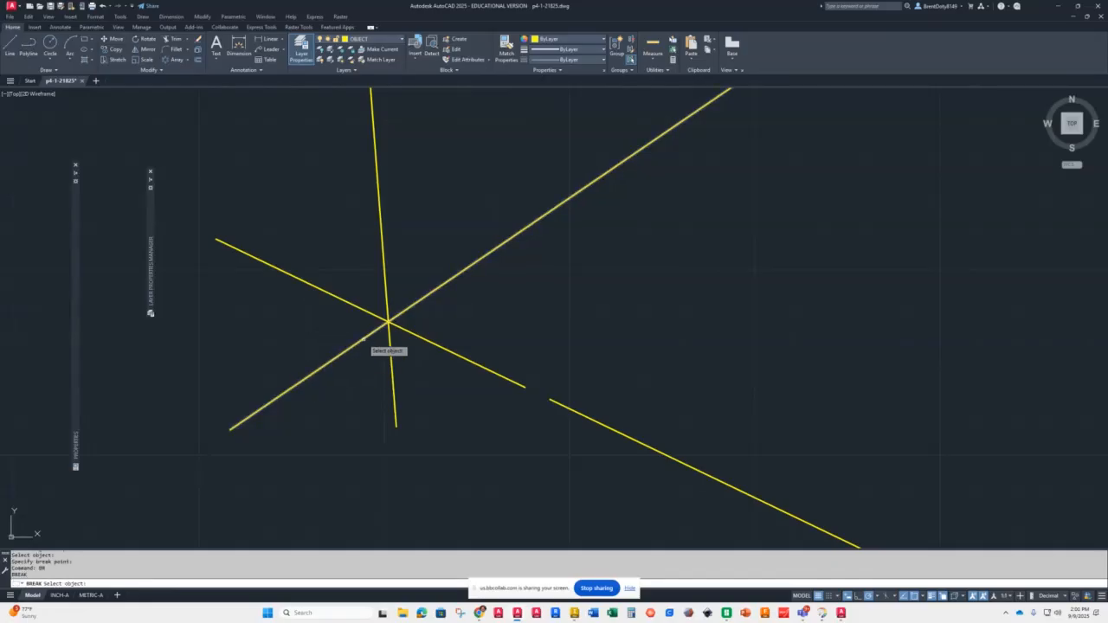
pyautogui.click(361, 340)
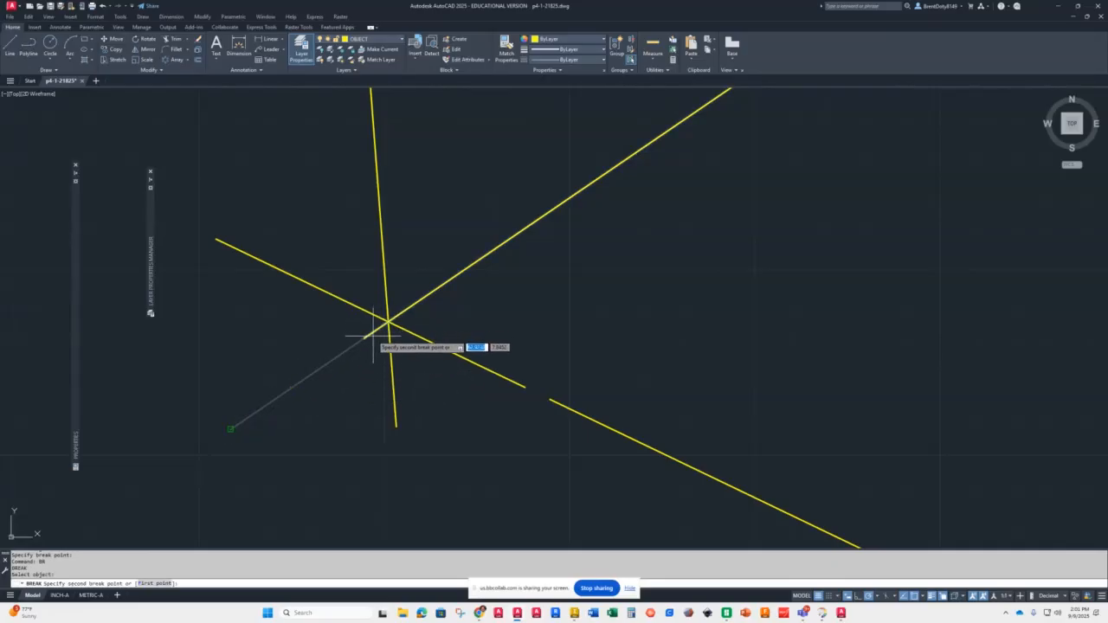
pyautogui.write('f')
pyautogui.press('Return')
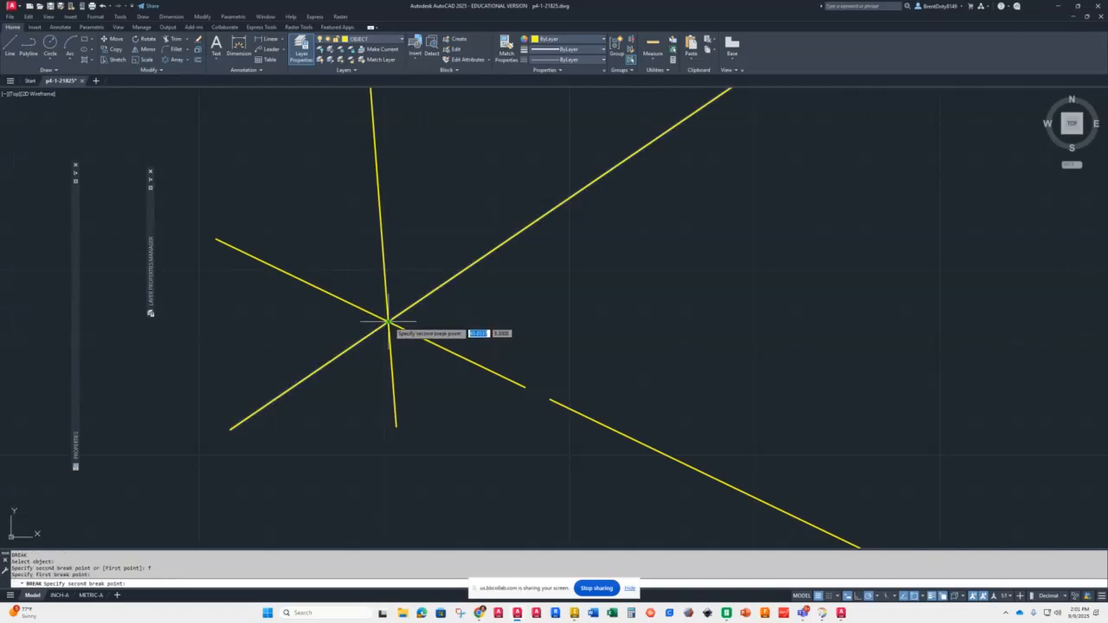
pyautogui.click(388, 321)
pyautogui.click(388, 321)
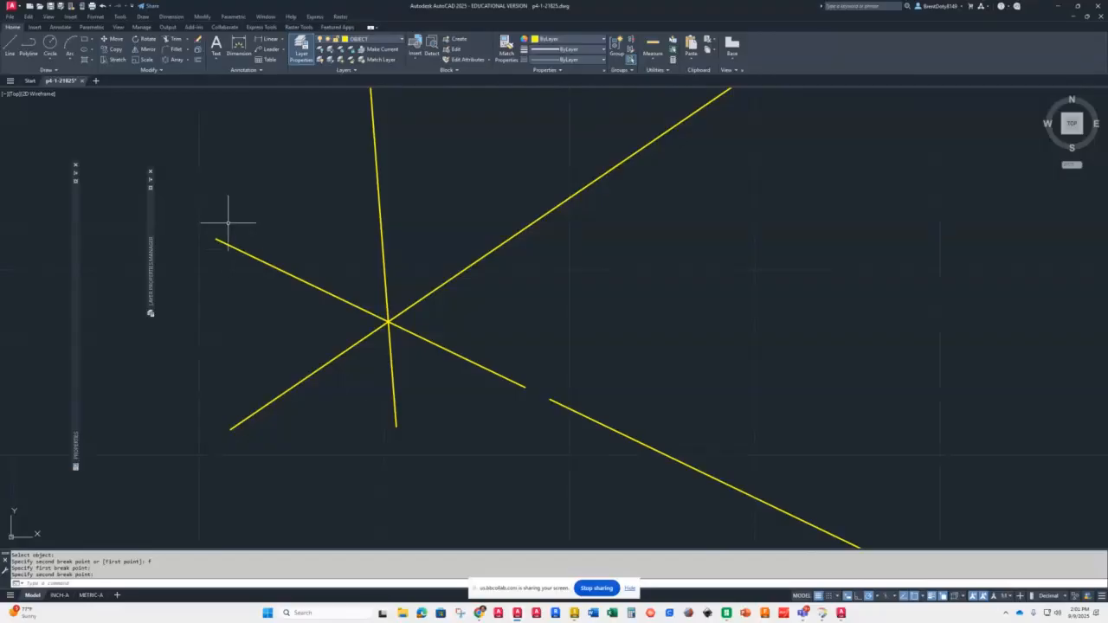
# Step: Join the two halves of the upper-left to lower-right star line back into a single line
pyautogui.click(152, 70)
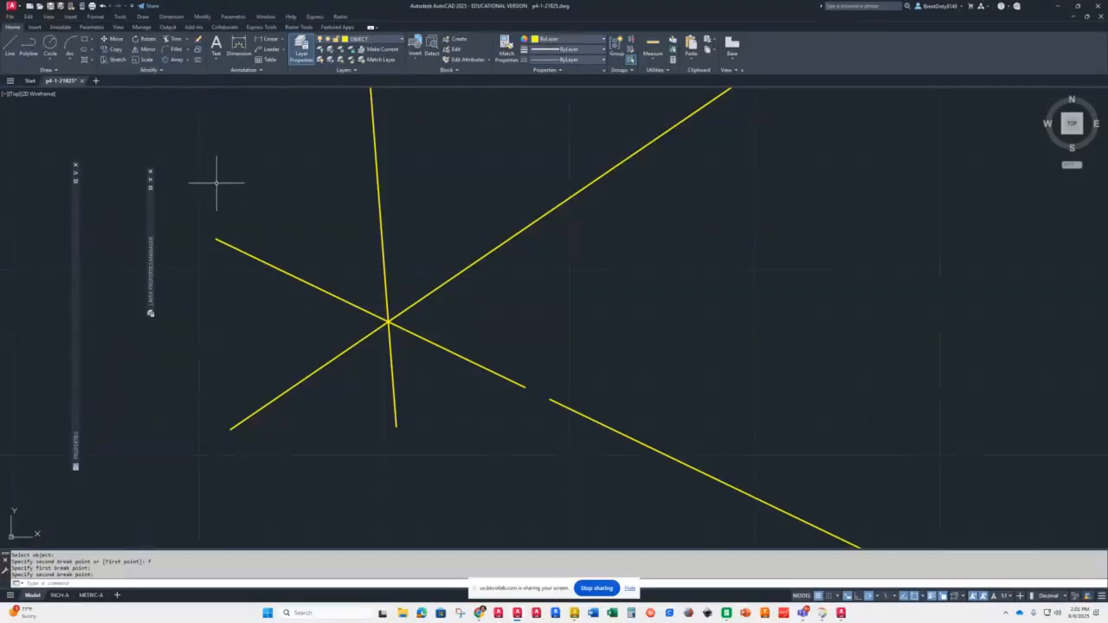
pyautogui.click(146, 71)
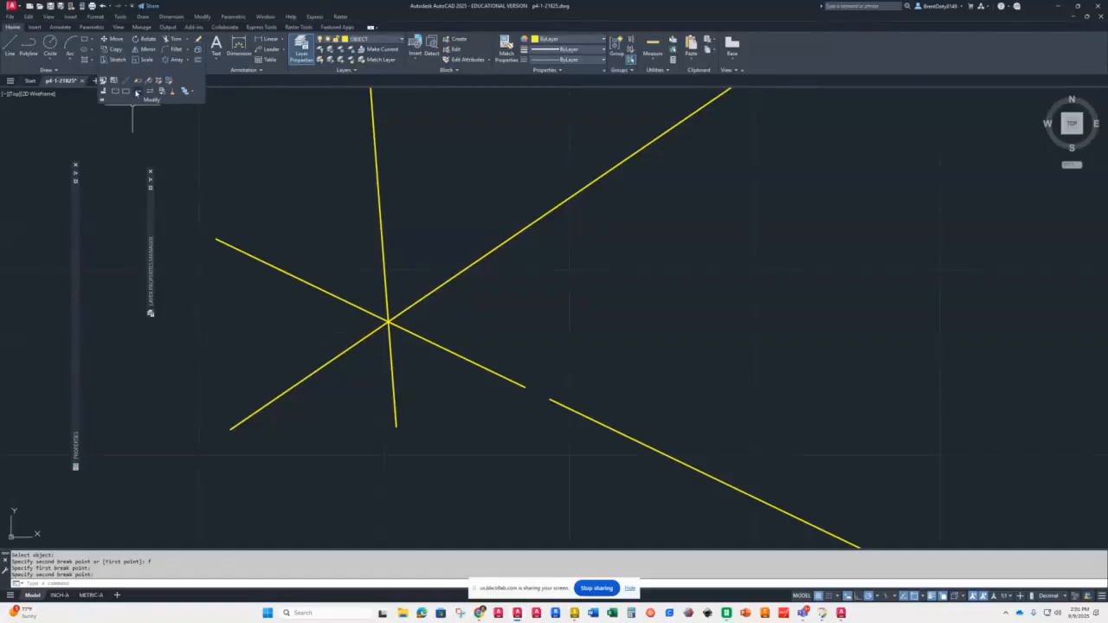
pyautogui.click(137, 92)
pyautogui.click(327, 290)
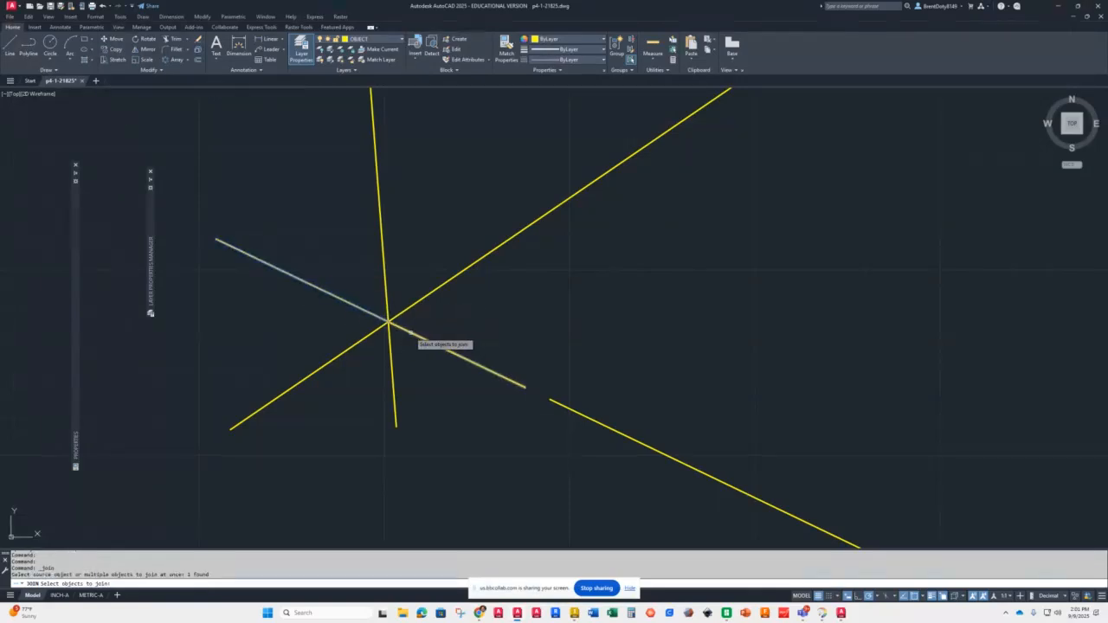
pyautogui.click(417, 333)
pyautogui.press('Return')
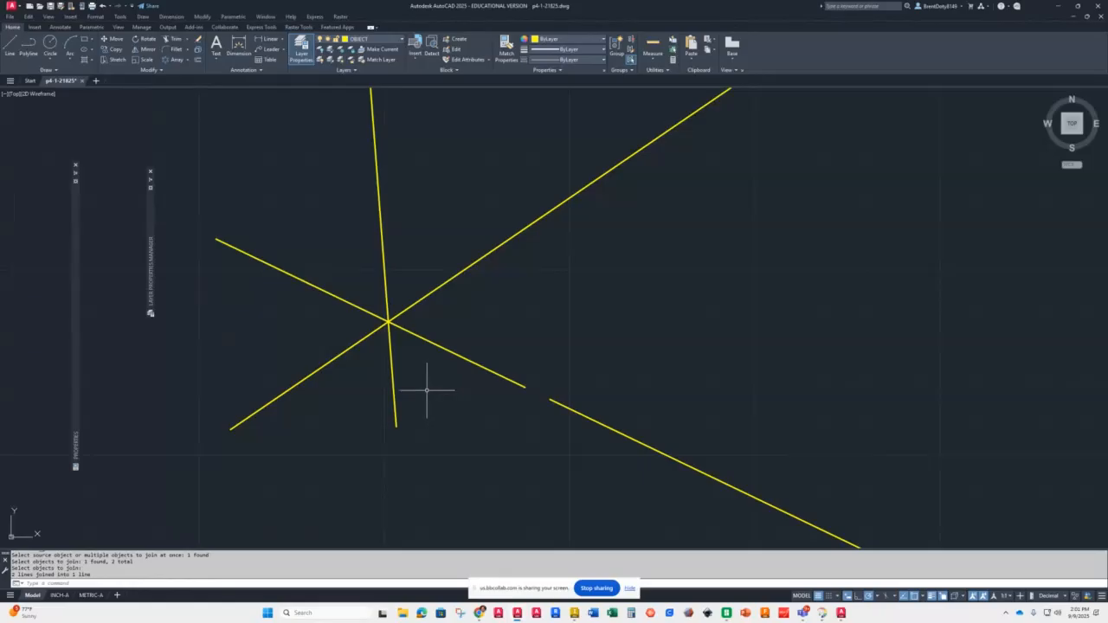
pyautogui.press('Escape')
pyautogui.press('Escape')
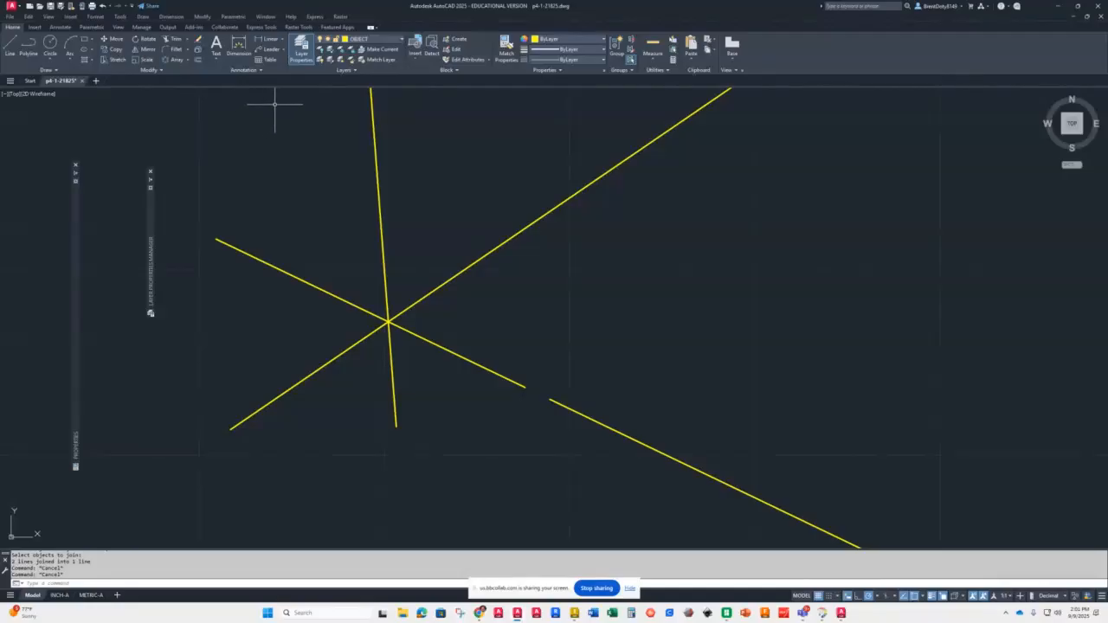
# Step: Start Single Line text to the right of the star with a height of 1 and rotation angle 0
pyautogui.click(218, 59)
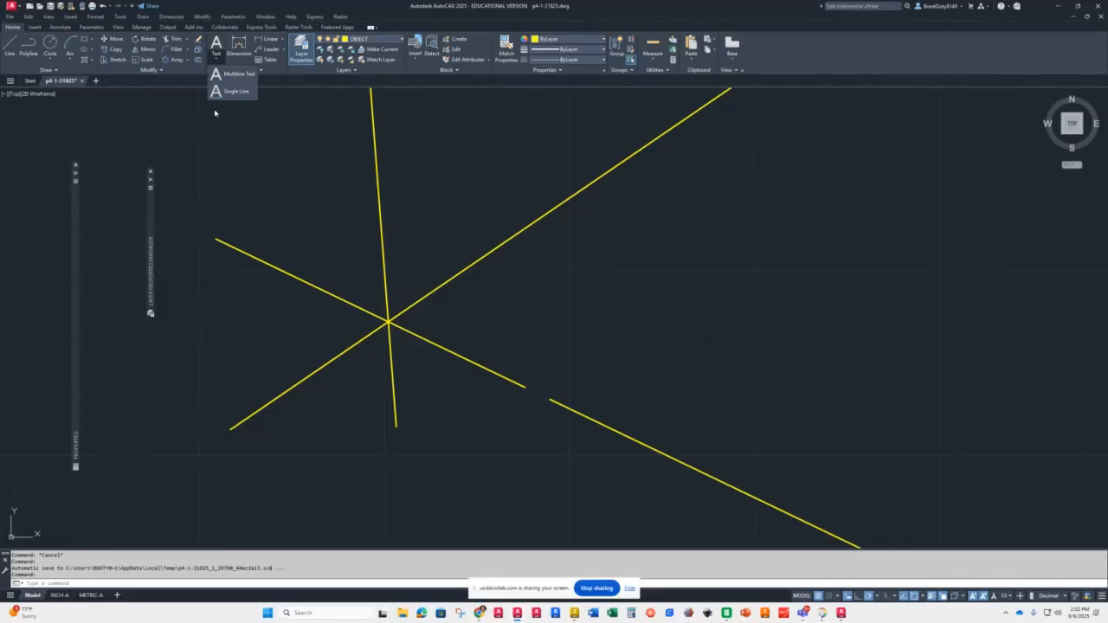
pyautogui.click(226, 92)
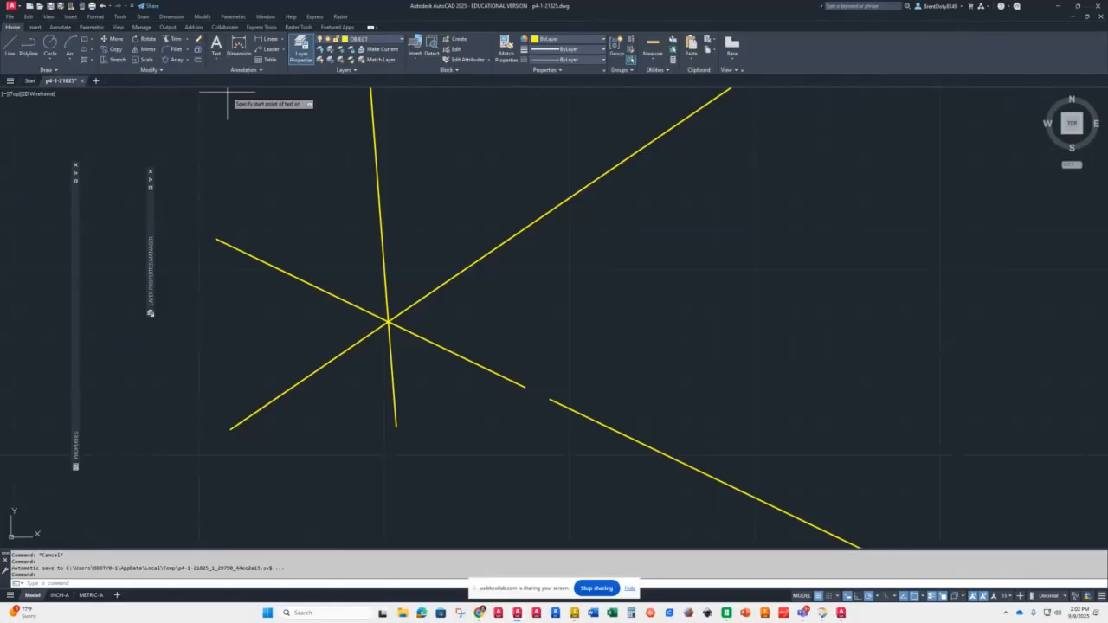
pyautogui.click(548, 313)
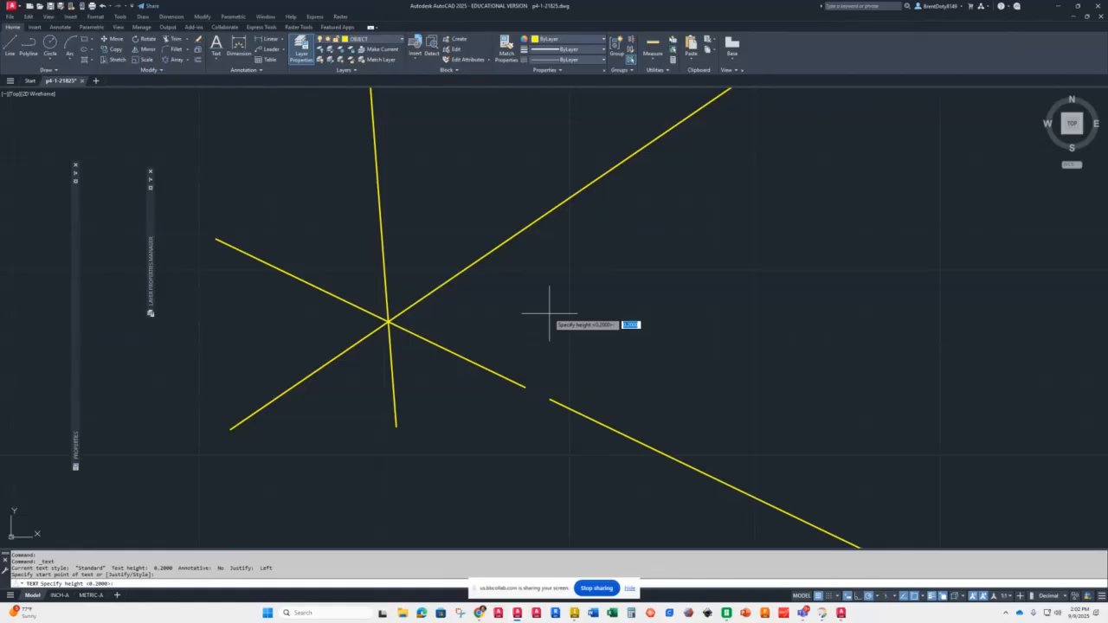
pyautogui.write('1')
pyautogui.press('Return')
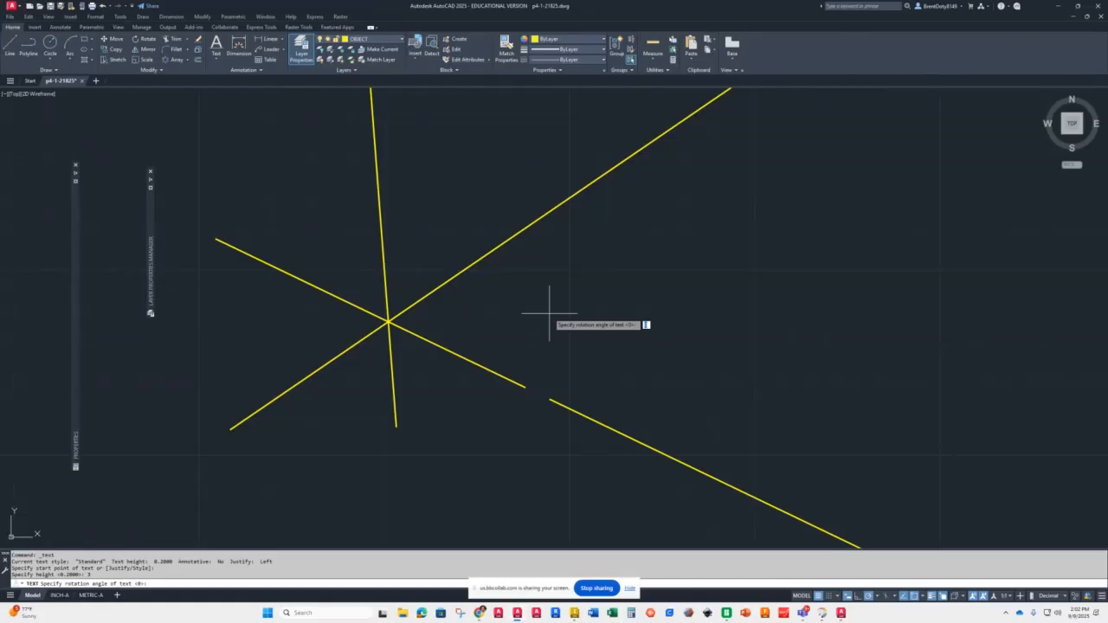
pyautogui.press('Return')
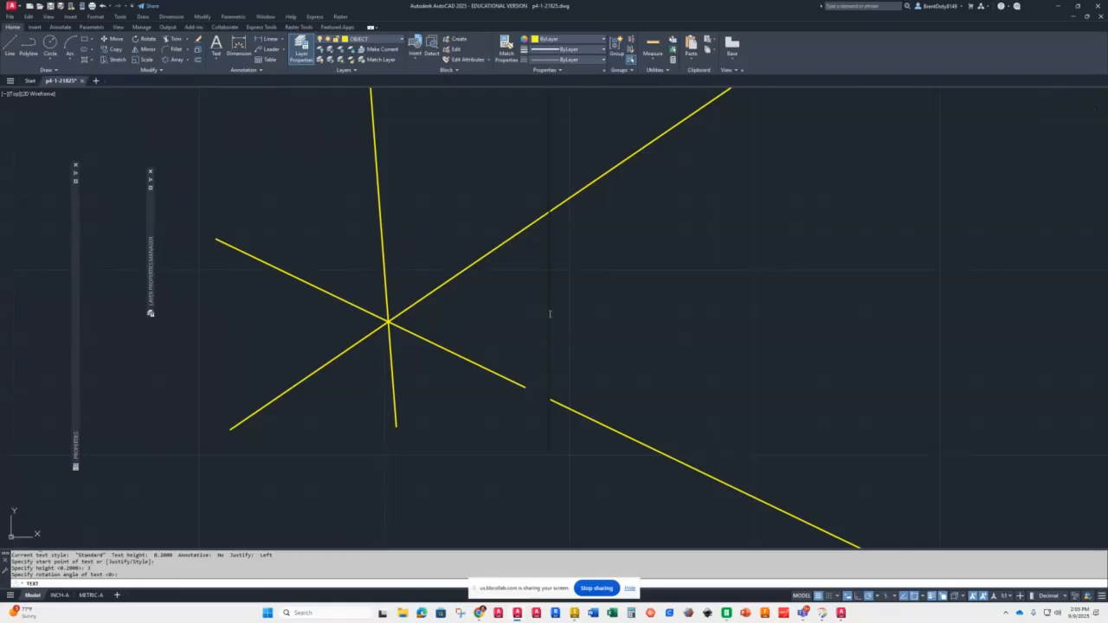
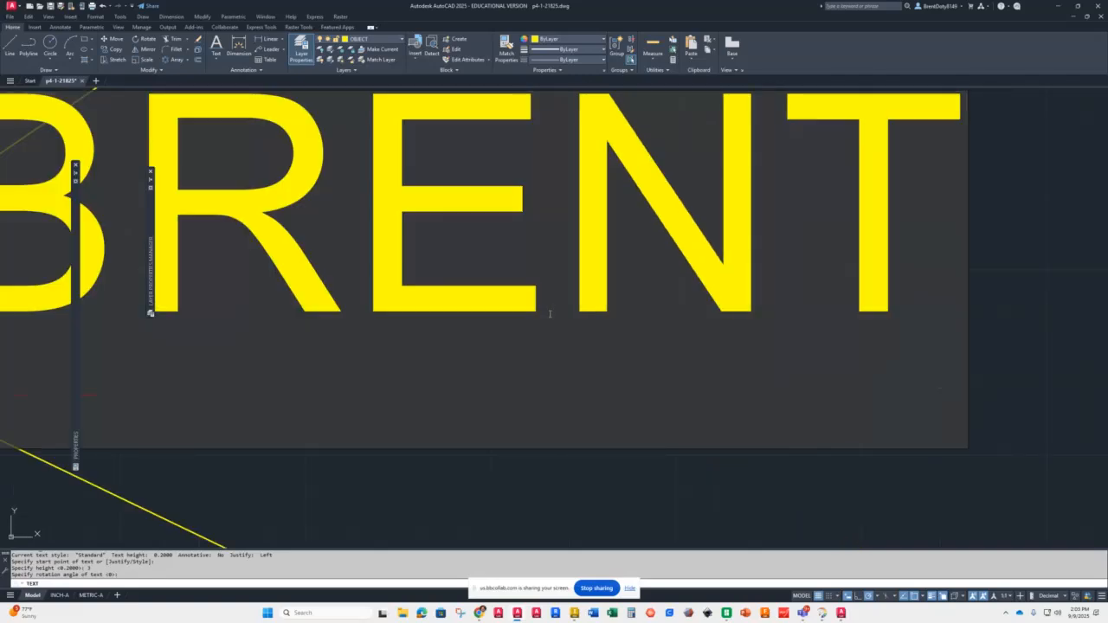
# Step: Enter the person's first, middle and last names as three single-line text lines
pyautogui.scroll(-5, 549, 314)
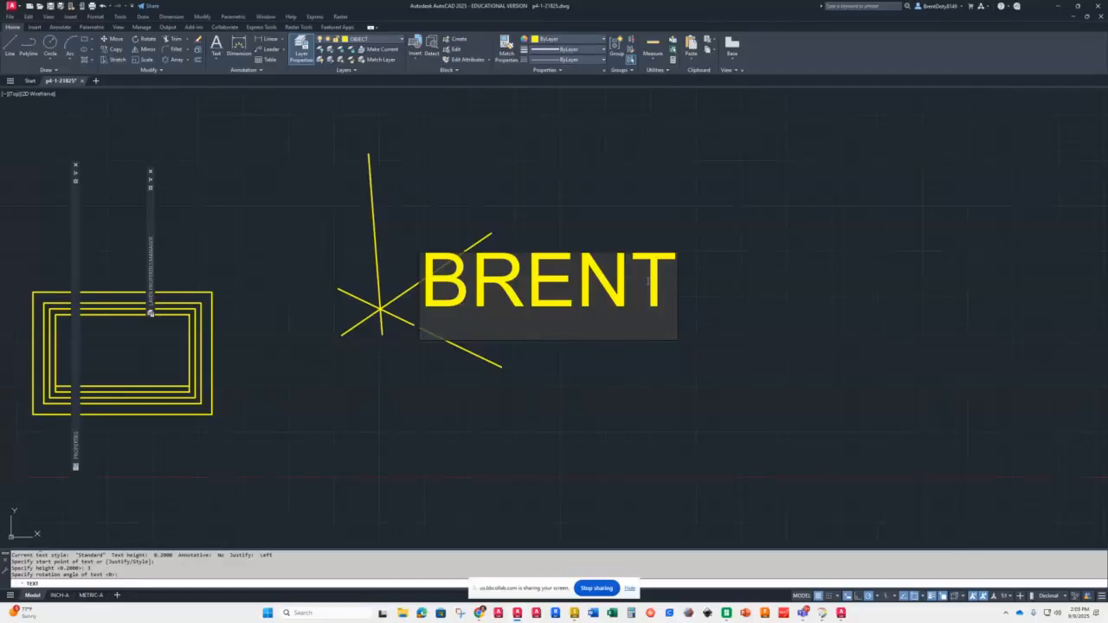
pyautogui.press('Return')
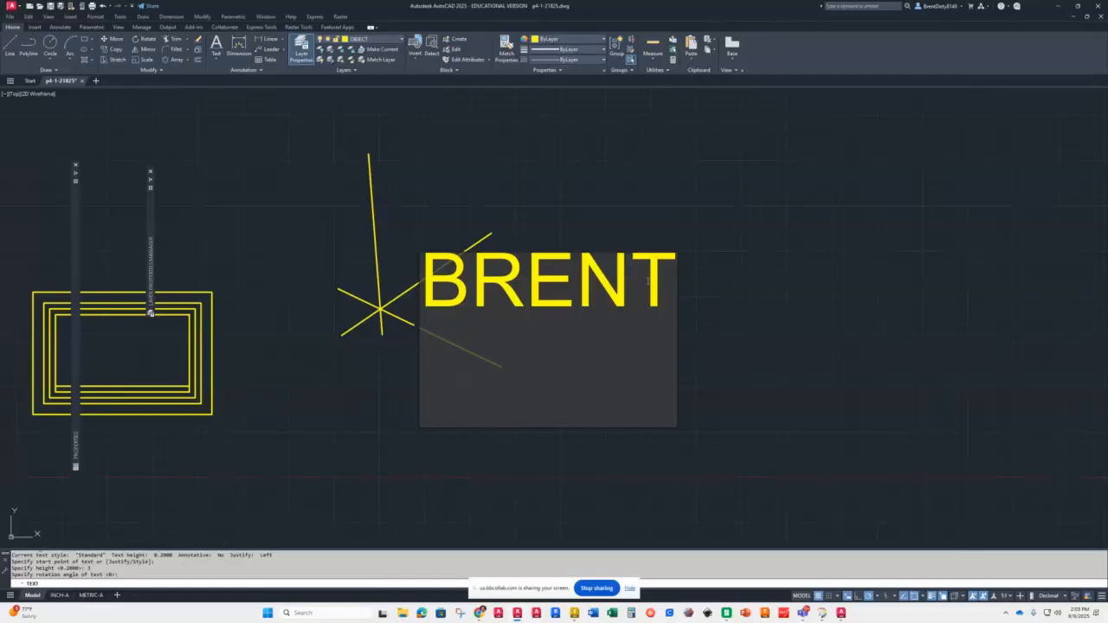
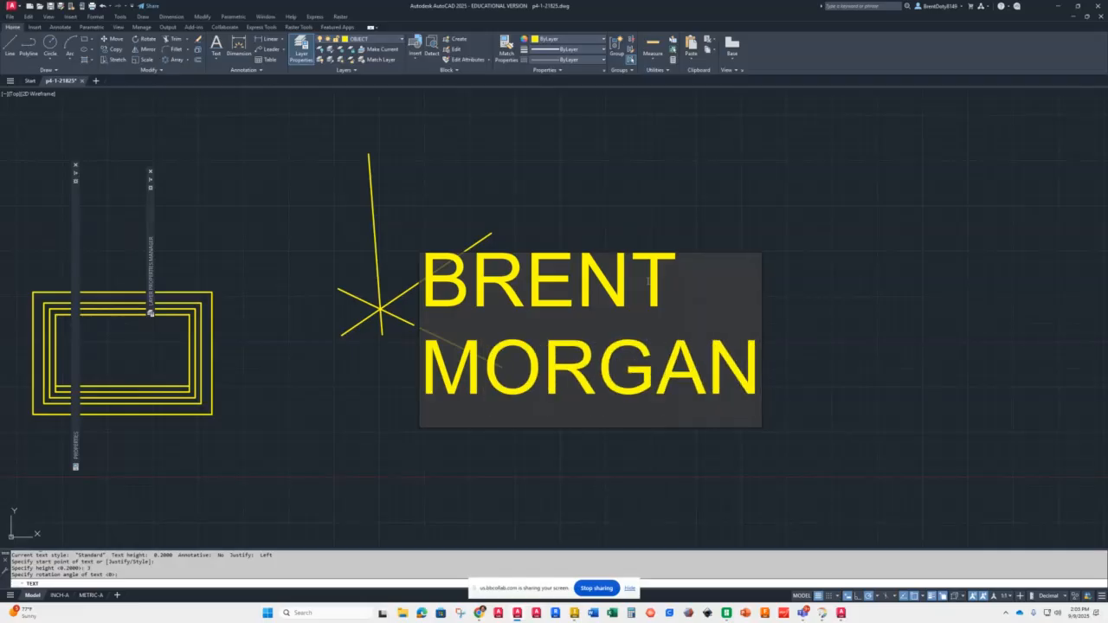
pyautogui.press('Return')
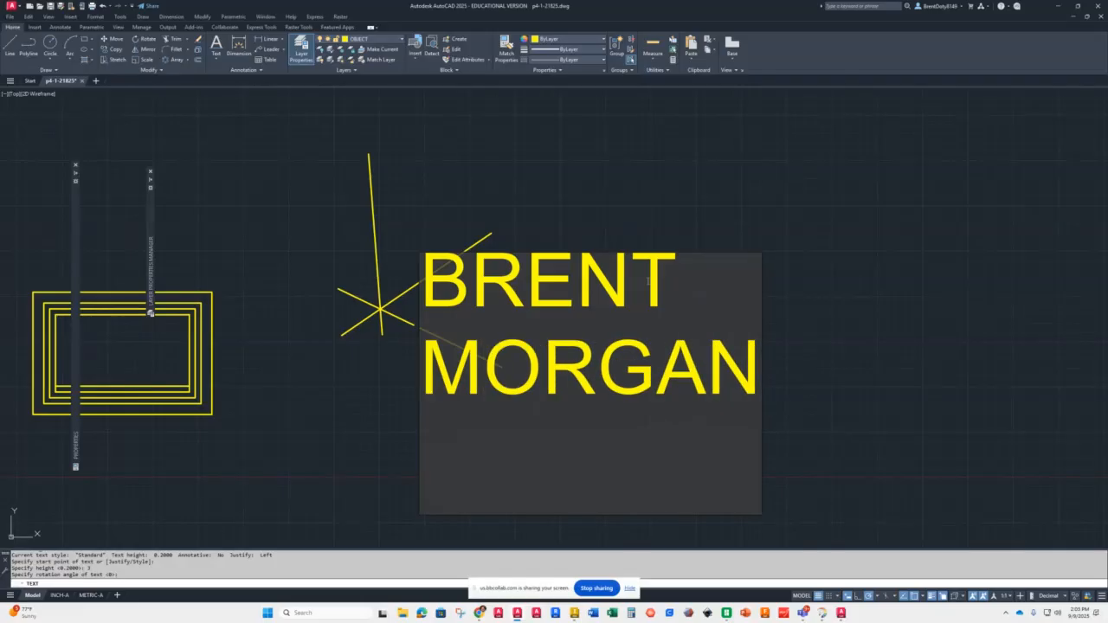
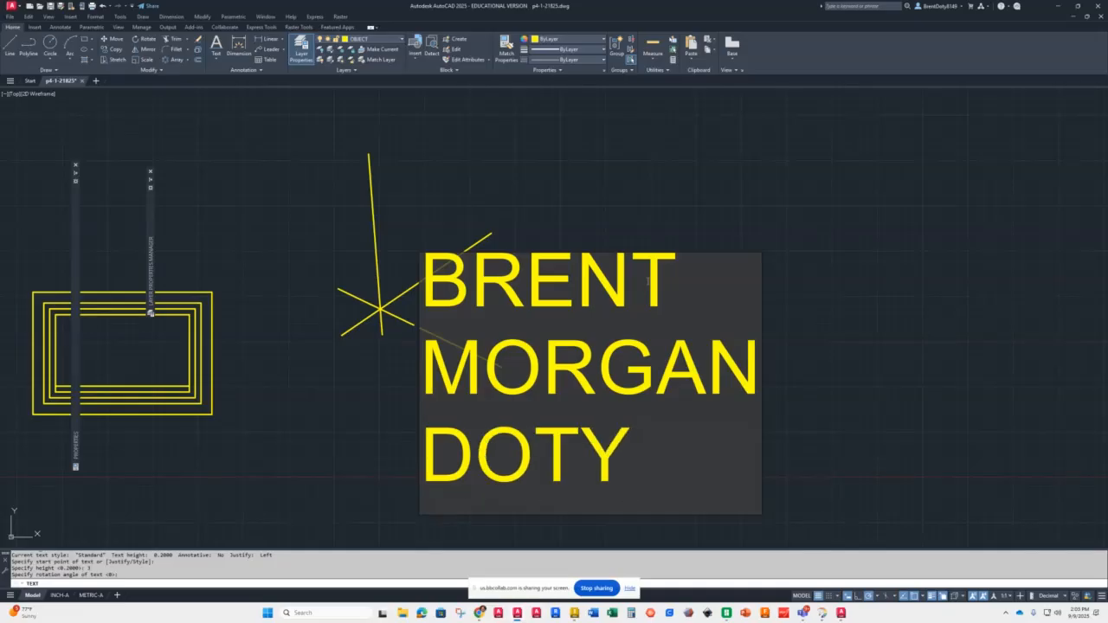
pyautogui.press('Return')
pyautogui.press('Return')
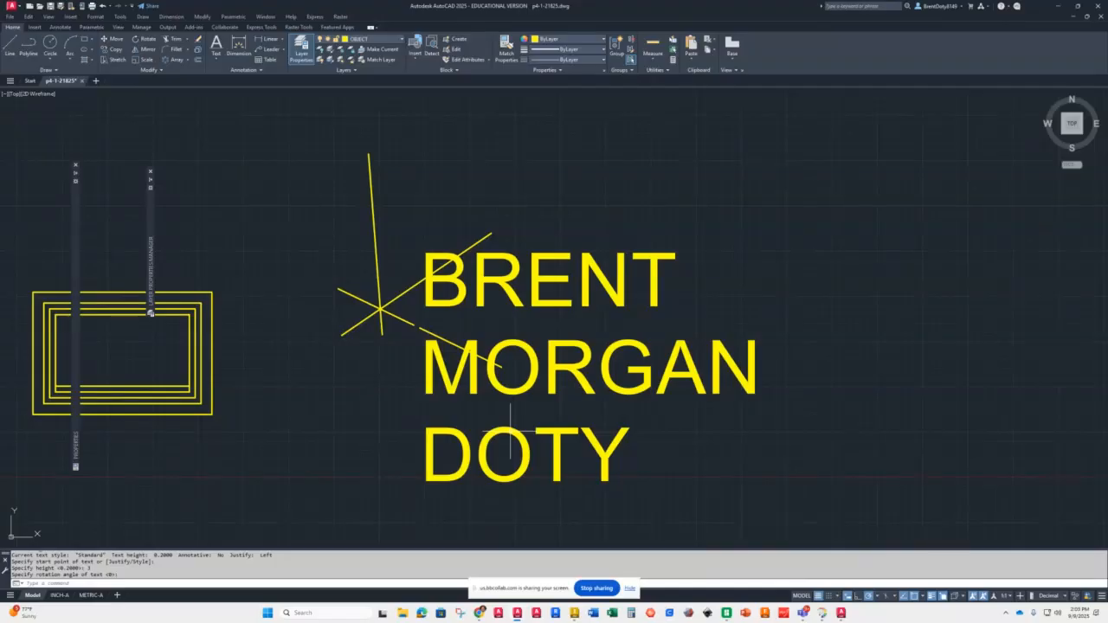
# Step: Edit the middle-name text line so it shows only the middle initial followed by a period
pyautogui.doubleClick(514, 381)
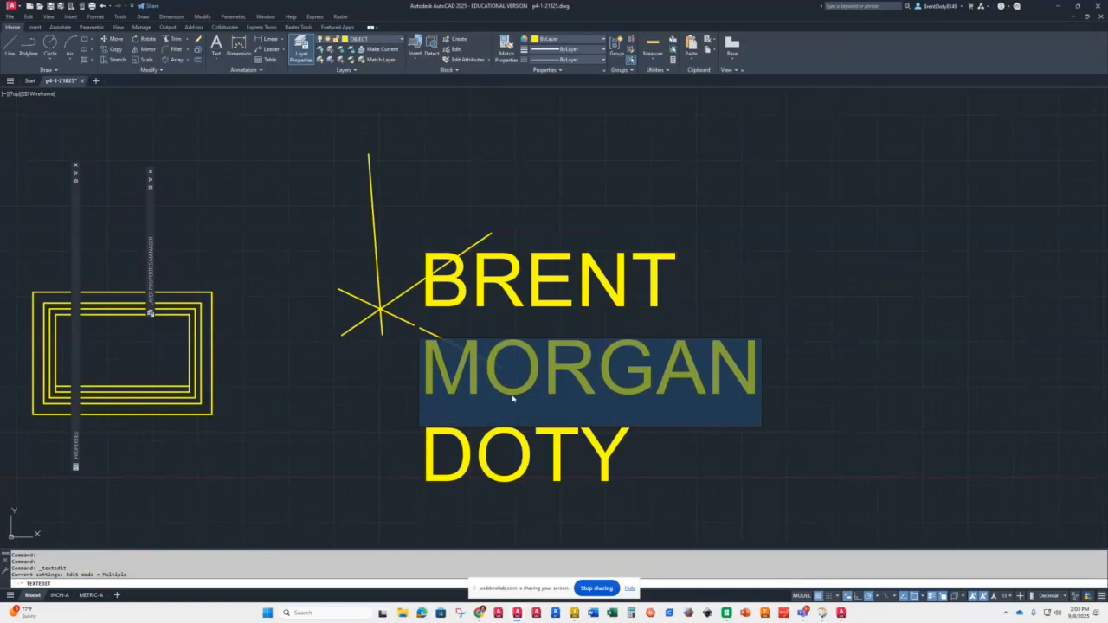
pyautogui.write('M.')
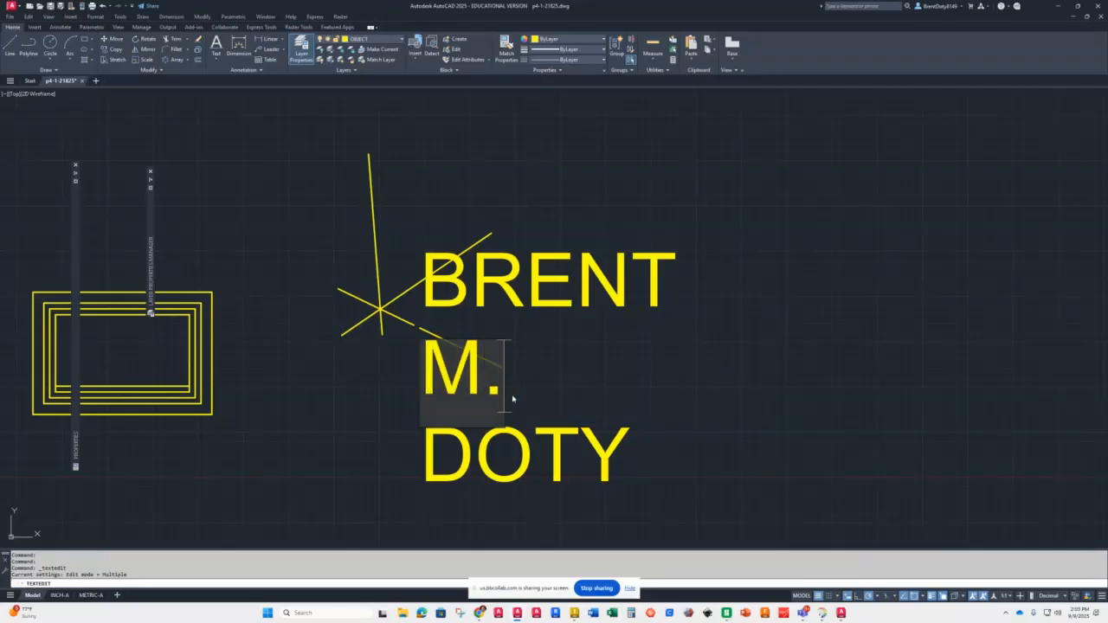
pyautogui.press('Return')
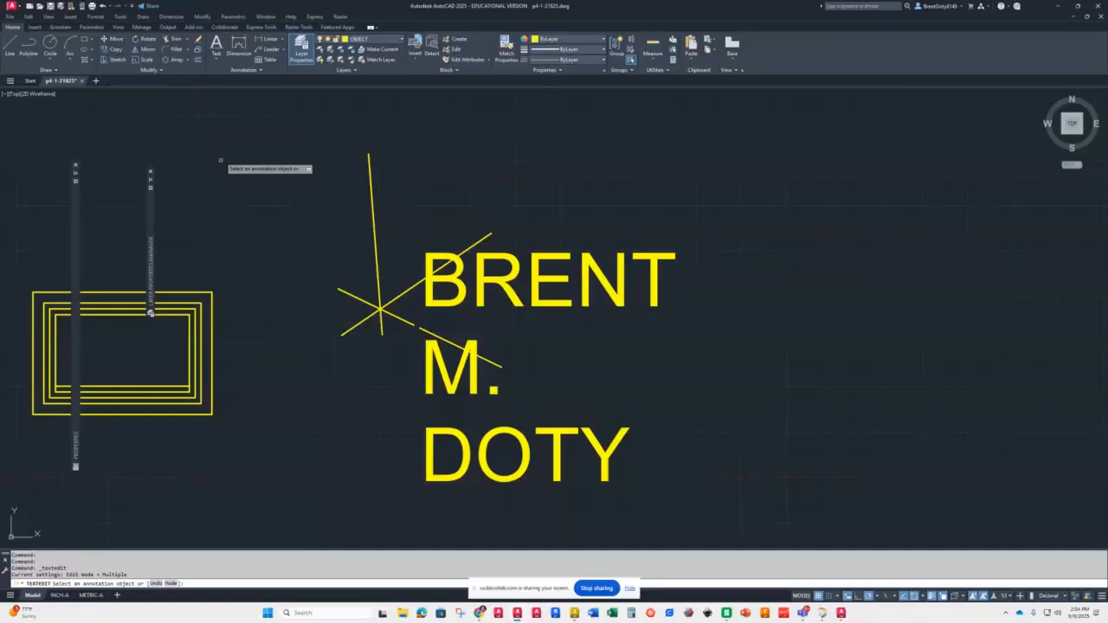
pyautogui.press('Escape')
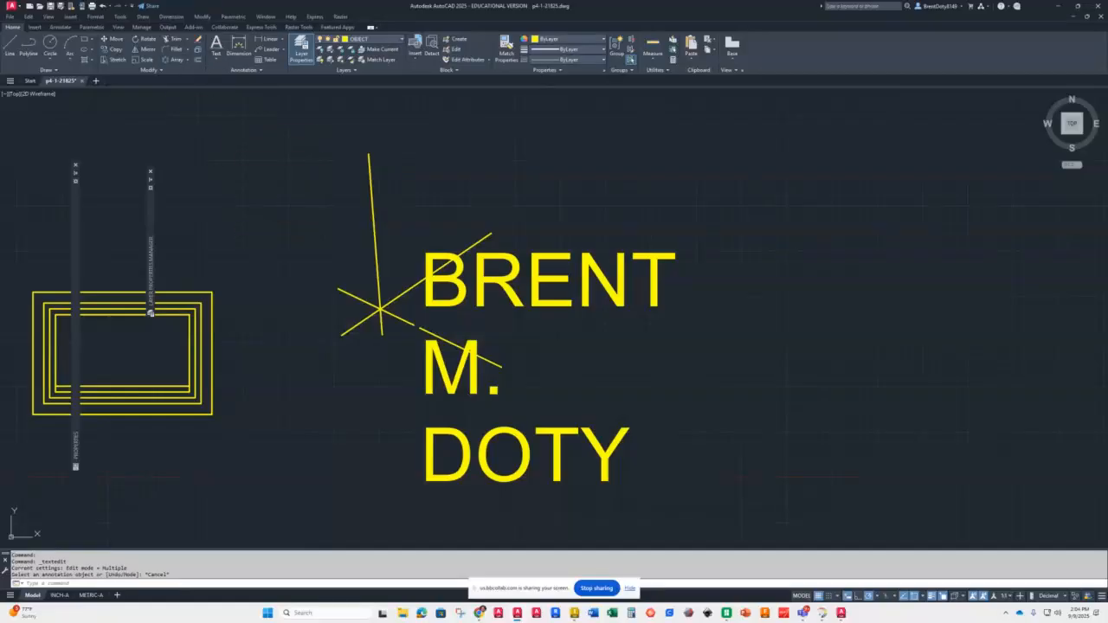
# Step: Create multiline text in a box above and right of the earlier text, entering the person's full name with middle initial
pyautogui.click(216, 57)
pyautogui.click(238, 73)
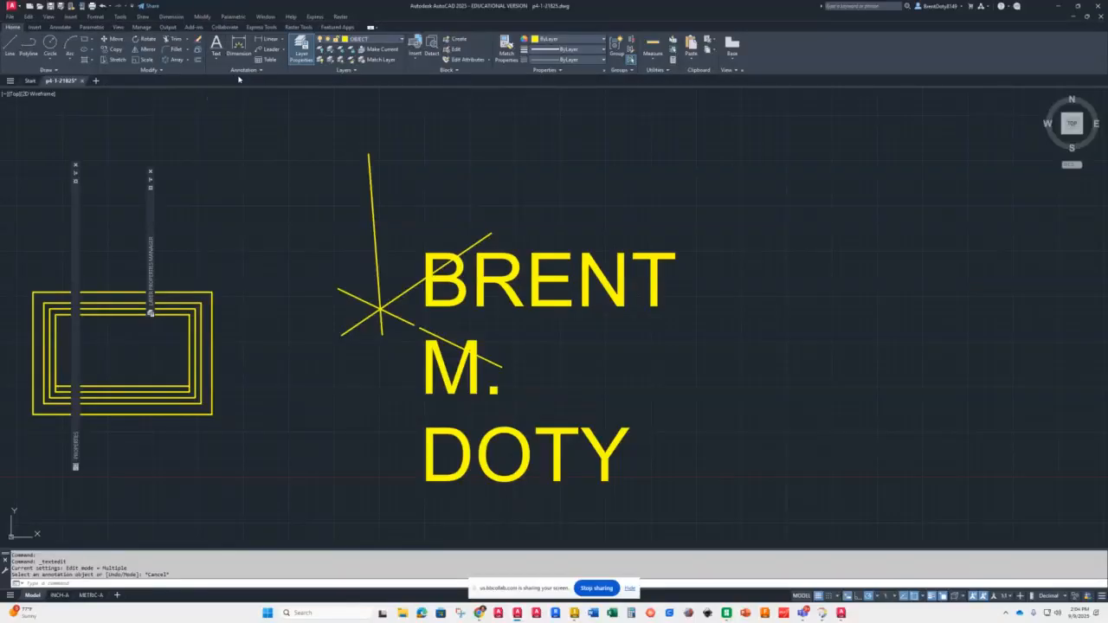
pyautogui.scroll(-5, 541, 244)
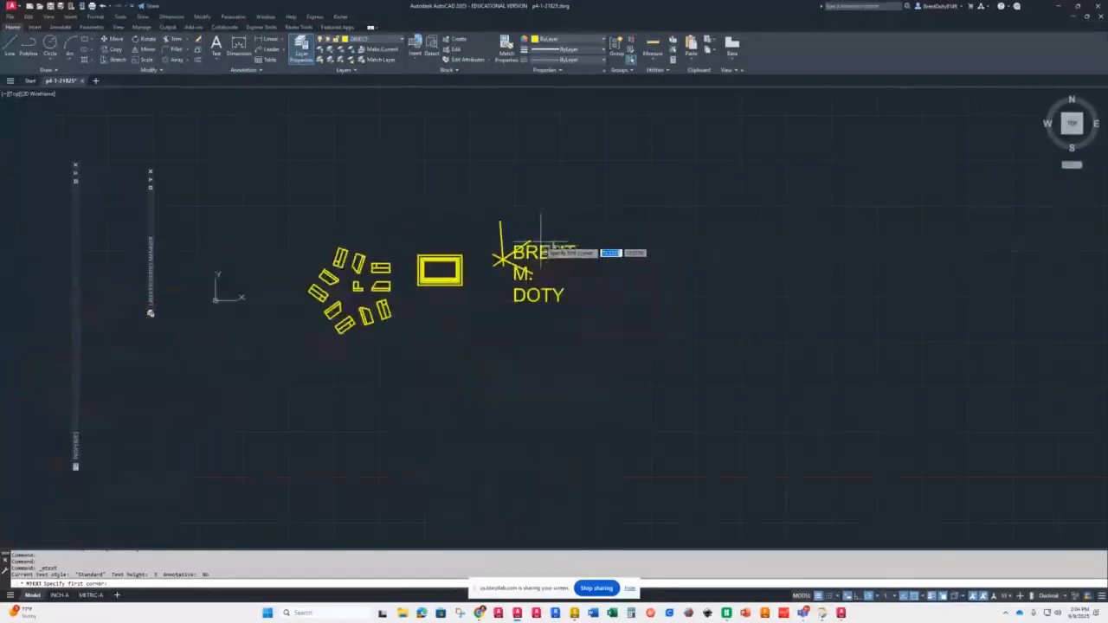
pyautogui.click(614, 193)
pyautogui.click(892, 347)
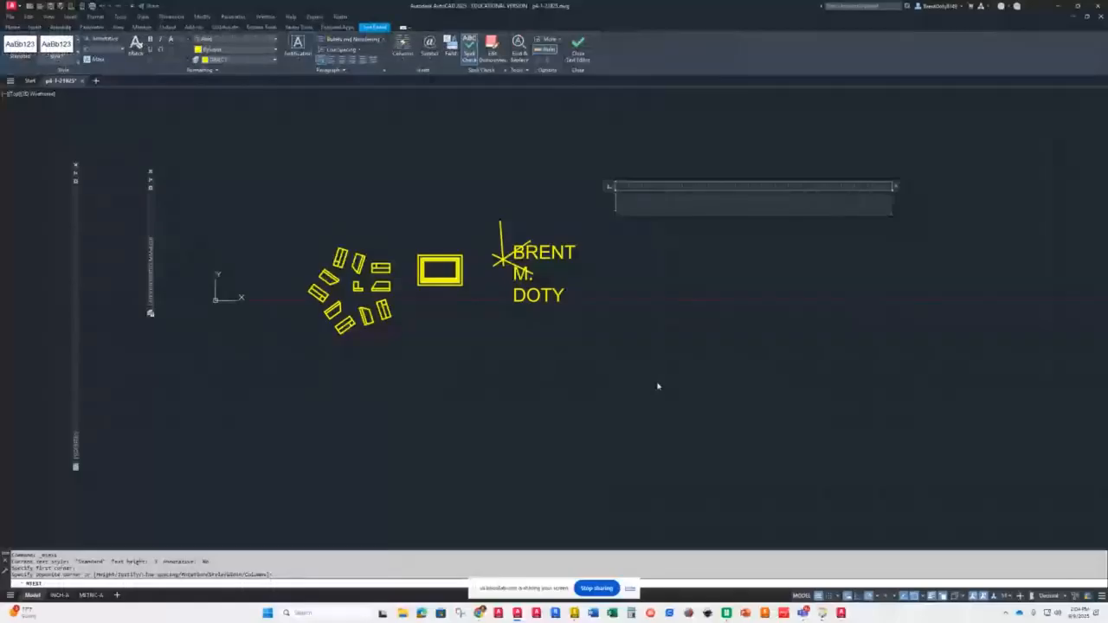
pyautogui.press('super')
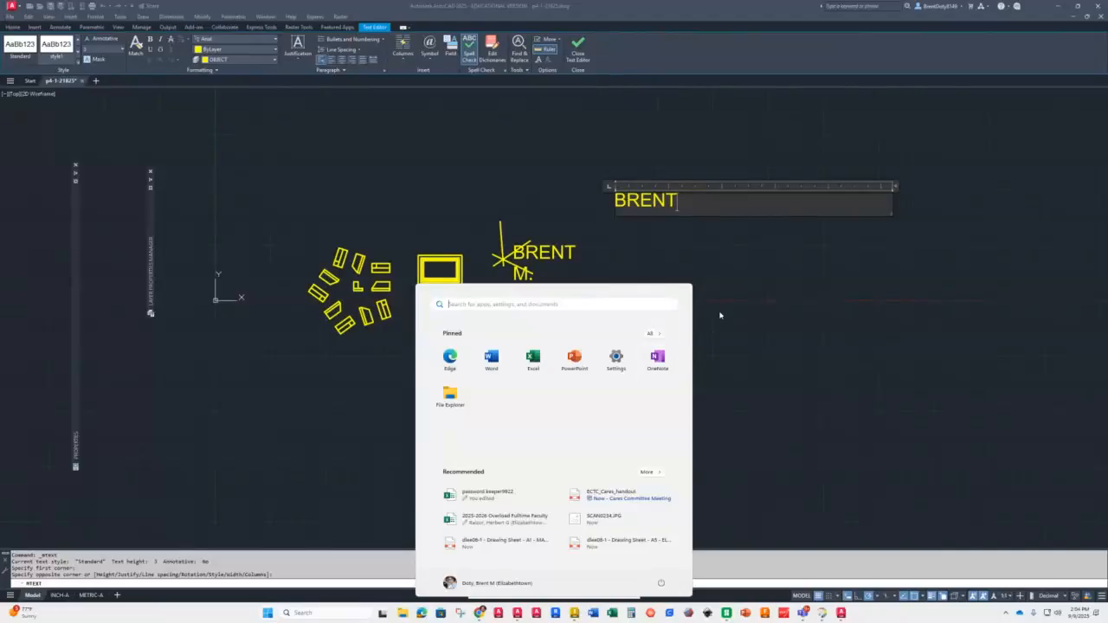
pyautogui.click(681, 201)
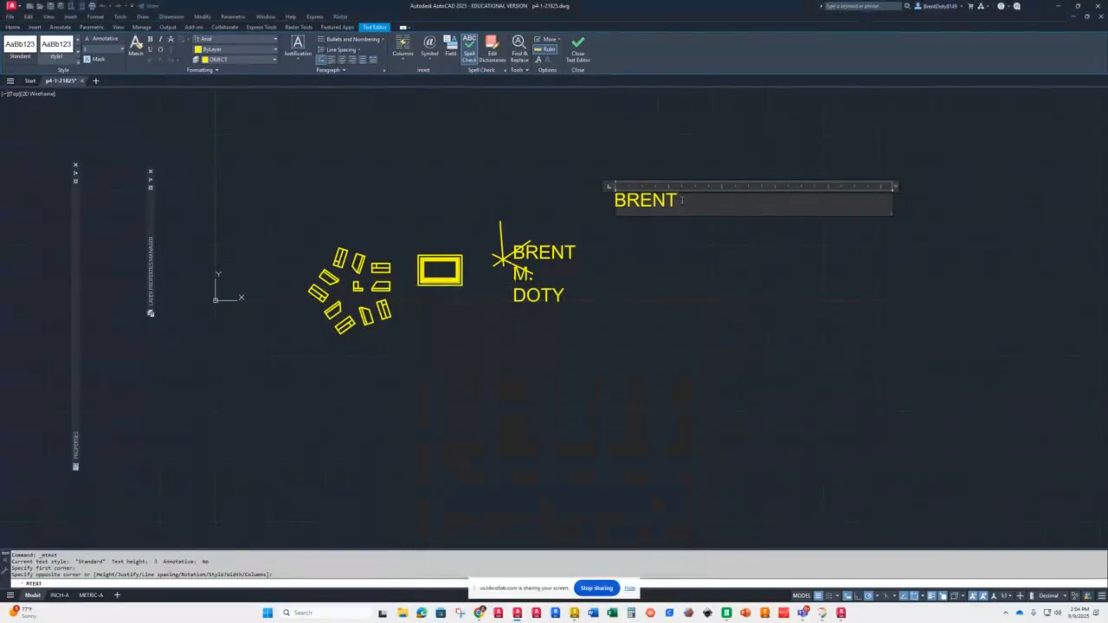
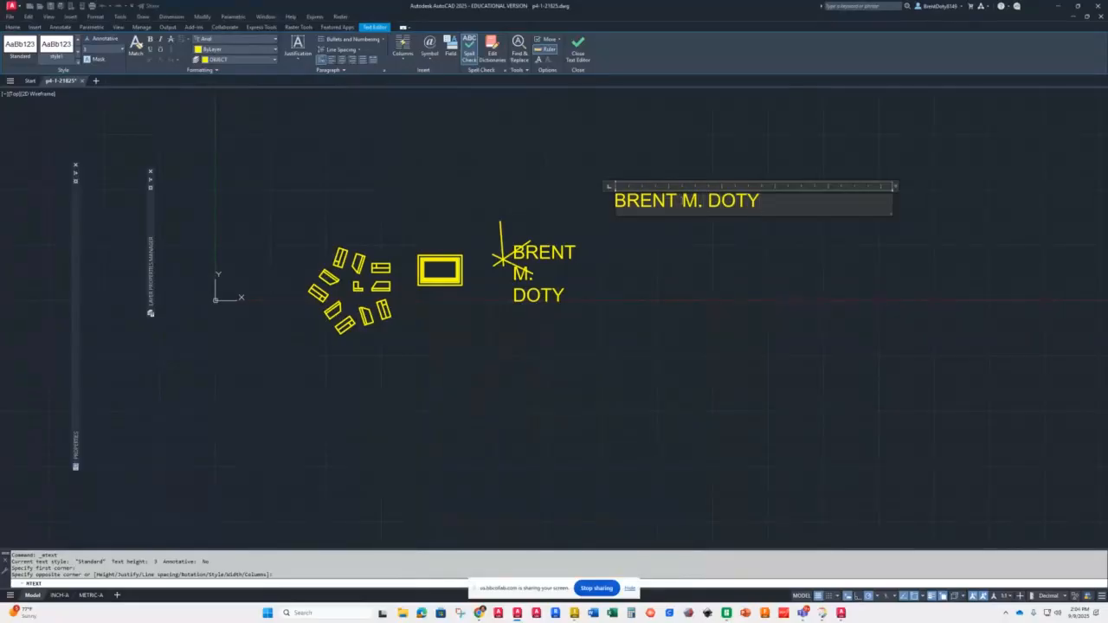
pyautogui.click(578, 54)
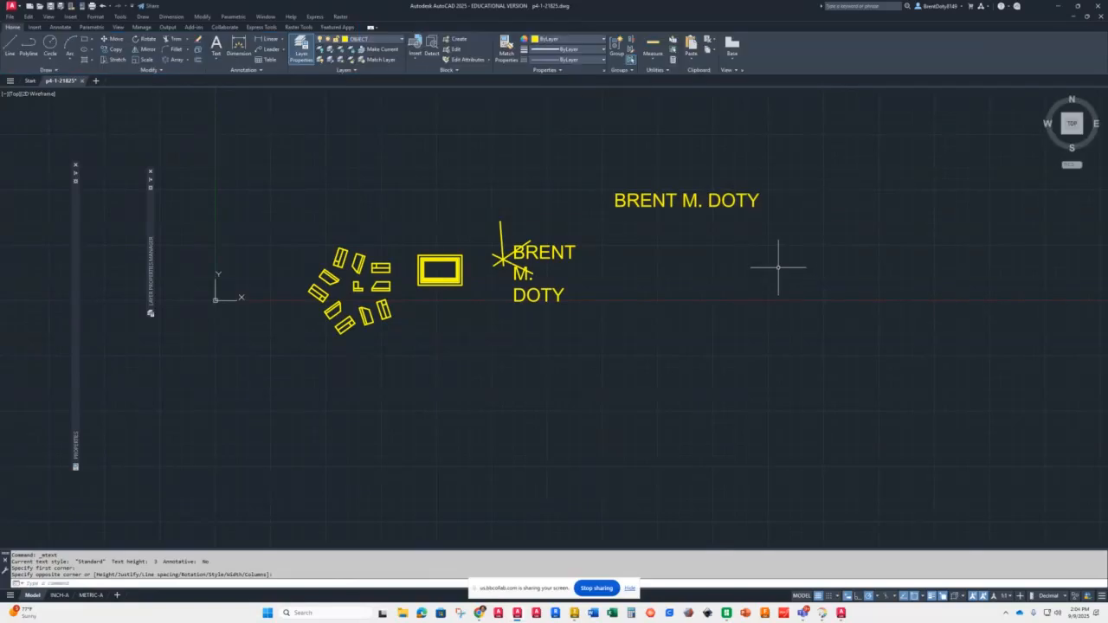
# Step: Narrow the multiline text box's width so the name wraps onto three lines
pyautogui.click(734, 200)
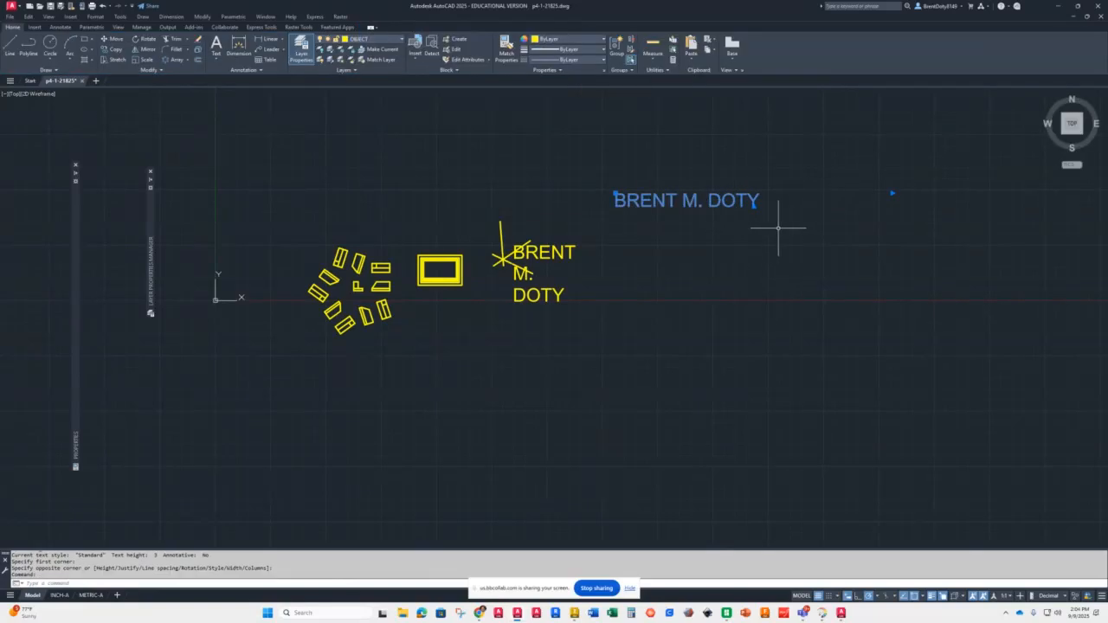
pyautogui.click(895, 193)
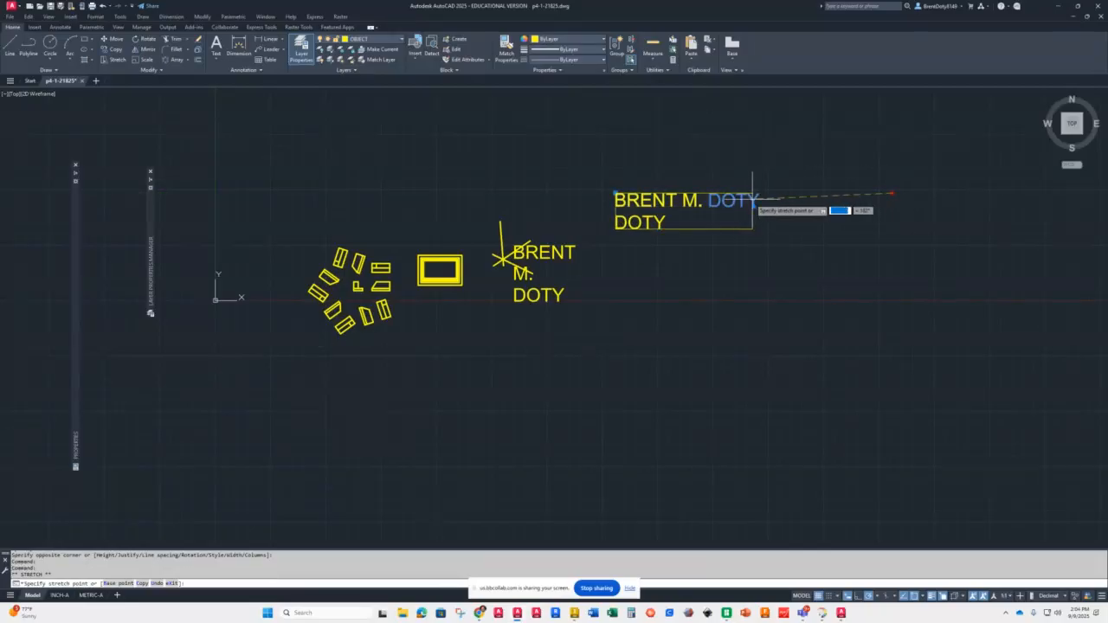
pyautogui.click(681, 194)
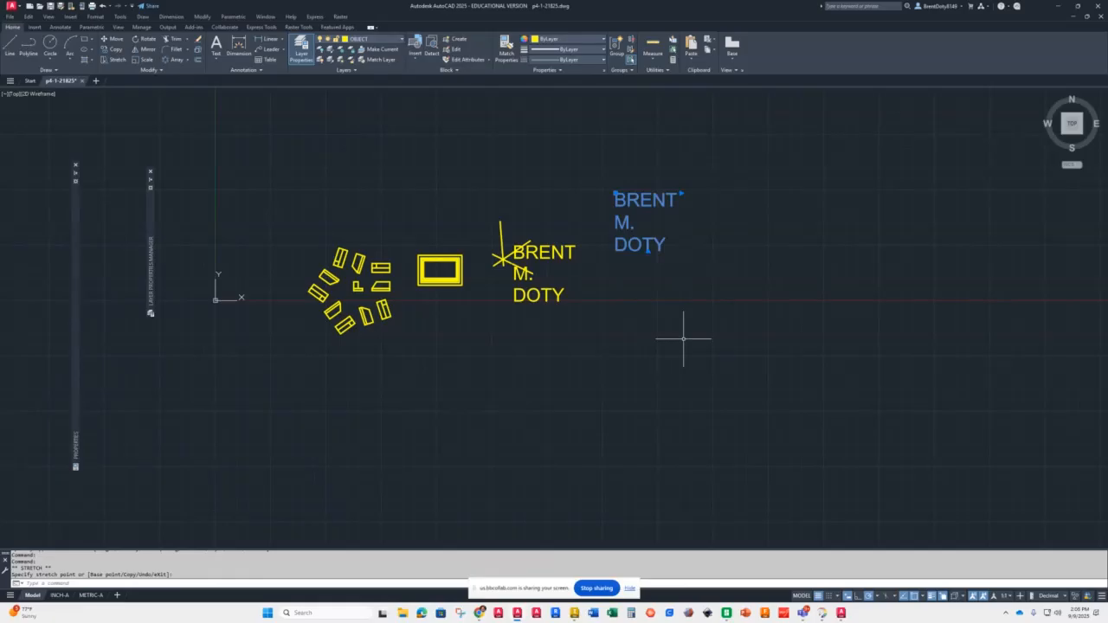
# Step: Add single-line text lines "CAD-100" and "9/9/25" directly below the existing name text
pyautogui.press('Escape')
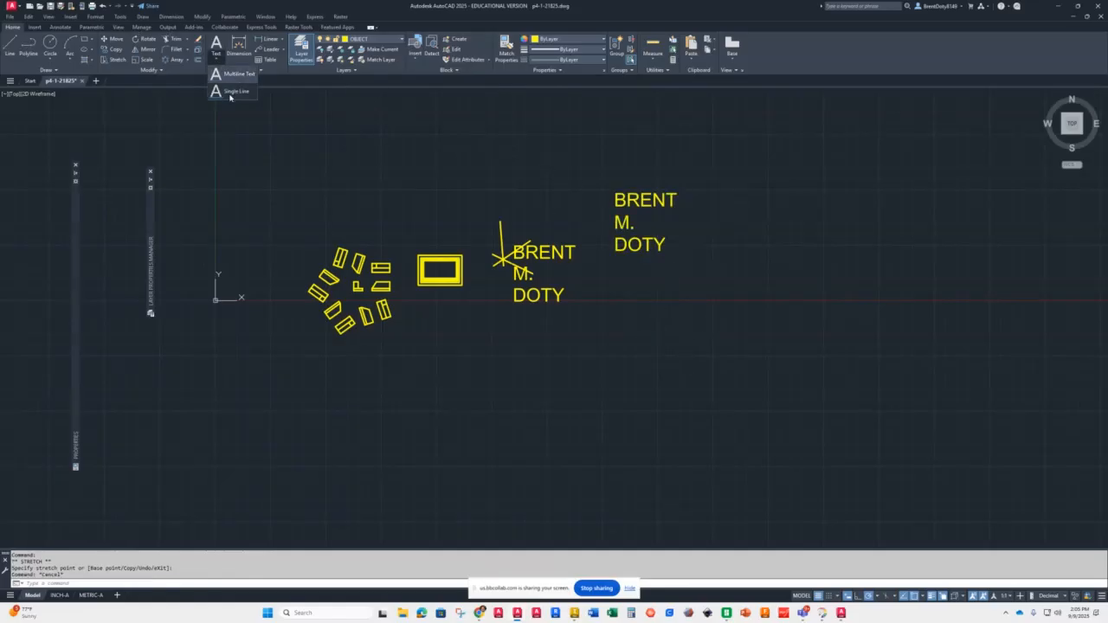
pyautogui.click(215, 54)
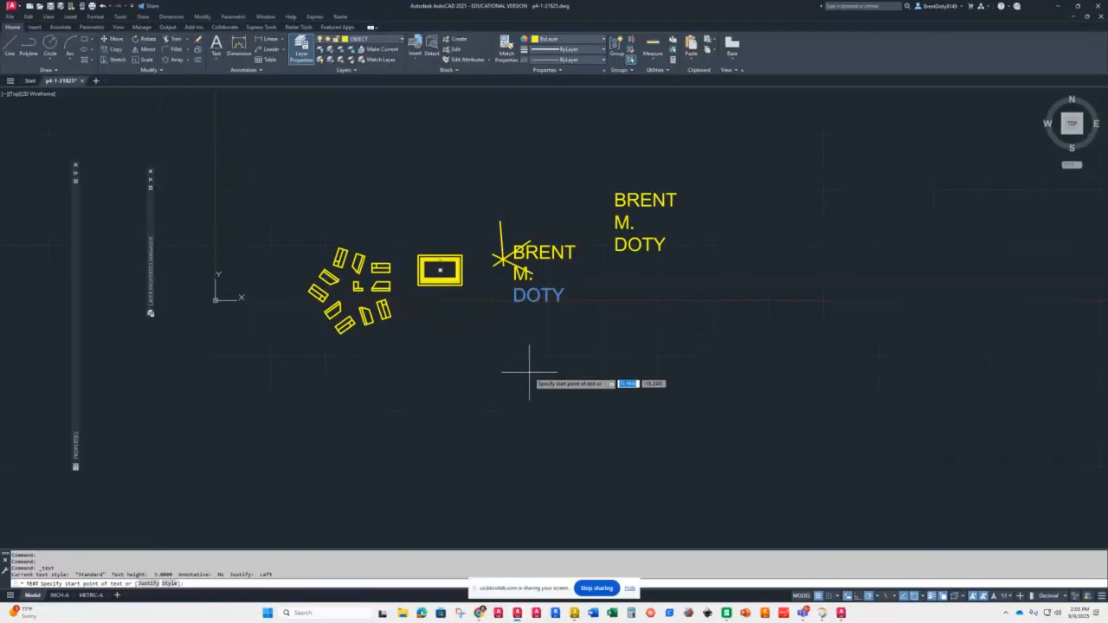
pyautogui.press('Return')
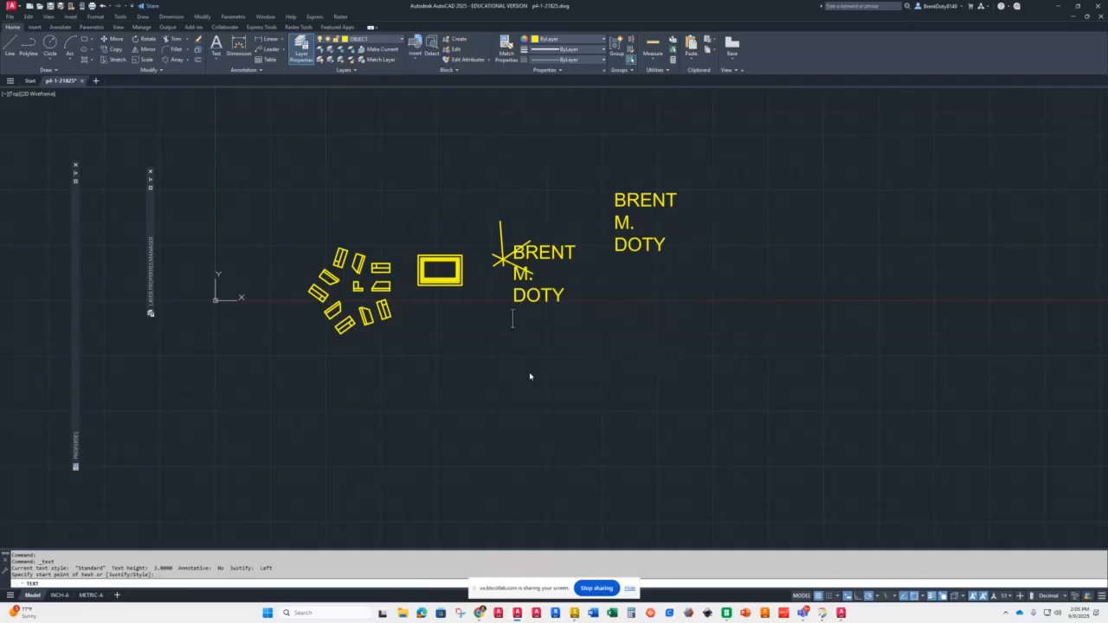
pyautogui.write('CAD-100')
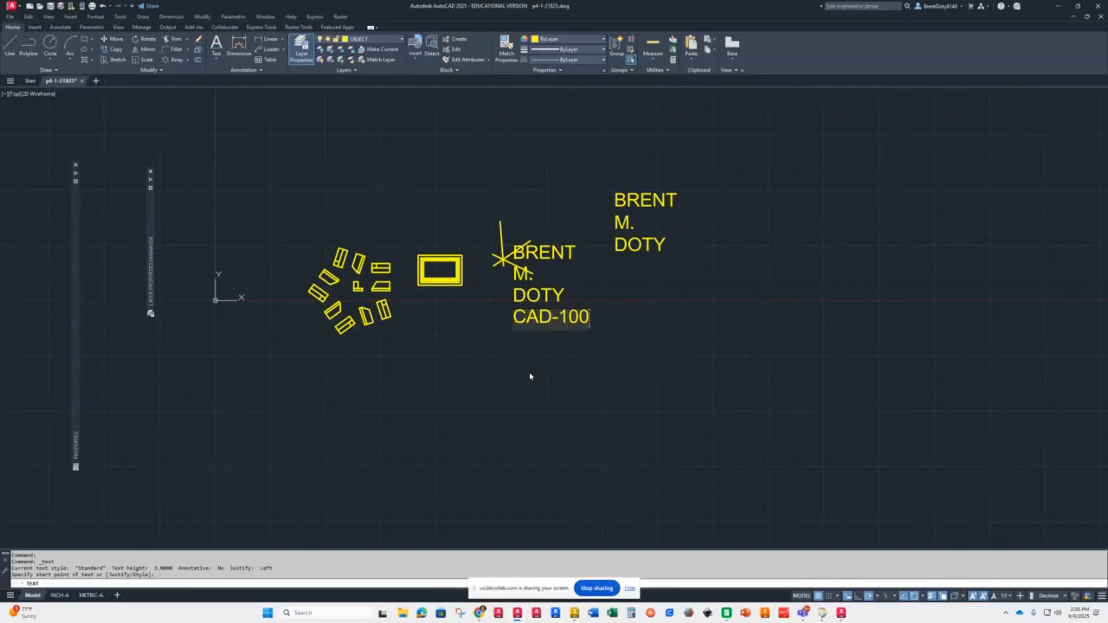
pyautogui.press('Return')
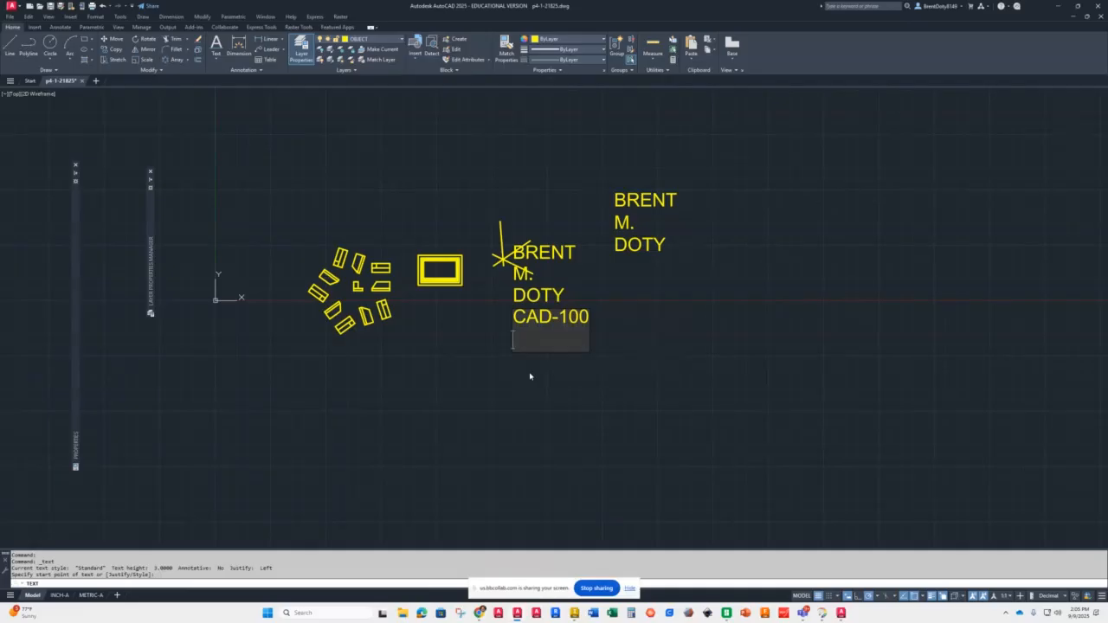
pyautogui.write('9/9/25')
pyautogui.press('Return')
pyautogui.press('Return')
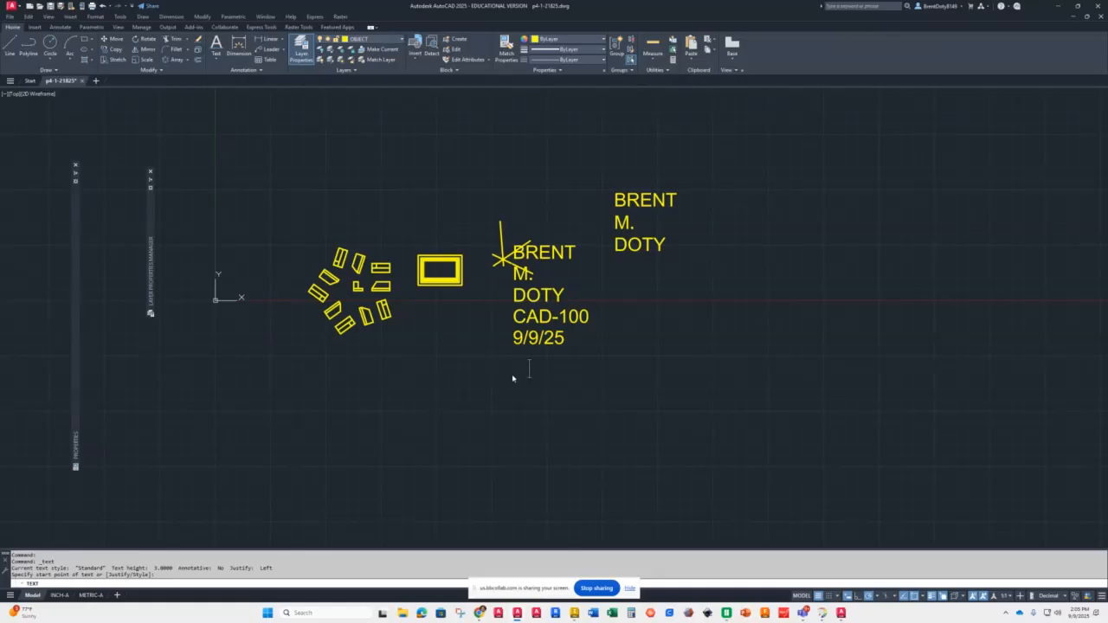
pyautogui.press('BackSpace')
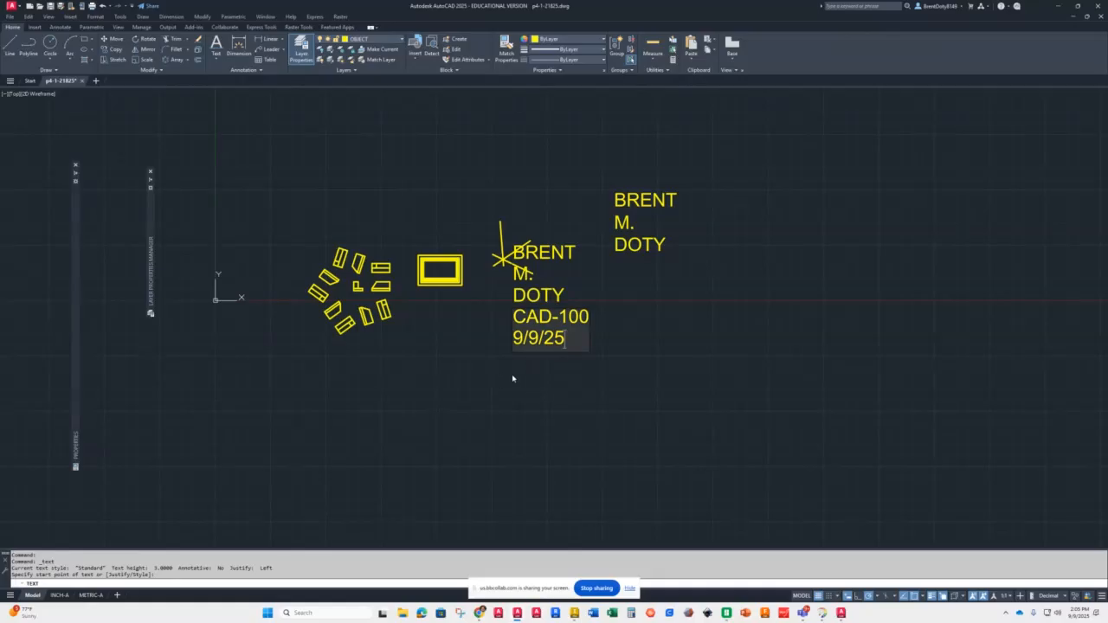
pyautogui.press('Return')
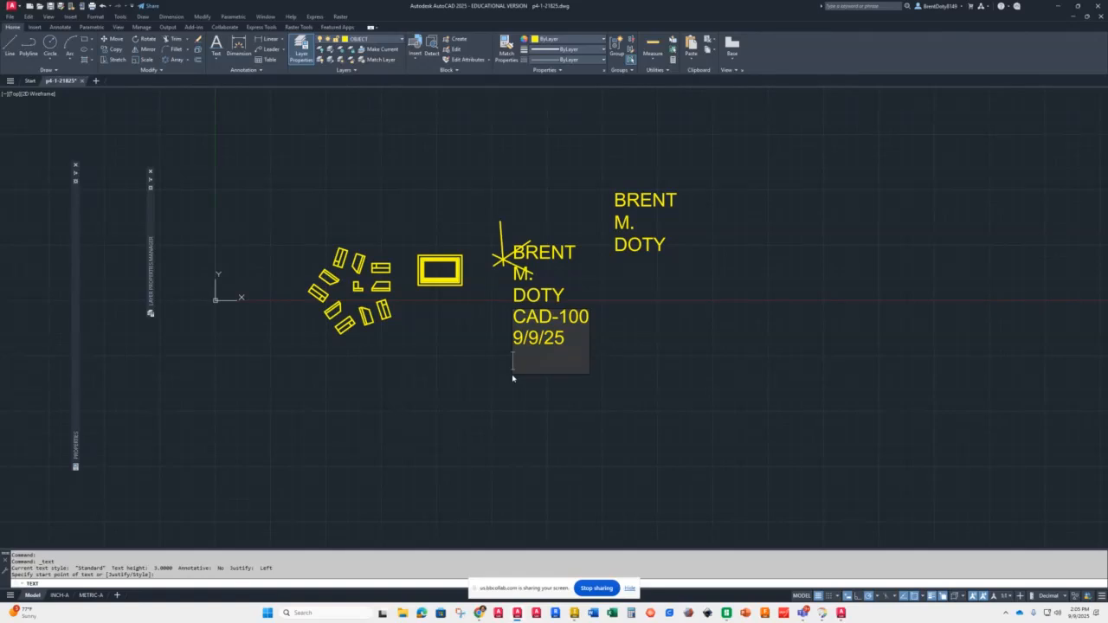
pyautogui.press('Return')
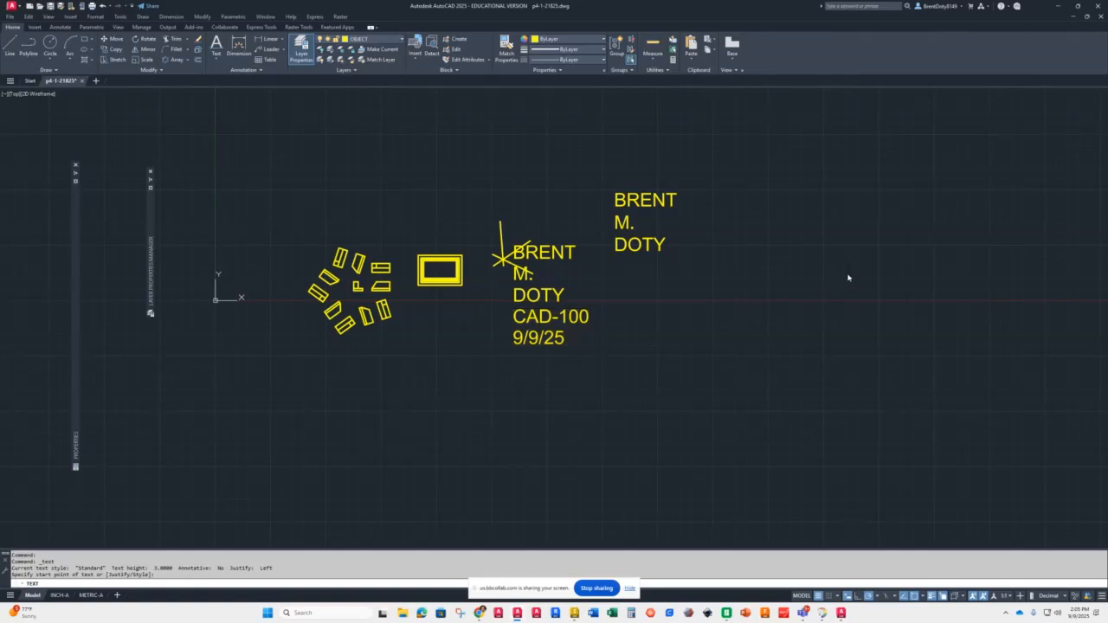
# Step: Place random single-line text strings "LHLKSDJFLASDKJF" to the right and "SDKSHKSDHFKL" at the lower left of the drawing
pyautogui.write('LHLKSDJFLASDKJF')
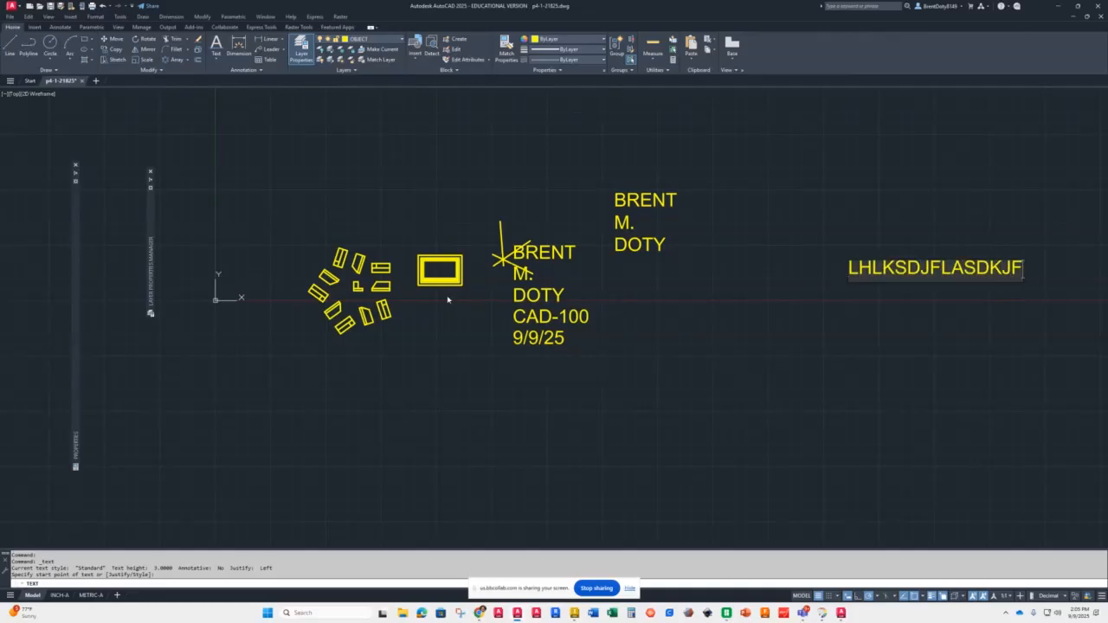
pyautogui.click(181, 452)
pyautogui.write('SDKSHKSDHFKL')
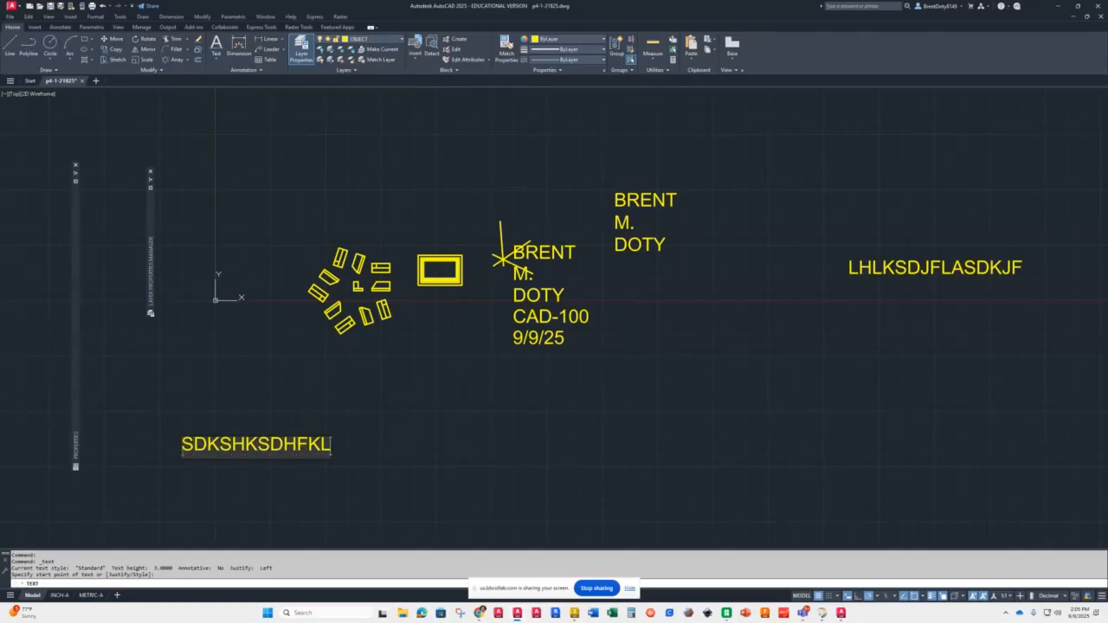
pyautogui.press('Return')
pyautogui.press('Return')
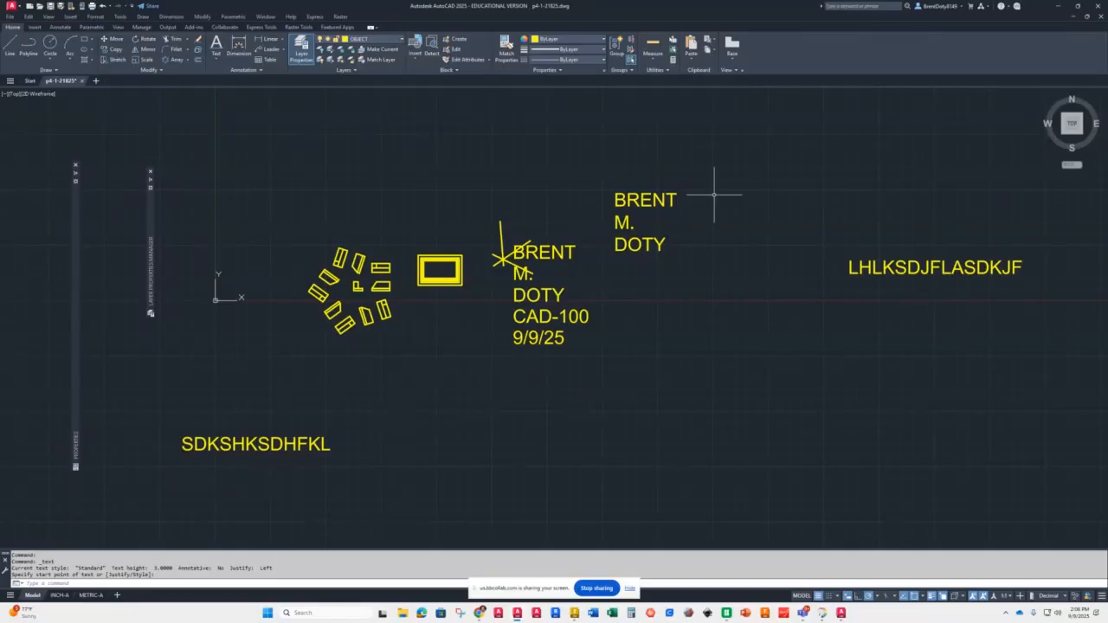
# Step: Open the multiline name text for editing and set its justification to Middle Center
pyautogui.doubleClick(636, 201)
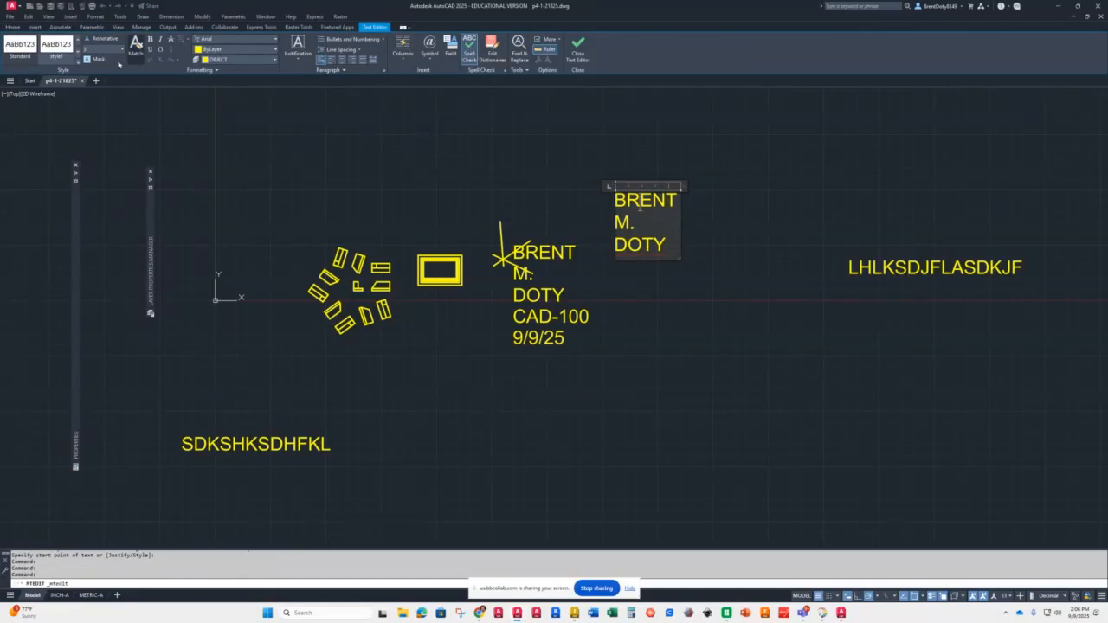
pyautogui.click(298, 54)
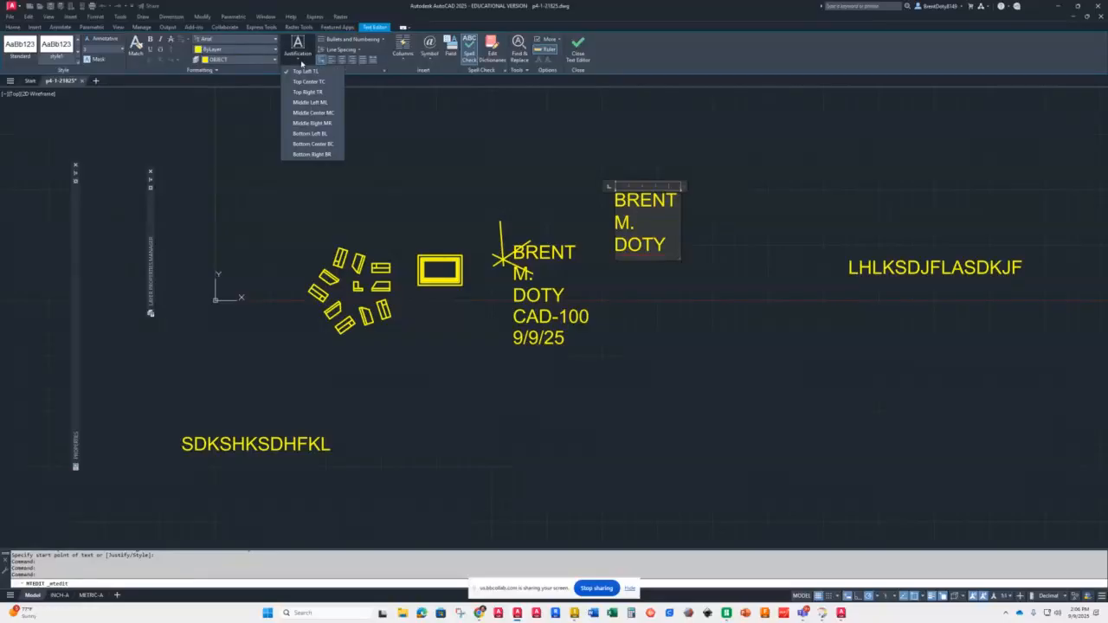
pyautogui.click(301, 114)
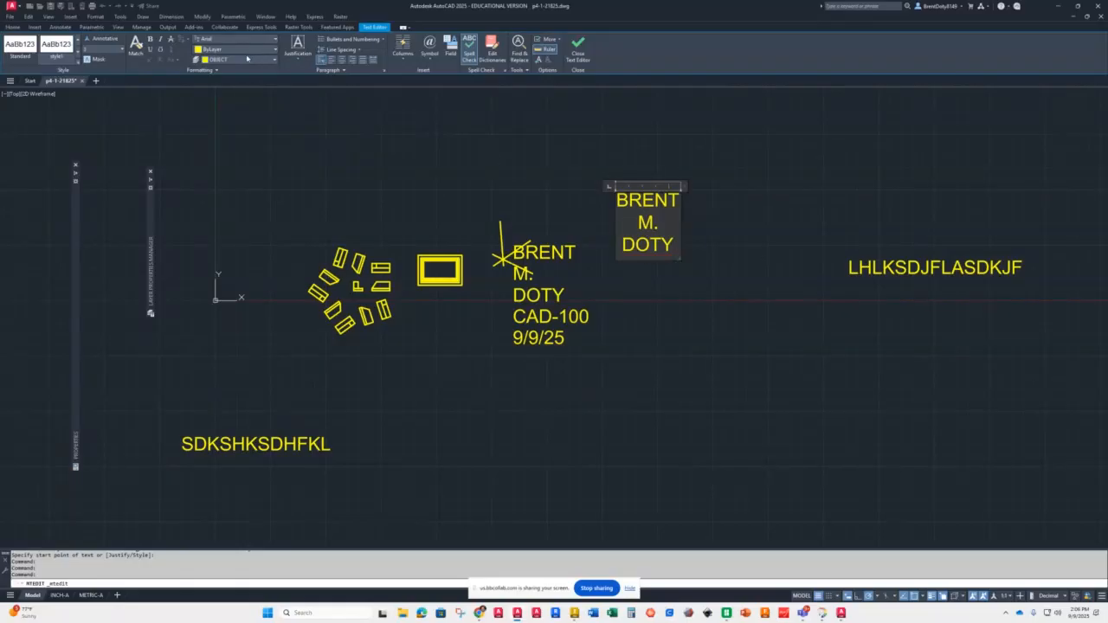
pyautogui.click(71, 57)
# Step: Select all of the multiline text and change its font to CountryBlueprint
pyautogui.click(277, 40)
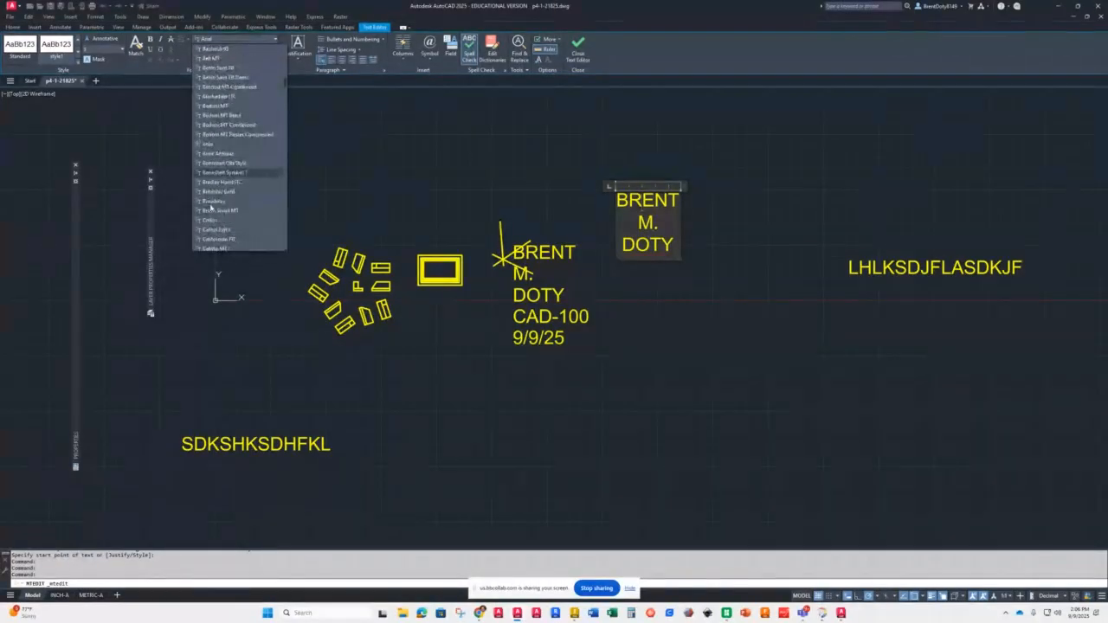
pyautogui.click(209, 205)
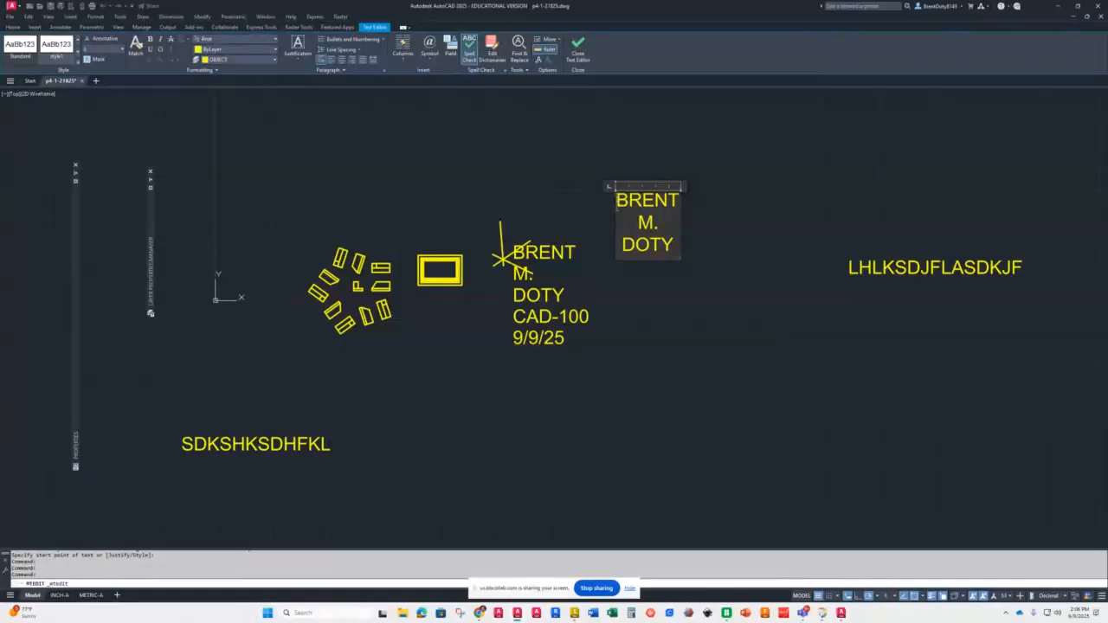
pyautogui.moveTo(615, 200); pyautogui.dragTo(678, 244)
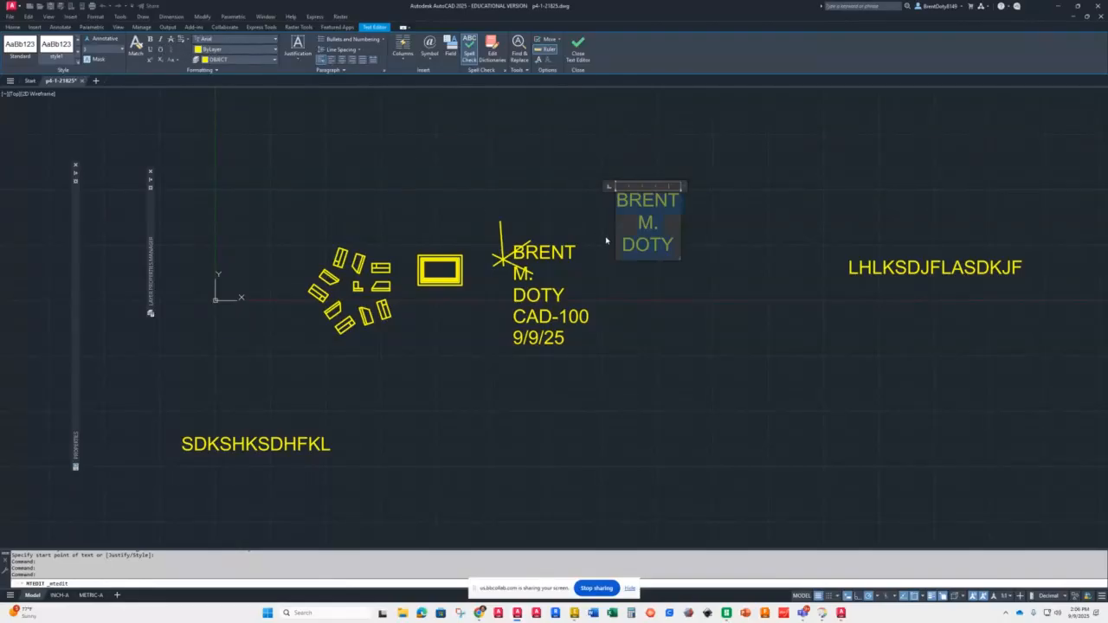
pyautogui.click(277, 39)
pyautogui.scroll(-10, 210, 222)
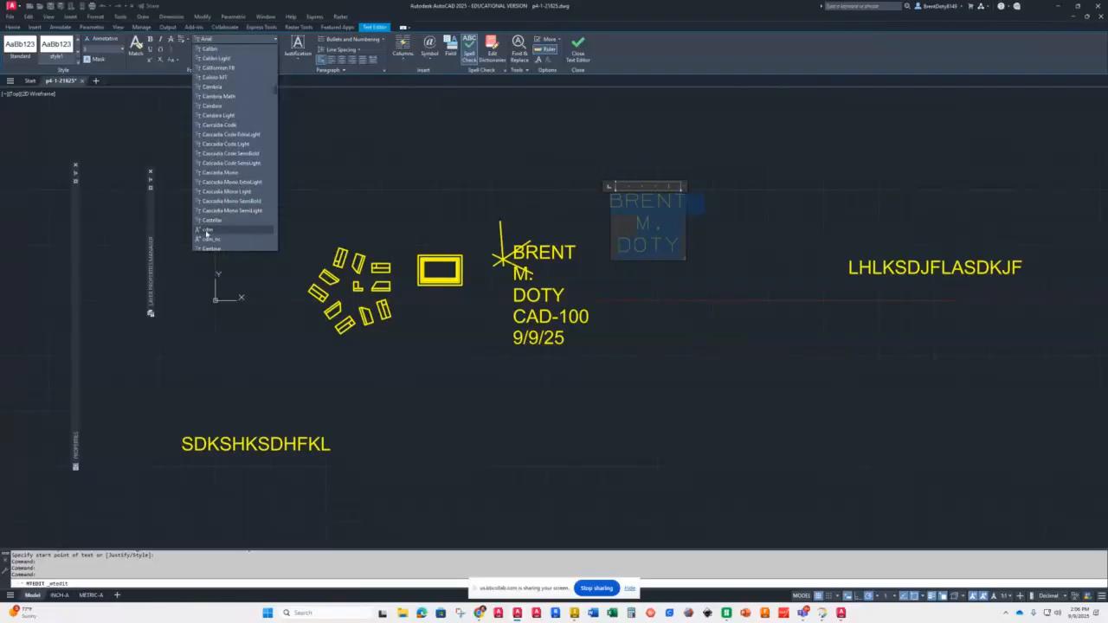
pyautogui.scroll(-4, 206, 232)
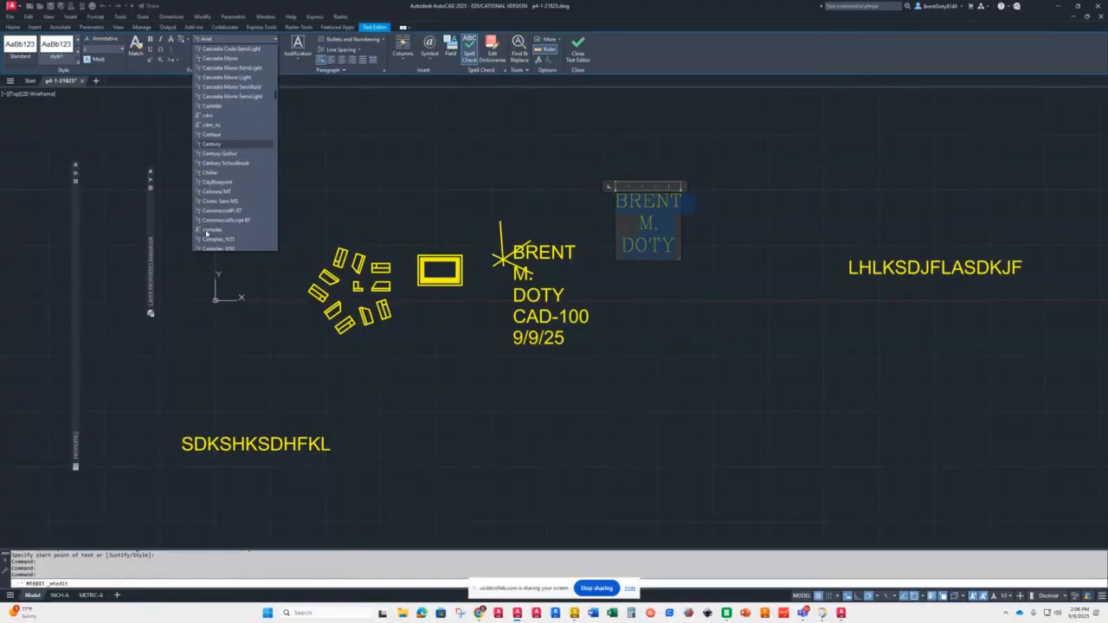
pyautogui.scroll(-3, 206, 232)
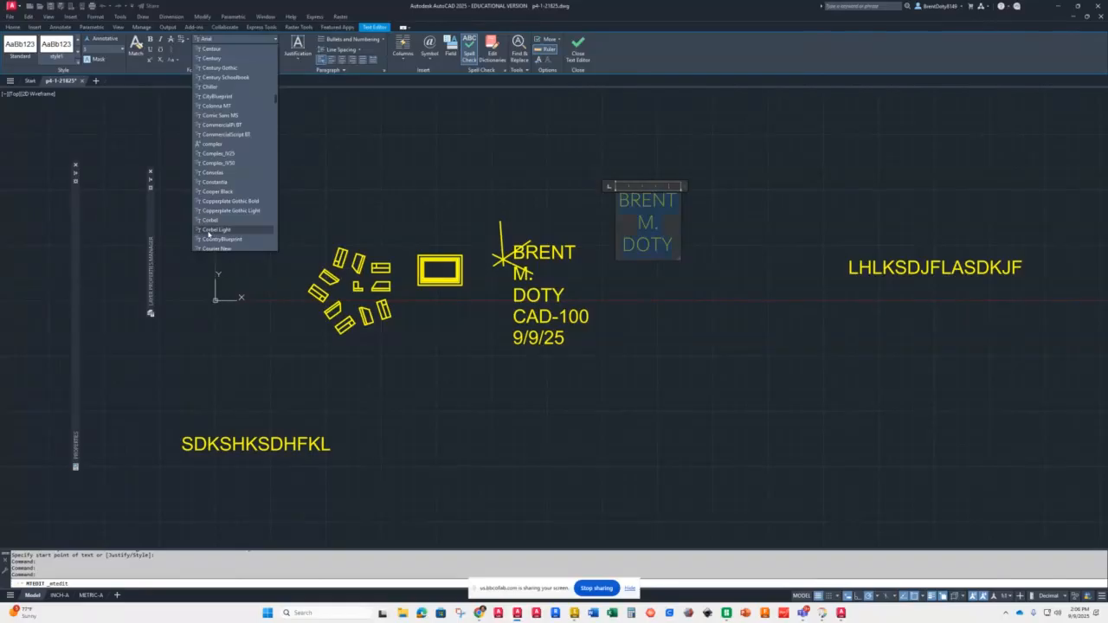
pyautogui.click(212, 238)
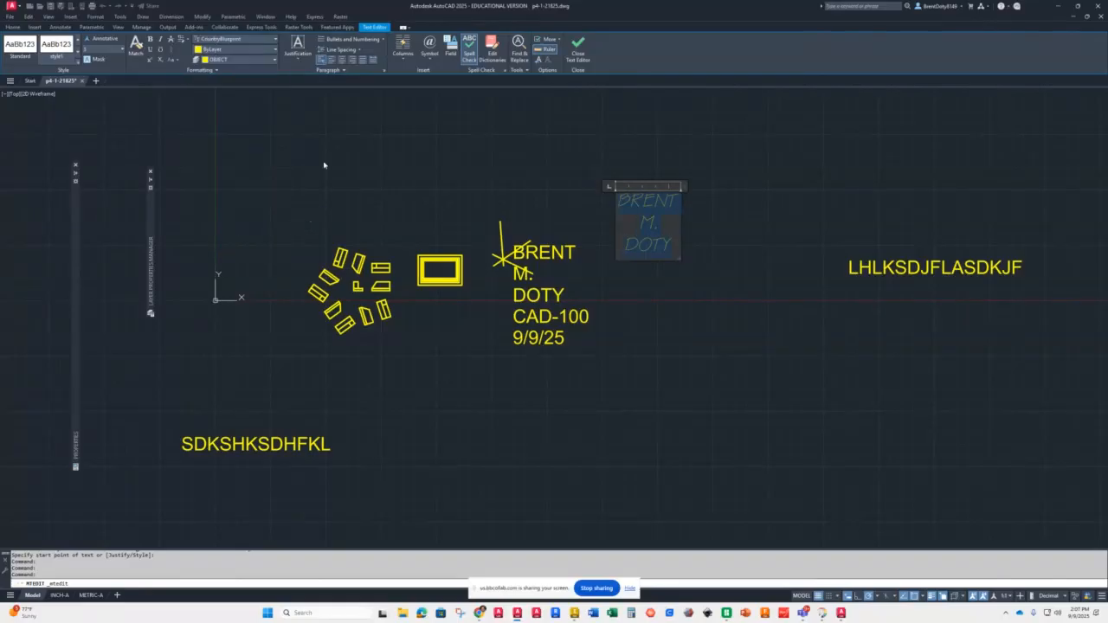
# Step: Set the multiline text color to Green and close the text editor
pyautogui.click(276, 50)
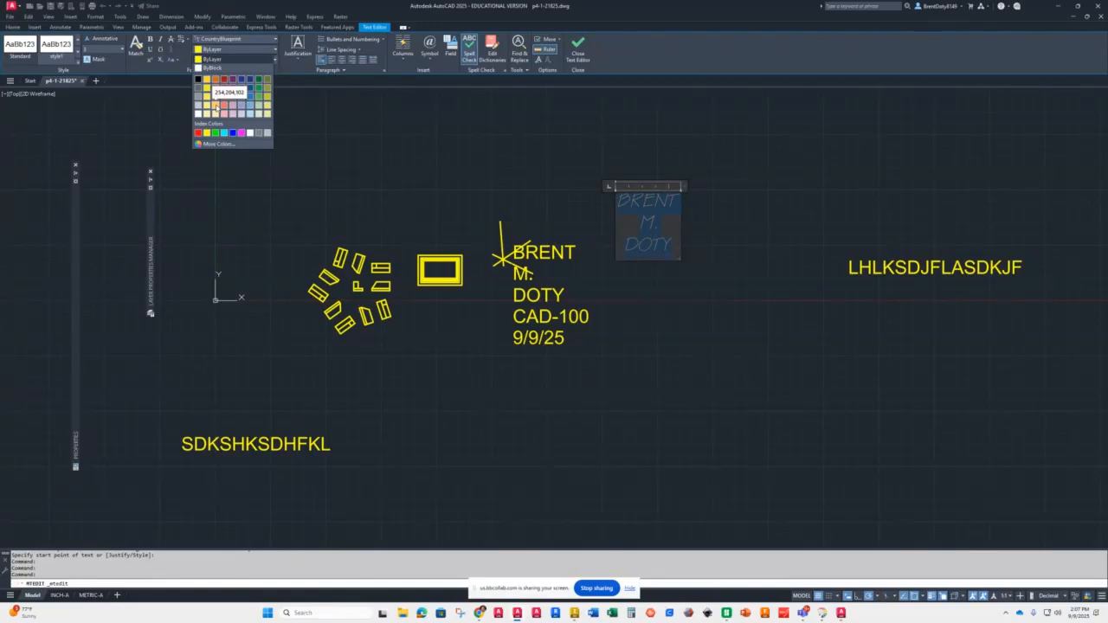
pyautogui.click(214, 132)
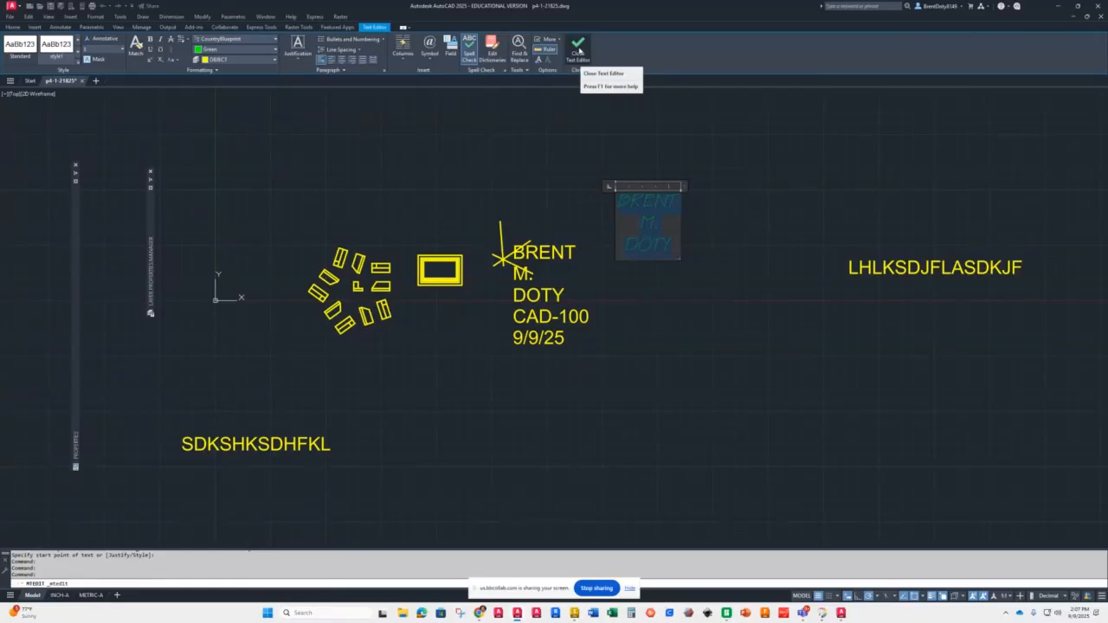
pyautogui.click(577, 50)
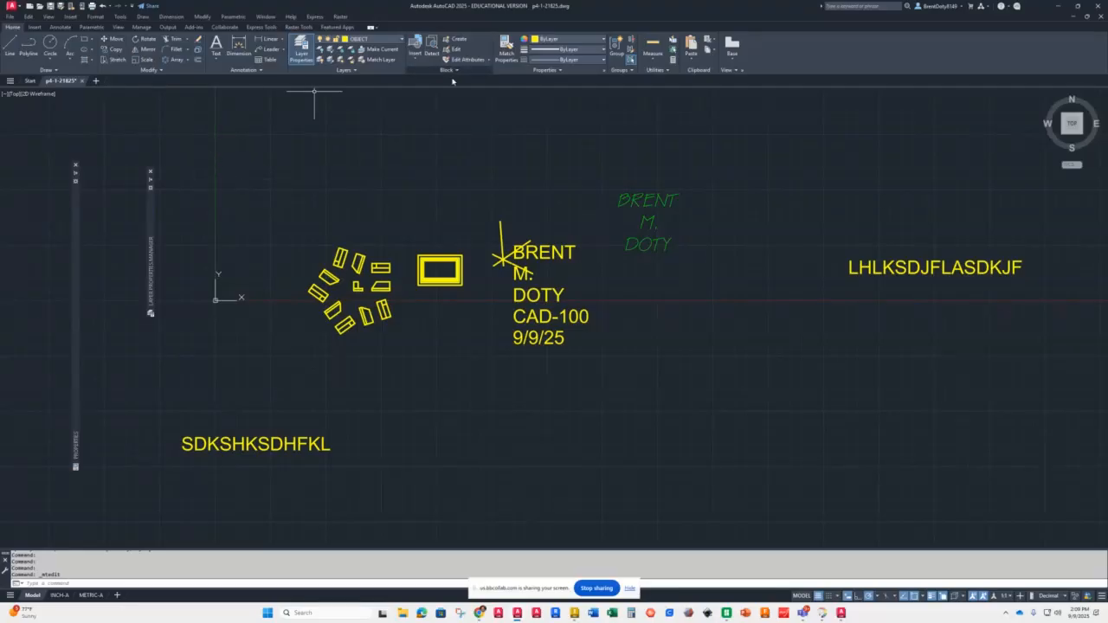
# Step: Exit AutoCAD without saving the drawing, then send the error report and close it
pyautogui.click(1092, 9)
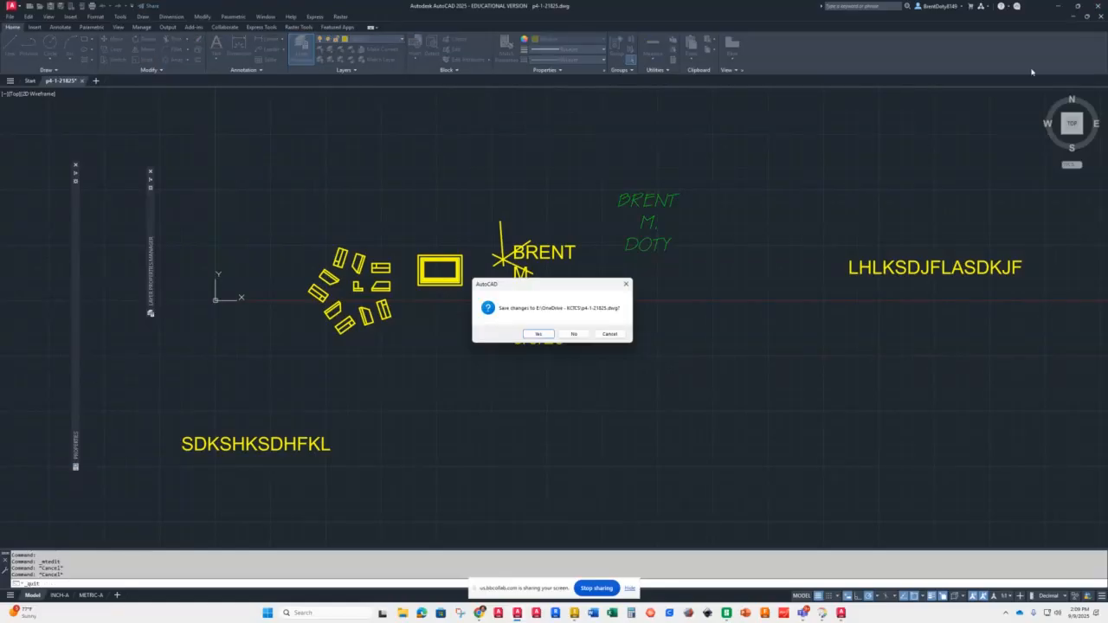
pyautogui.click(570, 335)
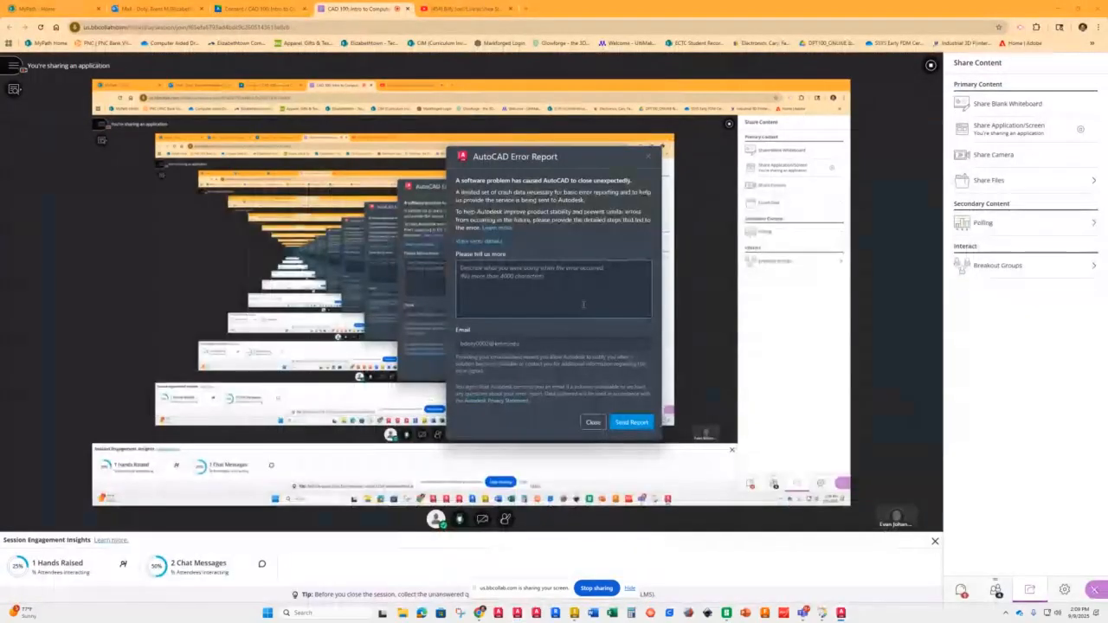
pyautogui.click(631, 422)
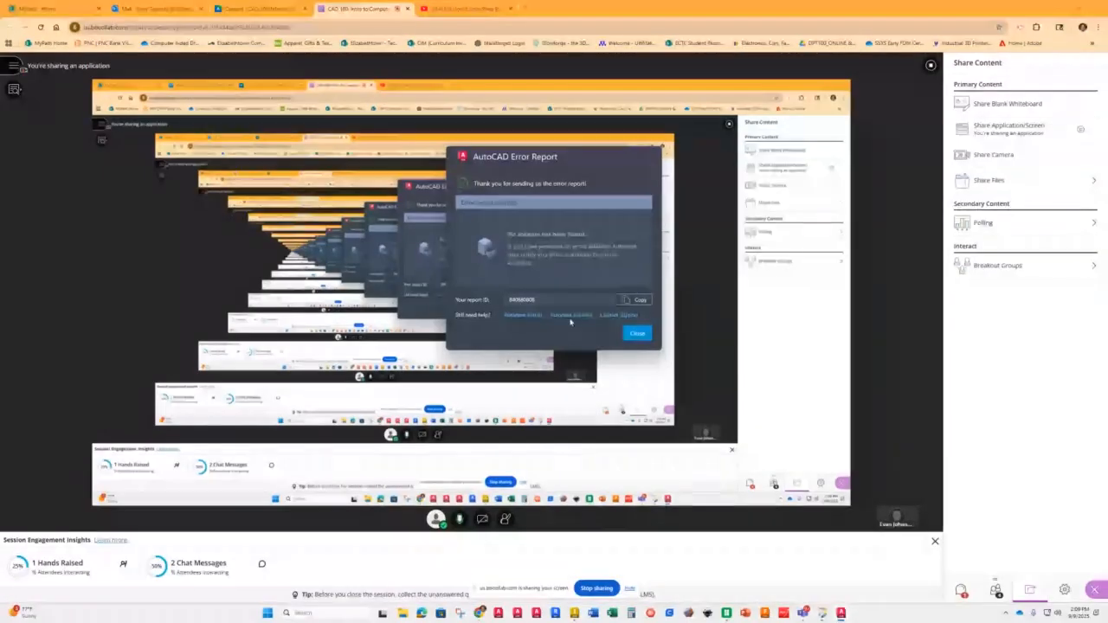
pyautogui.click(637, 334)
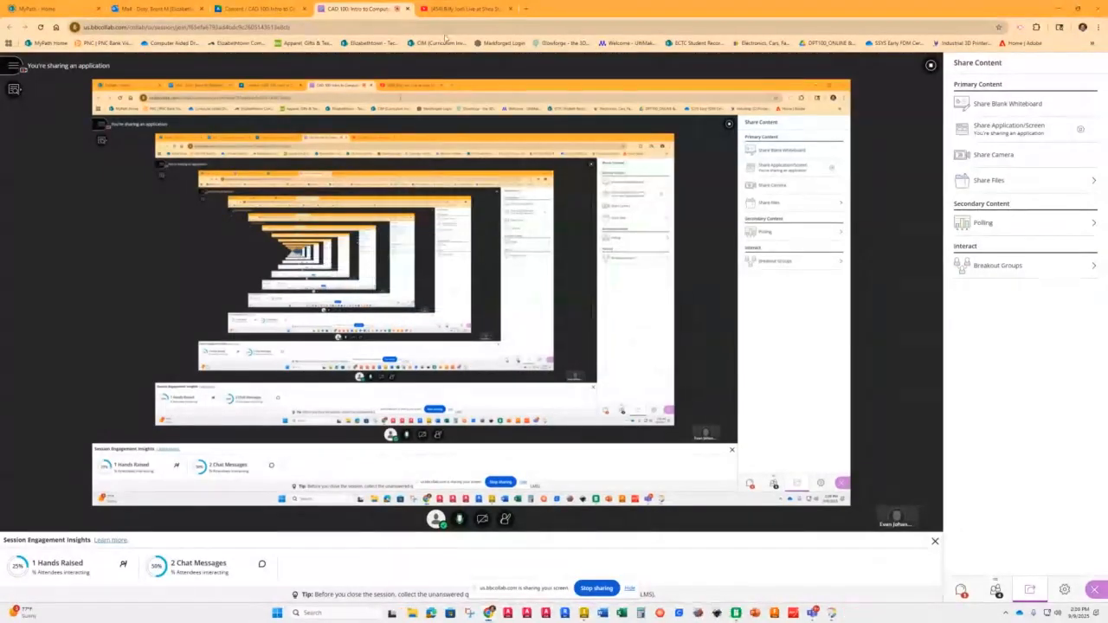